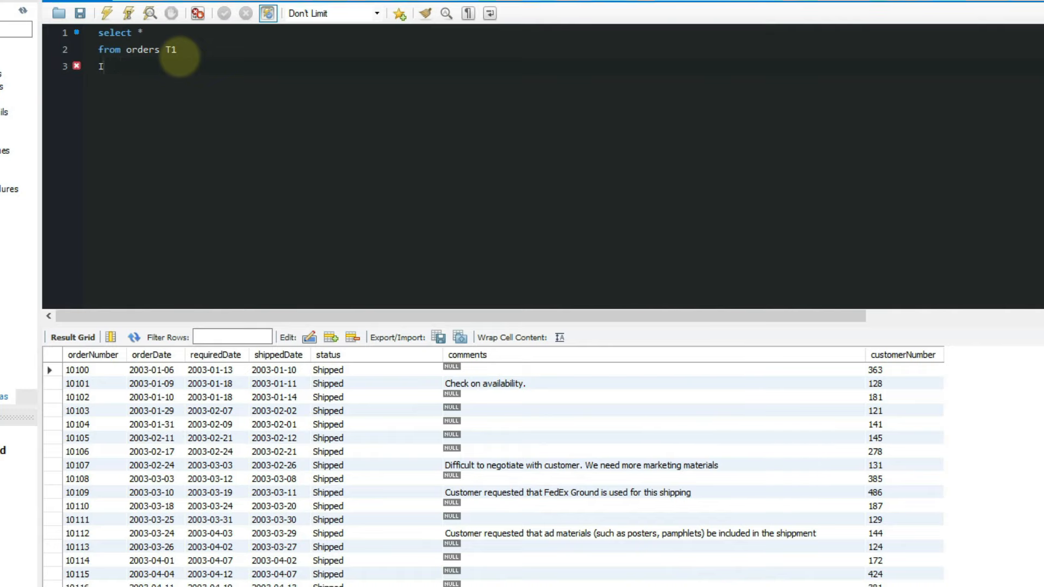
- Add 'inner join customers t2 on t1.customernumber = t2.customernumber' to the orders query and run it
text(inner join customers t2)
key(Return)
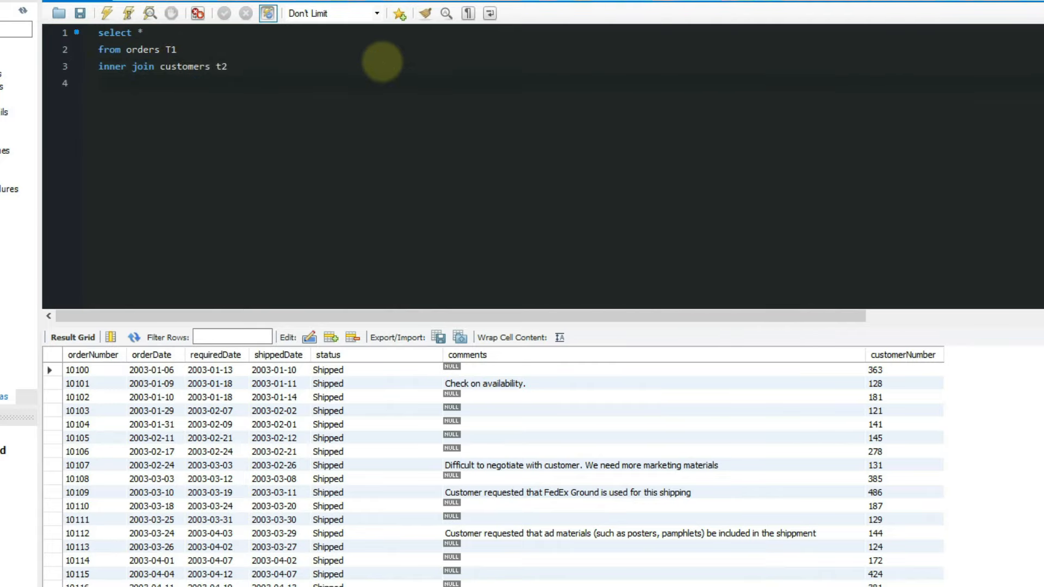
text(on t1.customernumber = t2 cu)
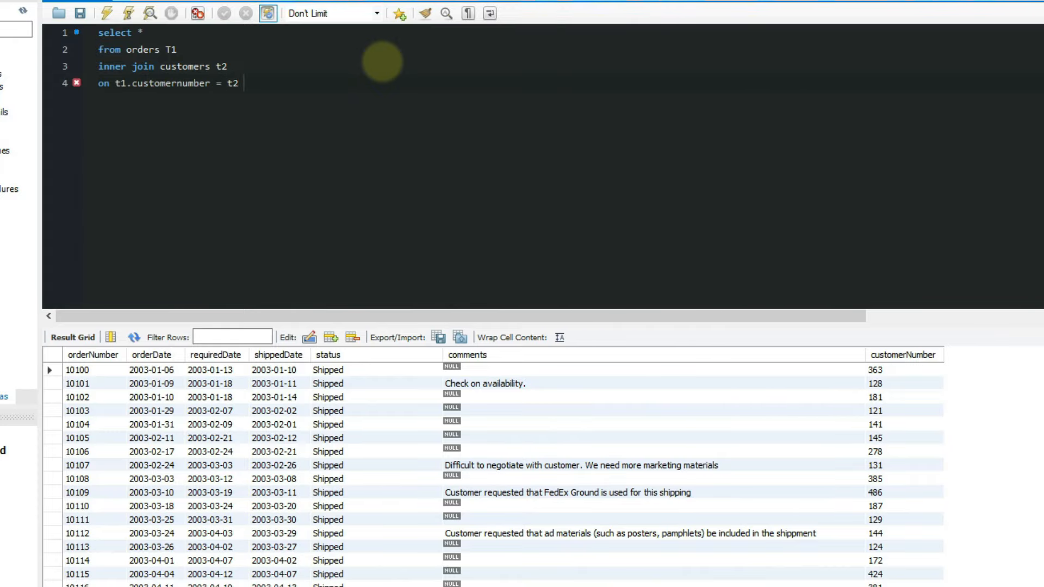
key(BackSpace)
key(BackSpace)
key(BackSpace)
text(.customernumber)
key(ctrl+Return)
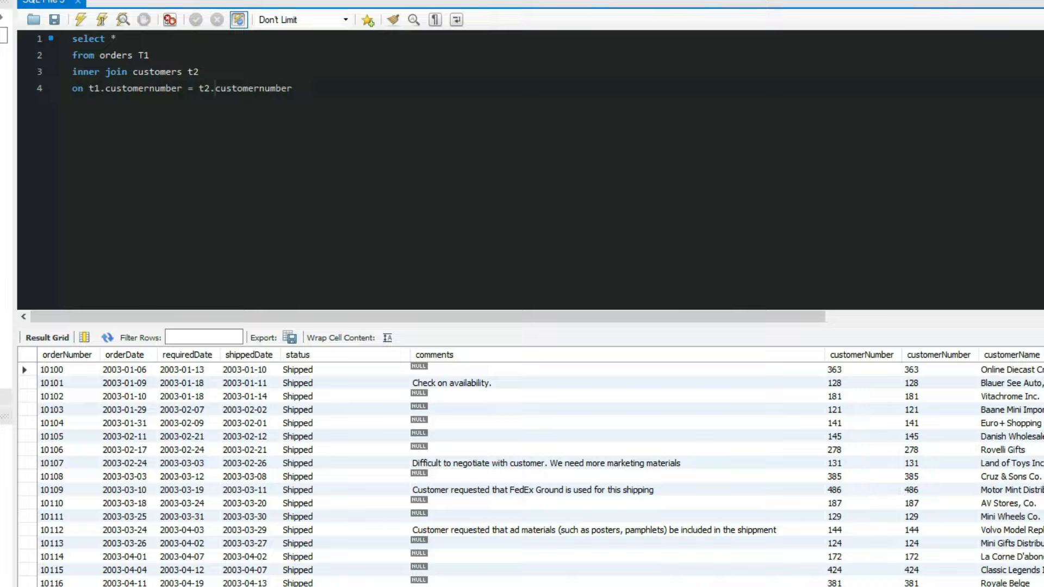
- In a new query tab, select all orders where ordernumber = 10100 and run it
key(ctrl+t)
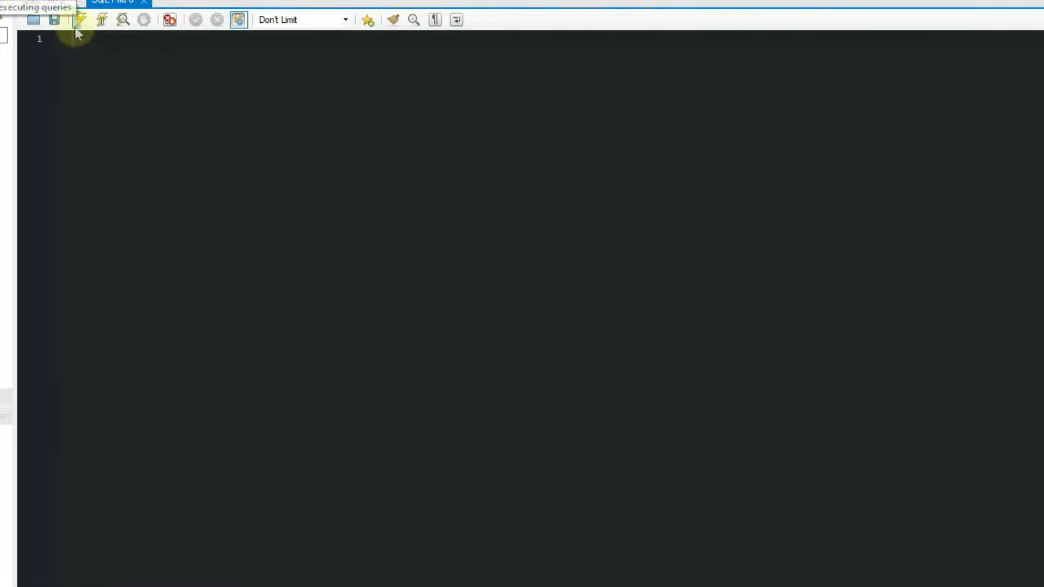
text(select *)
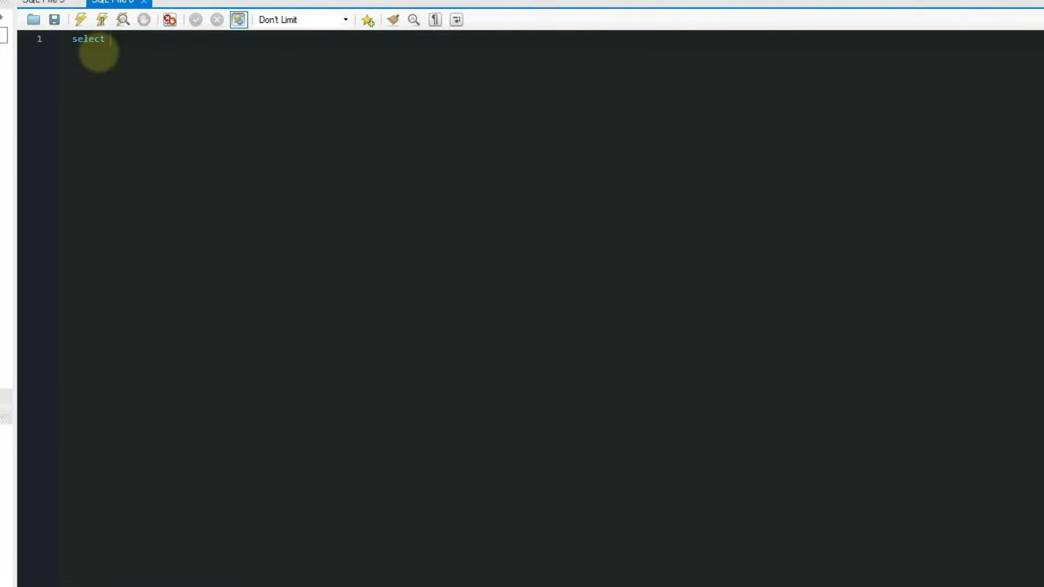
key(Return)
text(from )
text(cus)
key(BackSpace)
key(BackSpace)
key(BackSpace)
text(orders)
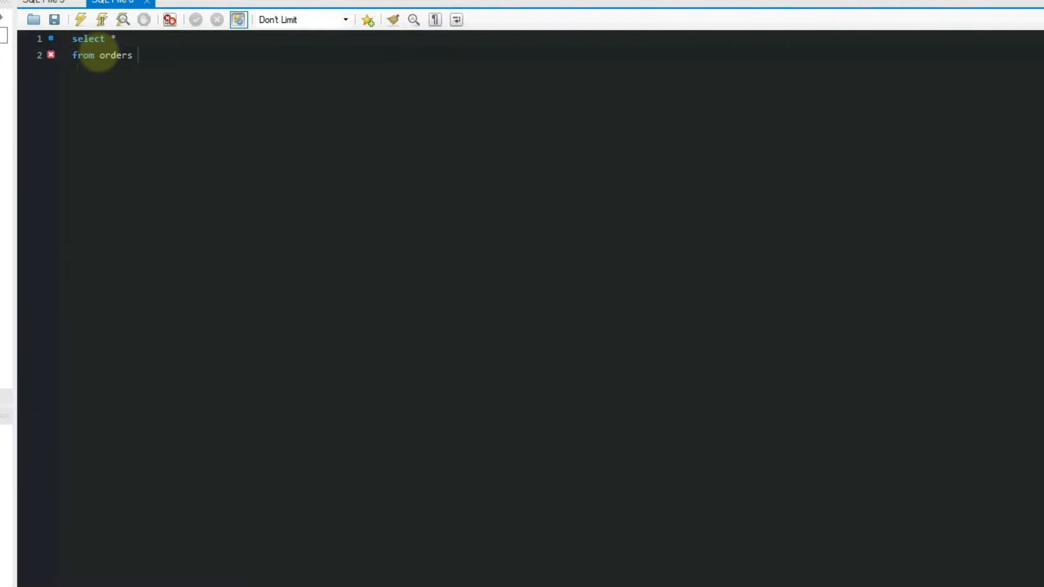
key(Return)
text(where orderder)
key(BackSpace)
key(BackSpace)
key(BackSpace)
text(number = 10100)
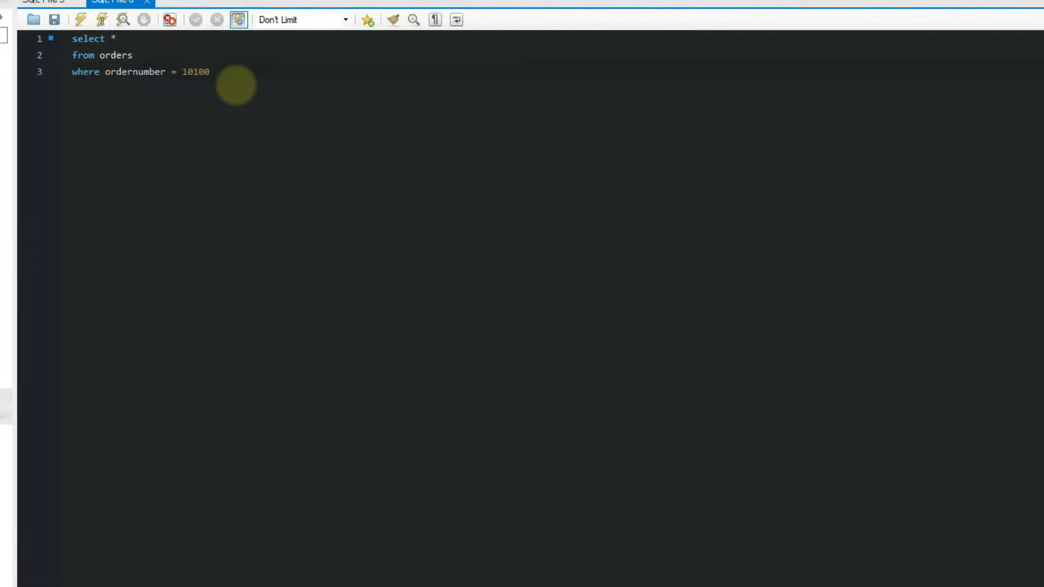
key(ctrl+Return)
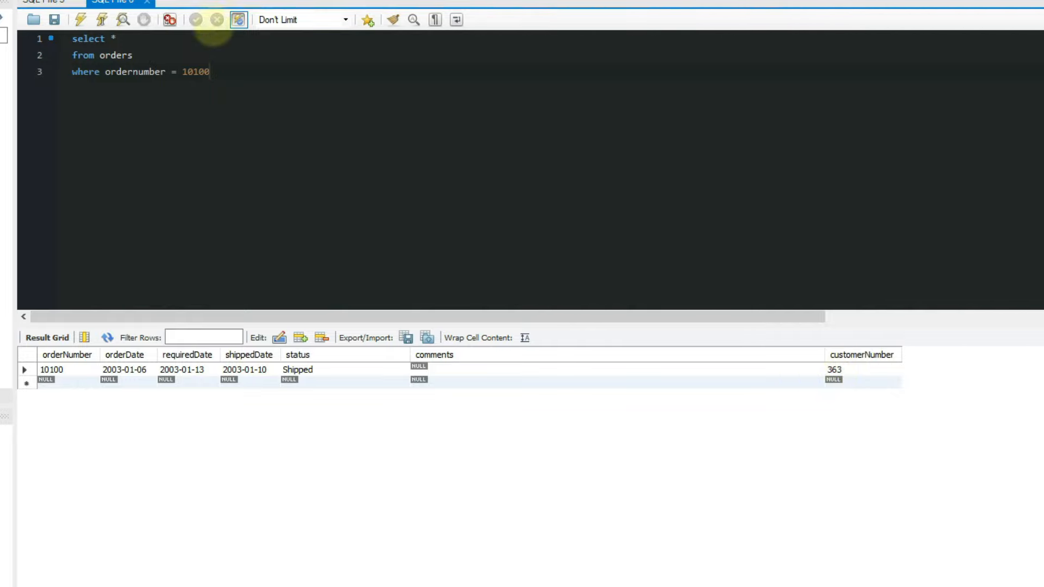
- Add a second query selecting customers where customer = 363 and run it
click(234, 73)
text(;)
key(Return)
key(Return)
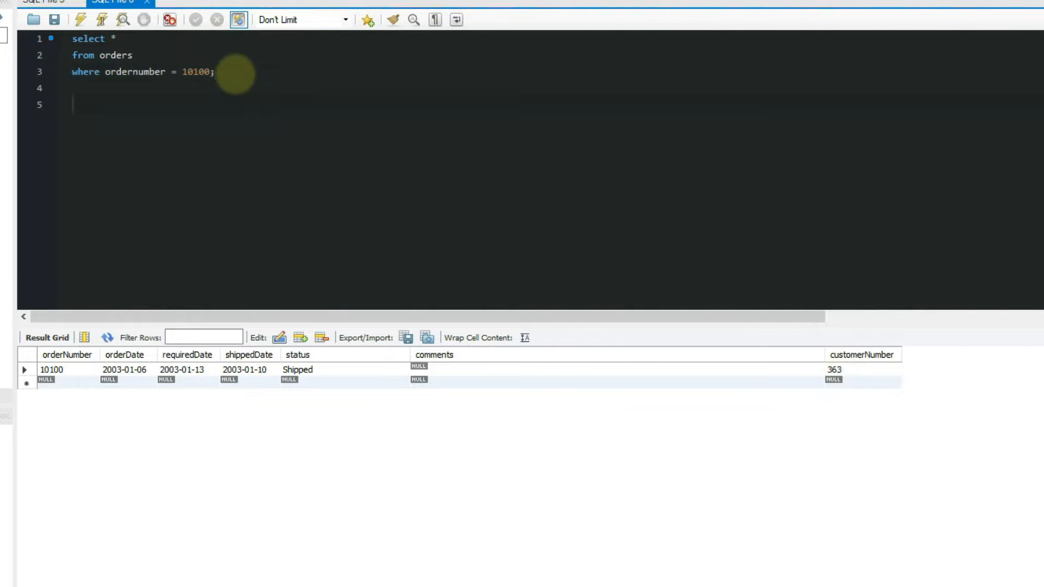
text(selec)
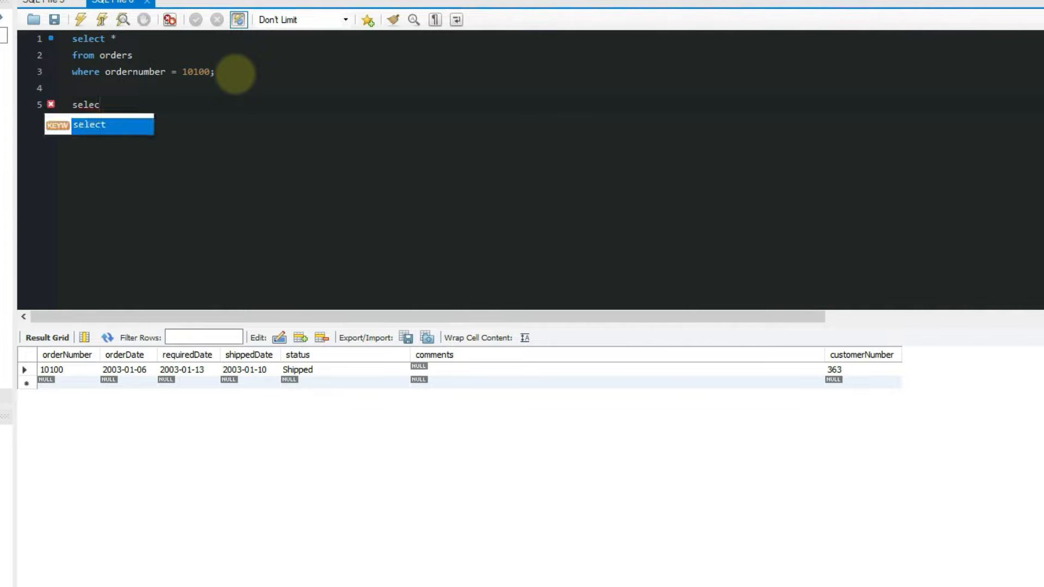
text(t *)
key(Return)
text(df)
key(BackSpace)
key(BackSpace)
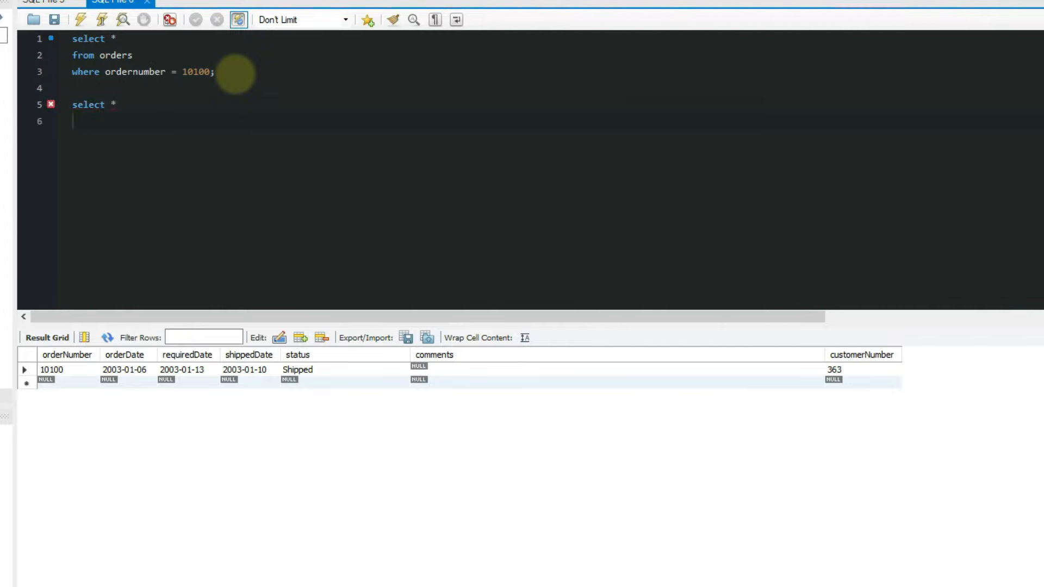
text(from customers)
key(Return)
text(w)
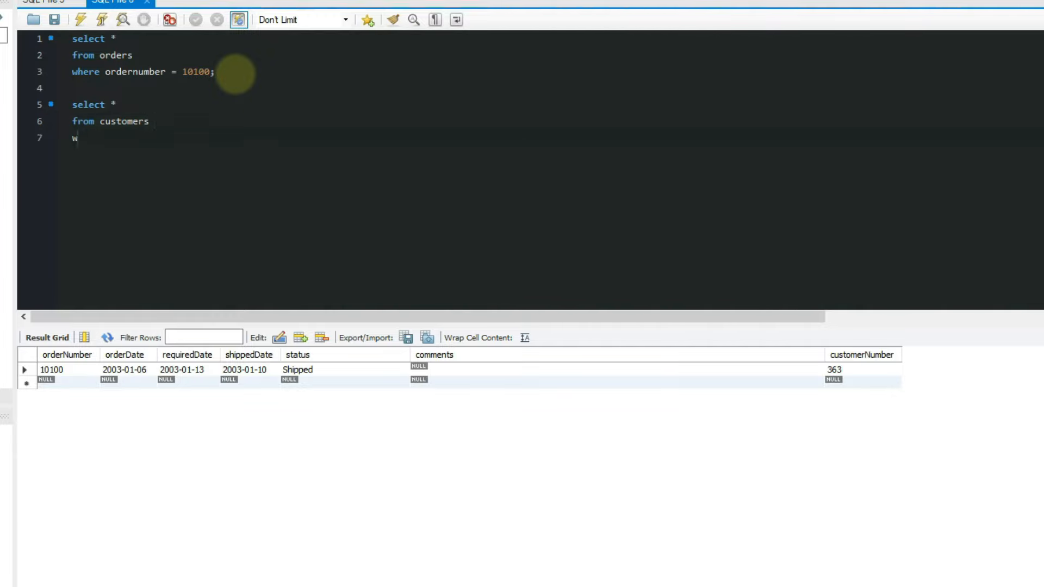
text(here customer = 363)
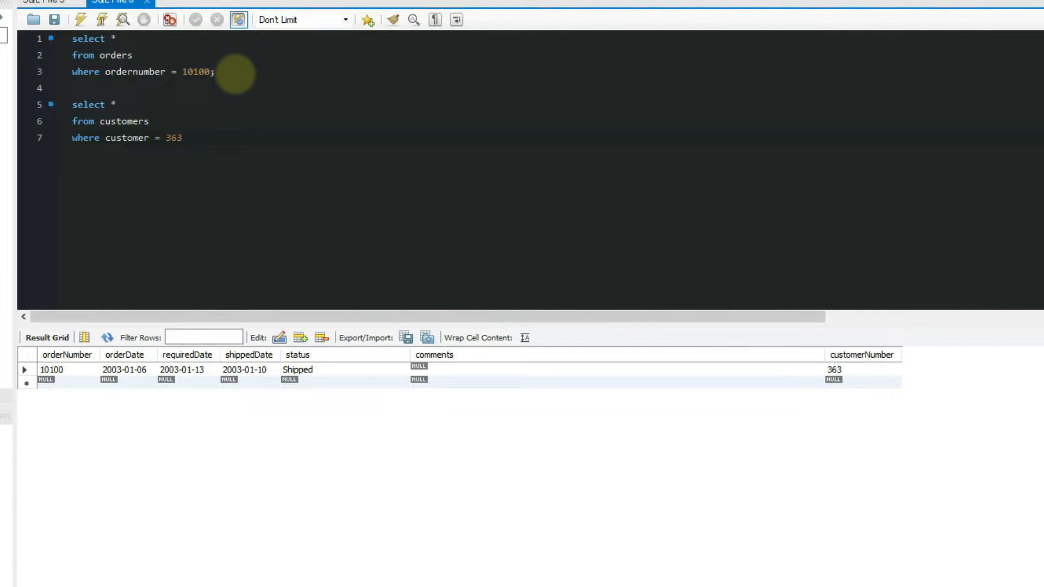
key(ctrl+Return)
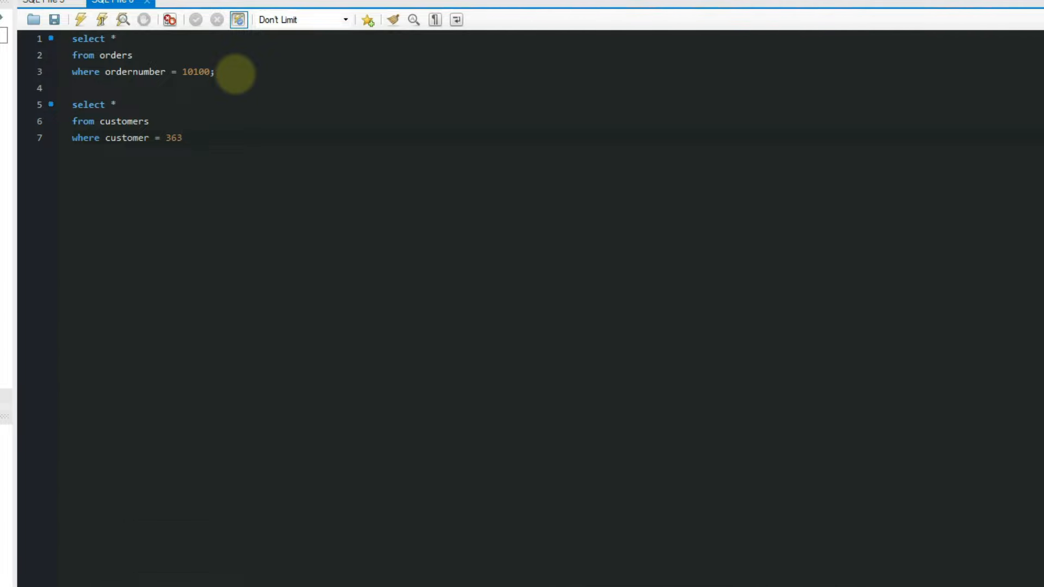
- Correct the filter to customernumber = 363, rerun it, and widen the customerName column
click(149, 139)
text(num)
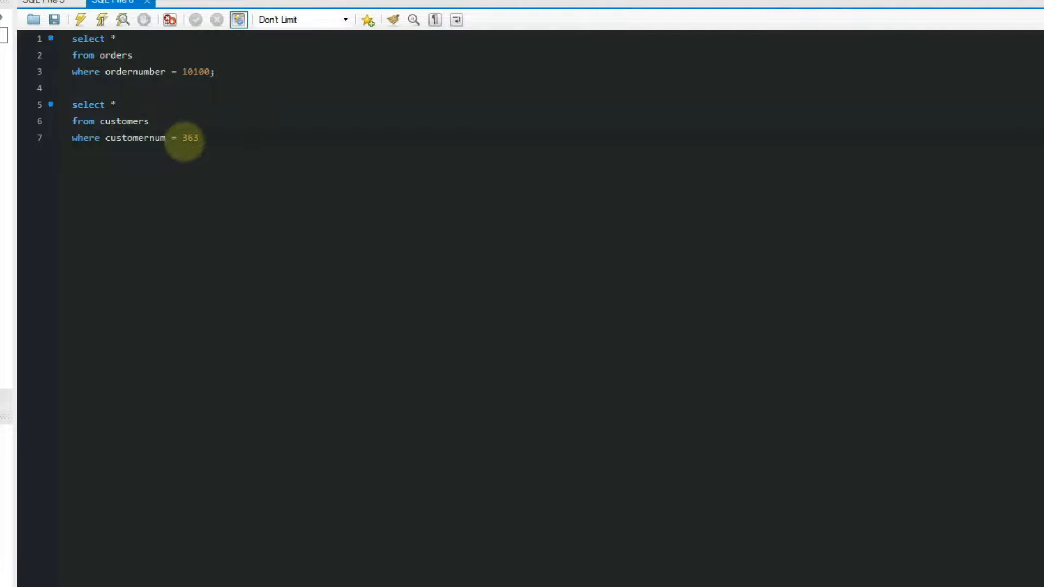
text(ber)
key(ctrl+Return)
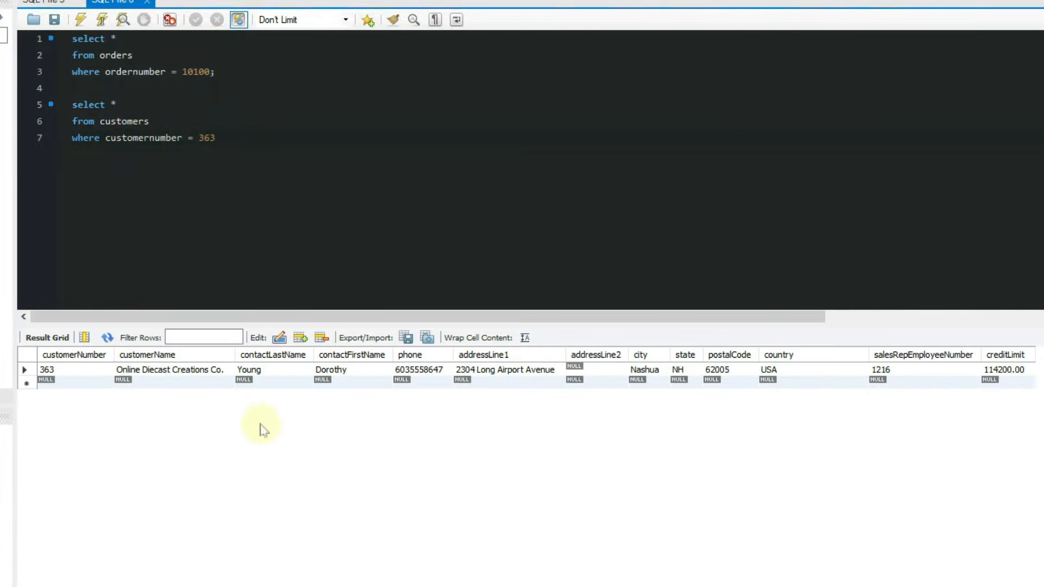
drag(236, 359, 298, 356)
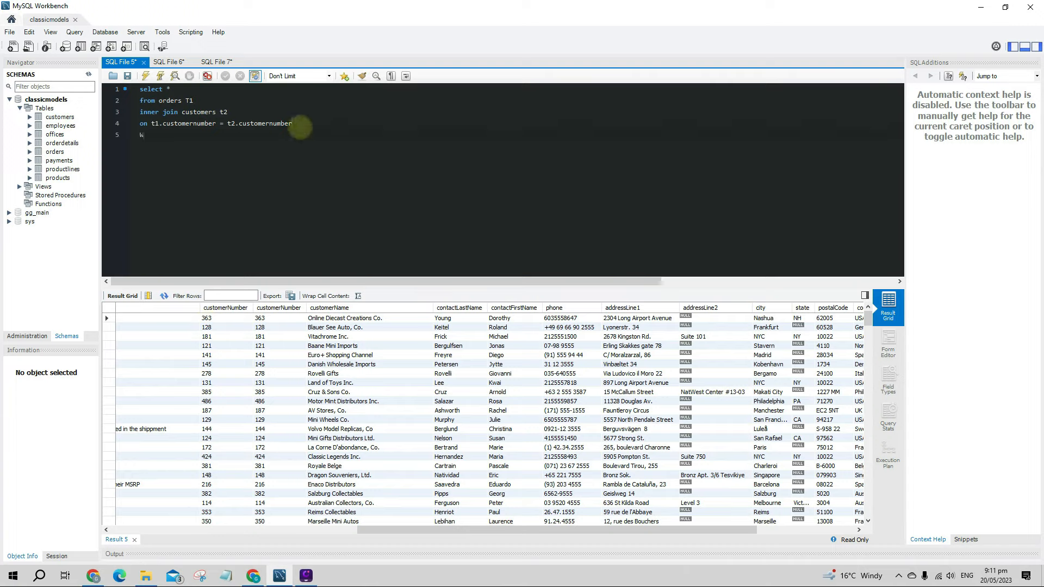
- Filter the join with 'where customernumber = 363', run it, and check the Output log's ambiguity error
text(HERE)
key(BackSpace)
key(BackSpace)
key(BackSpace)
key(BackSpace)
key(BackSpace)
text(where customernumber = 363)
key(ctrl+Return)
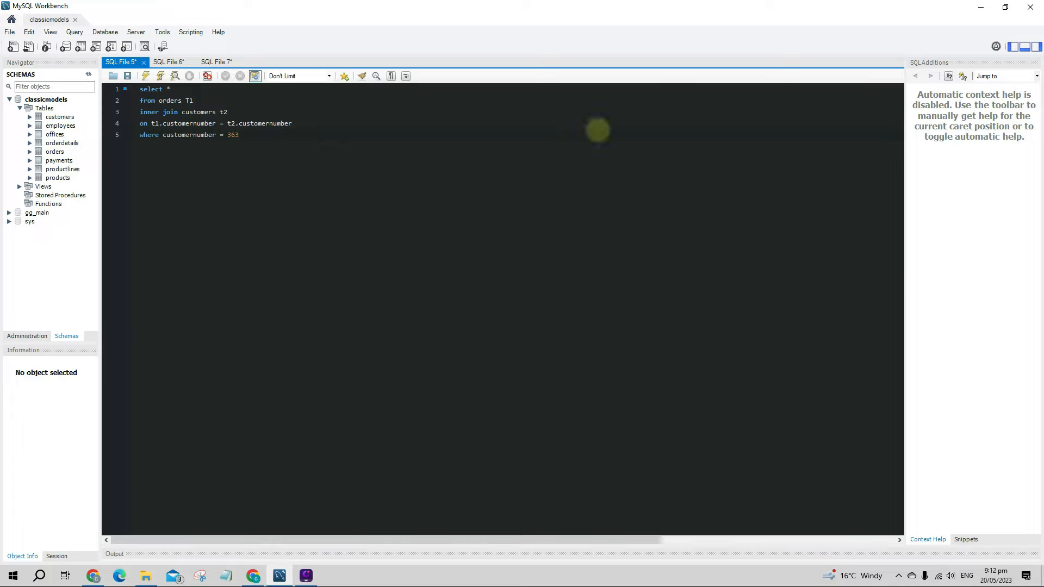
drag(529, 547, 536, 368)
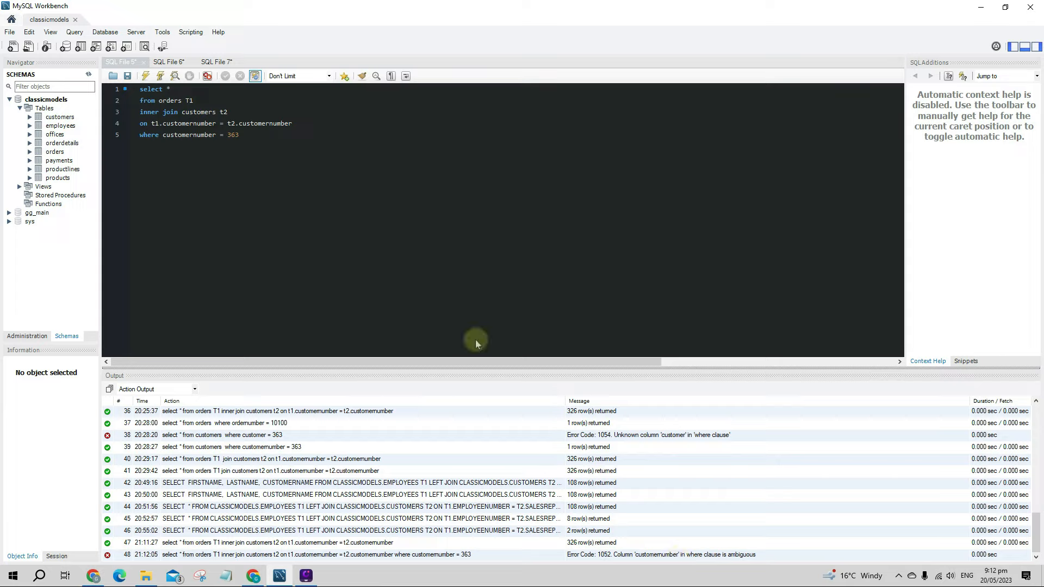
- Qualify the filter as t1.customernumber, rerun the join, and shrink the output log
click(159, 136)
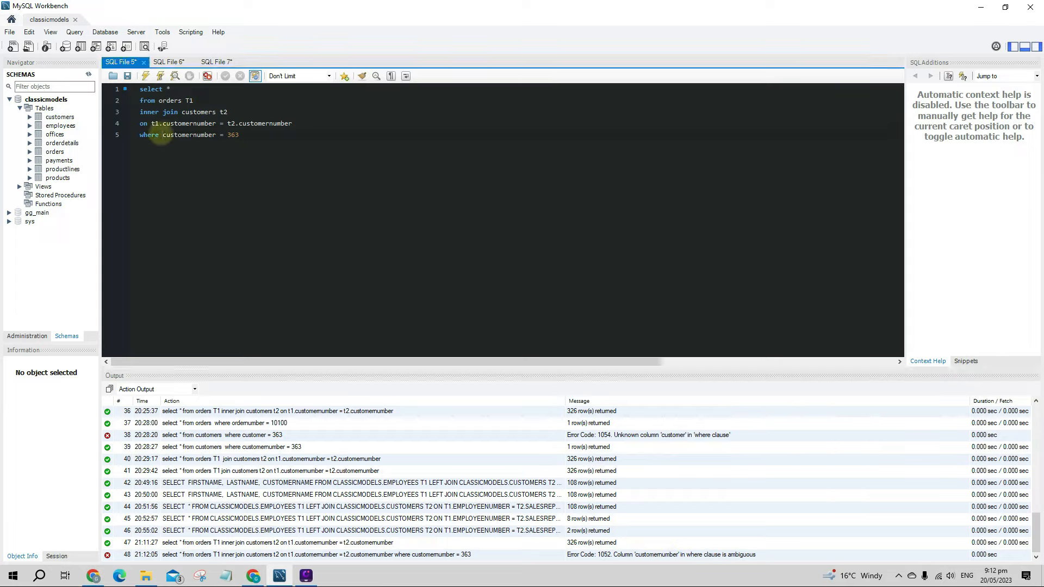
text(t1.)
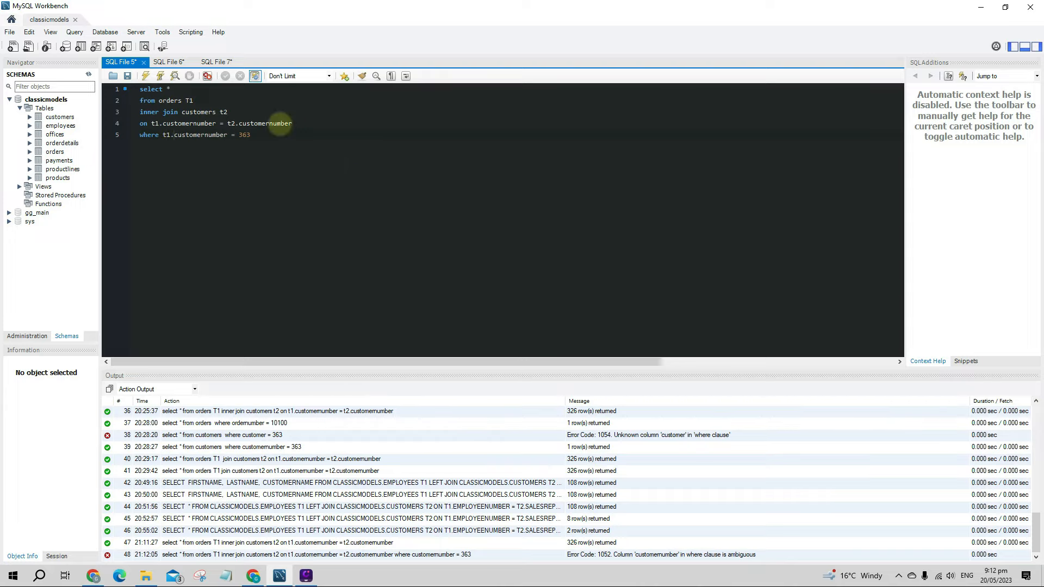
key(ctrl+Return)
drag(327, 371, 326, 548)
- Delete the where clause, rerun the unfiltered join, and enlarge the results area
drag(251, 136, 133, 140)
key(BackSpace)
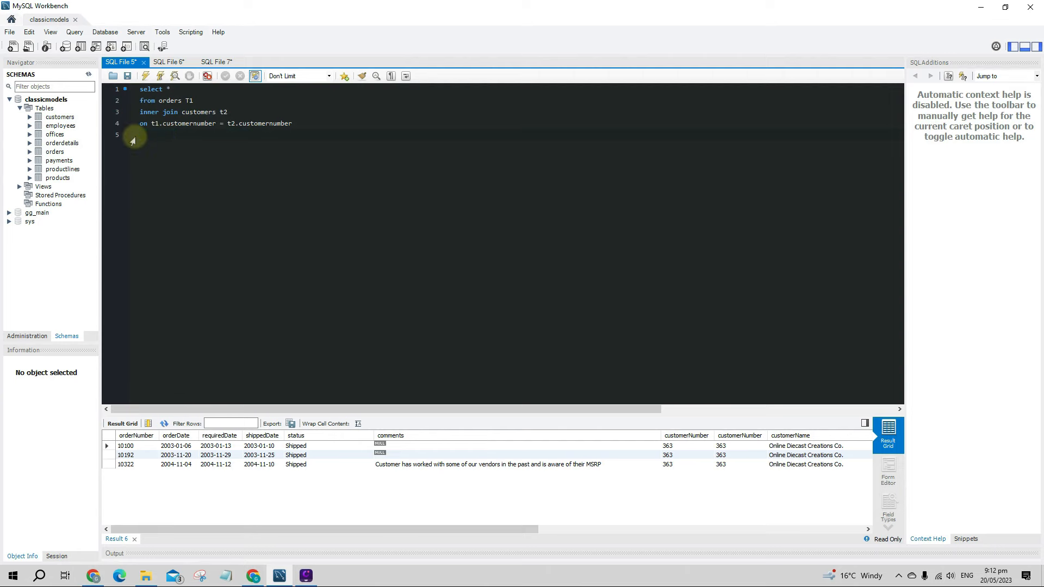
key(ctrl+Return)
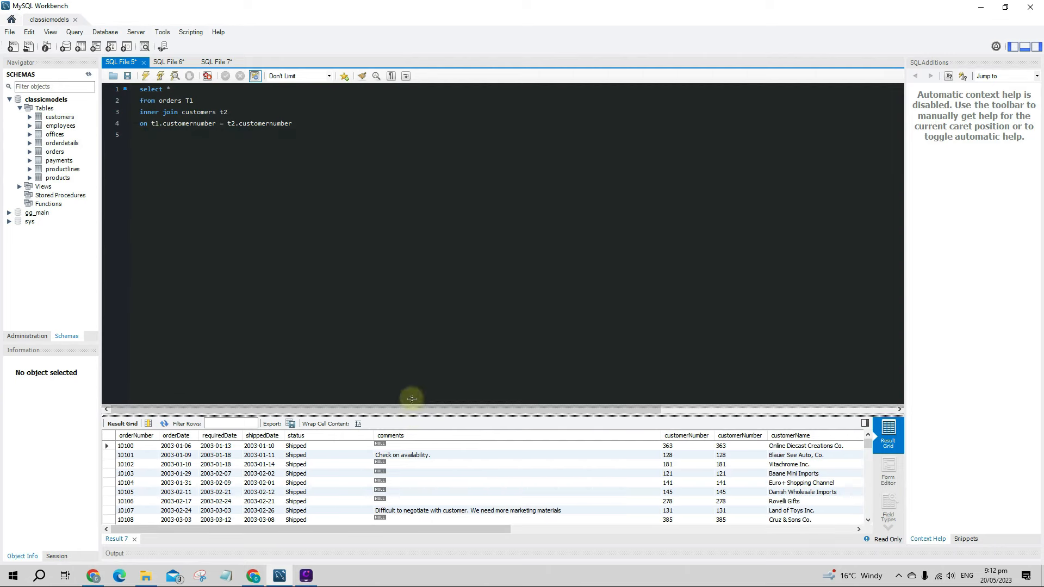
drag(411, 399, 405, 270)
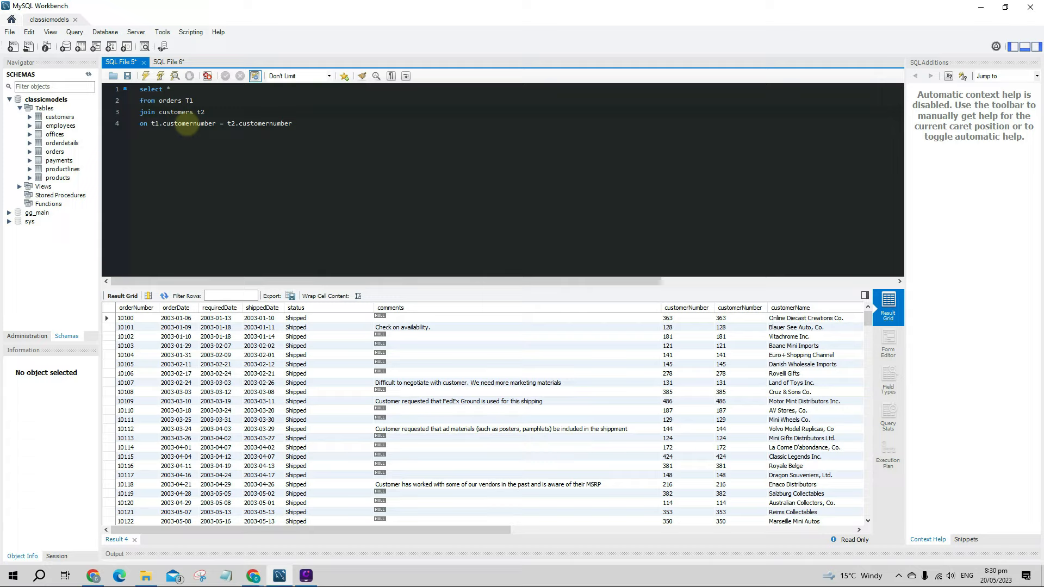
text(inner)
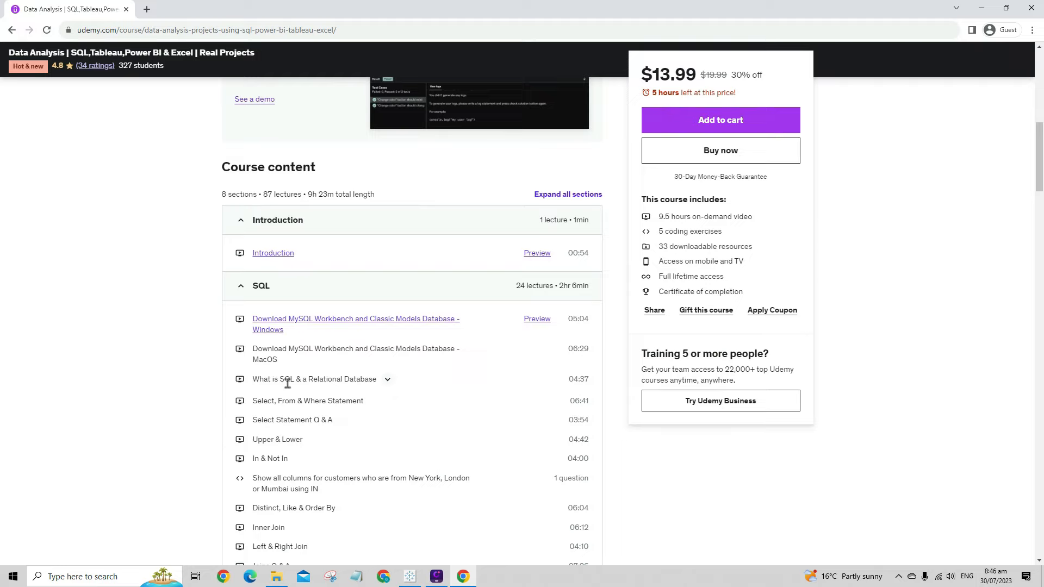
- Scroll the course content past the SQL lectures to the Excel, Power BI and Classic Models sections
scroll(334, 405, down, 3)
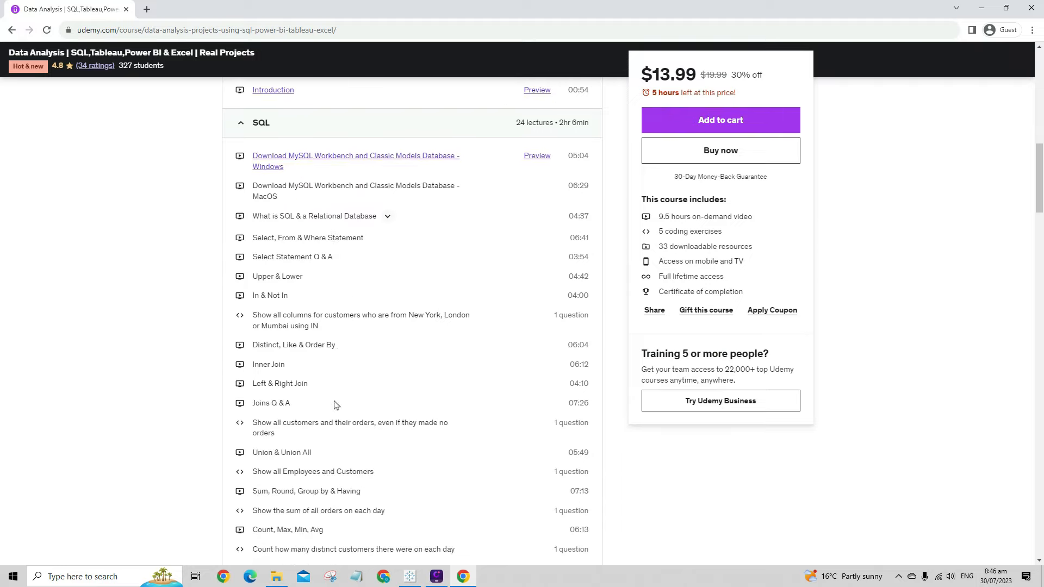
scroll(335, 405, down, 1)
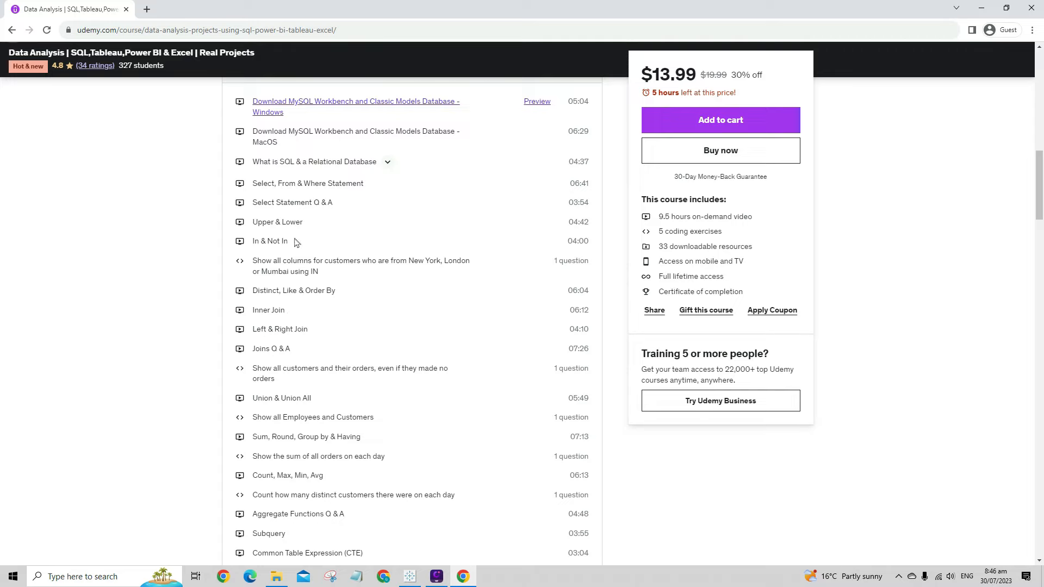
scroll(351, 276, down, 1)
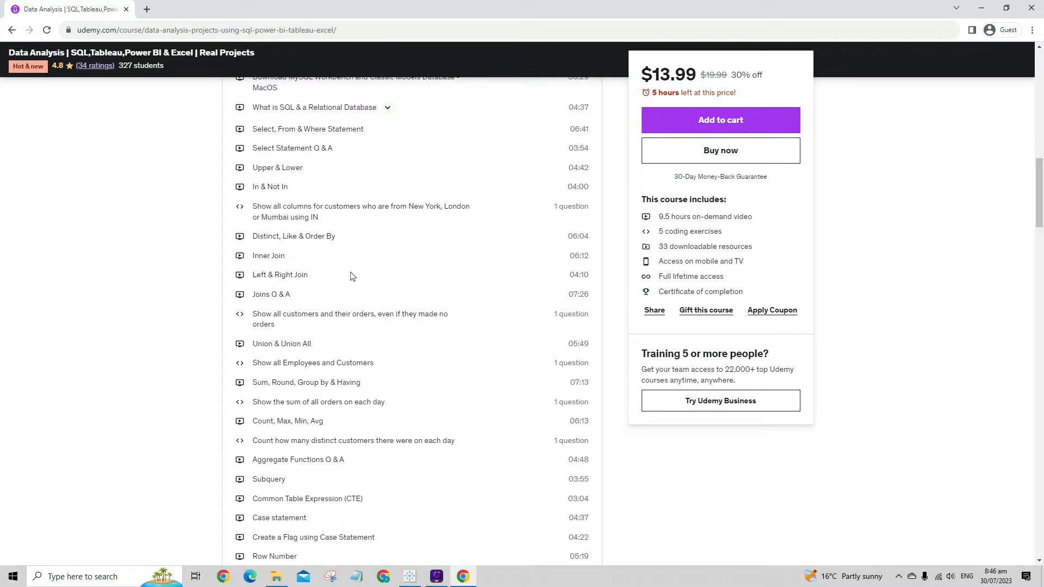
scroll(350, 276, down, 2)
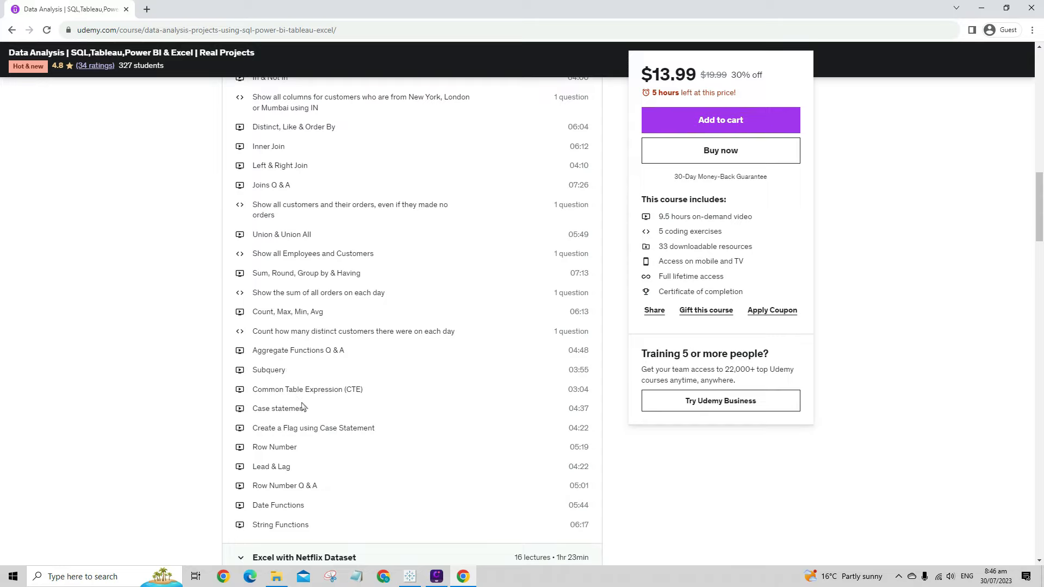
scroll(304, 405, down, 2)
scroll(303, 405, down, 3)
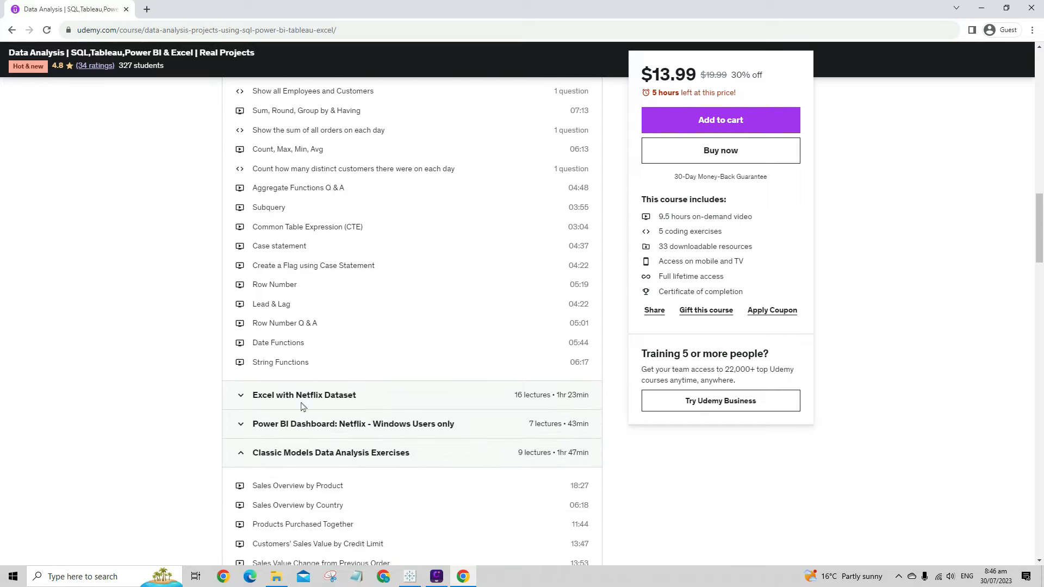
scroll(304, 354, down, 1)
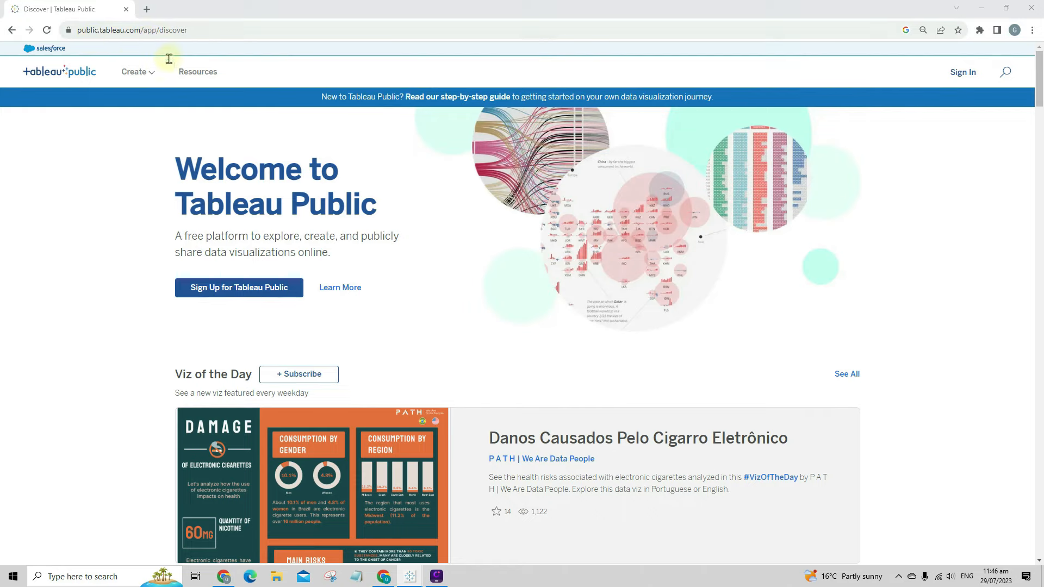
- Go via Create to the Tableau Desktop Public Edition download, then choose Create an Account
click(136, 72)
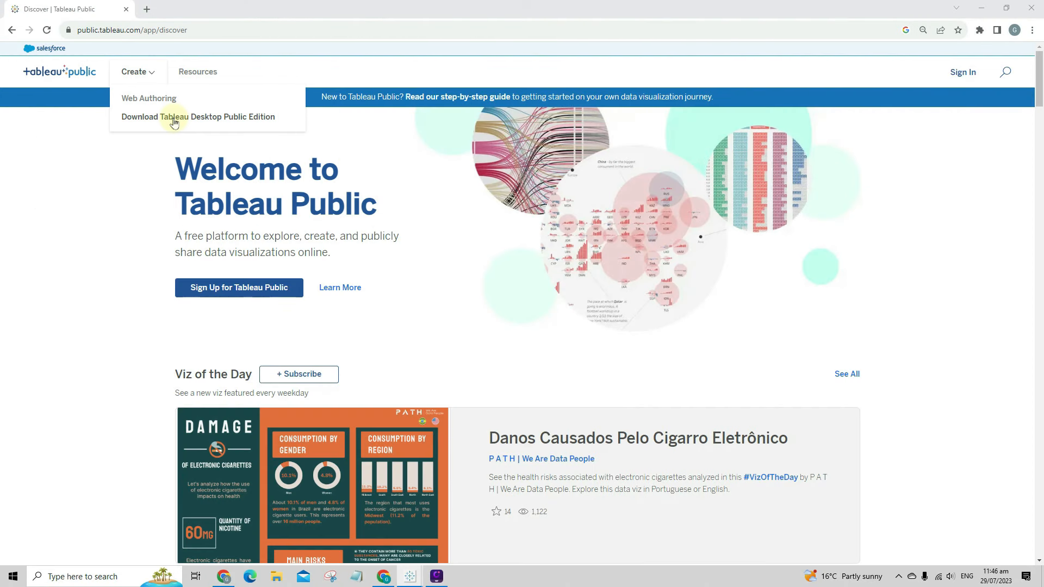
click(961, 76)
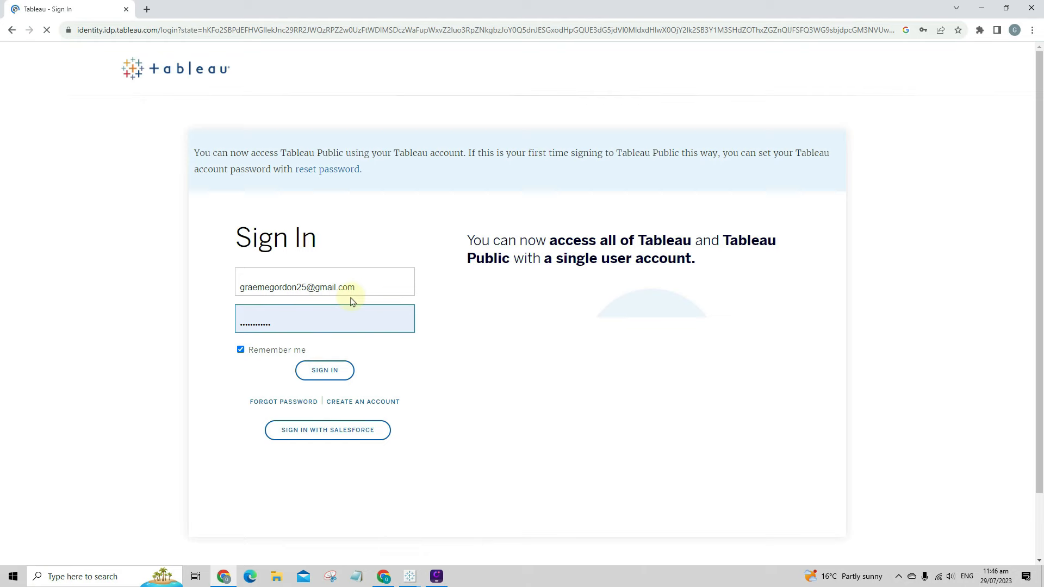
click(382, 403)
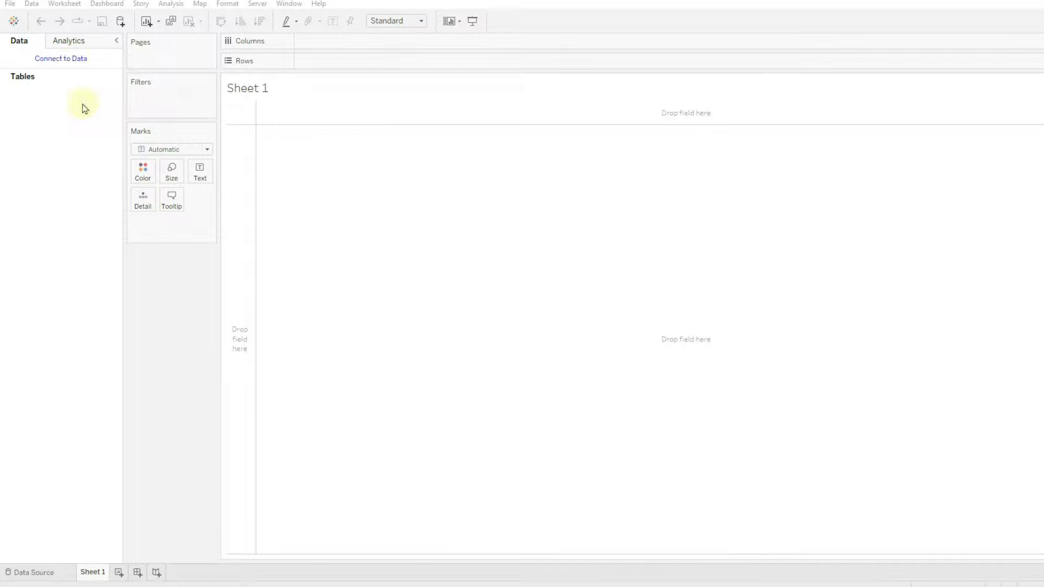
- Connect to Google Drive, signing in with the Google account and allowing Tableau access
click(77, 58)
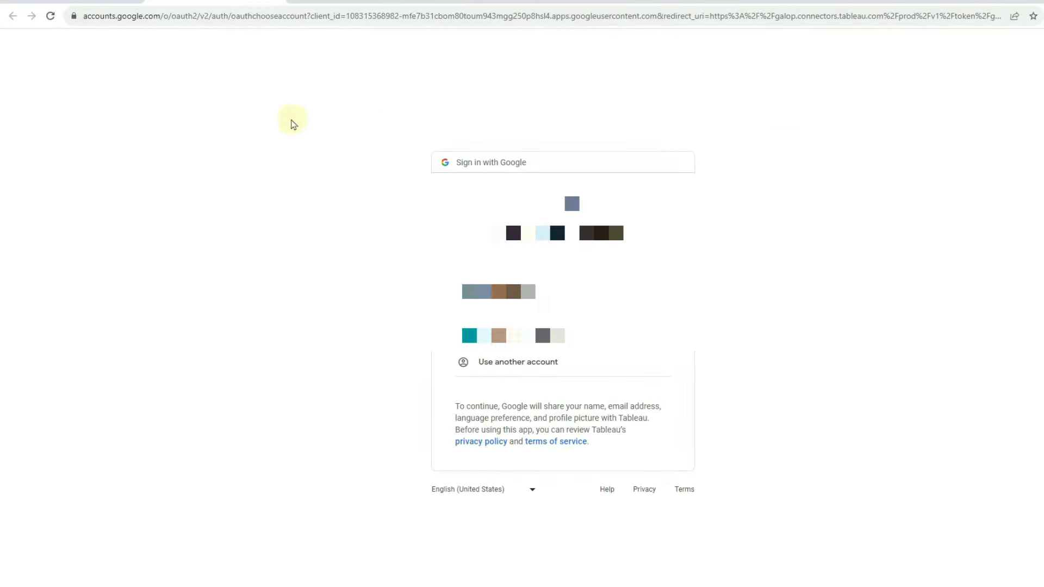
click(546, 330)
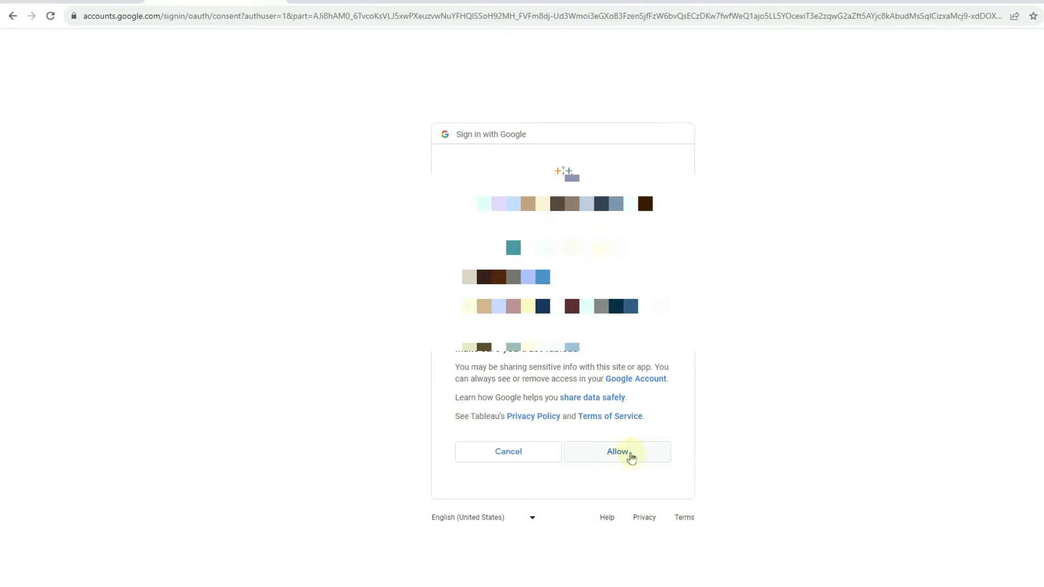
click(630, 456)
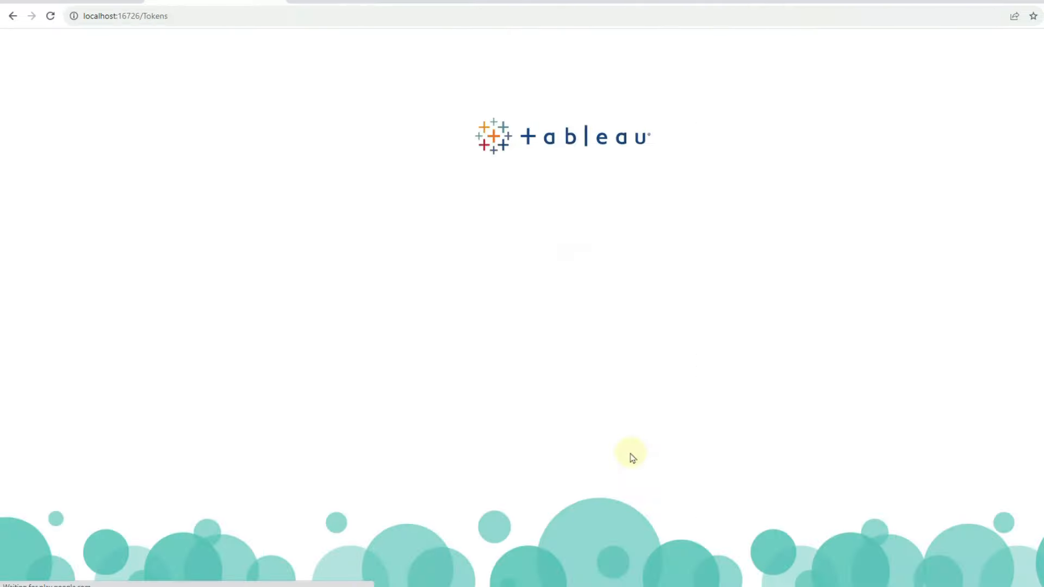
click(276, 1)
click(1041, 0)
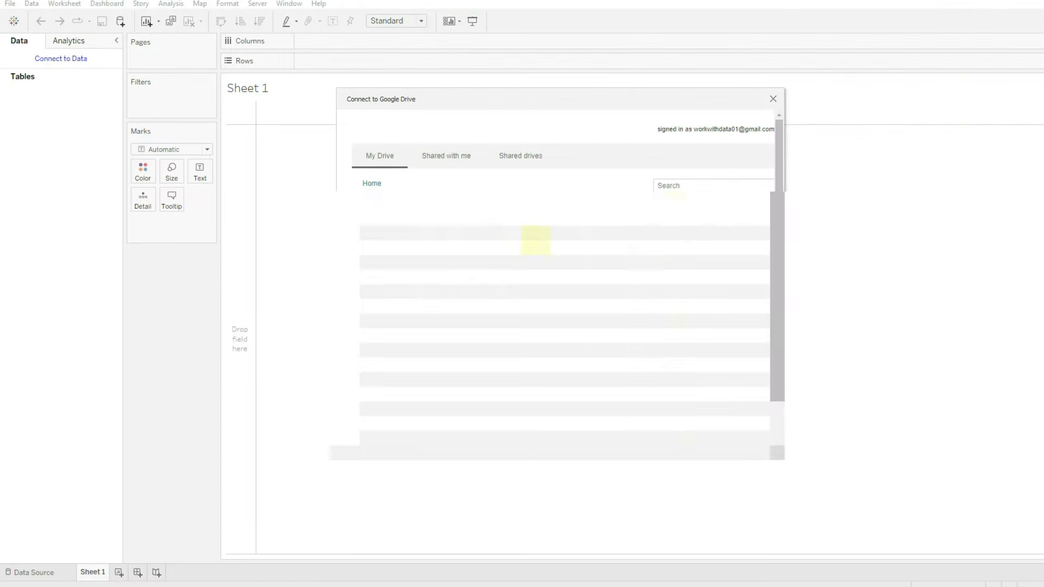
- Browse the Drive locations back to My Drive and connect to the Netflix Dataset file
click(521, 158)
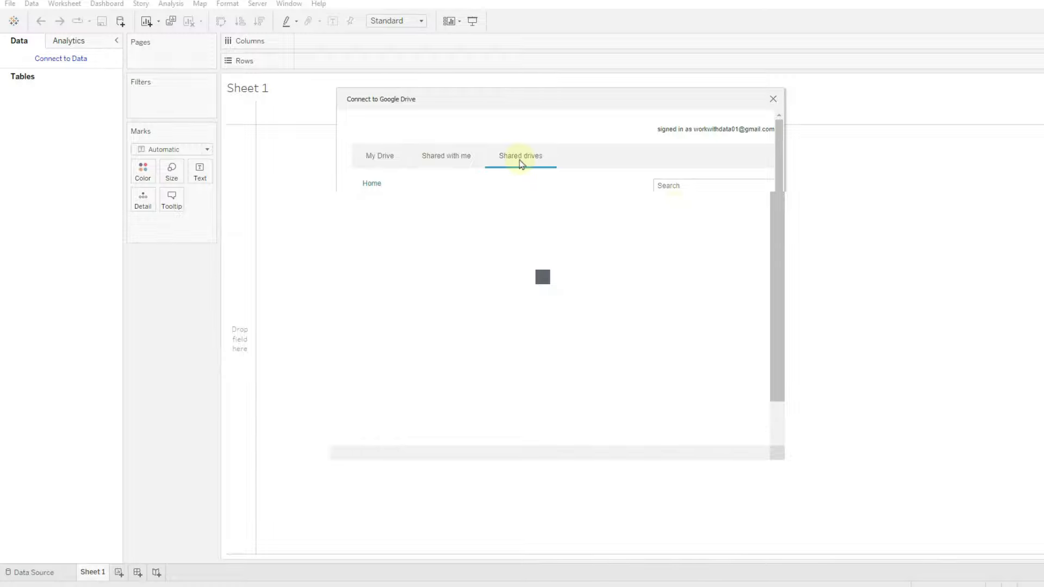
click(442, 162)
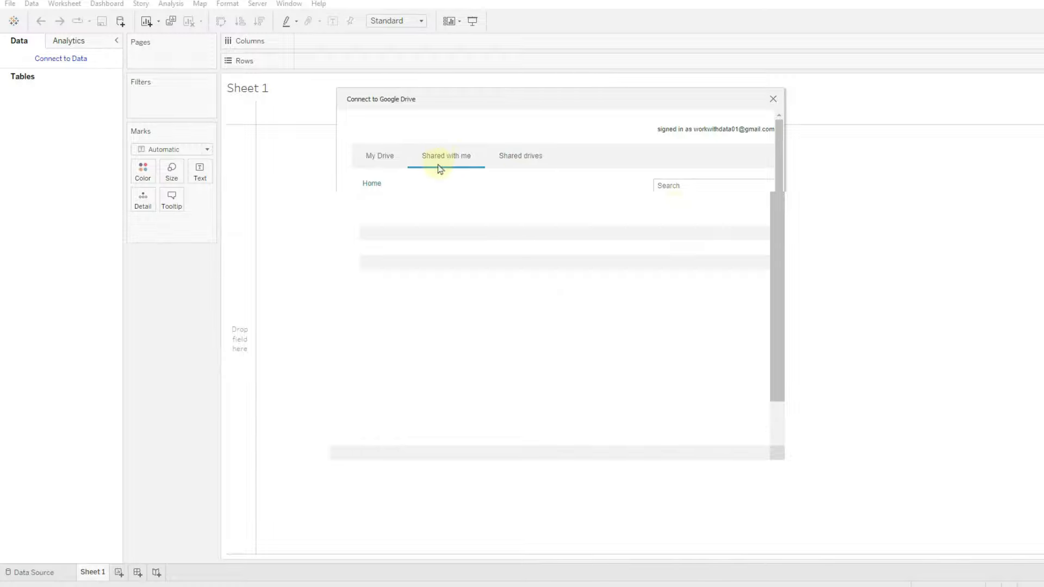
click(371, 156)
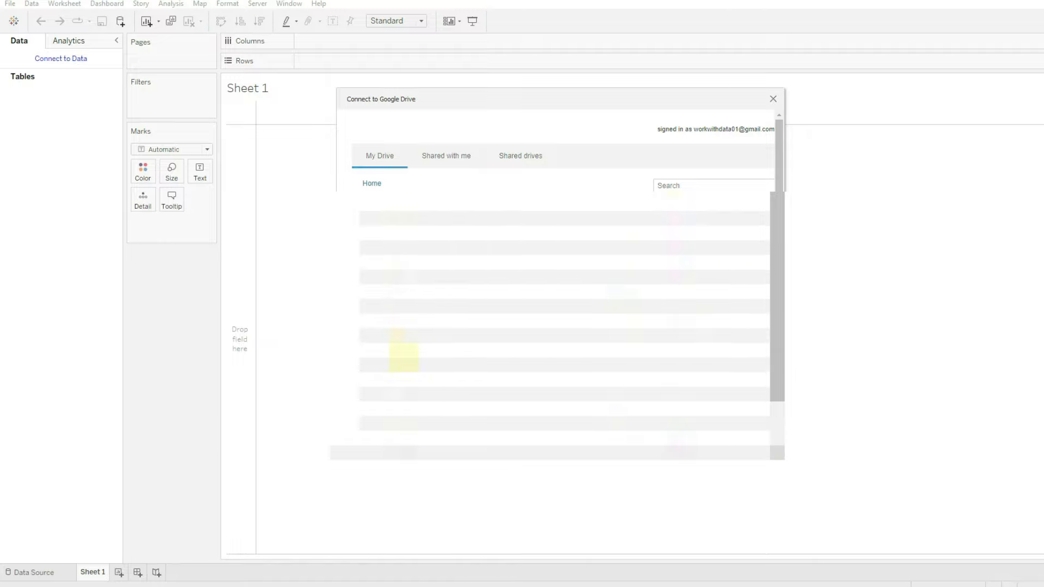
click(411, 348)
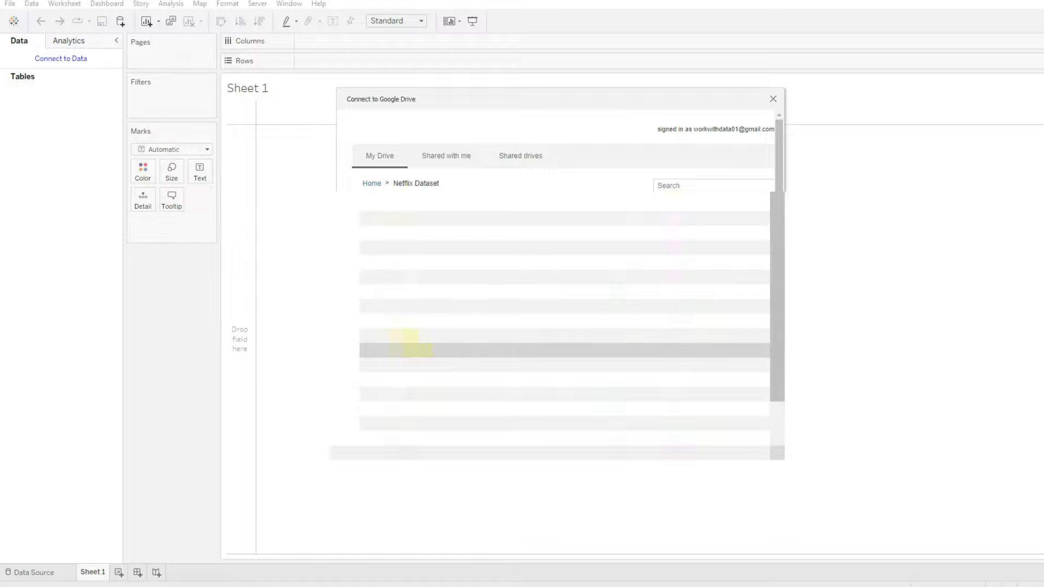
double_click(412, 349)
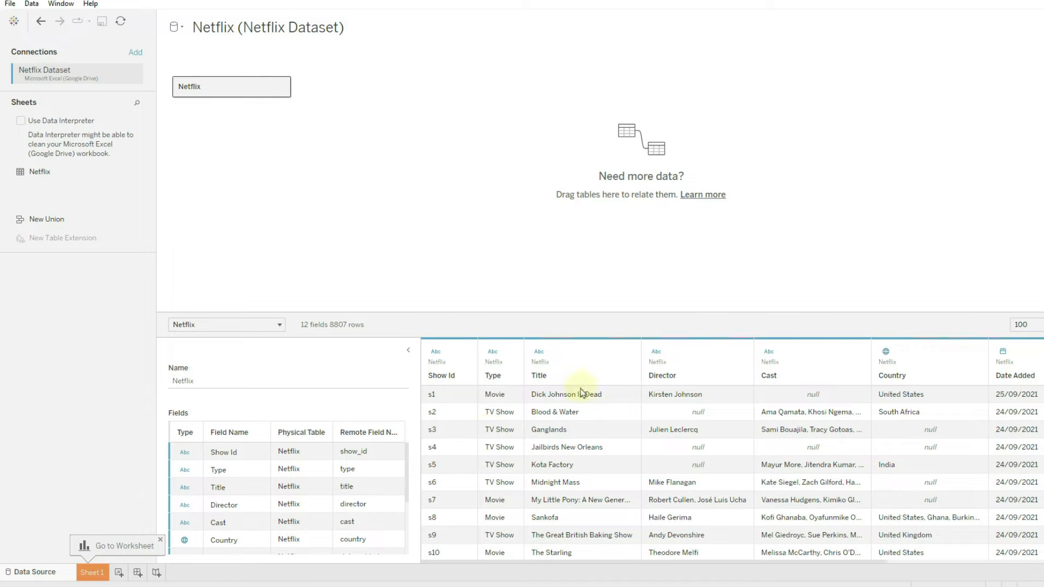
- Enlarge and scroll the Netflix data grid to inspect its columns, then go to Sheet 1
drag(487, 312, 487, 163)
drag(625, 562, 827, 562)
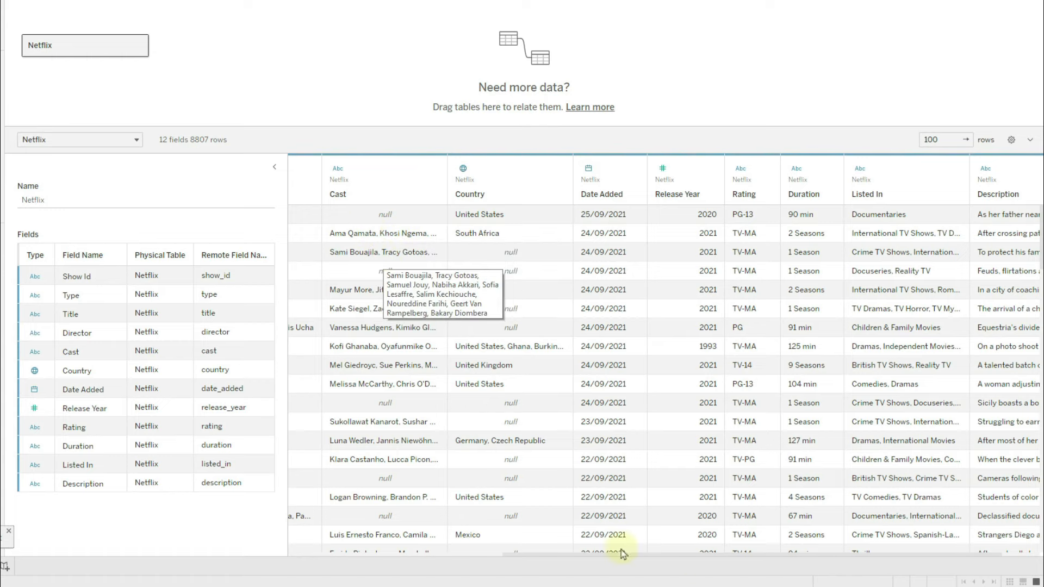
drag(694, 556, 439, 554)
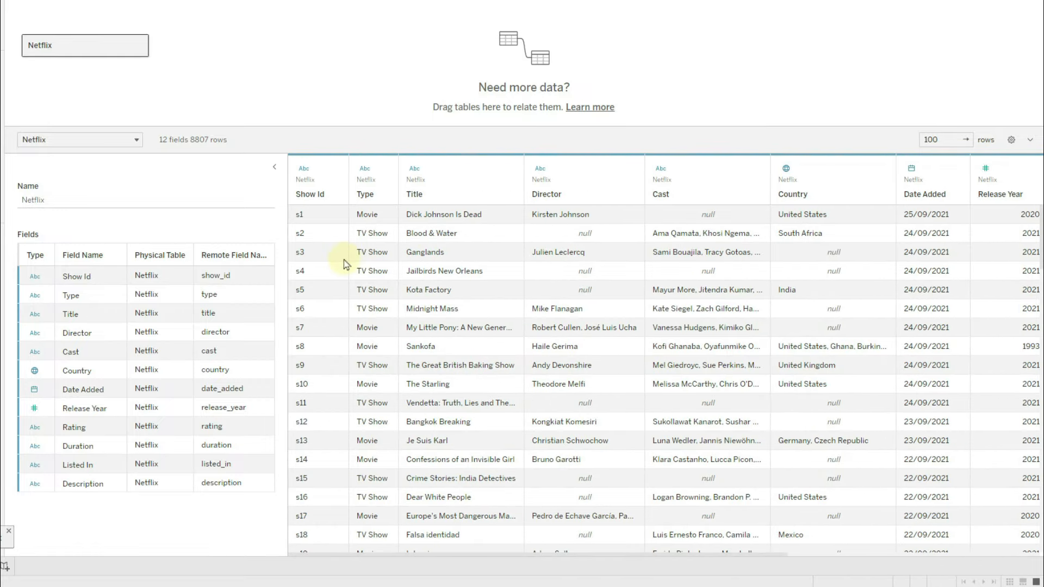
drag(562, 554, 913, 555)
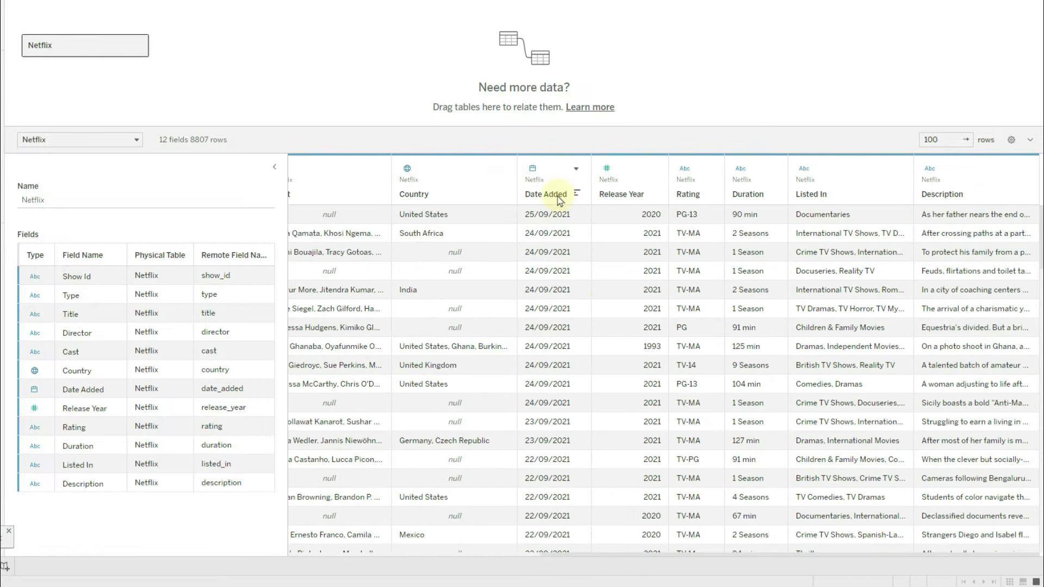
drag(680, 553, 457, 554)
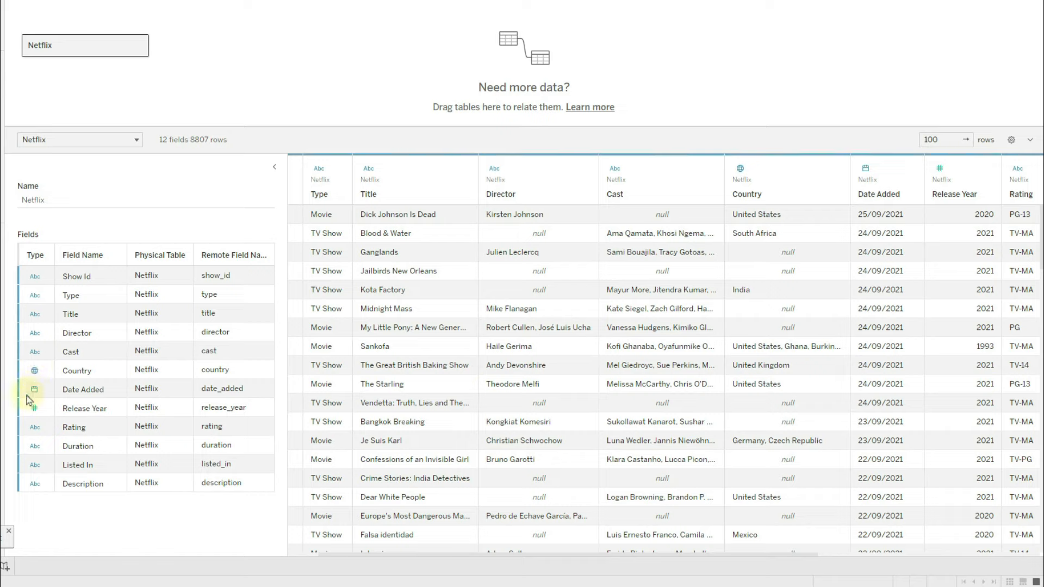
click(86, 546)
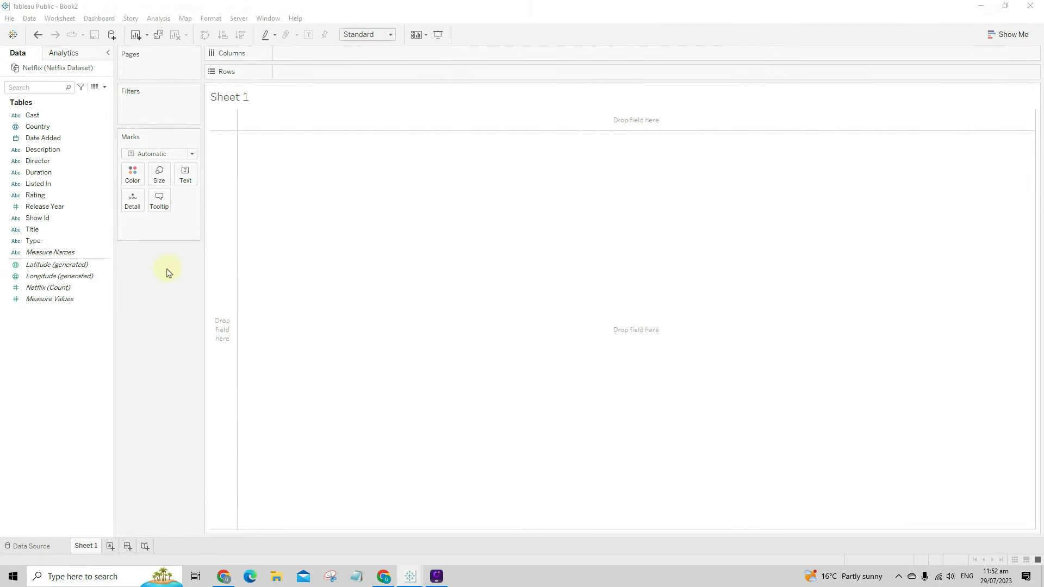
click(1008, 35)
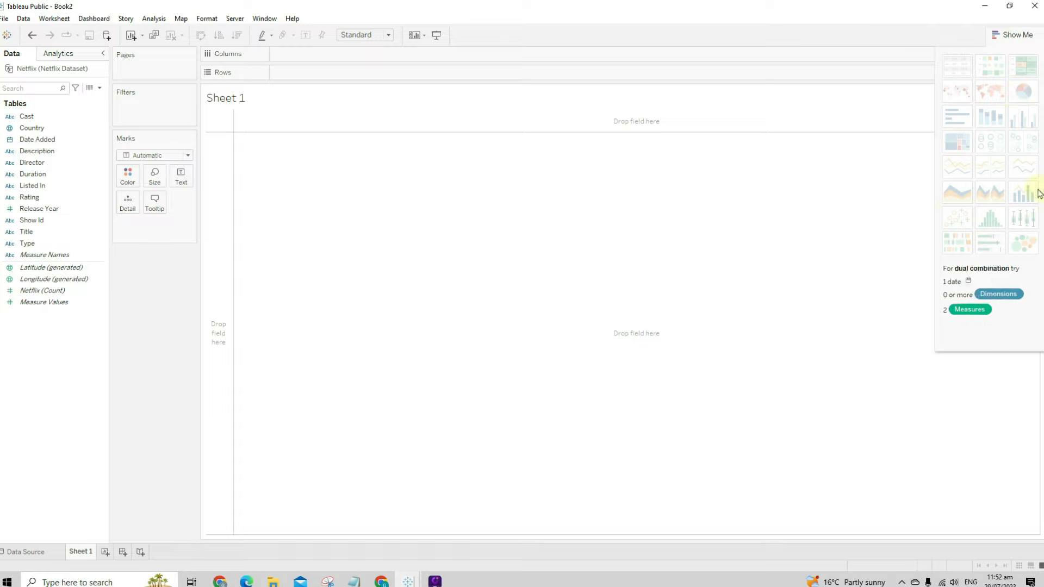
click(1016, 36)
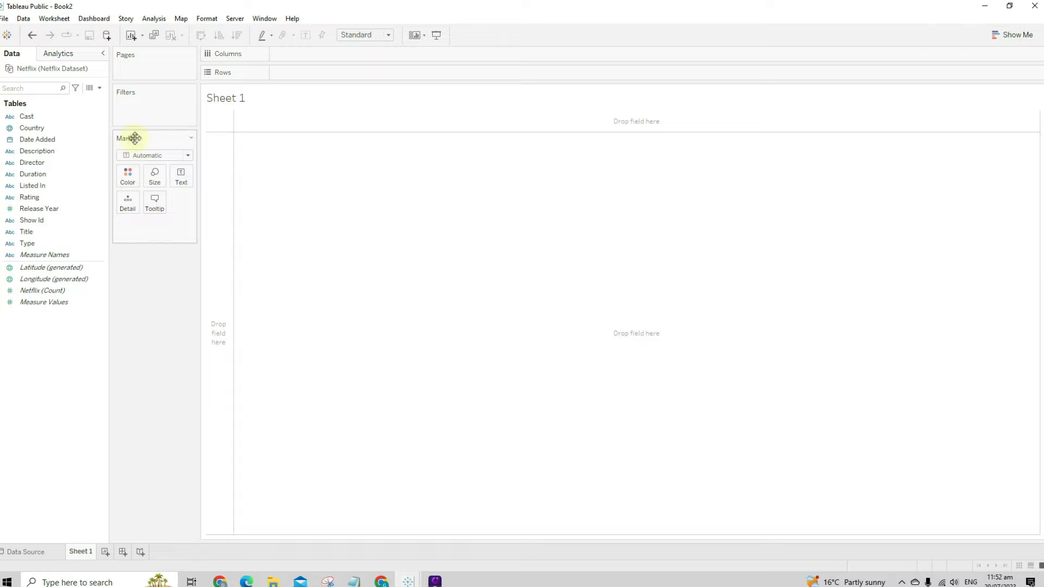
click(131, 154)
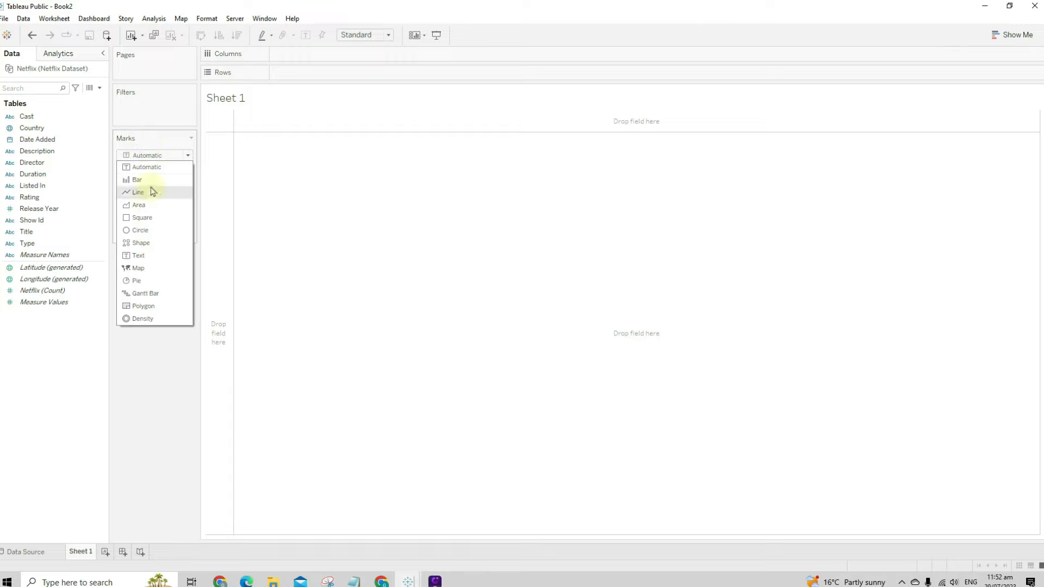
click(159, 350)
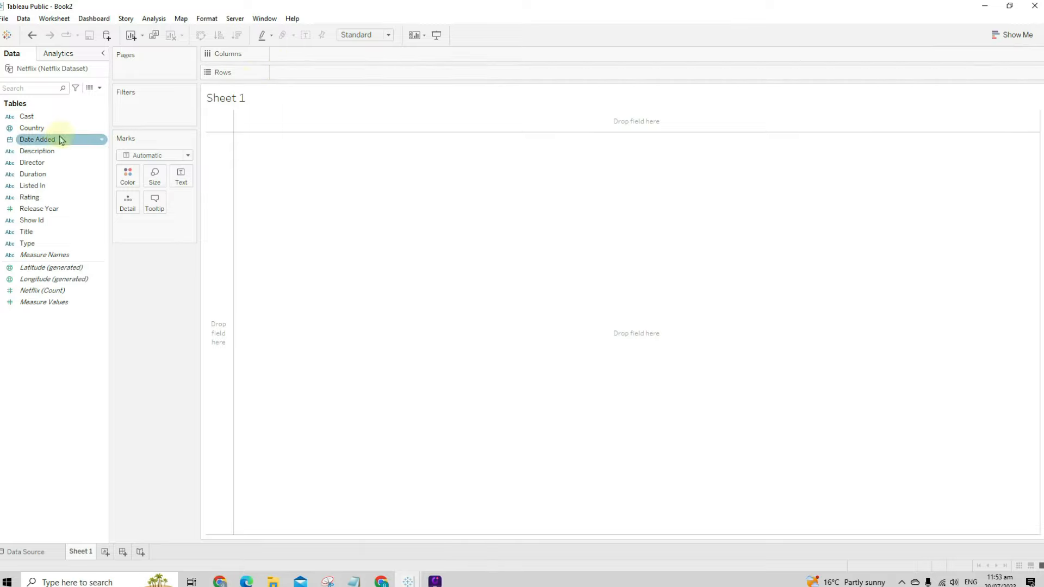
- Lay out Rating across the view and exclude the bogus 84 min and 74 min values
click(38, 199)
drag(38, 202, 323, 54)
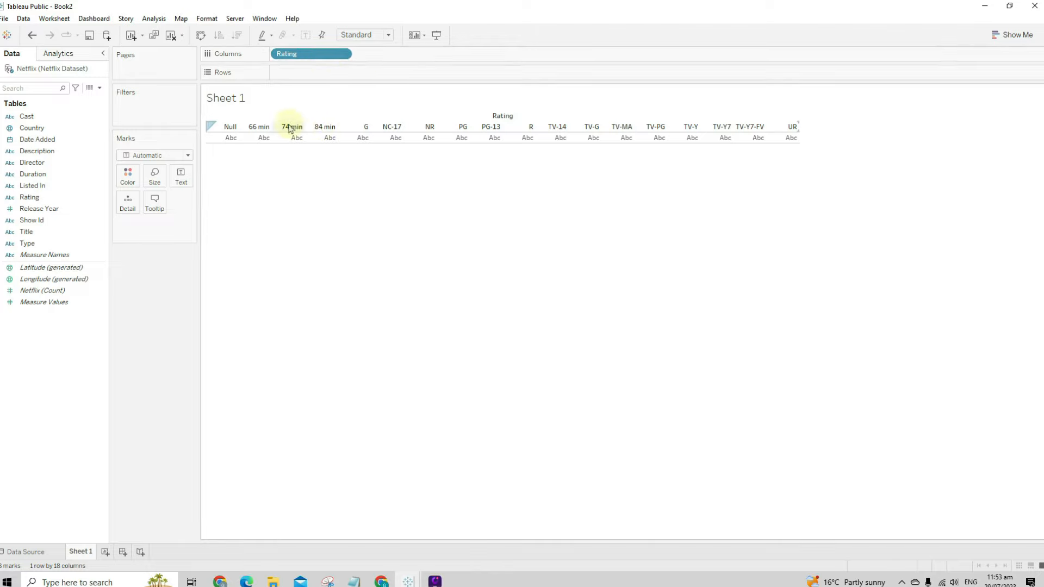
right_click(320, 128)
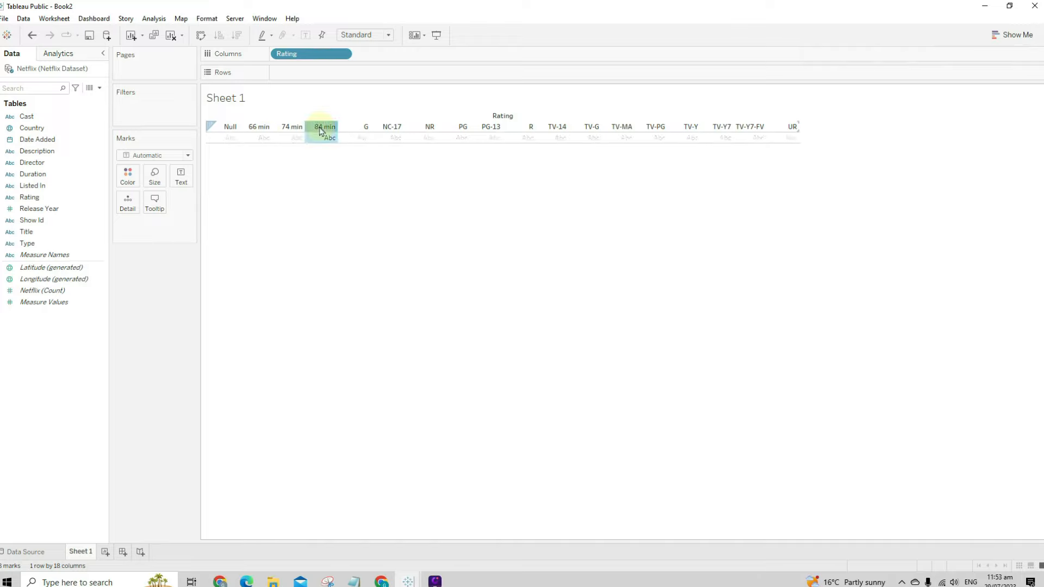
click(345, 148)
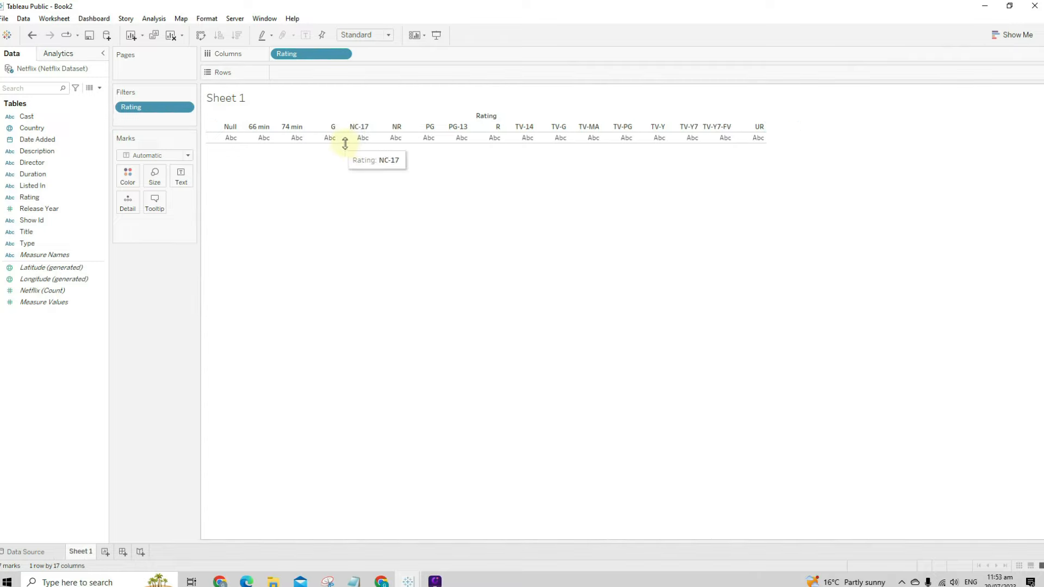
right_click(292, 129)
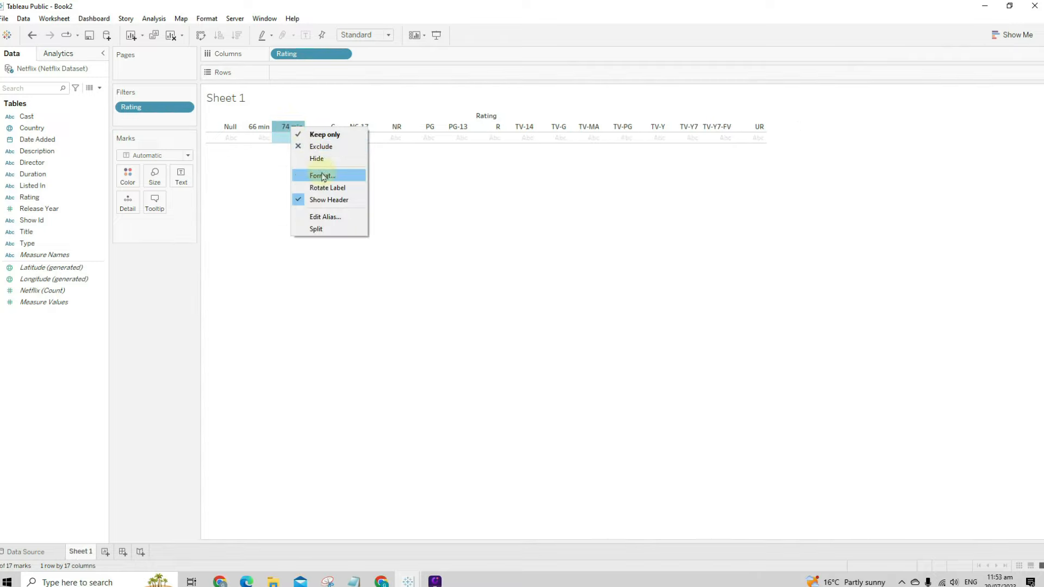
click(320, 146)
- Exclude the 66 min and Null rating columns and make the rating row taller
right_click(266, 131)
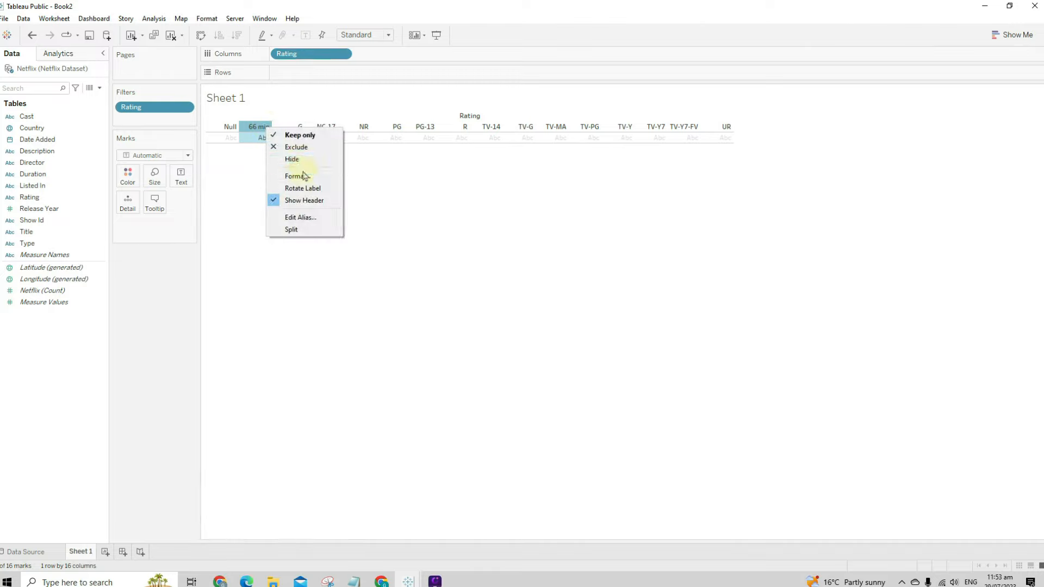
click(294, 147)
right_click(228, 132)
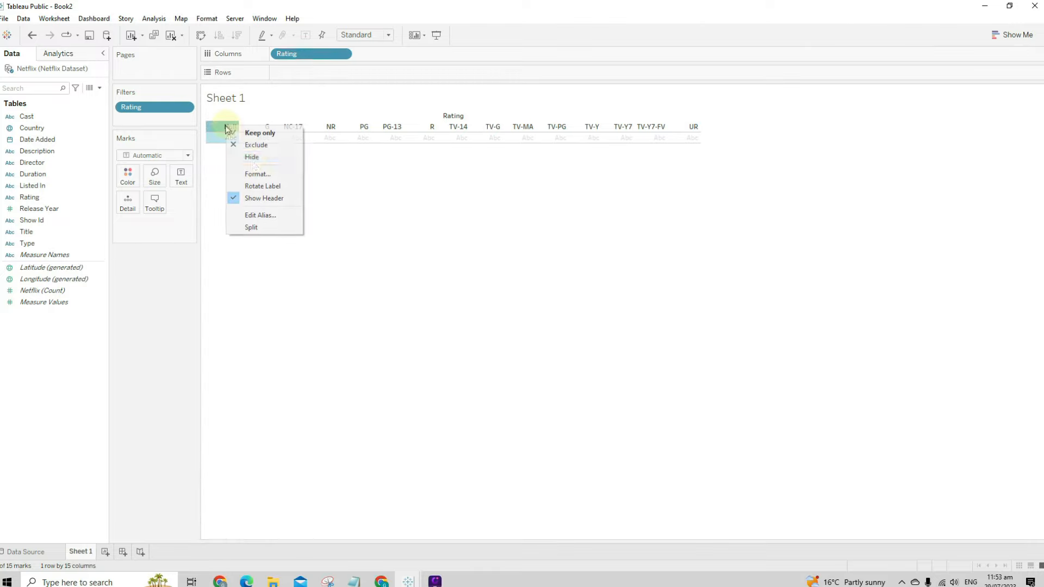
click(263, 146)
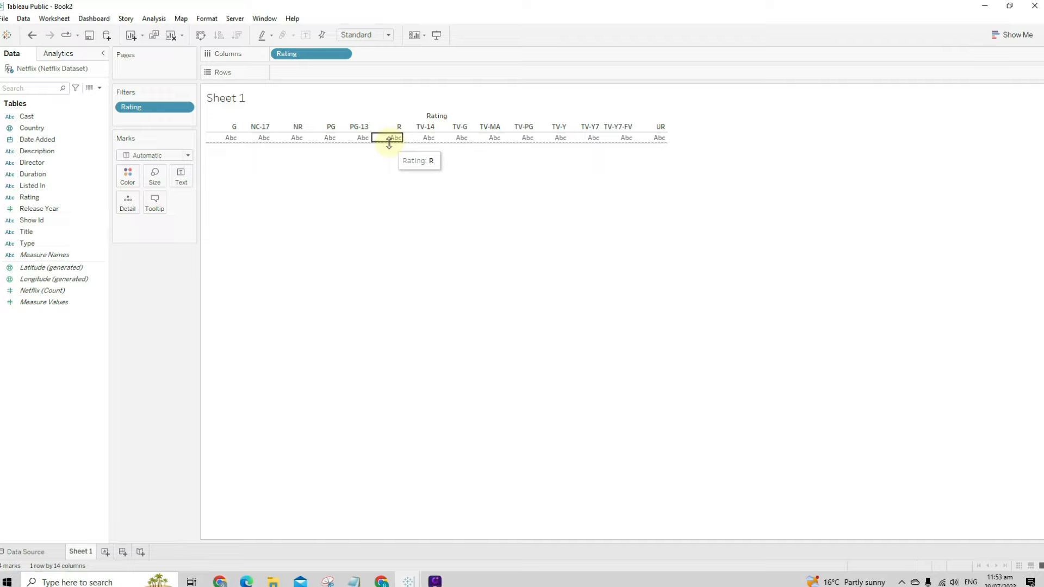
drag(390, 142, 391, 161)
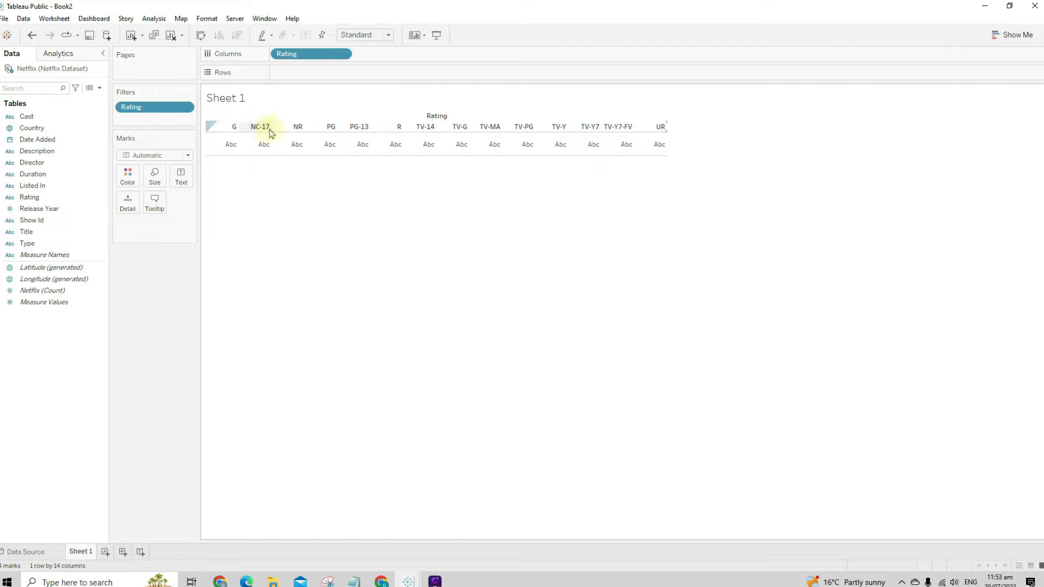
click(39, 220)
- Add CNT(Show Id) as text, then move it to Rows to chart show counts per rating
drag(34, 224, 179, 181)
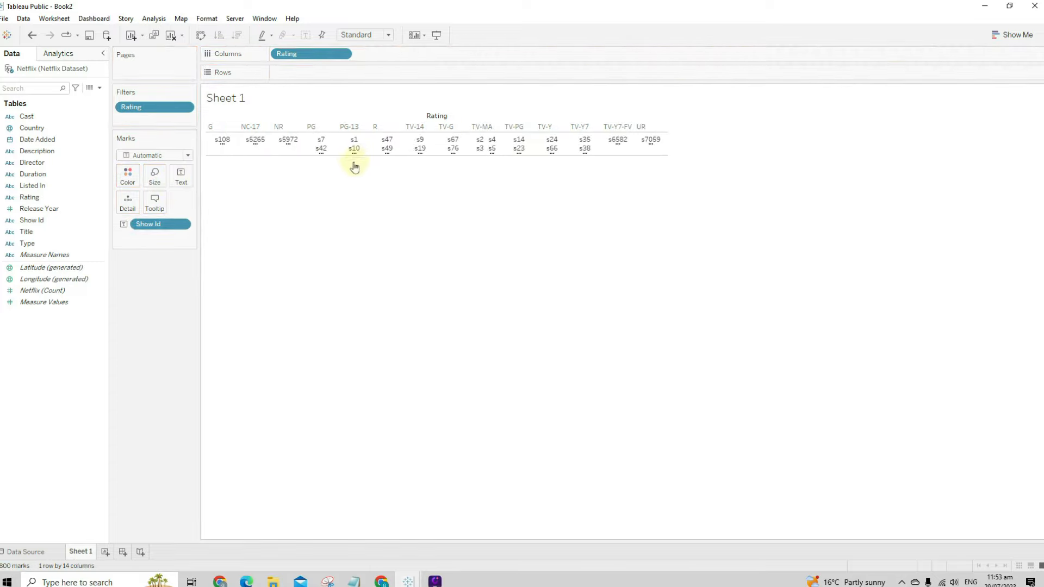
drag(136, 223, 158, 312)
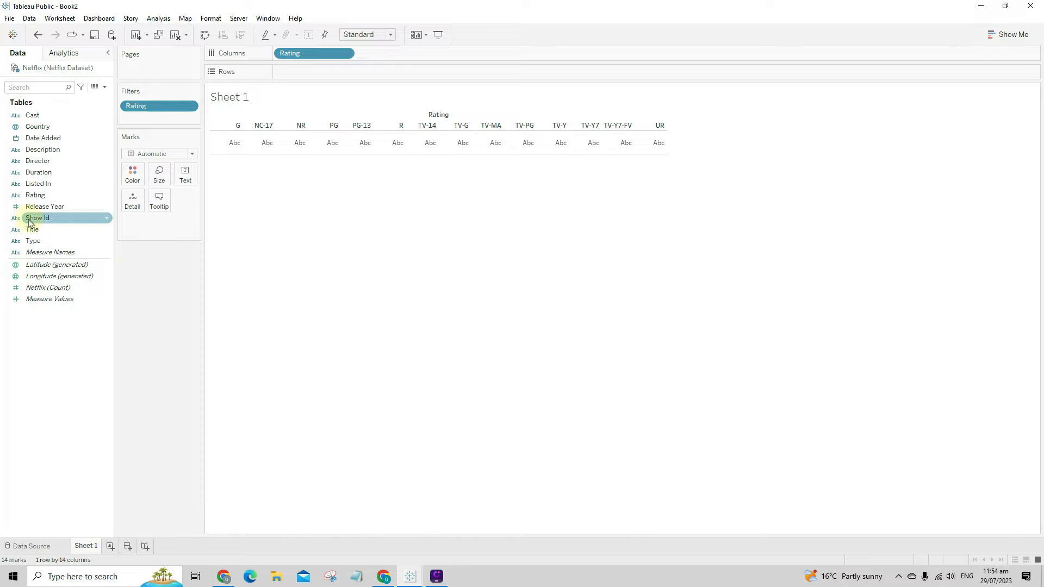
drag(29, 223, 184, 177)
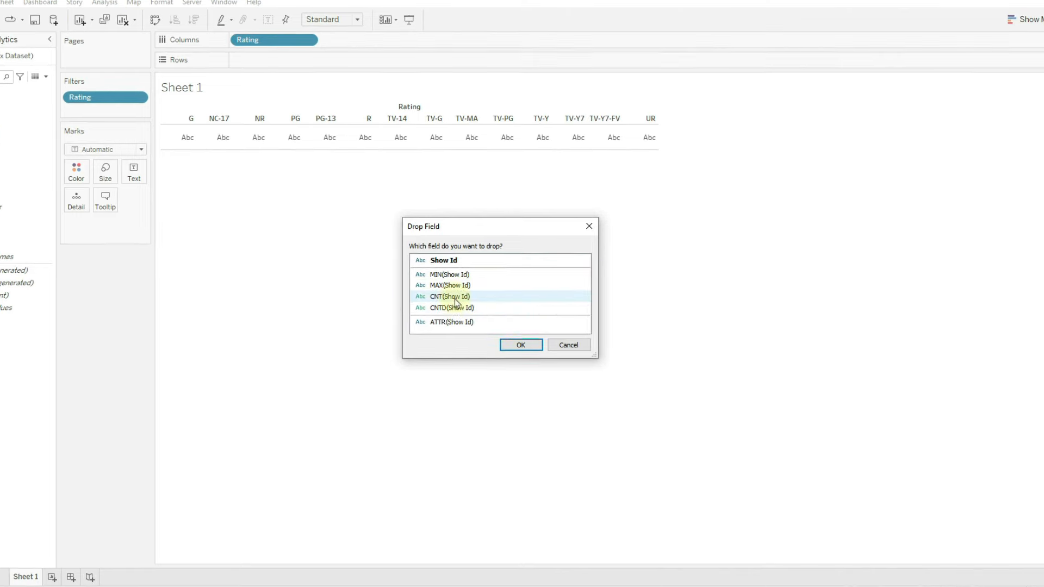
click(455, 301)
click(520, 346)
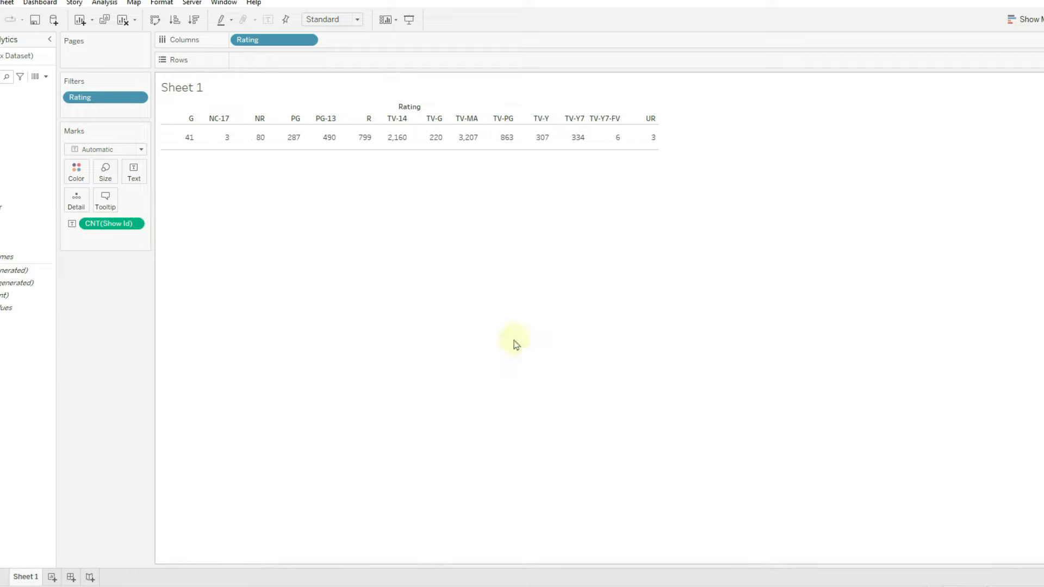
mouse_move(387, 150)
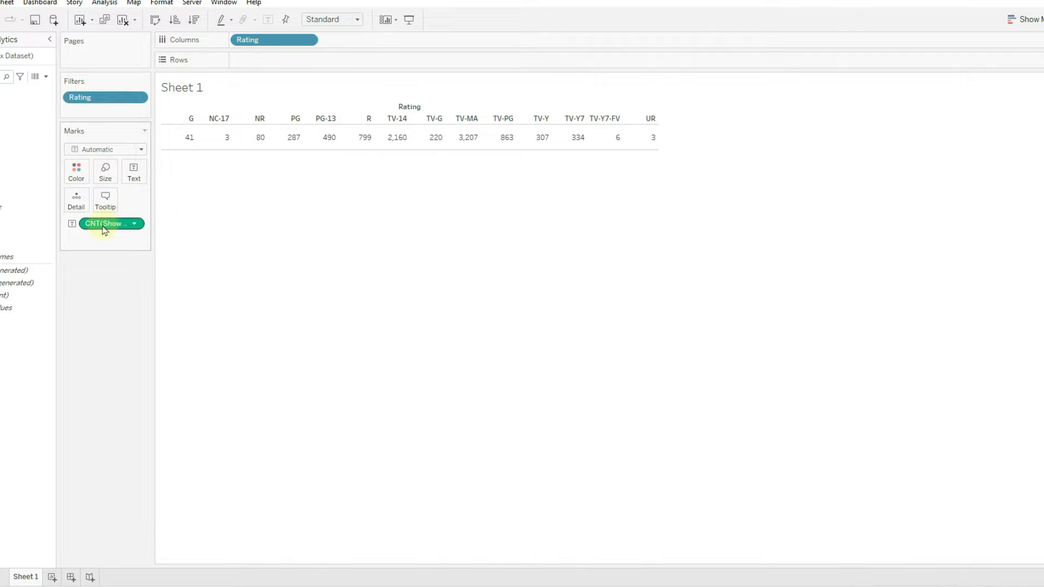
mouse_move(269, 142)
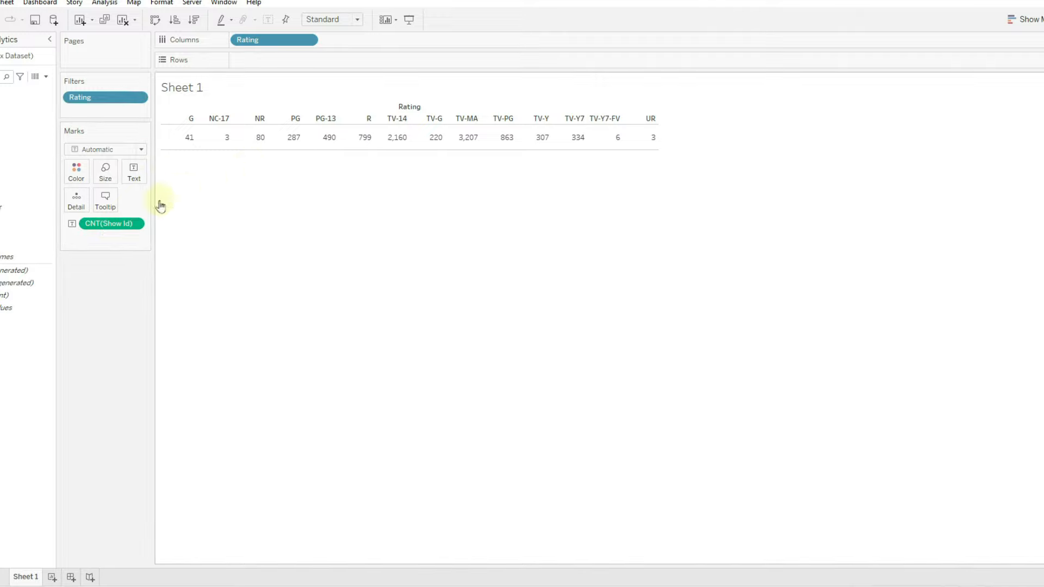
drag(110, 224, 272, 60)
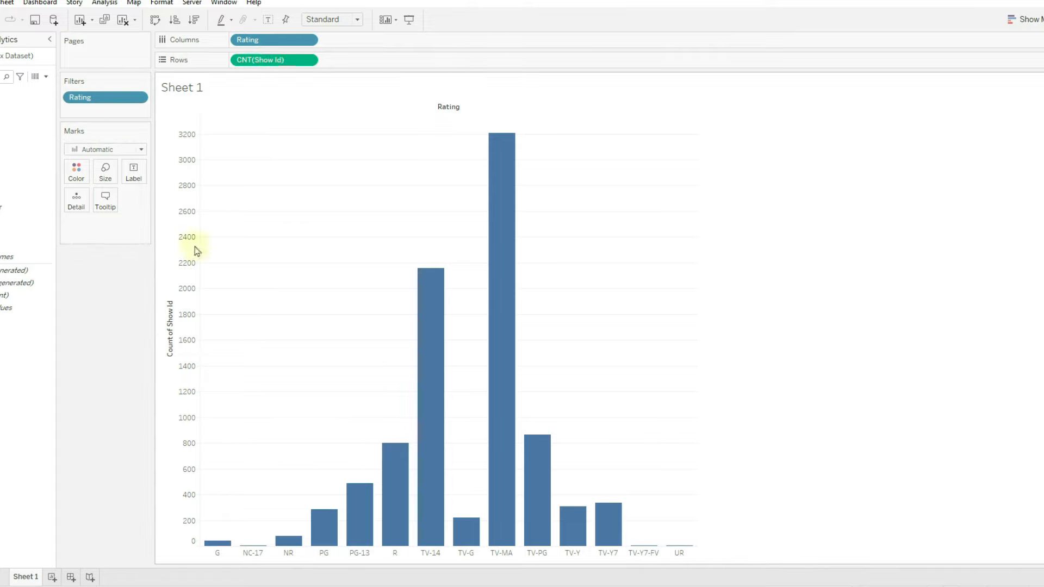
- Try Line marks, return to Bar, and sort ratings by count descending
click(84, 149)
click(89, 189)
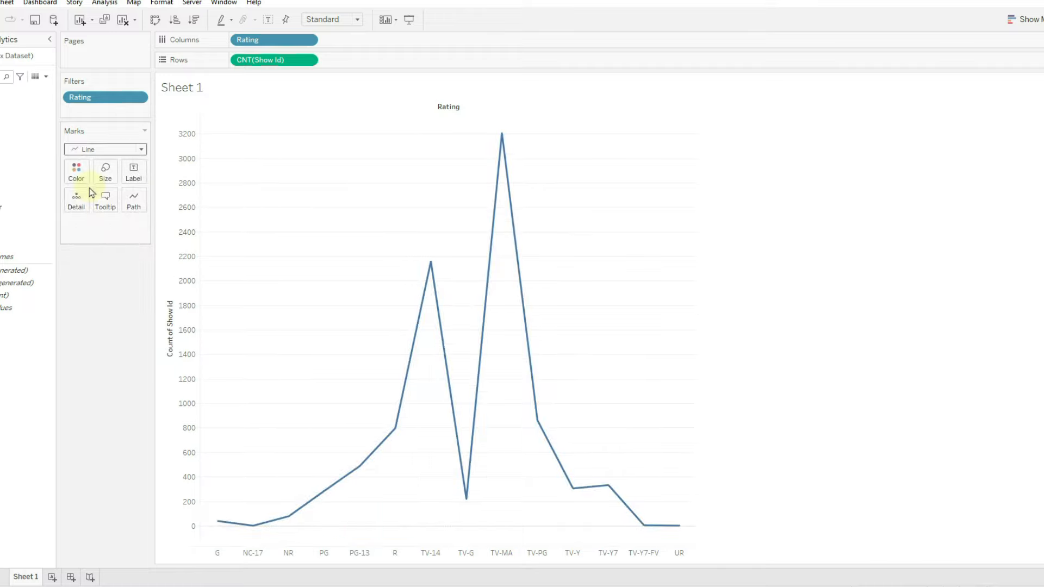
click(96, 150)
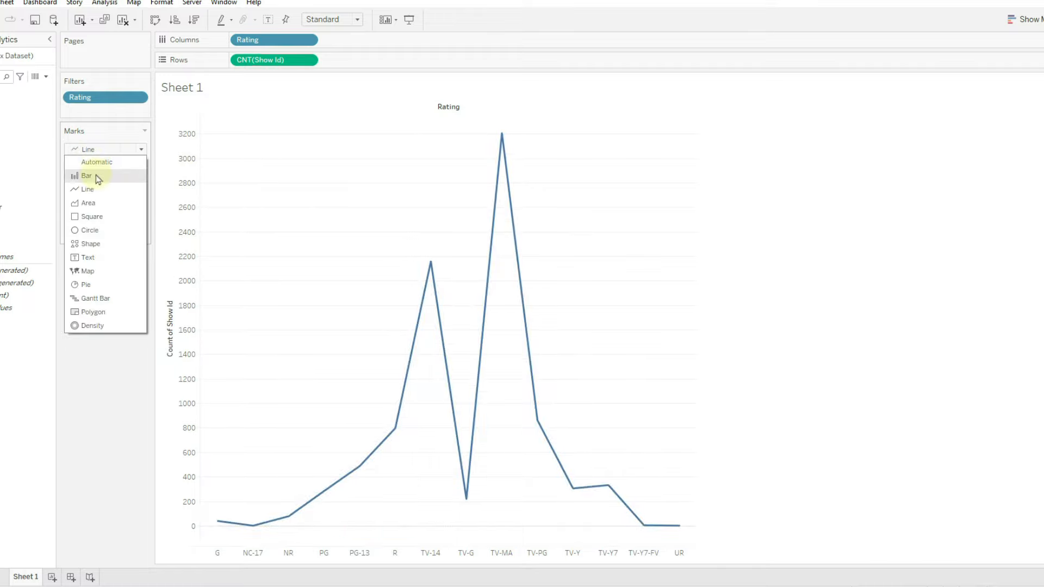
click(87, 175)
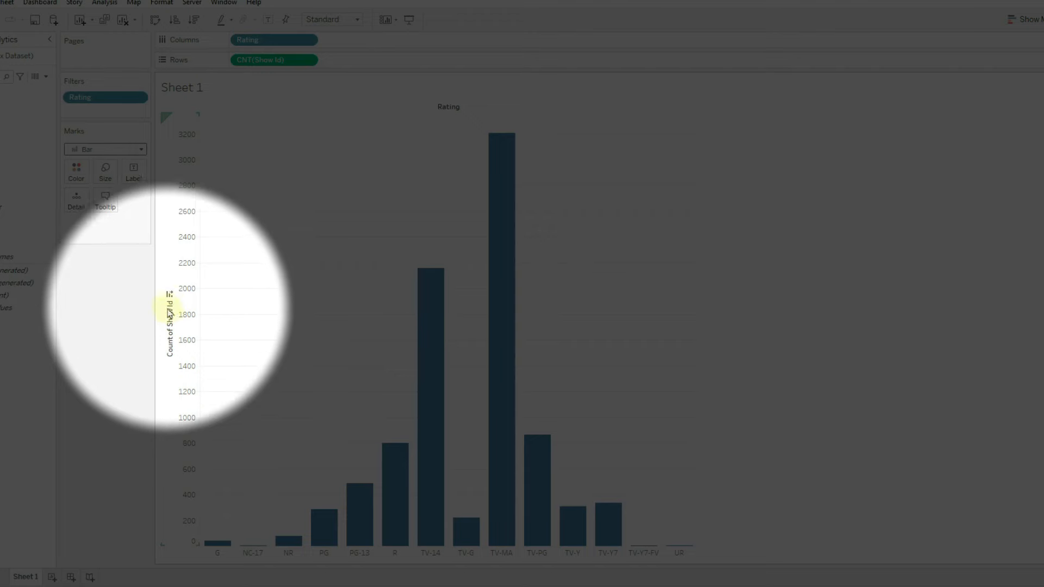
click(170, 295)
- Rename the Sheet 1 tab to 'Rating Chart'
right_click(26, 576)
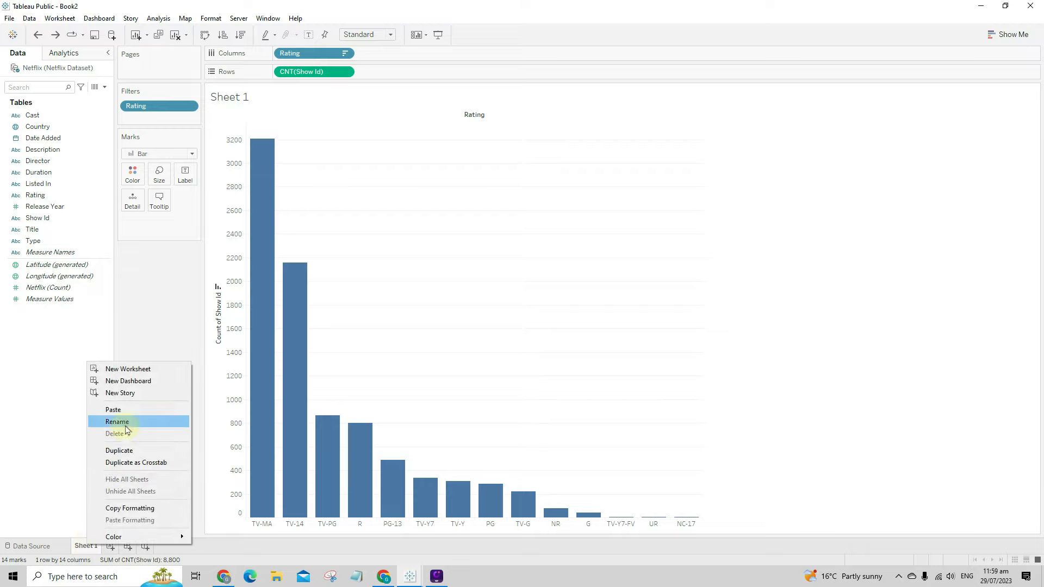
click(117, 422)
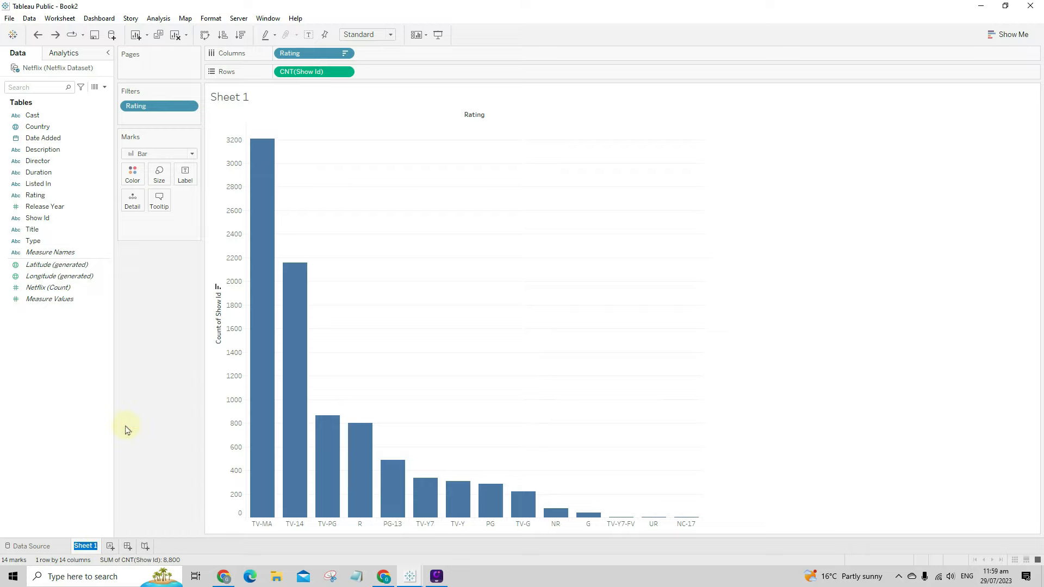
text(Rating Chart)
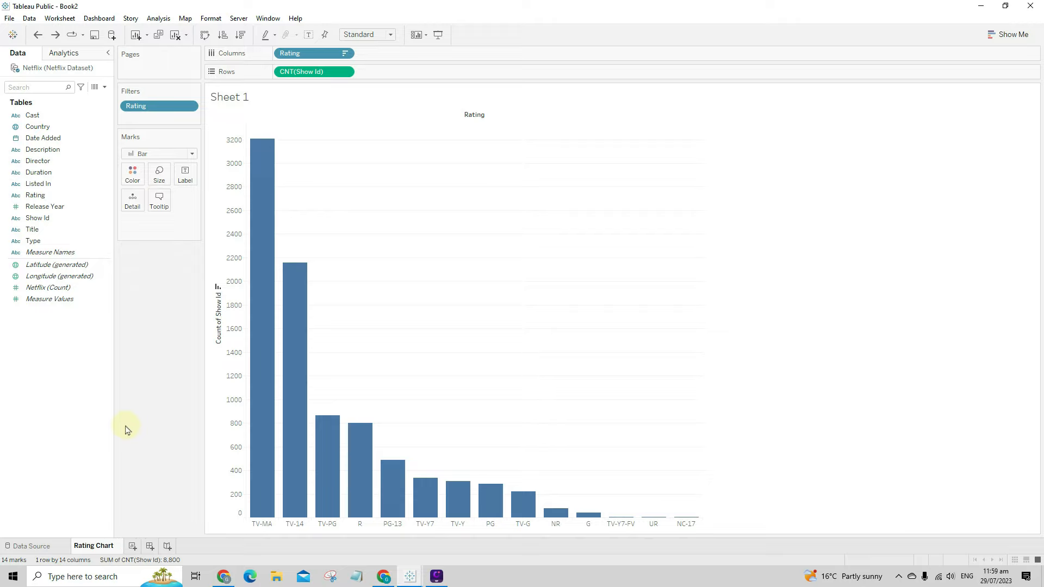
key(Return)
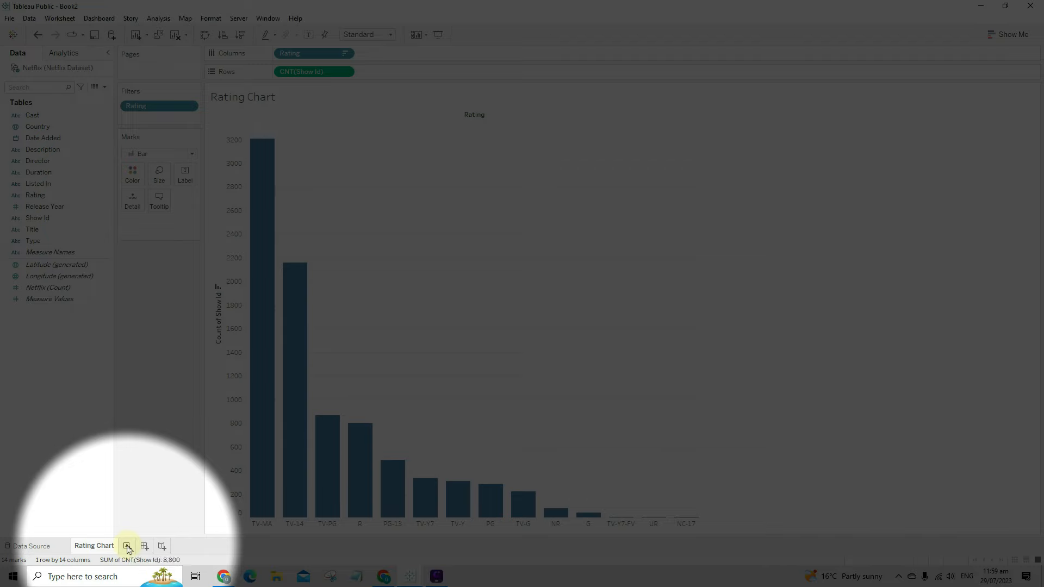
- On a new Sheet 2, plot CNT(Show Id) against Release Year as a line chart
click(128, 546)
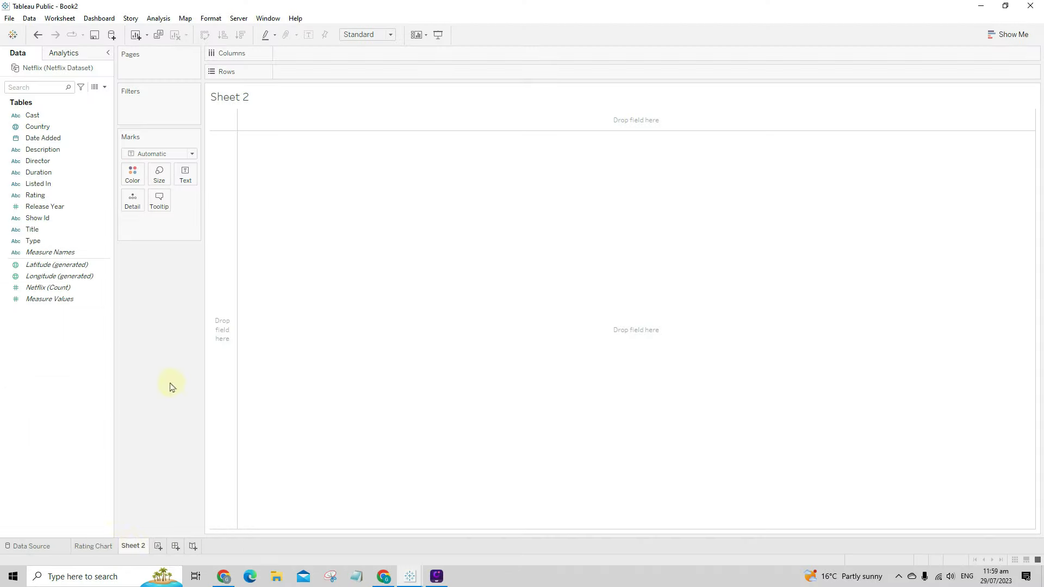
click(64, 207)
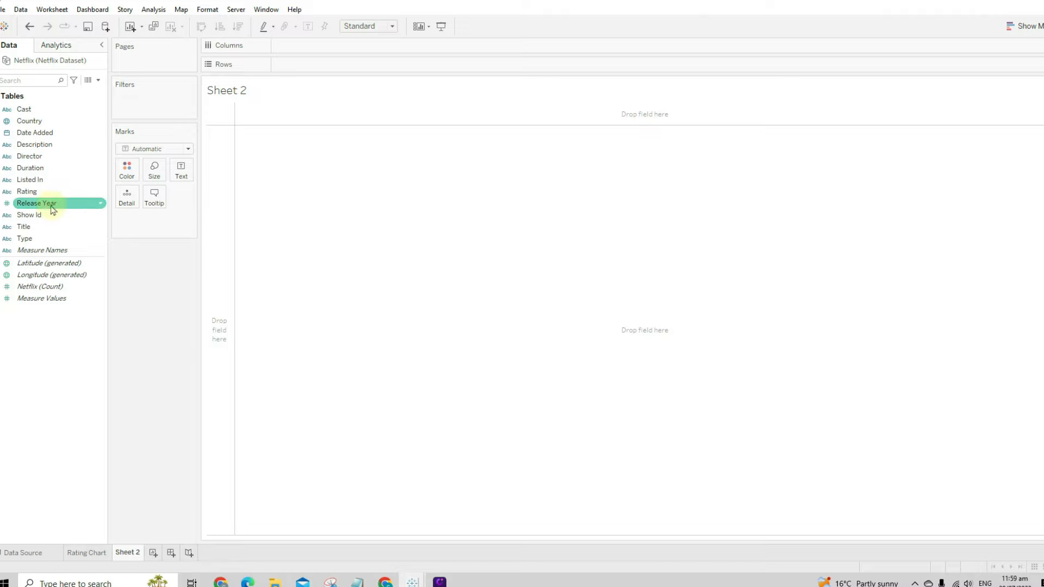
drag(47, 208, 340, 51)
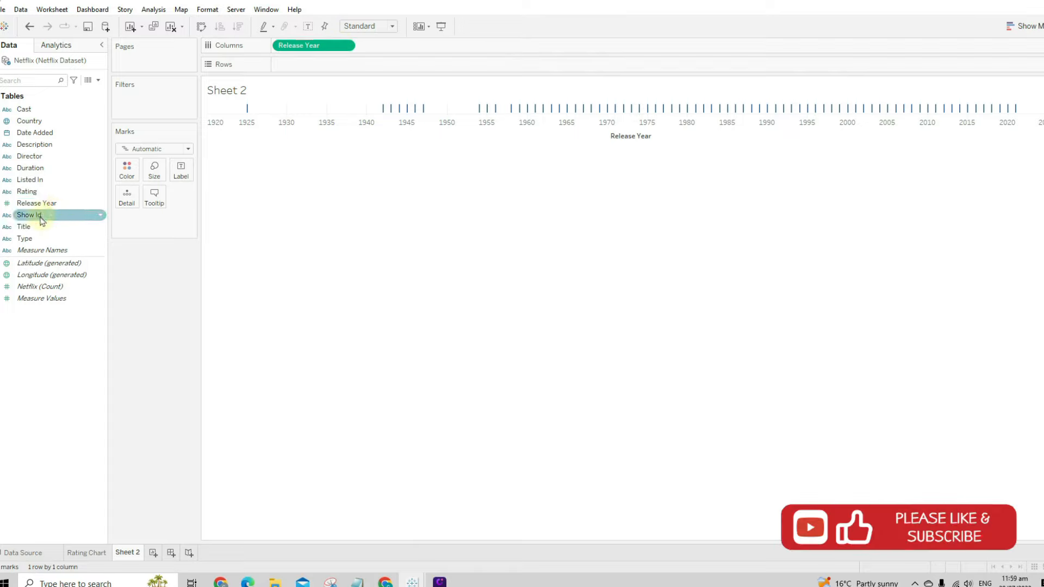
drag(37, 219, 321, 67)
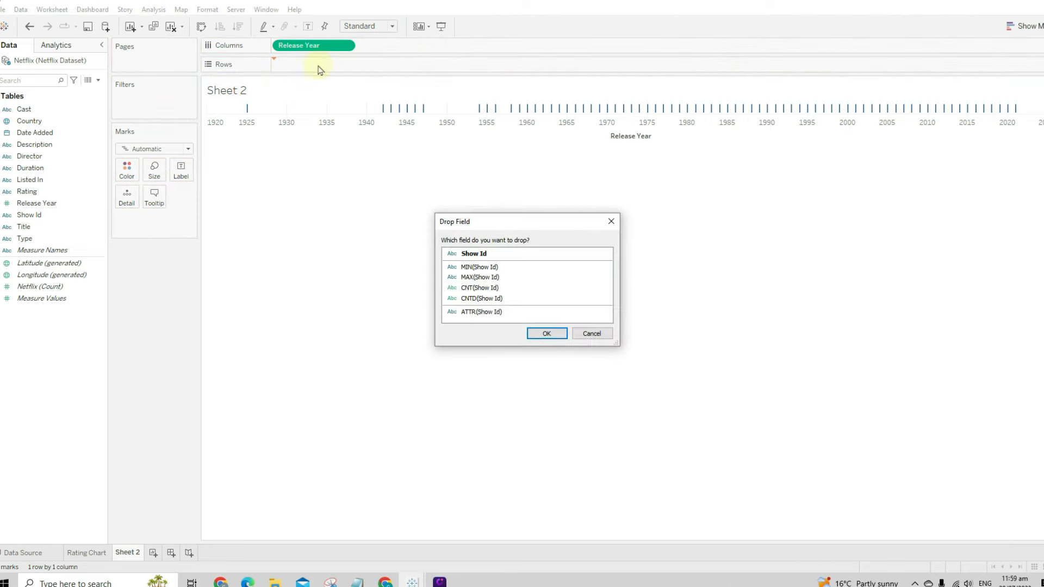
click(489, 288)
click(549, 333)
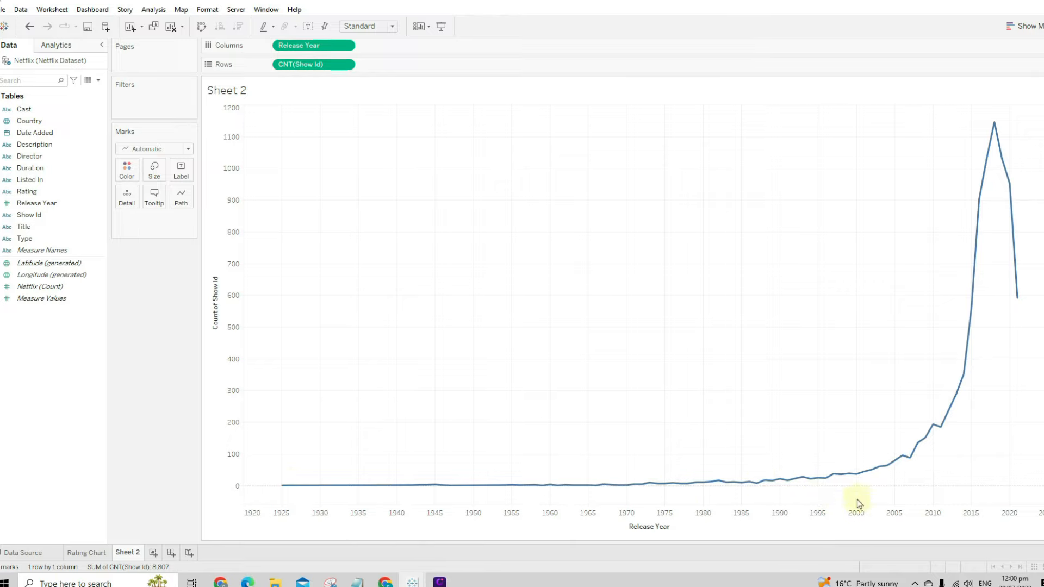
mouse_move(858, 478)
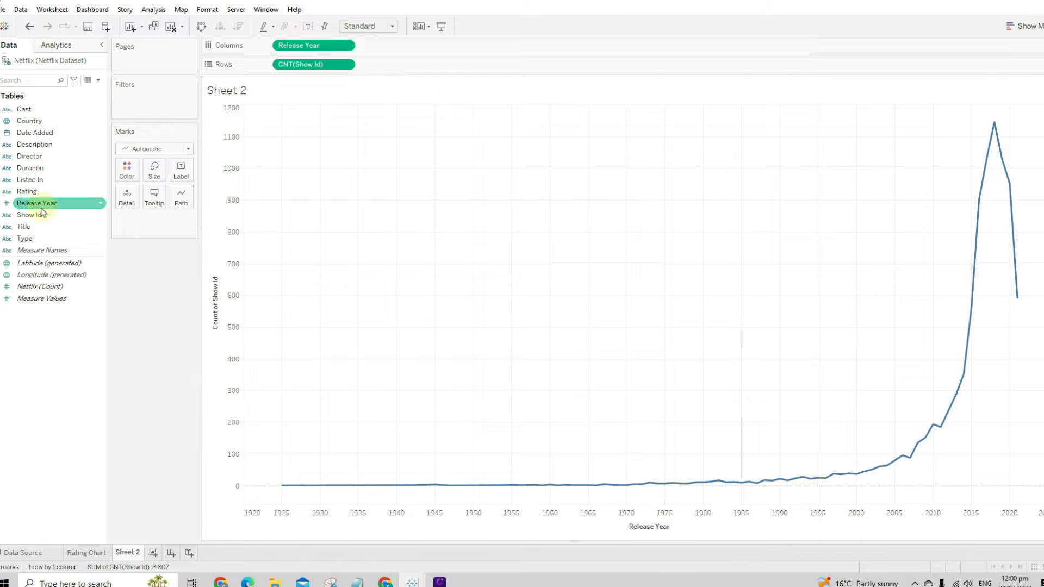
- Add a Release Year filter limited to the range 2000 to 2021
drag(51, 203, 129, 101)
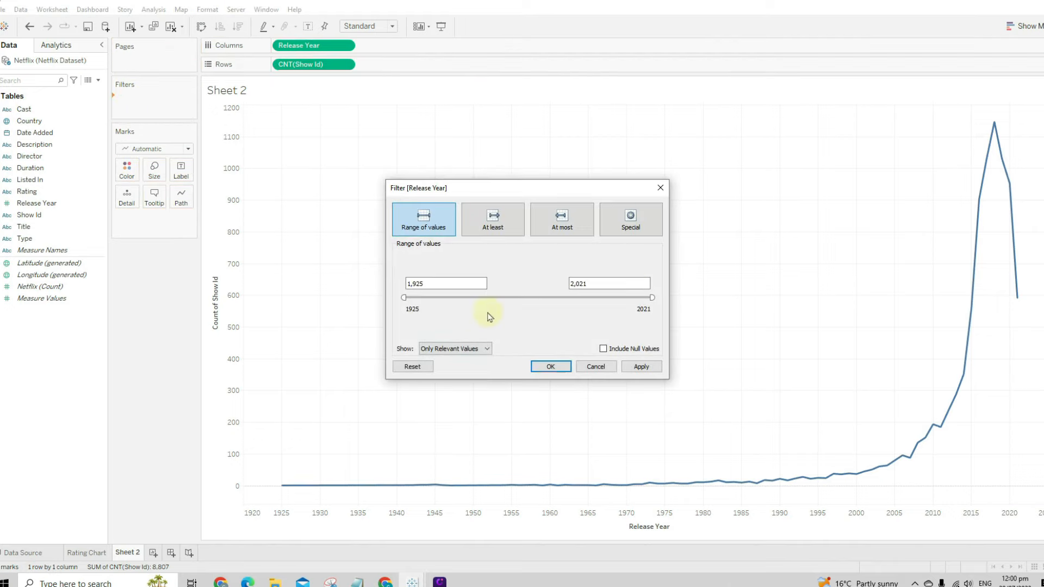
drag(440, 290, 396, 283)
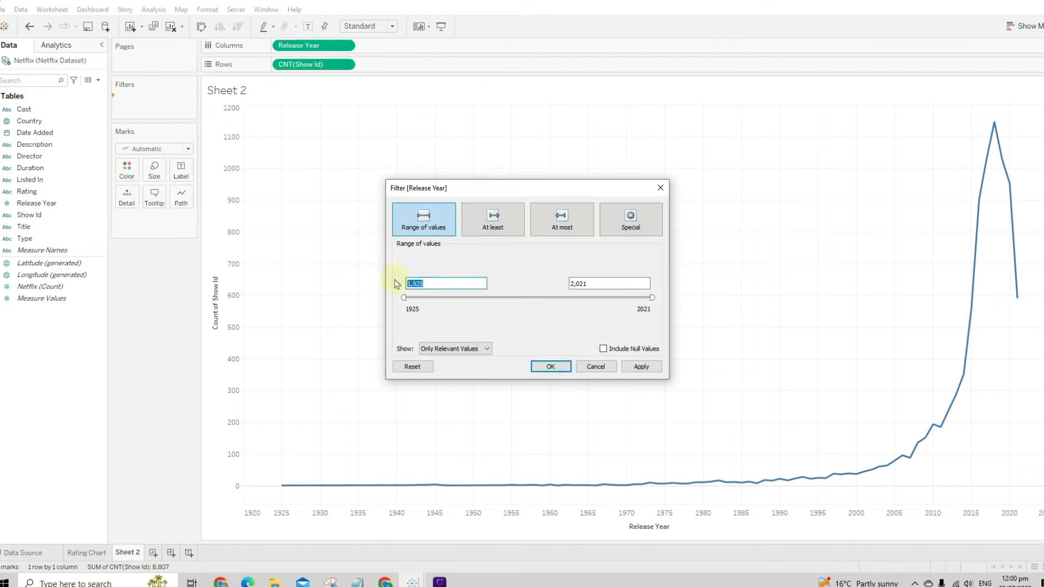
text(2000)
click(515, 298)
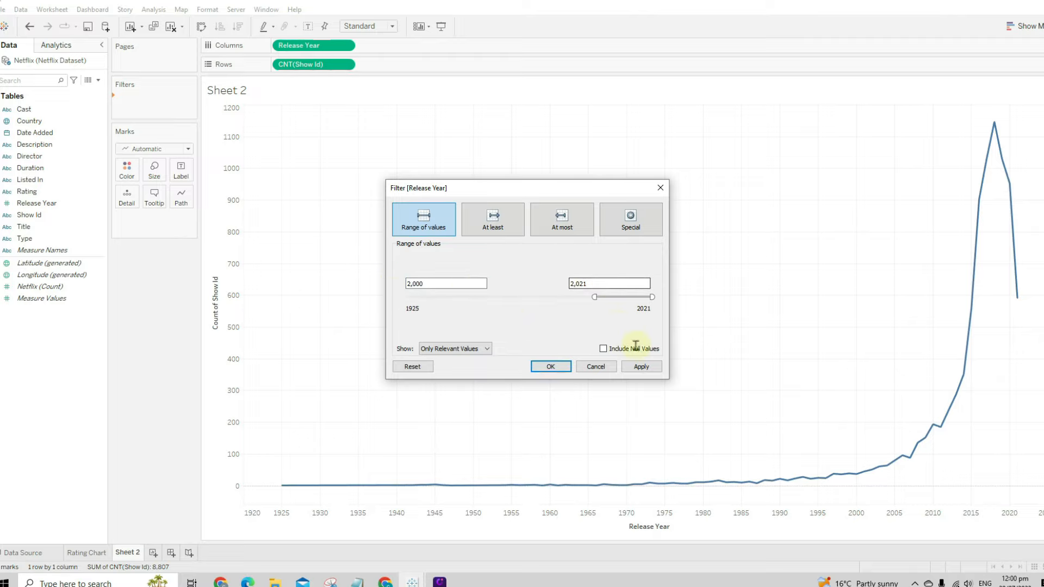
click(643, 367)
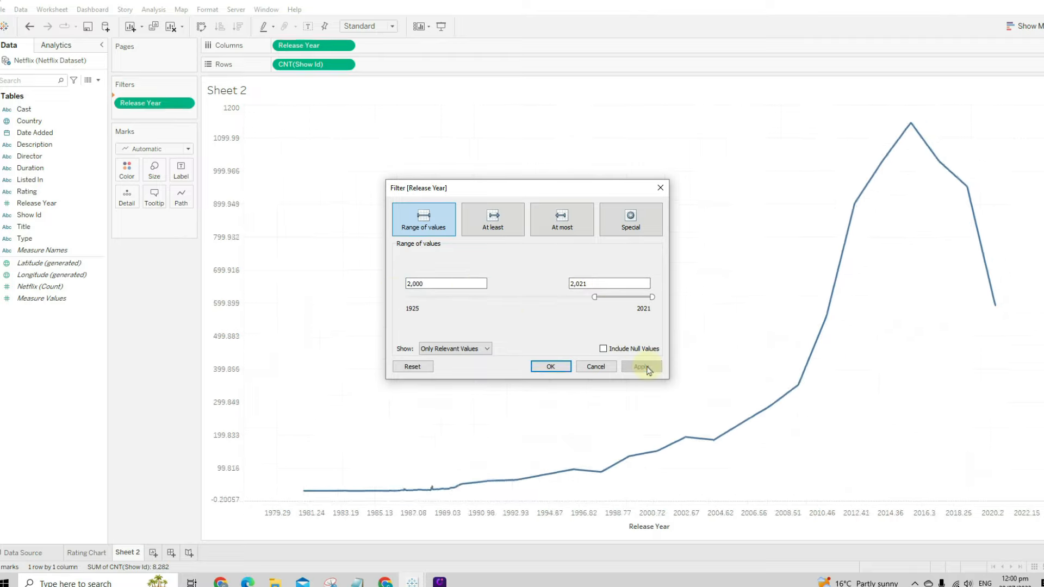
click(550, 367)
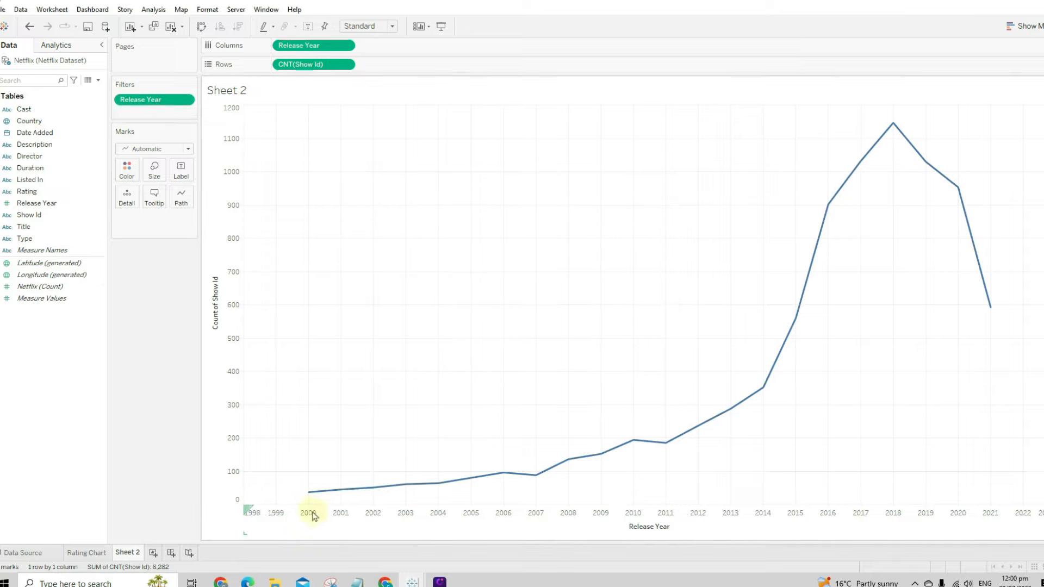
mouse_move(309, 495)
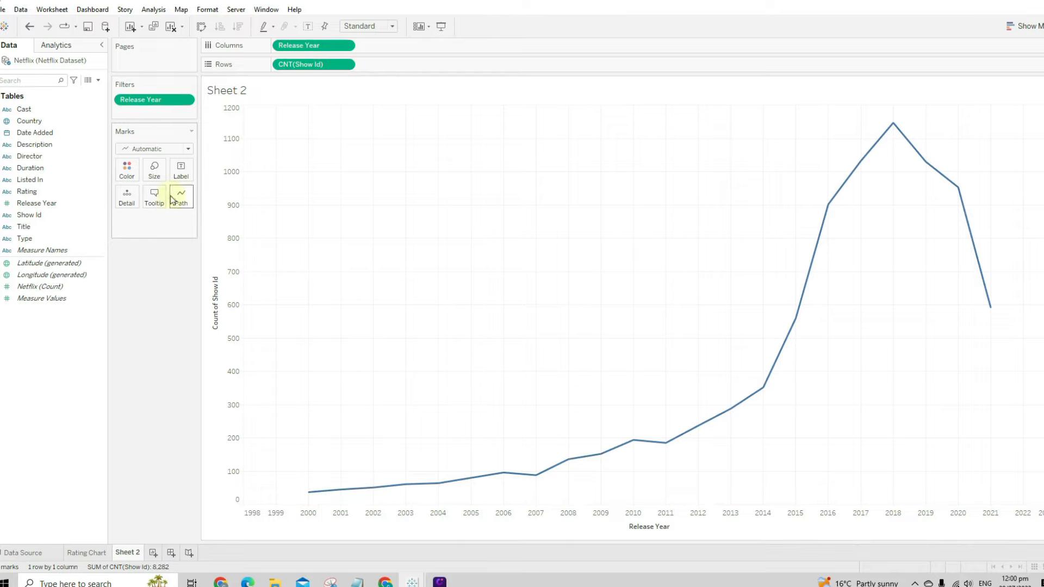
- Switch the marks to Area and colour them by Type (Movie vs TV Show)
click(148, 151)
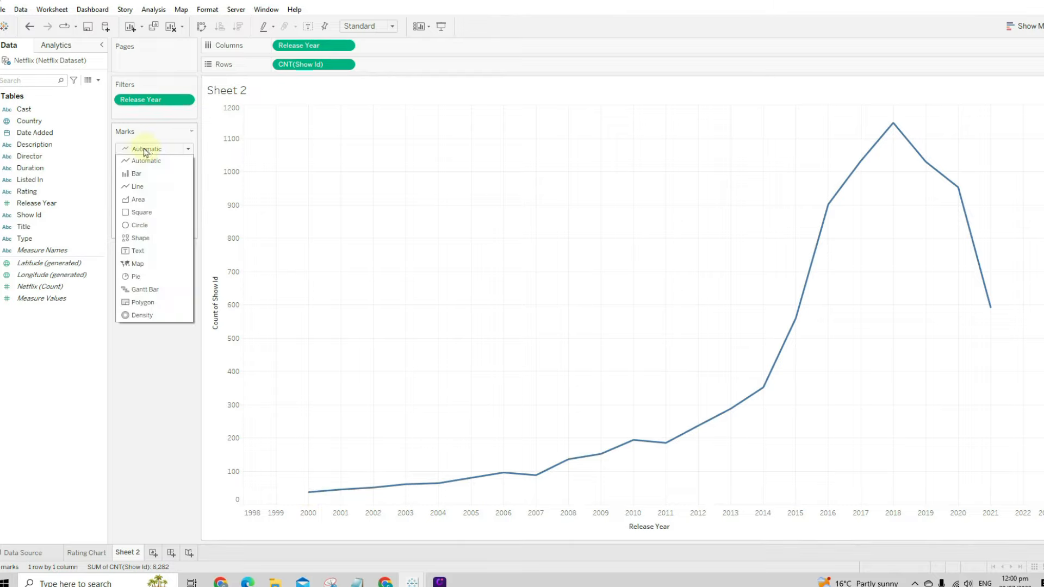
click(148, 210)
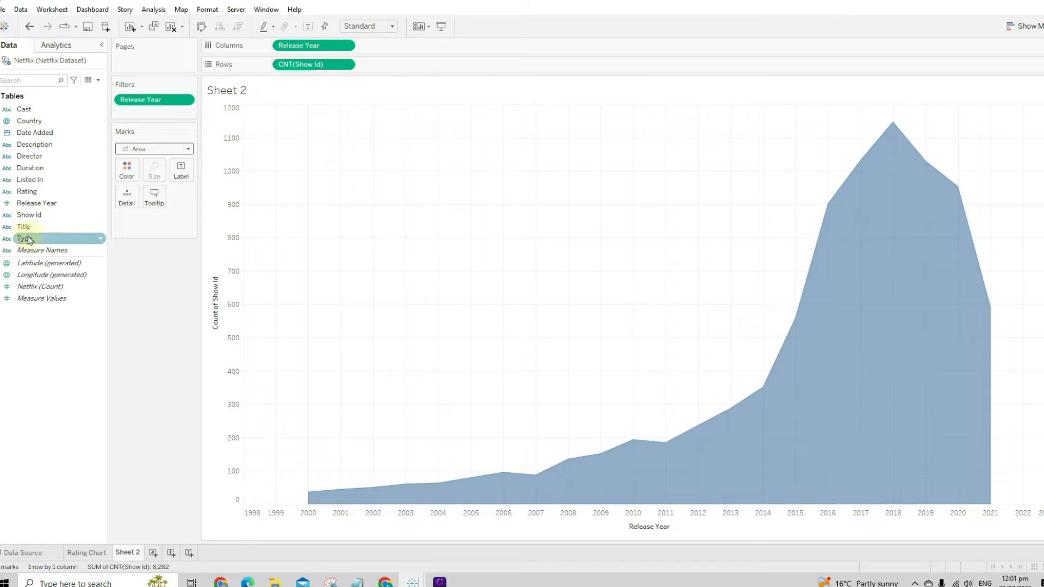
drag(29, 239, 130, 171)
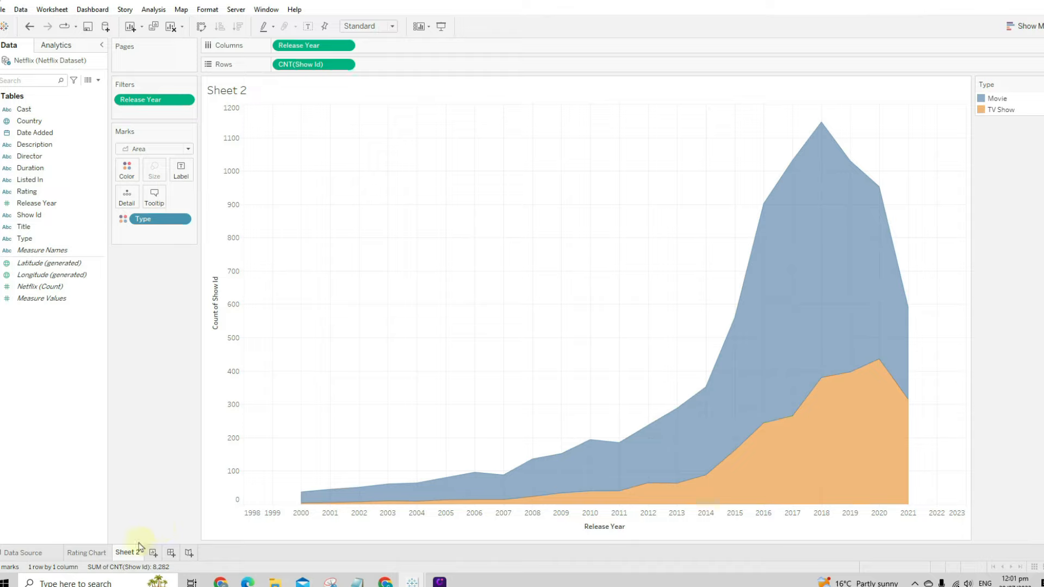
- Begin renaming the Sheet 2 tab, typing 'Area Char'
mouse_move(136, 550)
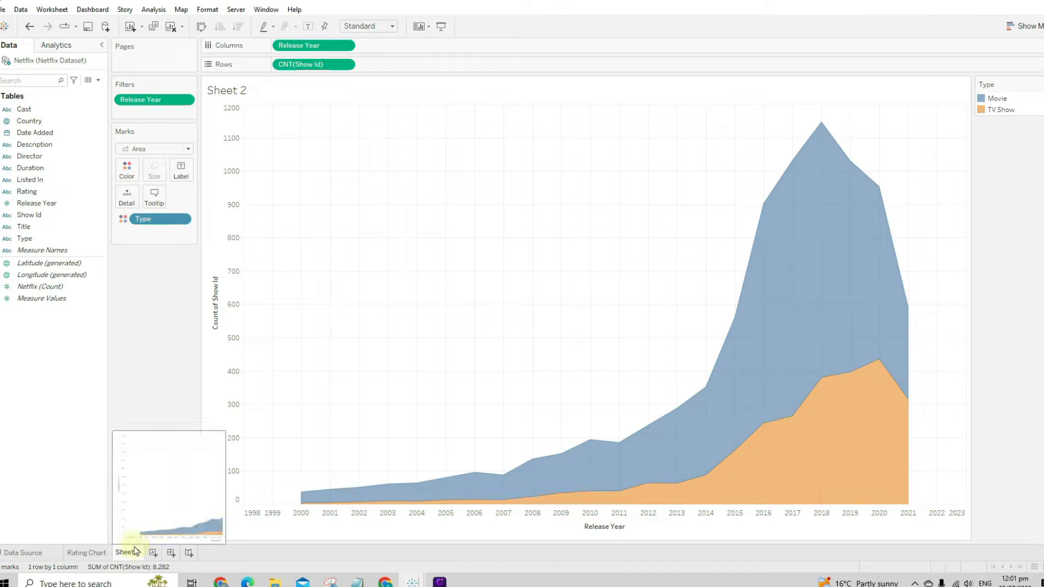
right_click(133, 554)
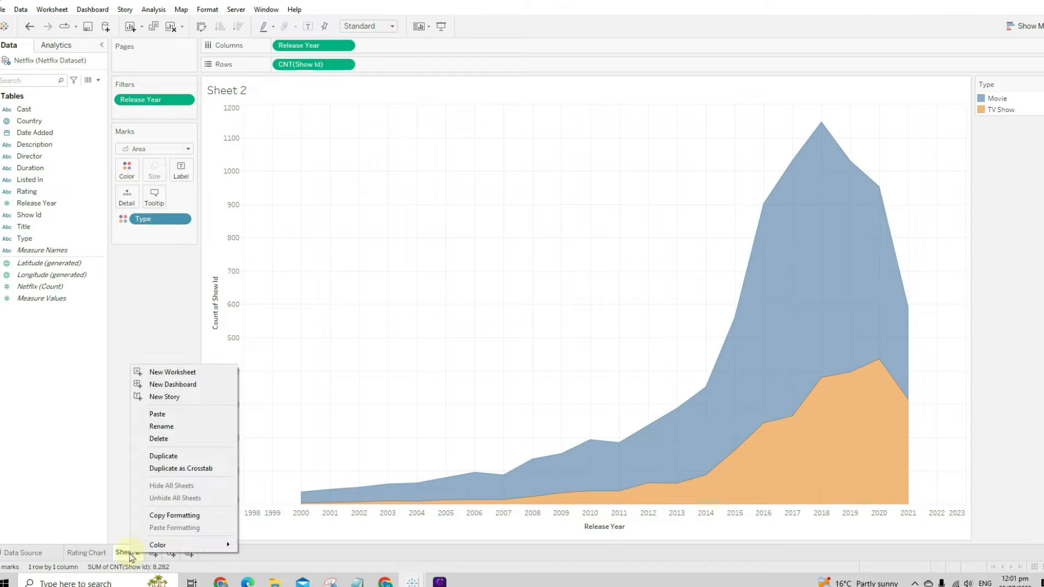
click(189, 429)
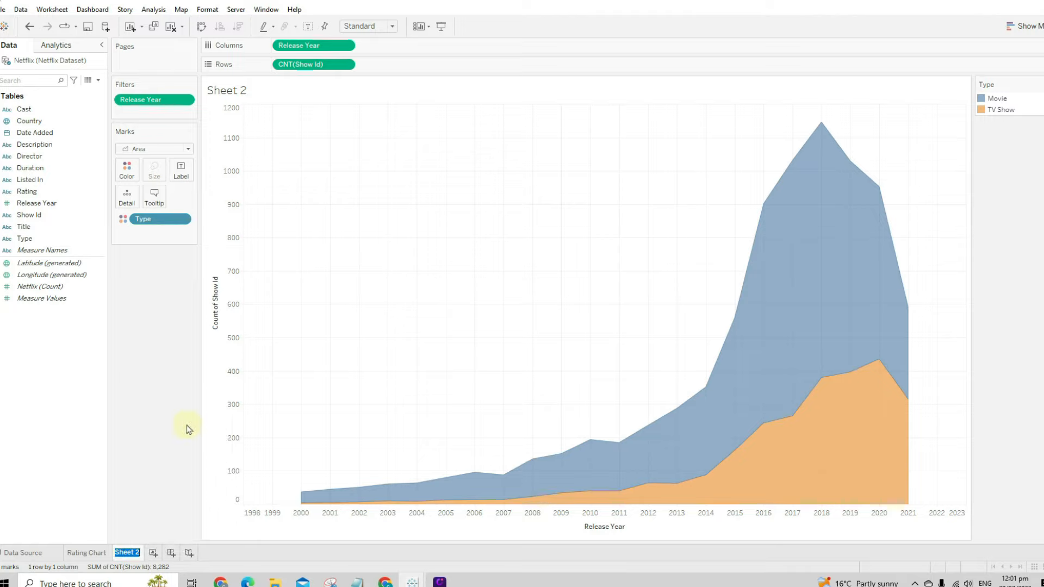
text(Area C)
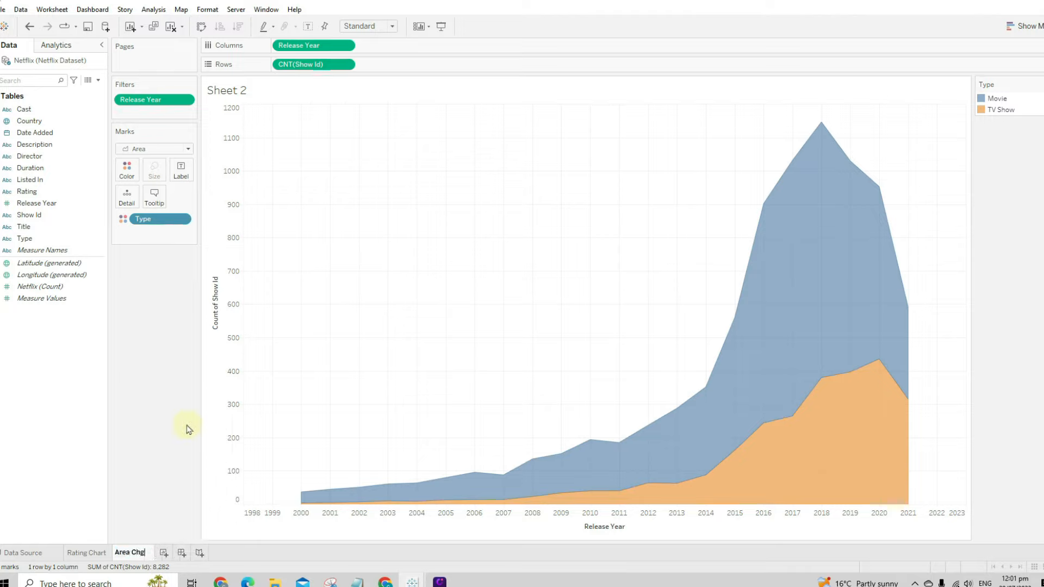
text(hart)
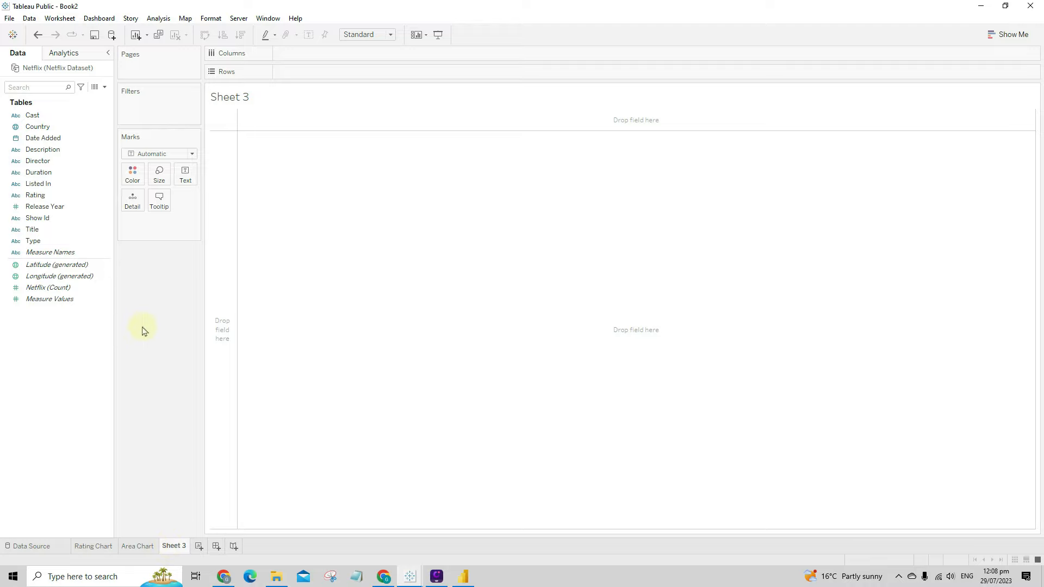
- Tabulate CNT(Show Id) by Date Added year in rows, excluding the Null year
click(58, 141)
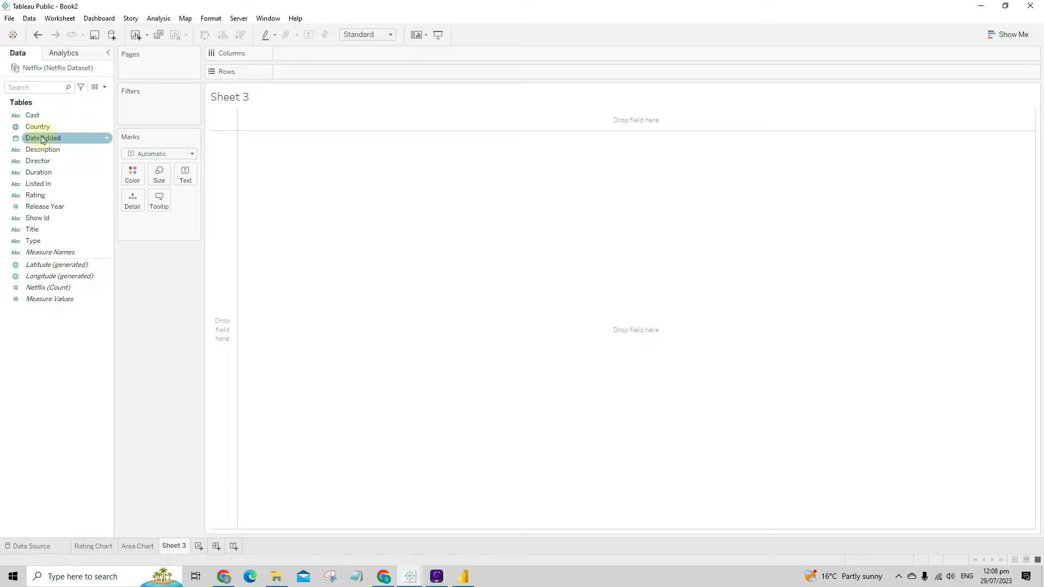
drag(43, 140, 328, 76)
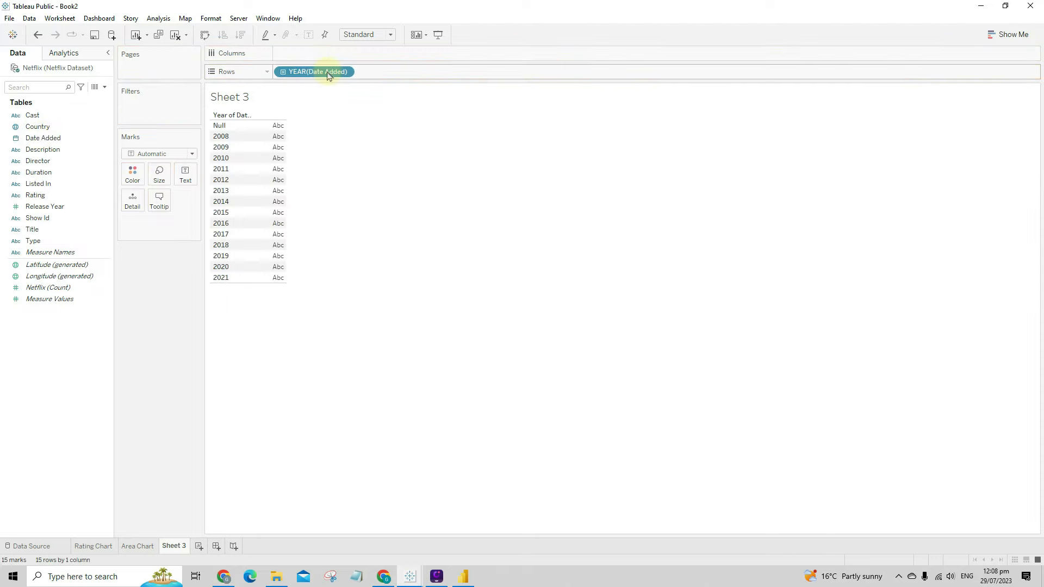
right_click(225, 126)
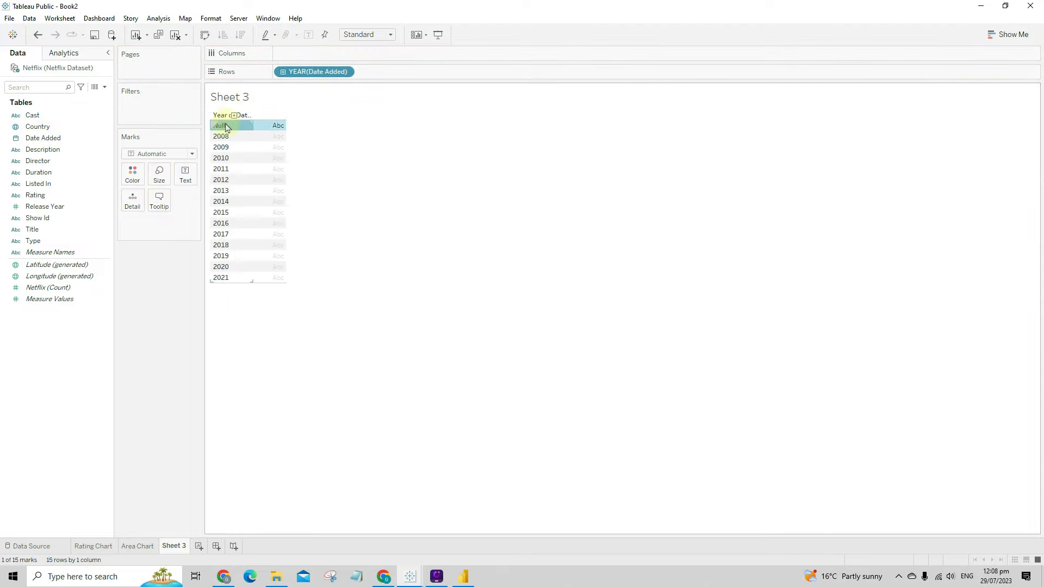
click(250, 143)
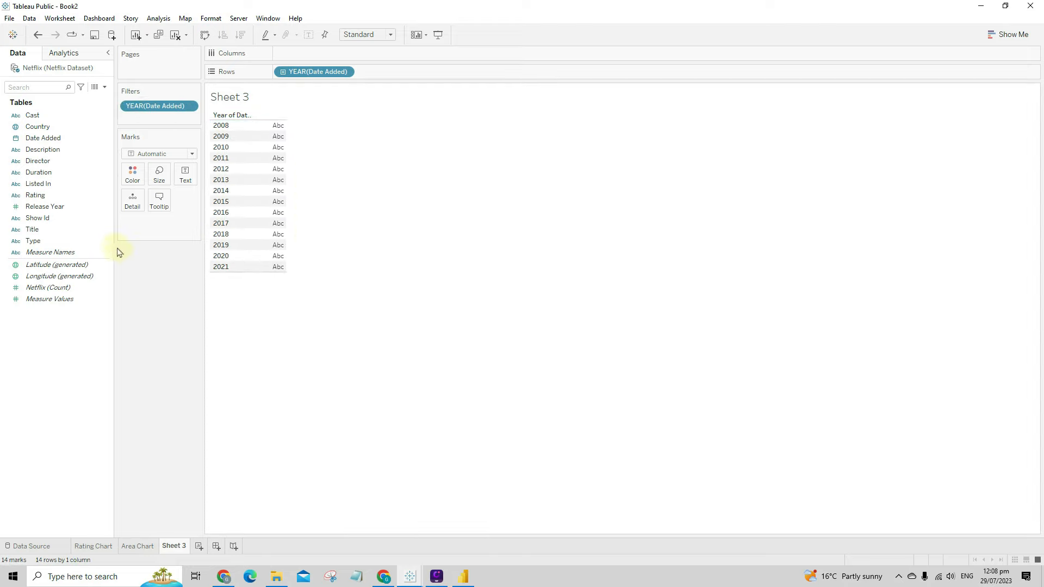
drag(44, 219, 275, 185)
click(481, 292)
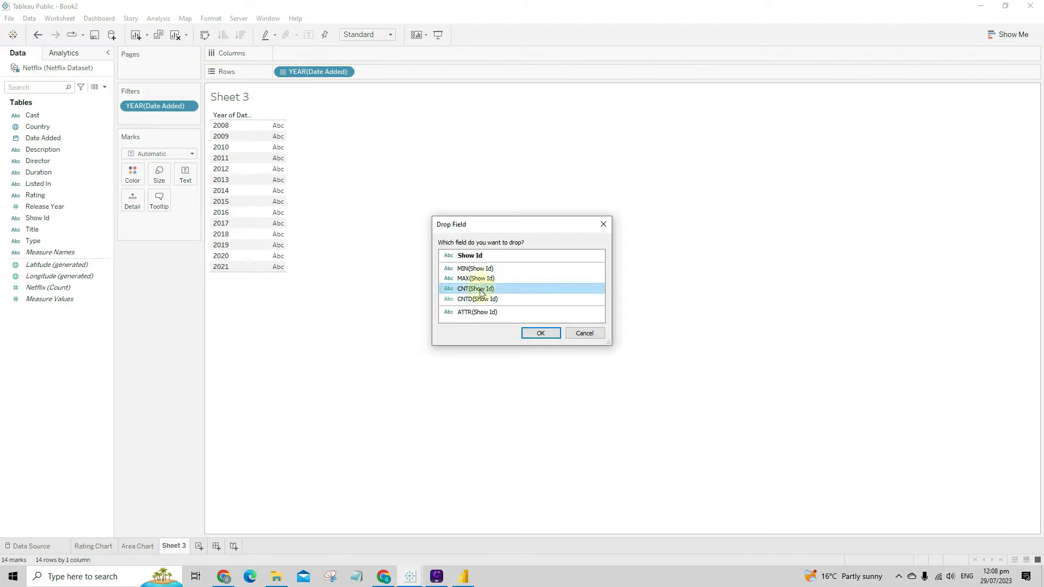
click(549, 334)
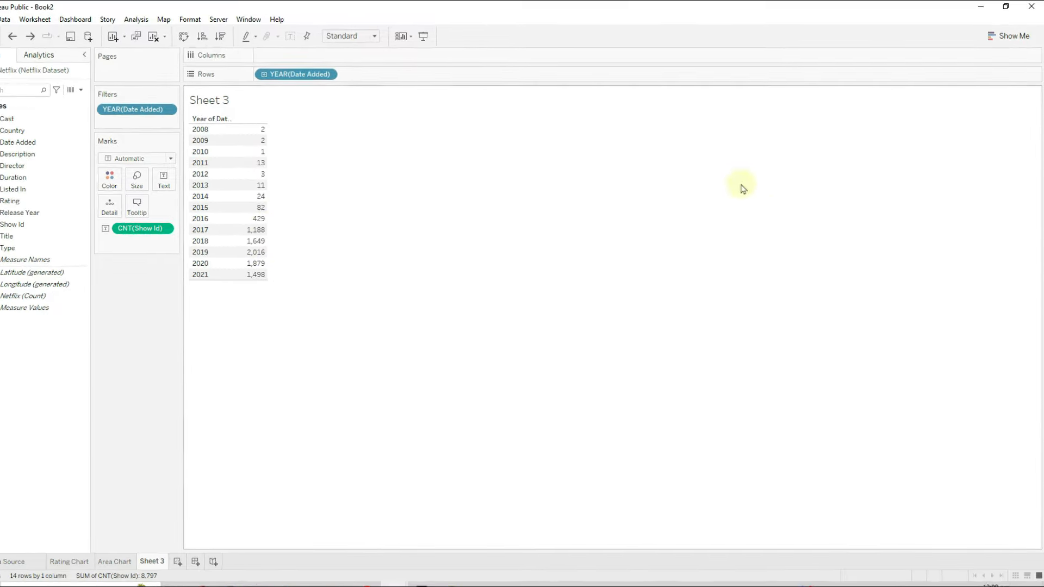
- Convert the table to horizontal bars sorted by count, highest first
click(1011, 38)
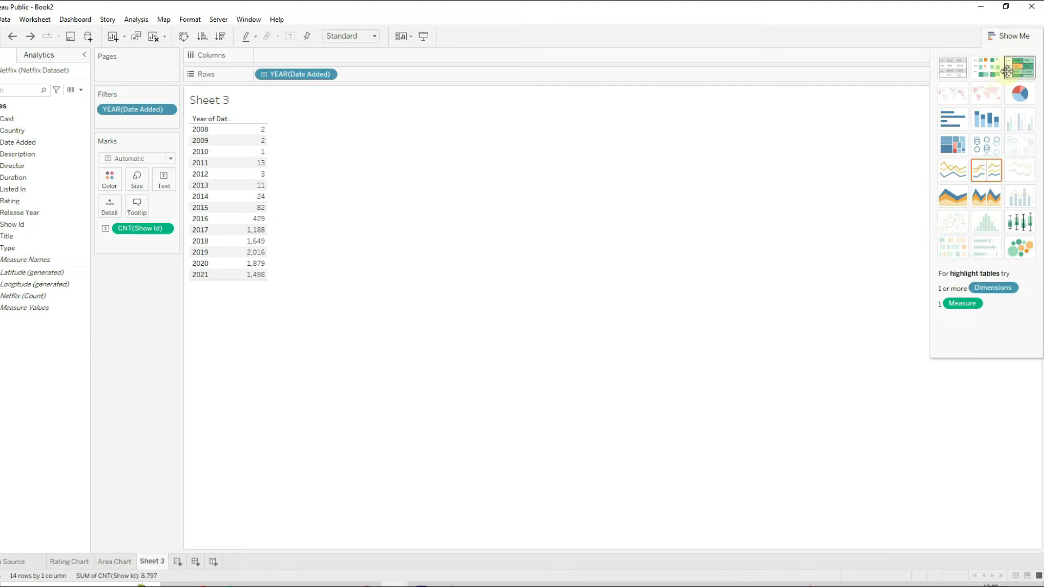
click(960, 124)
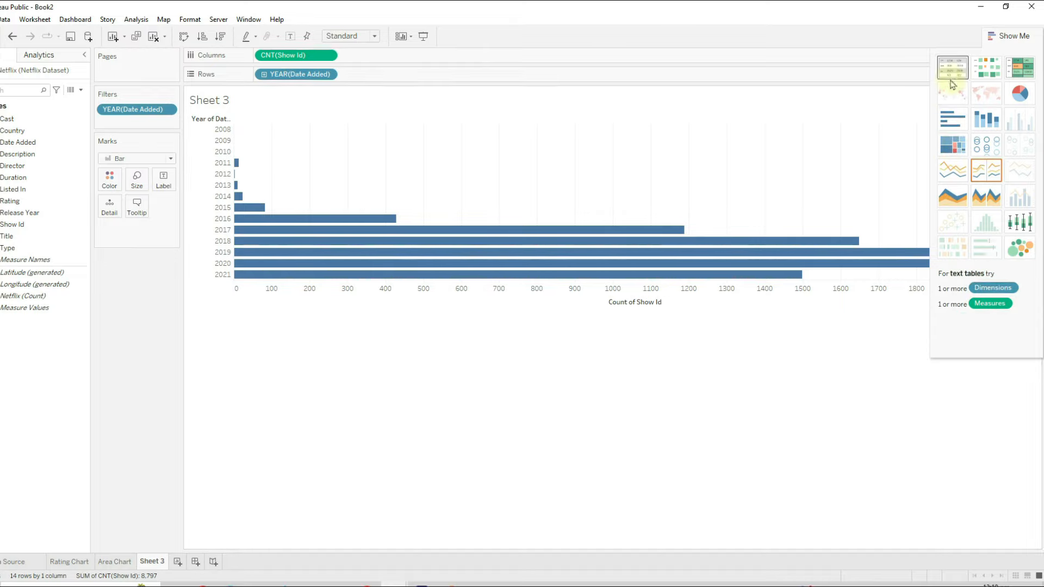
click(999, 38)
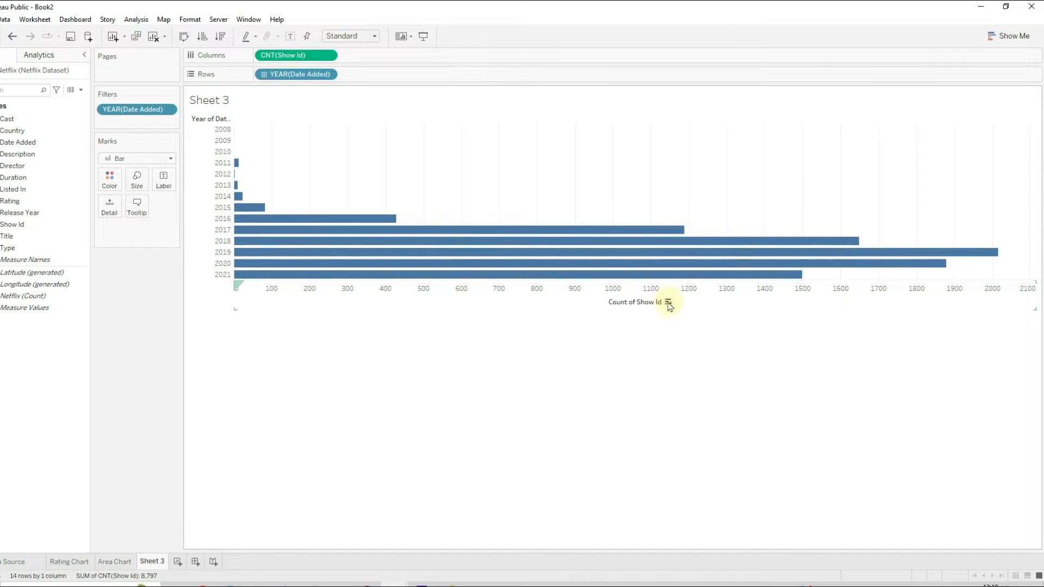
click(668, 302)
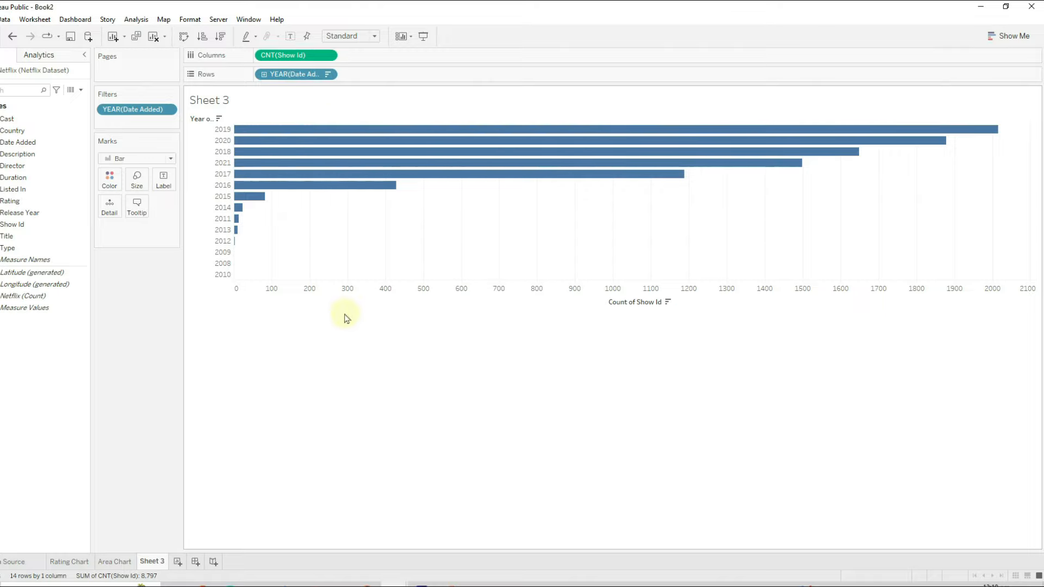
- Rename the Sheet 3 tab to 'Horizontal Bar'
right_click(160, 564)
click(221, 433)
text(Horizont)
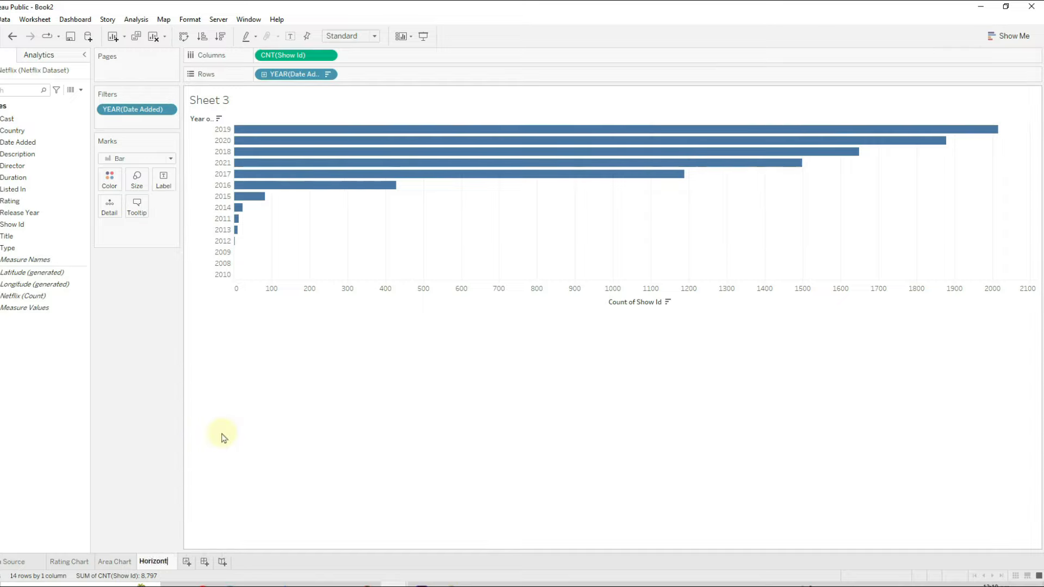
text(al Bar)
key(Return)
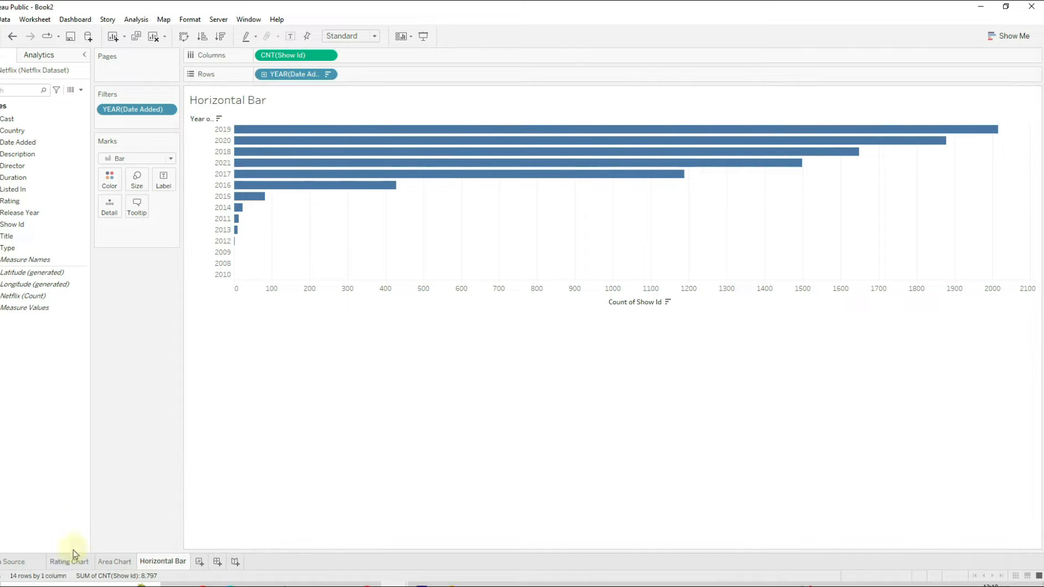
- Create a new dashboard named 'Netflix Overview'
click(218, 563)
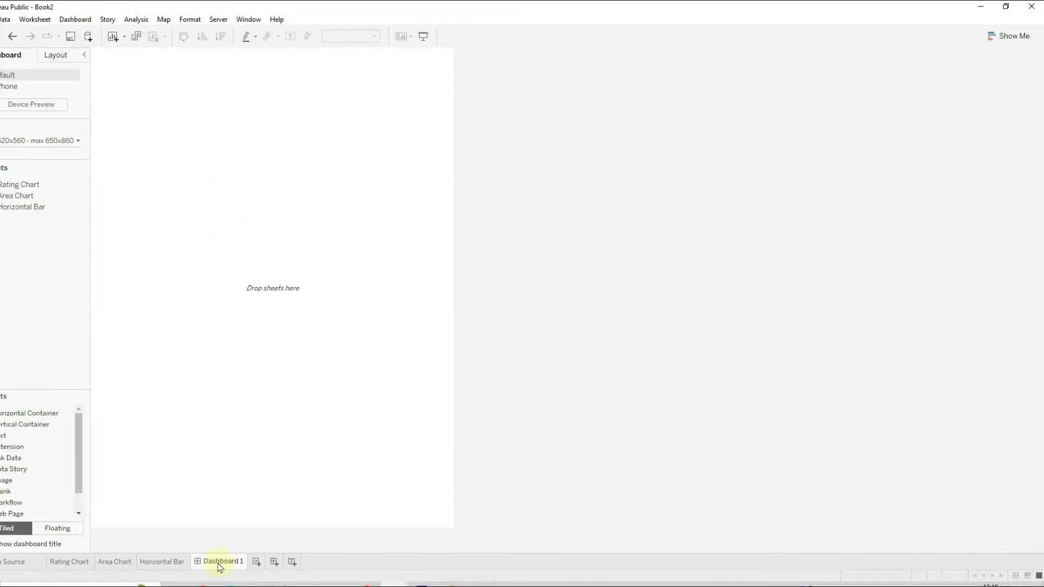
right_click(220, 567)
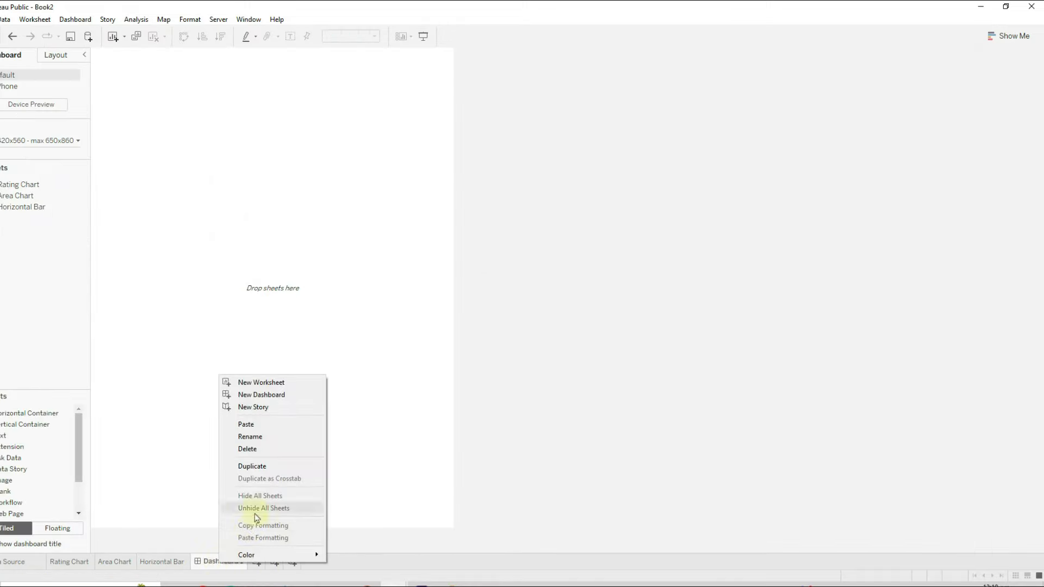
click(265, 439)
text(Netflix Ov)
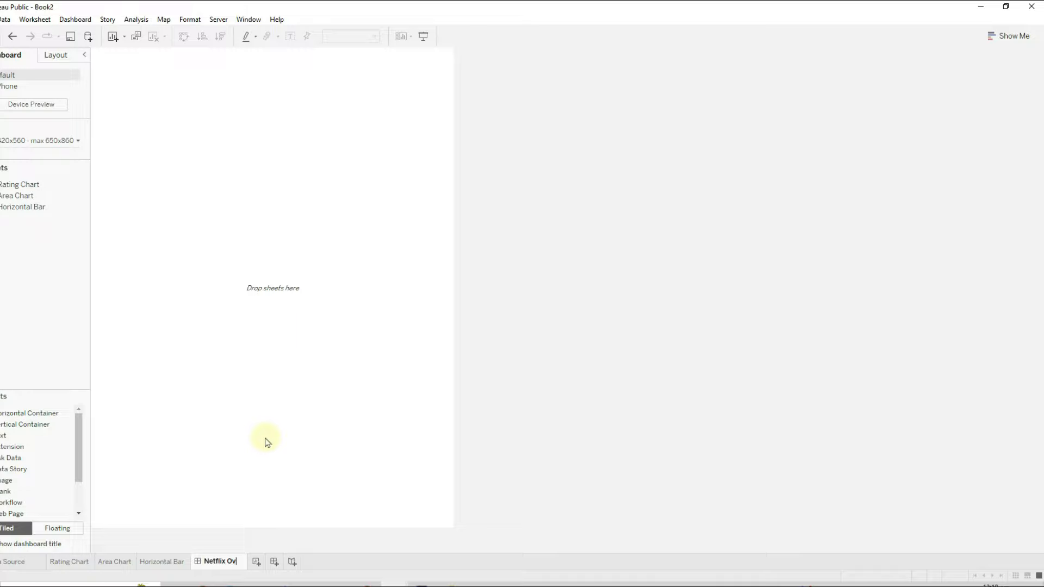
text(erview)
key(Return)
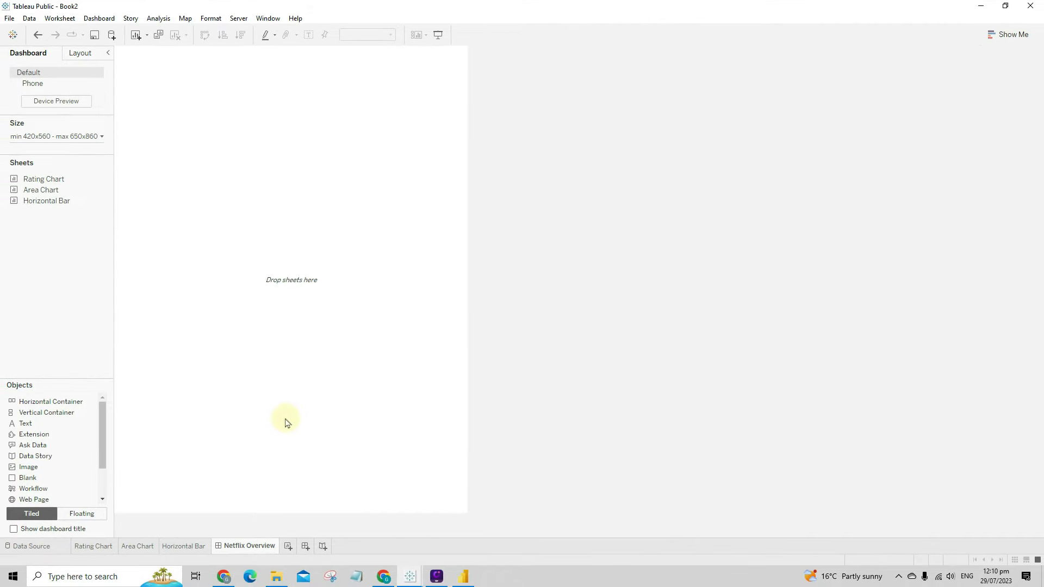
- Set the dashboard sizing behaviour to Fixed size
click(69, 137)
click(55, 155)
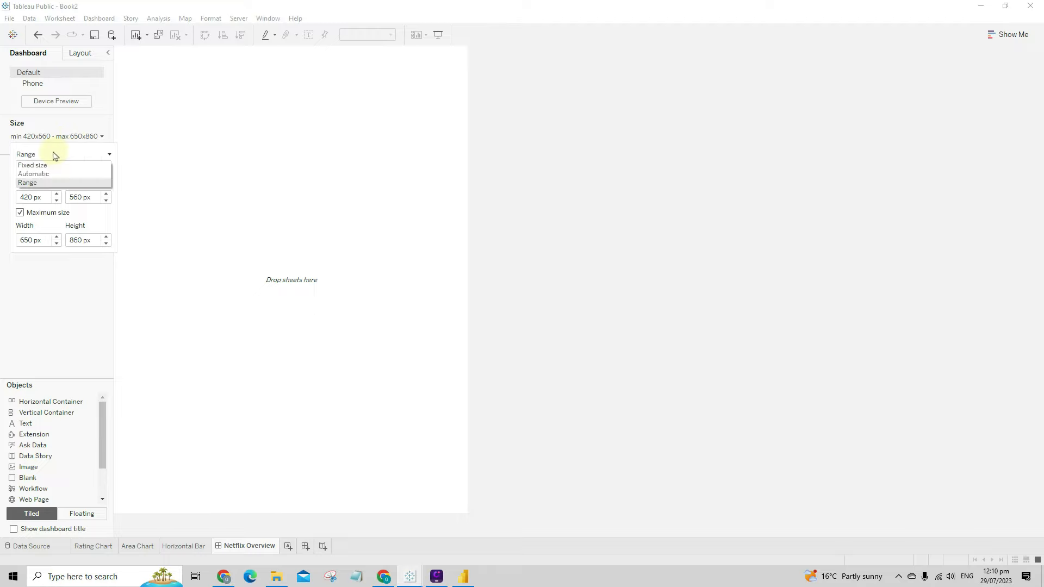
click(48, 173)
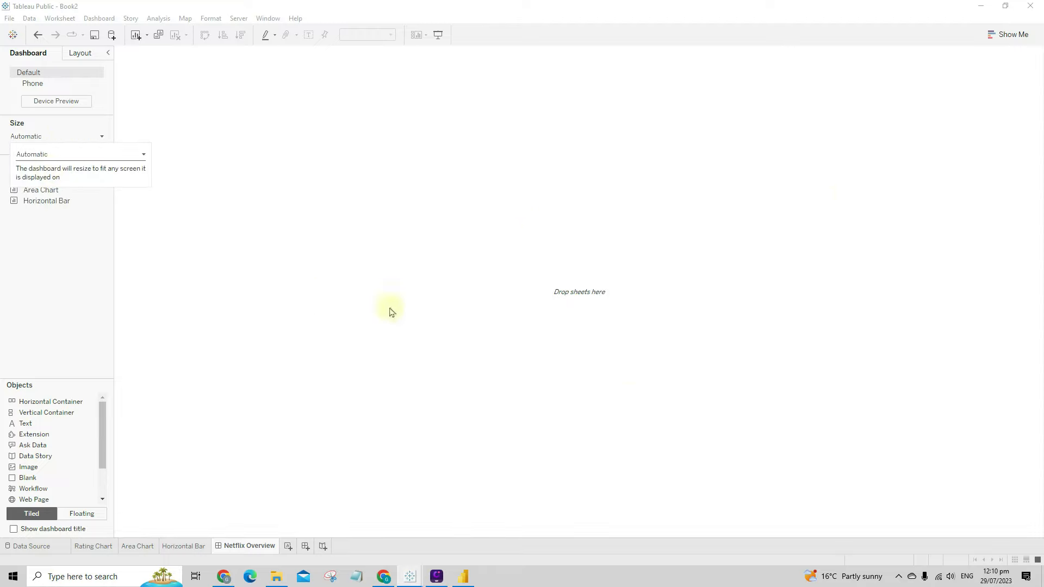
click(79, 156)
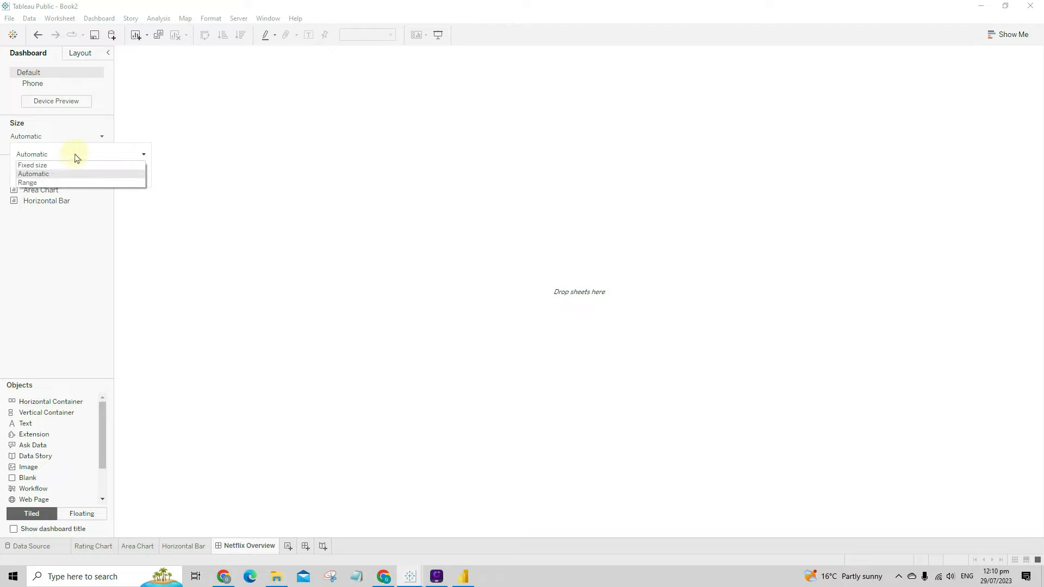
click(455, 311)
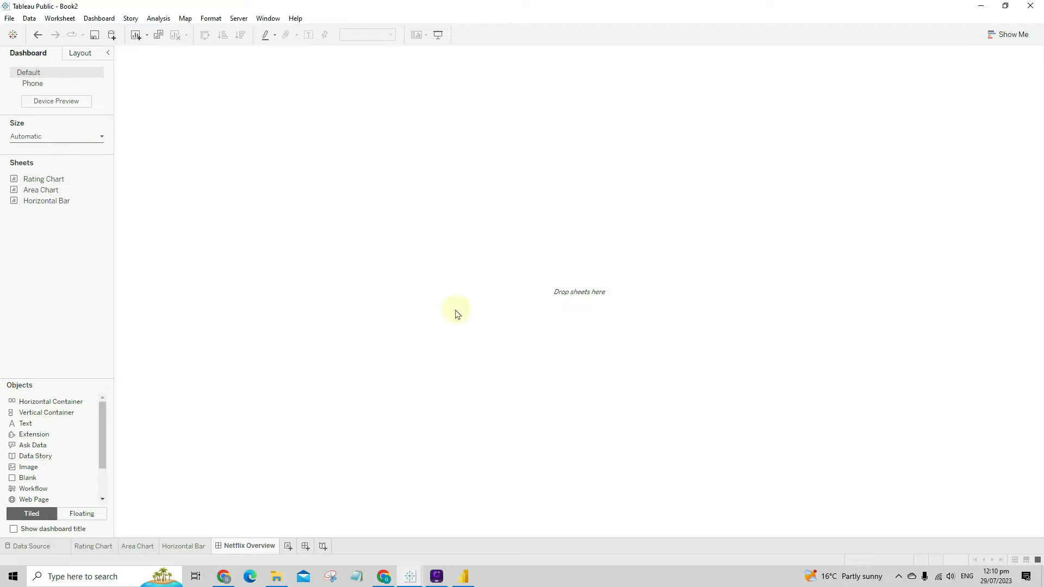
click(47, 140)
click(44, 154)
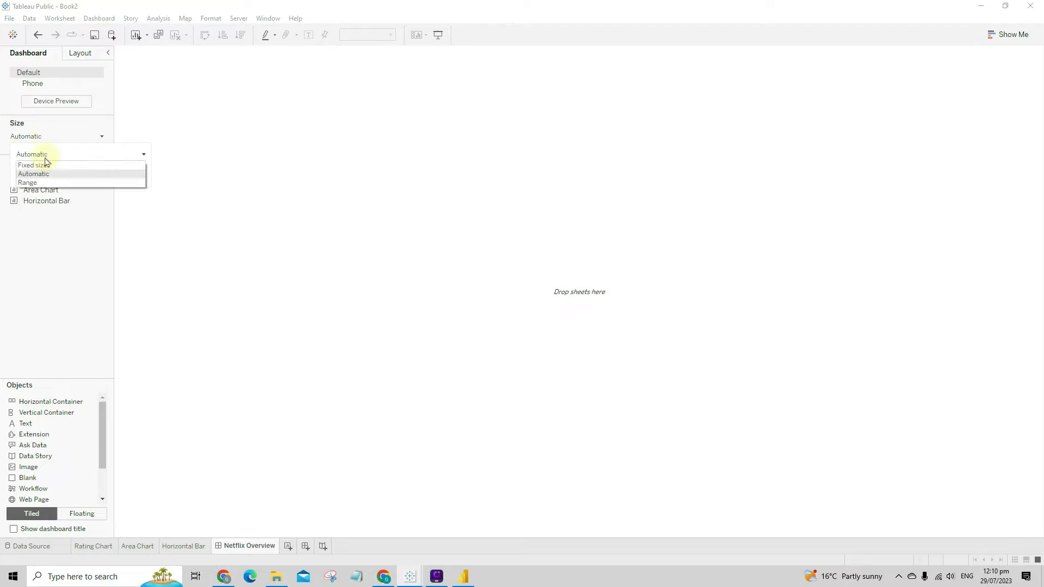
click(44, 164)
- Set the fixed dashboard size to 1400 px wide by 750 px high
click(60, 137)
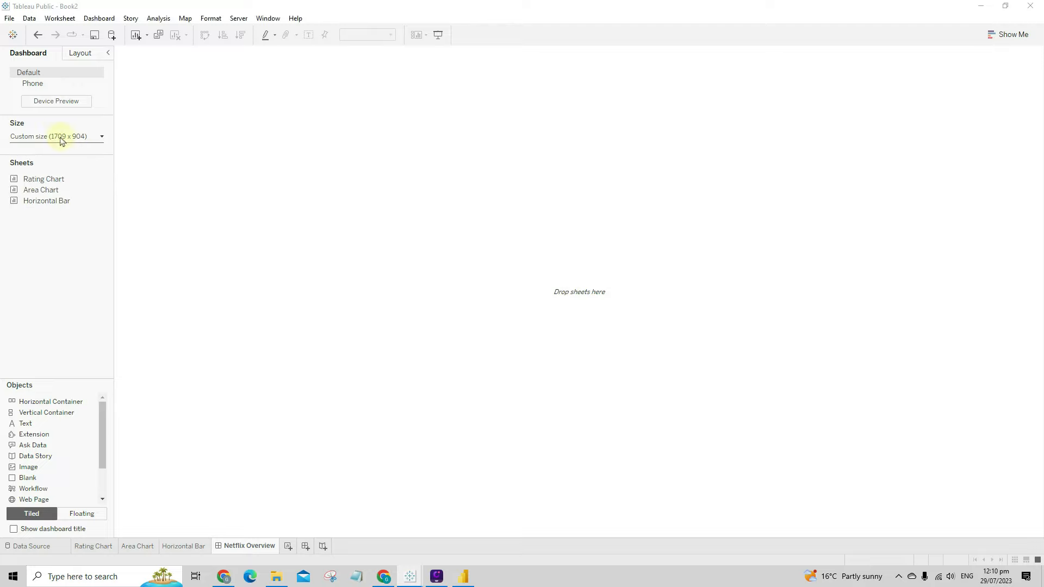
click(60, 138)
click(32, 203)
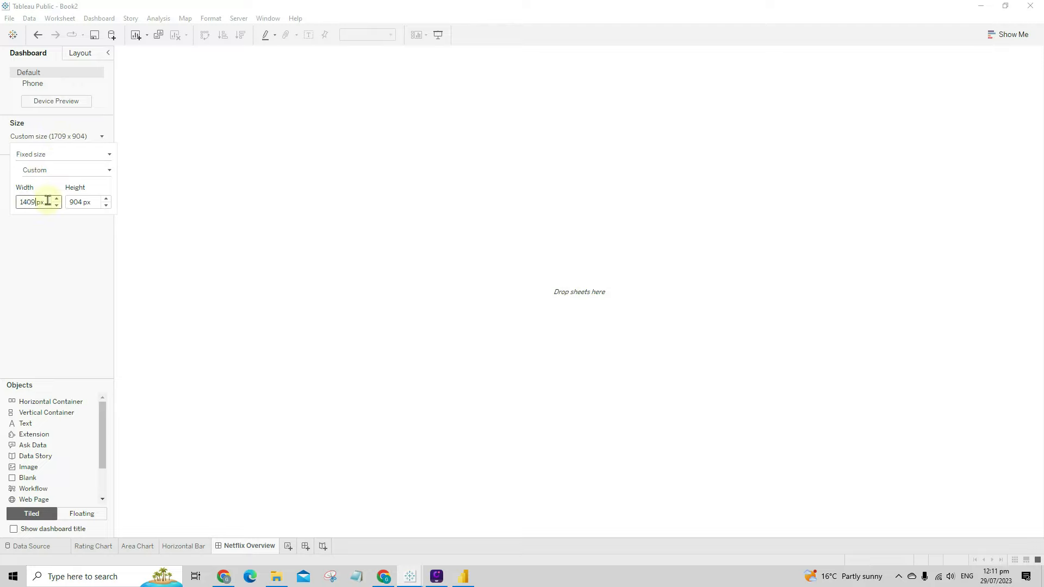
click(81, 202)
double_click(87, 202)
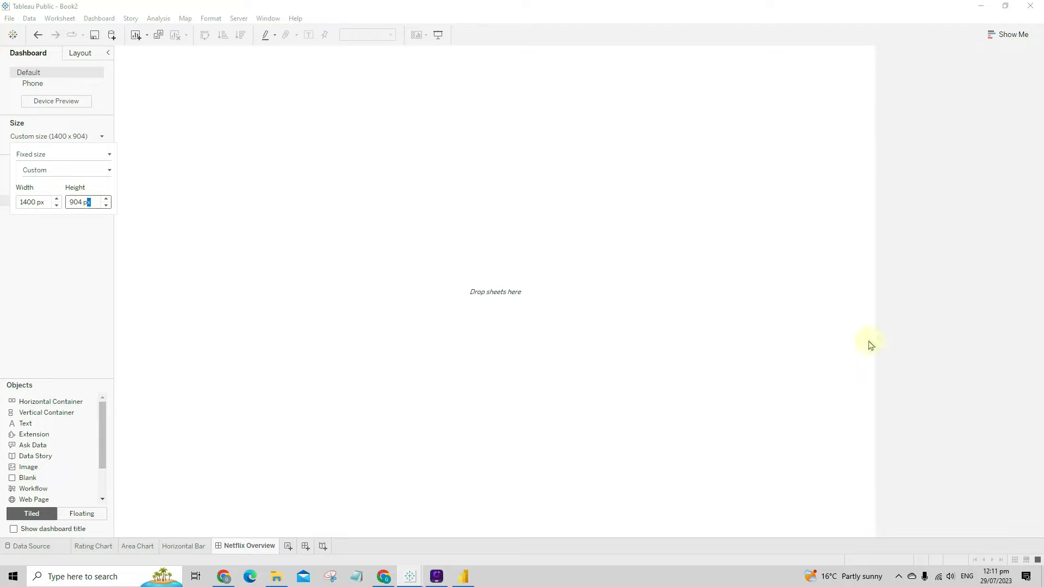
drag(84, 201, 62, 200)
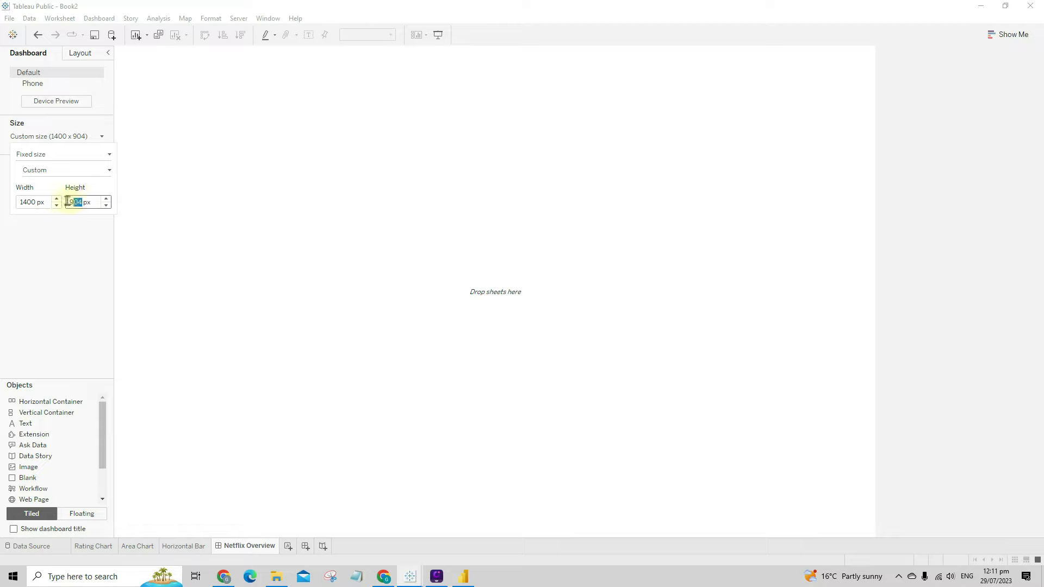
text(750)
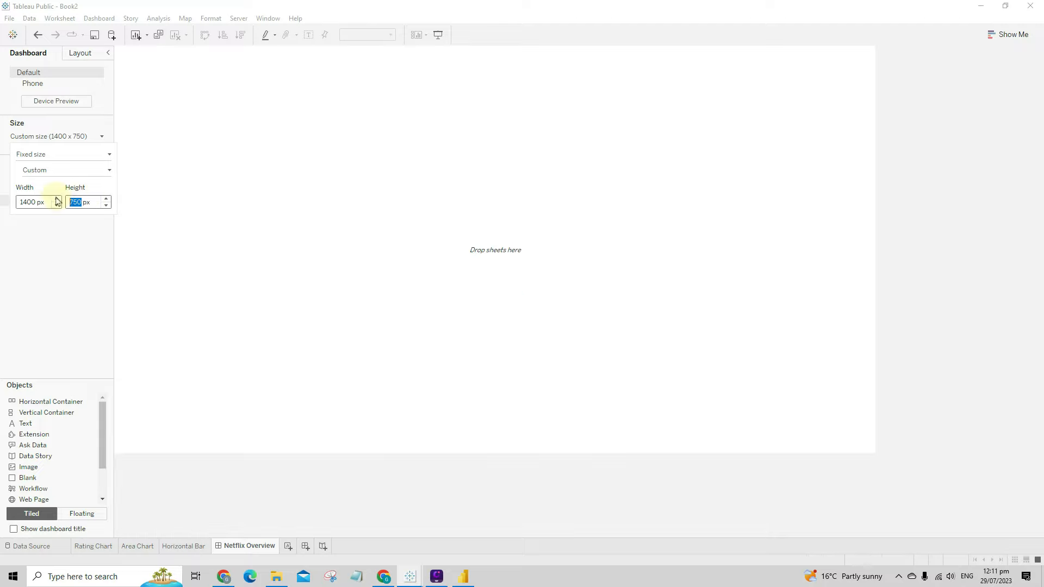
click(978, 232)
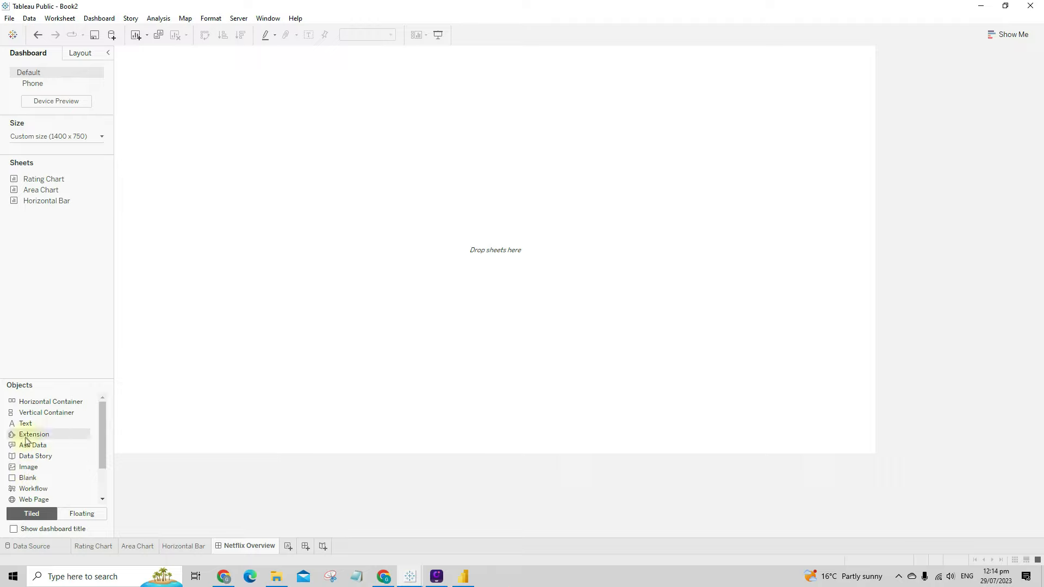
- Add a Horizontal Container and a Vertical Container to the dashboard layout
click(25, 477)
drag(85, 461, 321, 336)
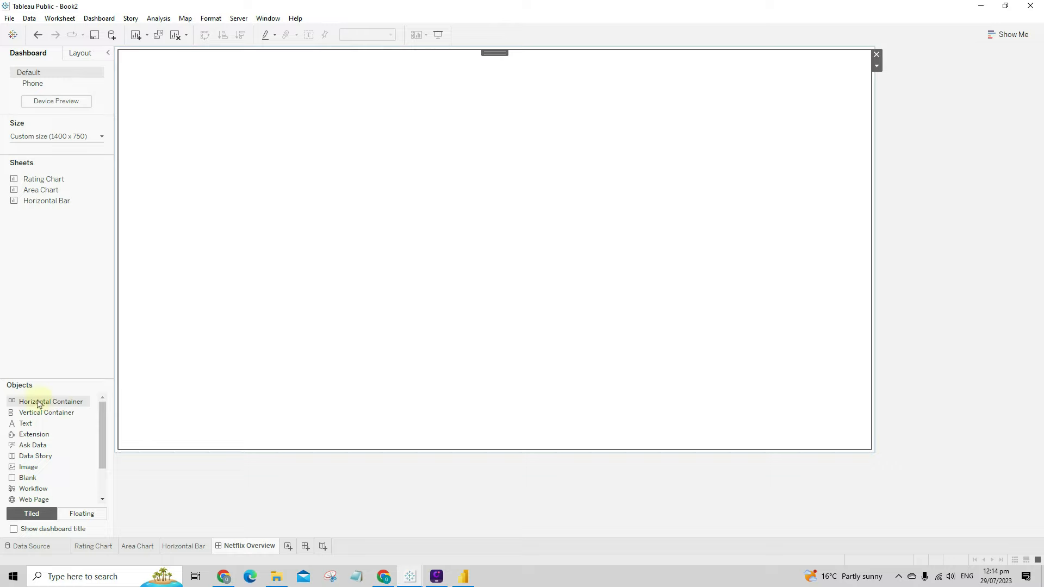
drag(39, 404, 214, 334)
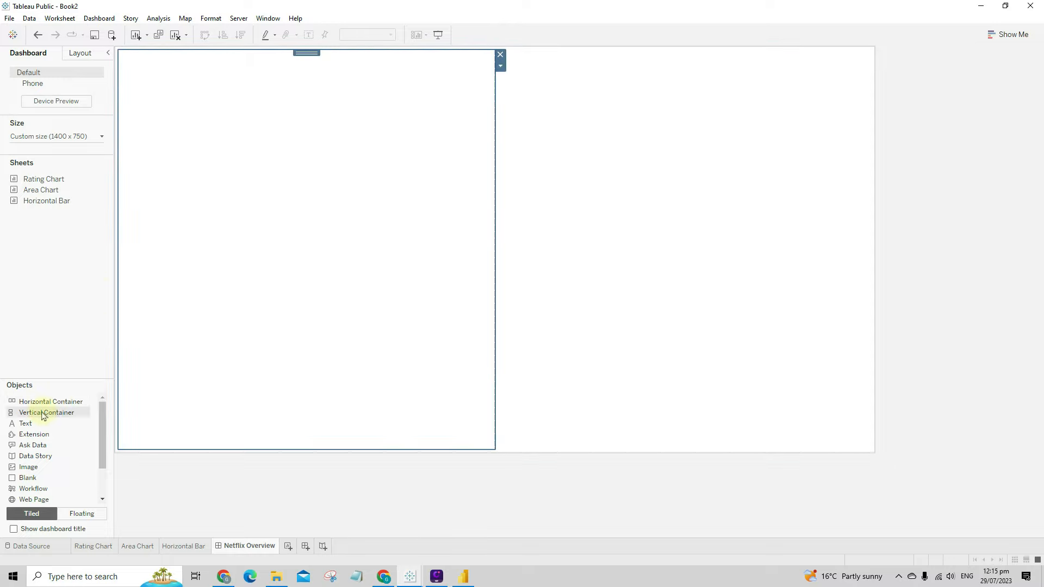
mouse_move(47, 415)
mouse_down()
mouse_move(136, 406)
mouse_move(545, 220)
mouse_move(414, 306)
mouse_up()
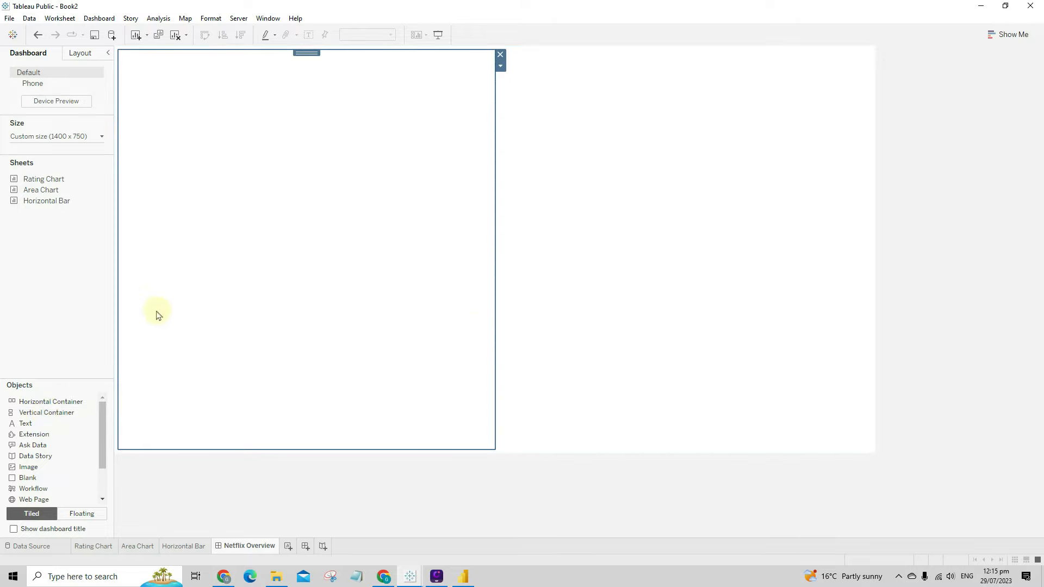
mouse_move(157, 315)
mouse_down()
mouse_move(145, 347)
mouse_move(676, 295)
mouse_move(424, 287)
mouse_up()
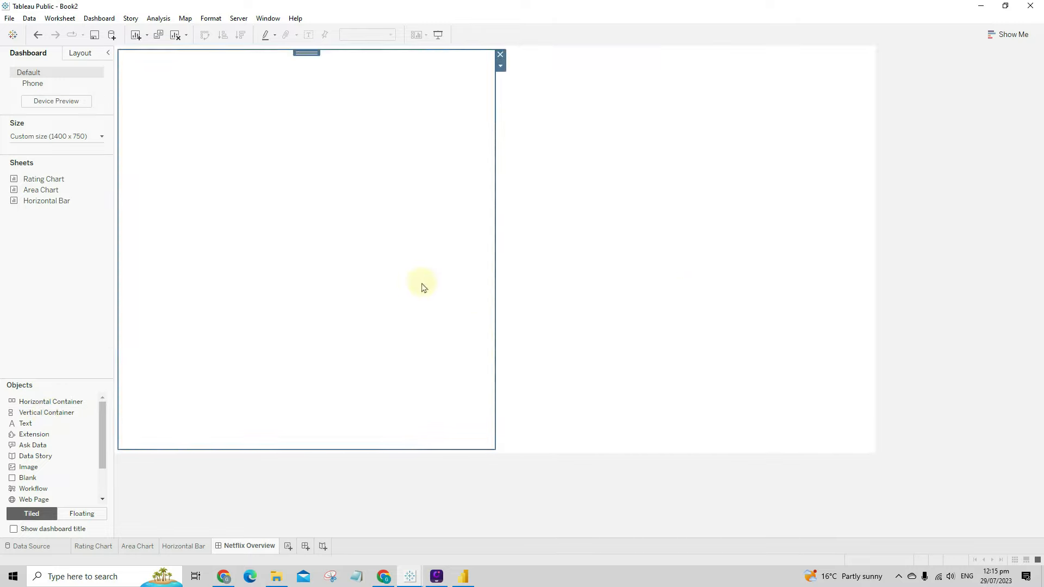
- Place the Rating Chart in the left half and bring the Area Chart onto the dashboard
mouse_move(60, 192)
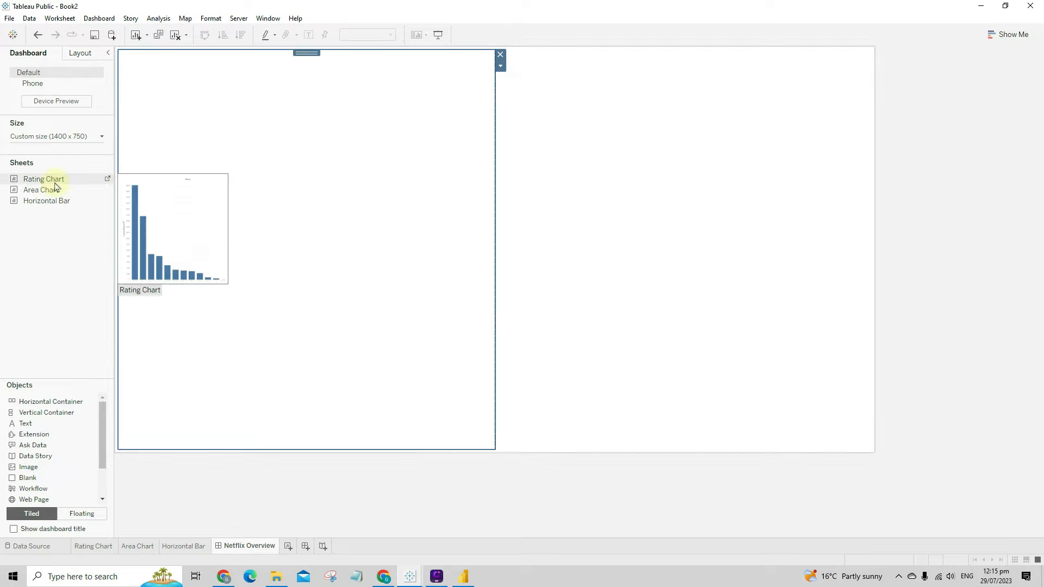
drag(55, 187, 271, 126)
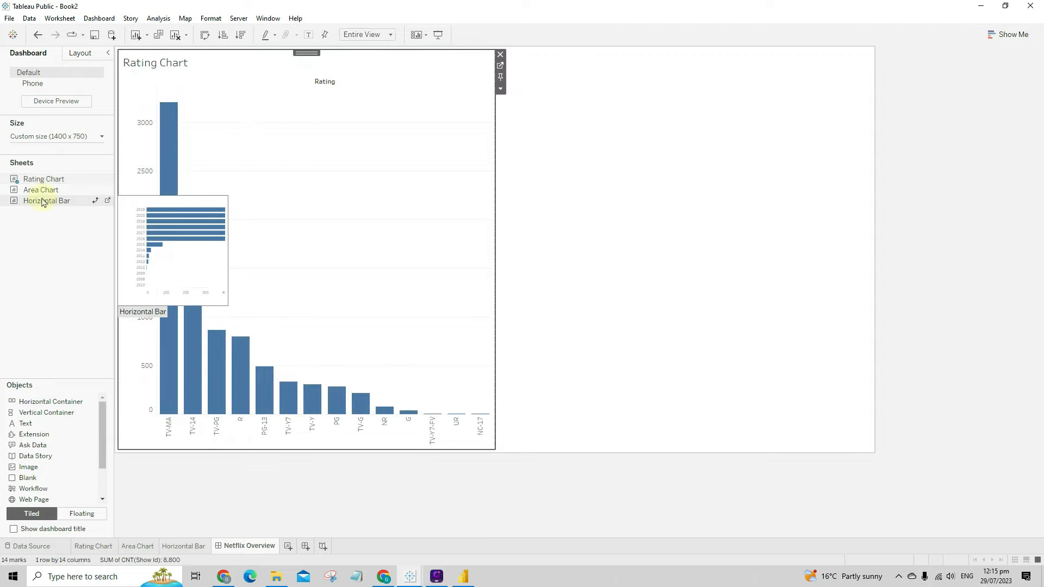
mouse_move(187, 231)
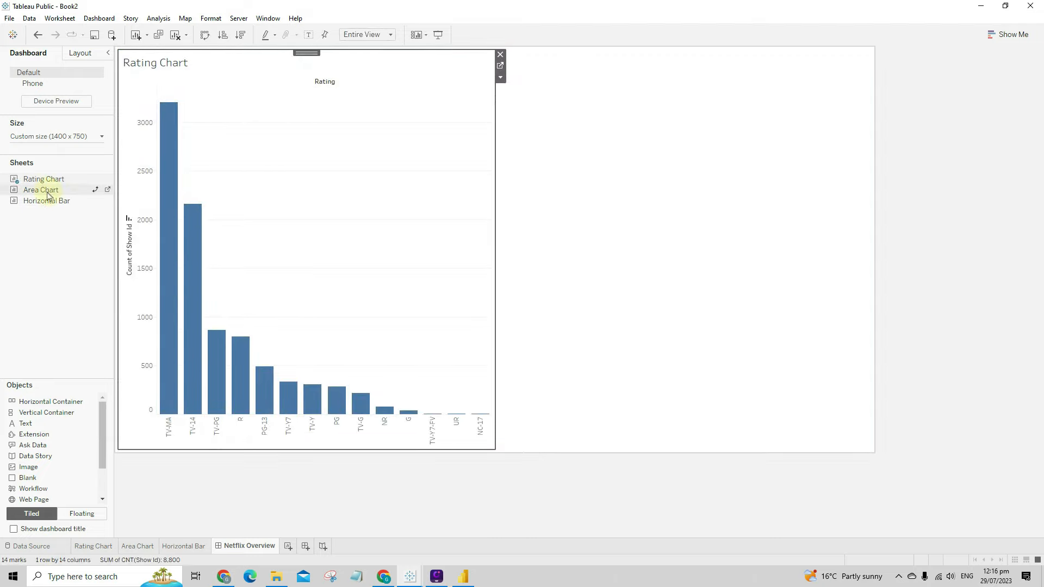
drag(57, 189, 315, 302)
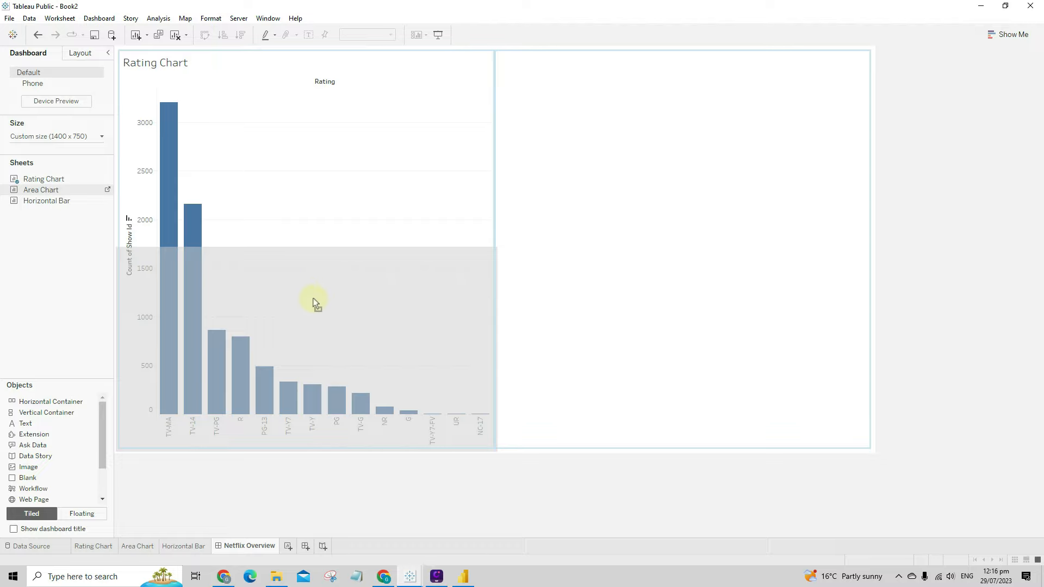
- Drop the Area Chart below the Rating Chart and select the Type legend
drag(314, 302, 310, 299)
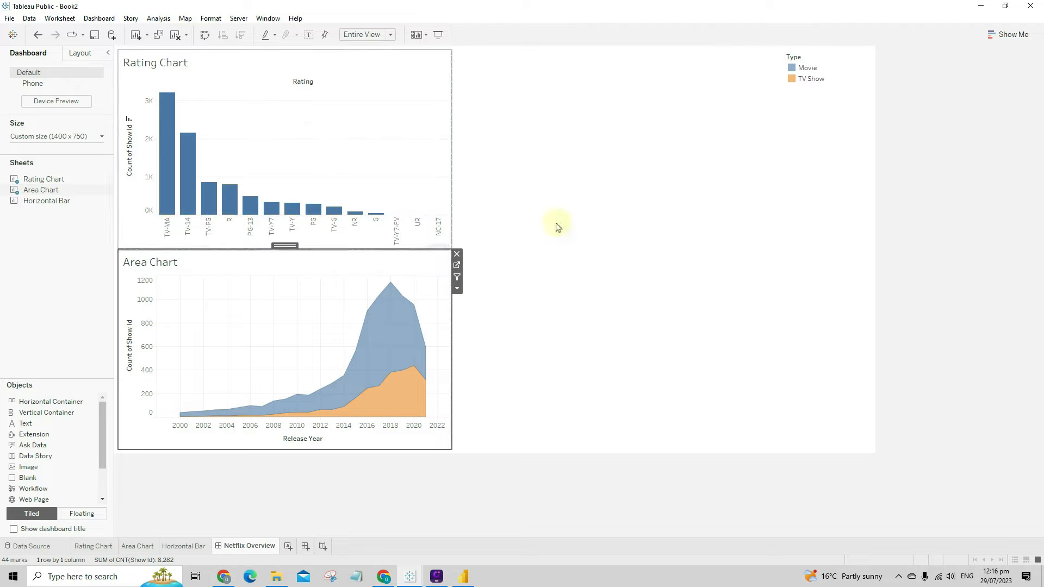
click(822, 66)
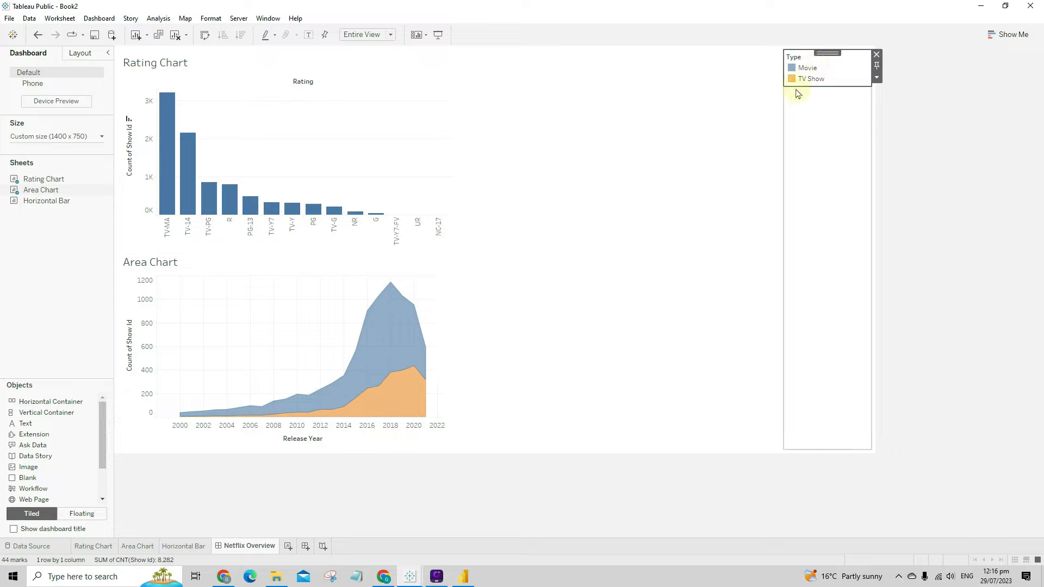
click(389, 105)
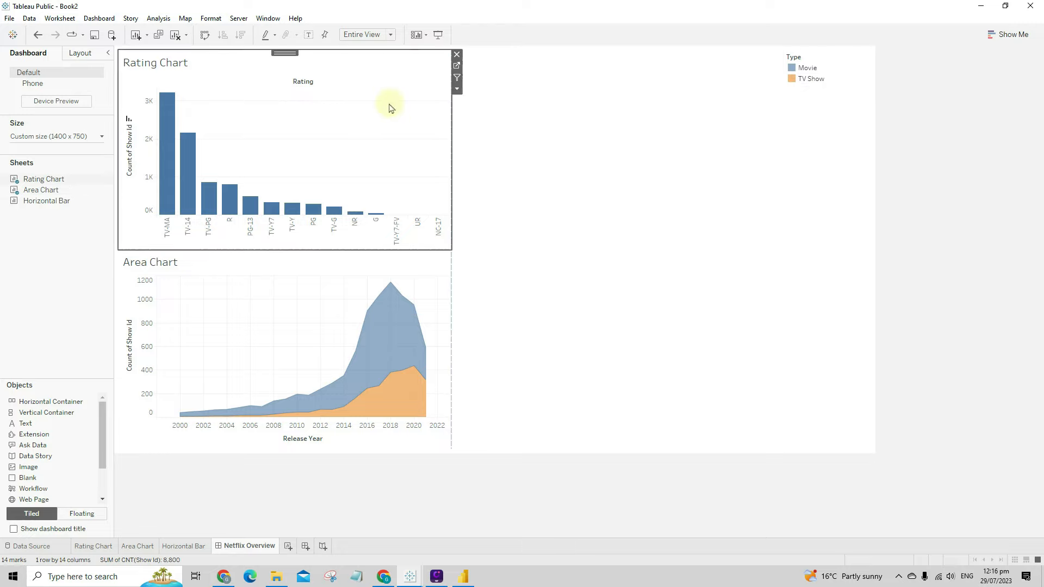
click(355, 282)
click(539, 301)
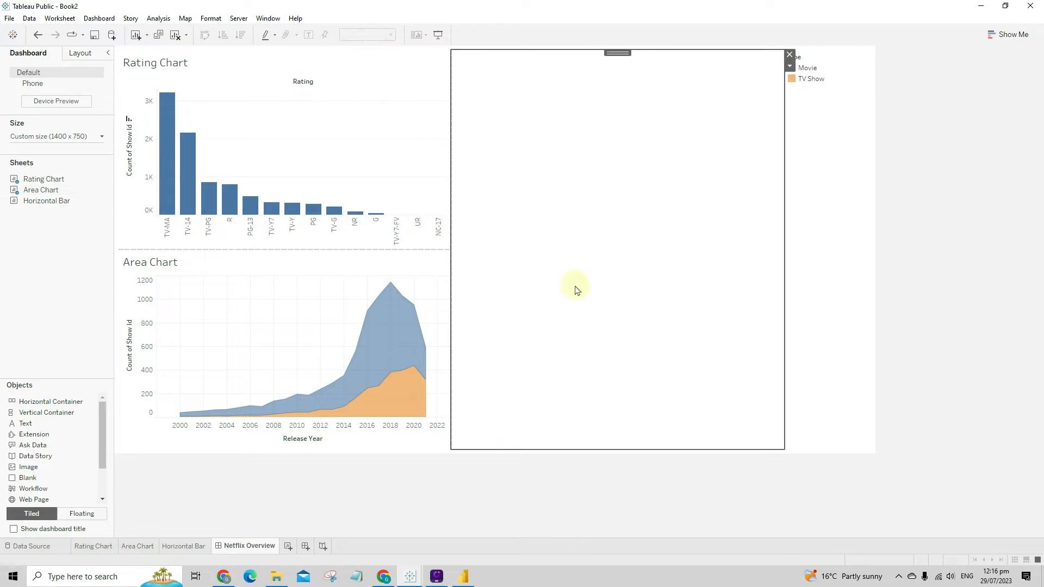
click(843, 114)
click(824, 65)
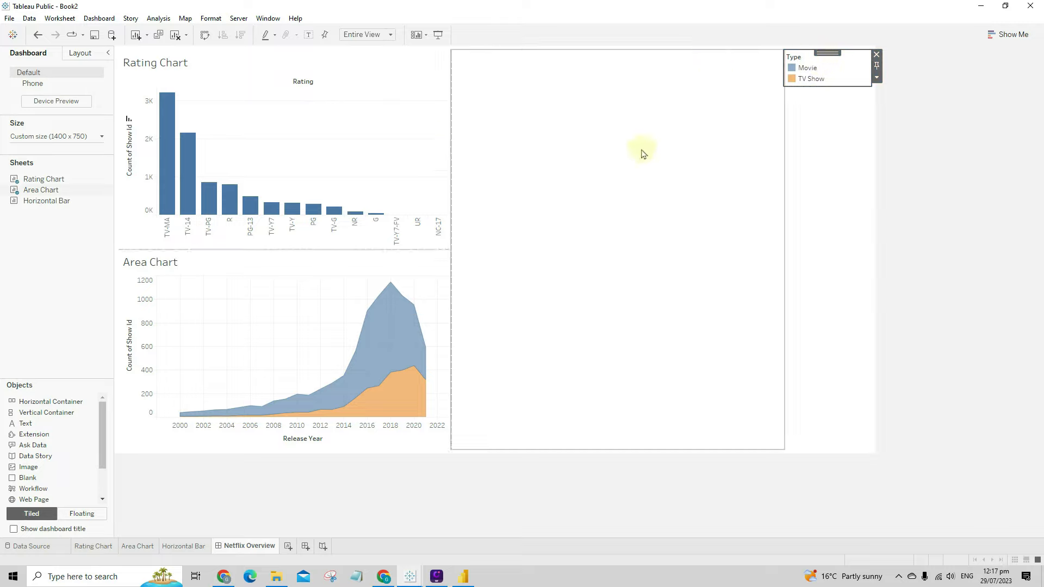
- Make the Type legend floating and position it over the Area Chart's upper-left
drag(827, 53, 645, 91)
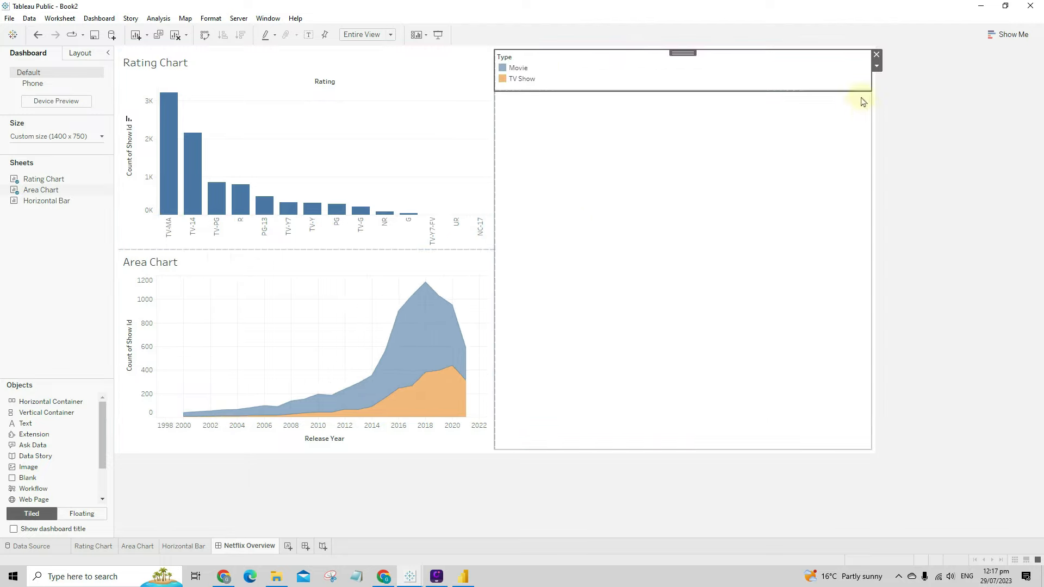
click(876, 66)
click(900, 143)
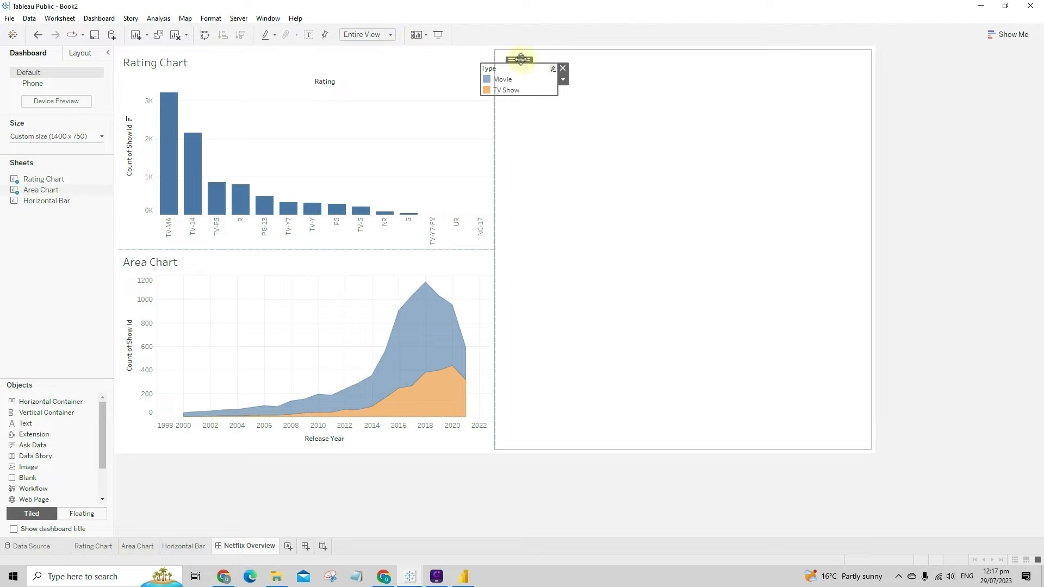
drag(521, 58, 213, 272)
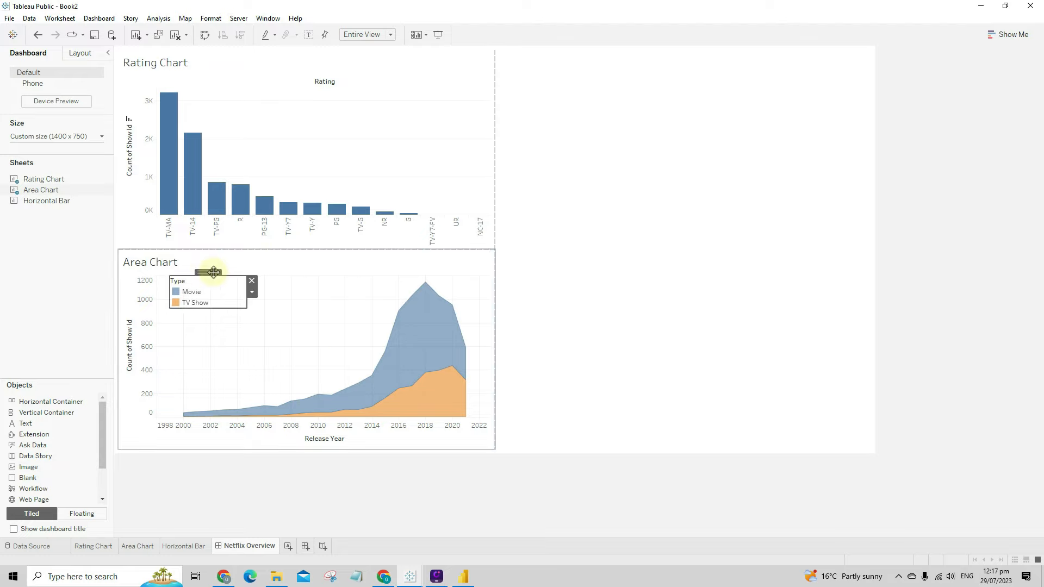
- Place the Horizontal Bar sheet in the blank right-hand area
click(704, 259)
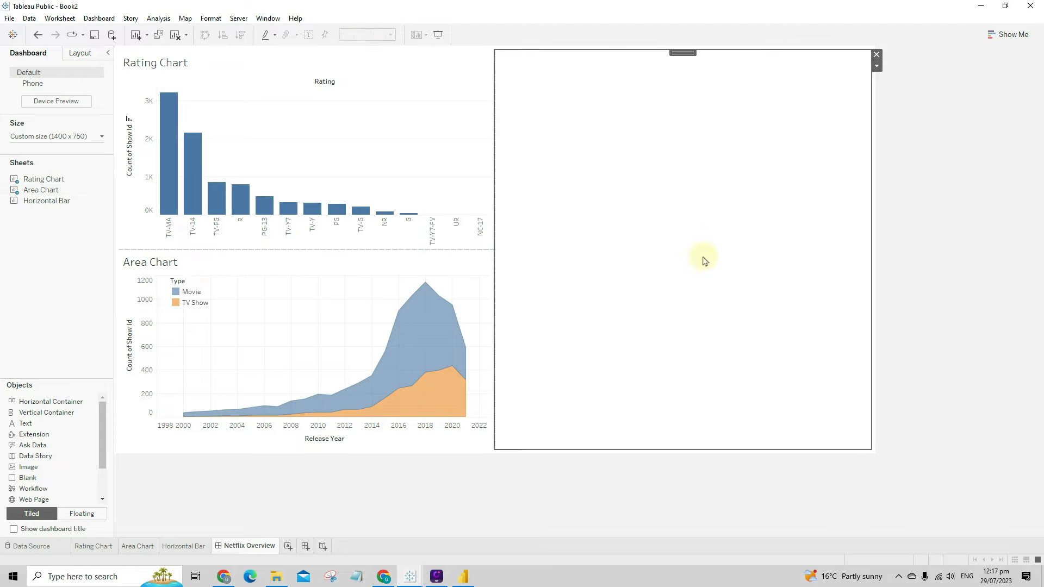
mouse_move(43, 201)
mouse_down()
mouse_move(272, 234)
mouse_move(751, 272)
mouse_move(661, 271)
mouse_up()
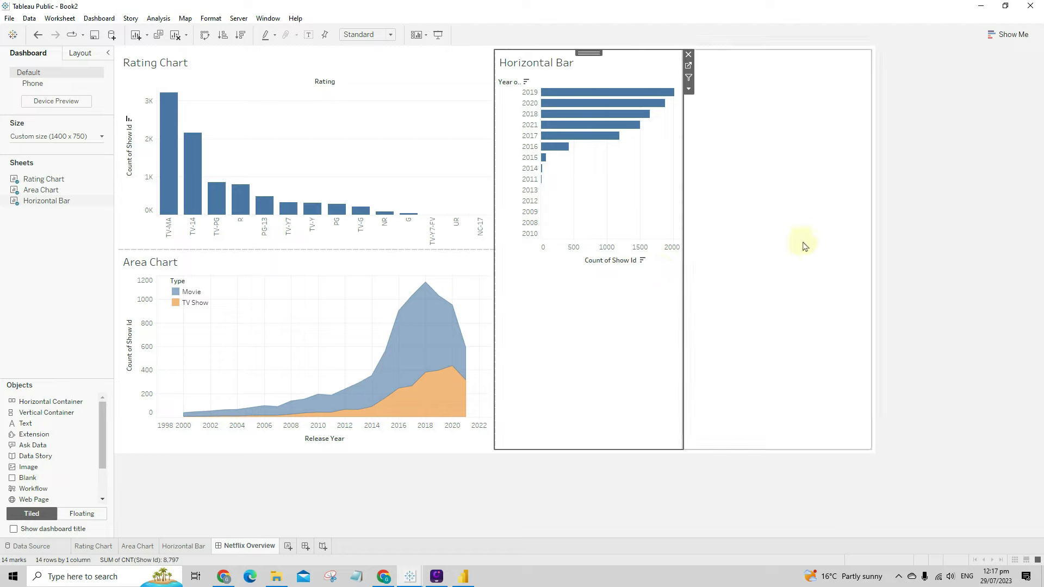
click(773, 211)
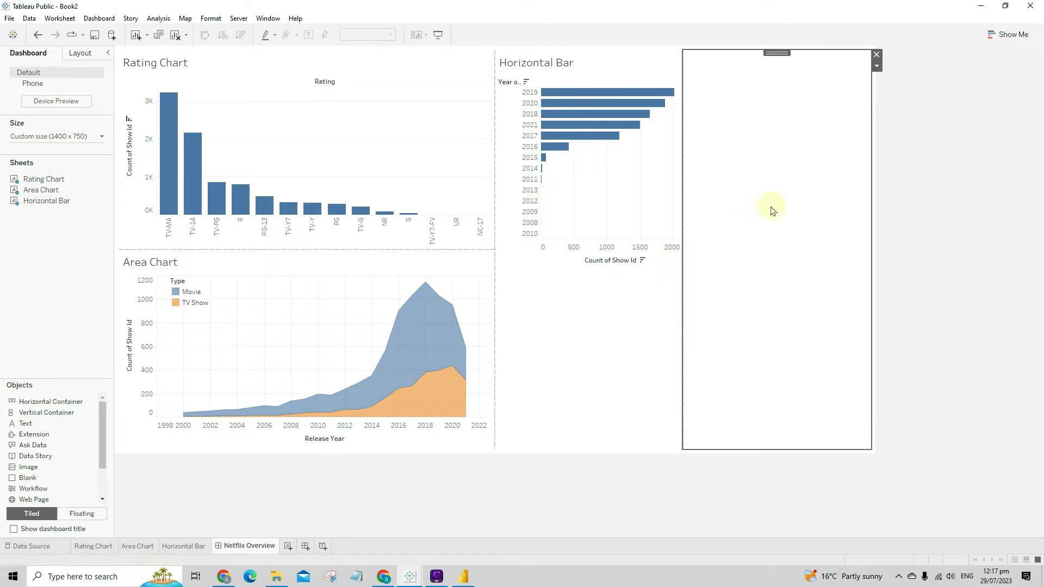
click(875, 54)
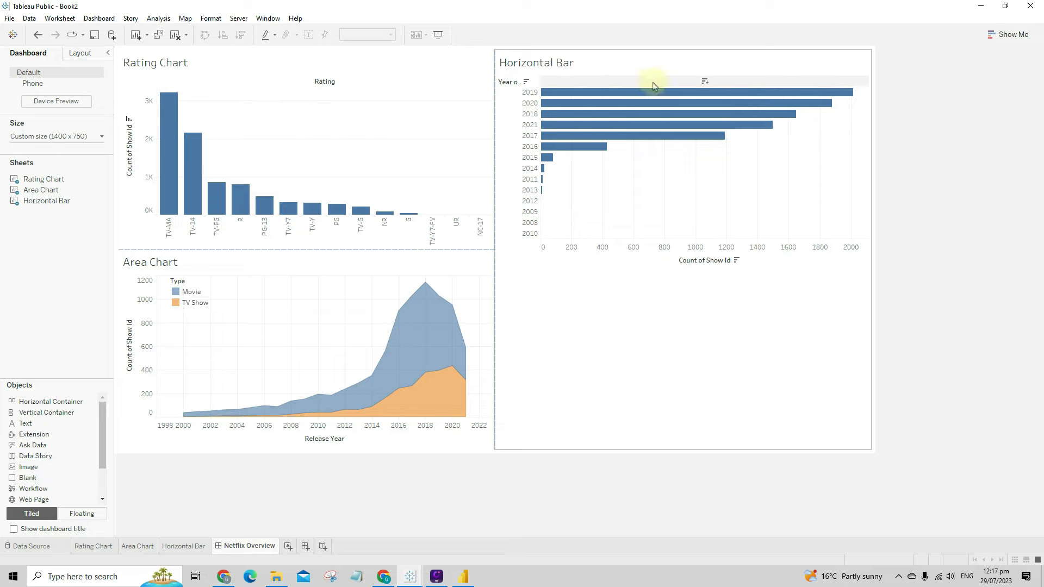
click(641, 66)
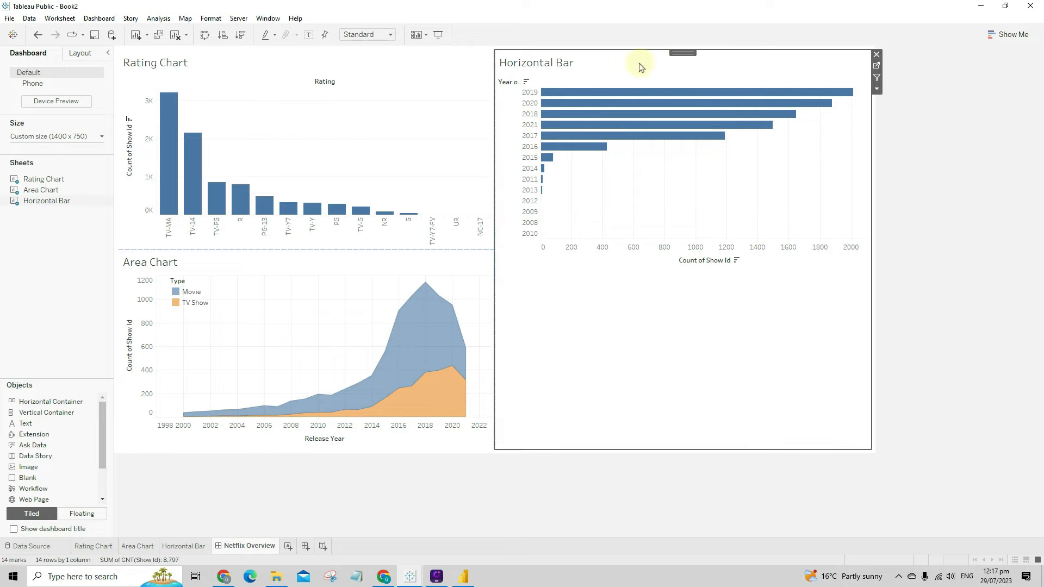
click(877, 89)
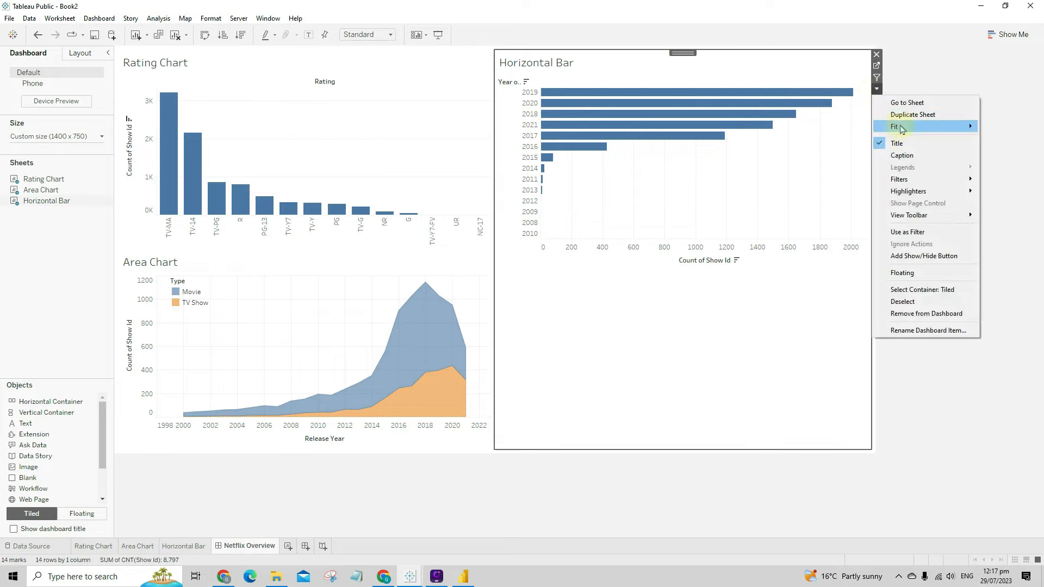
mouse_move(901, 129)
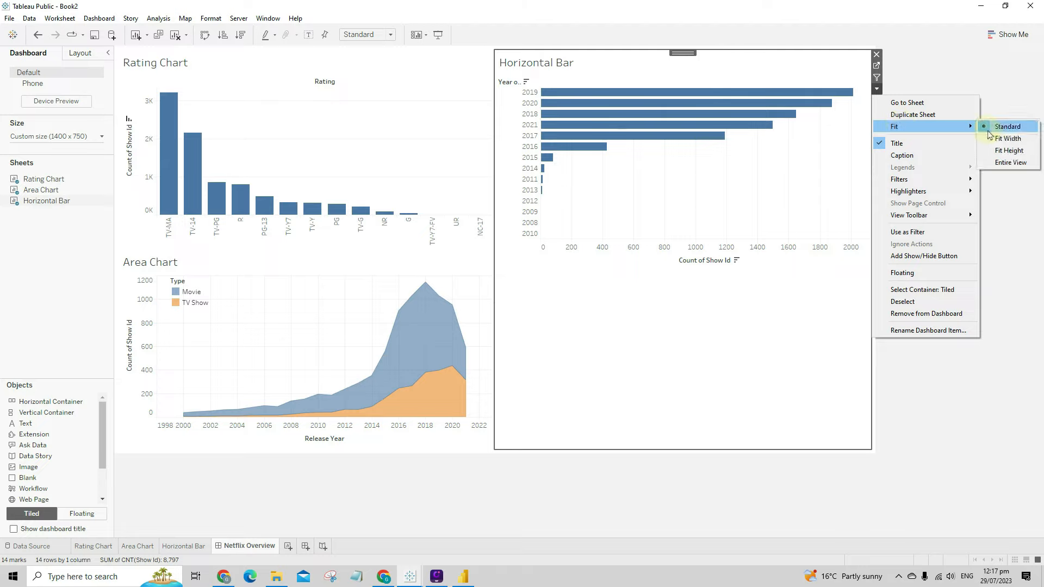
click(1009, 163)
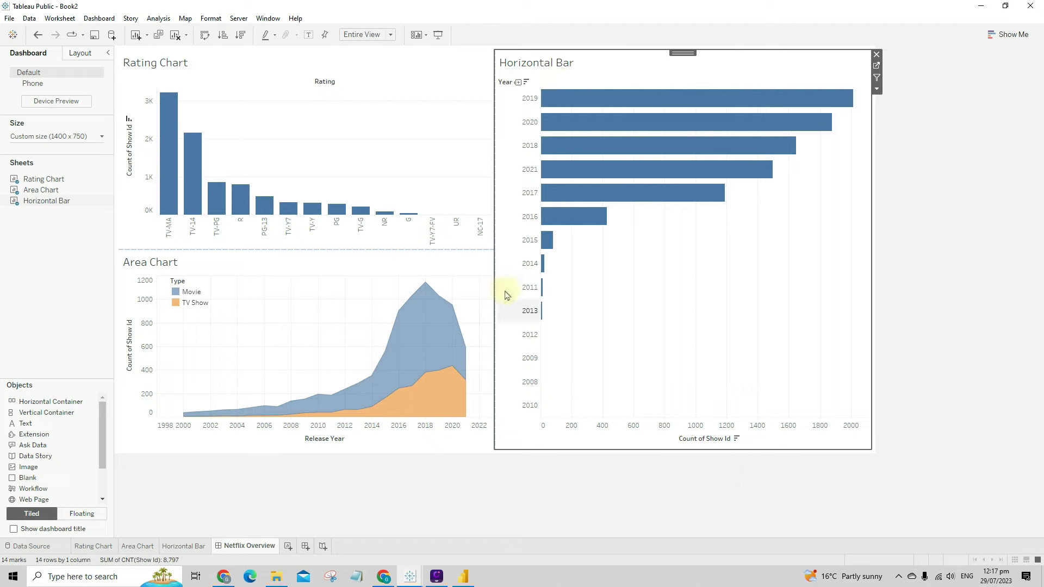
click(431, 140)
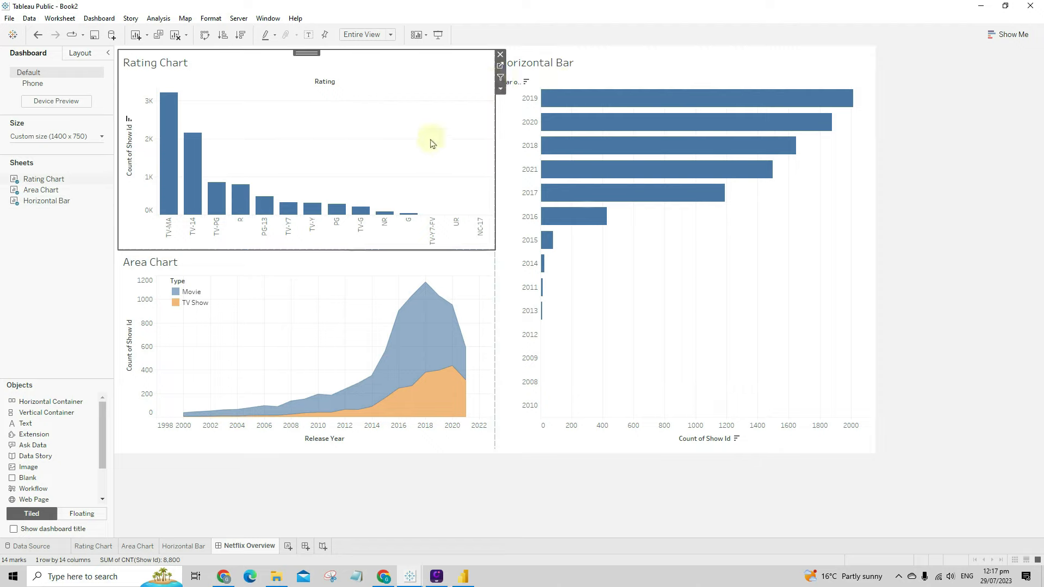
click(500, 89)
mouse_move(542, 132)
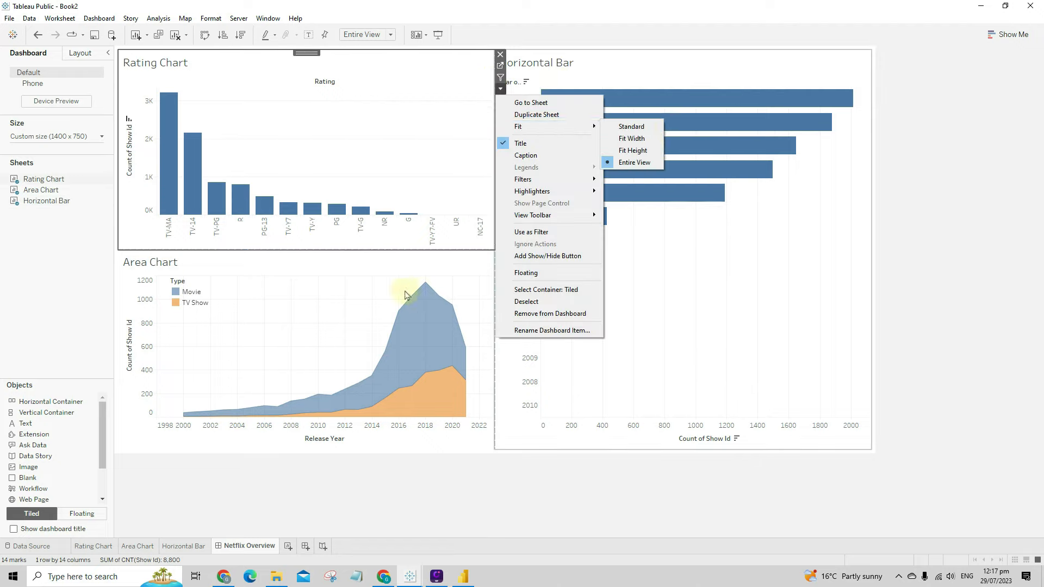
click(442, 275)
click(500, 288)
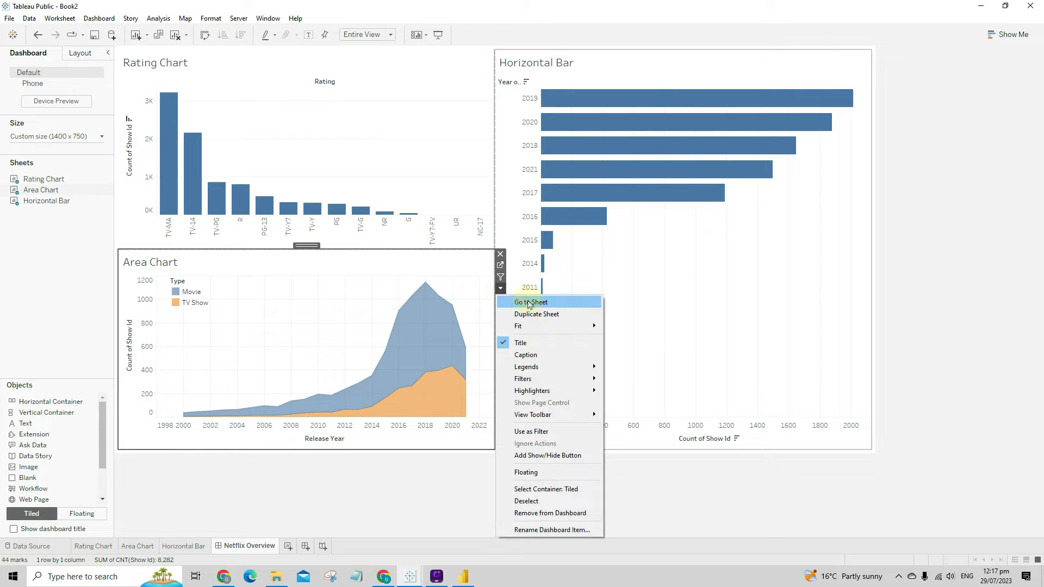
click(529, 338)
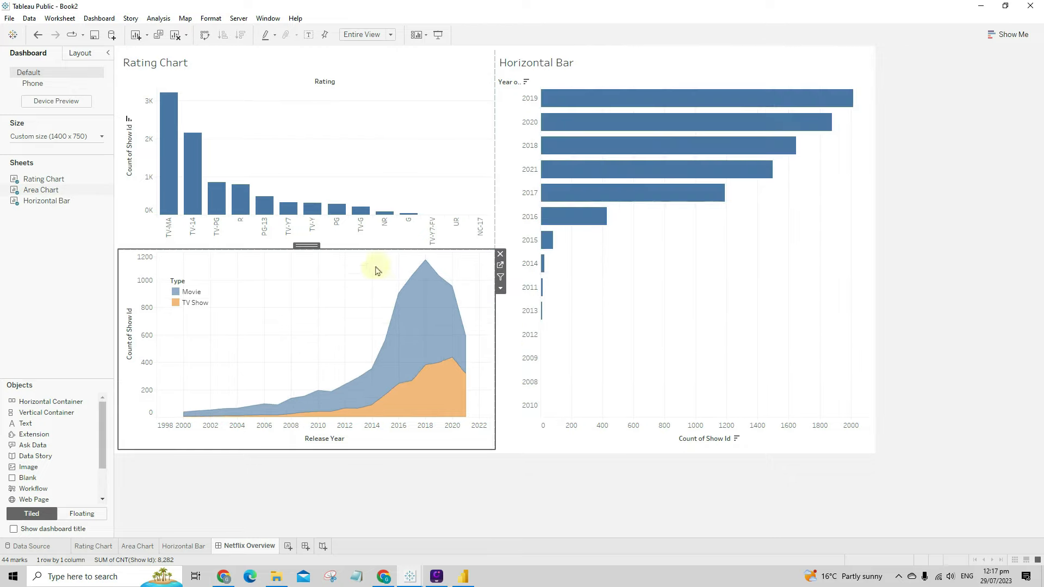
click(500, 288)
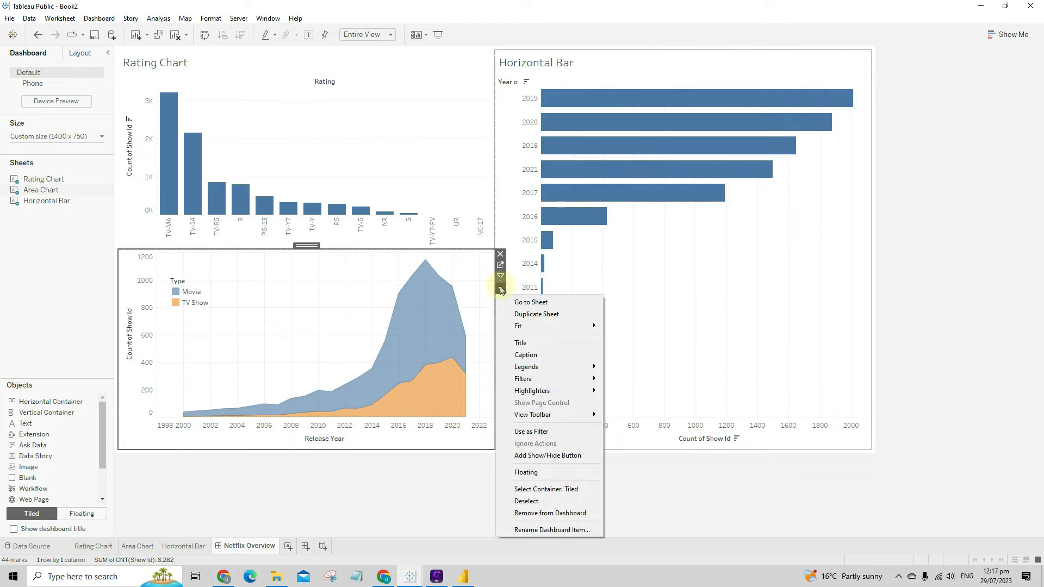
click(534, 343)
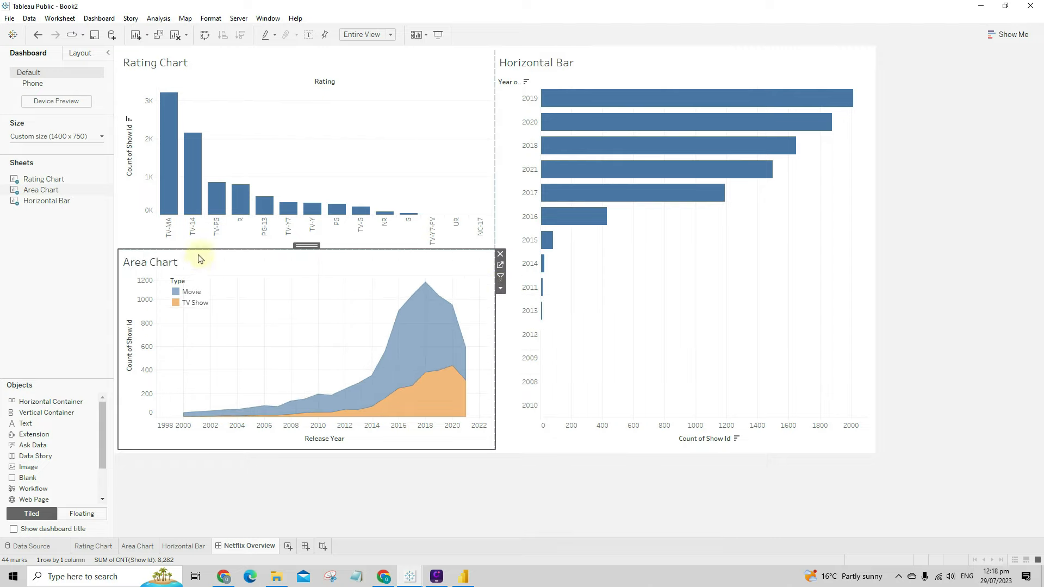
- Apply Hide Title to the Area Chart, Rating Chart and Horizontal Bar titles on the dashboard
right_click(161, 264)
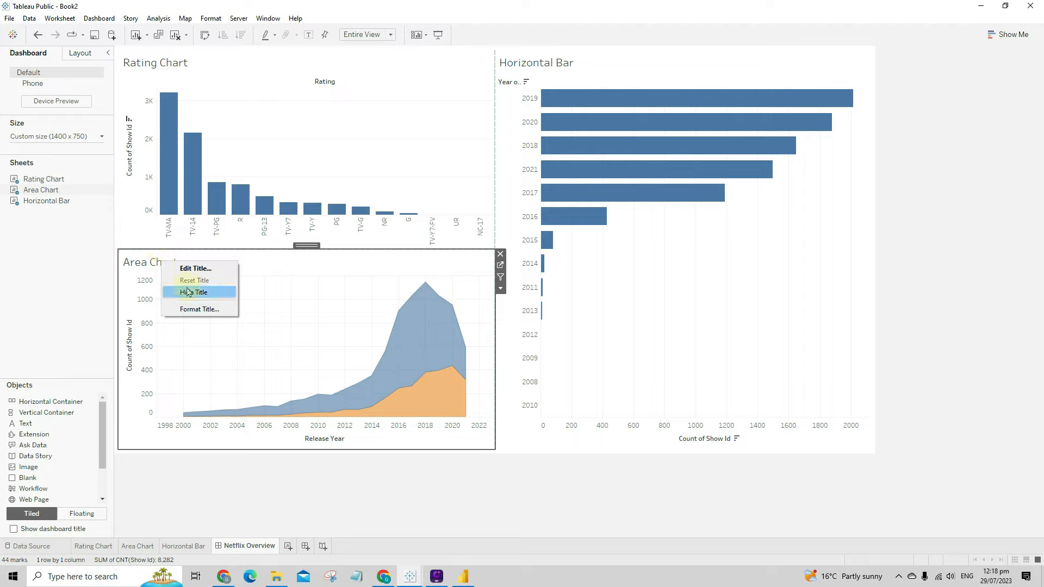
click(168, 292)
right_click(161, 73)
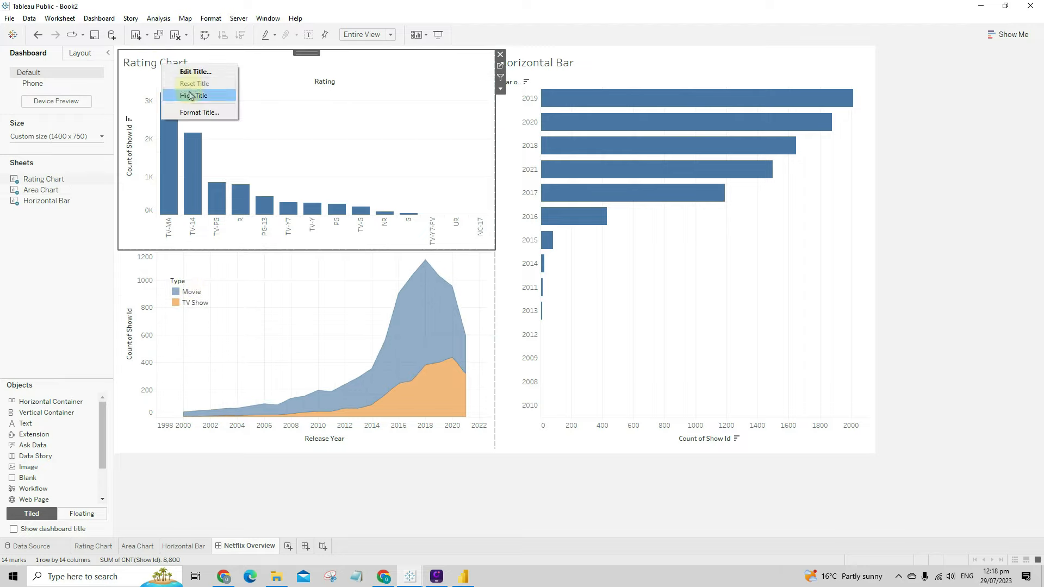
click(190, 94)
right_click(546, 63)
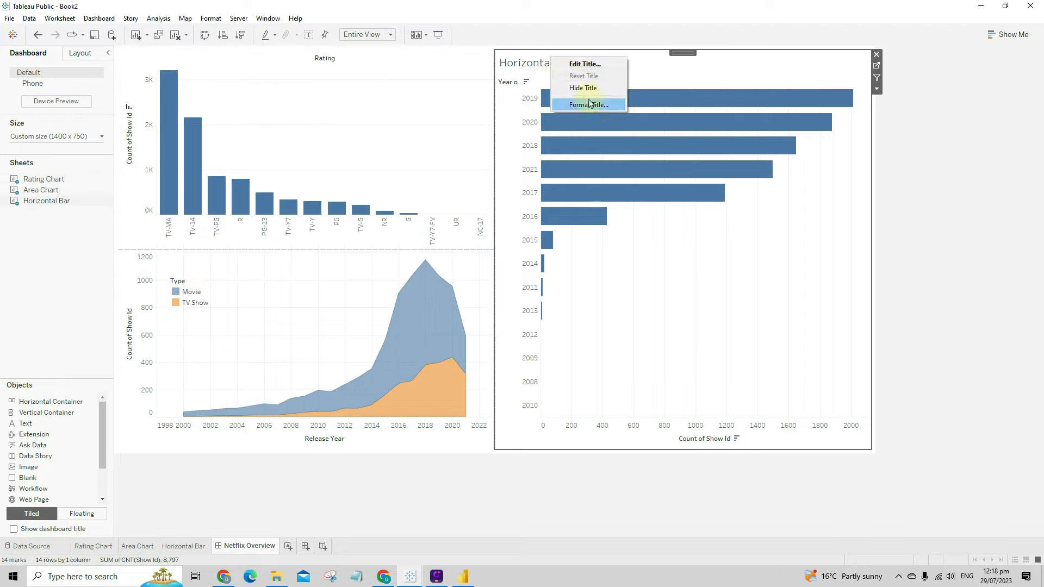
click(570, 89)
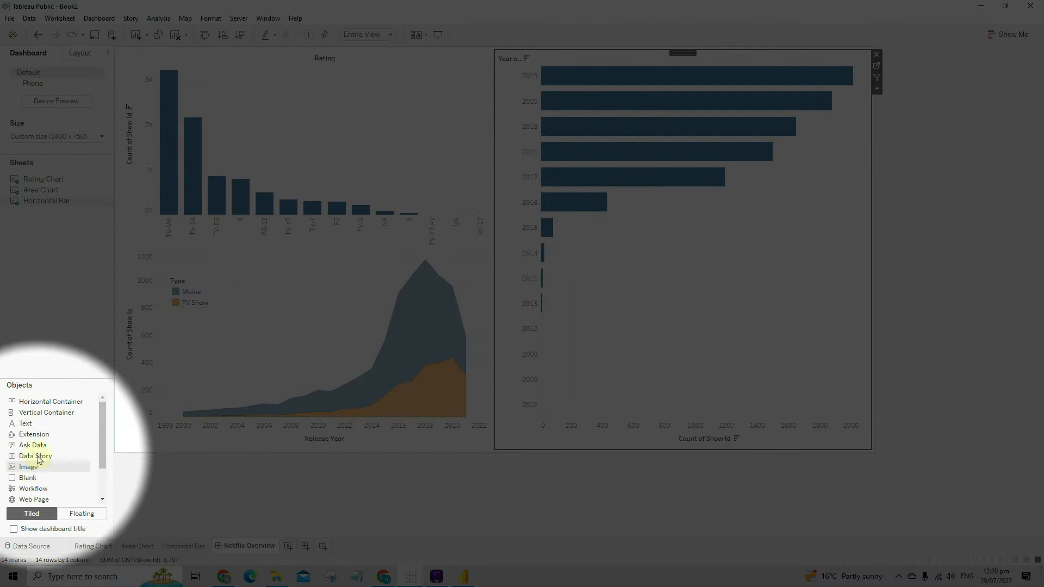
- Drag a Blank object into a strip across the dashboard top, above the charts
click(43, 478)
drag(43, 481, 496, 102)
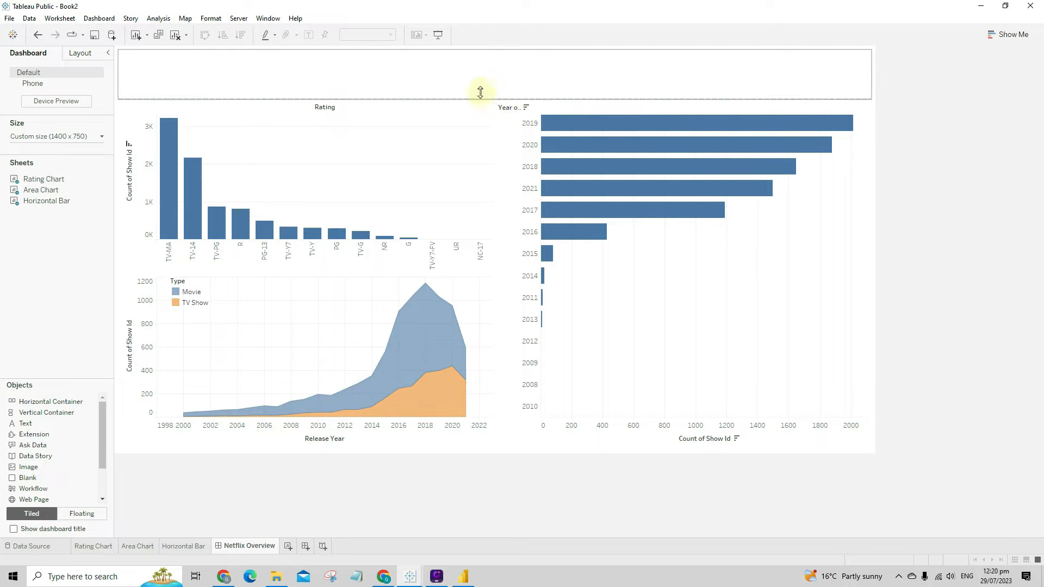
click(480, 92)
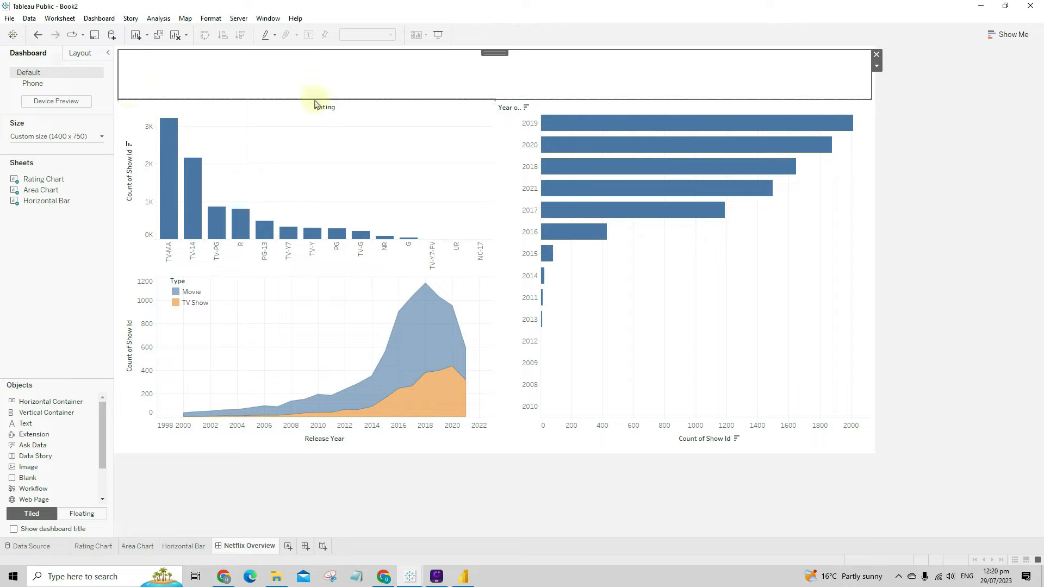
click(659, 103)
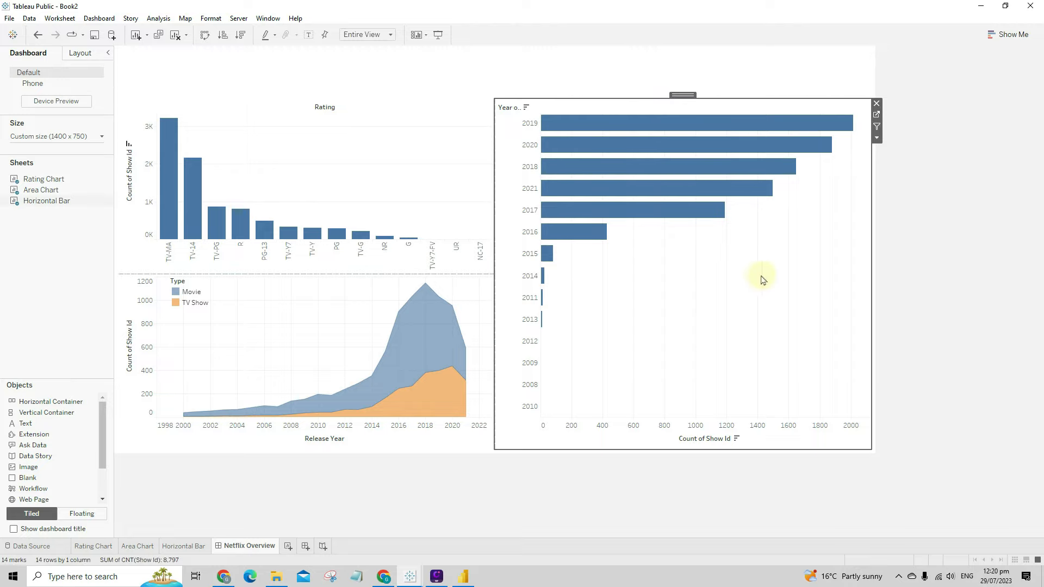
click(677, 90)
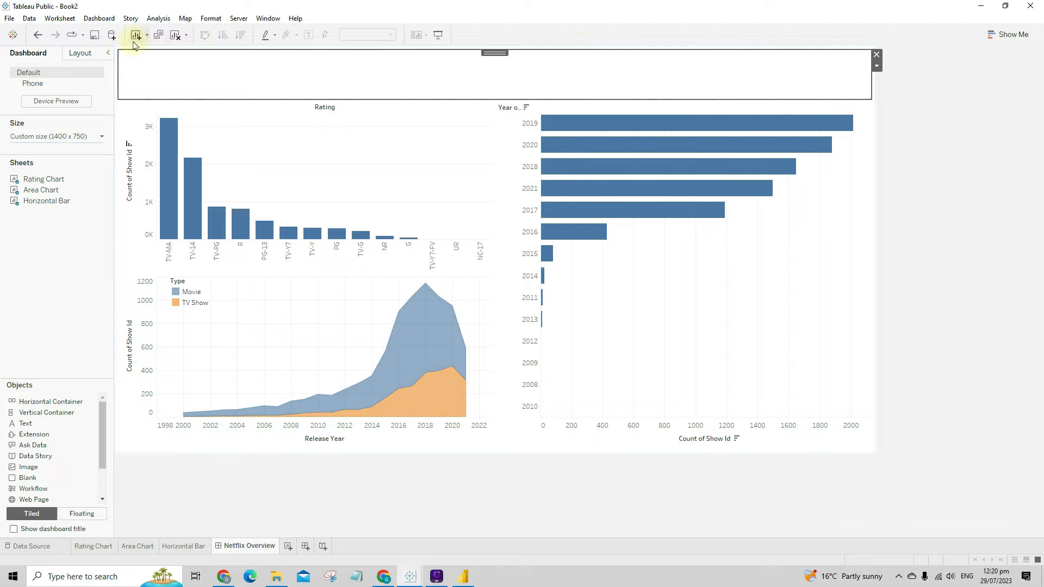
- Use the blank strip's dropdown to select the whole tiled container
mouse_move(801, 148)
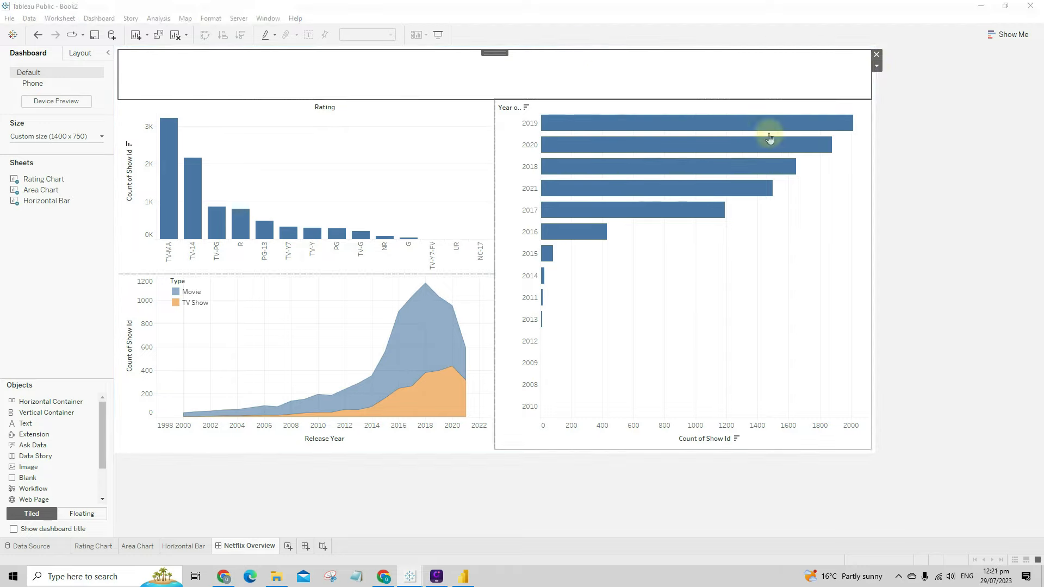
click(803, 245)
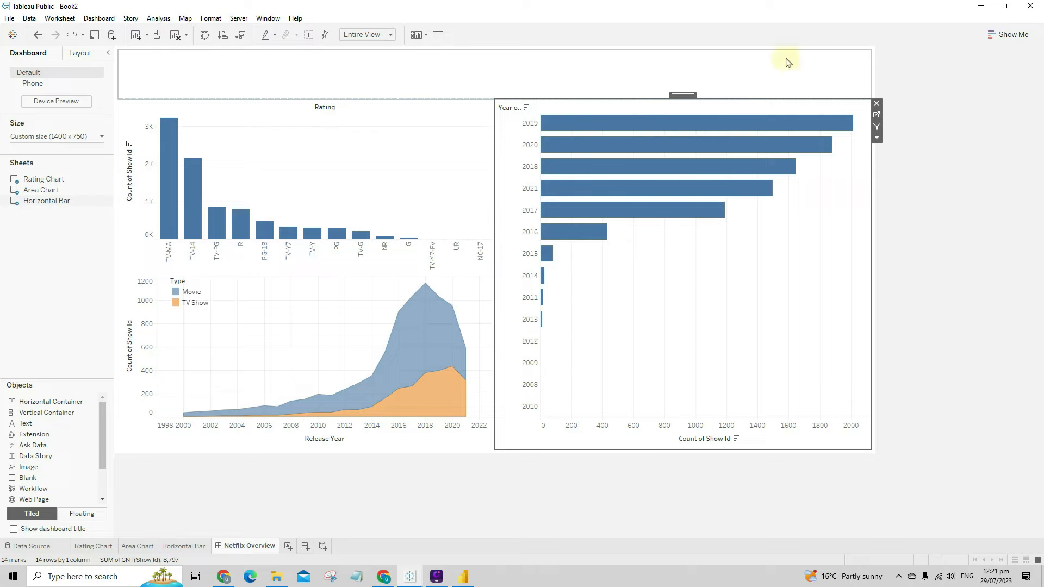
click(736, 71)
click(878, 67)
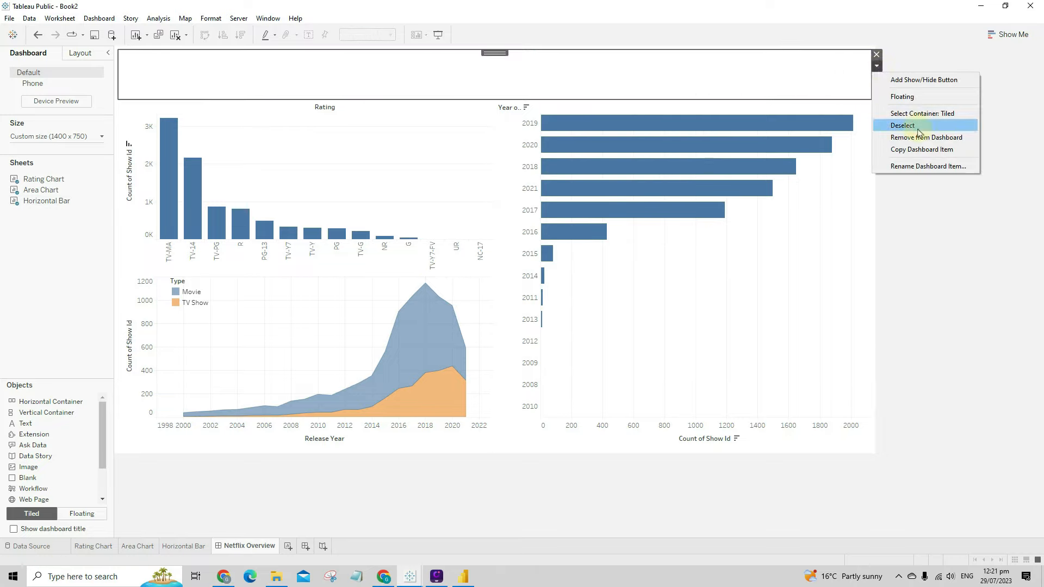
click(927, 115)
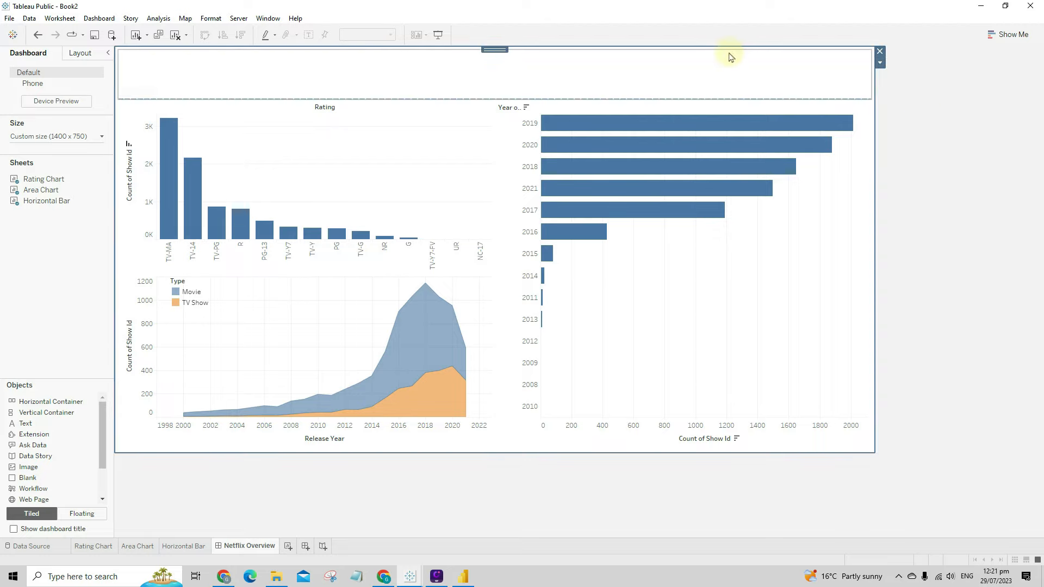
- Set the tiled container's Layout background to black at 100% opacity, confirming in More colors
click(79, 53)
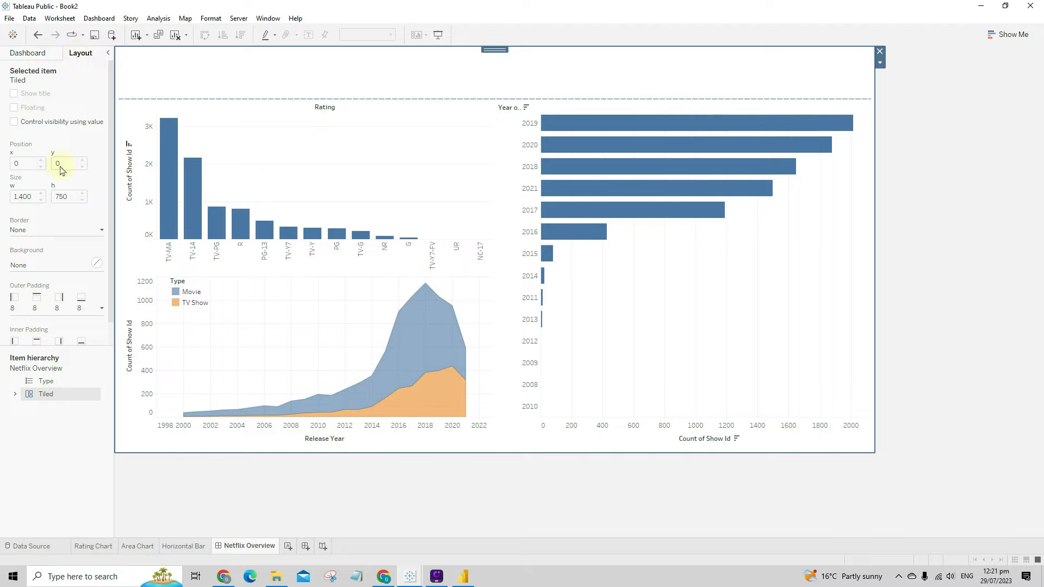
click(96, 263)
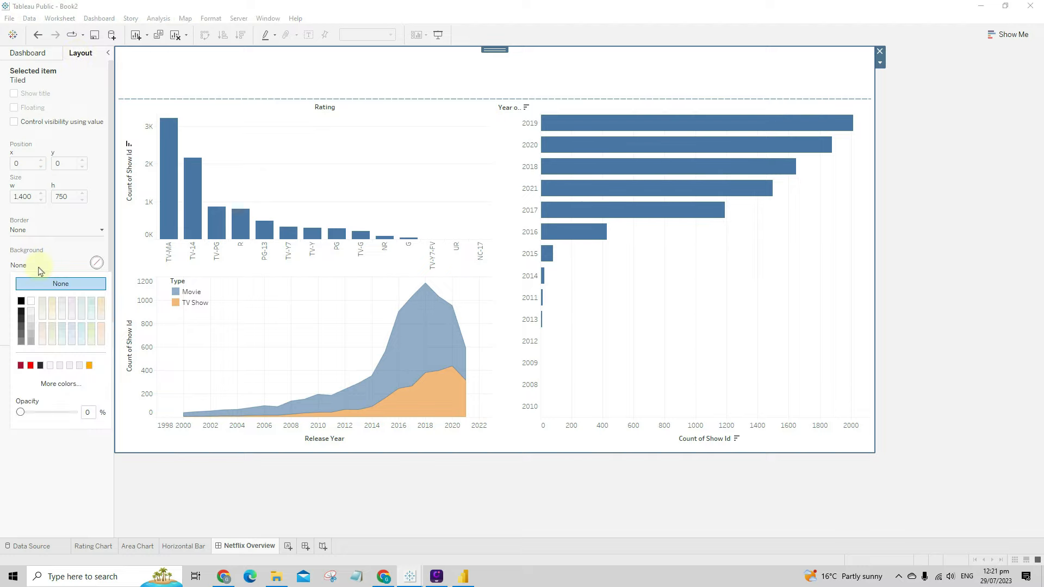
click(20, 302)
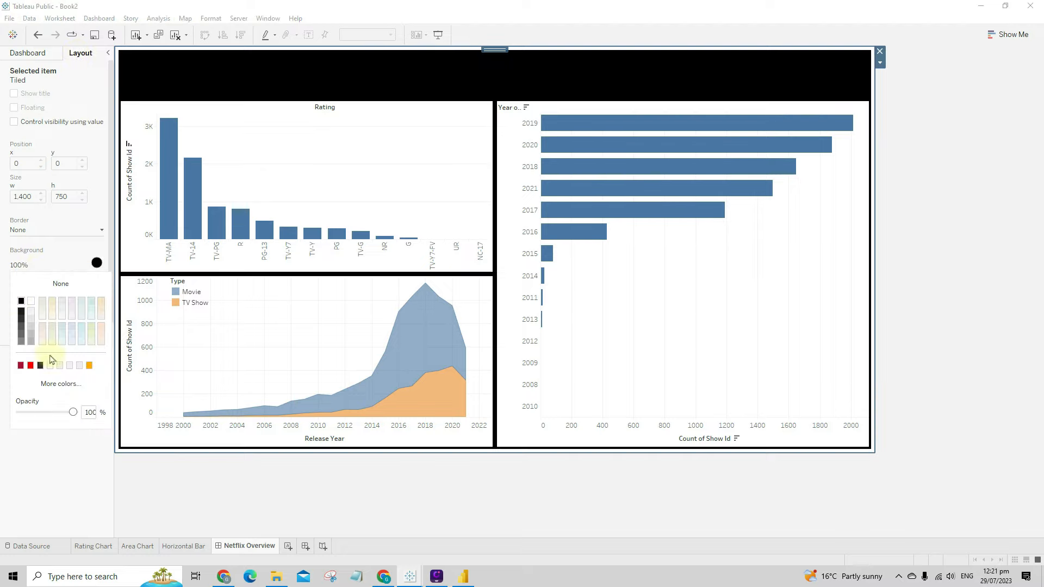
click(61, 383)
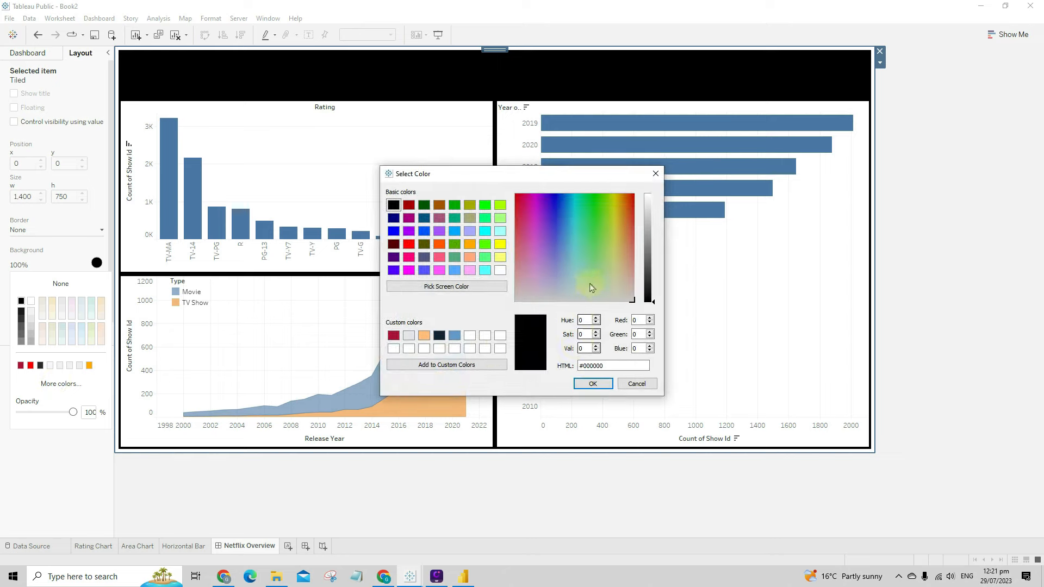
click(583, 366)
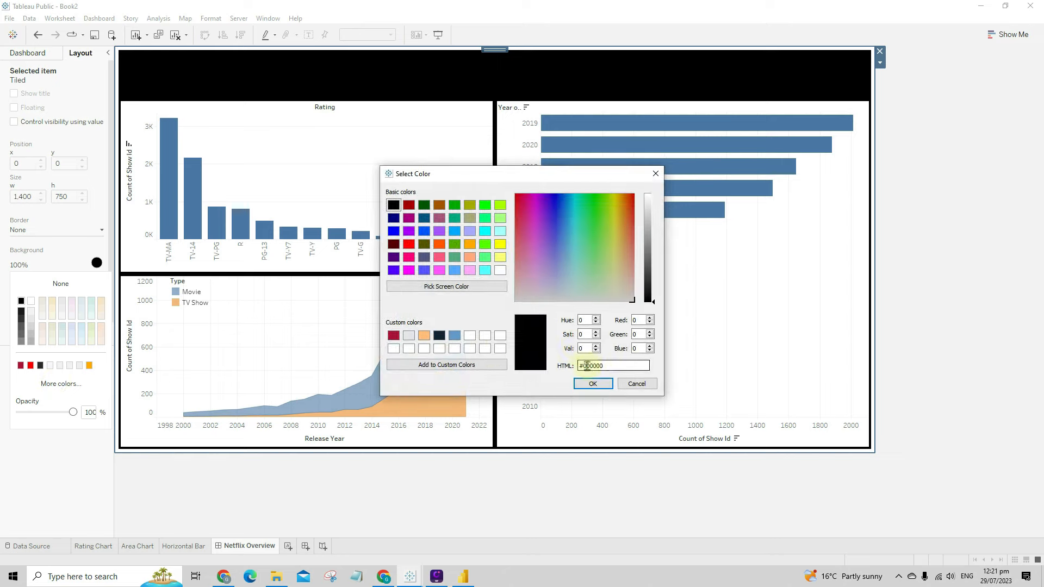
click(637, 383)
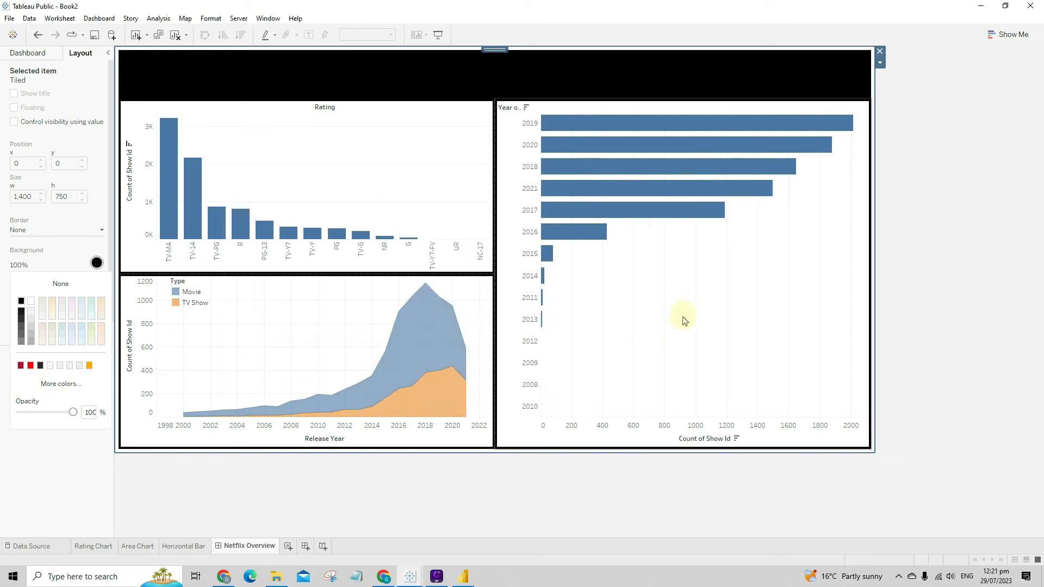
click(380, 217)
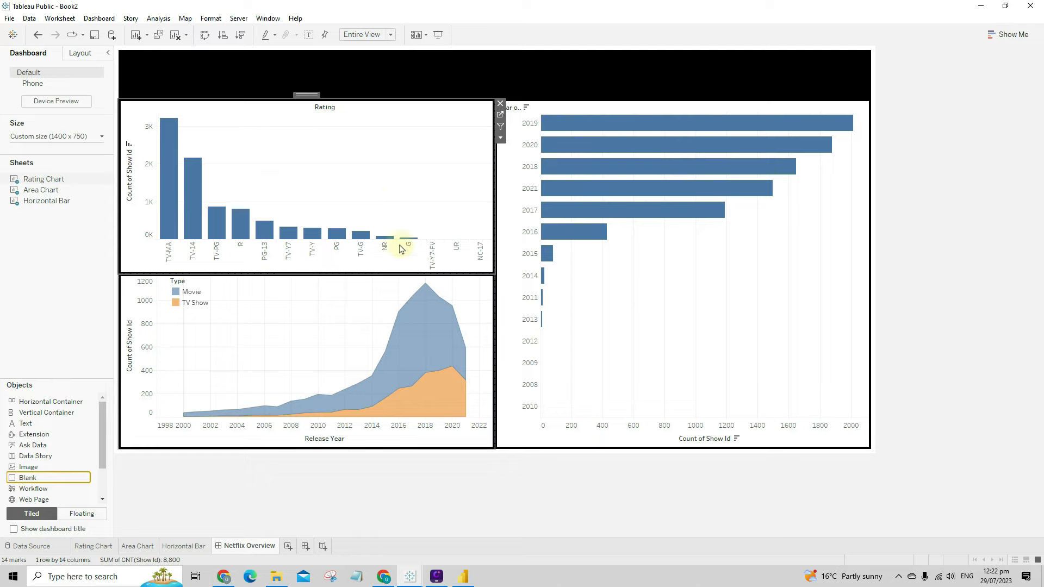
- Set the Rating chart's worksheet shading to dark grey #2a2a2a
right_click(342, 184)
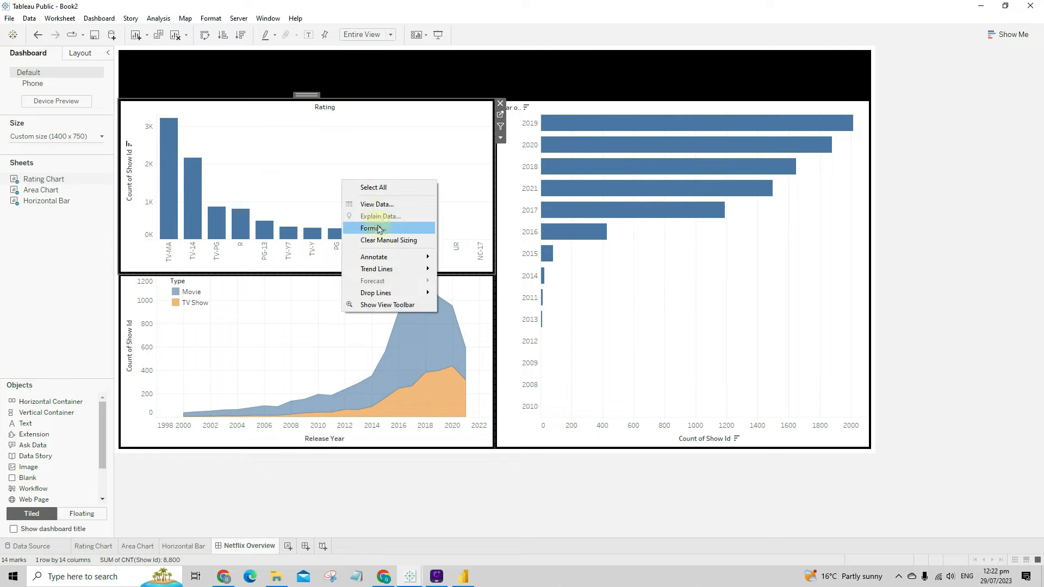
click(360, 227)
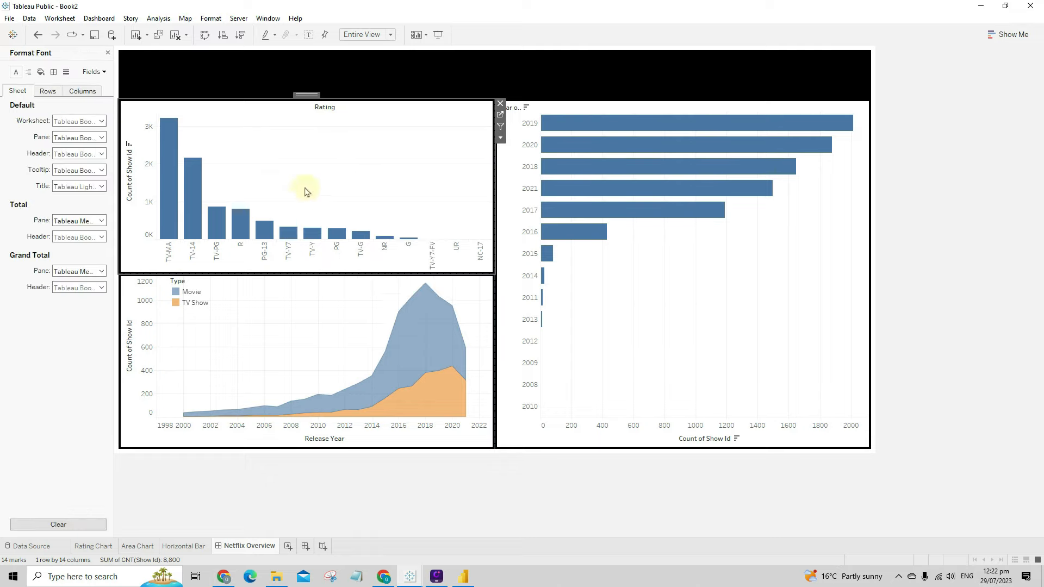
click(41, 71)
click(81, 120)
click(83, 134)
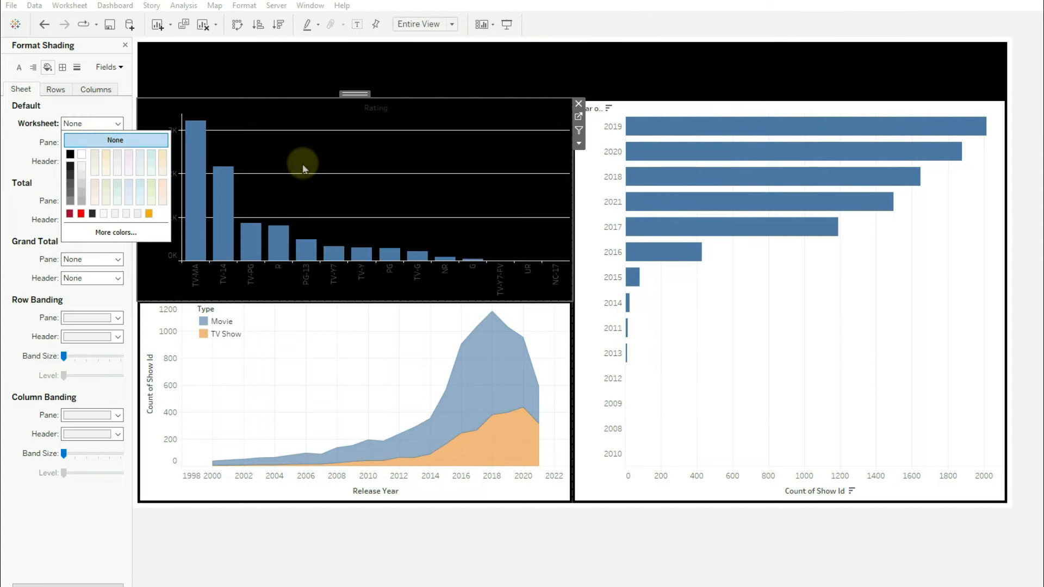
click(125, 232)
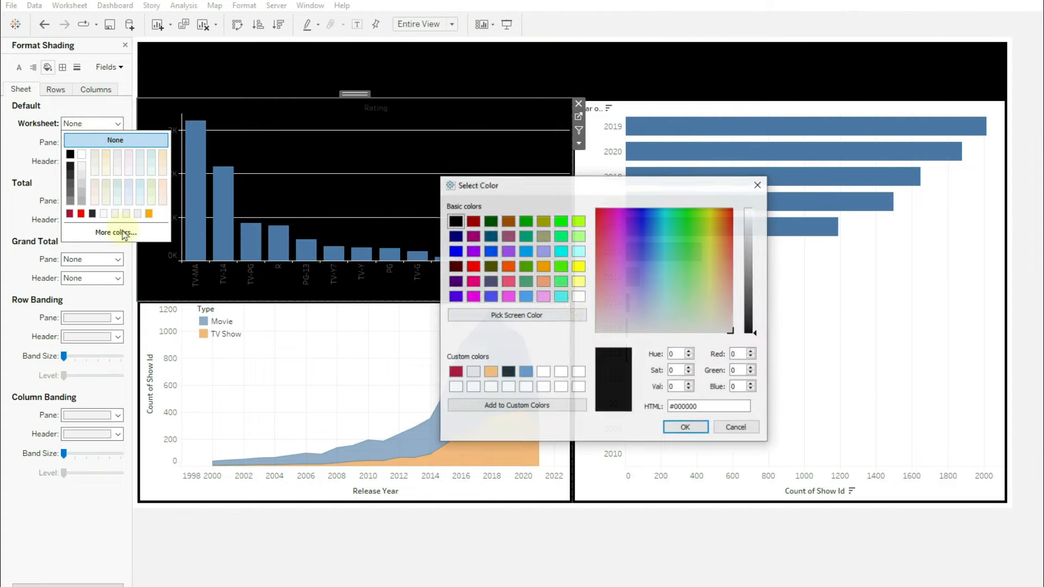
click(754, 314)
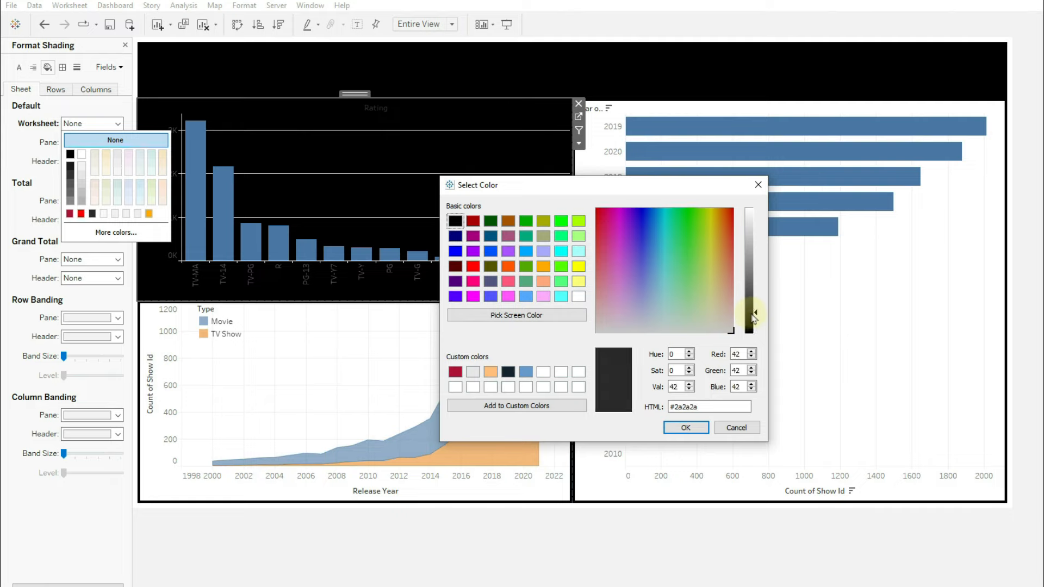
click(701, 427)
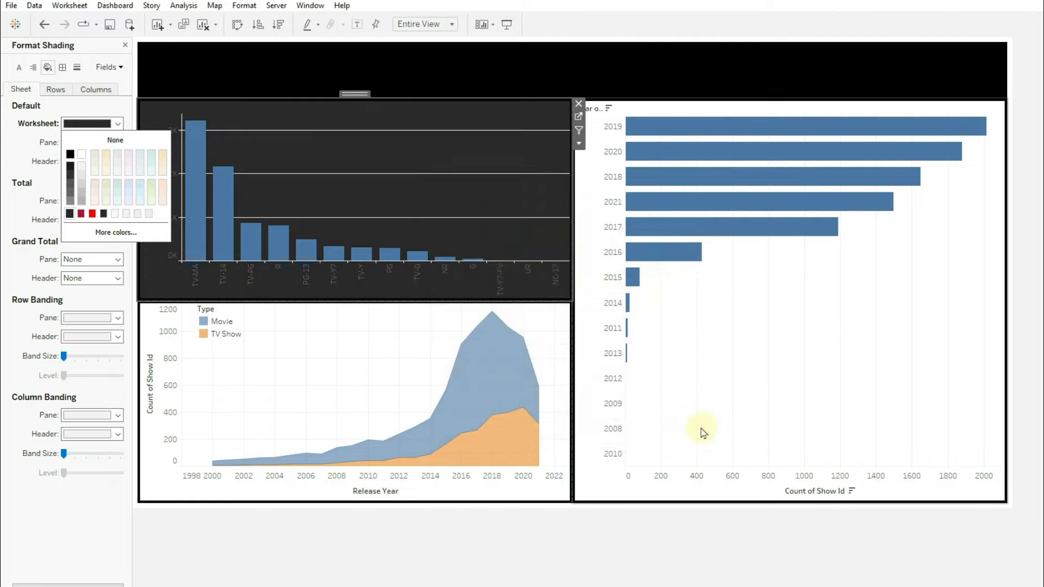
- Change the Rating chart's default worksheet shading to None
click(779, 330)
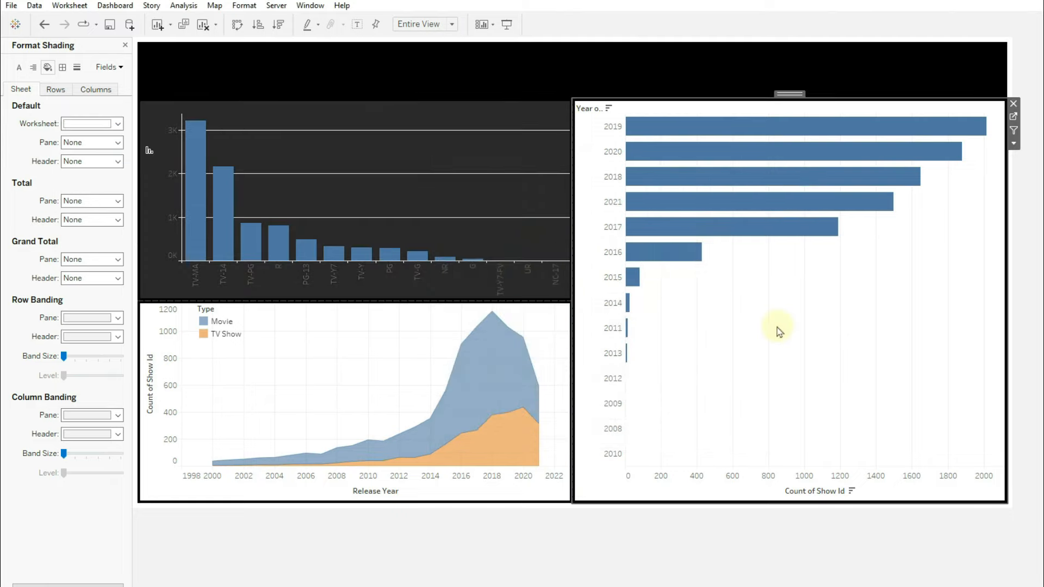
click(466, 183)
click(103, 125)
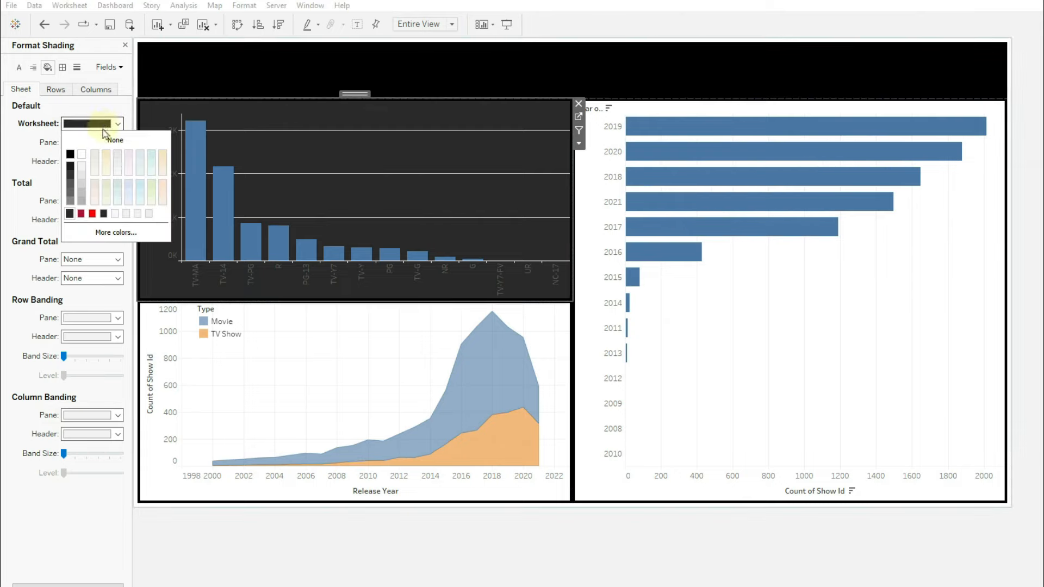
right_click(519, 146)
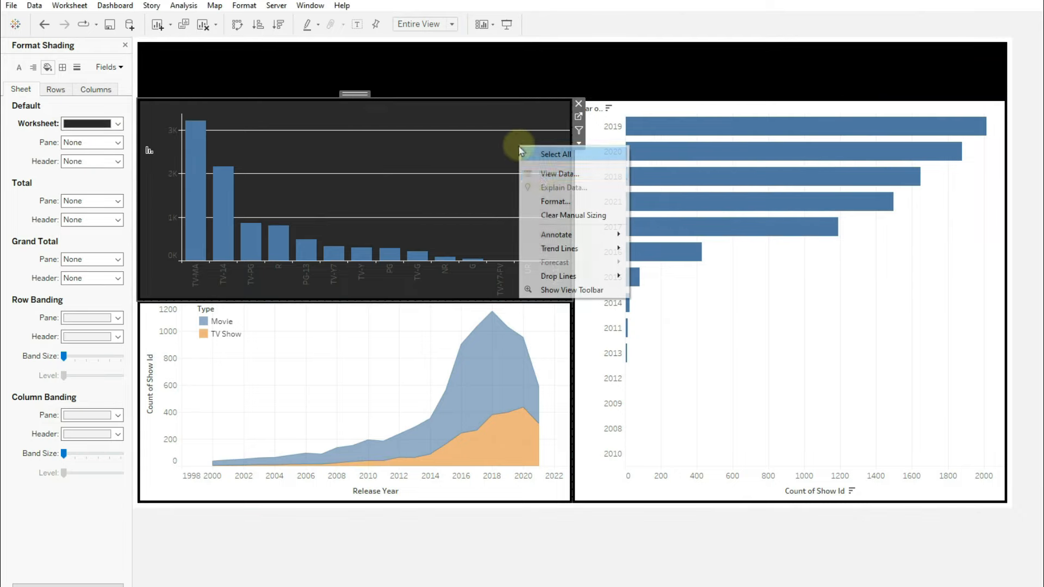
click(550, 201)
click(47, 67)
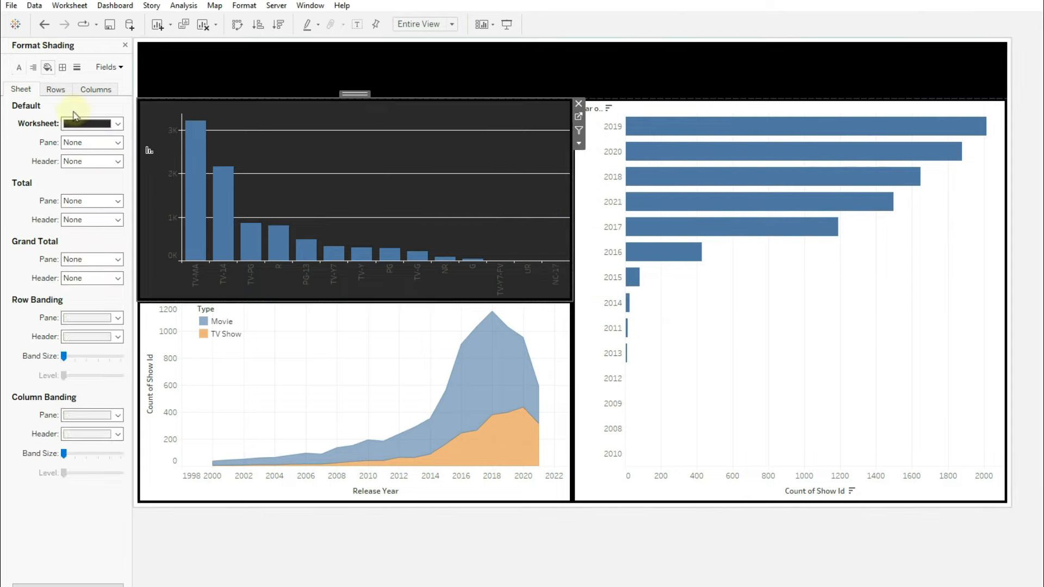
click(87, 124)
click(109, 140)
- Set the year Horizontal Bar chart's worksheet shading to None
click(763, 337)
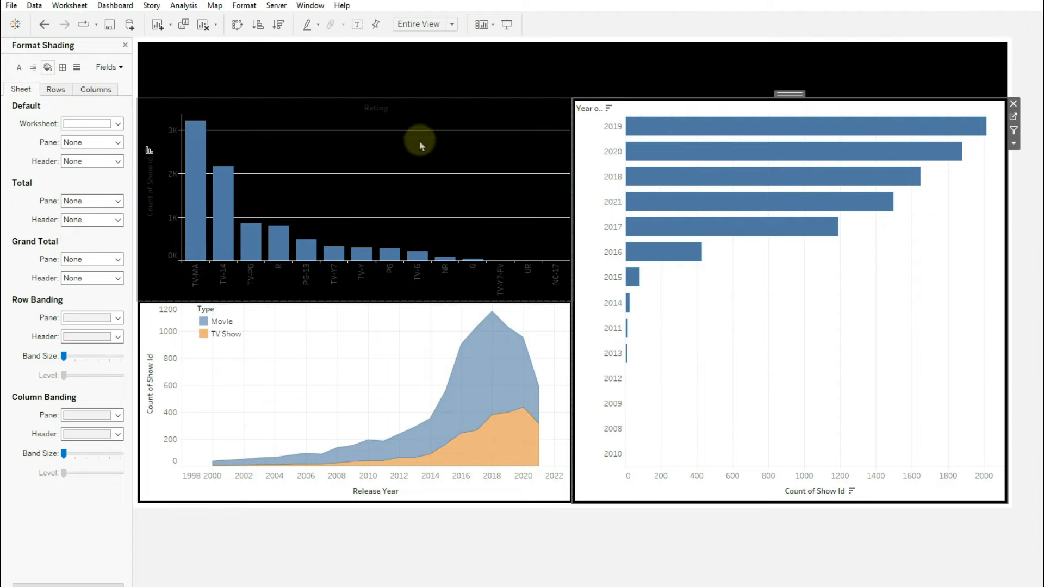
right_click(767, 321)
click(783, 358)
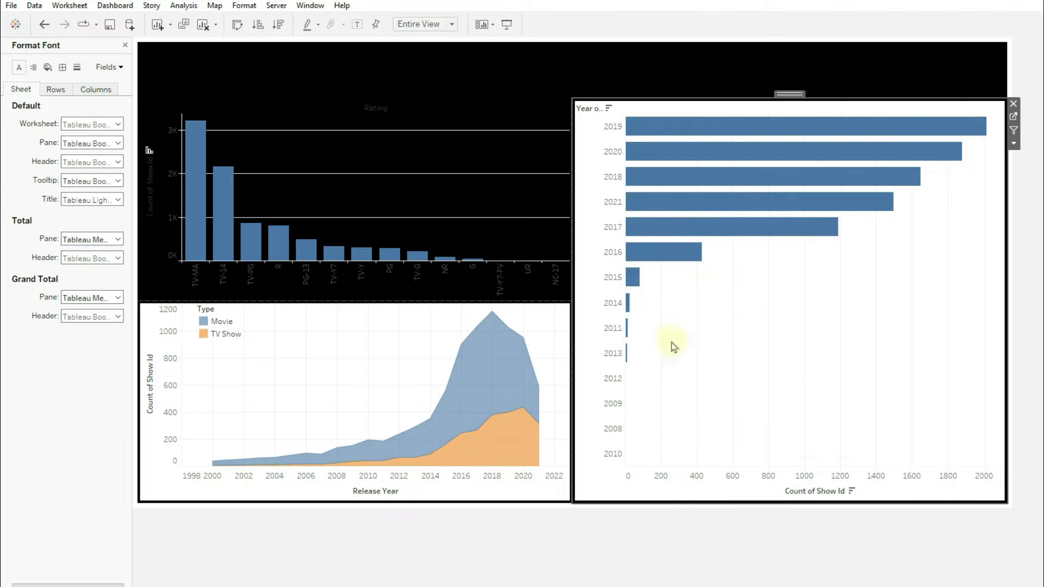
click(47, 67)
click(82, 123)
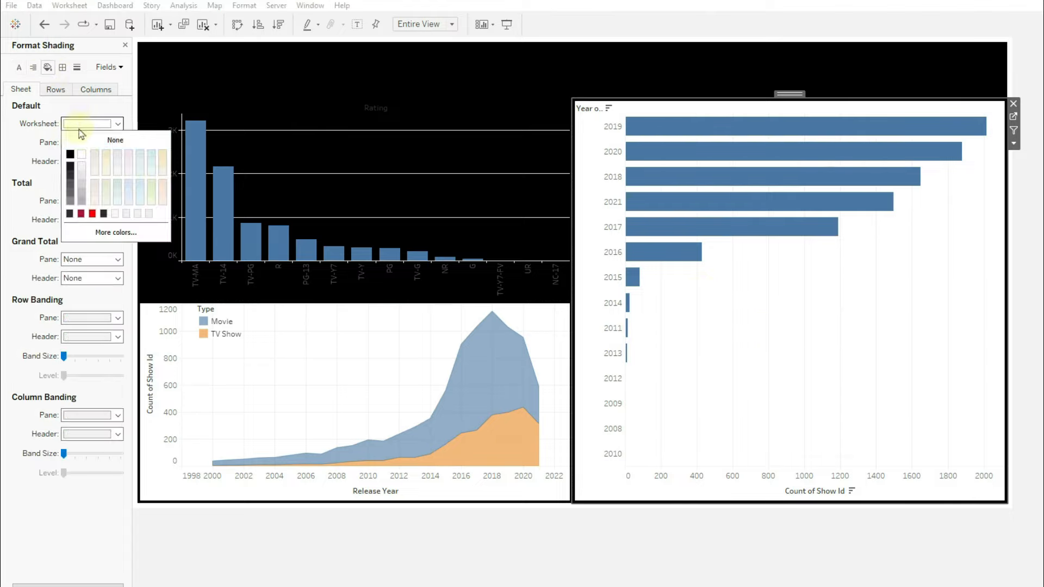
click(331, 354)
- Set the Area Chart's worksheet shading to None
right_click(331, 354)
click(405, 408)
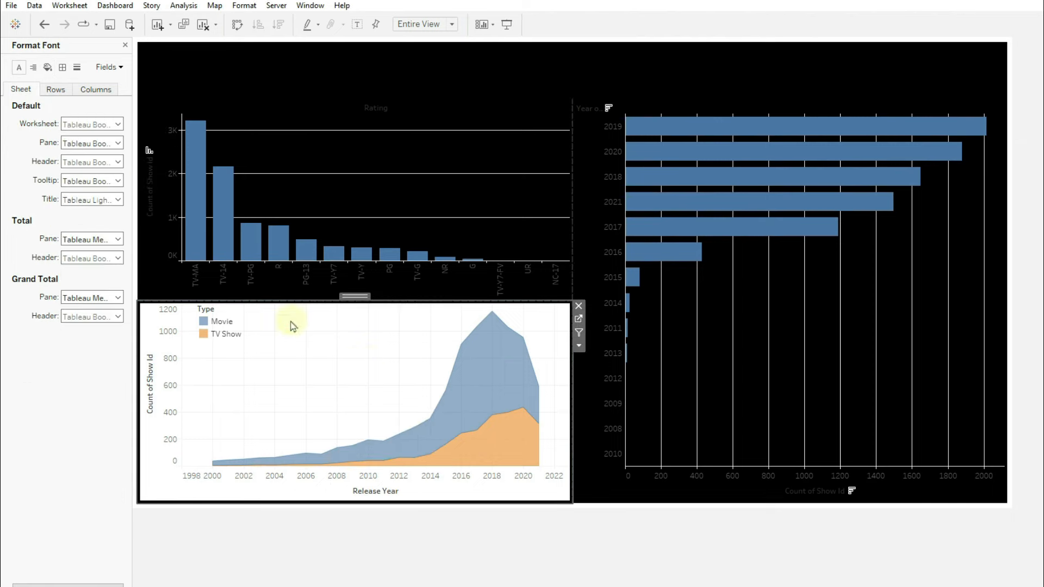
click(48, 67)
click(93, 123)
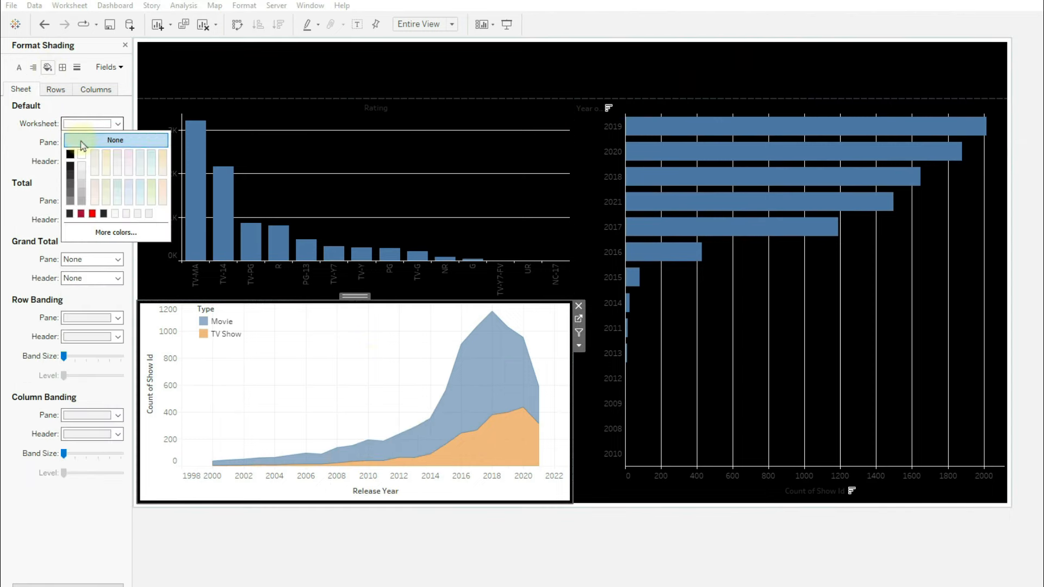
click(115, 140)
click(754, 380)
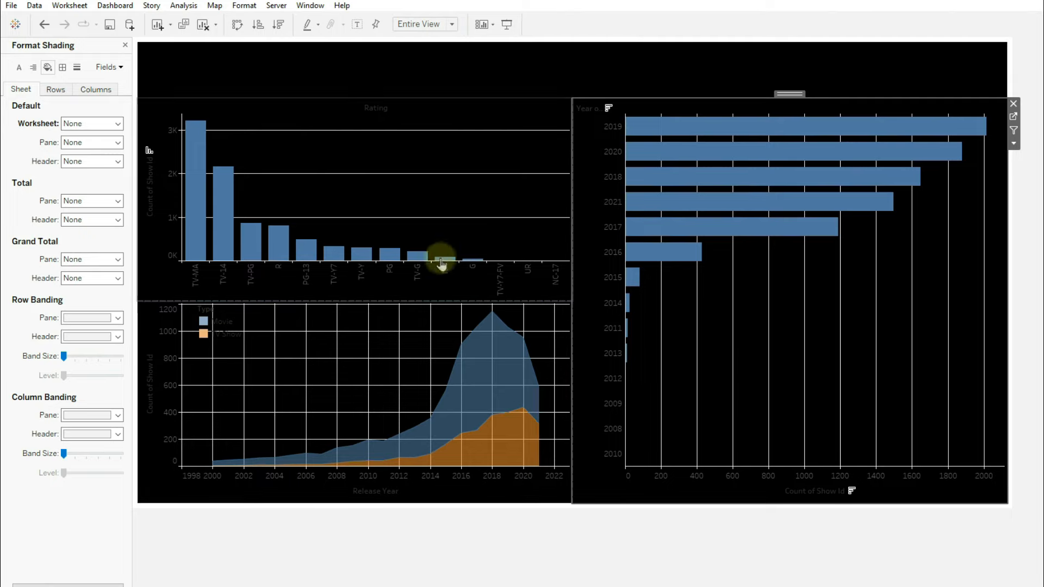
- Set the Rating chart's row grid lines to None
click(379, 196)
right_click(379, 197)
click(402, 233)
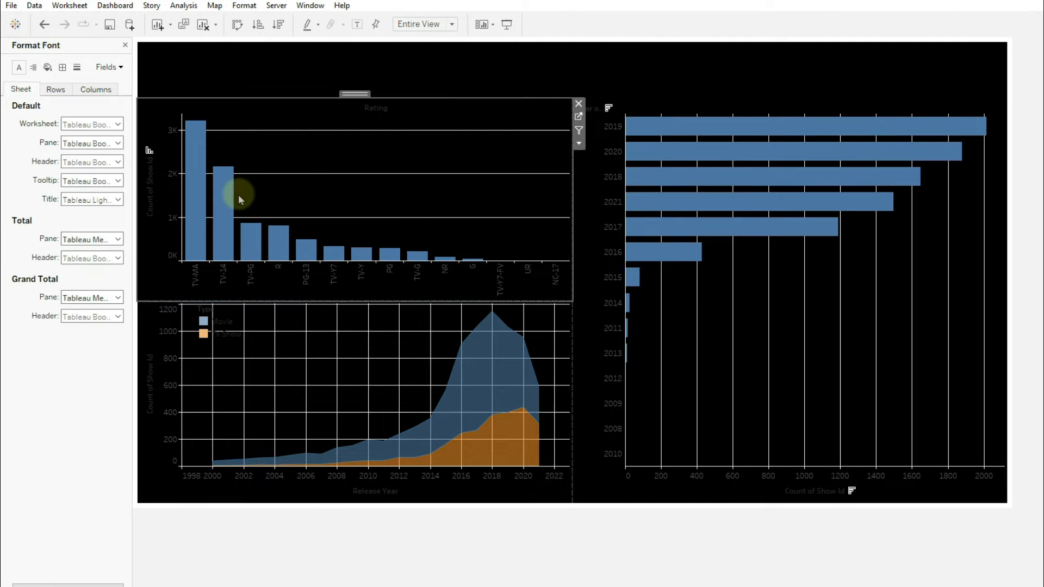
click(63, 69)
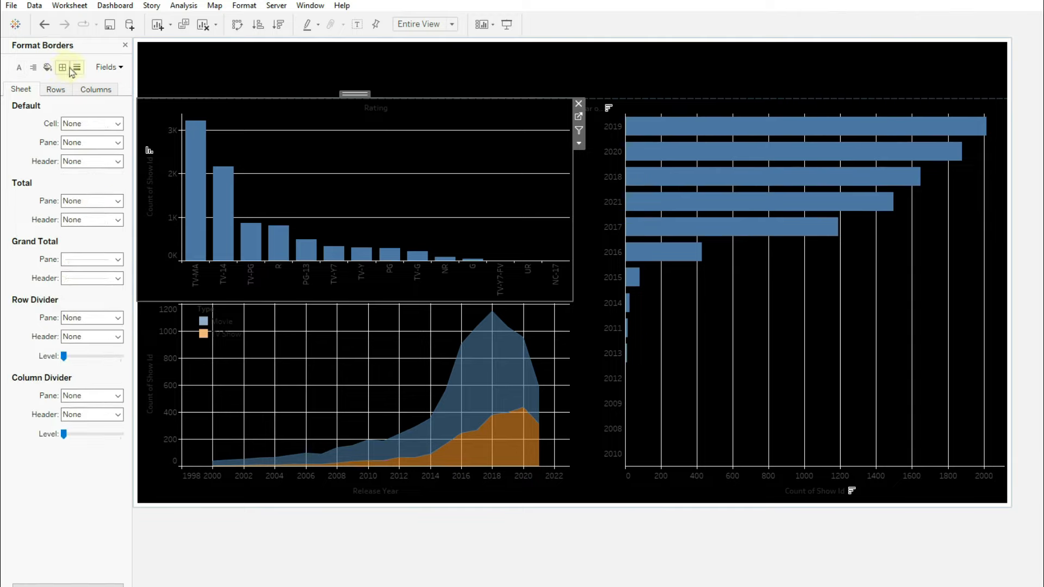
click(77, 68)
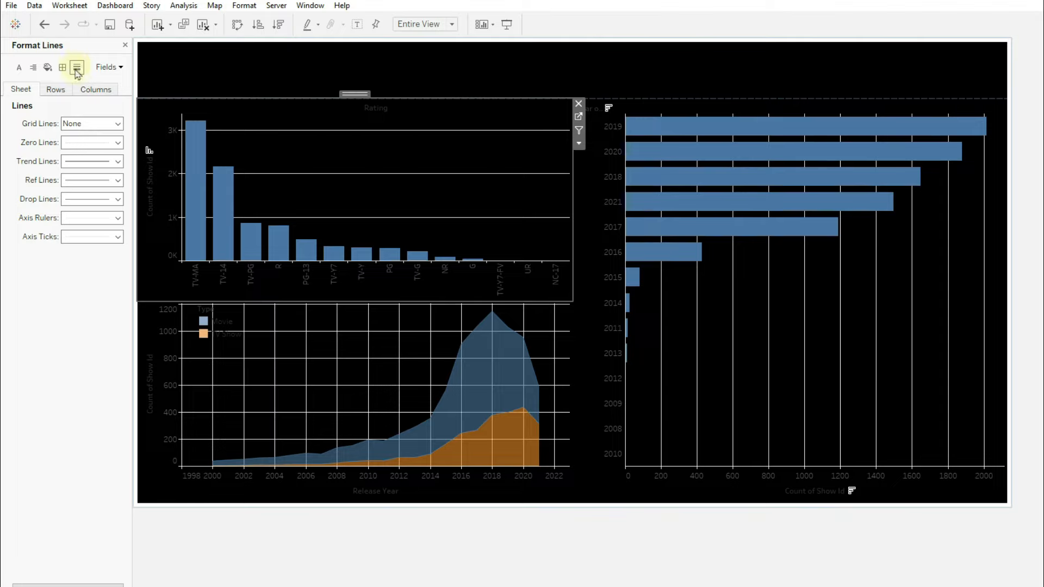
click(56, 90)
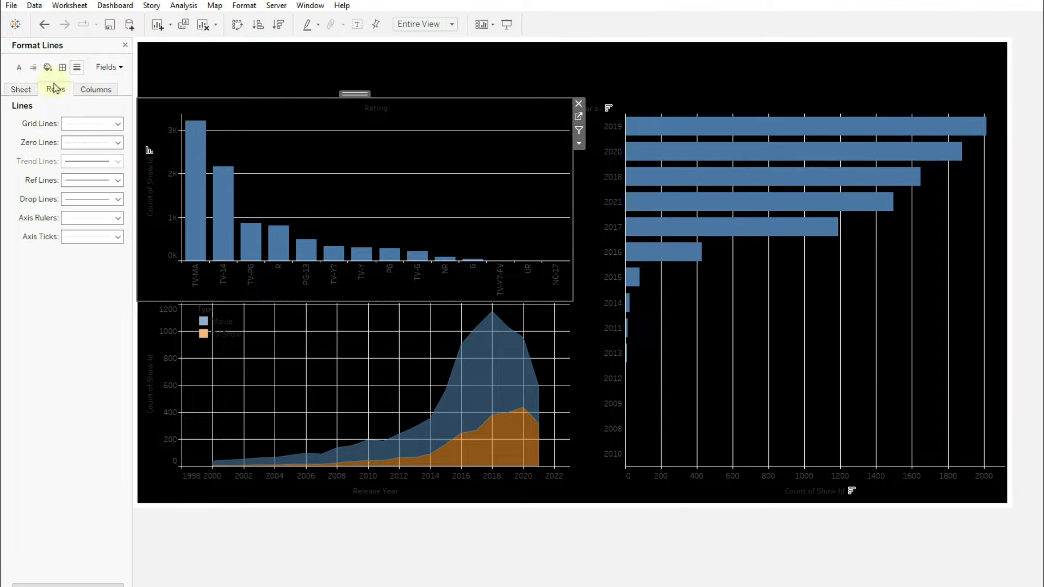
click(90, 124)
click(106, 140)
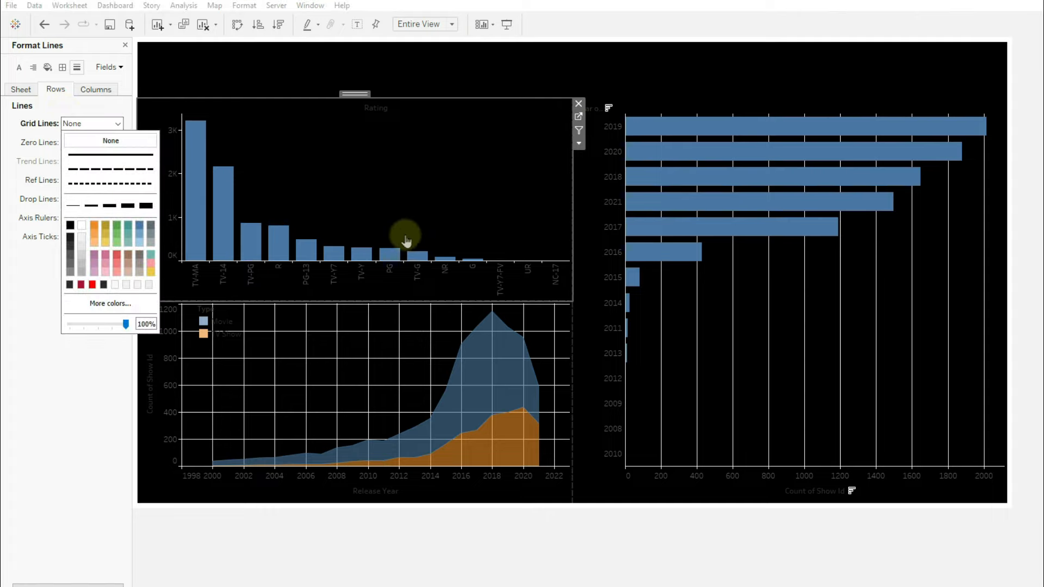
click(405, 239)
- Set the year bar chart's column grid lines to None
click(828, 321)
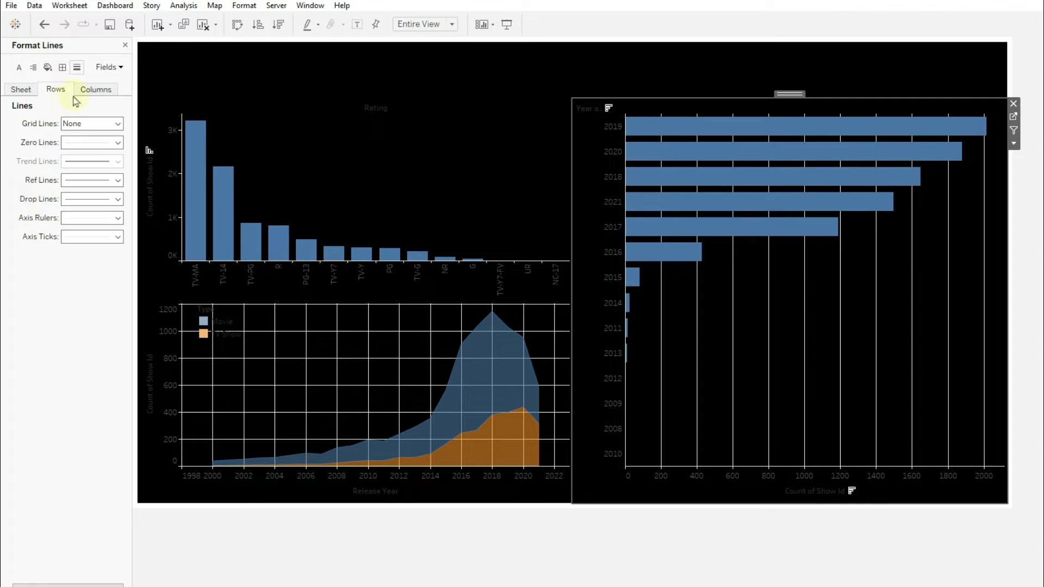
click(89, 90)
click(75, 125)
click(82, 141)
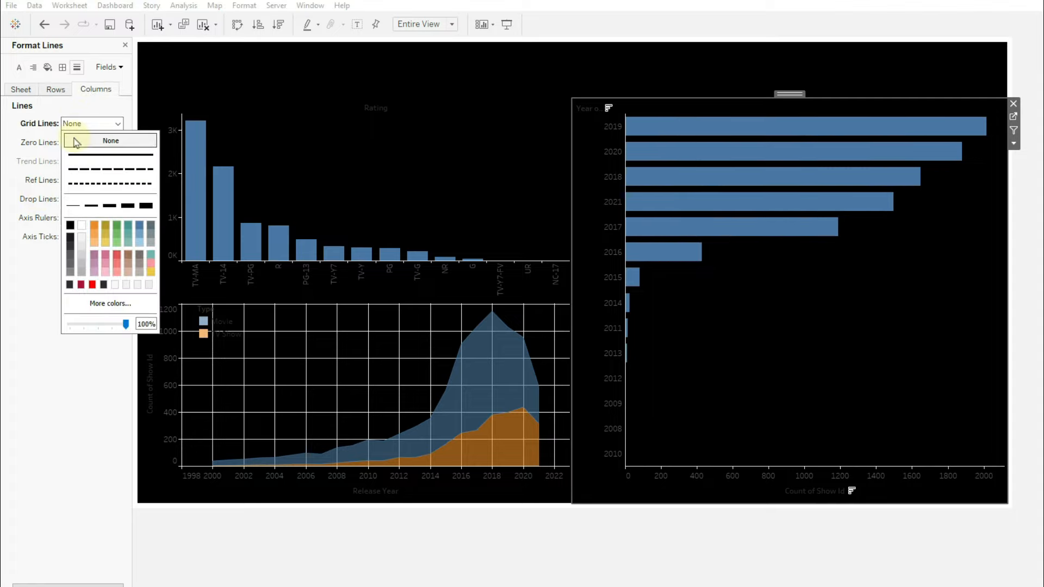
click(92, 91)
- Set the area chart's sheet grid lines to None
click(380, 311)
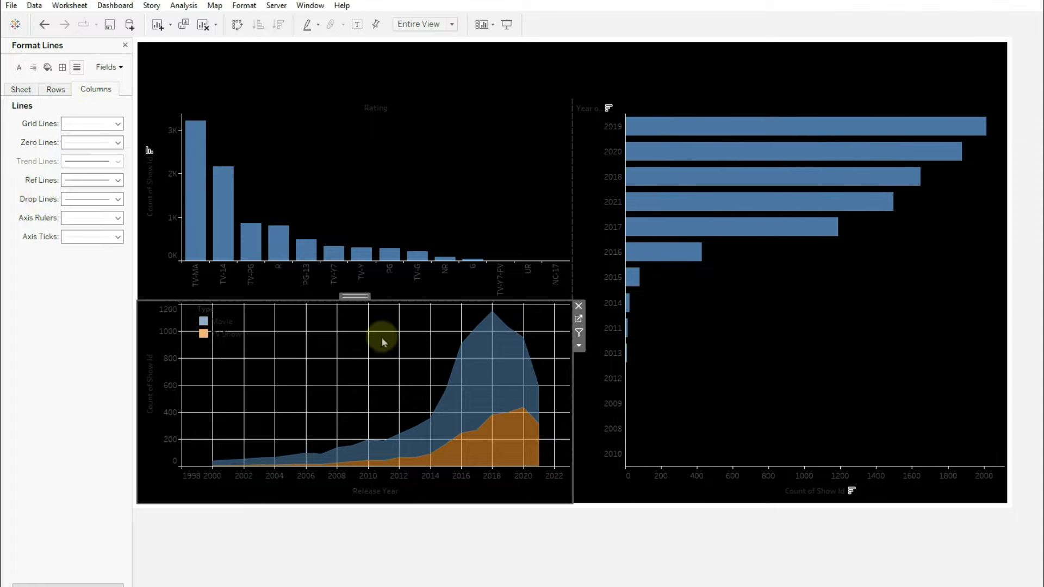
click(21, 92)
click(69, 92)
click(93, 90)
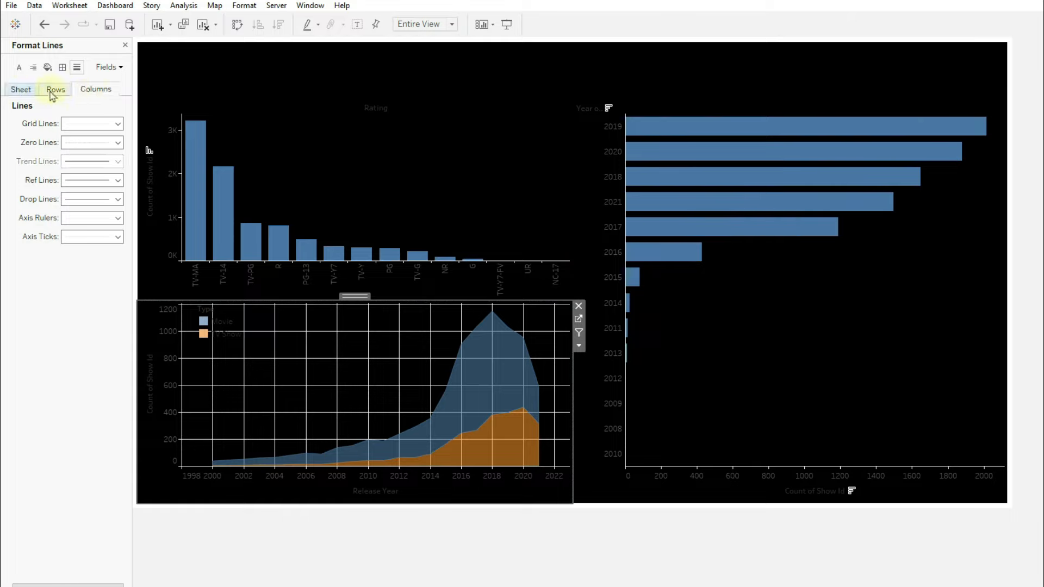
click(21, 90)
click(100, 125)
click(99, 142)
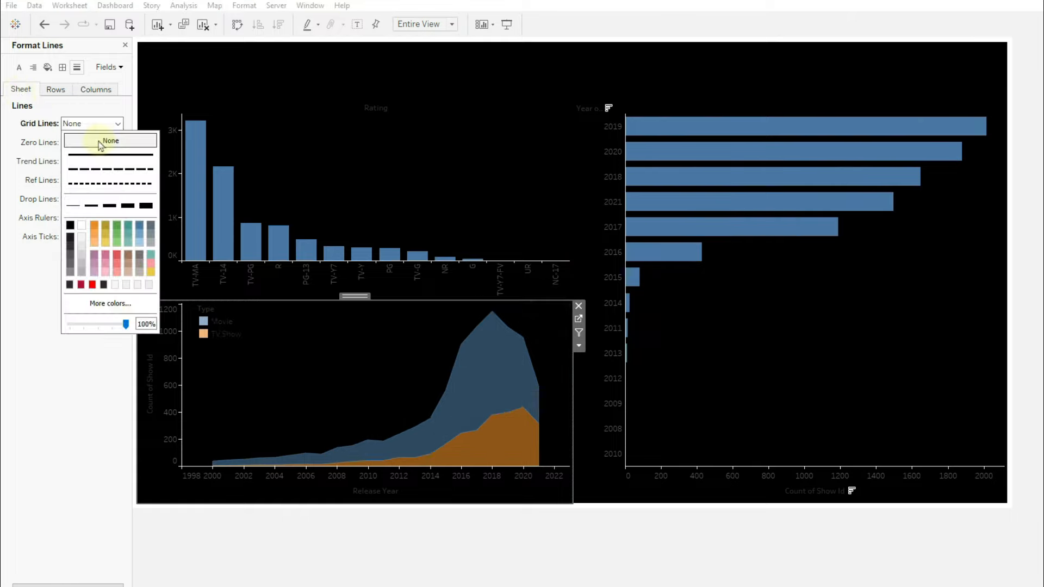
- Hide the Rating field label for columns and close the Format pane
click(879, 381)
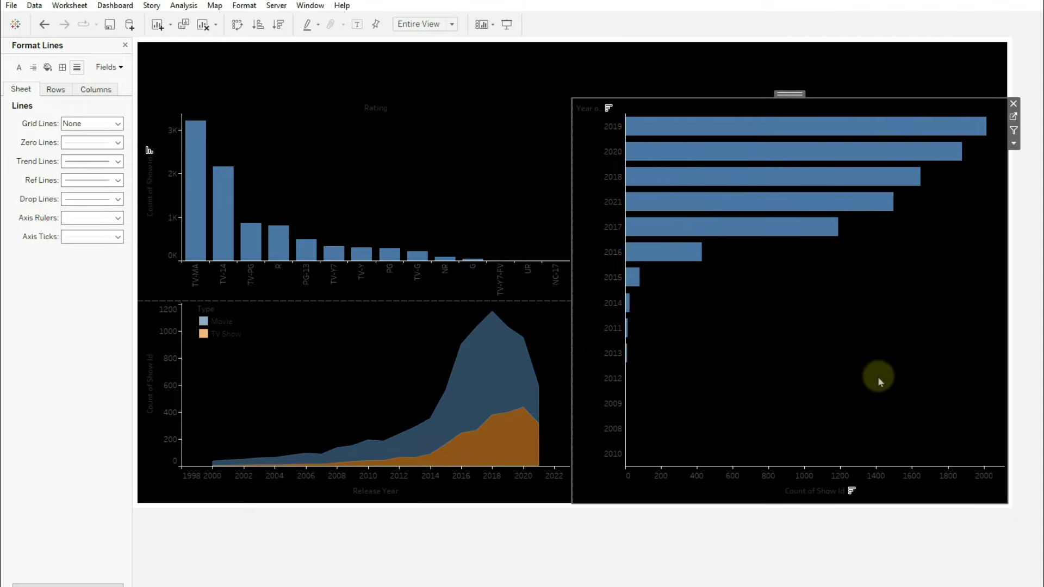
right_click(375, 109)
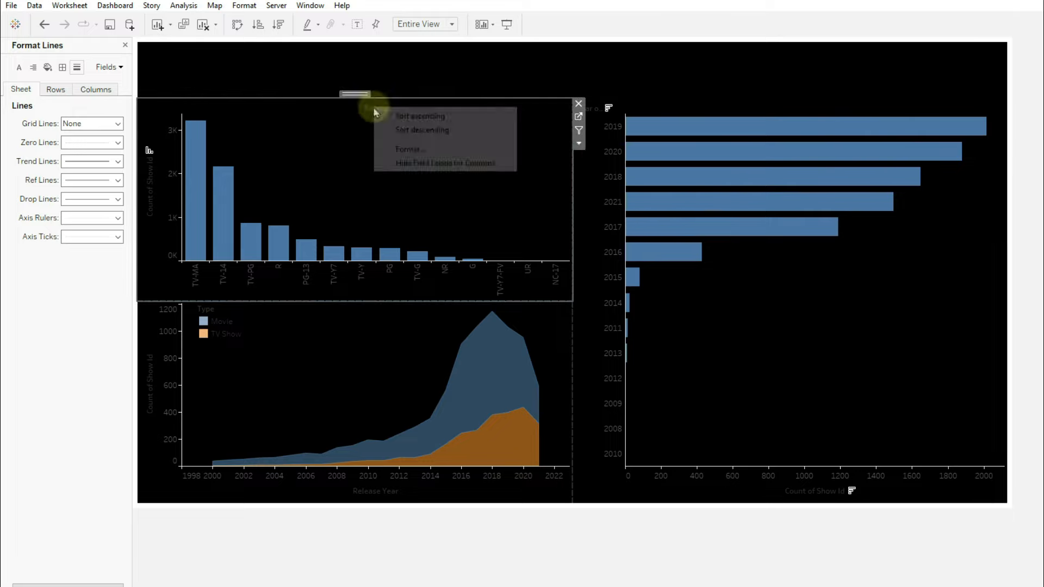
click(418, 162)
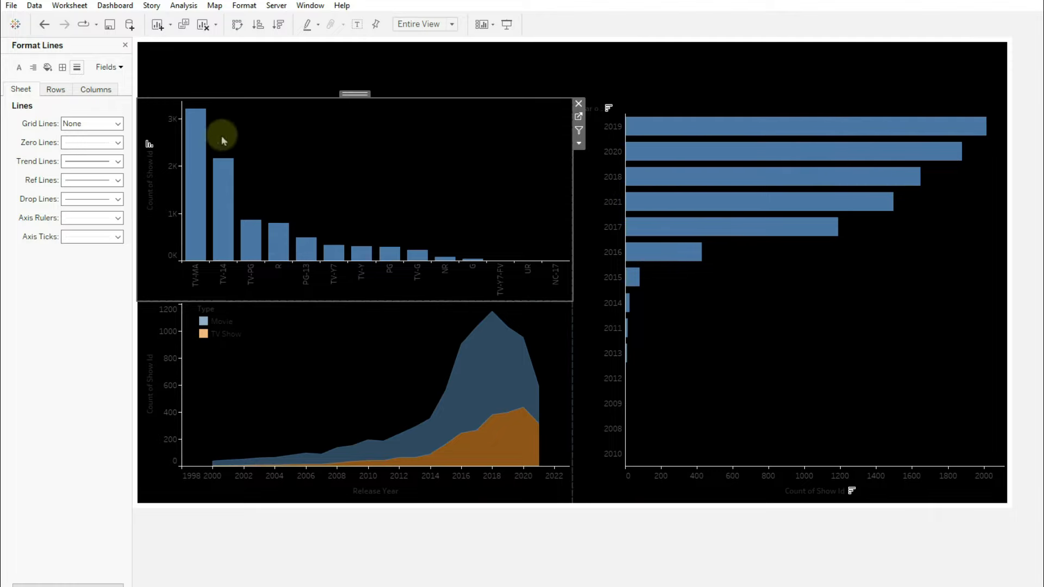
click(126, 45)
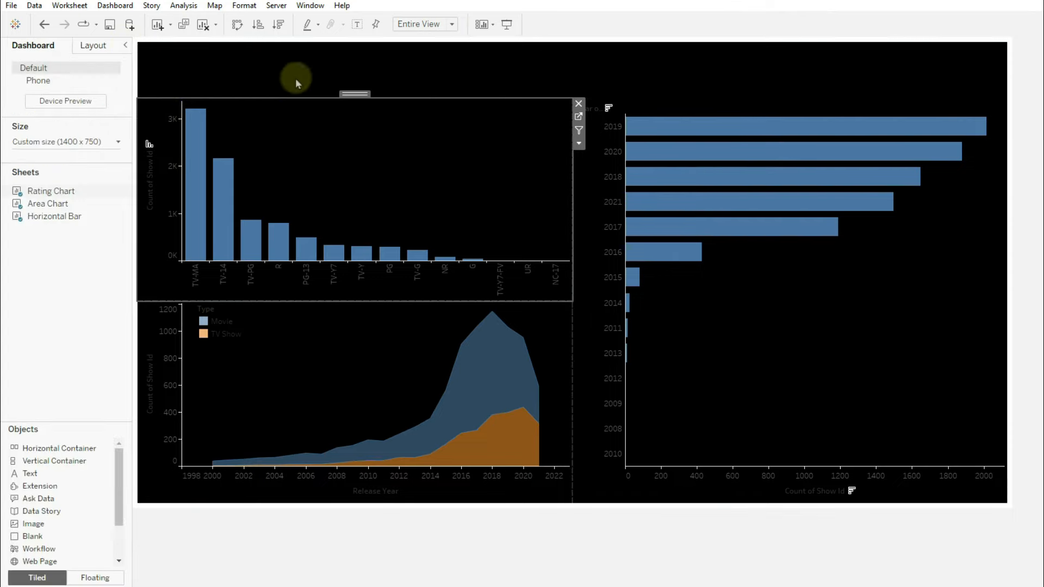
click(244, 6)
- Make the Rating chart's worksheet font white
click(266, 44)
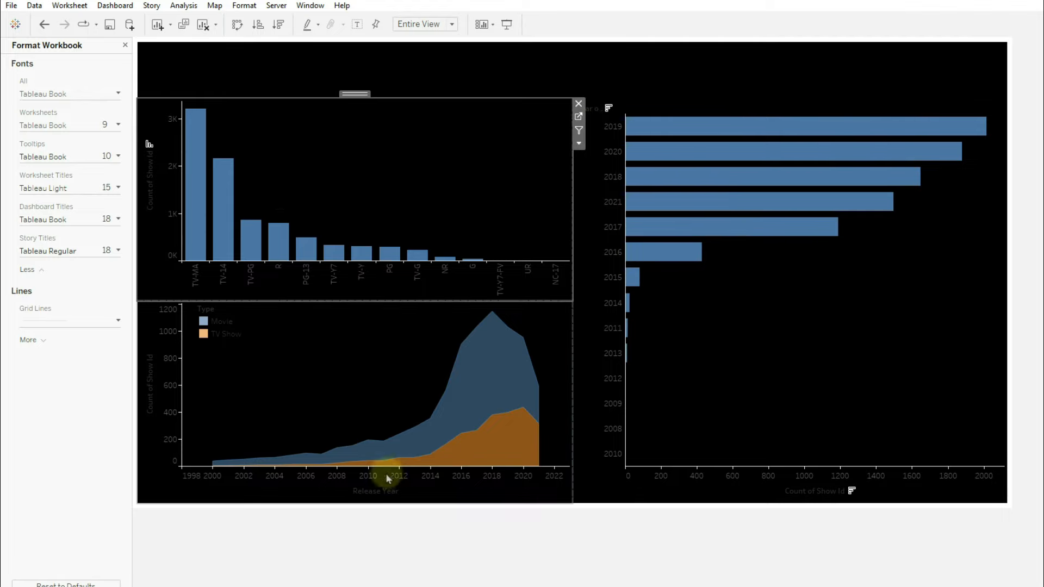
right_click(300, 148)
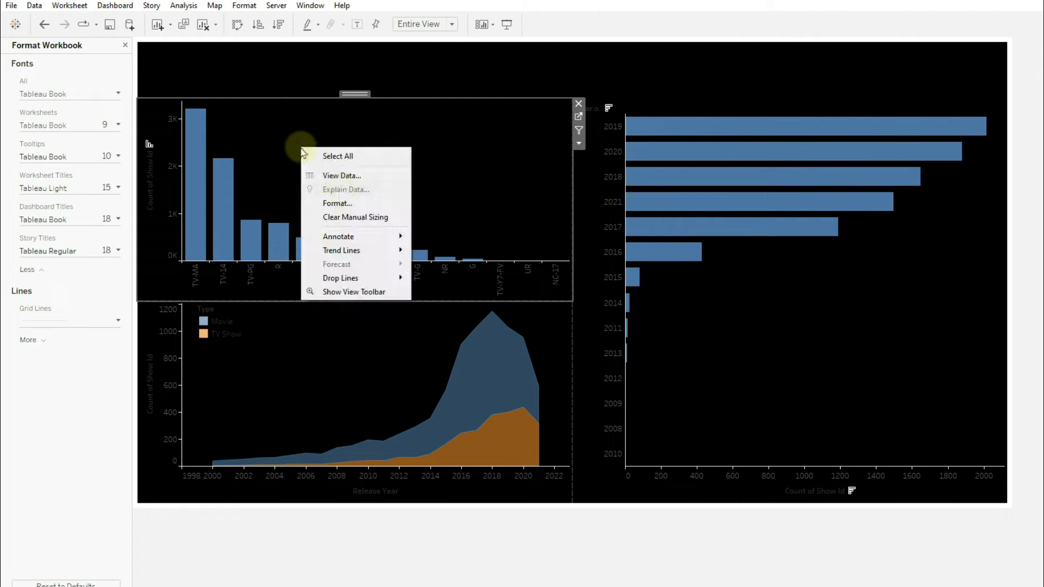
click(337, 201)
click(73, 123)
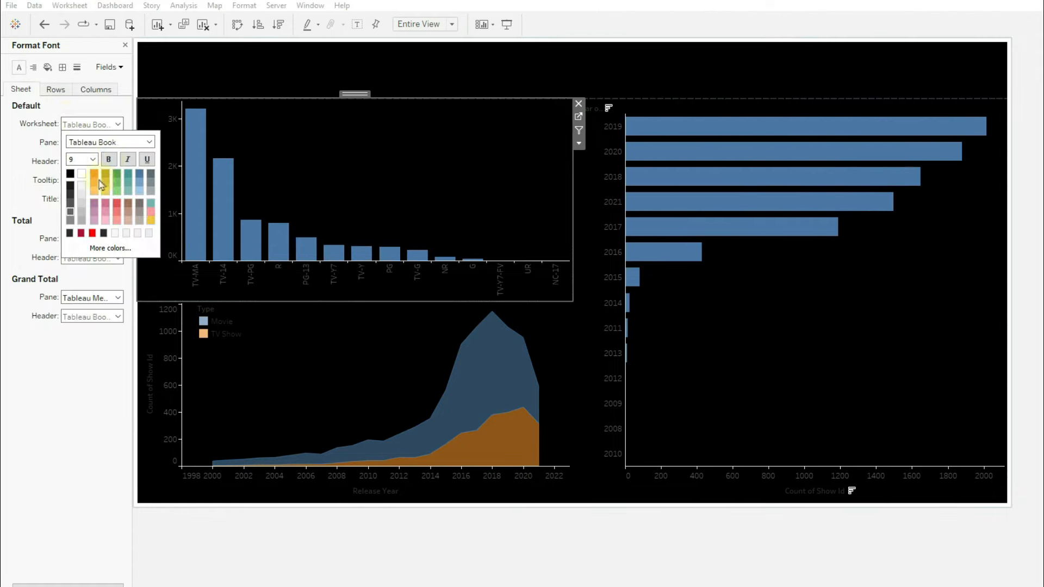
click(81, 174)
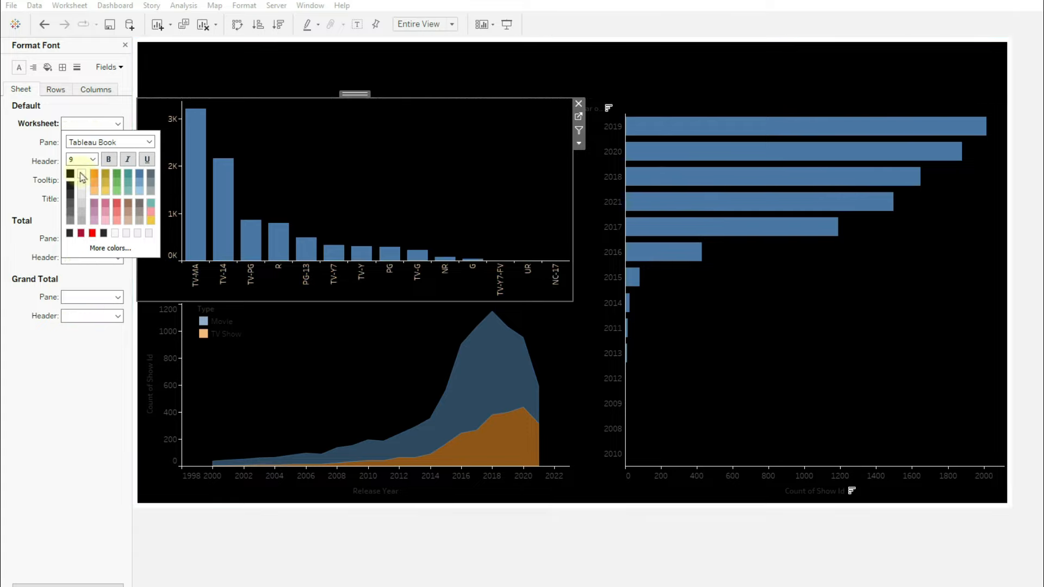
click(279, 175)
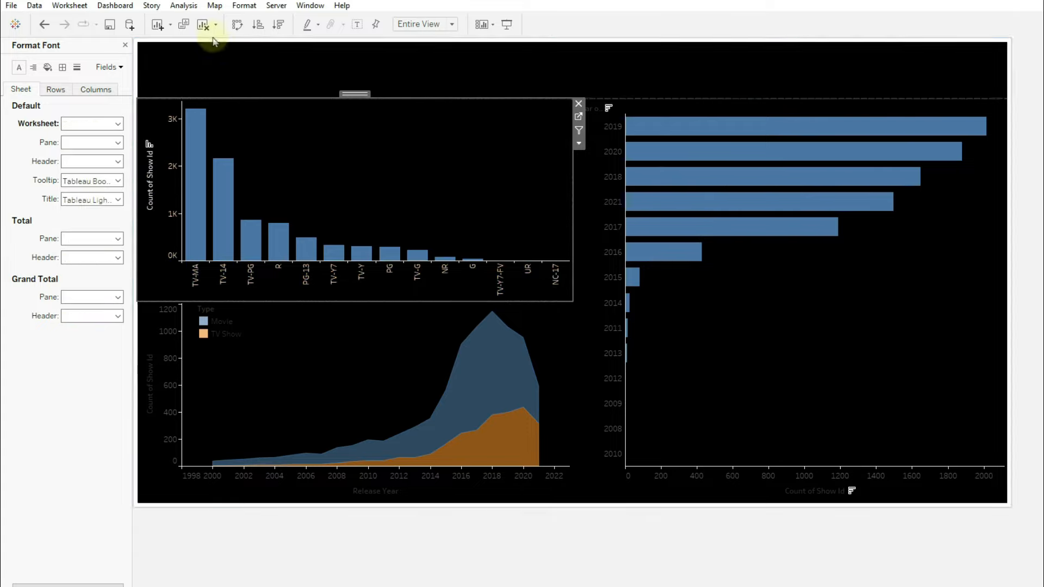
click(726, 353)
- In Format Workbook, set worksheet text to a light colour at size 11
click(245, 6)
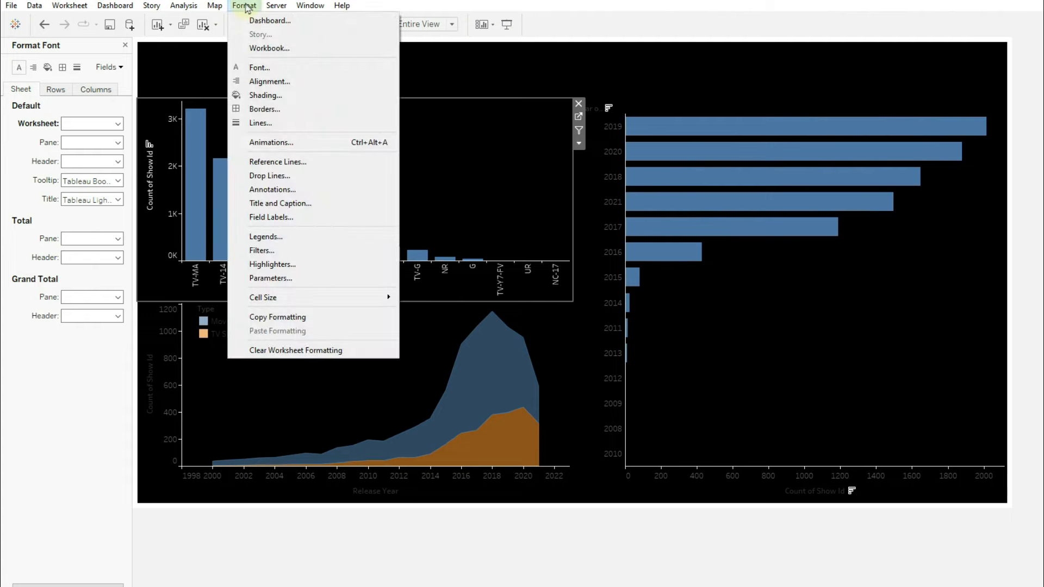
click(260, 48)
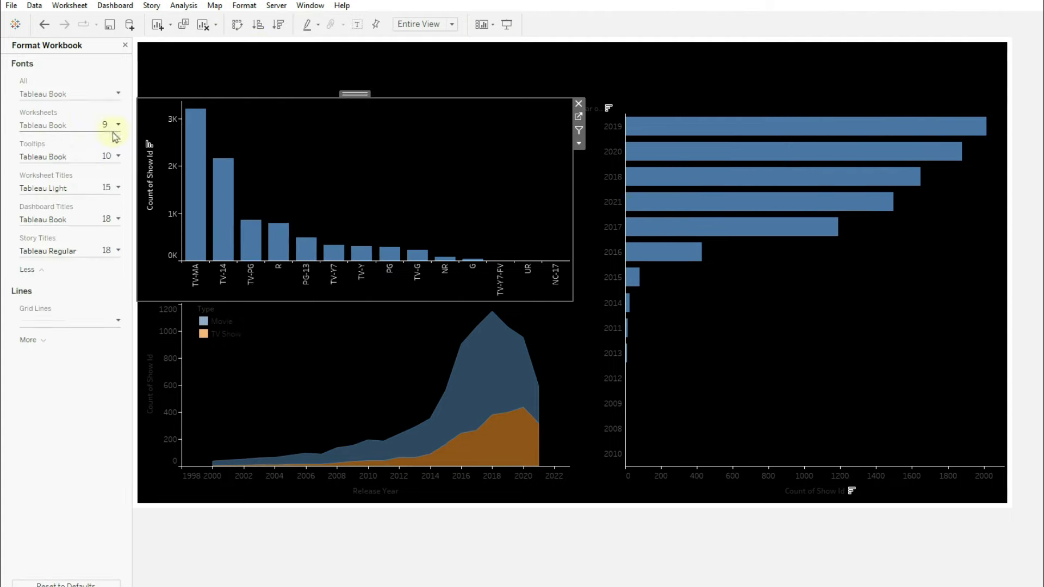
click(55, 126)
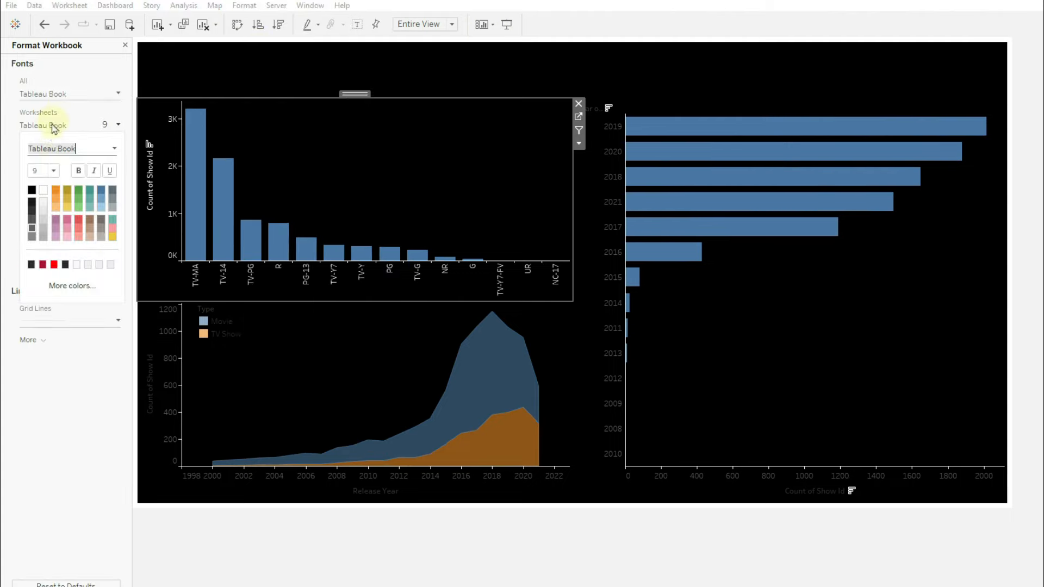
click(43, 203)
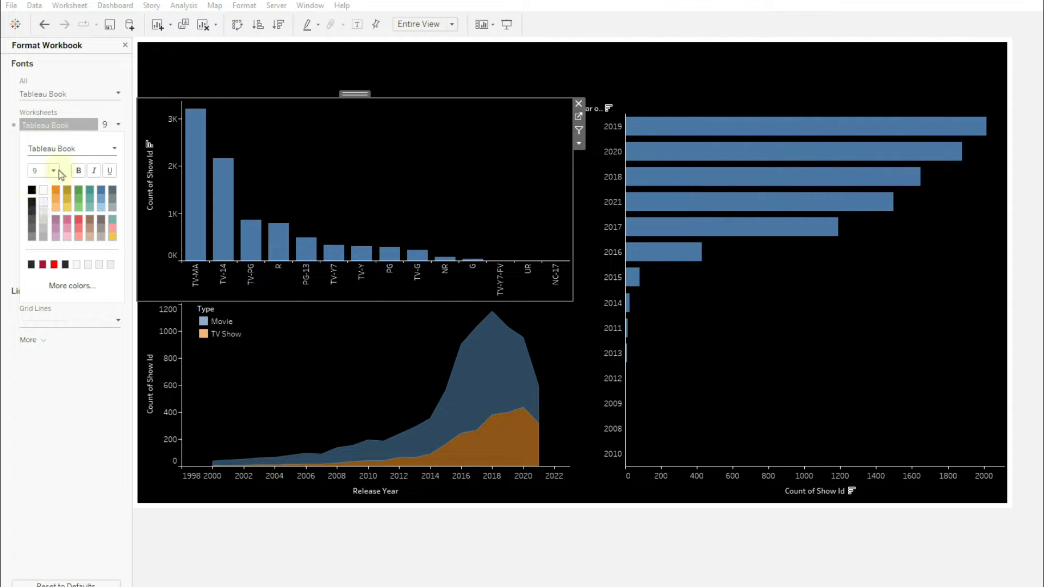
click(54, 171)
click(47, 217)
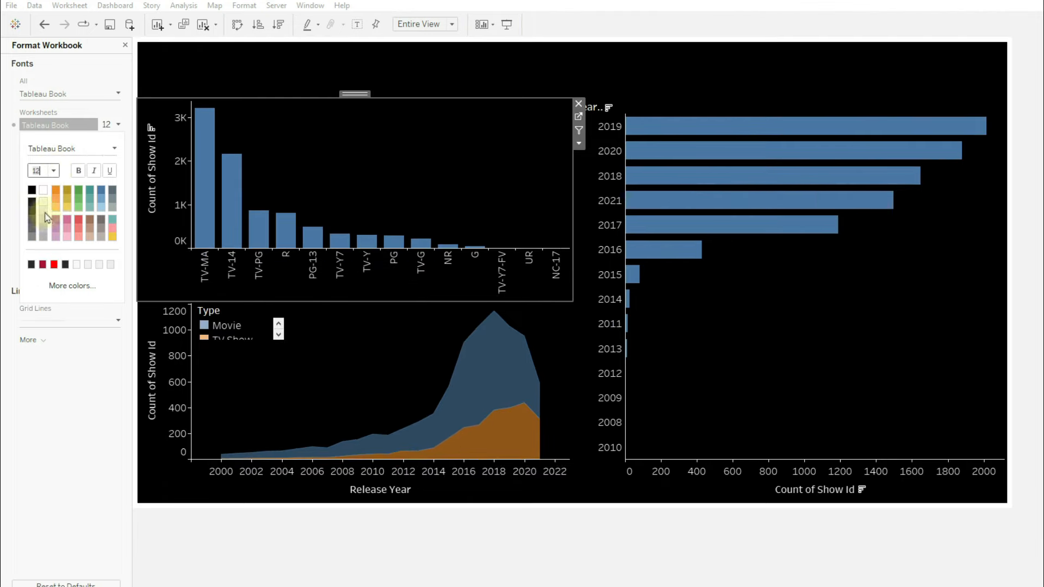
click(52, 173)
click(43, 213)
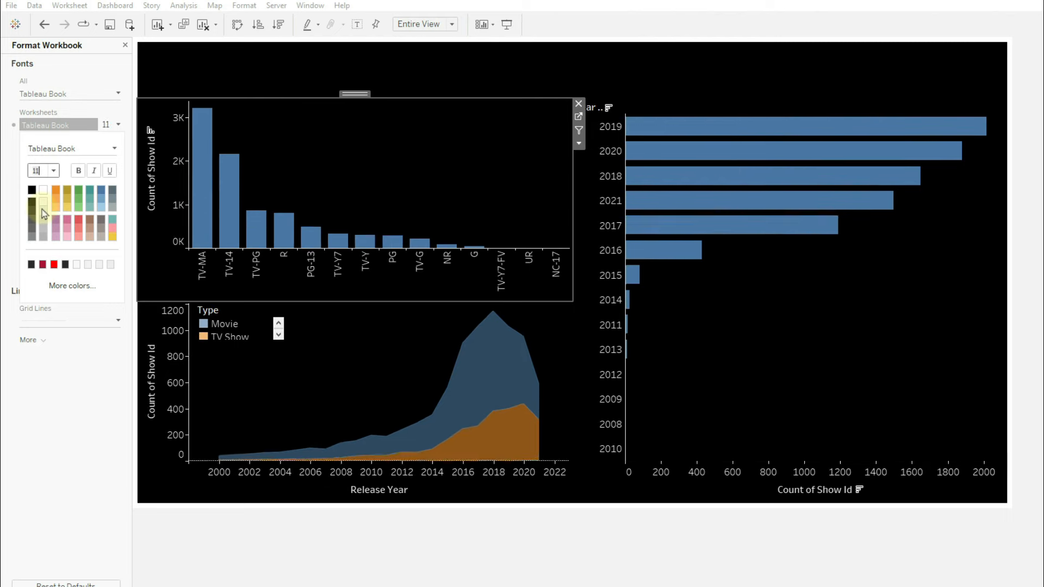
click(265, 181)
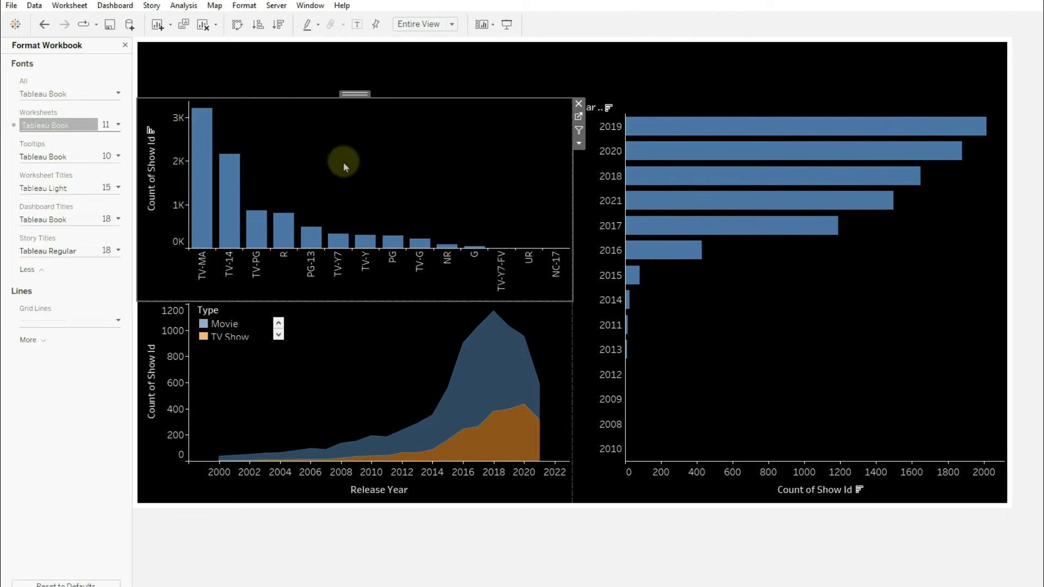
- Clear the 'Count of Show Id' axis title from the Rating bar chart
click(180, 334)
right_click(161, 181)
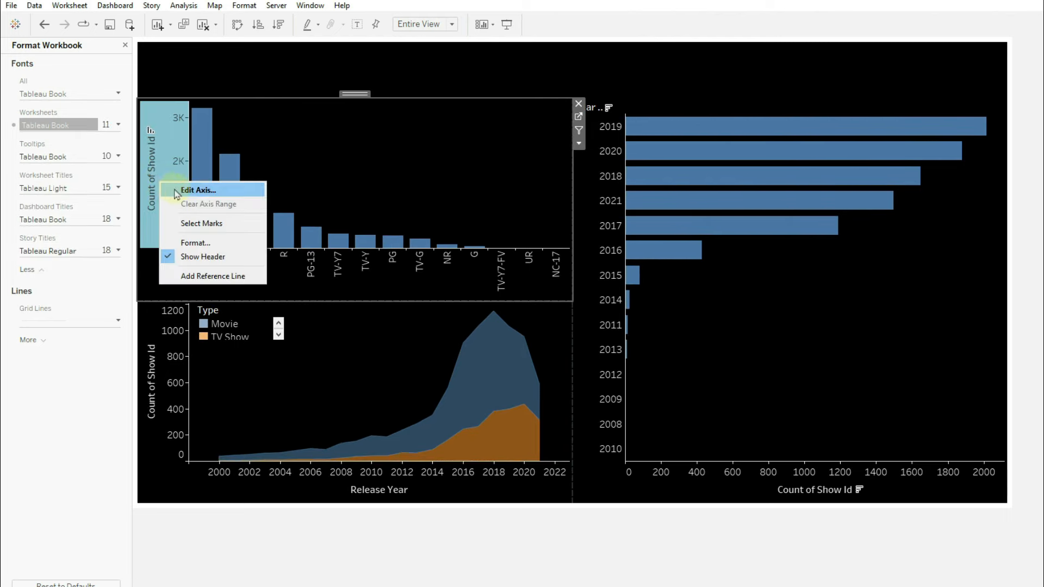
click(186, 190)
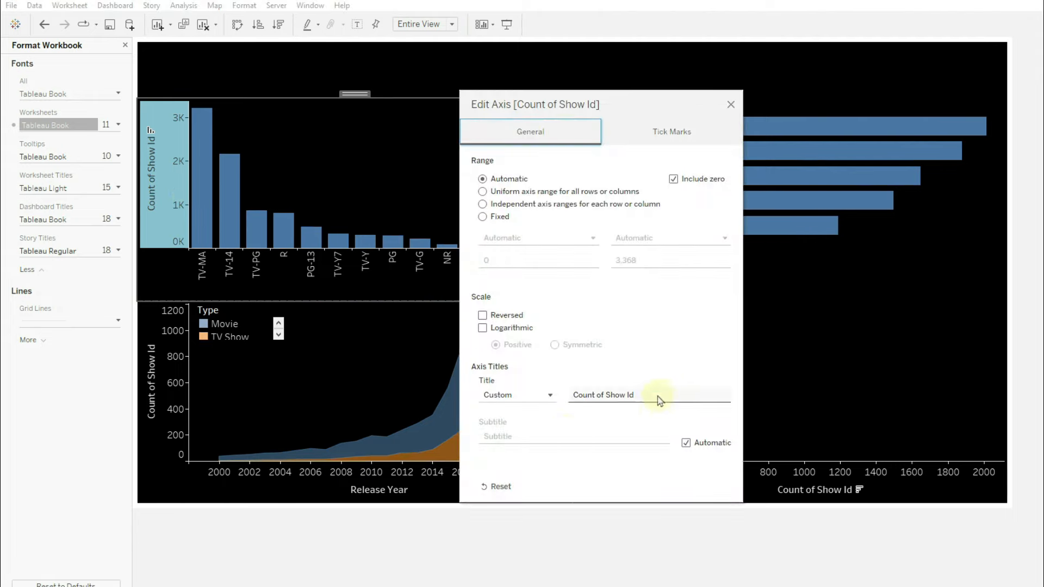
drag(659, 397, 457, 379)
key(BackSpace)
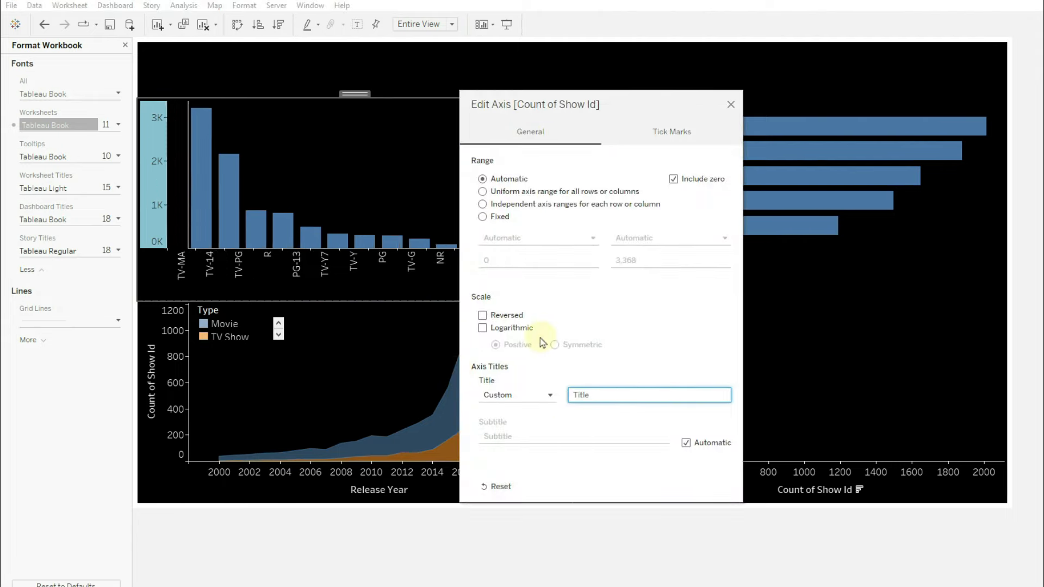
click(730, 105)
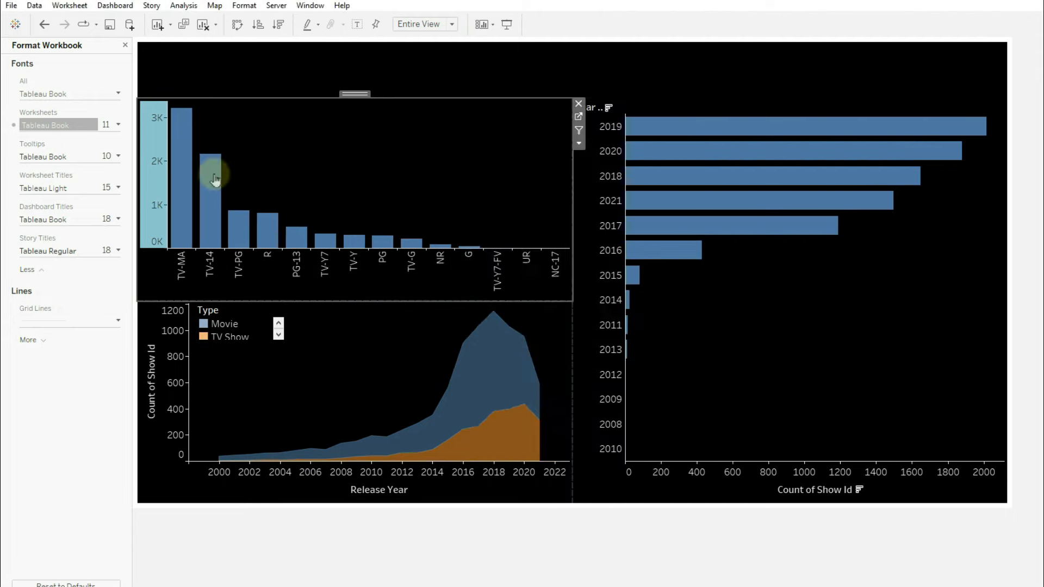
- Clear the area chart's axis title, then edit the Horizontal Bar chart's axis
right_click(183, 376)
click(199, 379)
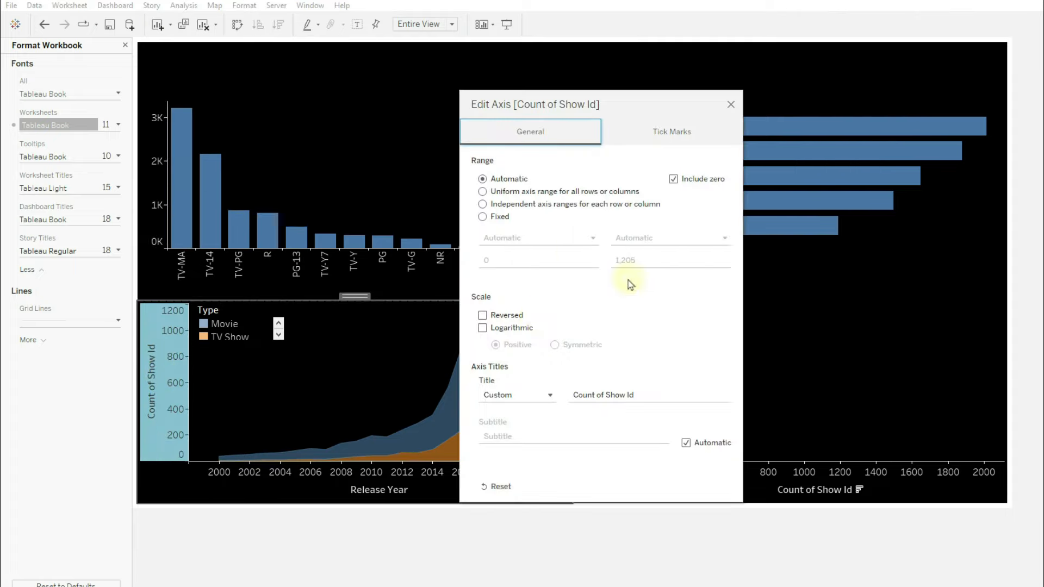
click(647, 395)
key(BackSpace)
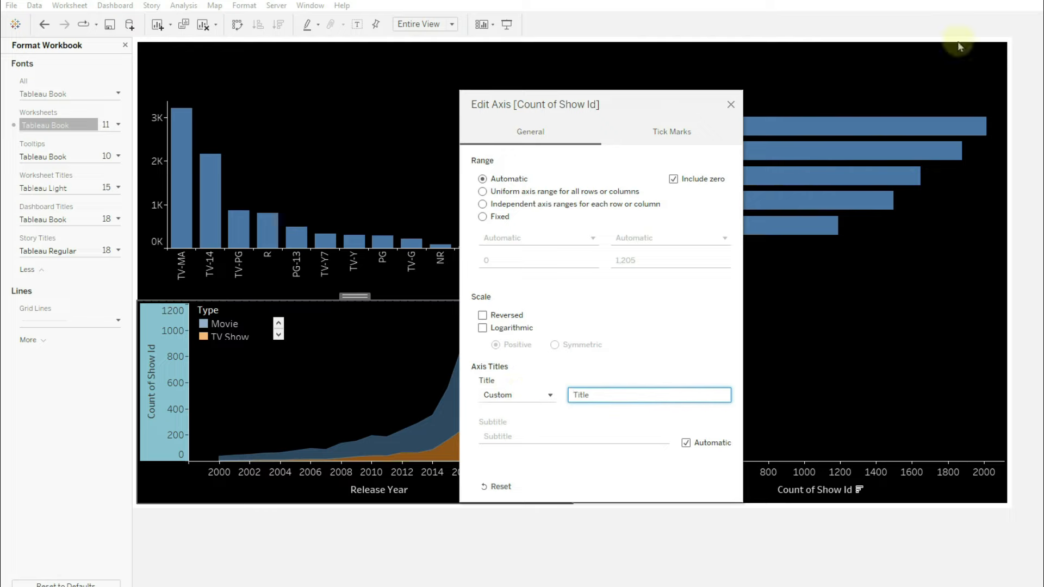
click(731, 104)
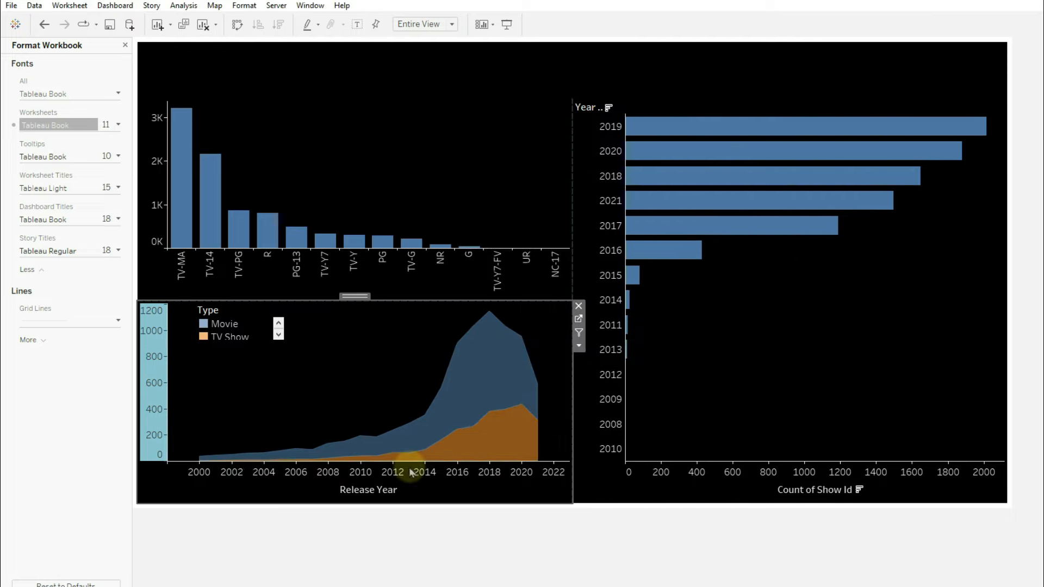
right_click(797, 489)
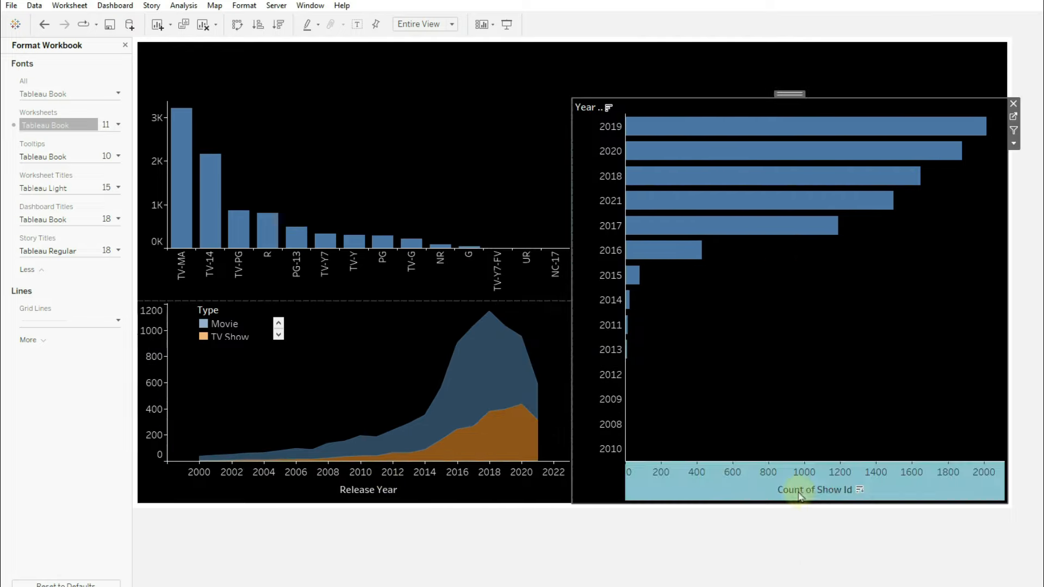
click(829, 498)
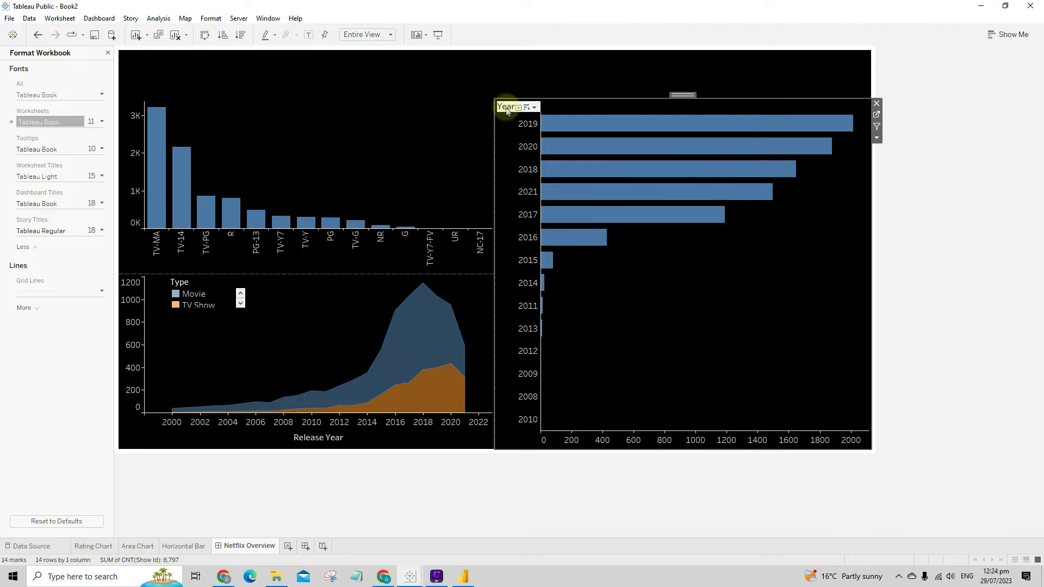
- Hide the Year field label for rows and go to the Horizontal Bar worksheet
right_click(587, 108)
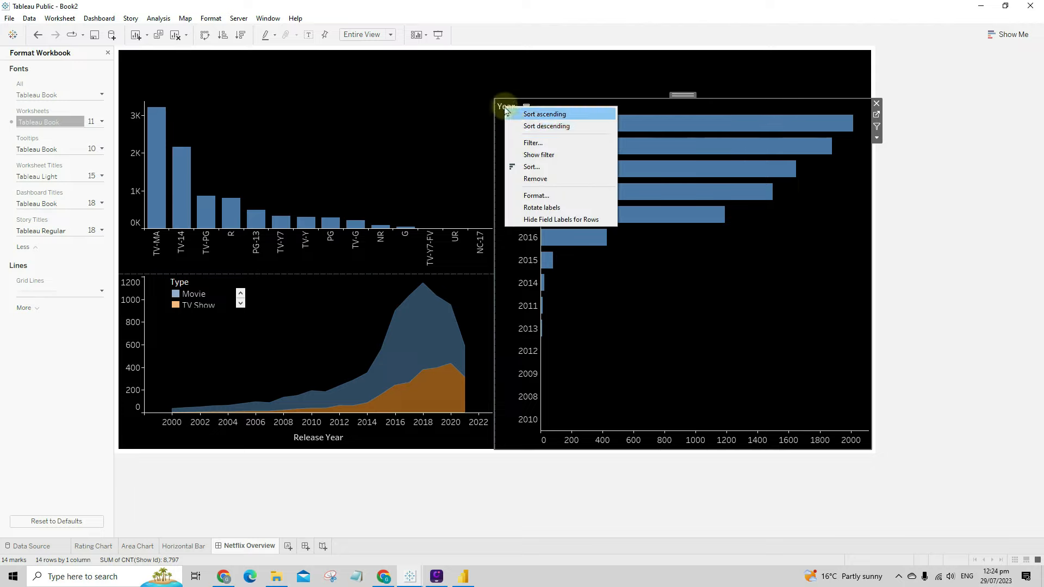
click(550, 219)
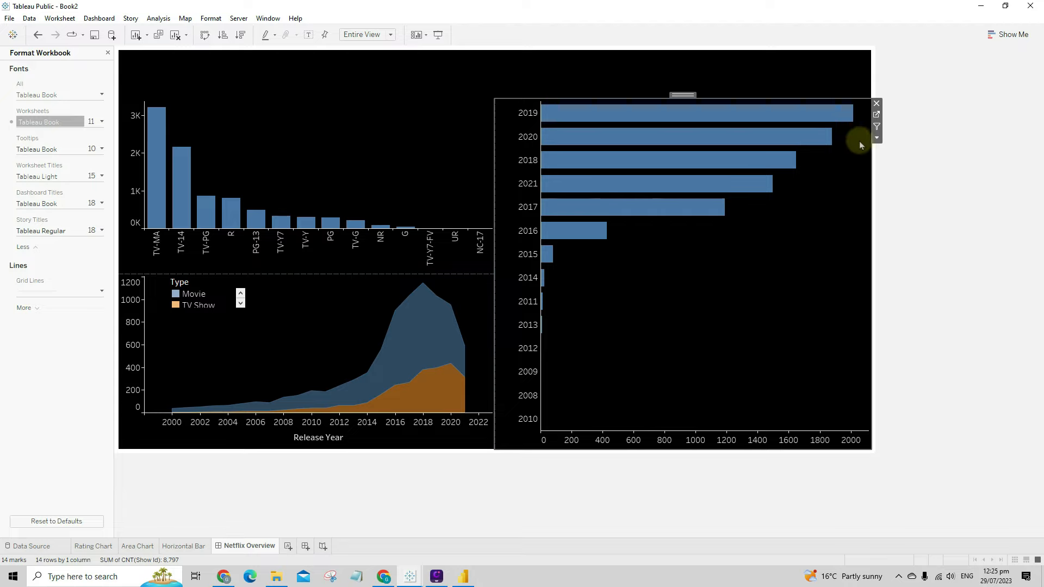
click(876, 138)
click(890, 151)
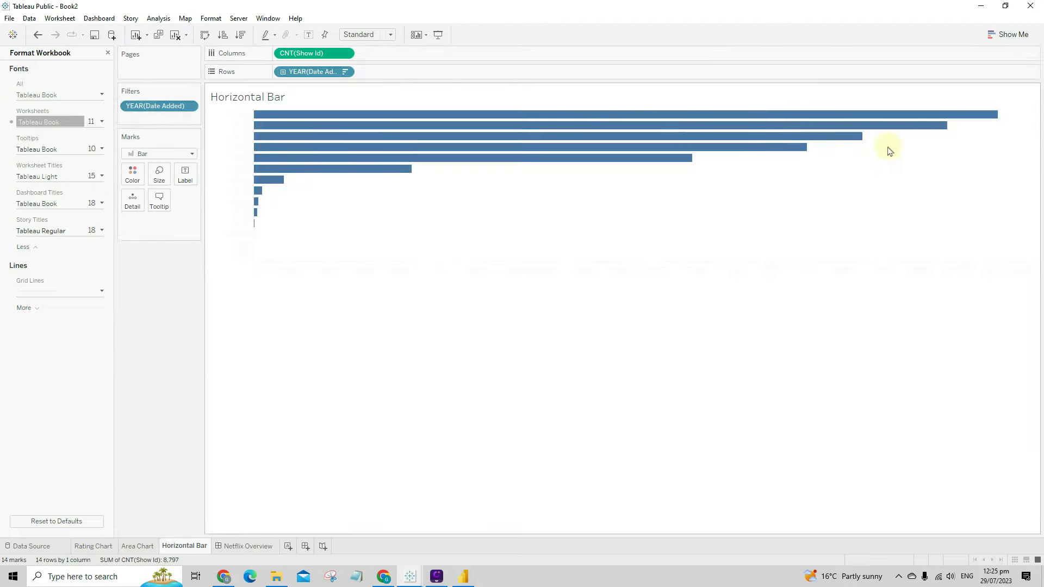
- Label the bars with CNT(Show Id) by dropping Show Id onto Label
click(108, 54)
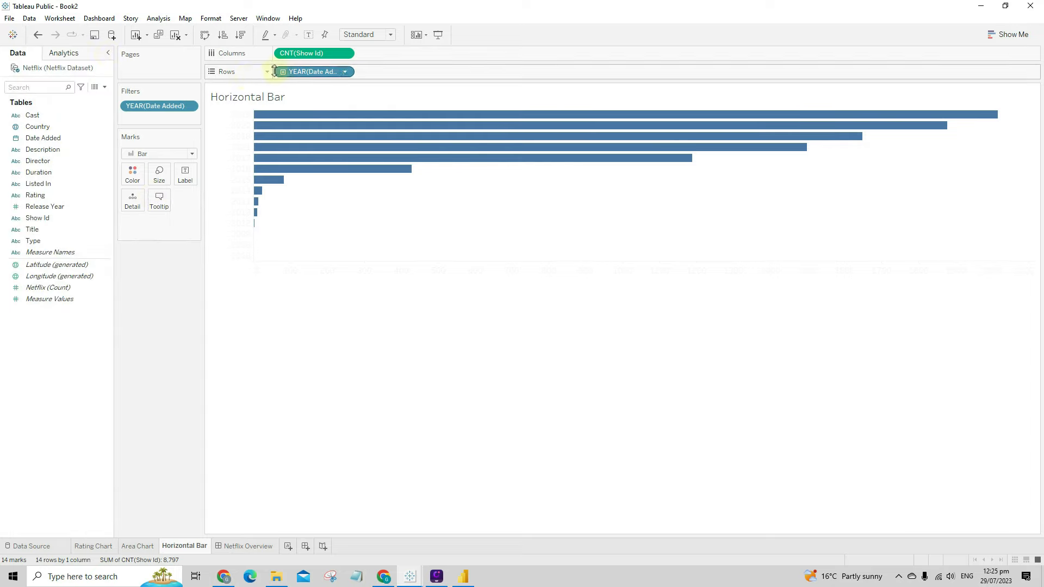
click(57, 219)
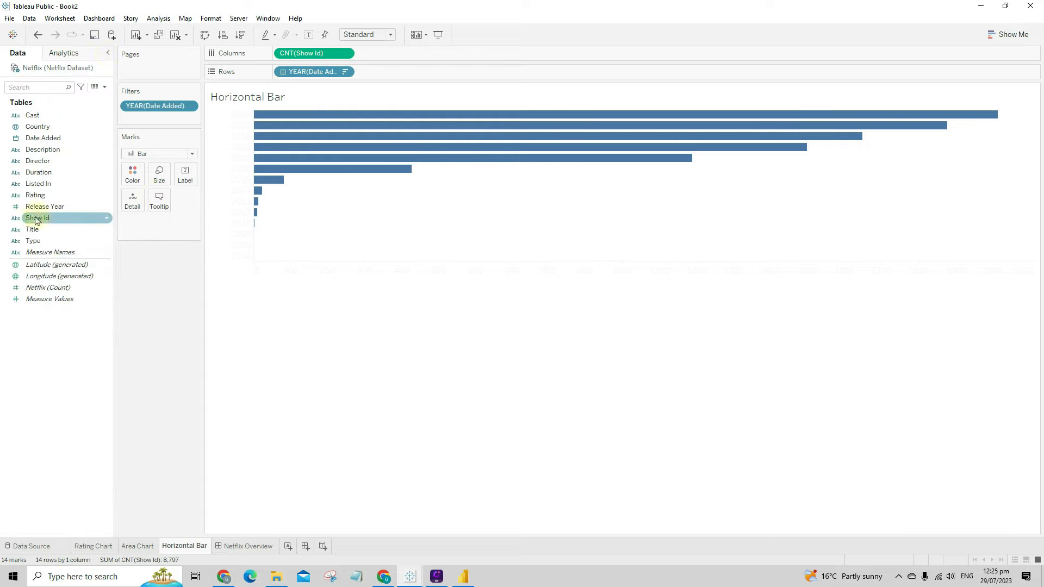
drag(36, 220, 180, 182)
click(484, 289)
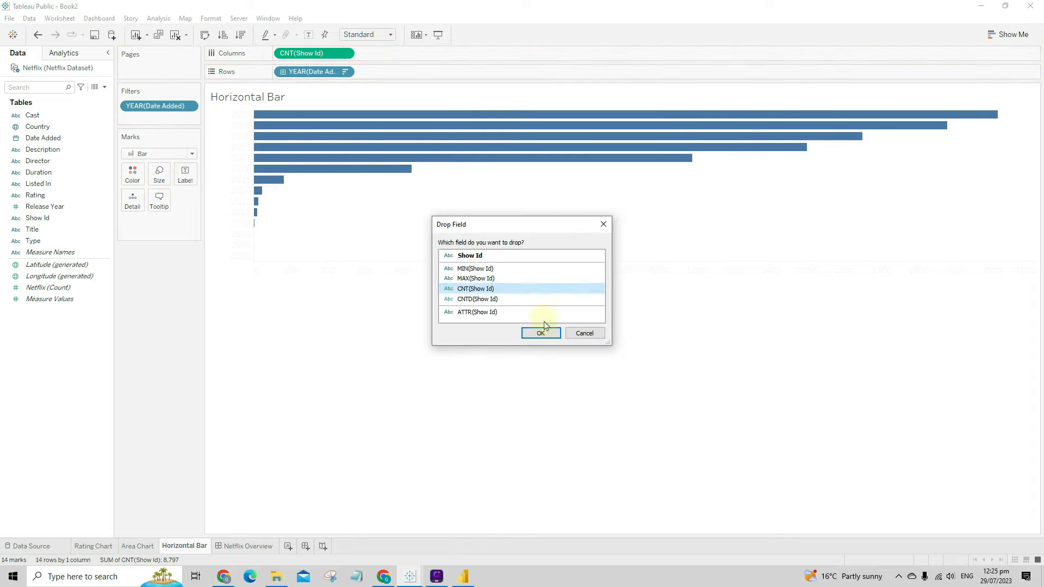
click(542, 332)
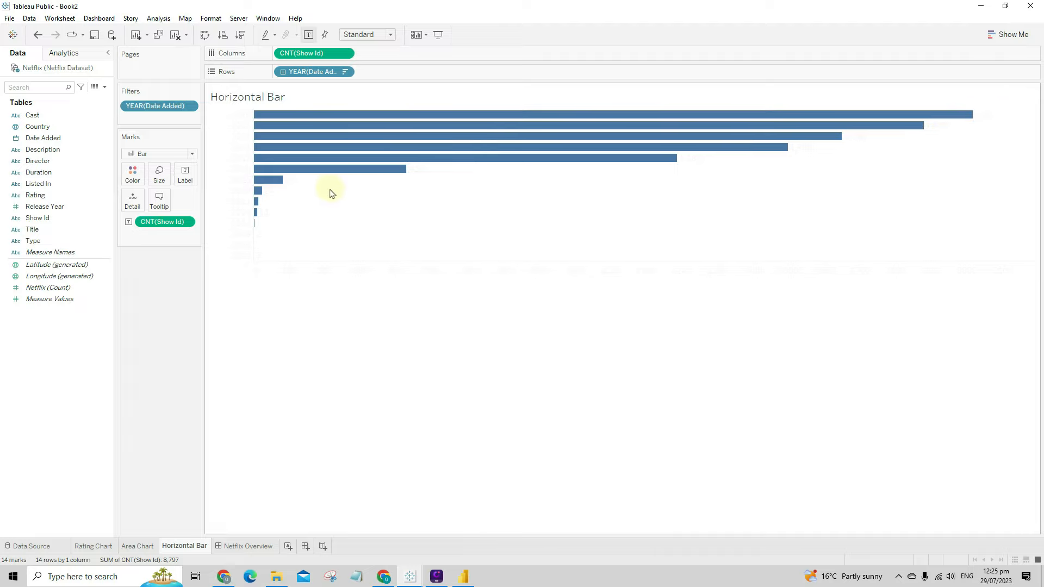
- Left-align the bar labels and set their font size to 9
mouse_move(272, 197)
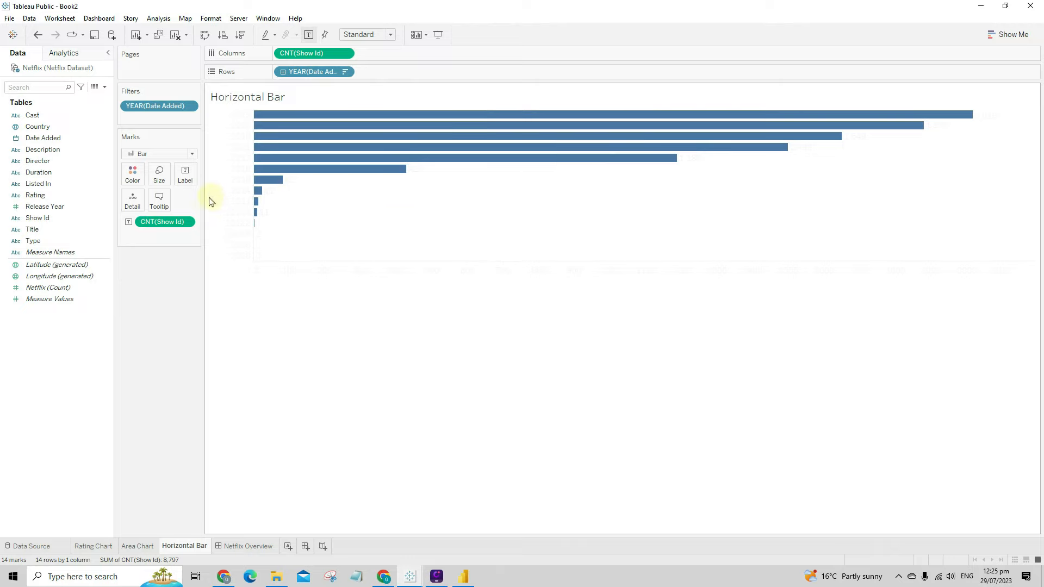
click(185, 176)
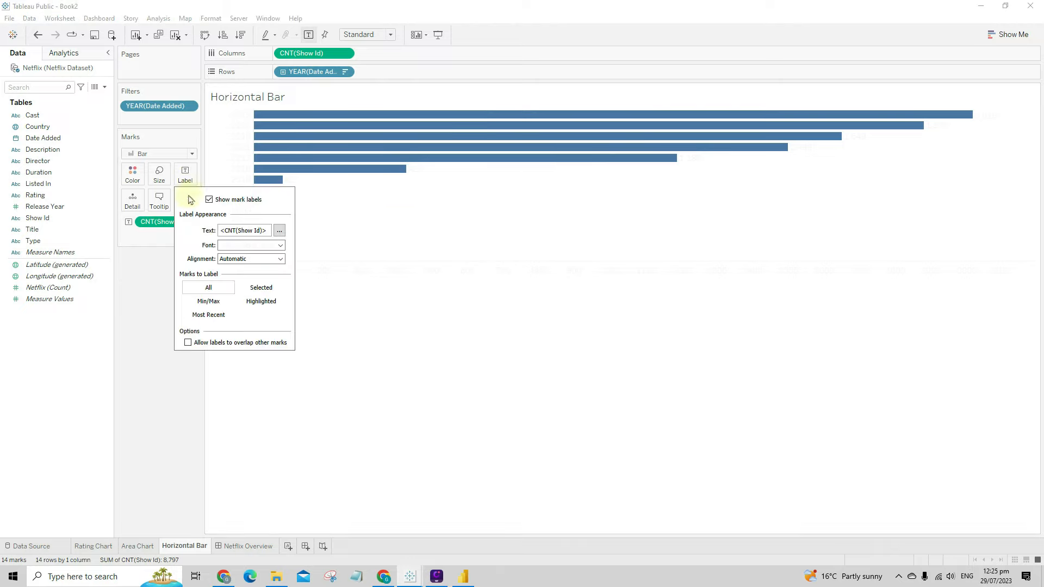
click(233, 259)
click(233, 302)
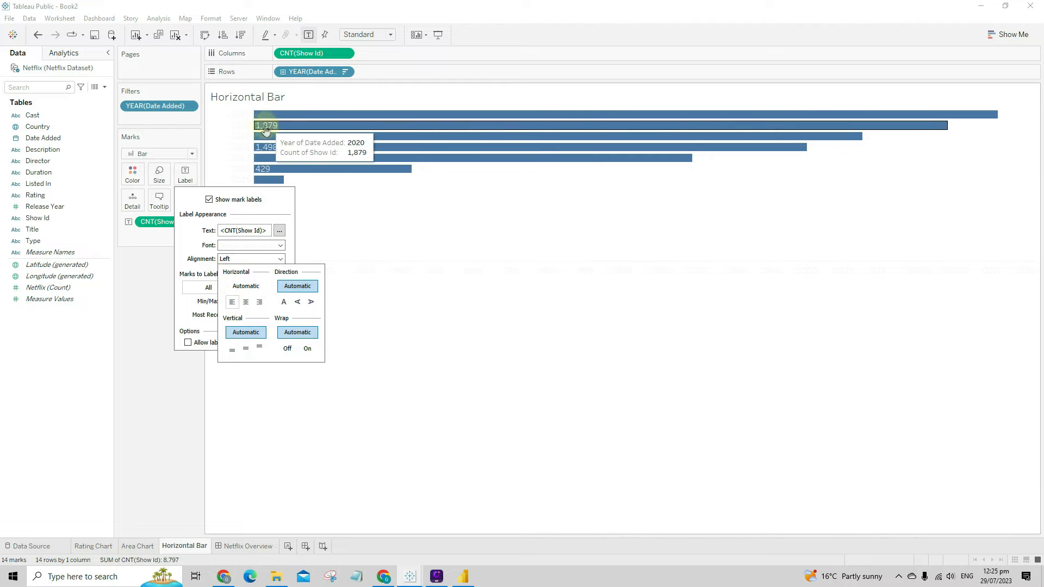
click(238, 247)
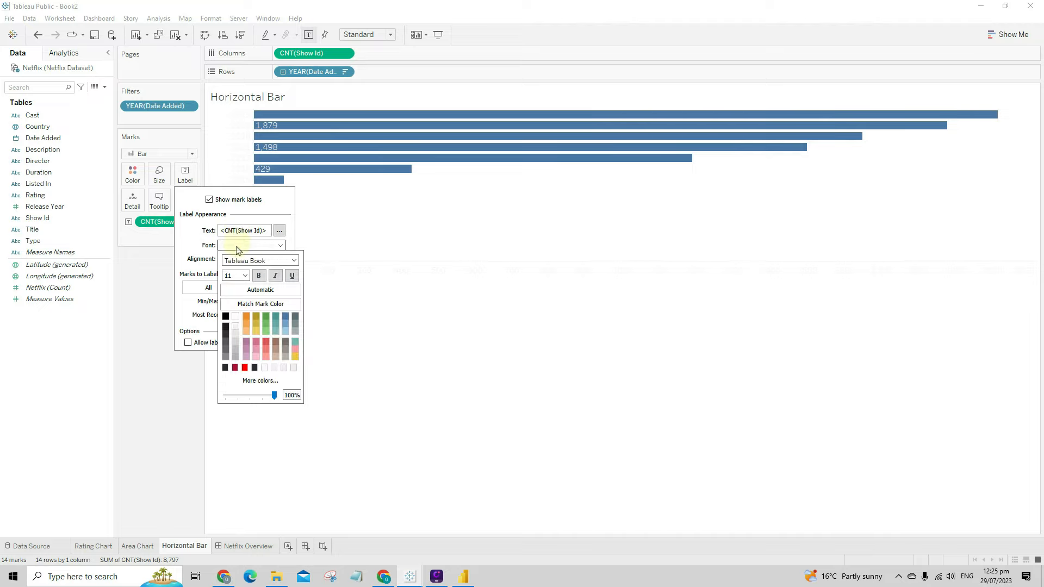
click(245, 275)
click(241, 294)
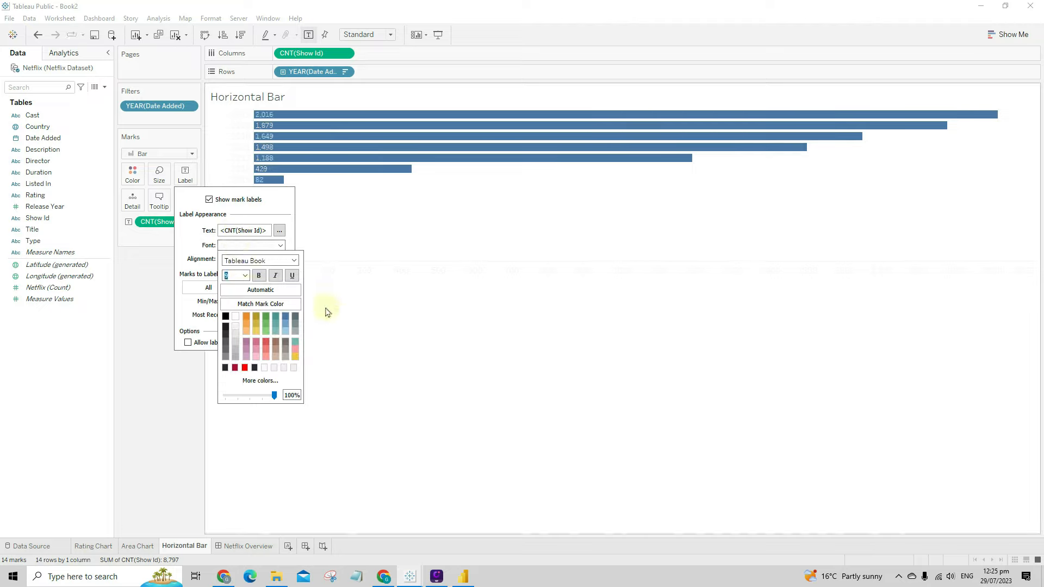
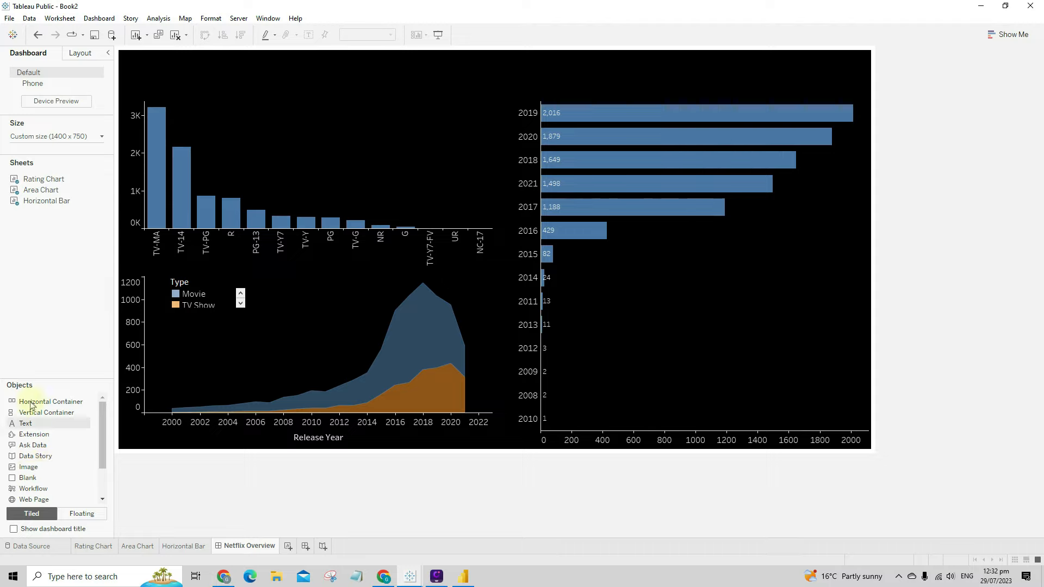
- Insert netflix-logo-png-2616.png as an image object across the dashboard's top
drag(29, 467, 227, 67)
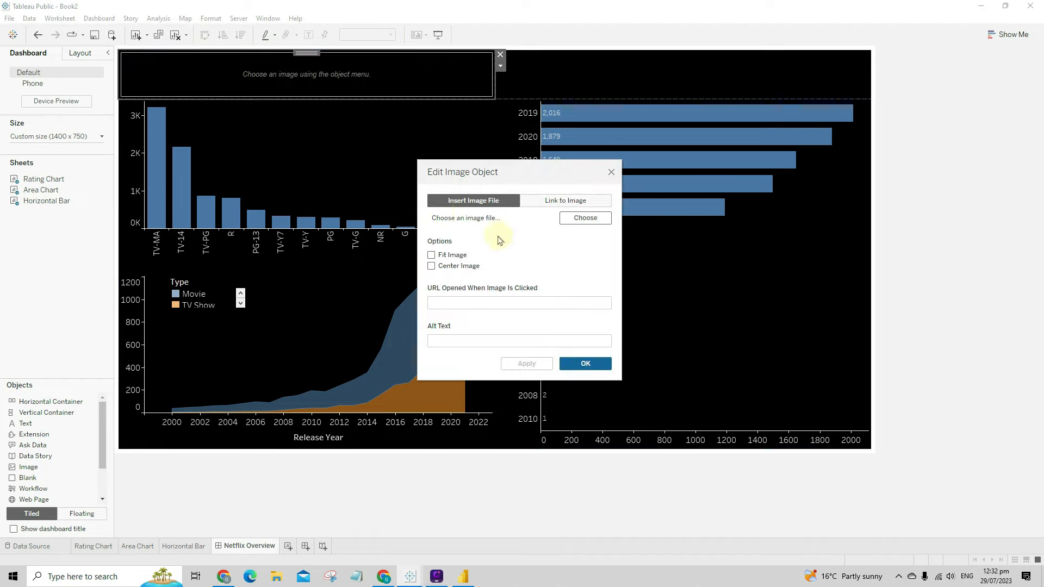
click(580, 220)
scroll(598, 245, down, 8)
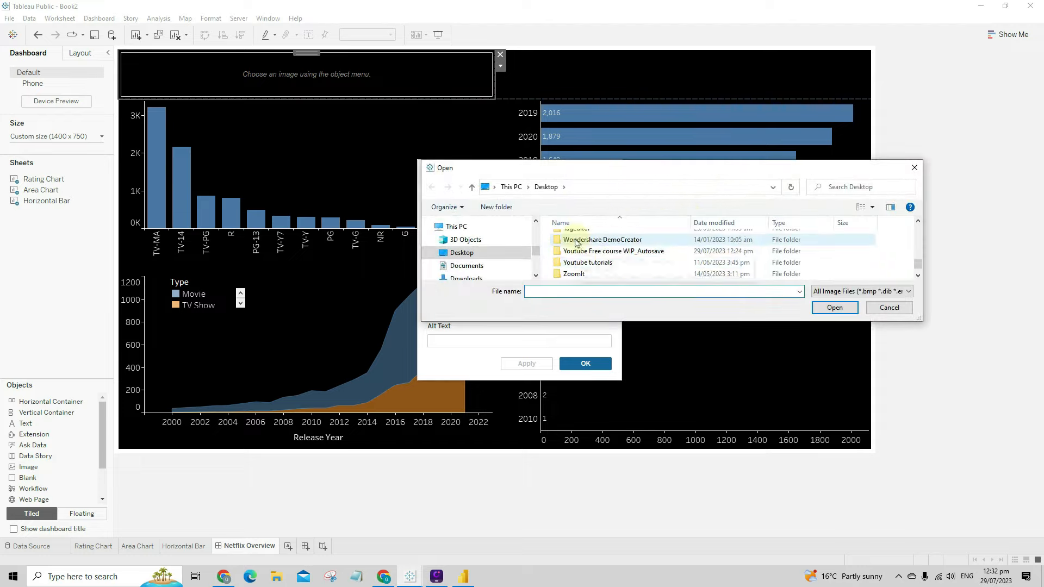
click(600, 273)
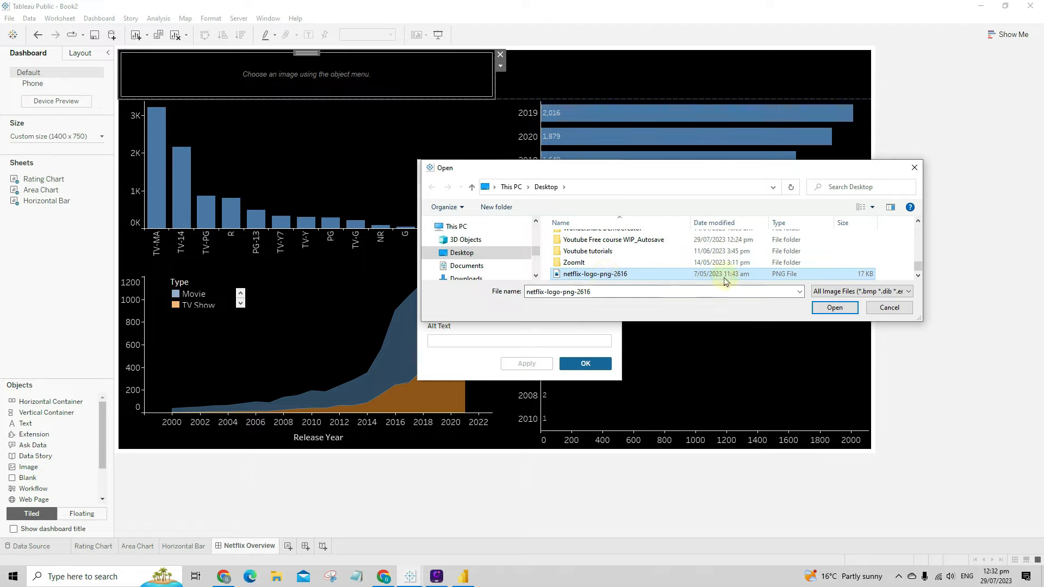
click(833, 308)
click(536, 365)
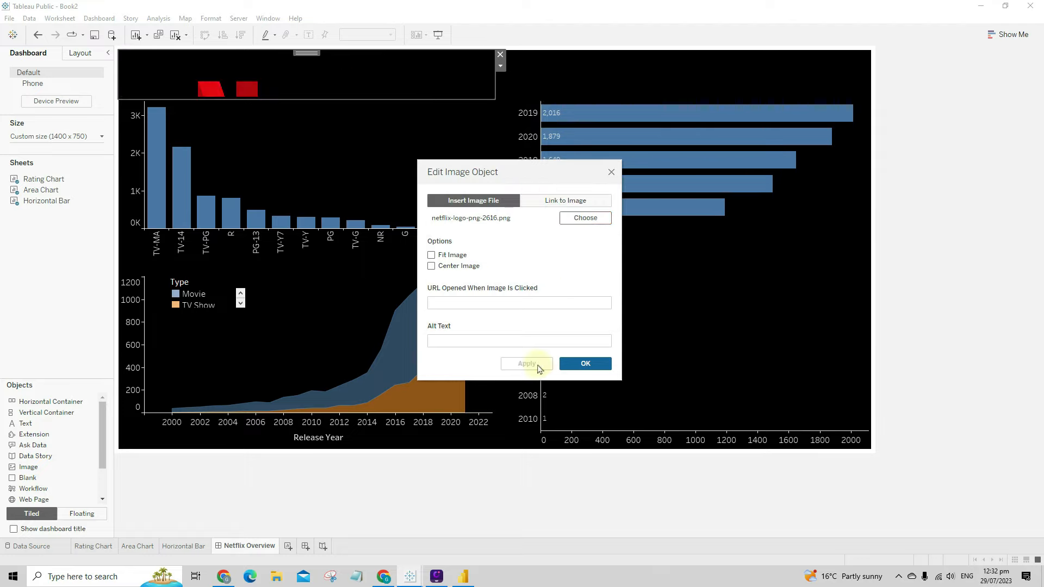
click(585, 363)
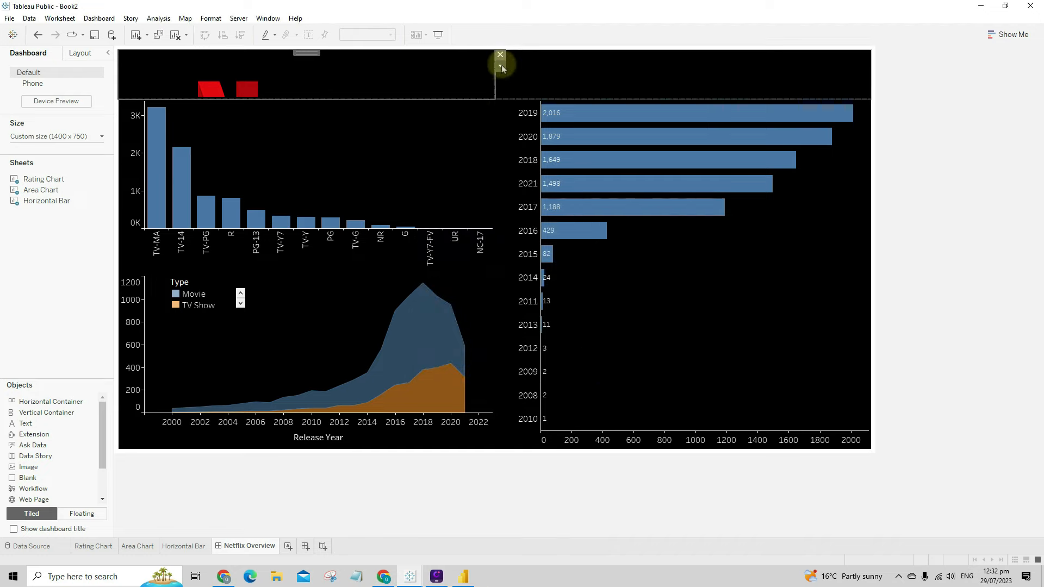
- Set the logo image to Fit Image and make it floating
click(500, 65)
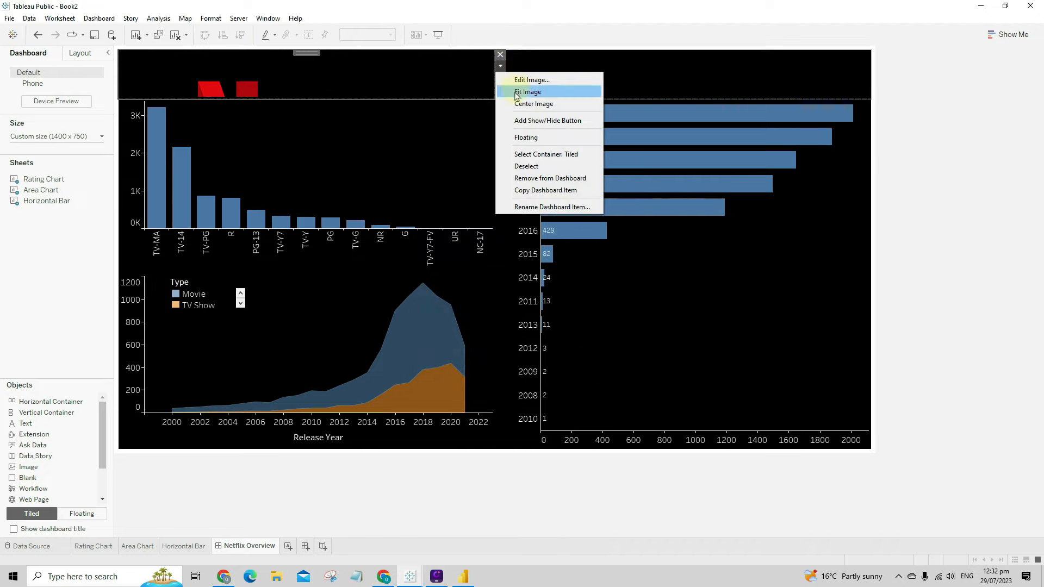
click(517, 93)
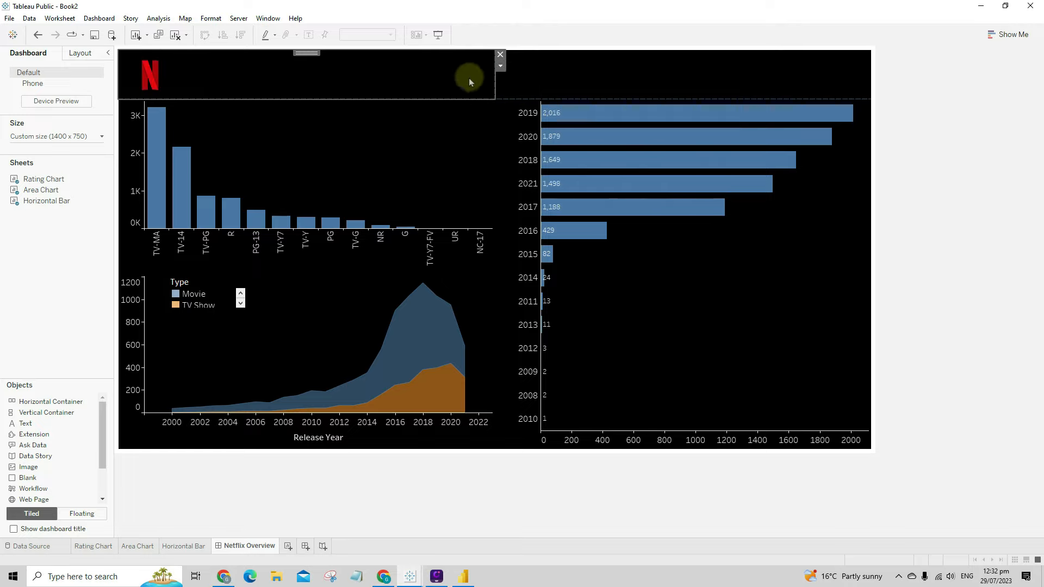
click(501, 66)
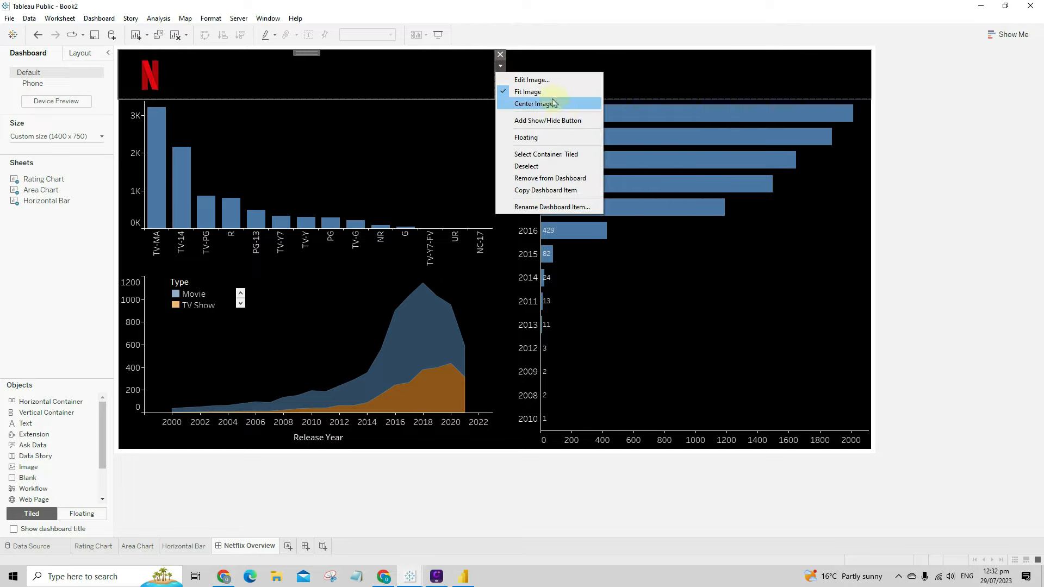
click(565, 138)
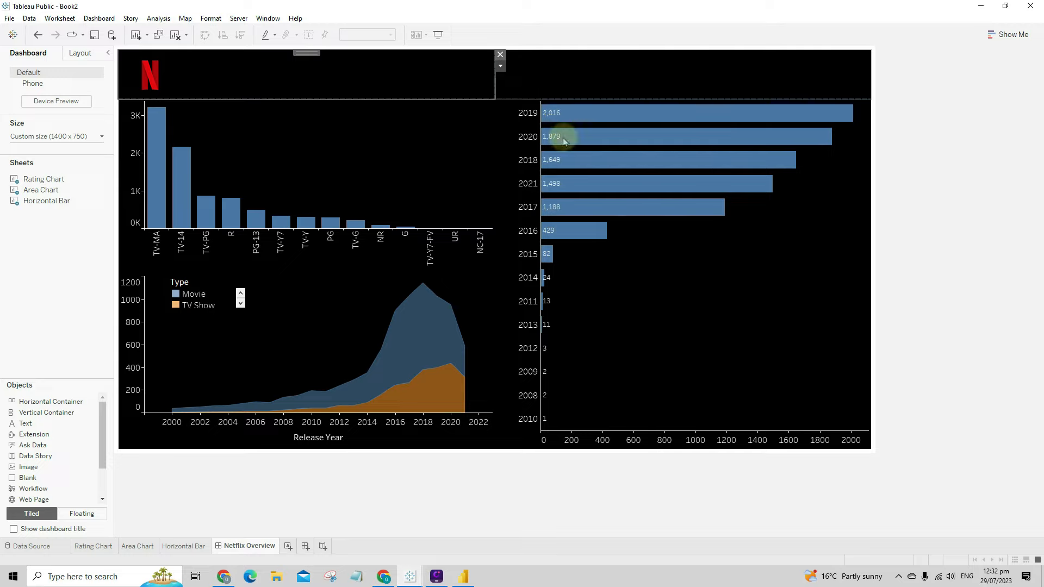
- Shrink the logo to about 80 px tall and move it to the top-left corner
drag(350, 226, 218, 123)
drag(185, 61, 164, 48)
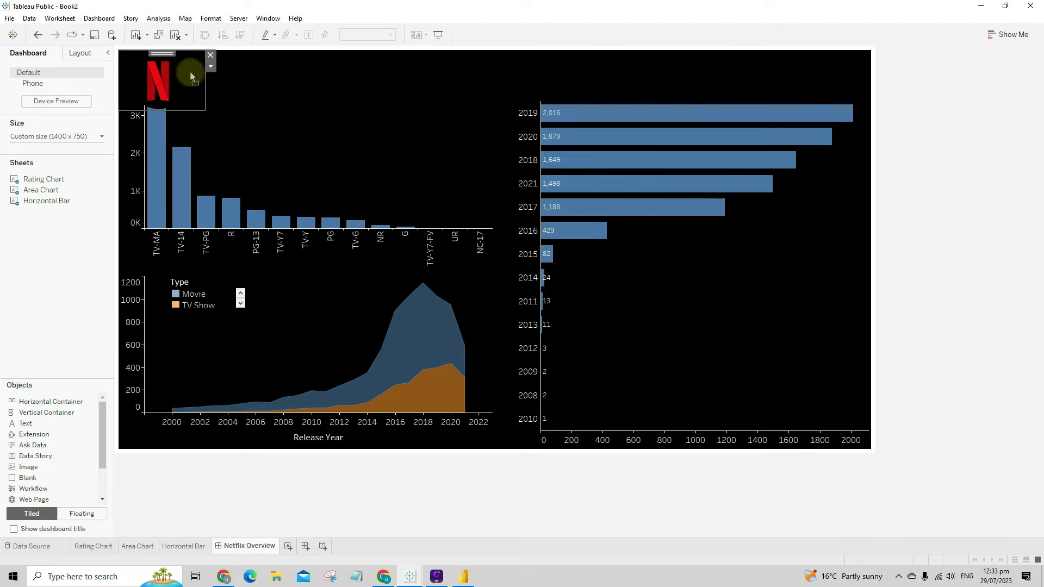
mouse_move(205, 109)
mouse_down()
mouse_move(216, 95)
mouse_move(205, 92)
mouse_up()
click(210, 101)
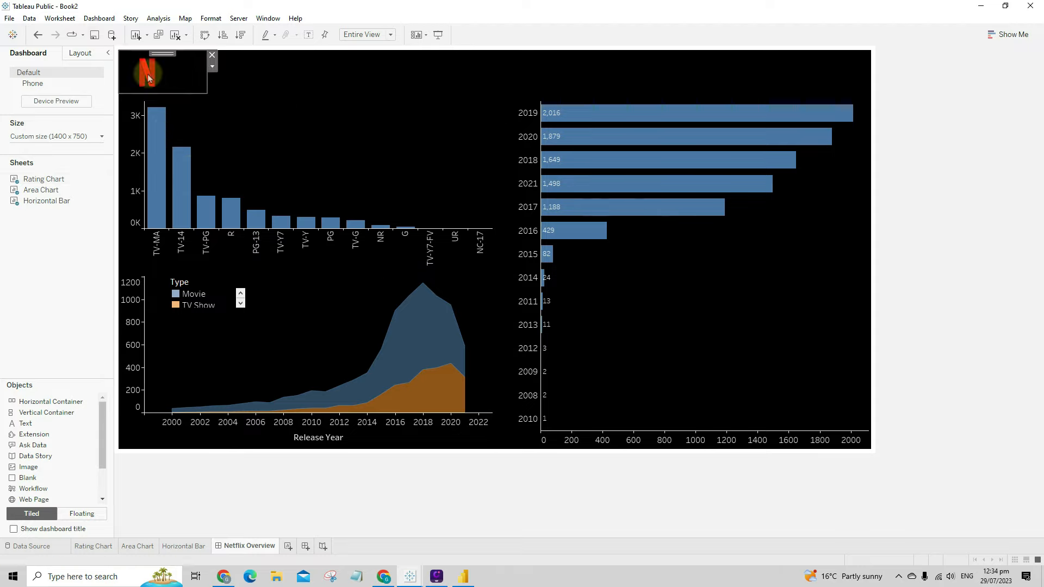
- Sample the logo's red #b1060f and add it to Custom Colors via the Rating Chart background
click(83, 53)
click(49, 267)
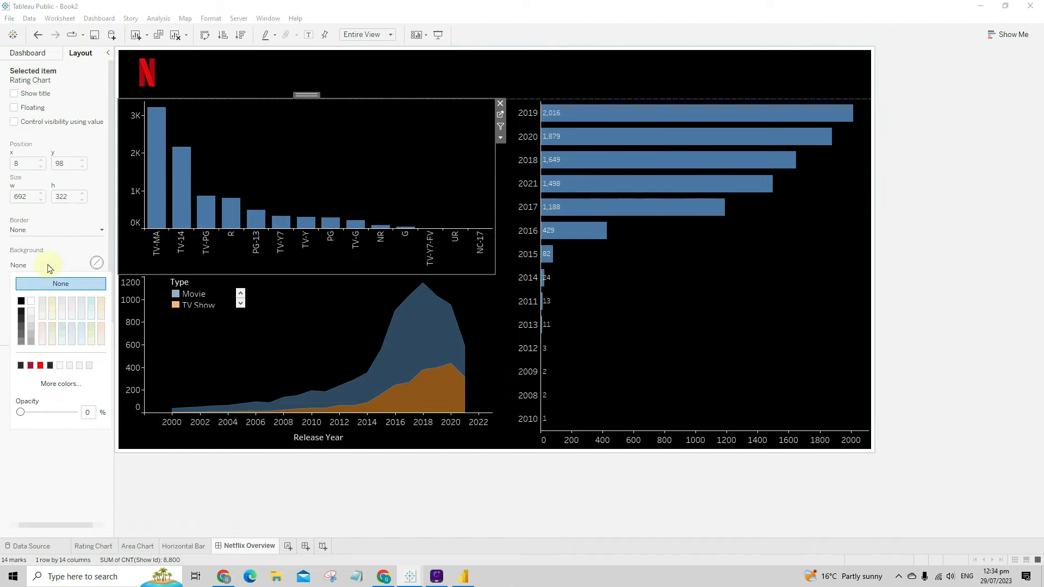
click(61, 383)
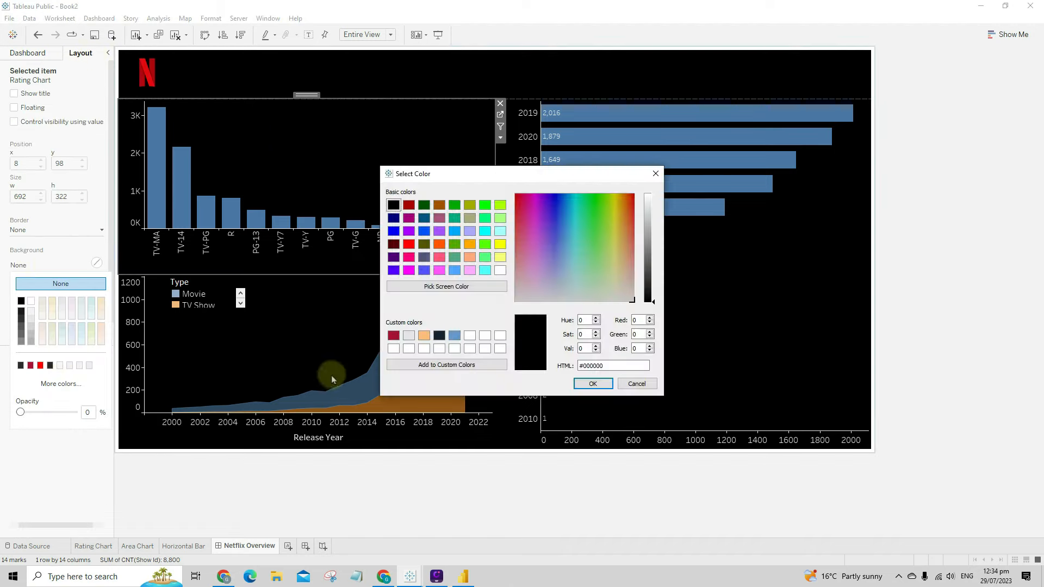
click(450, 288)
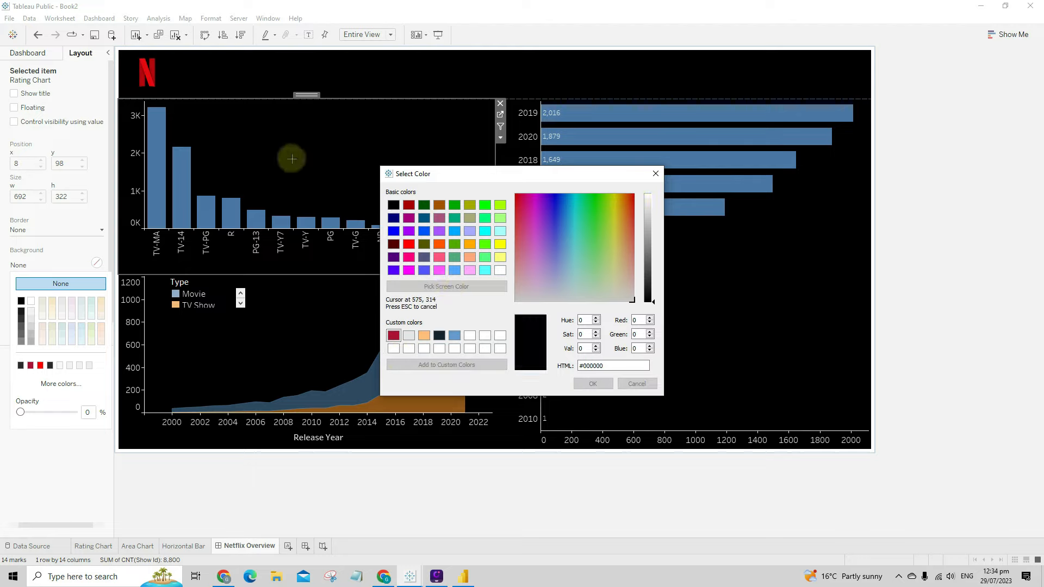
click(142, 74)
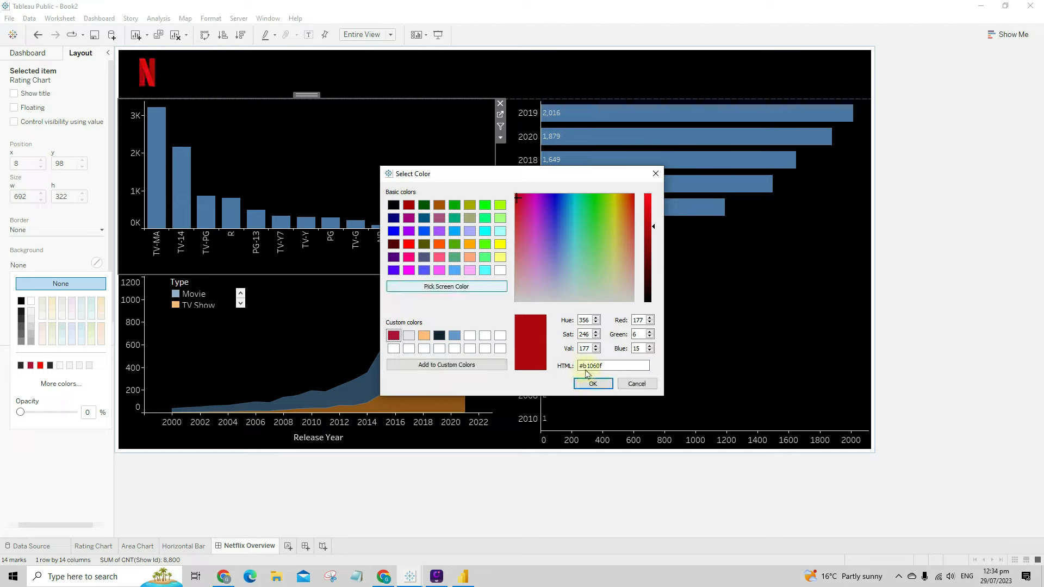
click(427, 364)
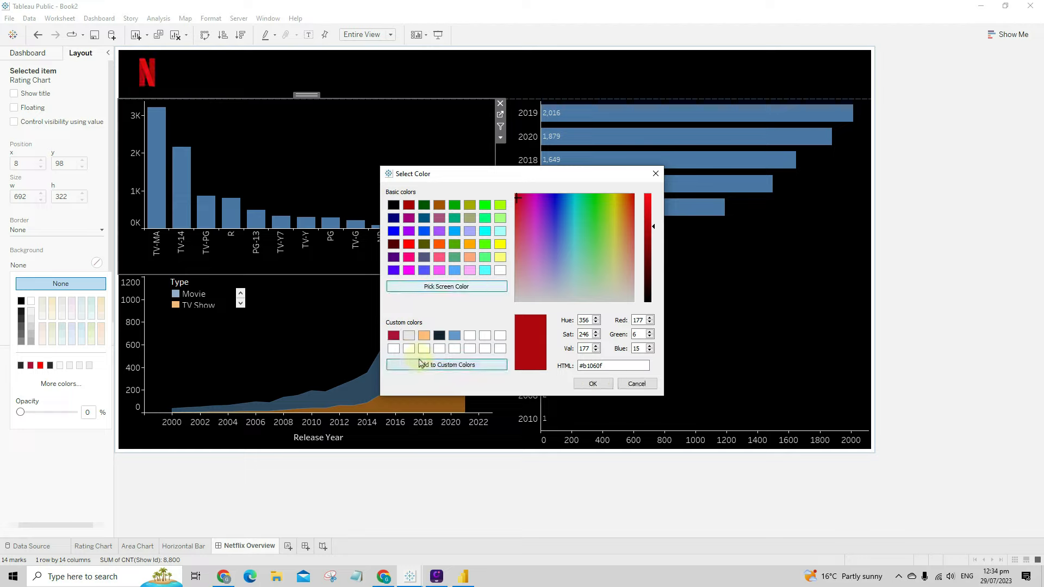
click(580, 386)
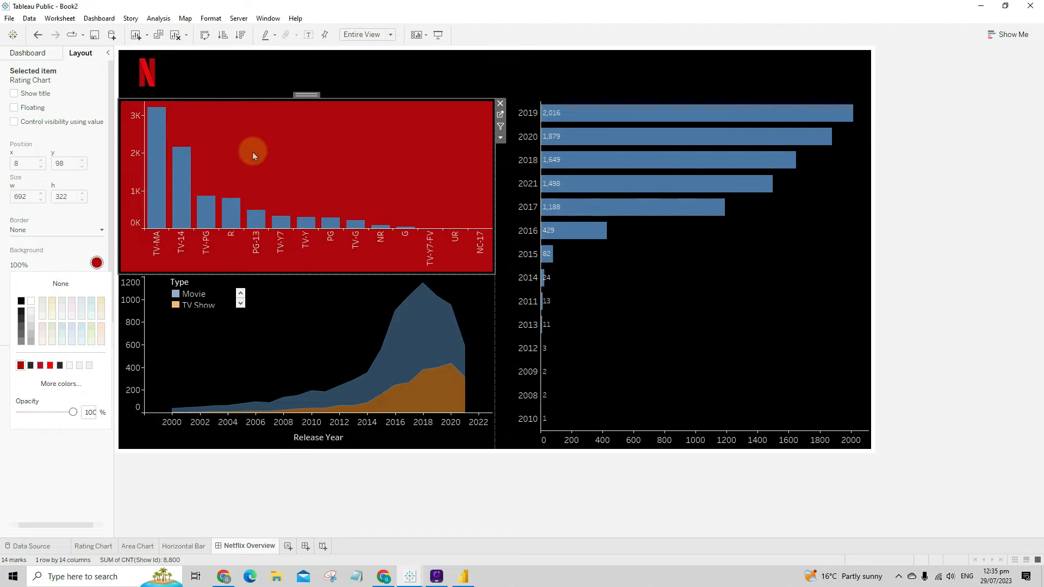
- Reset the Rating Chart background to None and open the Rating Chart worksheet
click(55, 265)
click(59, 284)
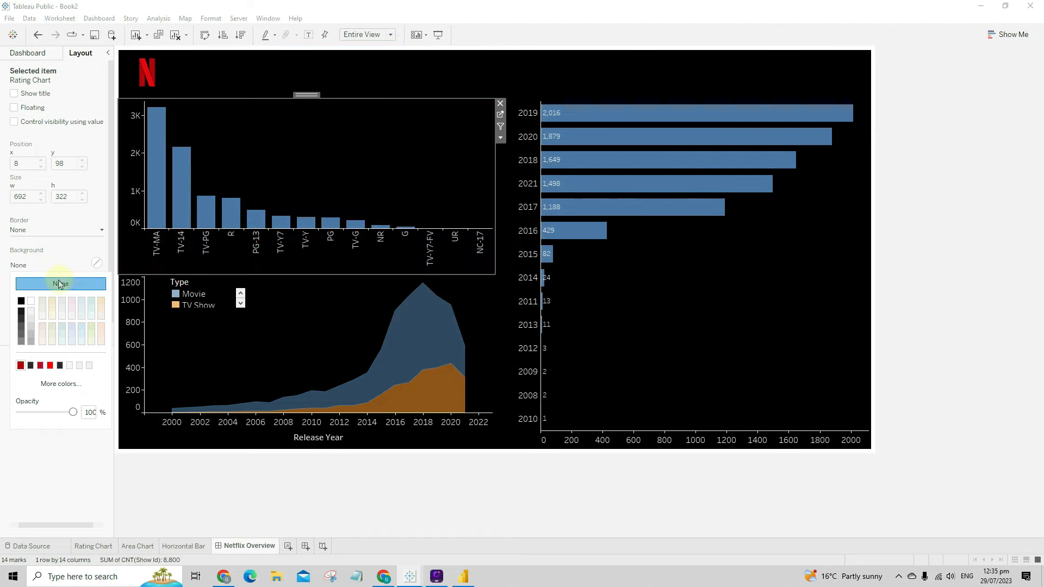
click(392, 182)
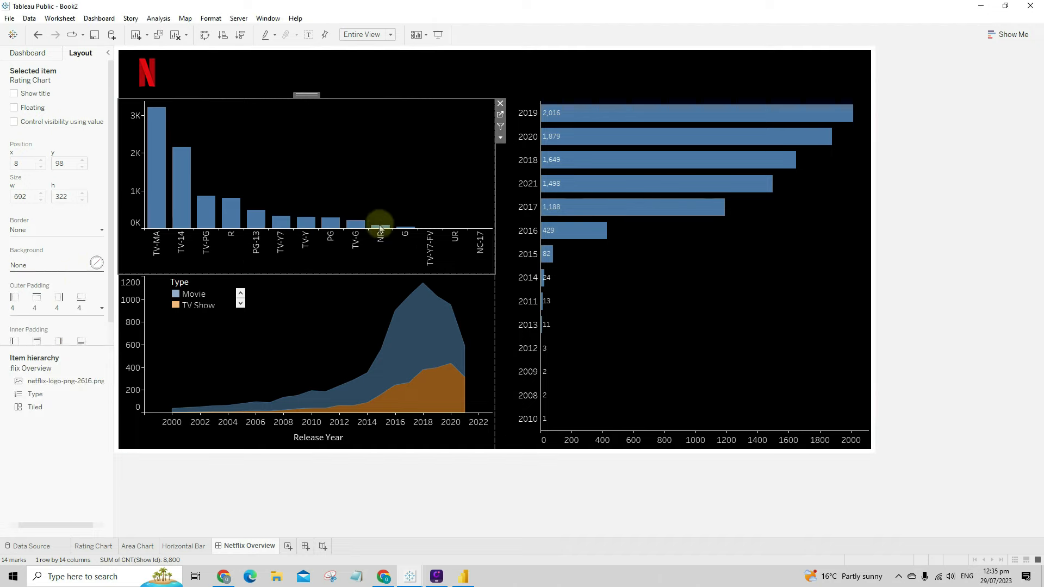
click(499, 117)
click(135, 181)
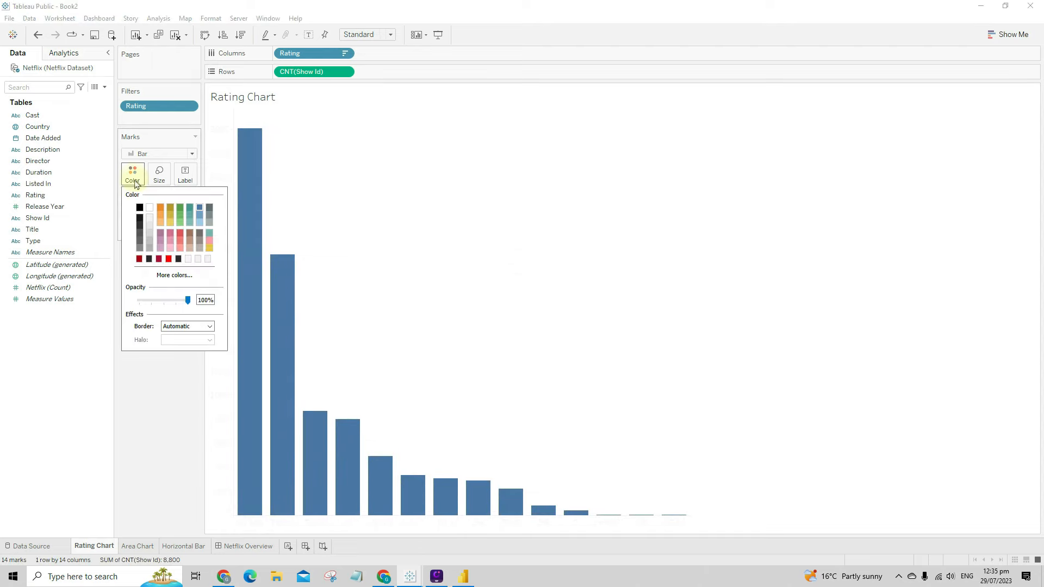
- Colour the Rating Chart bars with the saved Netflix red and return to the dashboard
click(168, 277)
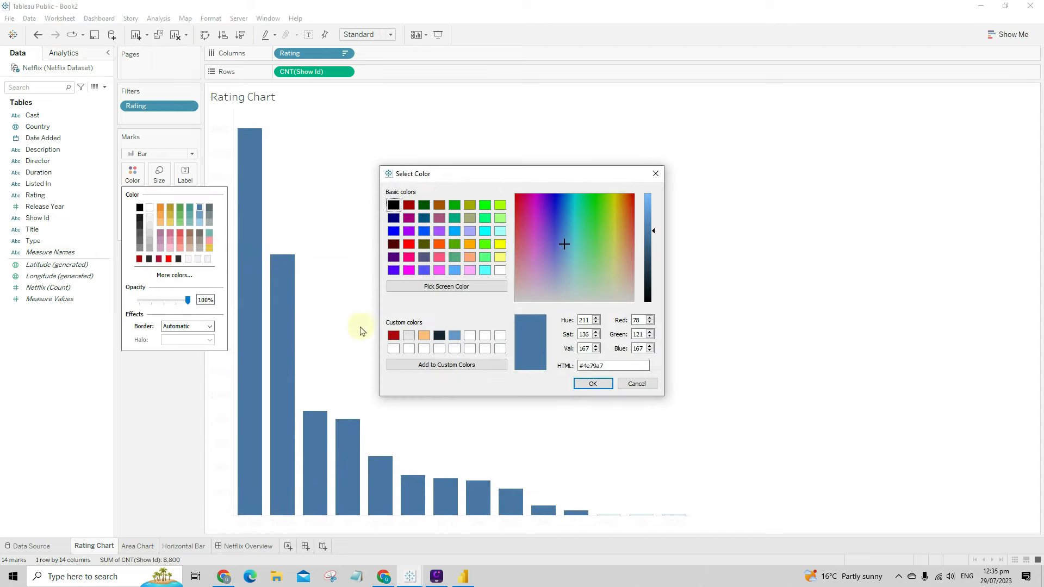
click(394, 336)
click(592, 383)
click(248, 546)
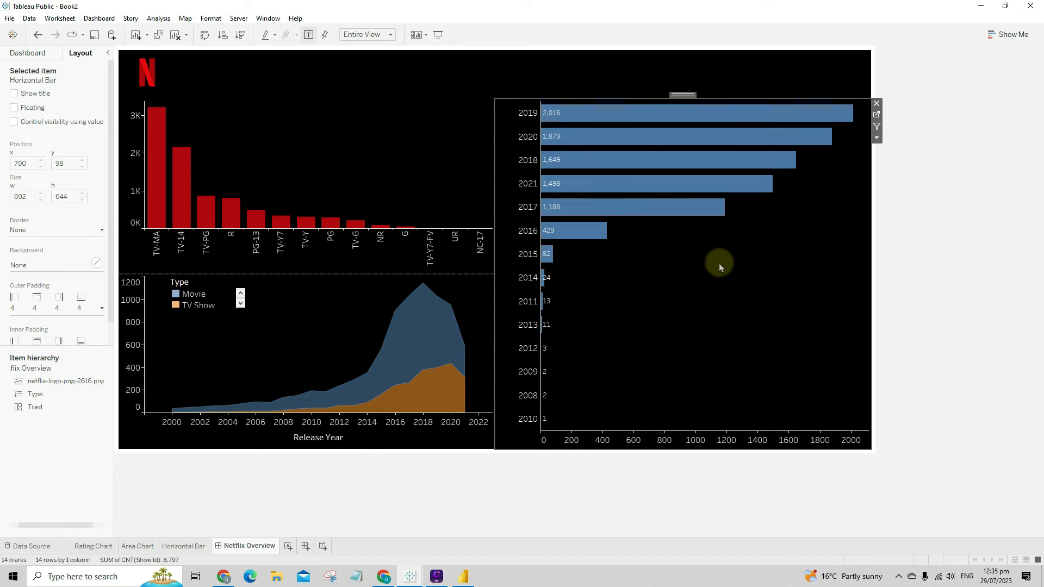
- Colour the Horizontal Bar worksheet's bars Netflix red and return to the dashboard
click(877, 116)
click(132, 173)
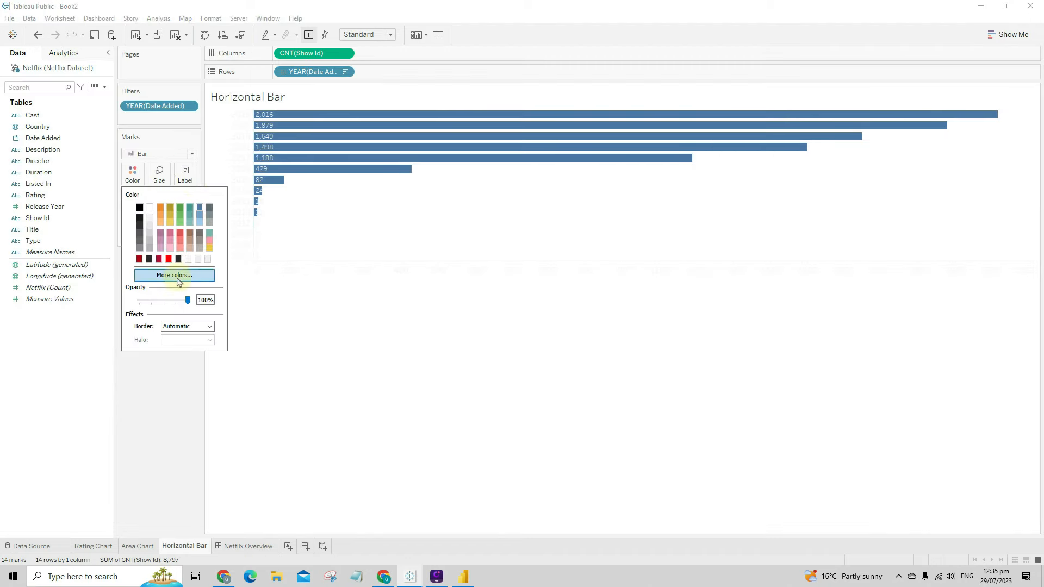
click(175, 276)
click(393, 335)
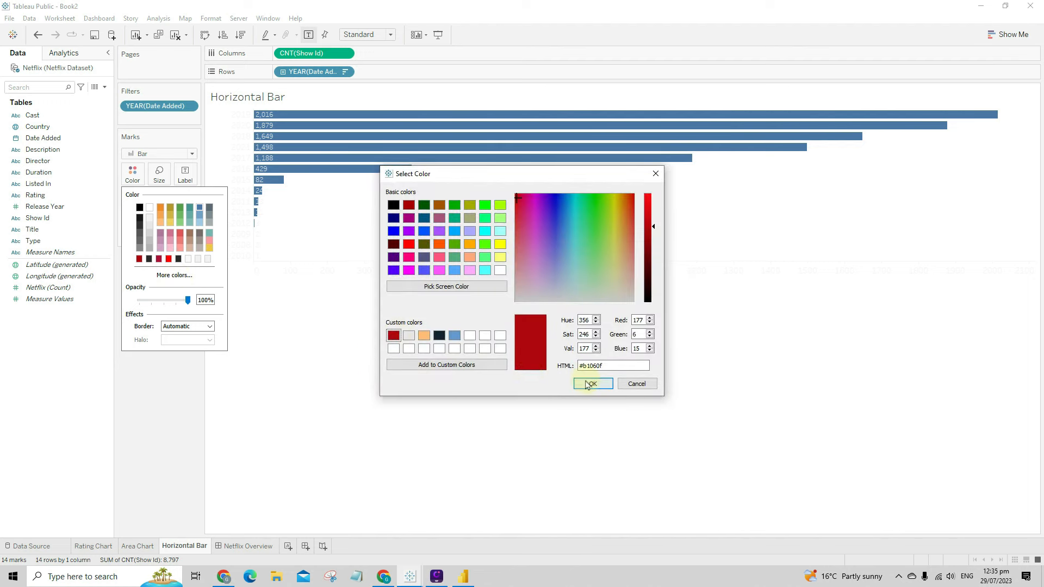
click(590, 384)
click(490, 477)
click(266, 545)
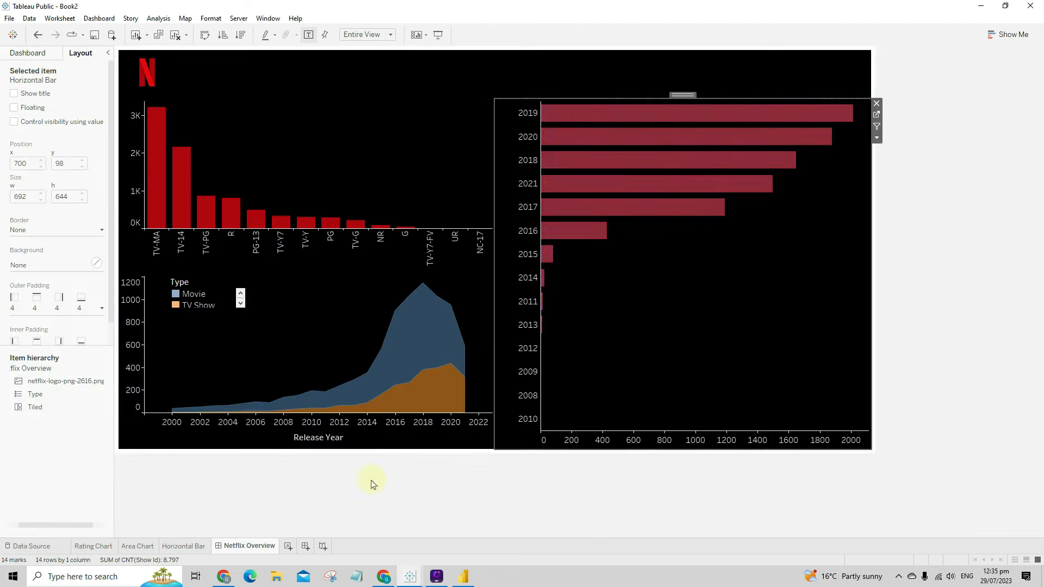
click(221, 294)
- Enlarge the Type legend and switch the Area Chart's Type colours to the Red palette
drag(252, 315, 252, 317)
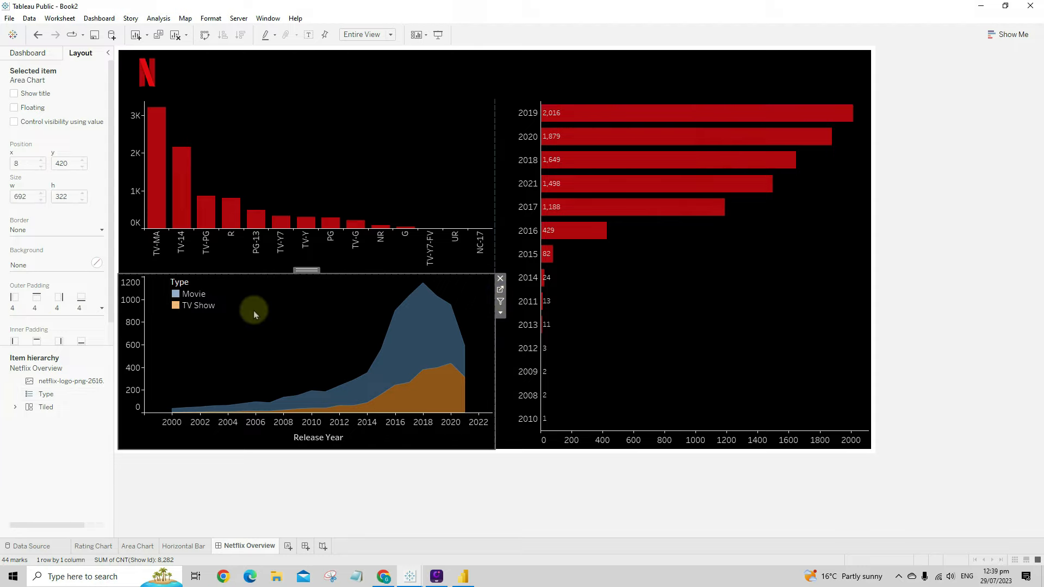
click(137, 546)
click(133, 175)
click(170, 210)
click(597, 195)
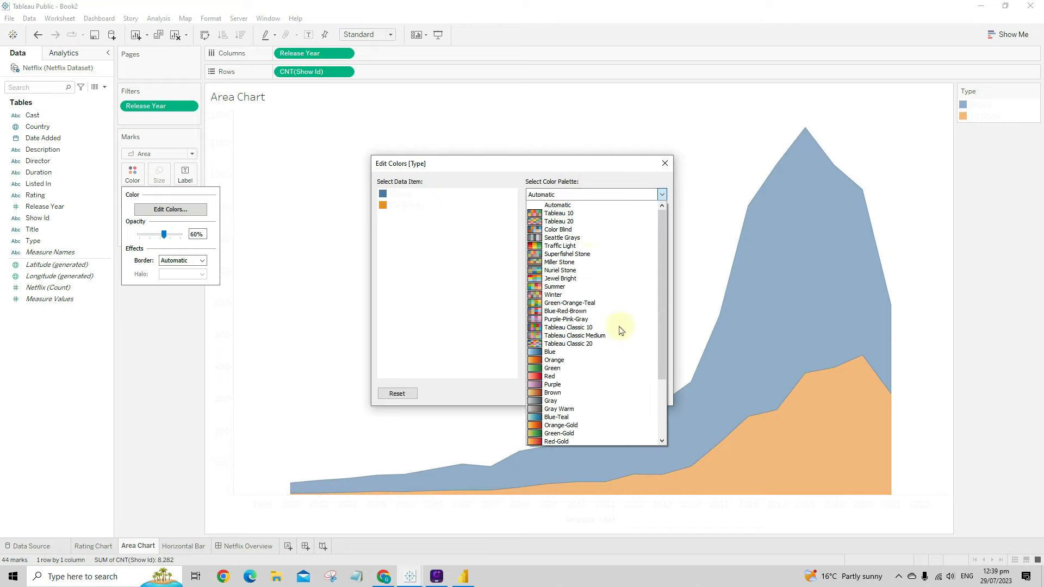
scroll(587, 378, down, 3)
scroll(586, 380, down, 1)
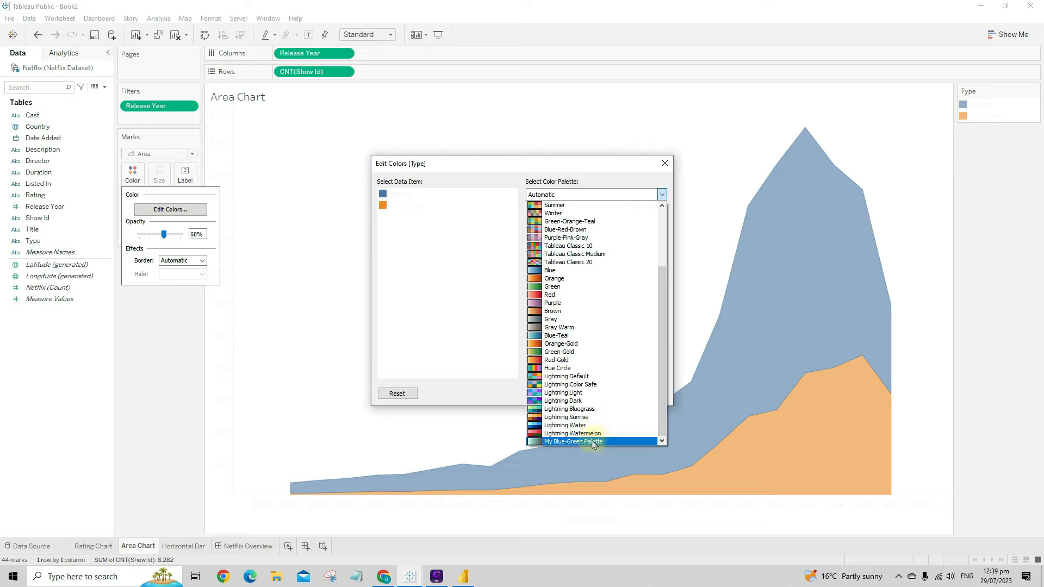
scroll(598, 403, up, 3)
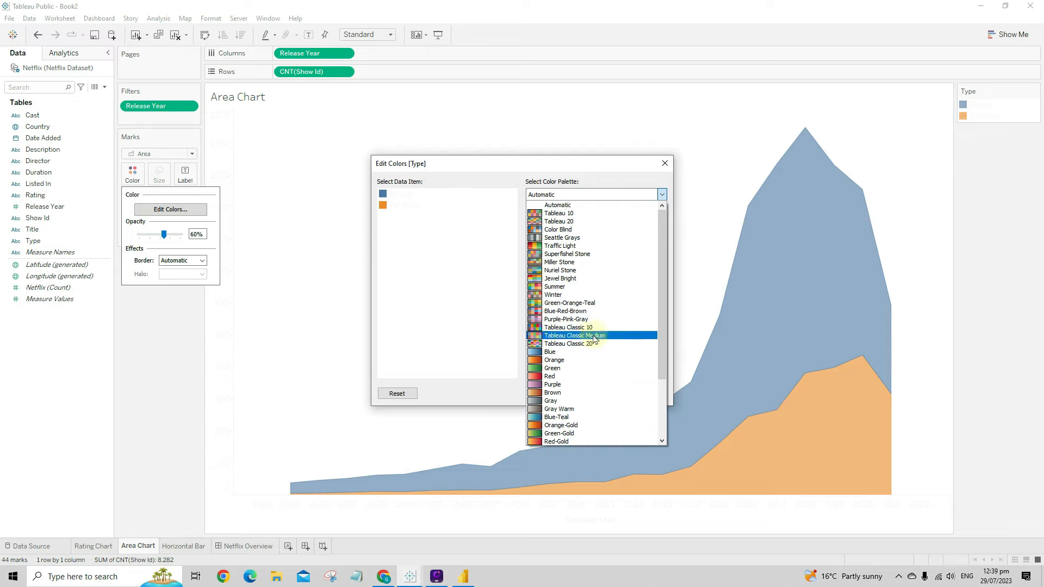
click(593, 376)
- Give Movie the darkest red and TV Show a salmon shade
click(402, 200)
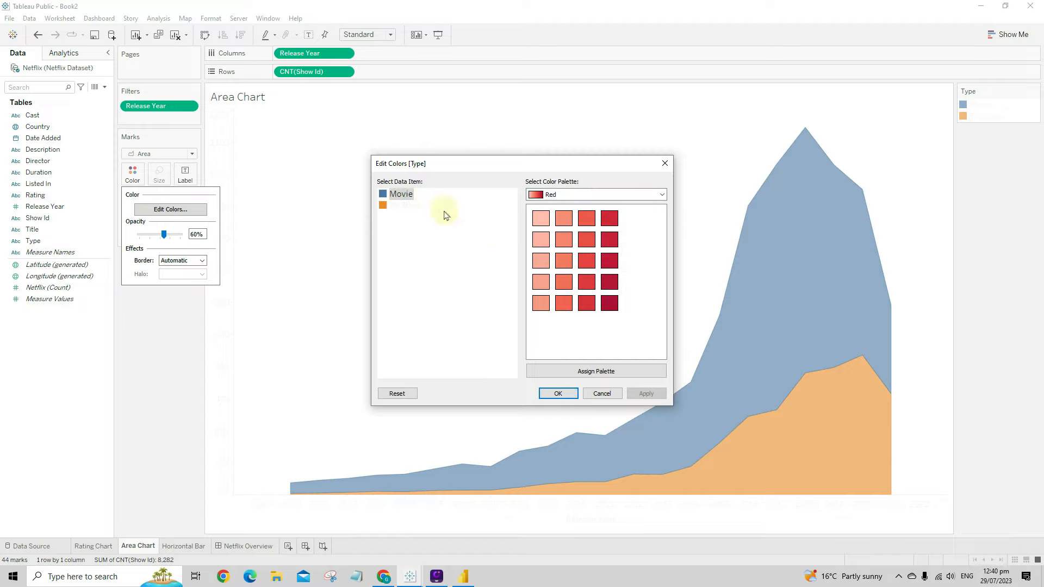
click(615, 304)
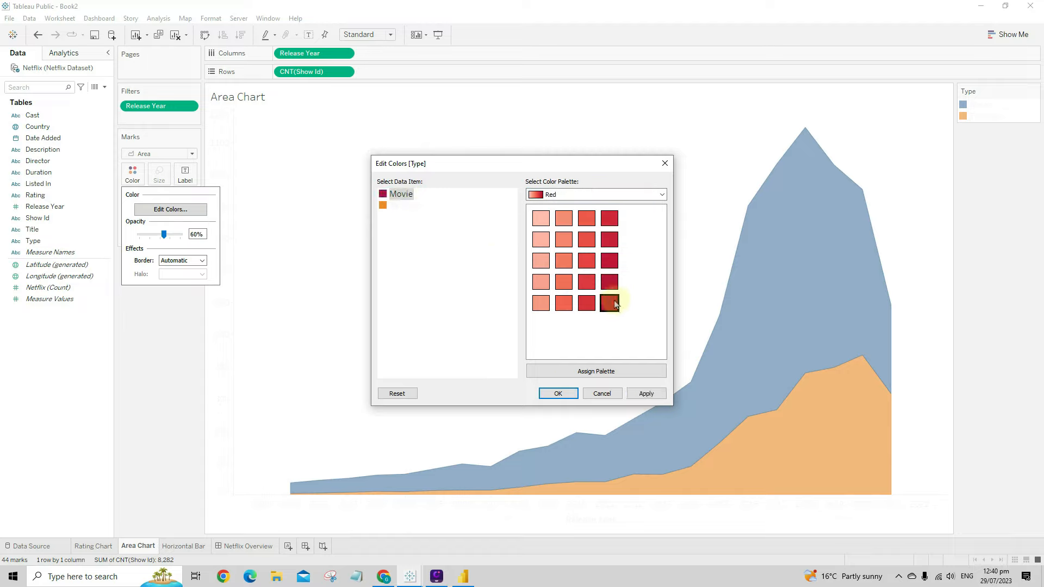
click(405, 206)
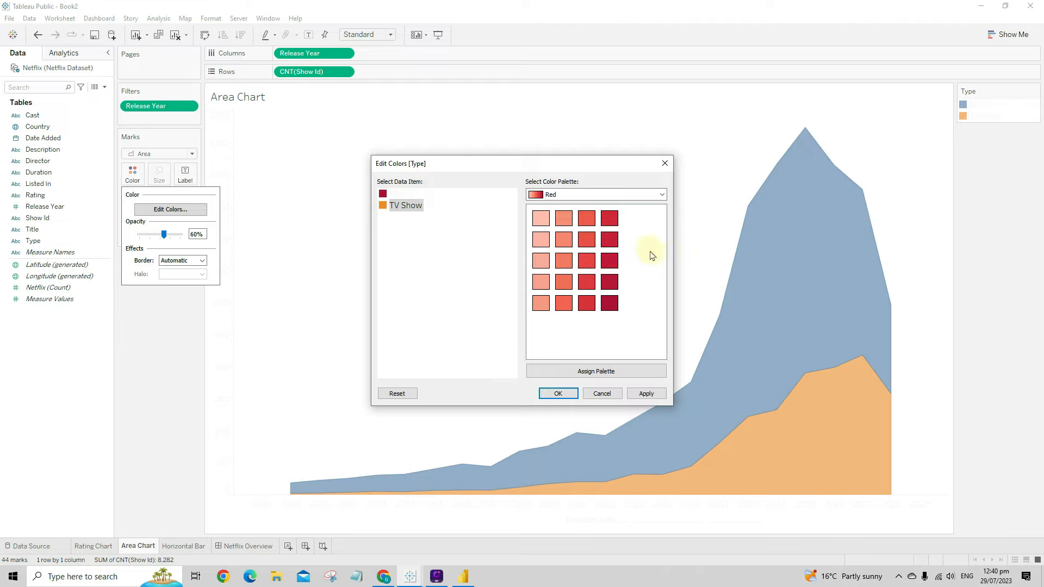
click(587, 240)
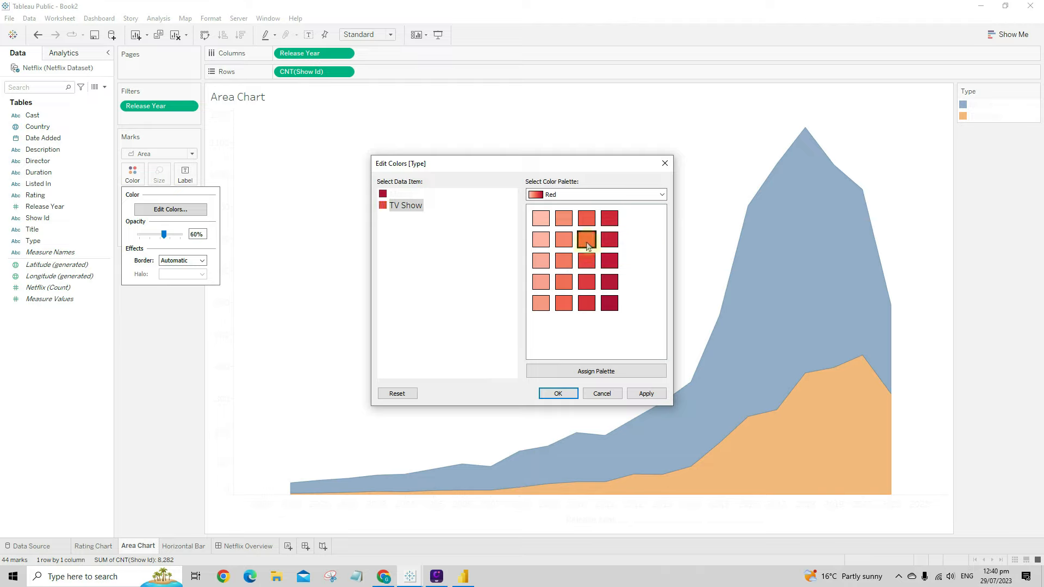
click(645, 393)
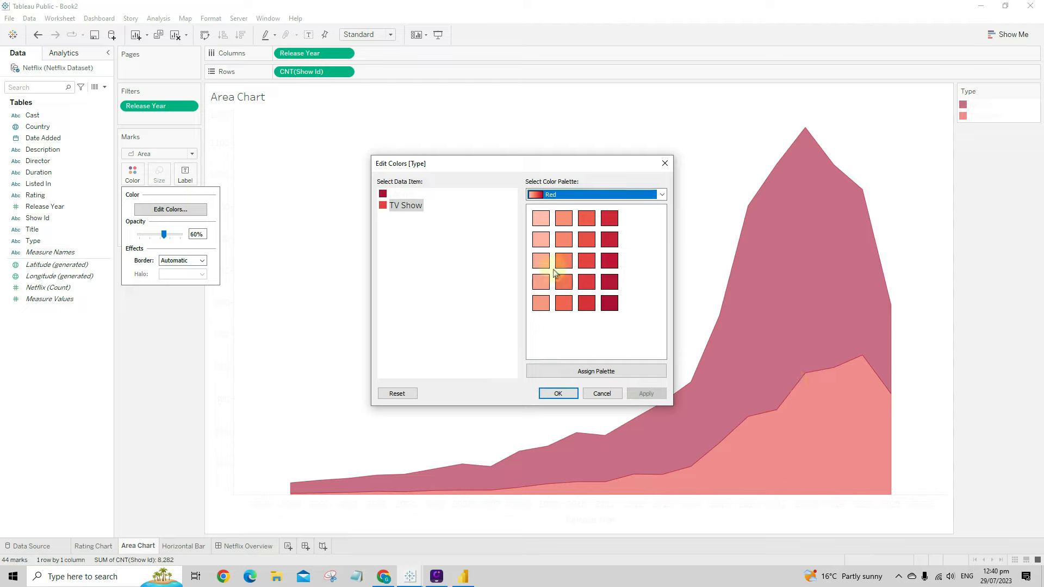
click(405, 206)
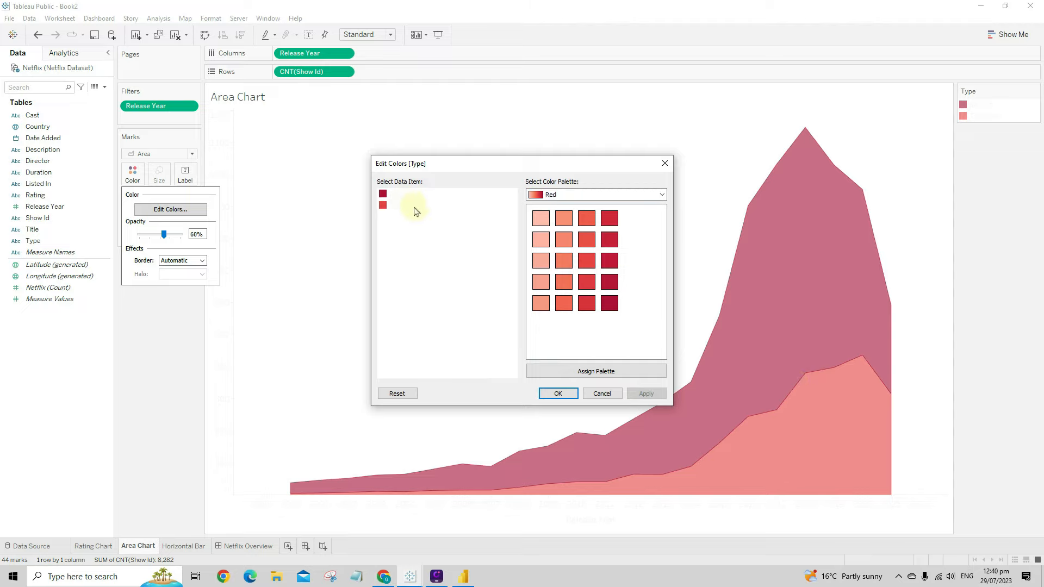
click(565, 303)
click(644, 392)
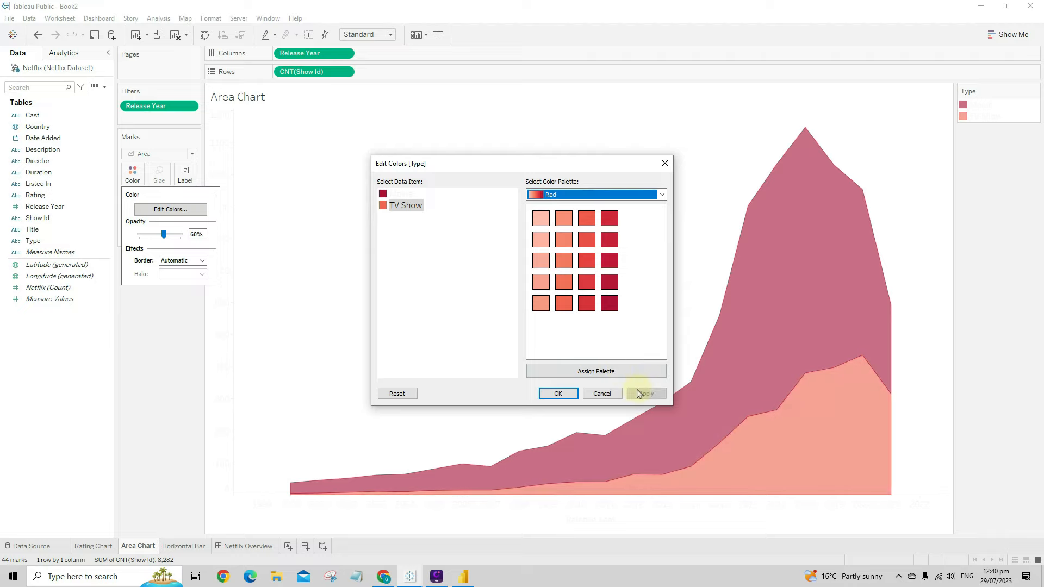
click(557, 393)
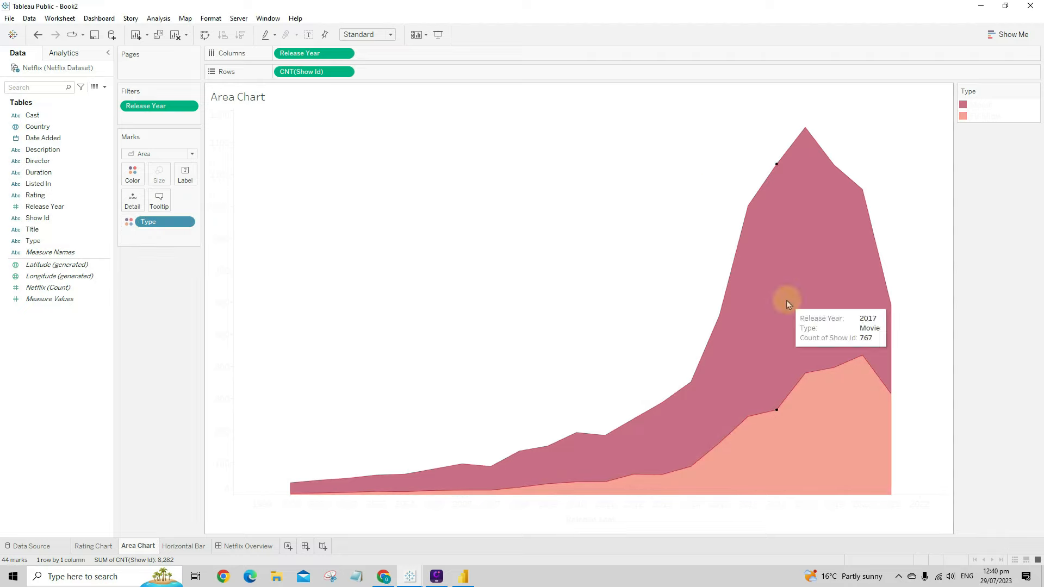
- Set the areas' opacity to about 60% and return to the Netflix Overview dashboard
click(133, 172)
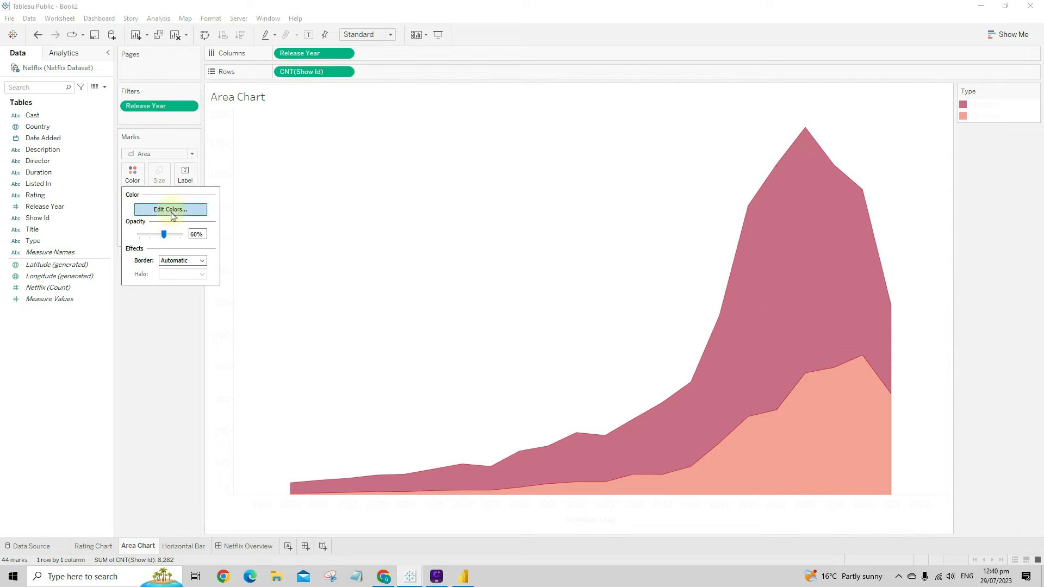
drag(165, 237, 181, 234)
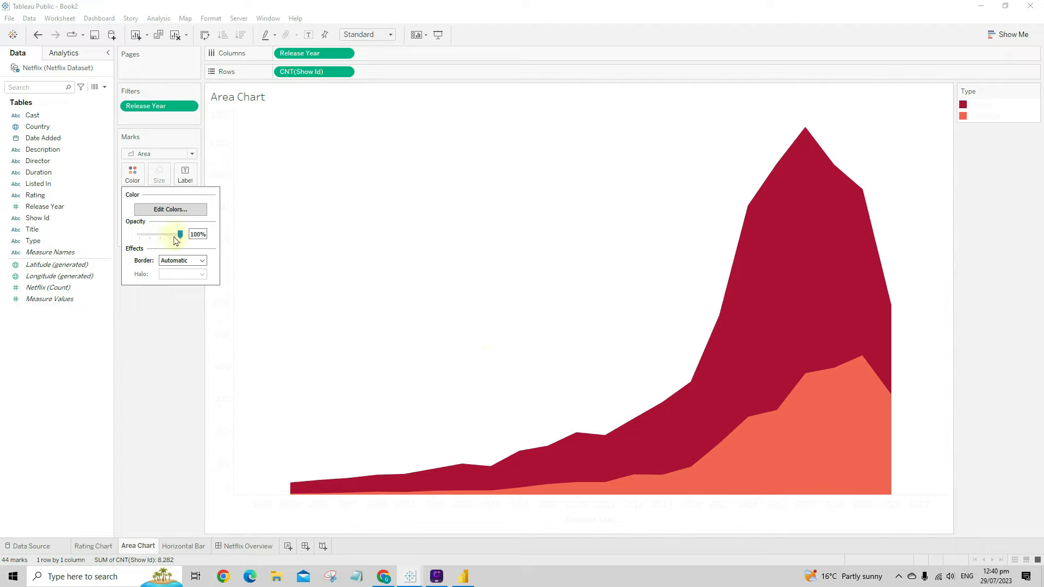
drag(171, 239, 166, 239)
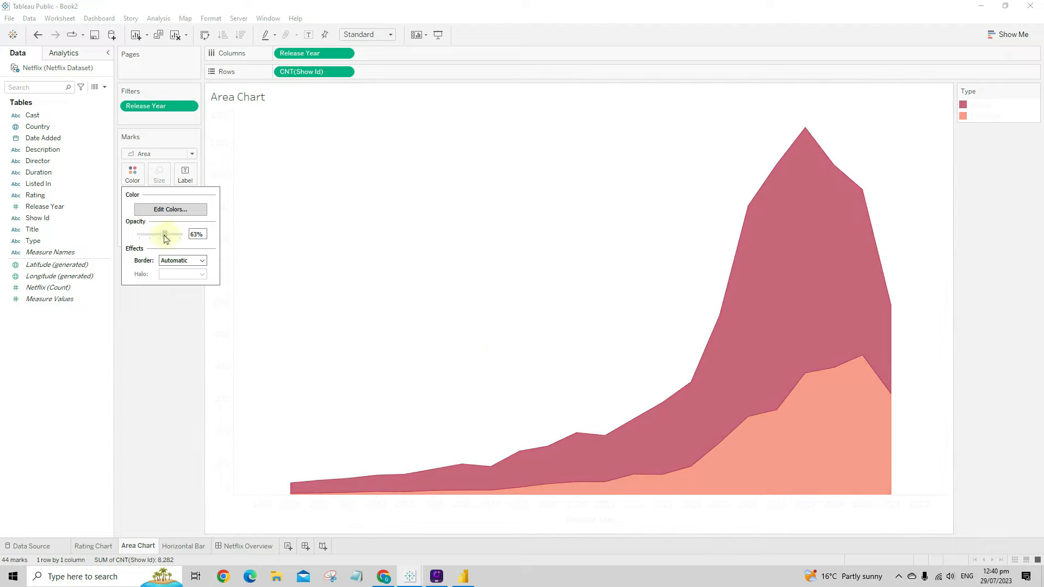
click(173, 314)
click(248, 545)
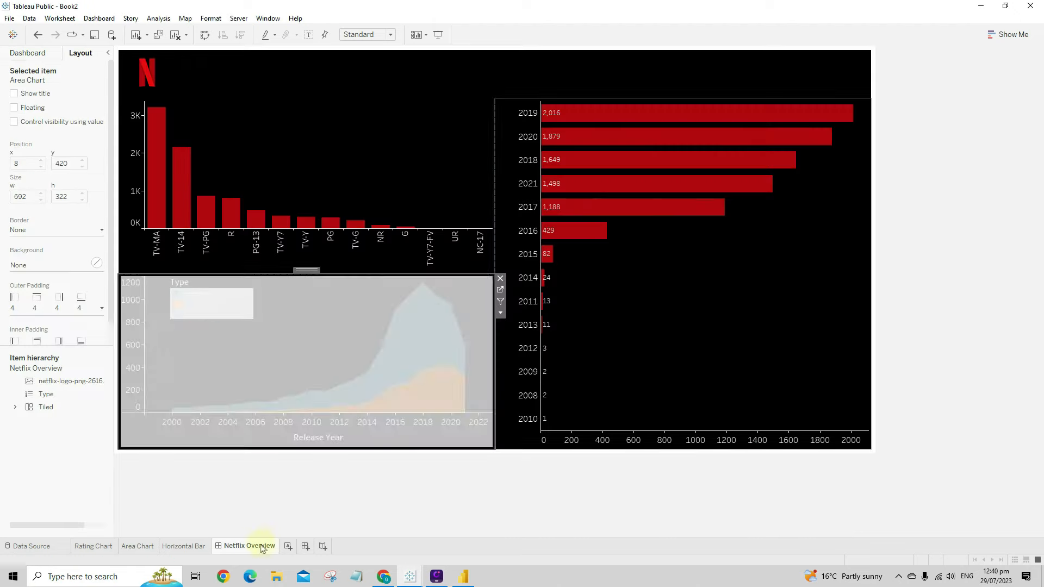
- Clear the dashboard selection, then use Save to Tableau Public with workbook title 'Netflix WIP'
click(806, 410)
click(1041, 376)
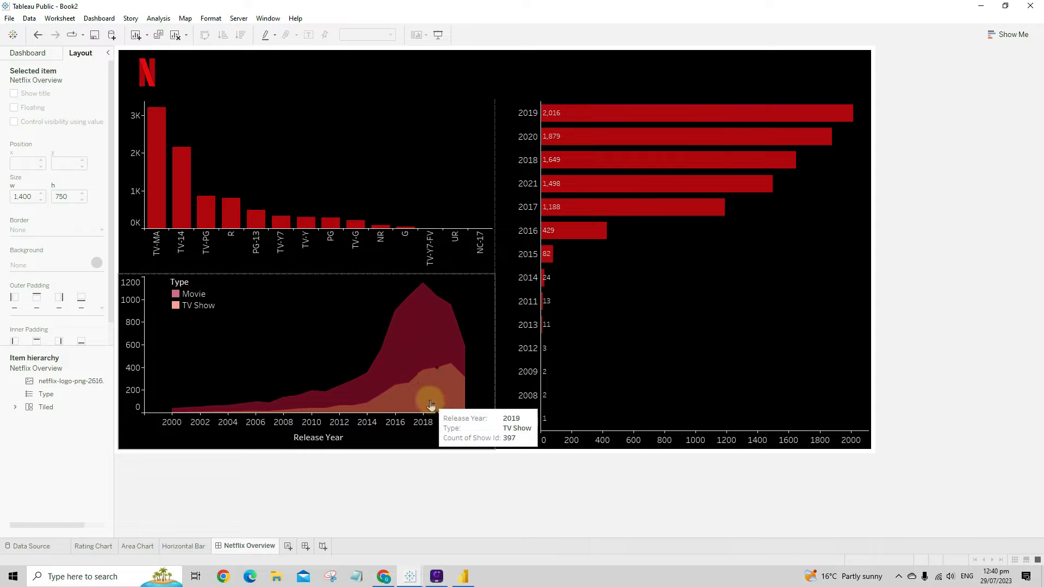
mouse_move(421, 359)
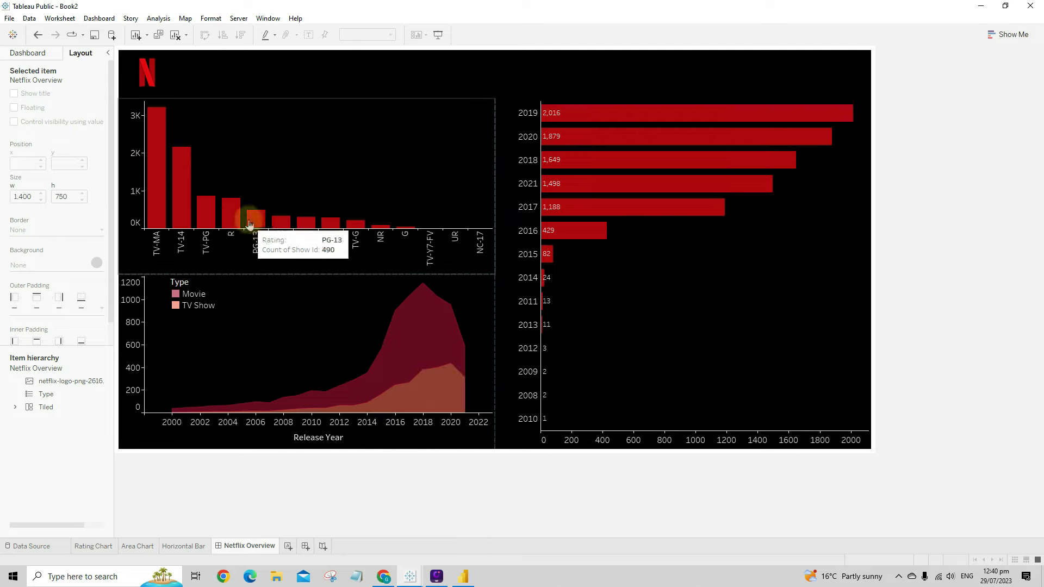
mouse_move(234, 215)
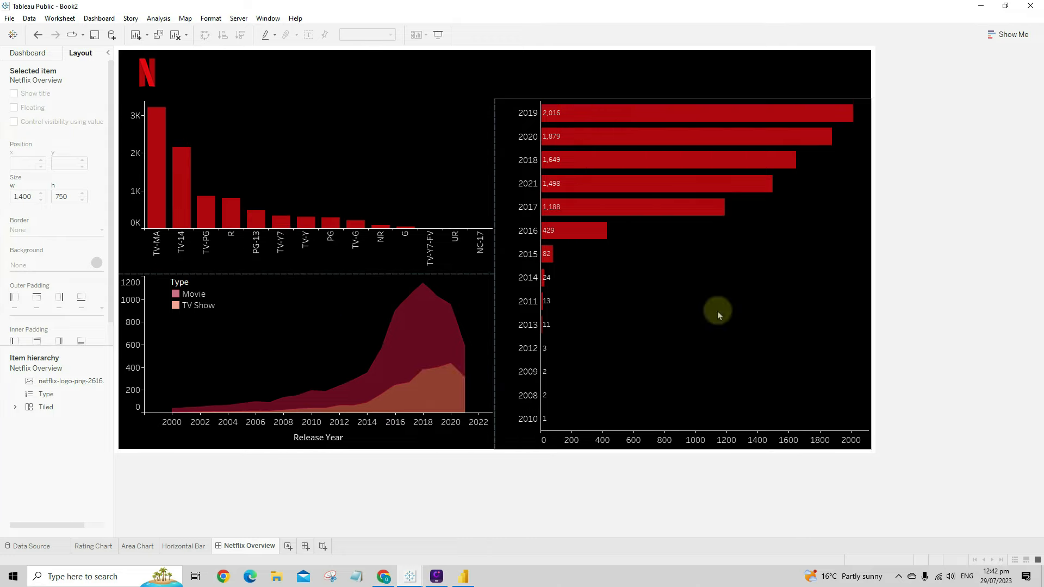
click(9, 18)
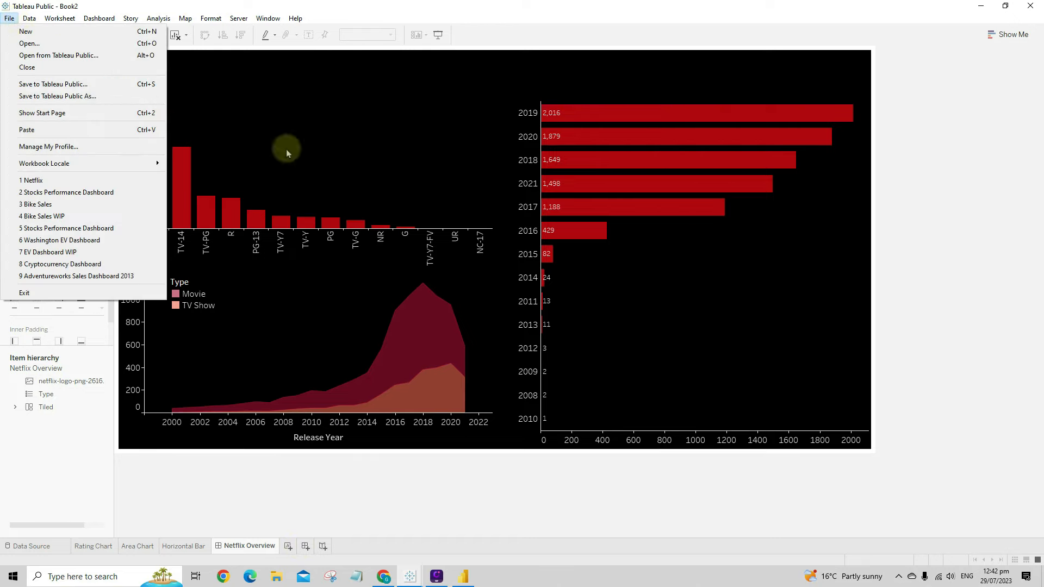
click(87, 84)
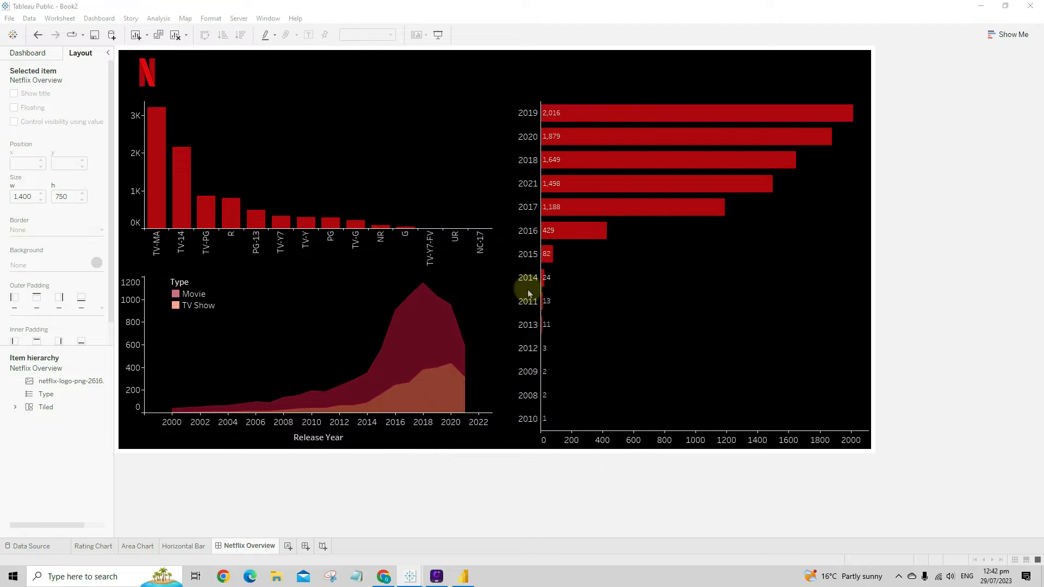
double_click(478, 275)
text(N)
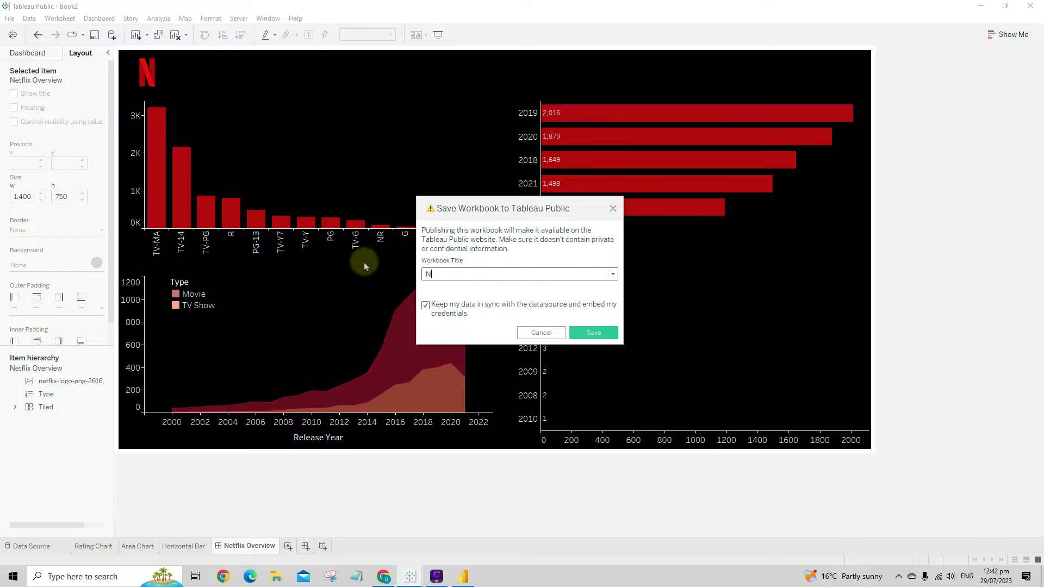
text(etfli)
text(WIP)
click(601, 336)
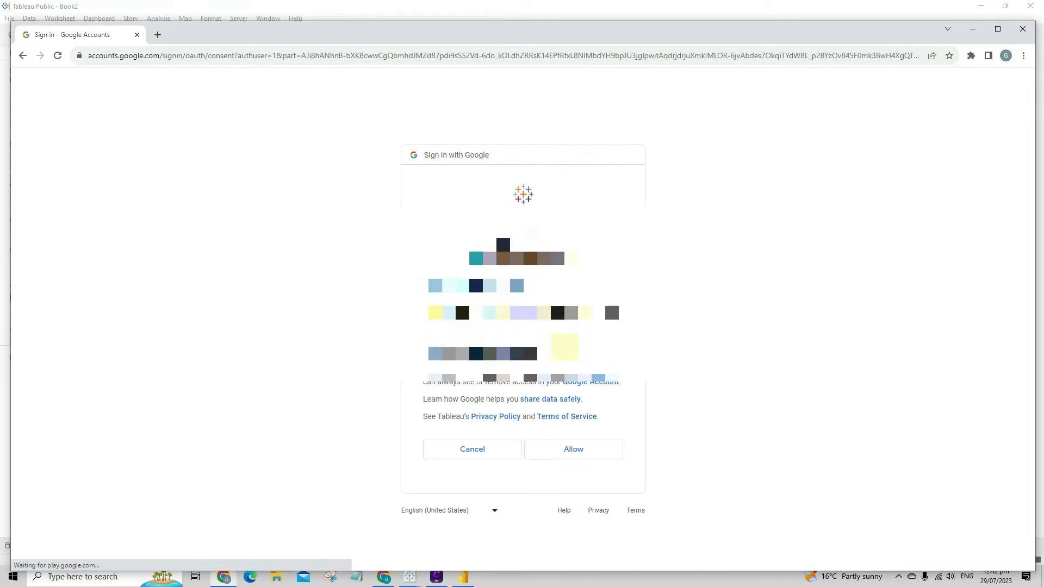
- Allow Tableau access on the Google consent page, close that tab and minimise Chrome
click(573, 449)
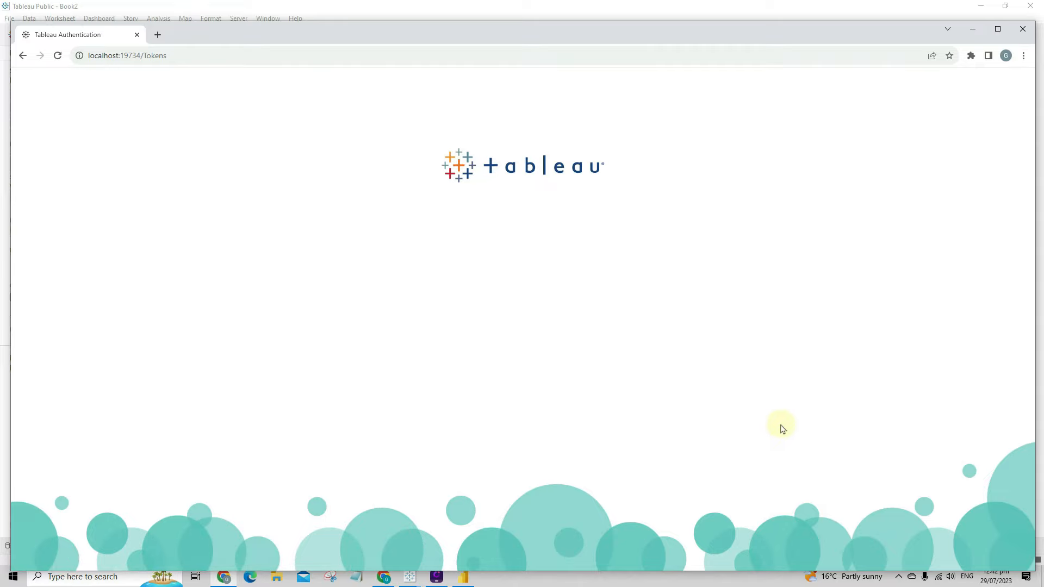
click(1022, 29)
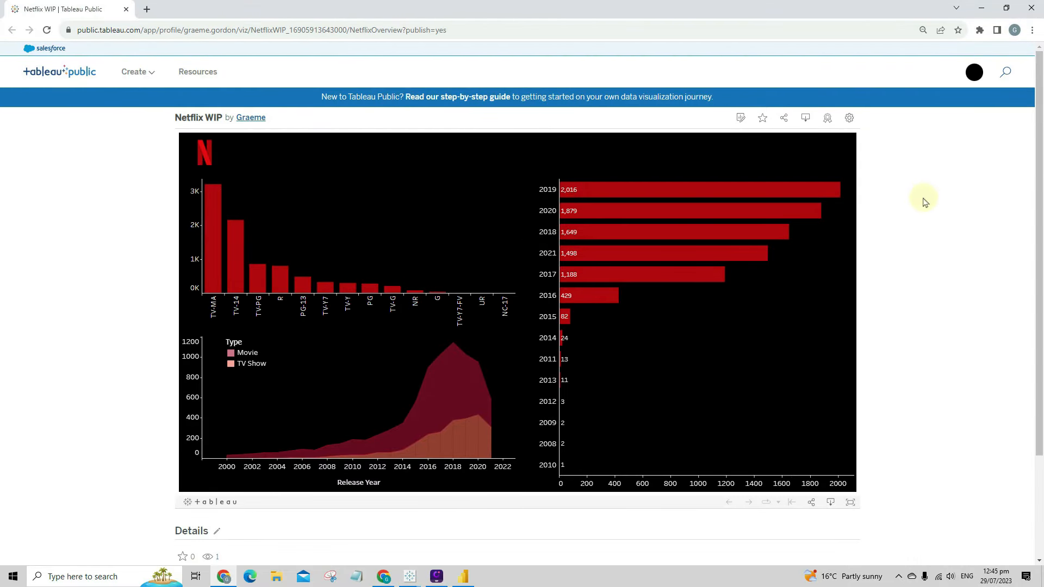
click(982, 8)
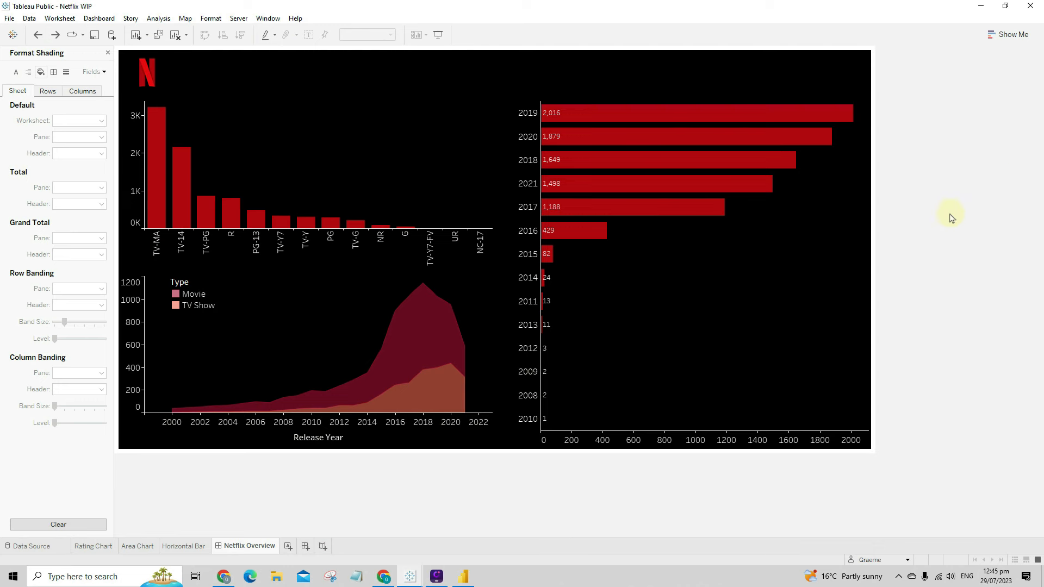
click(462, 576)
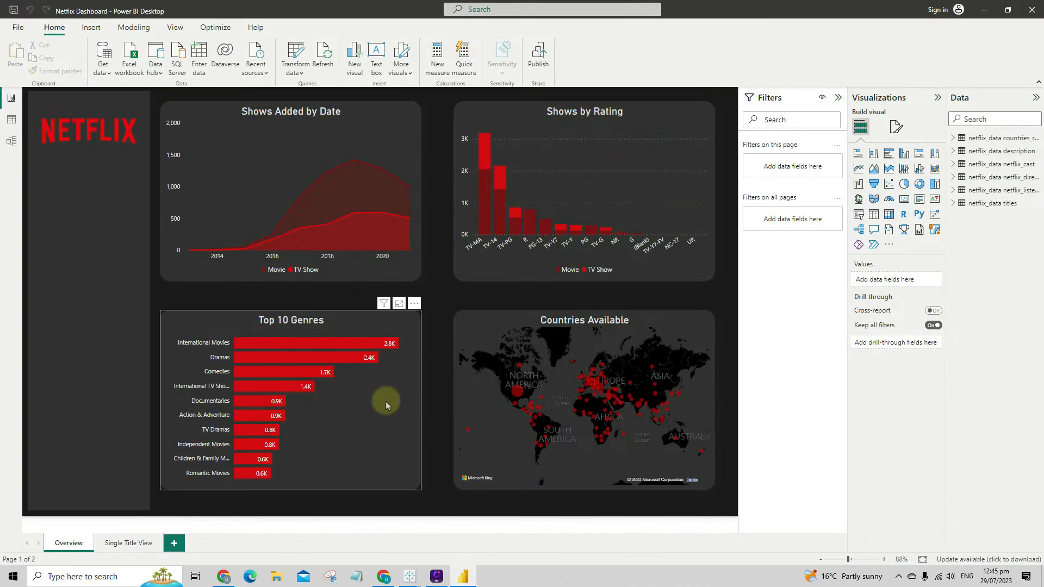
click(410, 576)
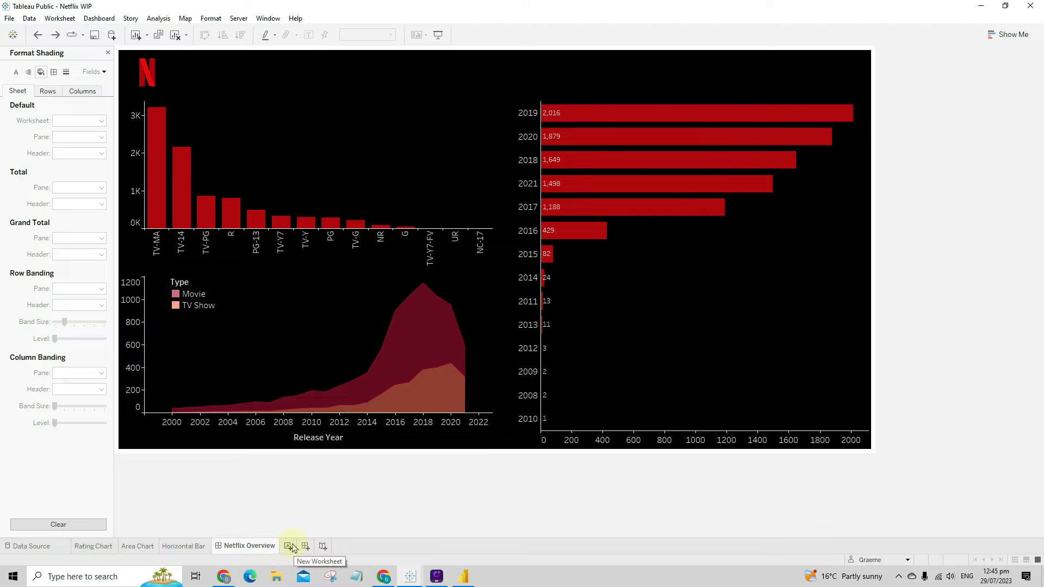
- Create Sheet 4 with Country on Rows and widen the Country column
click(289, 547)
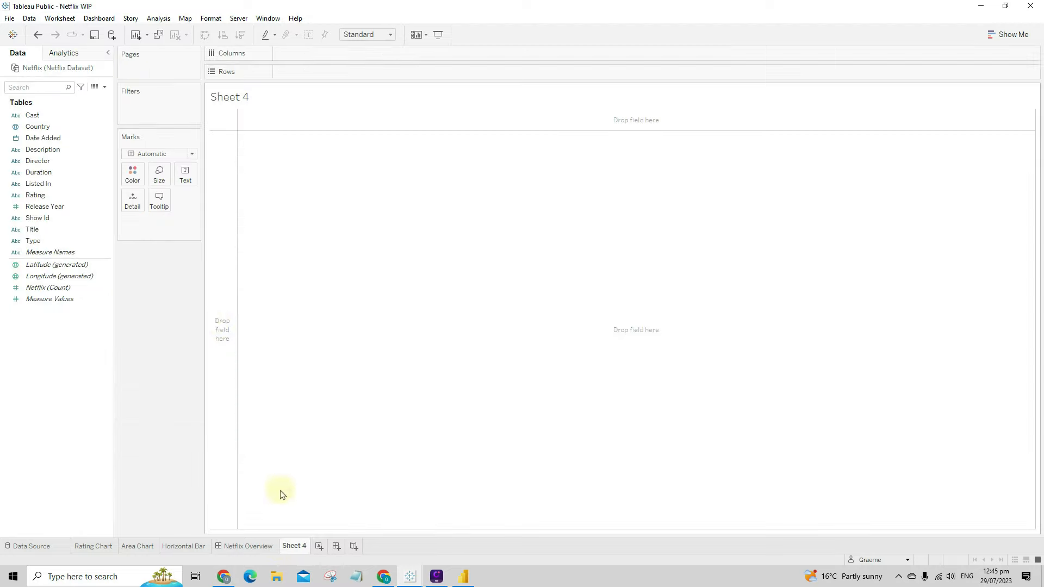
click(110, 230)
click(50, 221)
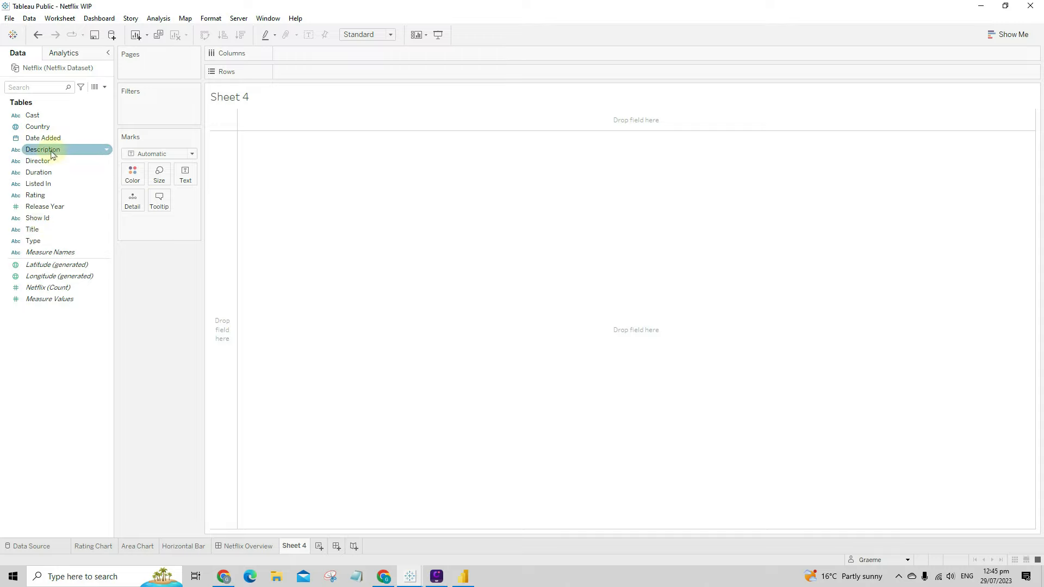
drag(53, 132, 307, 82)
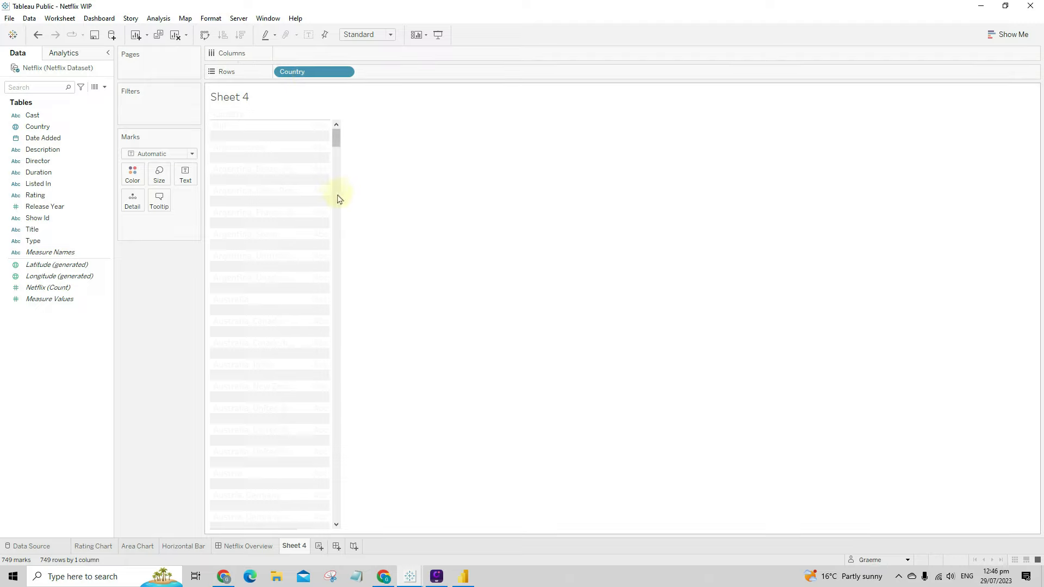
drag(332, 195, 440, 194)
- Open the Country header formatting, then widen the column further to show longer names
click(249, 191)
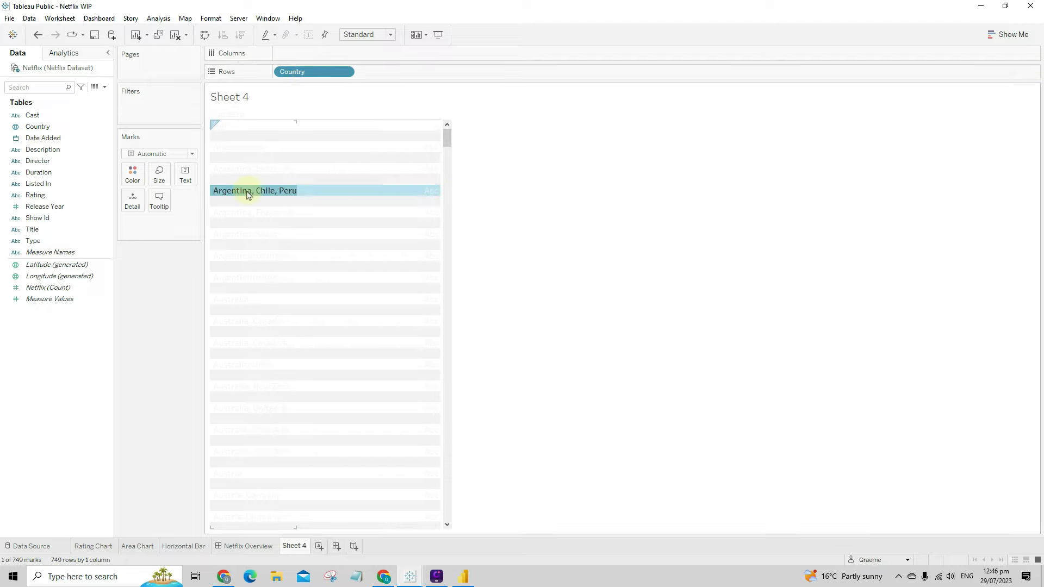
right_click(250, 192)
click(277, 239)
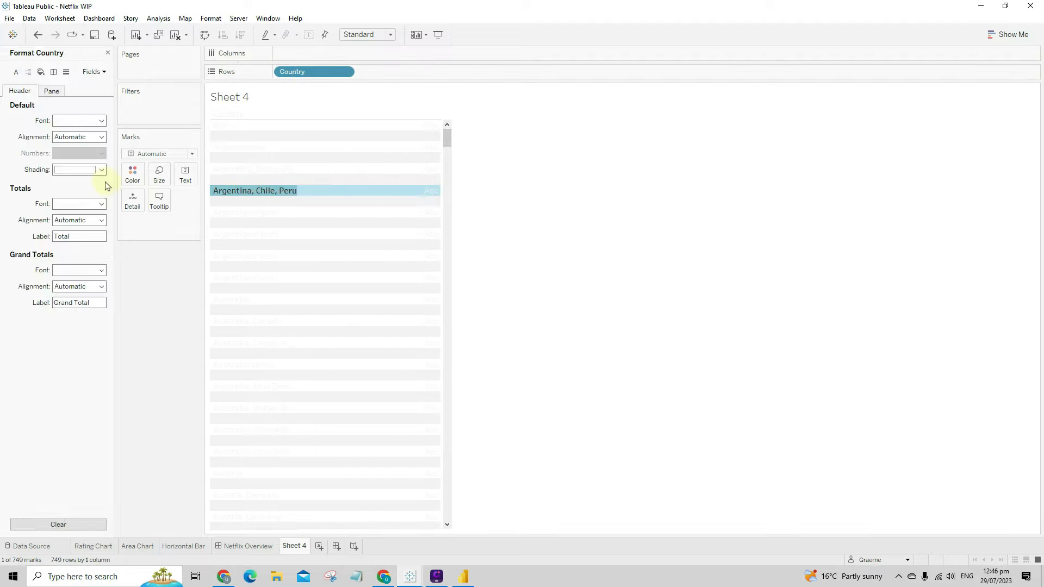
click(74, 121)
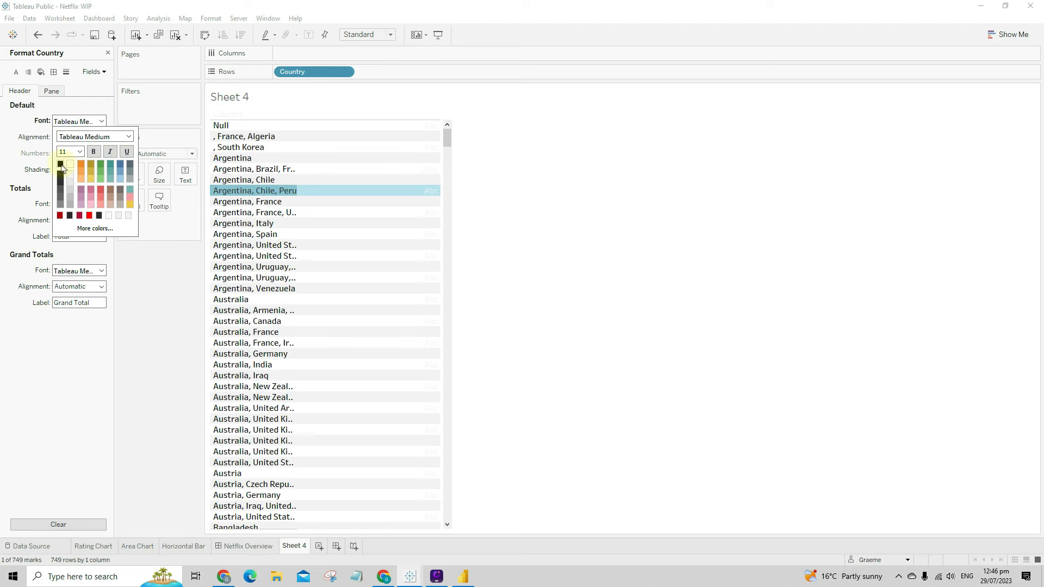
click(332, 228)
drag(297, 250, 363, 250)
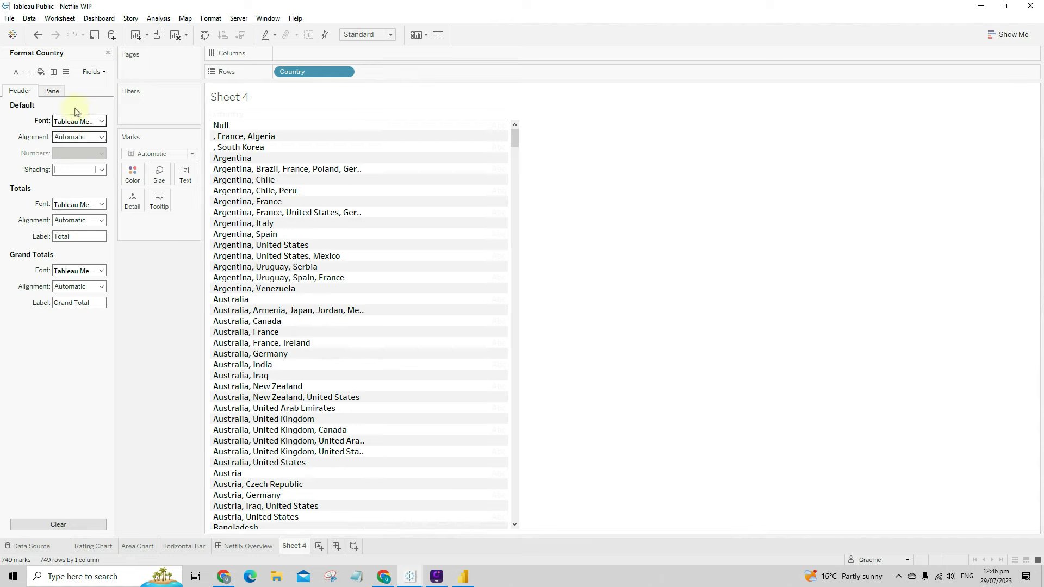
click(108, 53)
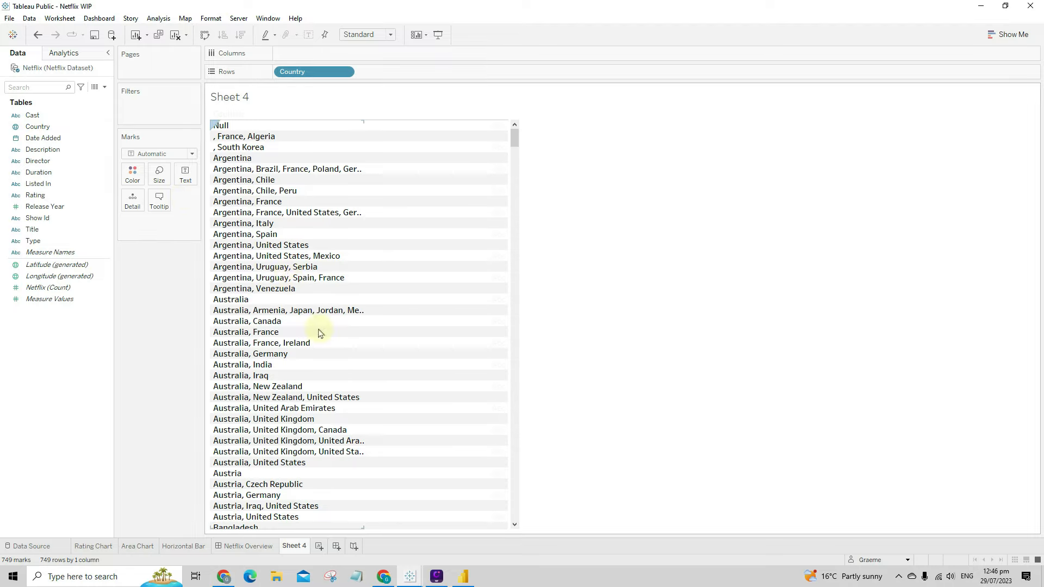
scroll(319, 331, down, 5)
drag(514, 140, 531, 124)
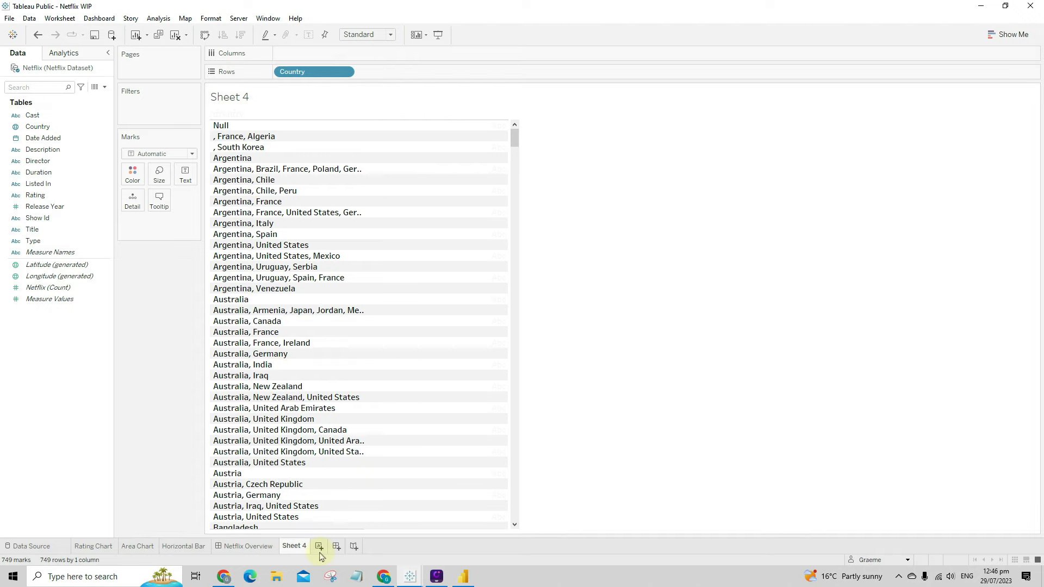
- Delete the Country Sheet 4 and create a fresh empty Sheet 4
right_click(294, 546)
click(362, 435)
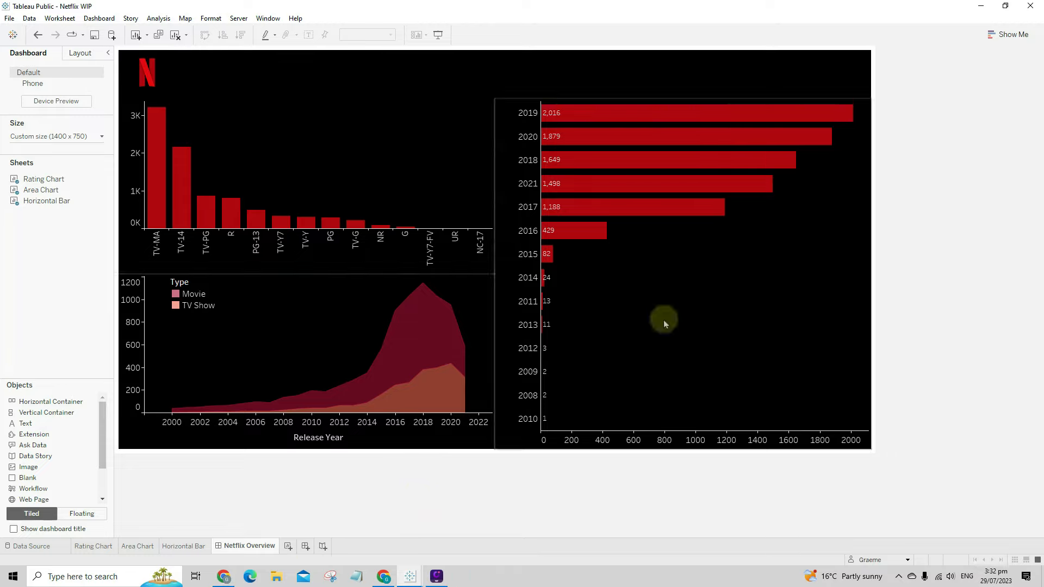
click(288, 546)
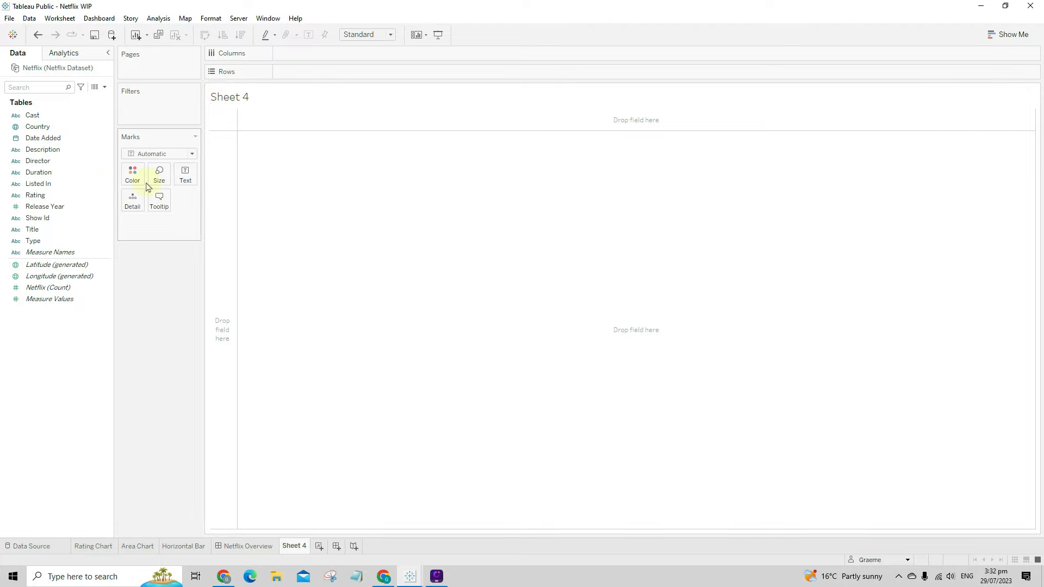
- Drop Rating onto Text to list every rating value, 66 min to UR
click(76, 187)
click(50, 195)
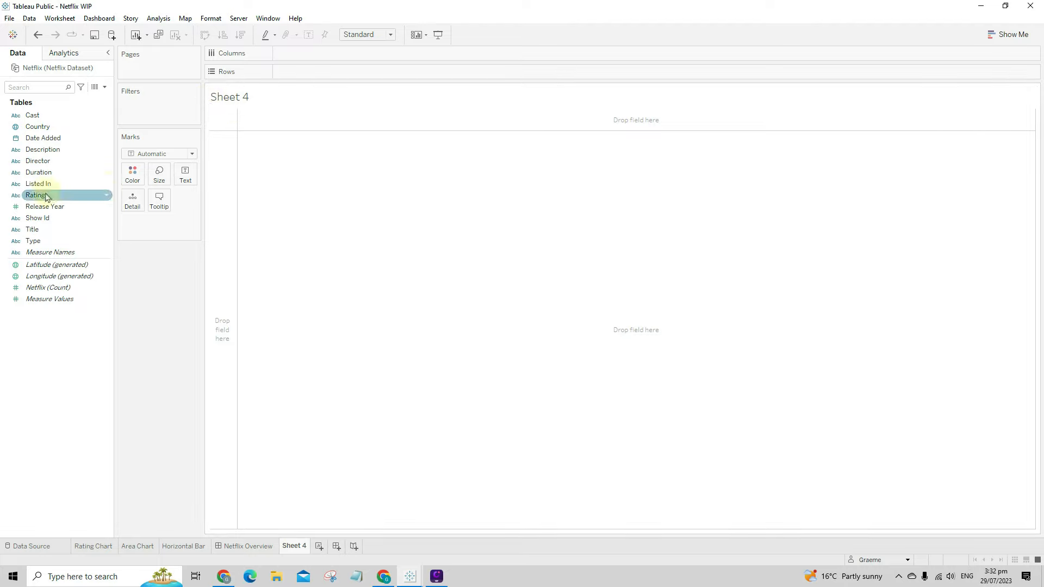
drag(46, 196, 186, 175)
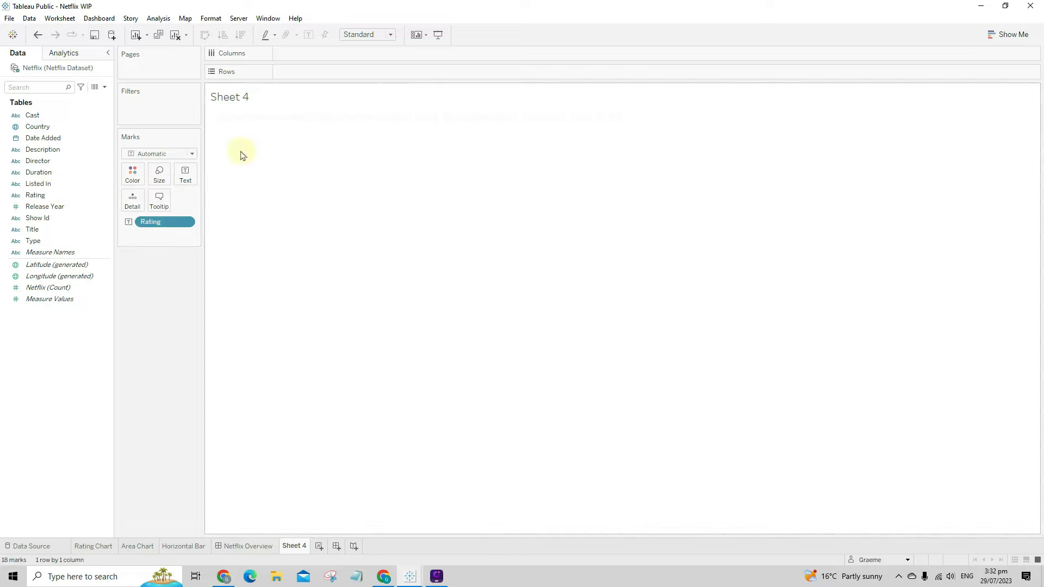
- Set the Worksheet default font in the Format pane, then close the pane
right_click(258, 121)
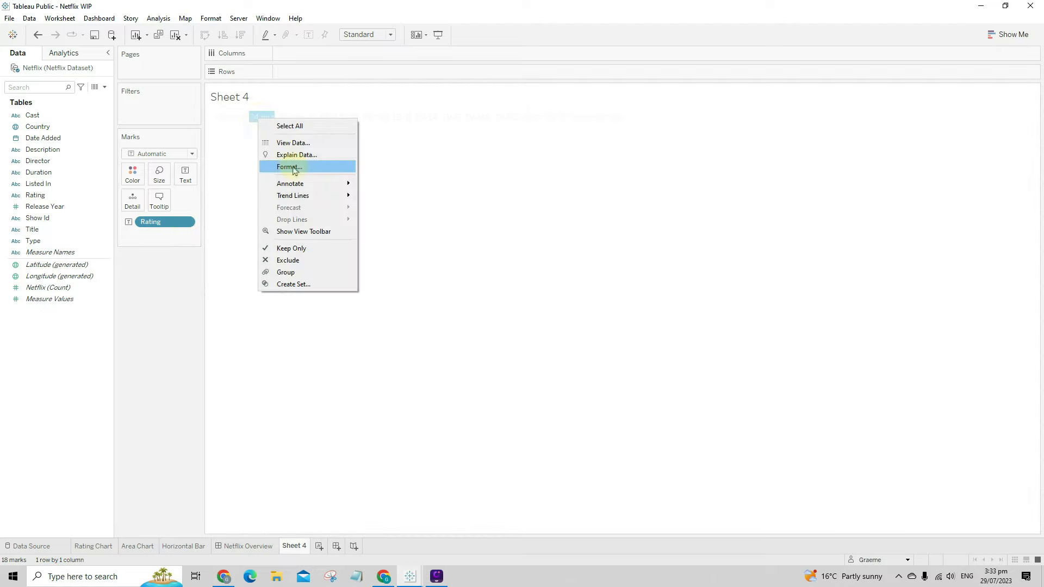
click(296, 167)
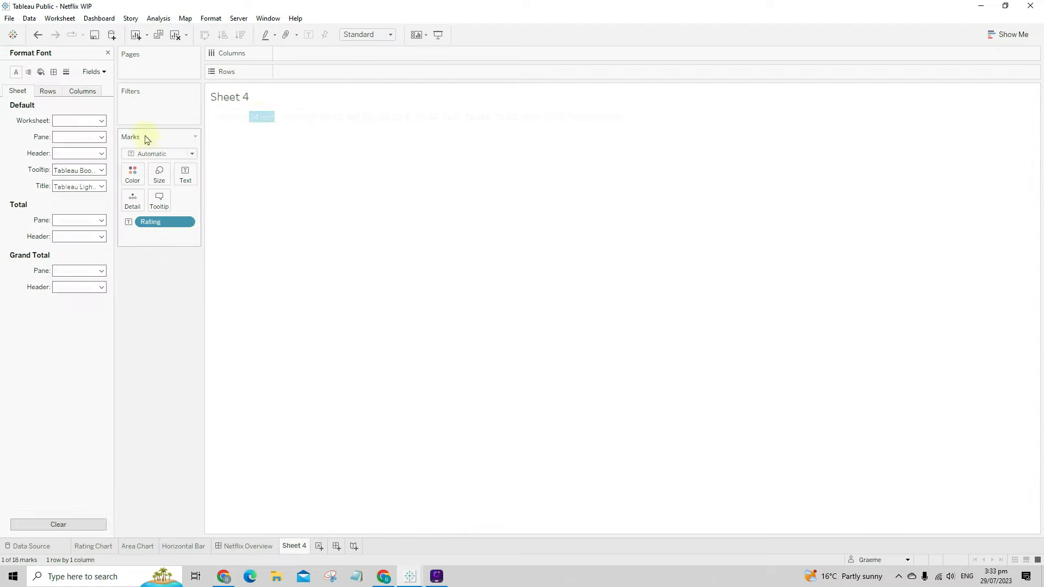
click(71, 120)
click(61, 170)
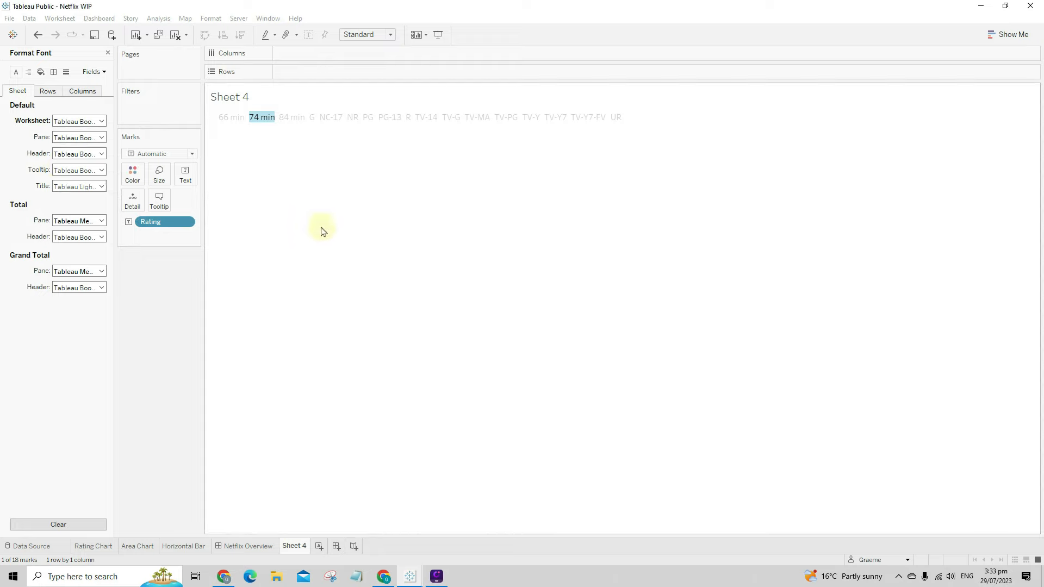
click(323, 247)
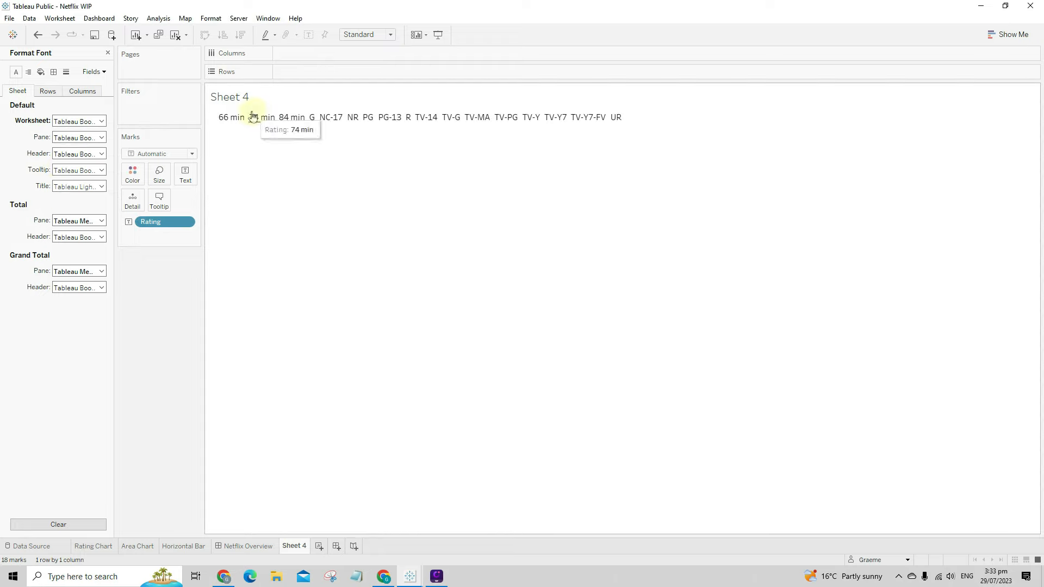
click(108, 53)
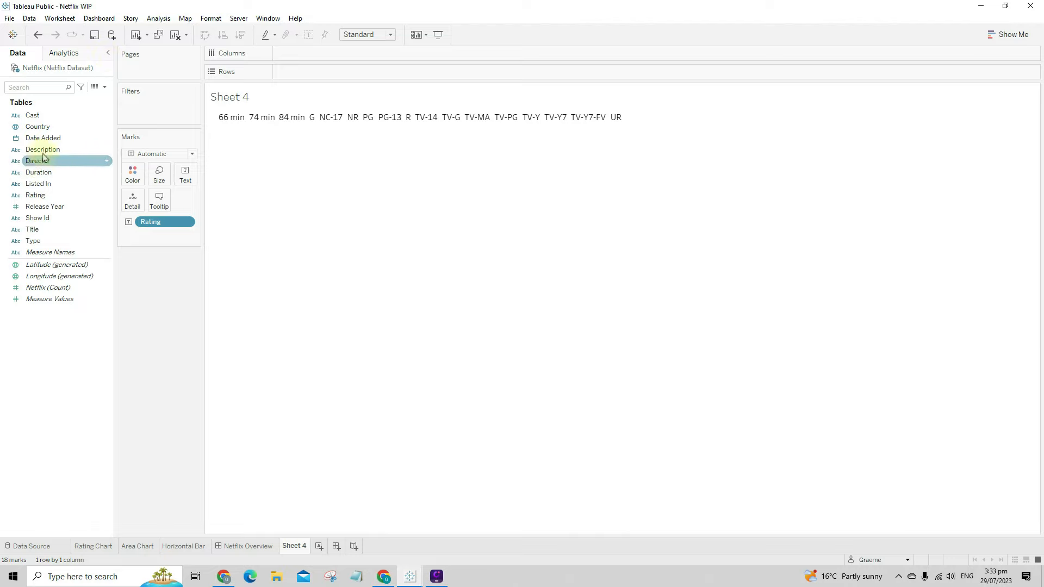
drag(45, 238, 146, 115)
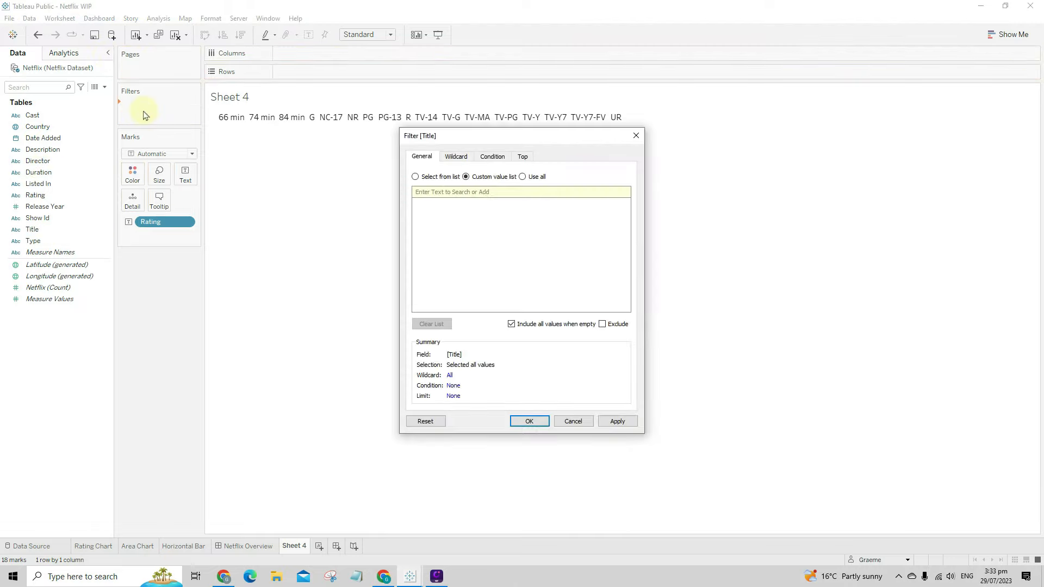
- Add a Title filter using all values and show its filter card
click(523, 177)
click(617, 421)
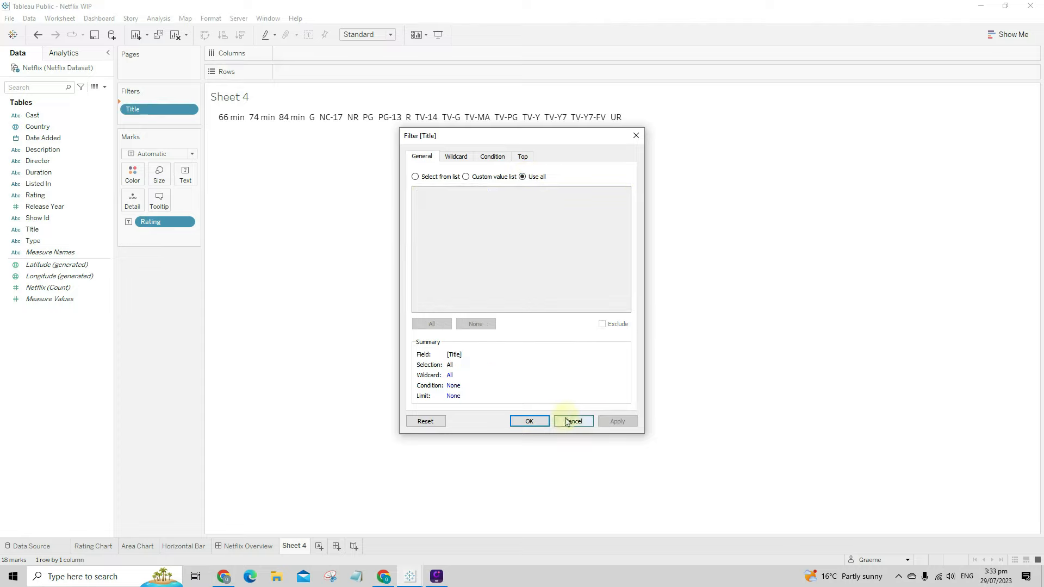
click(529, 422)
right_click(157, 106)
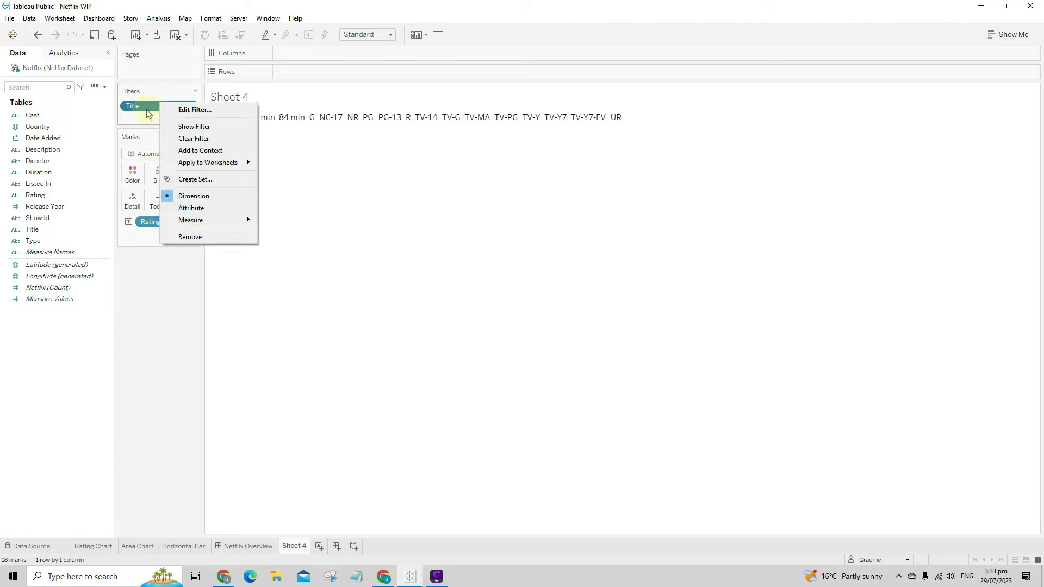
click(187, 127)
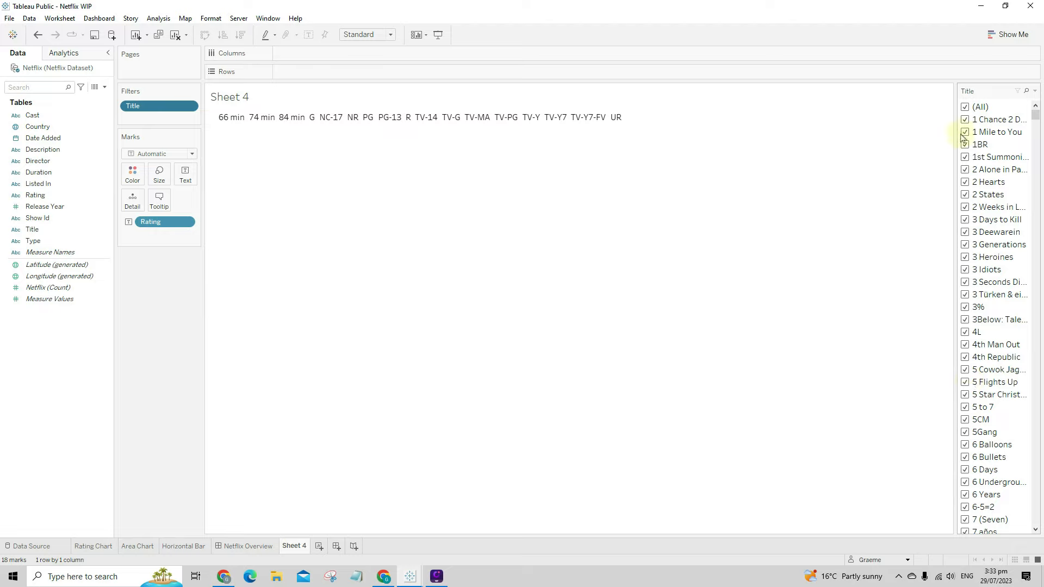
- Make the Title filter a single-value dropdown and select Queens of Comedy
scroll(966, 424, down, 4)
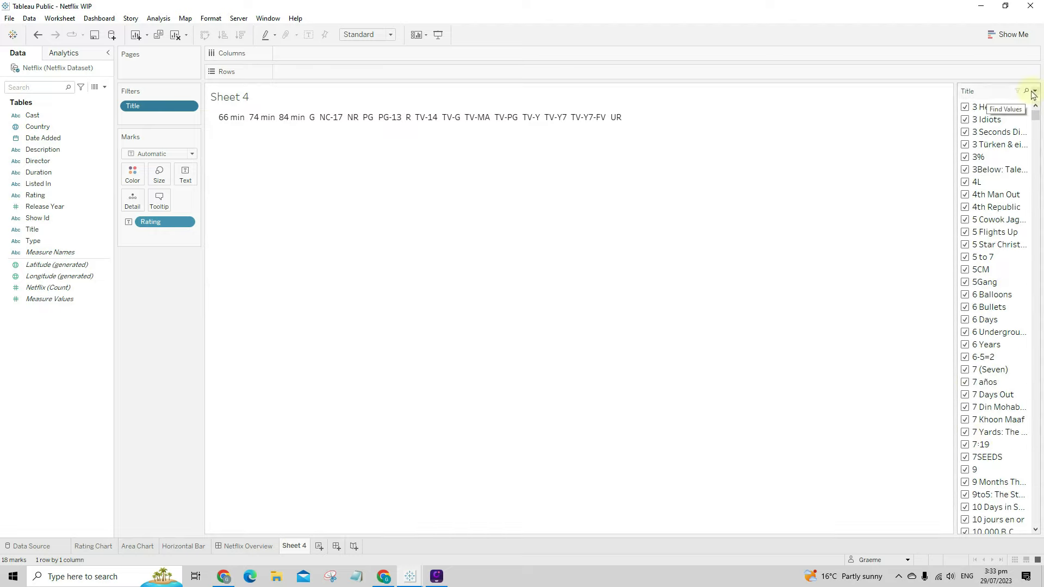
click(1034, 92)
click(979, 193)
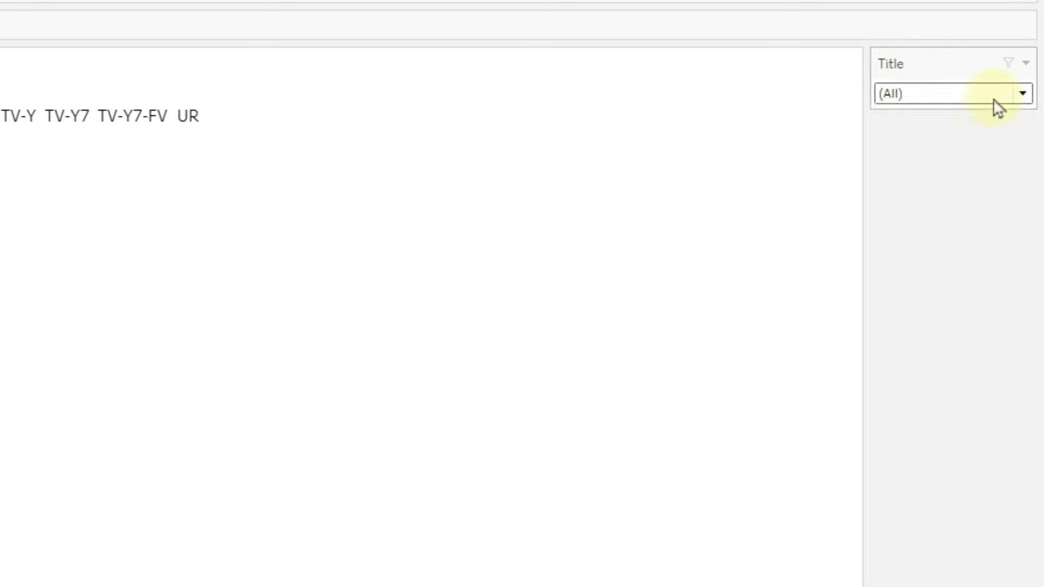
click(1018, 109)
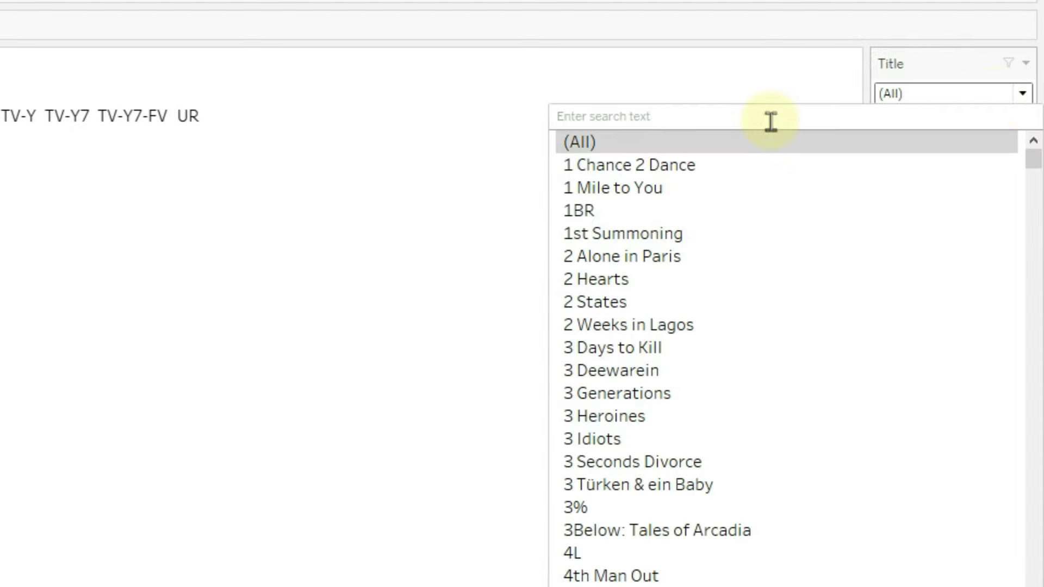
text(p)
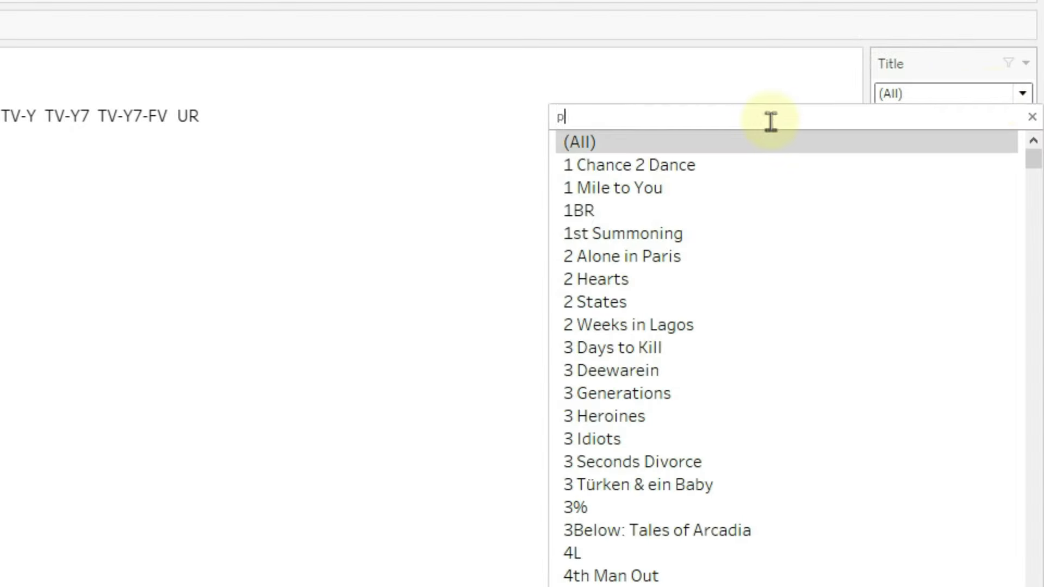
text(ulp)
click(663, 142)
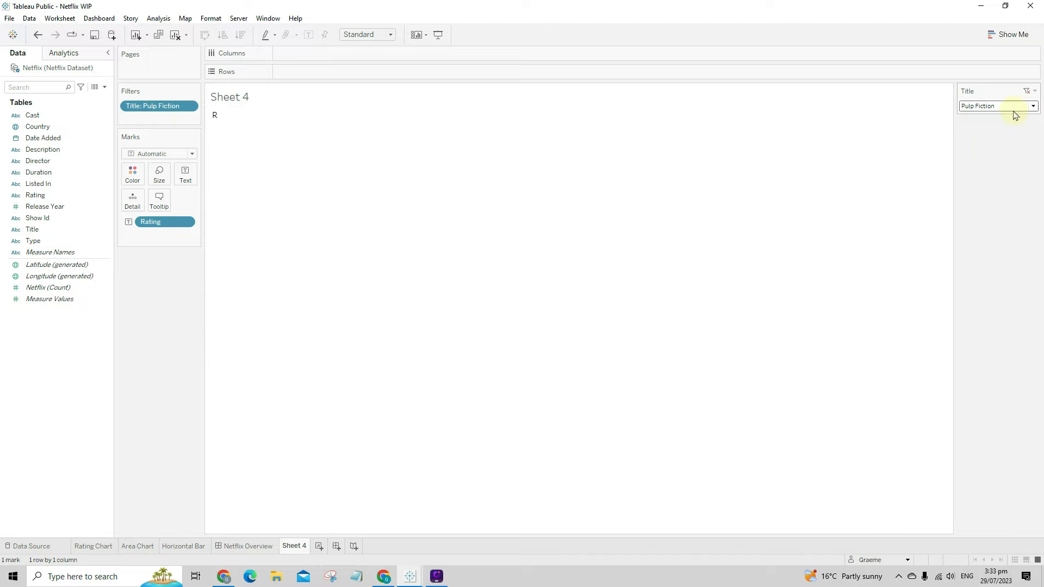
click(1031, 106)
scroll(949, 187, down, 3)
scroll(951, 239, down, 5)
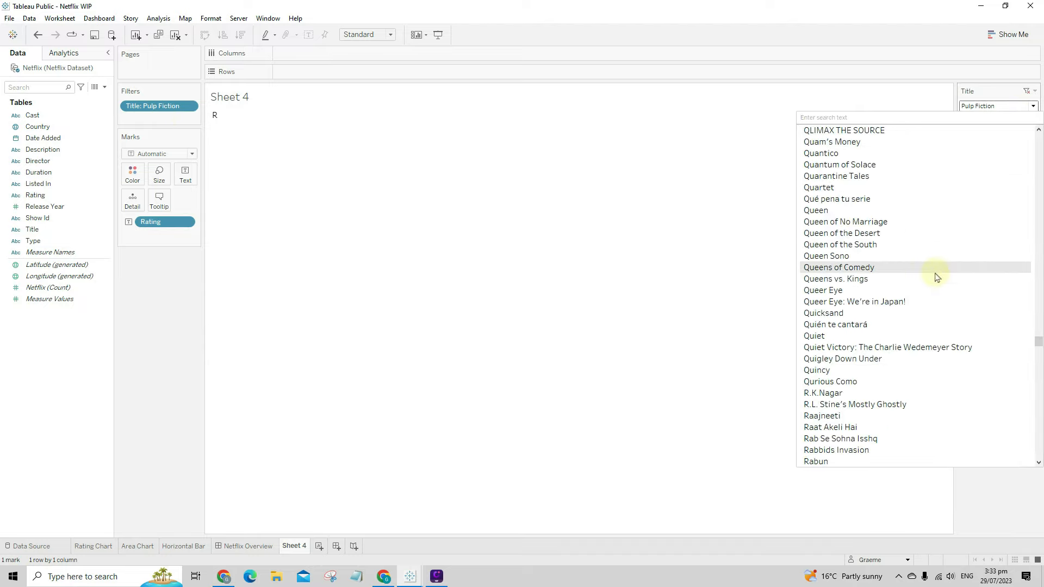
click(934, 275)
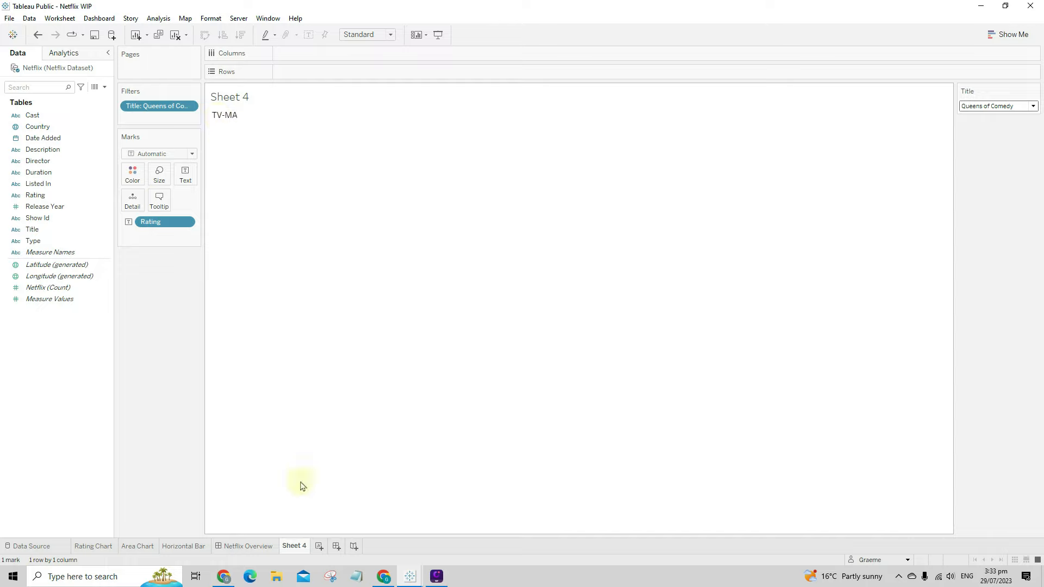
- Rename the Sheet 4 tab to 'Rating'
right_click(301, 546)
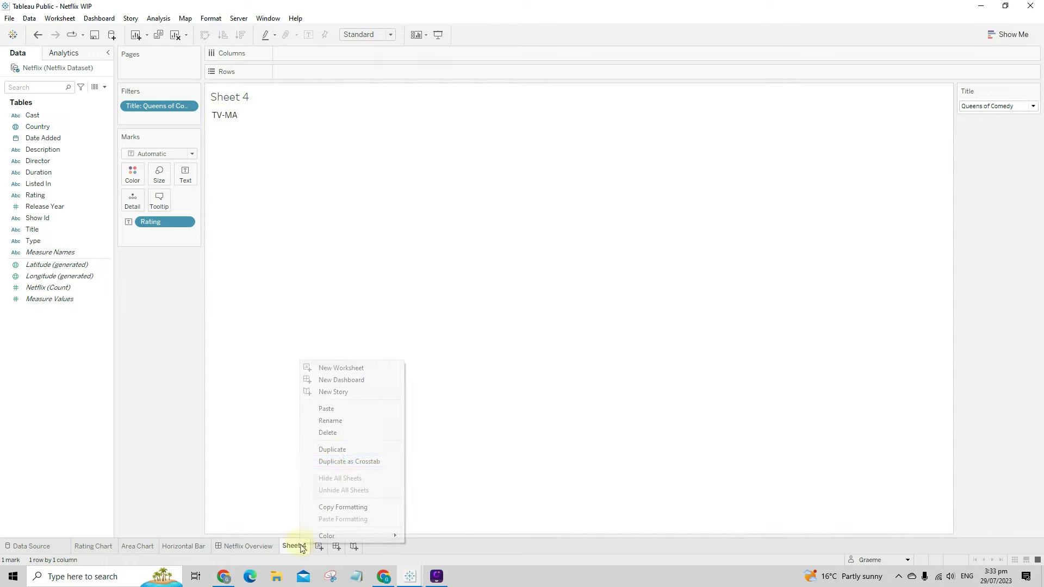
click(348, 422)
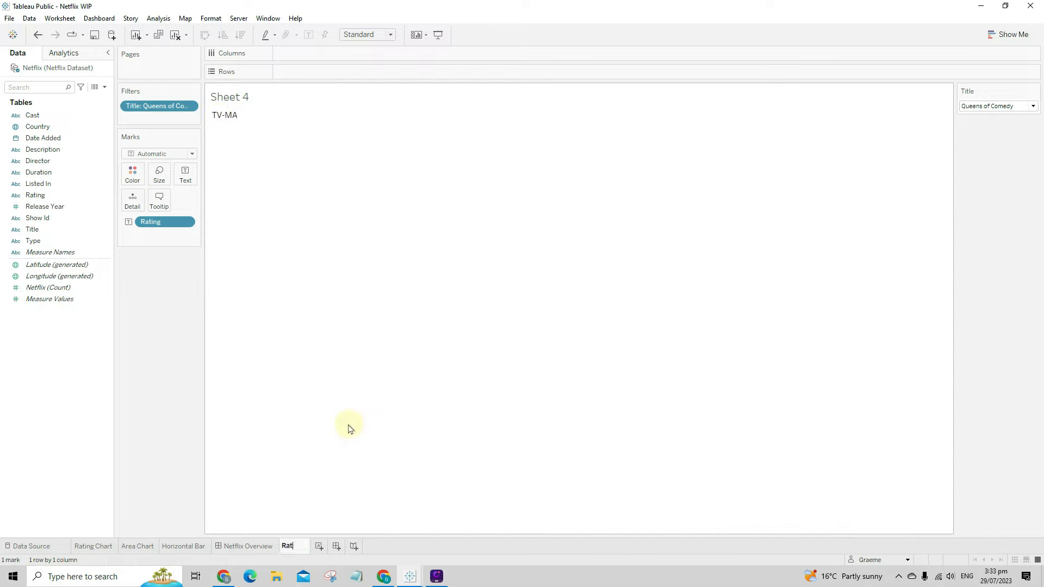
text(Rating)
key(Return)
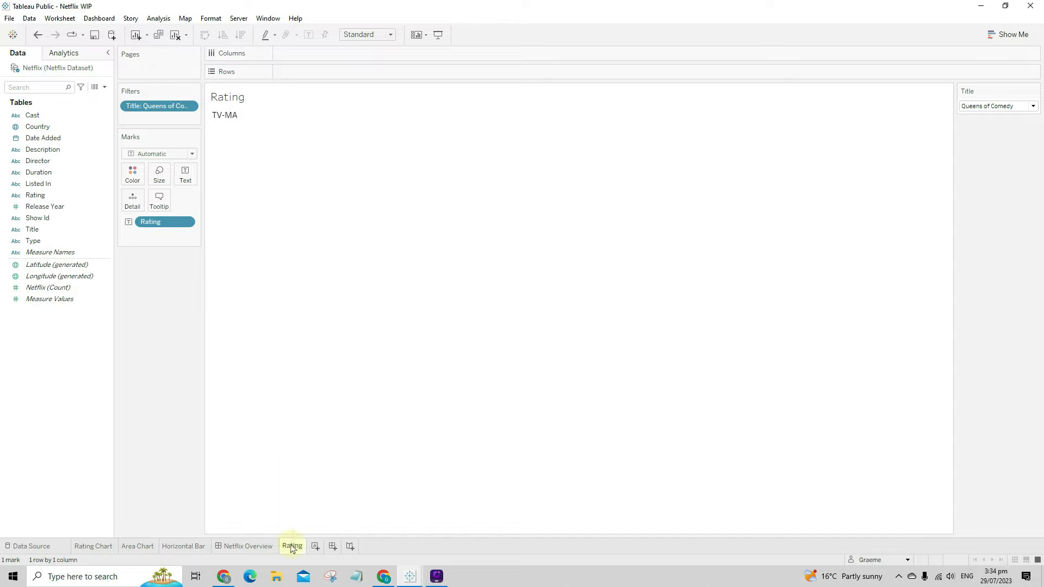
- Duplicate the Rating sheet and rename the copy 'Duration'
right_click(292, 545)
click(347, 450)
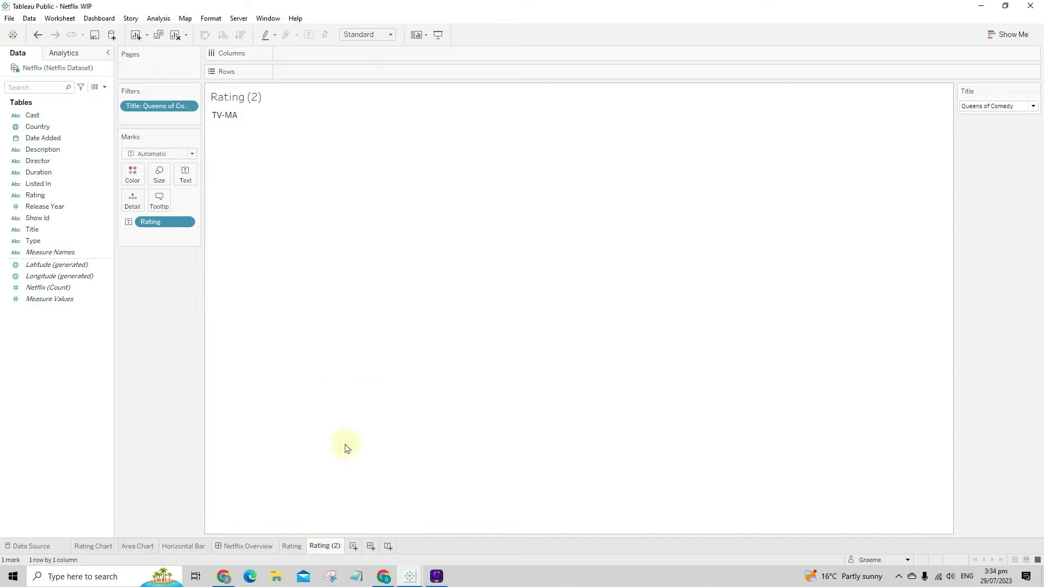
right_click(322, 548)
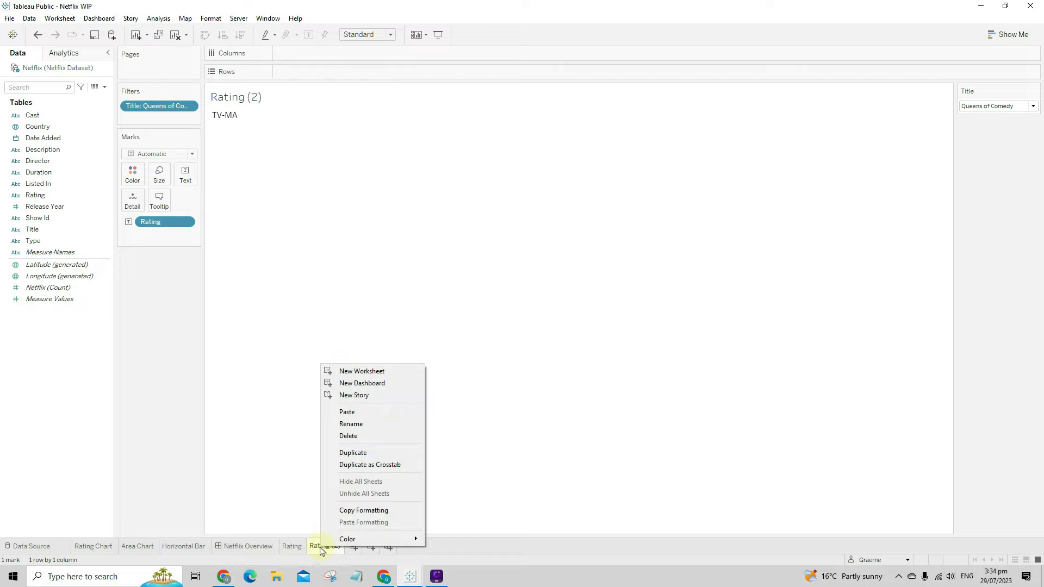
click(383, 429)
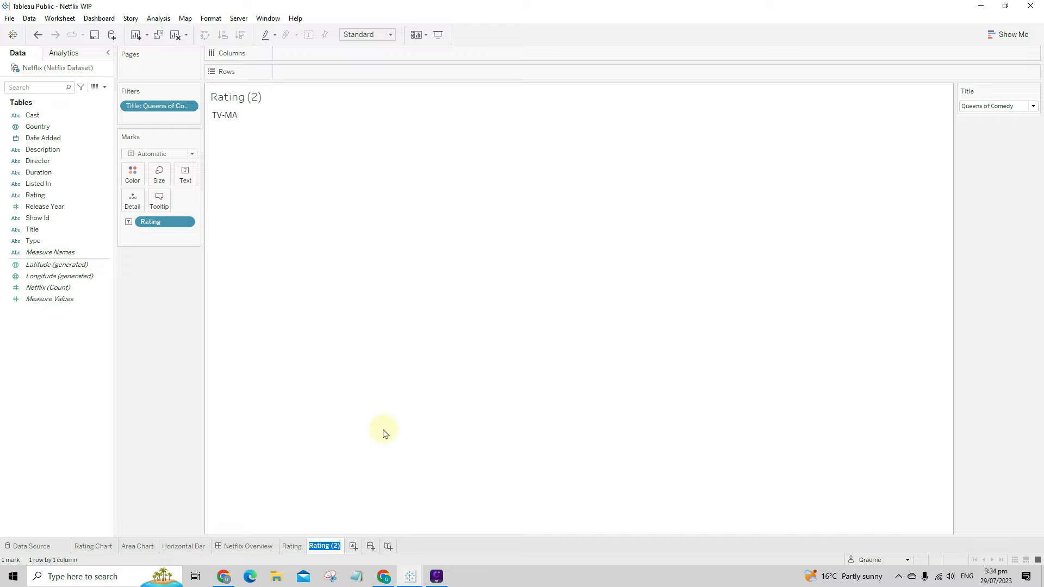
text(Duration)
key(Return)
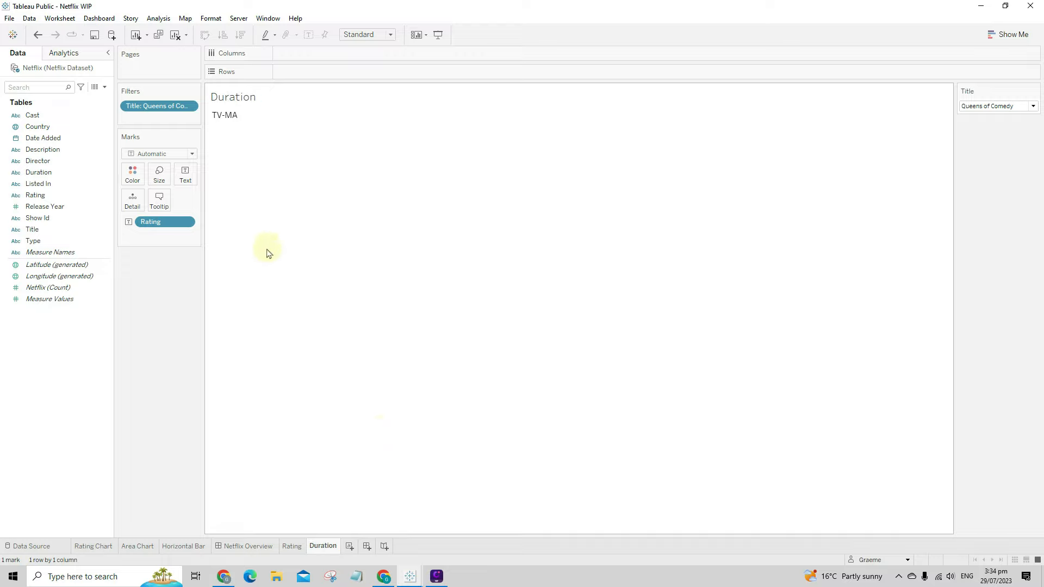
- Replace Rating with Duration as the text mark and widen the cell
drag(154, 226, 152, 304)
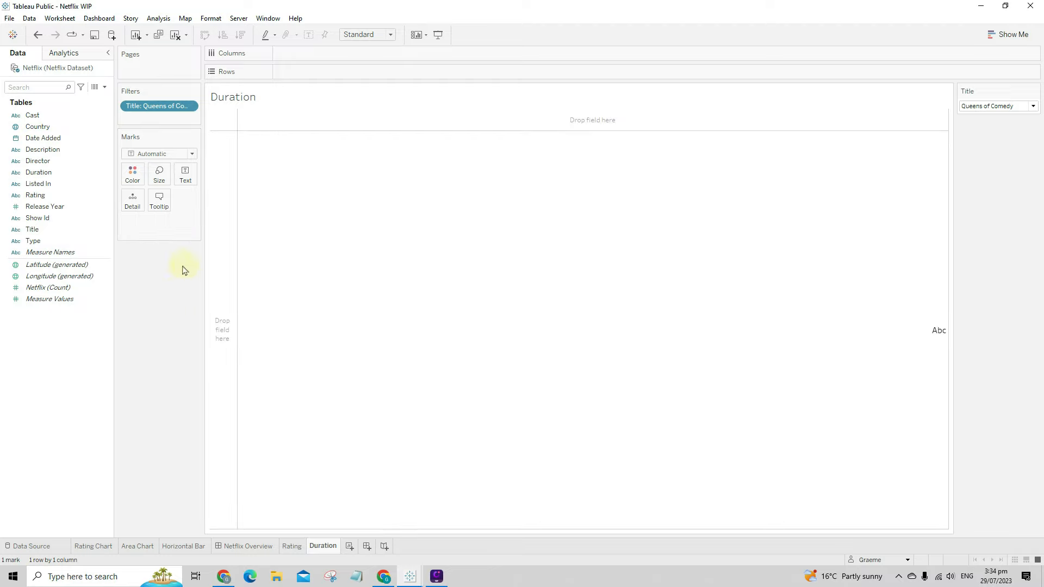
drag(60, 171, 194, 183)
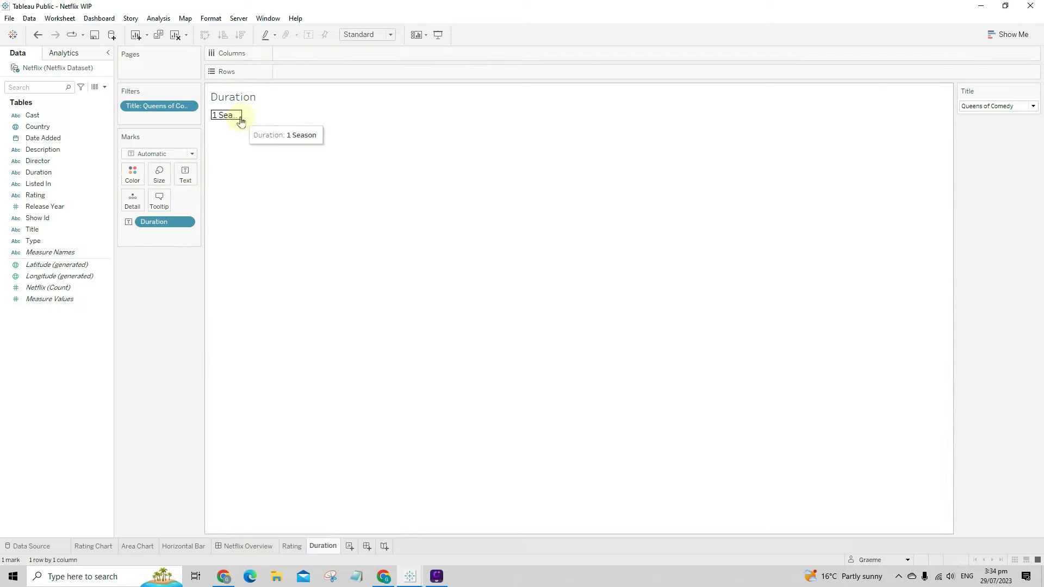
mouse_move(242, 119)
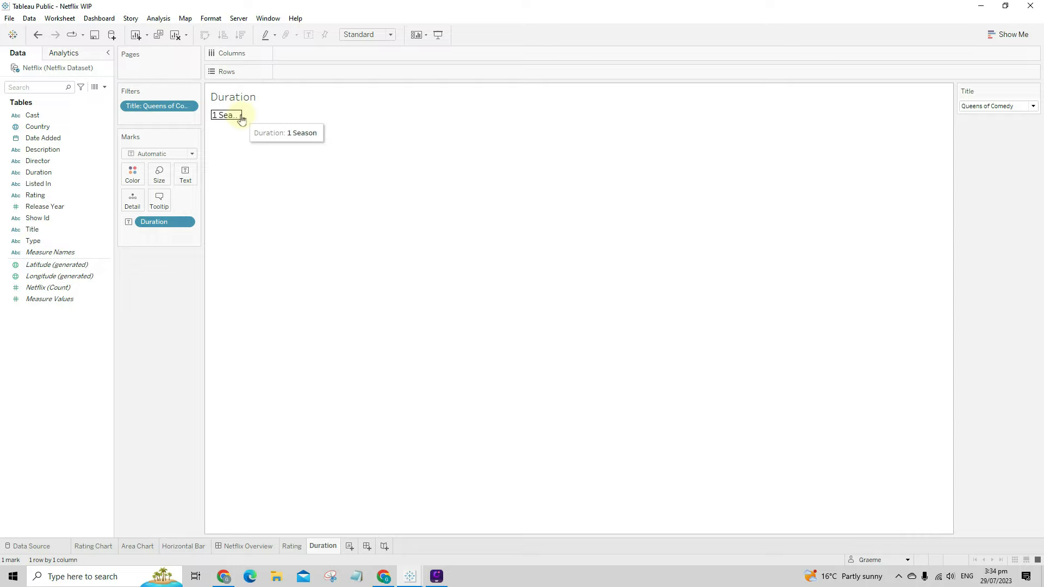
drag(243, 115, 281, 143)
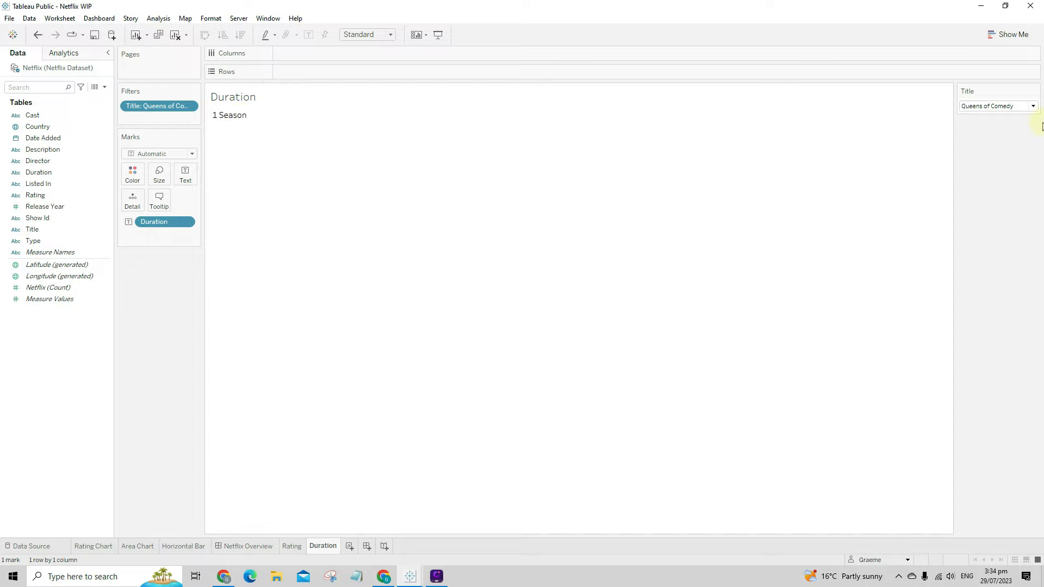
- Filter the title to QLIMAX THE SOURCE and add Type to Rows, widening its column
click(1013, 106)
click(910, 260)
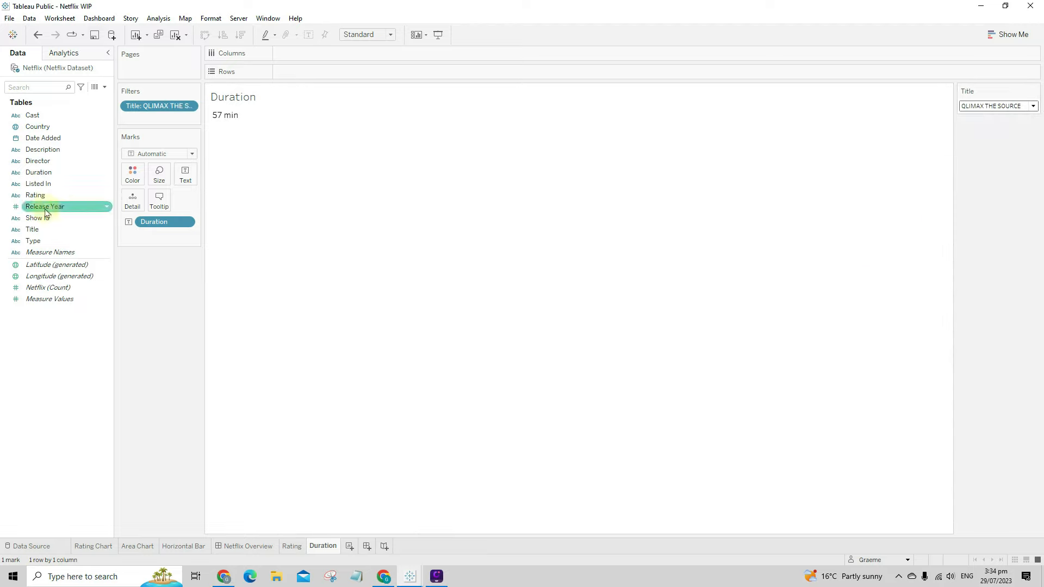
drag(33, 240, 319, 70)
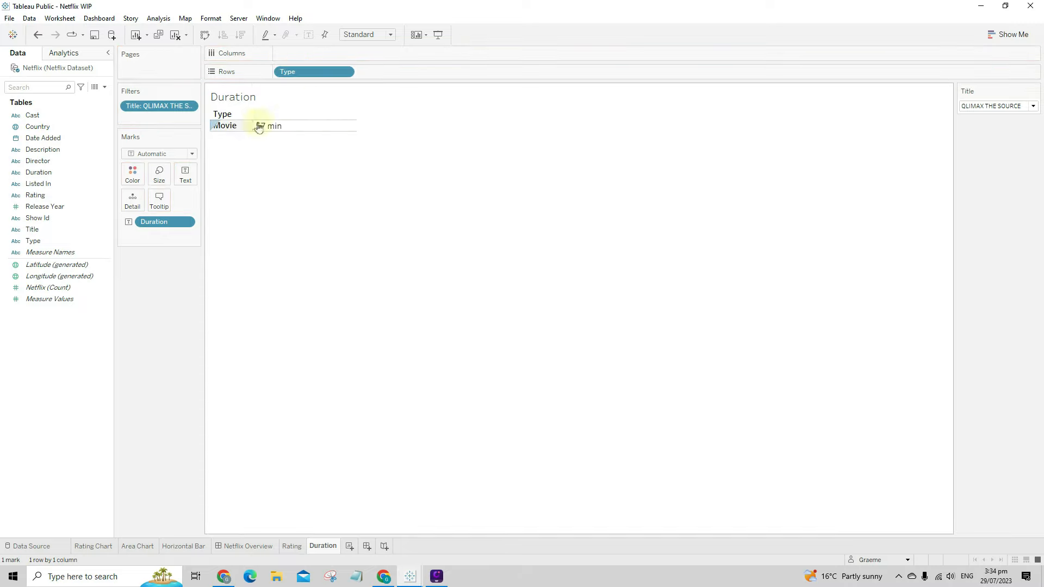
drag(256, 126, 299, 126)
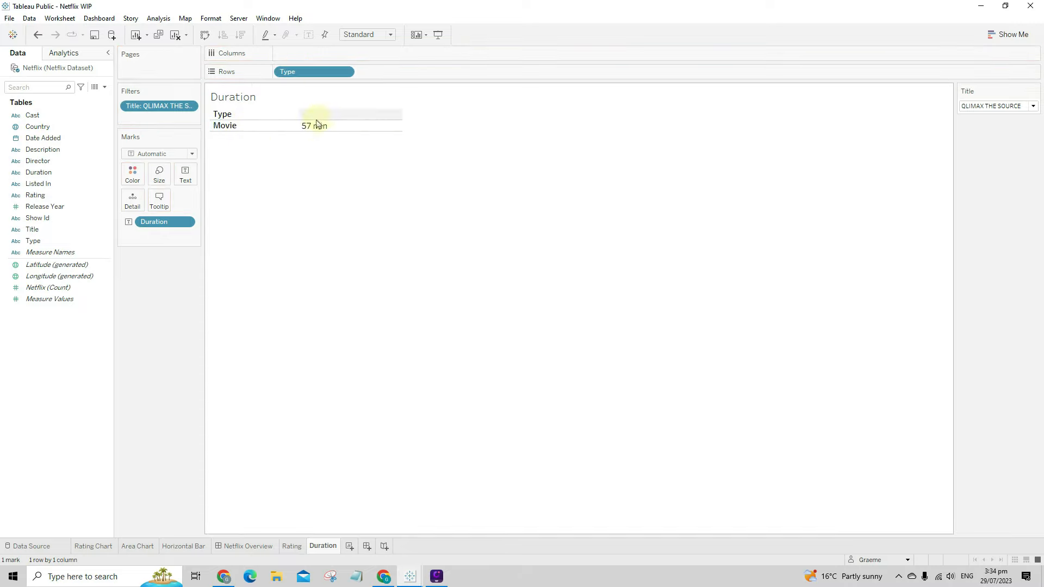
- Hide the Type row field label and make the Movie row taller
right_click(260, 114)
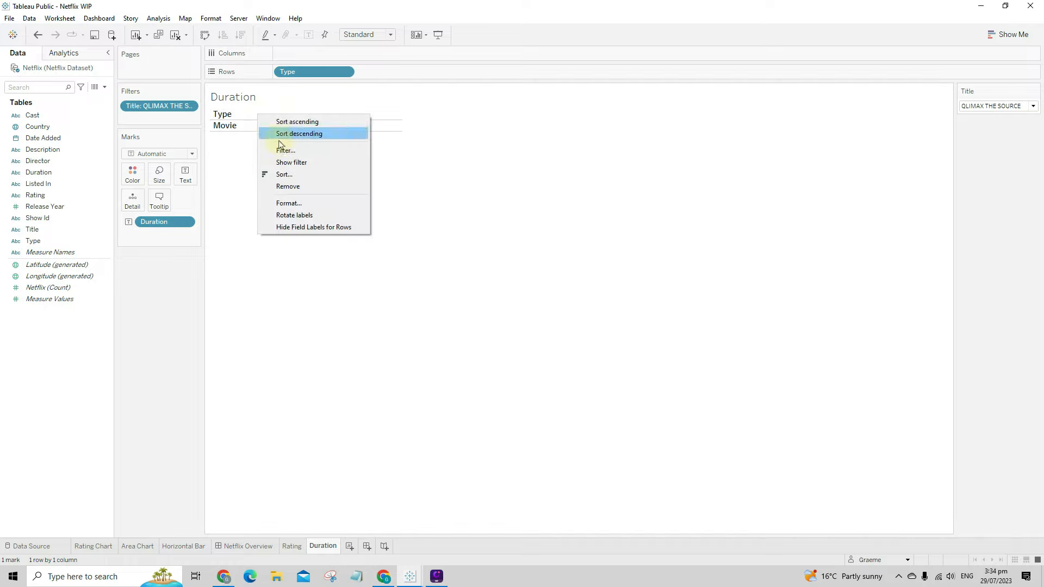
click(295, 227)
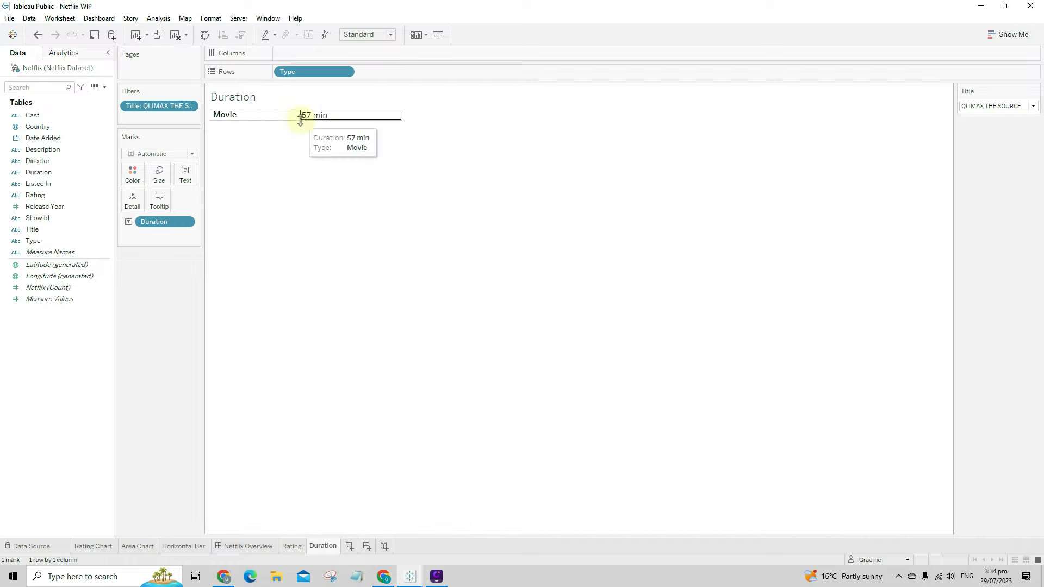
drag(303, 120, 320, 156)
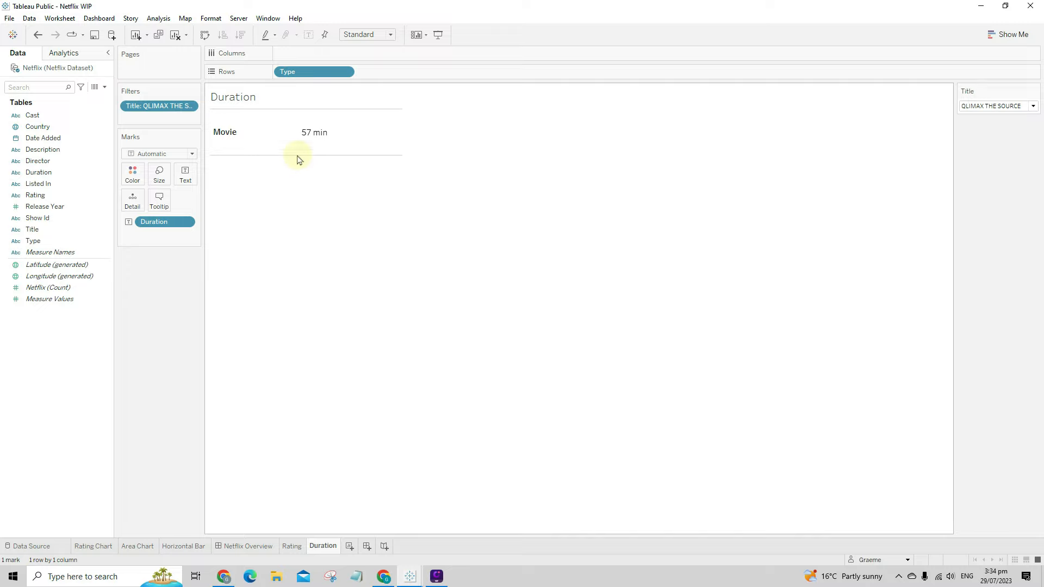
- Set the Duration sheet's Row Divider Pane border to None
click(275, 140)
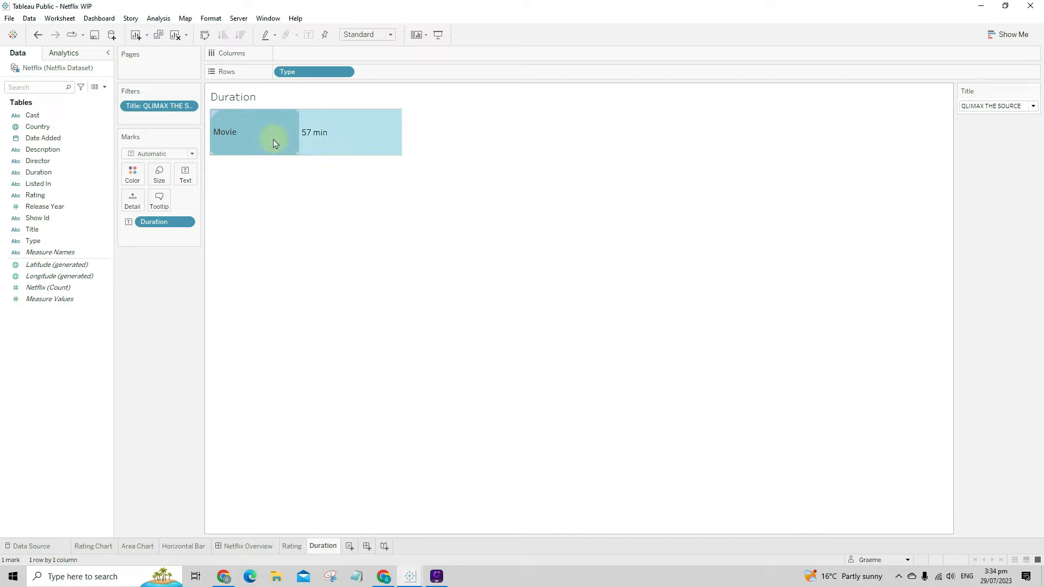
right_click(273, 139)
click(299, 185)
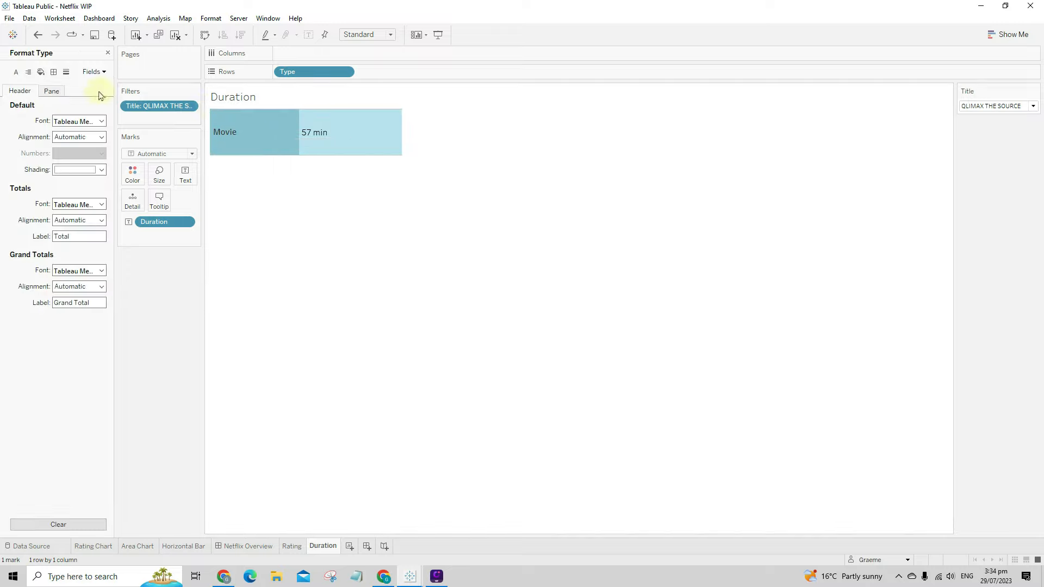
click(53, 72)
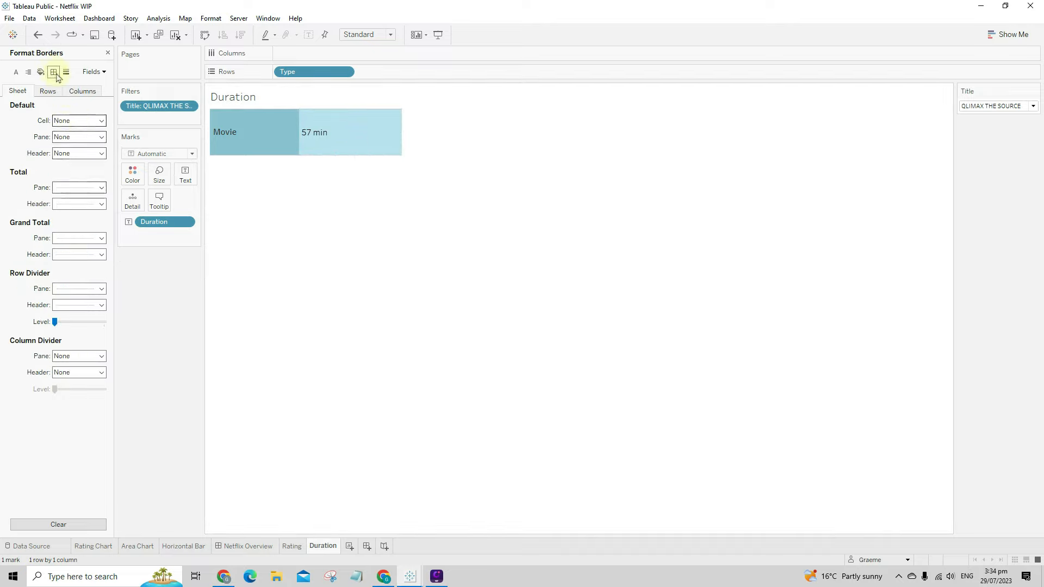
click(77, 288)
click(81, 301)
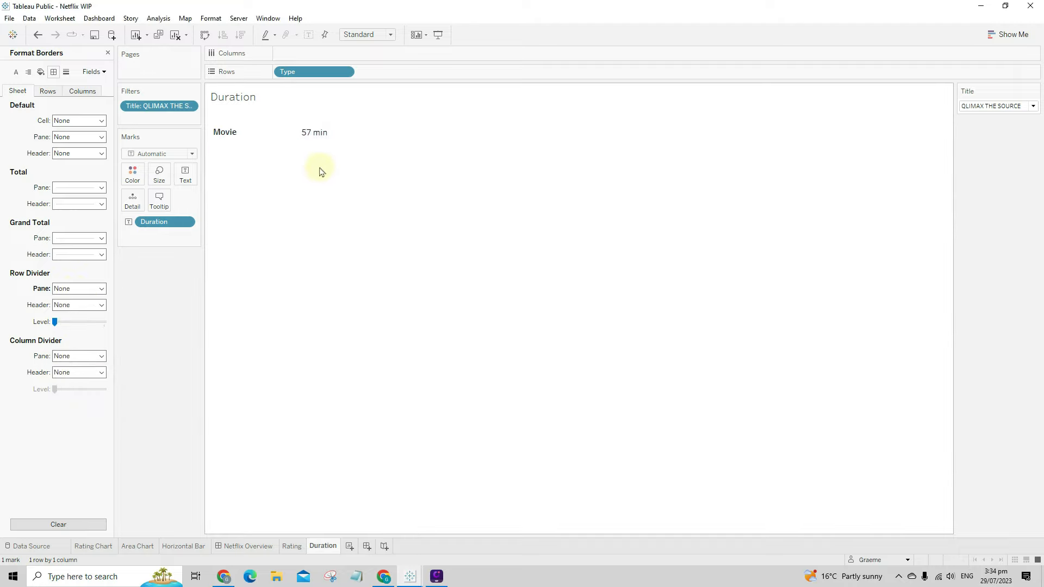
click(291, 547)
click(321, 547)
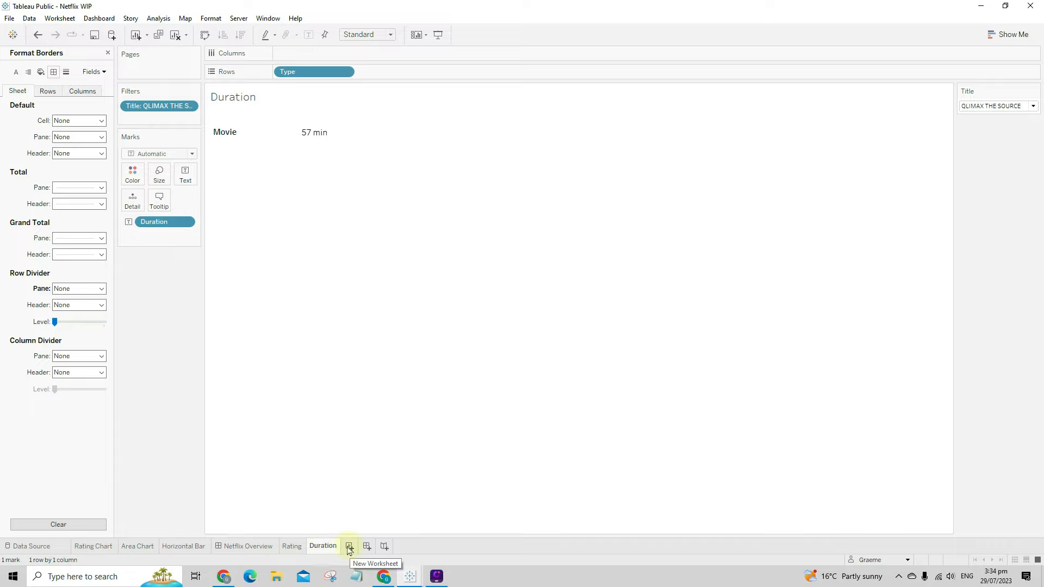
- Duplicate the Duration sheet and replace Duration and Type with Release Year on Text
right_click(317, 547)
click(357, 458)
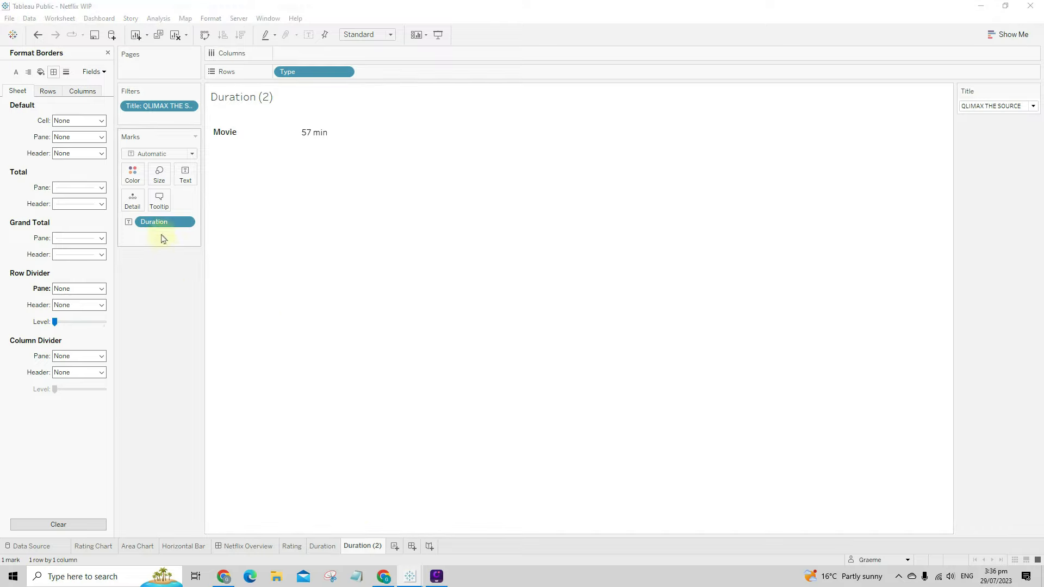
drag(163, 223, 168, 284)
click(108, 53)
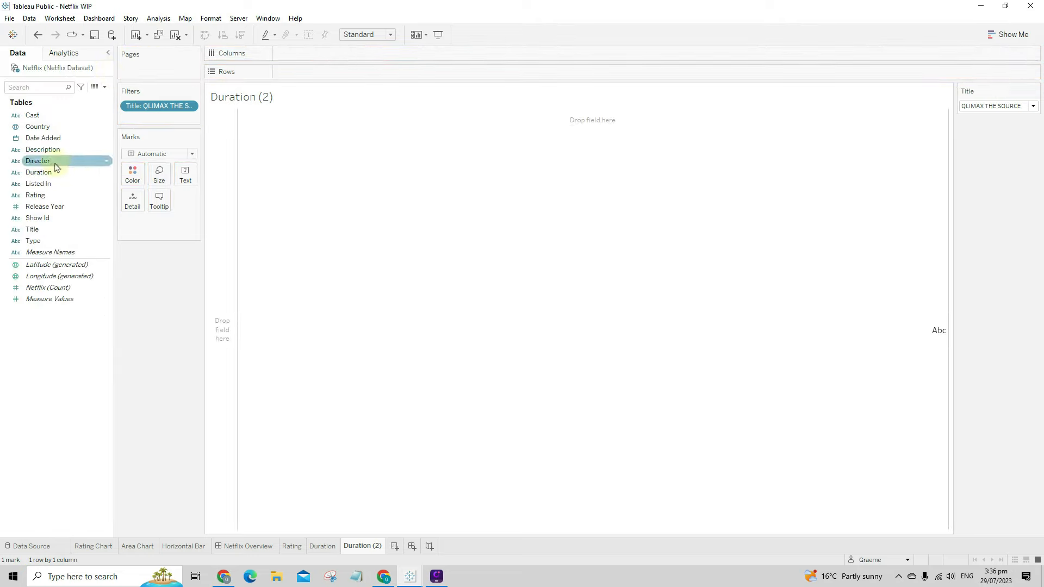
drag(54, 206, 185, 176)
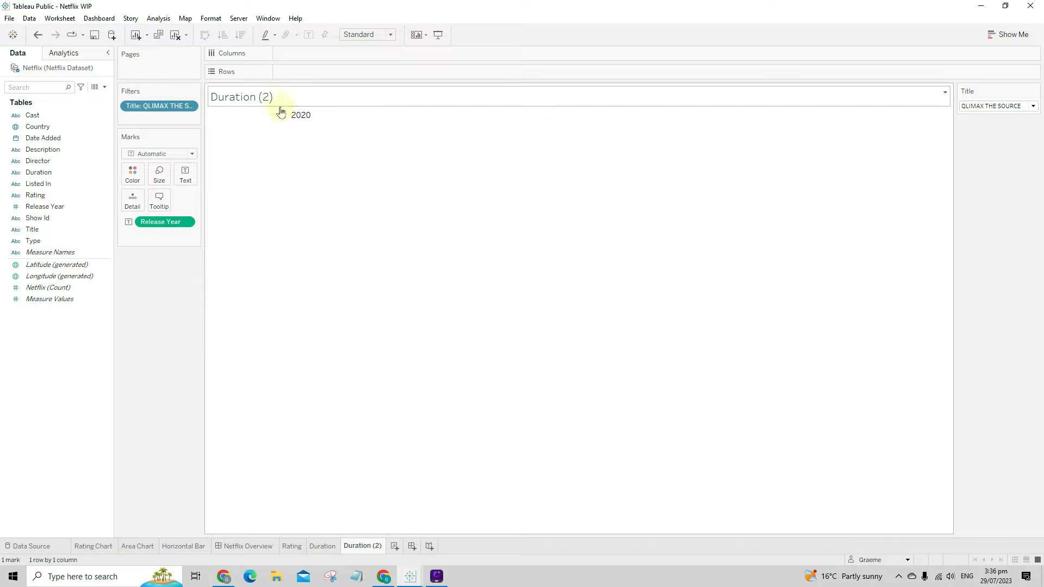
- Rename the Duration (2) copy to 'Release Year'
right_click(375, 548)
click(427, 425)
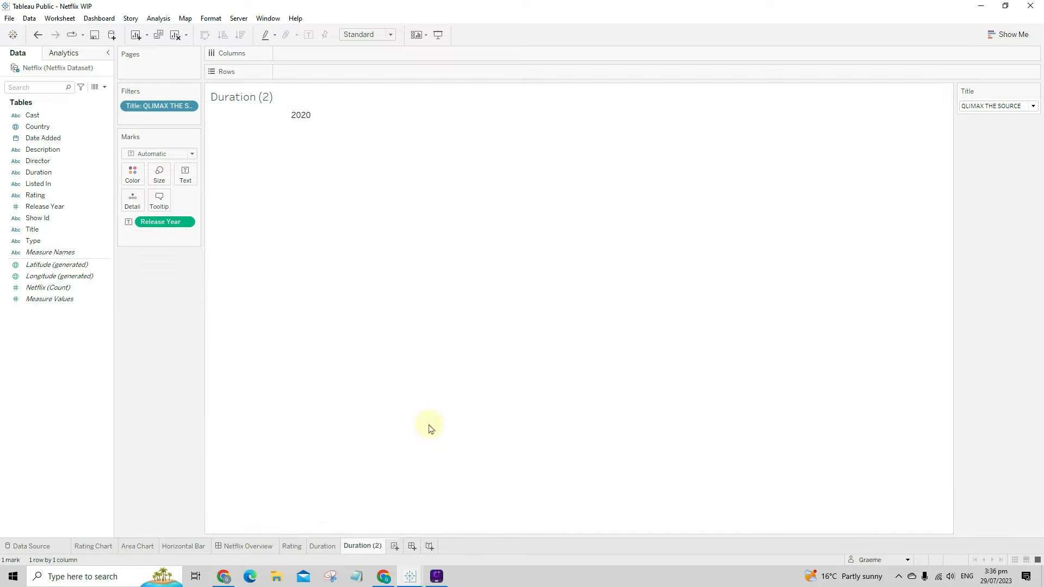
text(R)
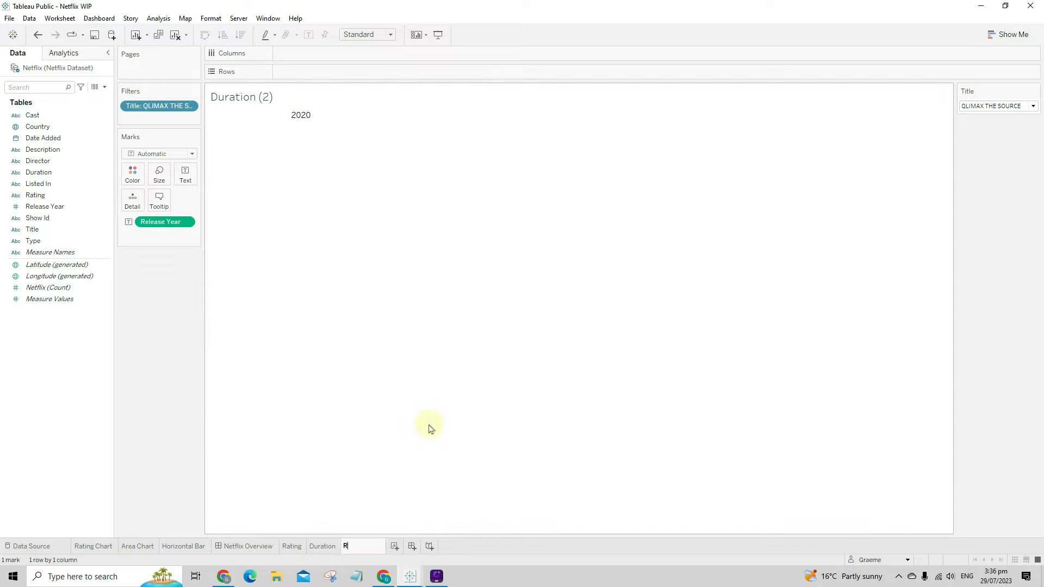
text(elease Year)
key(Return)
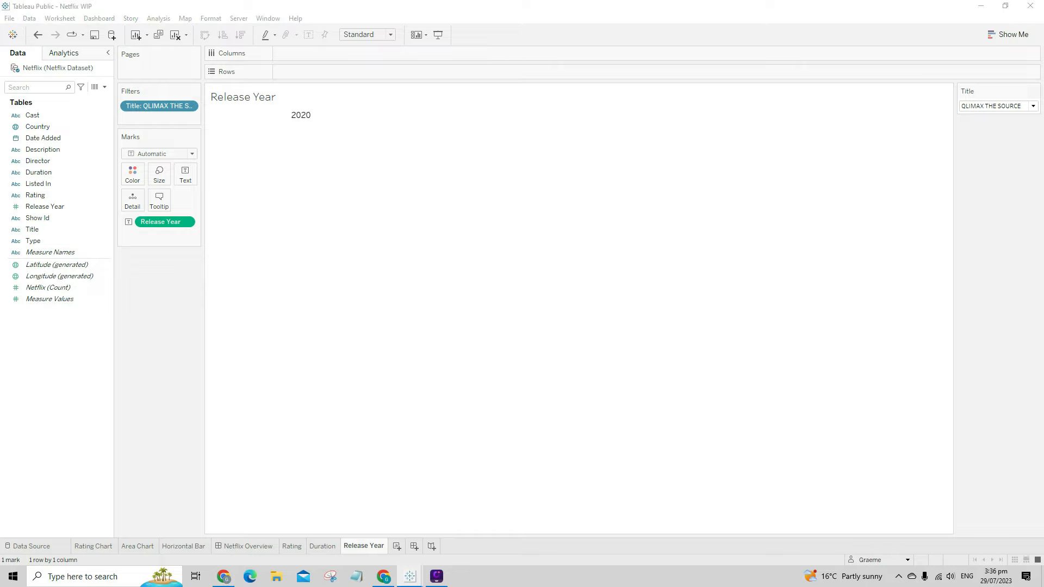
mouse_move(229, 120)
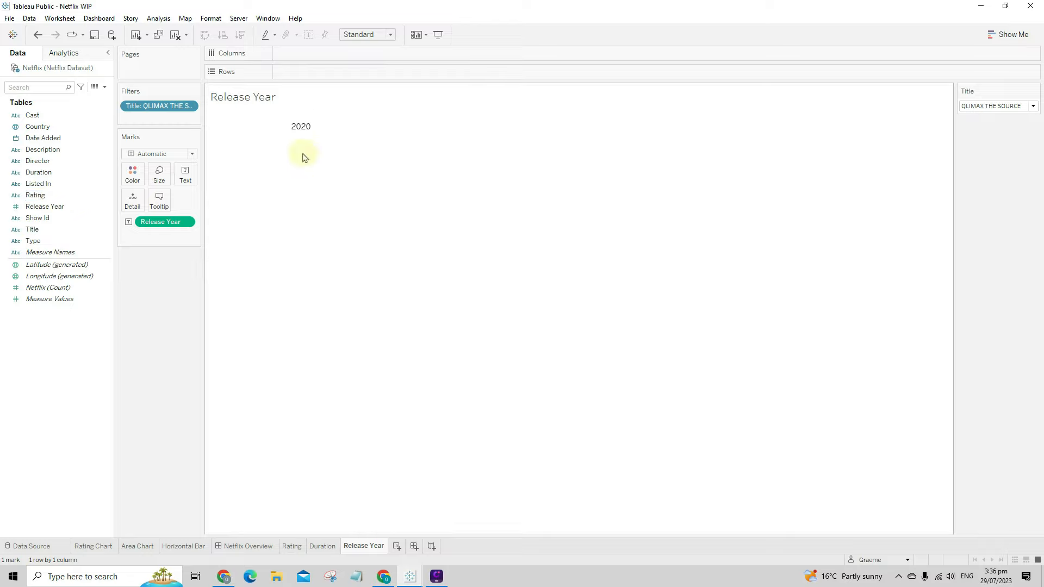
click(104, 87)
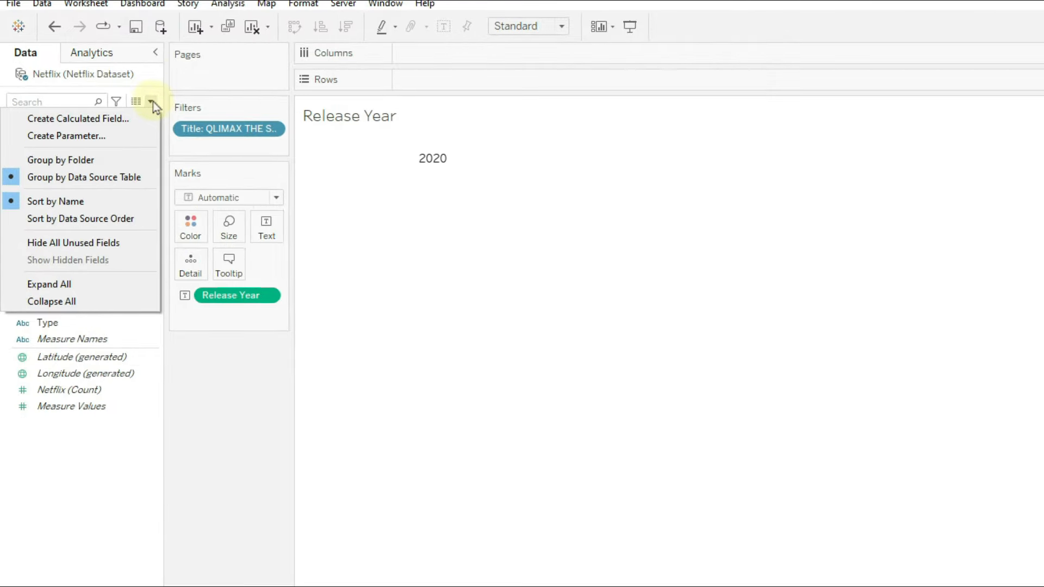
click(76, 98)
click(400, 392)
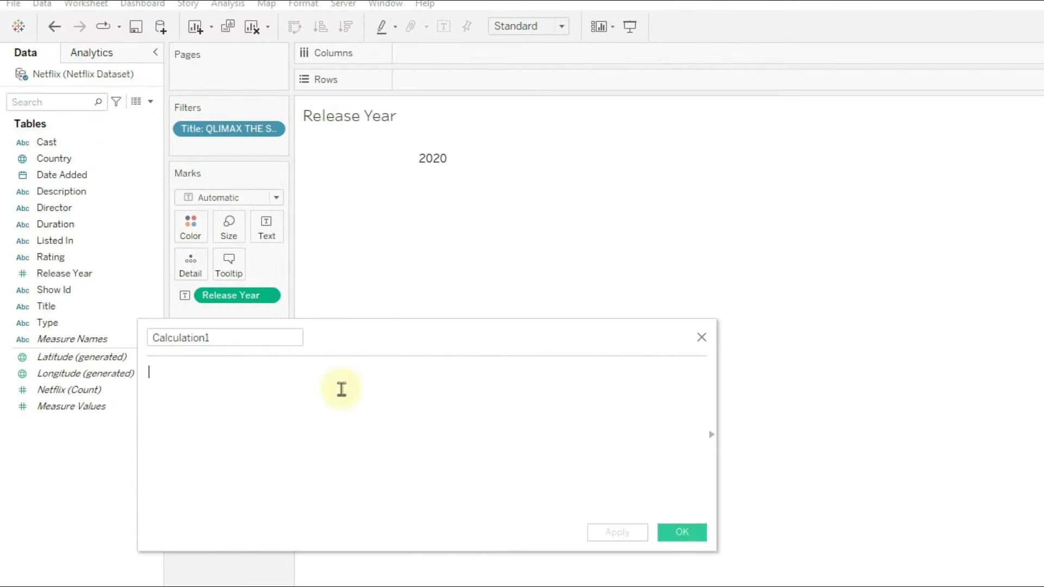
text("Release)
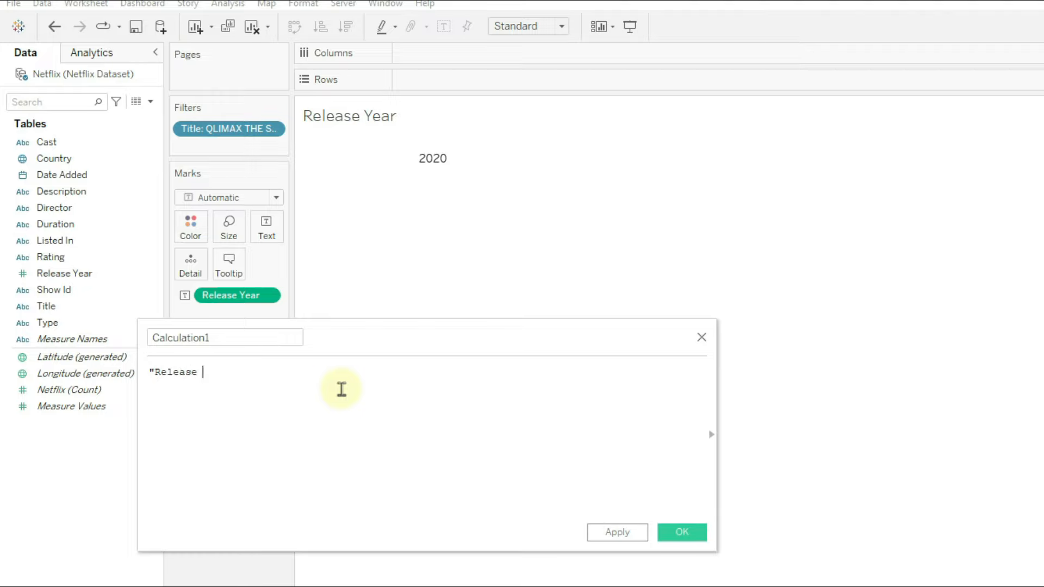
text( Year")
click(224, 338)
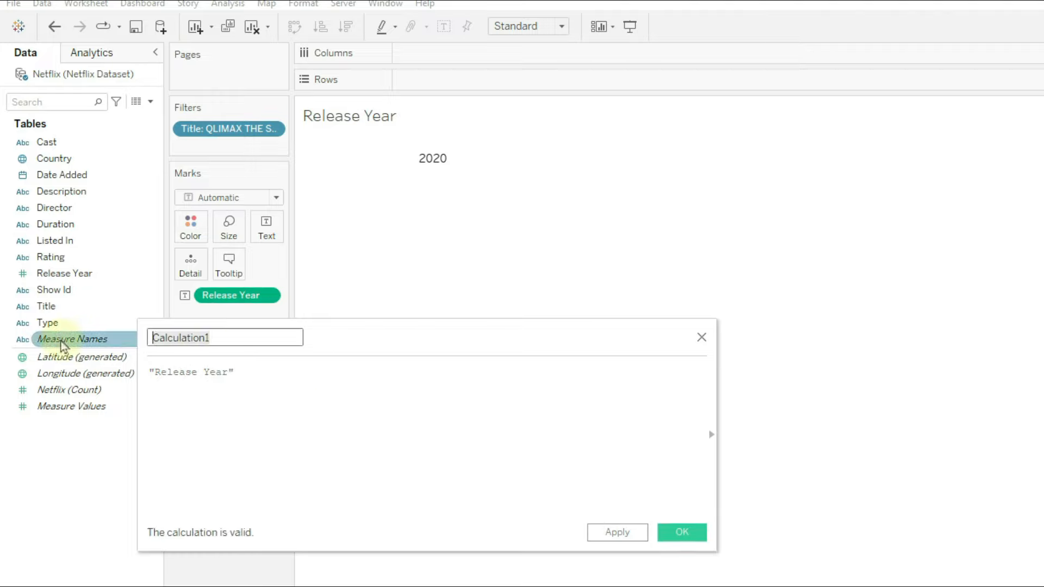
text(title)
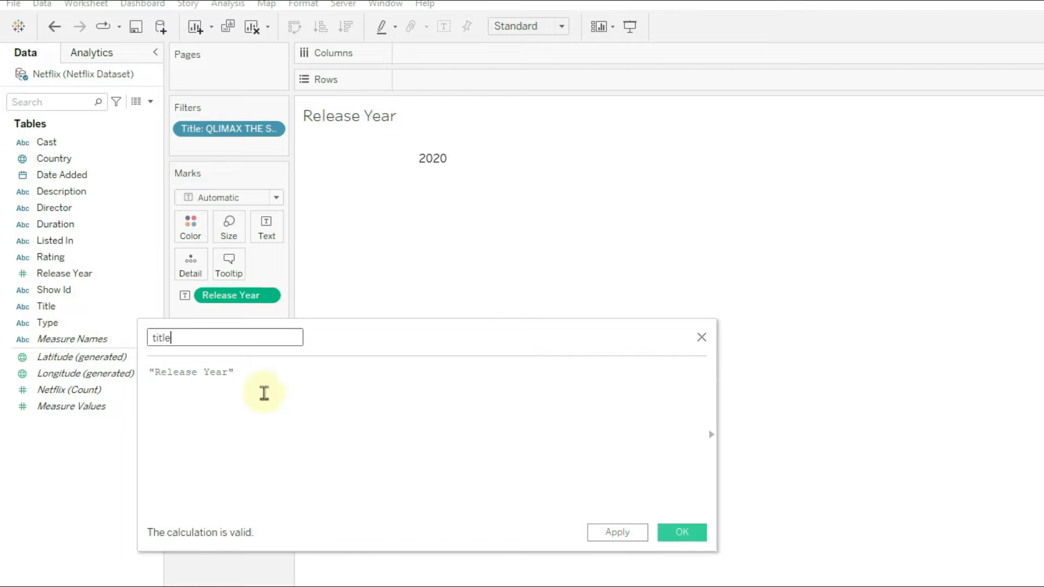
click(237, 368)
click(610, 533)
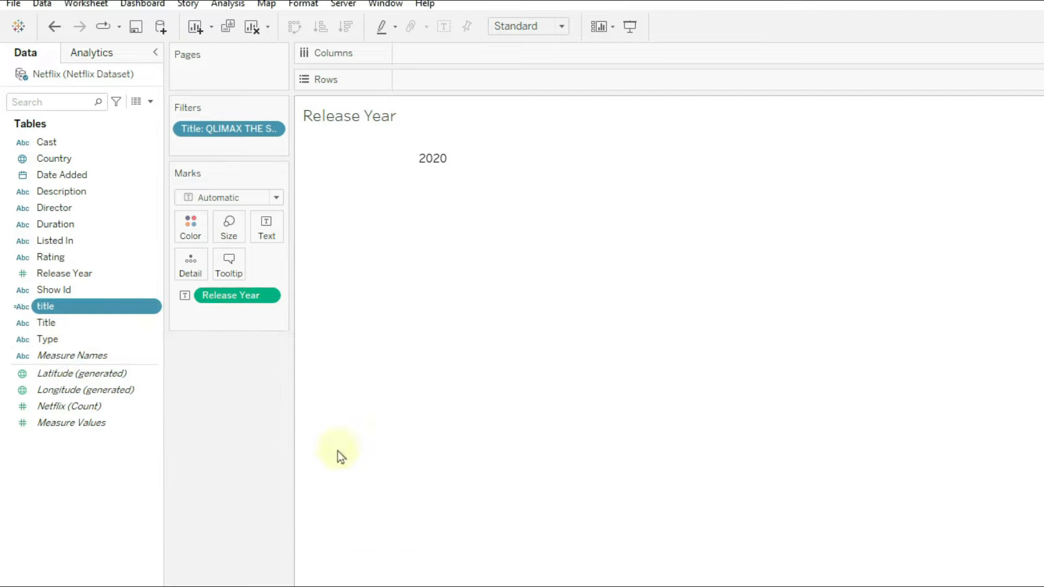
drag(86, 309, 259, 394)
click(48, 307)
right_click(48, 307)
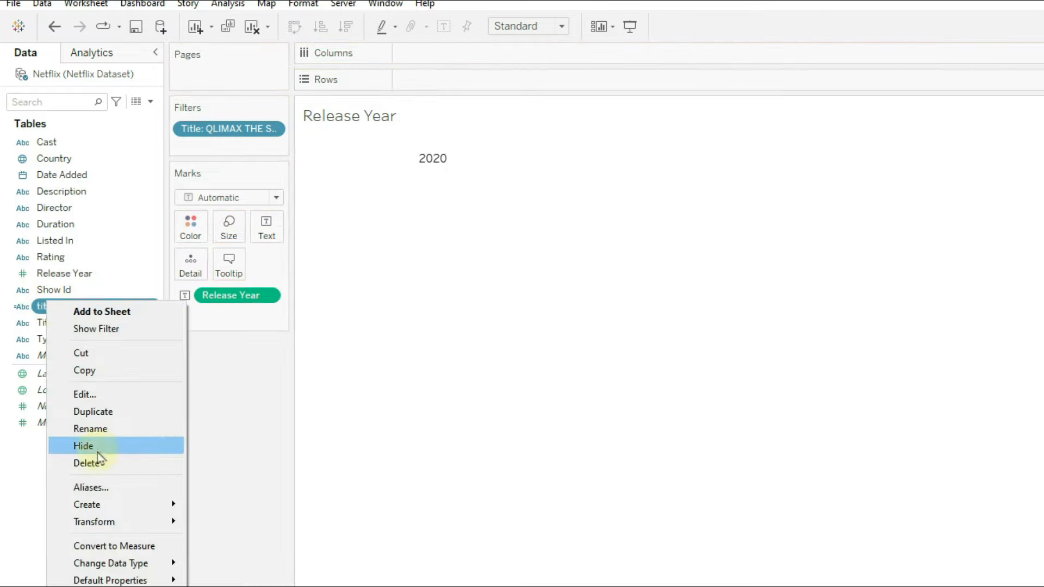
click(101, 461)
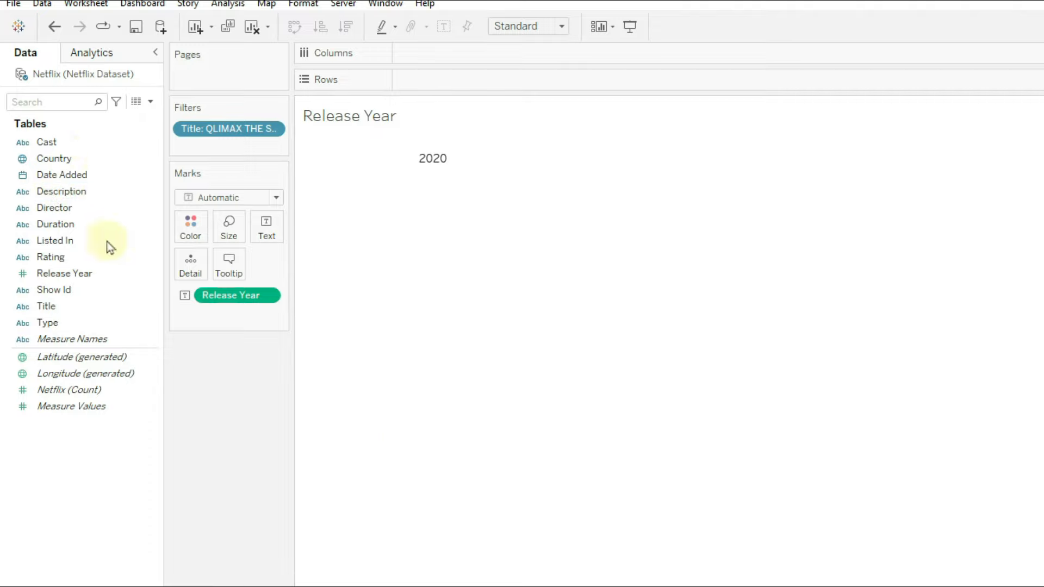
- Add a "Release Year" row heading beside 2020 and resize the row and header to fit
double_click(436, 79)
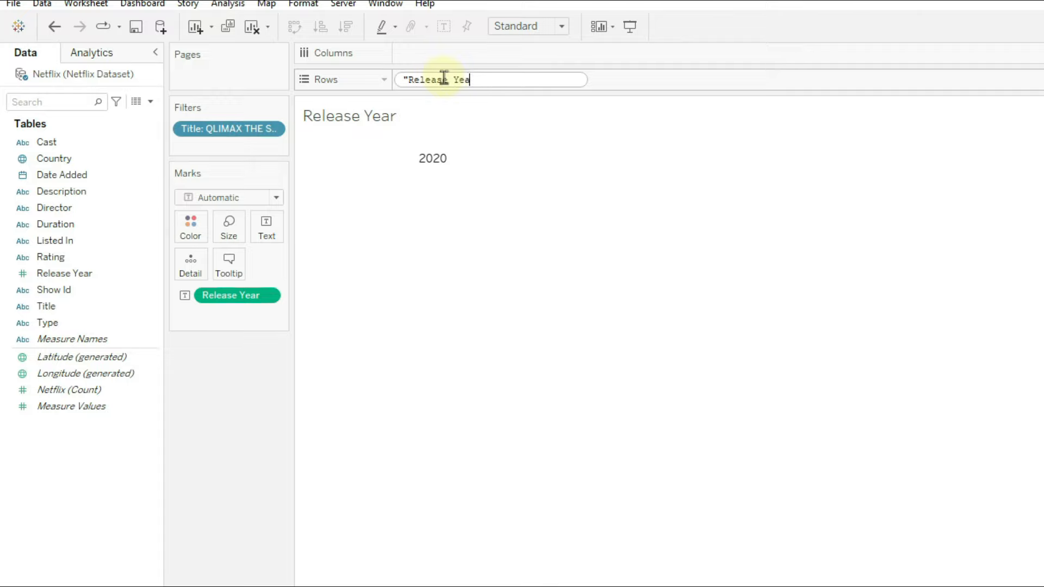
text("Release Year")
key(Return)
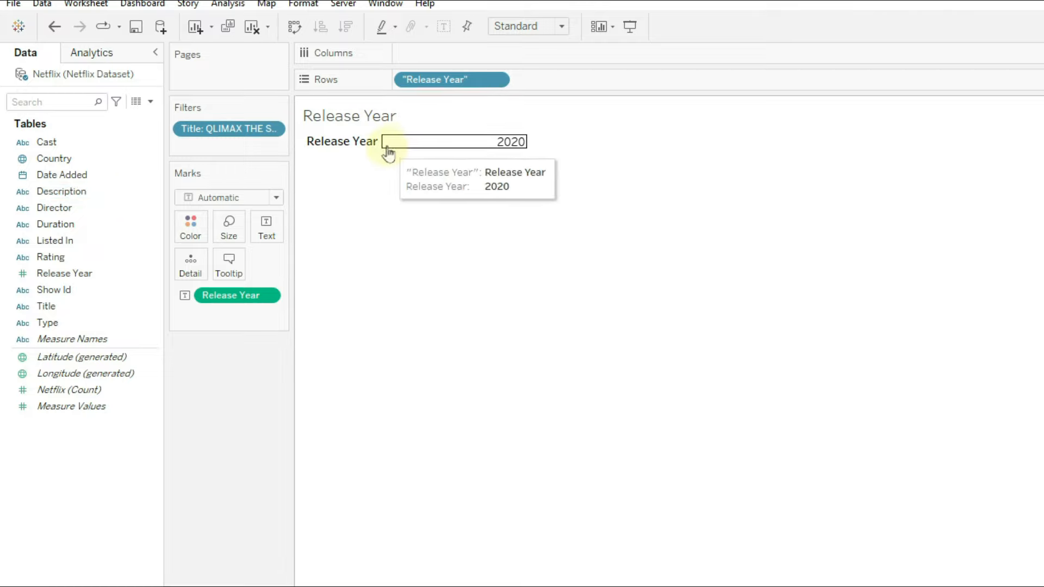
drag(384, 155, 395, 224)
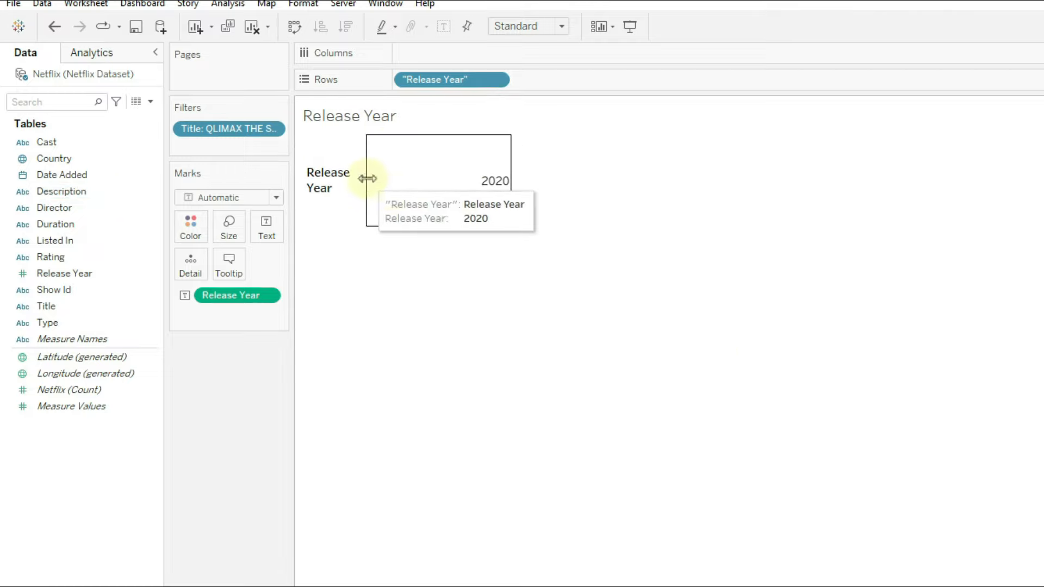
drag(365, 181, 418, 184)
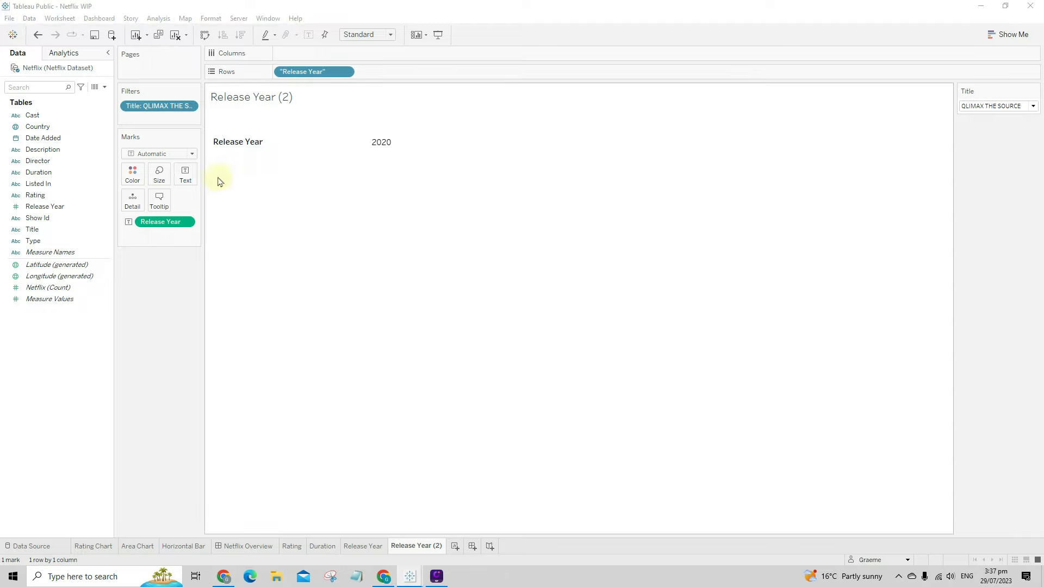
- Empty the Release Year (2) copy of its fields and add a new blank Sheet 8
drag(285, 73, 158, 340)
drag(160, 222, 162, 282)
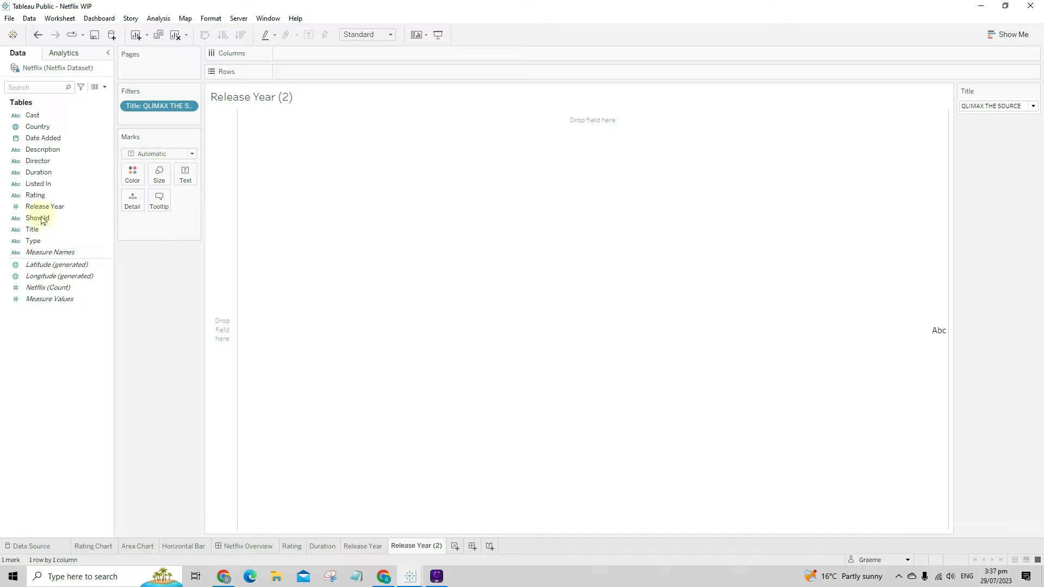
click(362, 546)
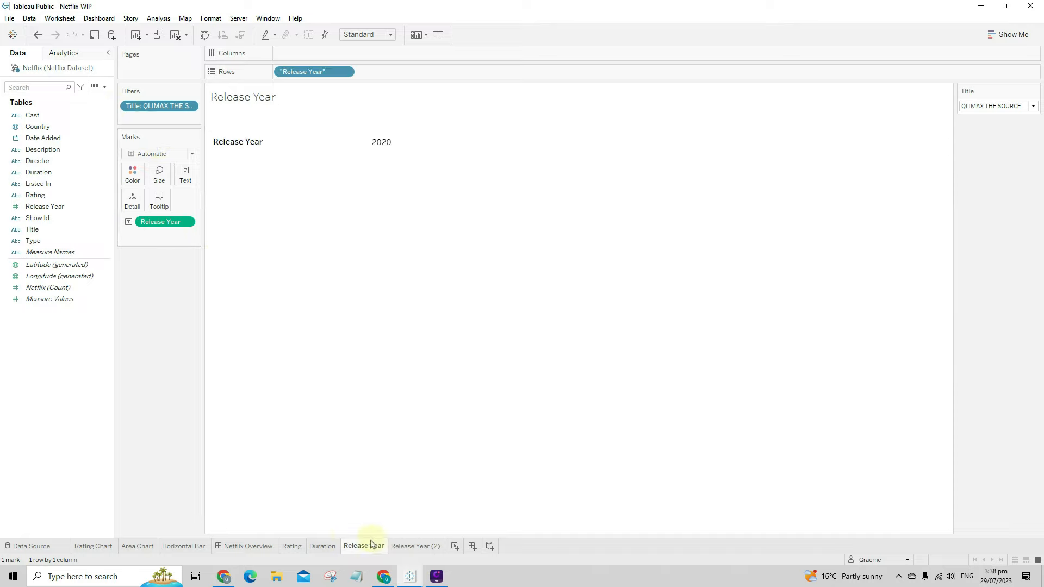
click(322, 546)
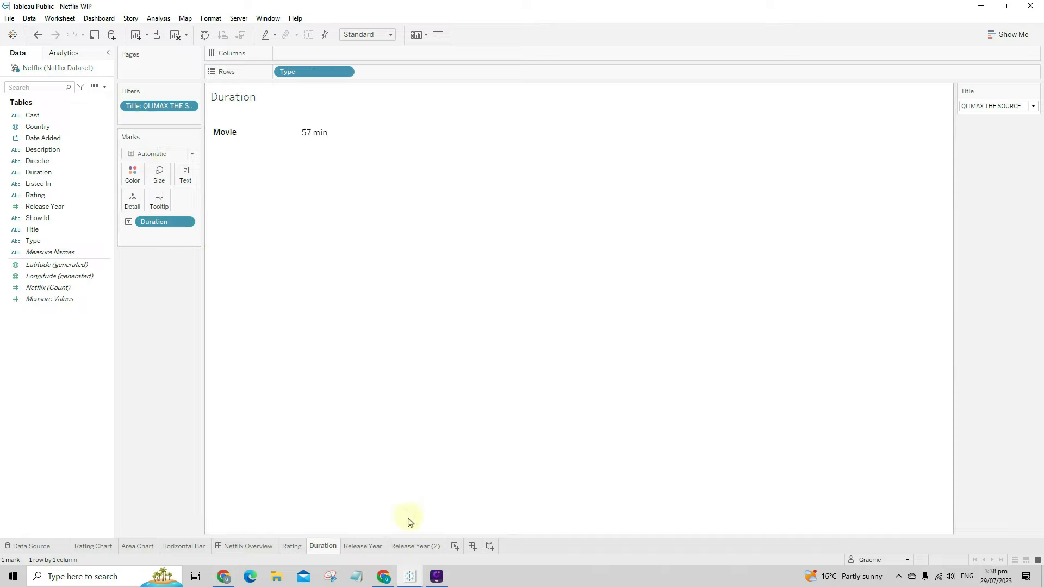
click(410, 545)
click(455, 546)
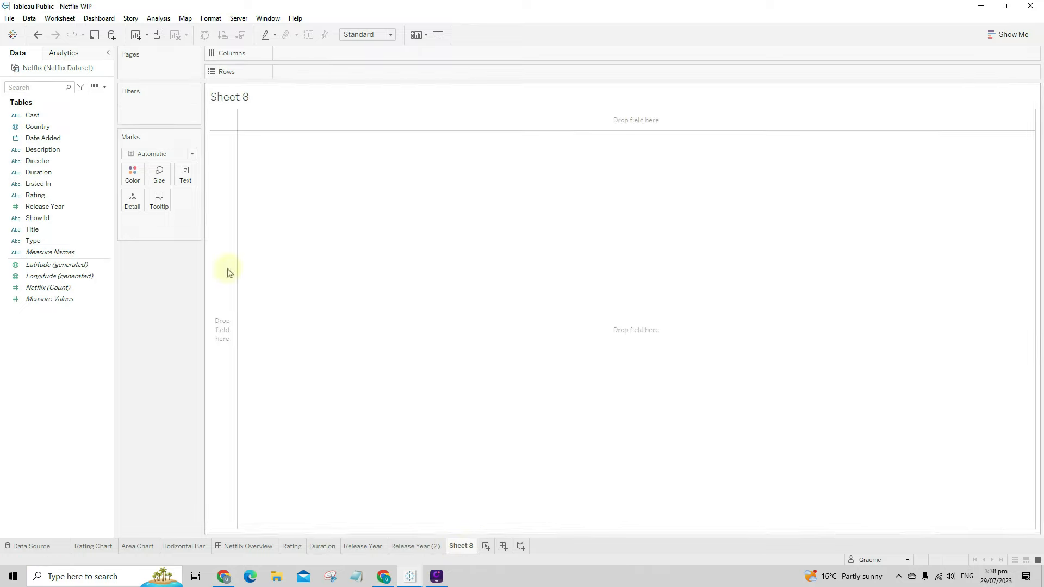
- Delete the empty Sheet 8 and rename Release Year (2) to 'Cast'
right_click(462, 545)
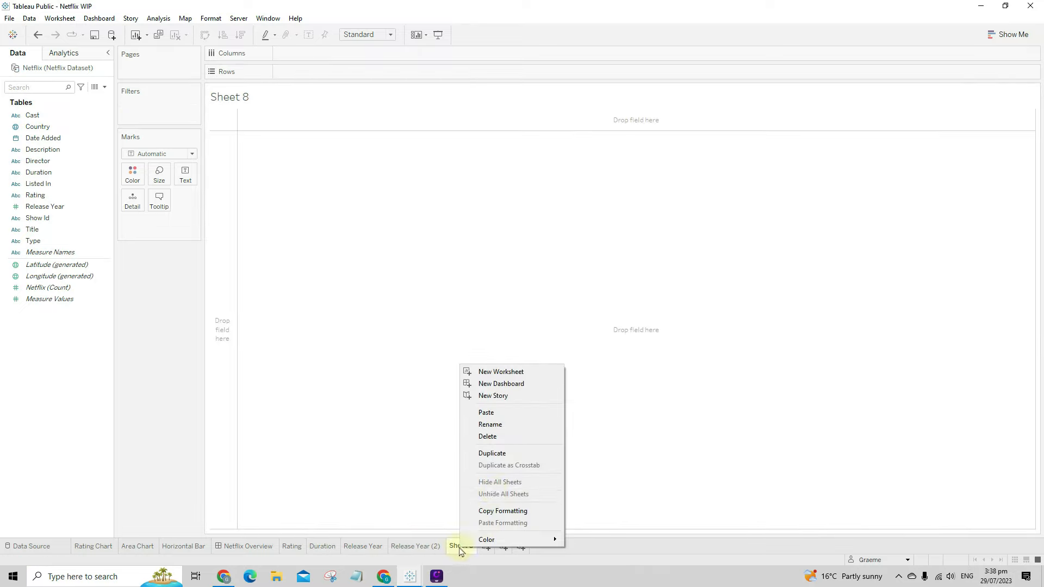
click(509, 441)
right_click(414, 545)
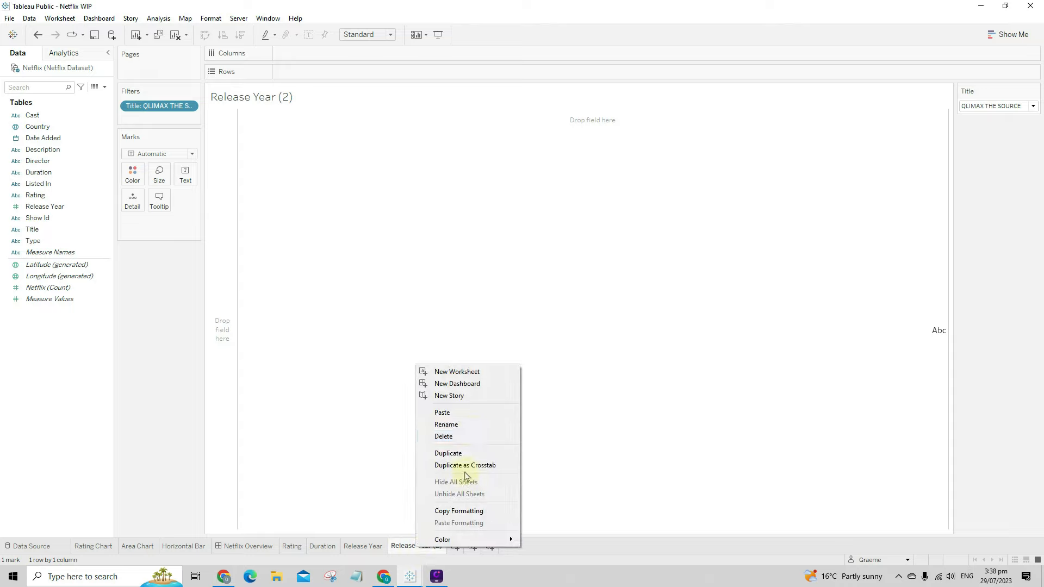
click(472, 431)
text(Cast)
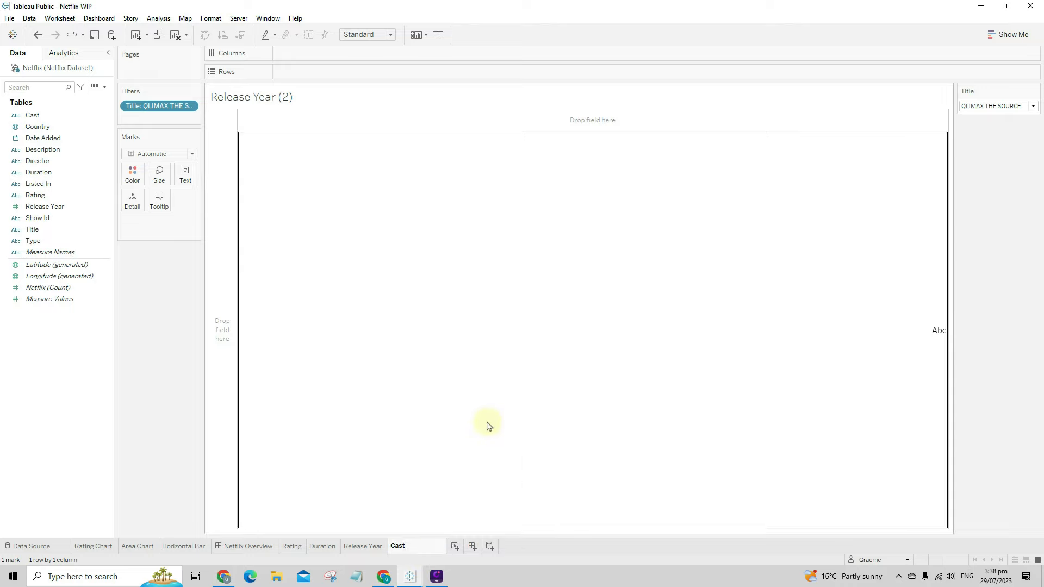
key(Return)
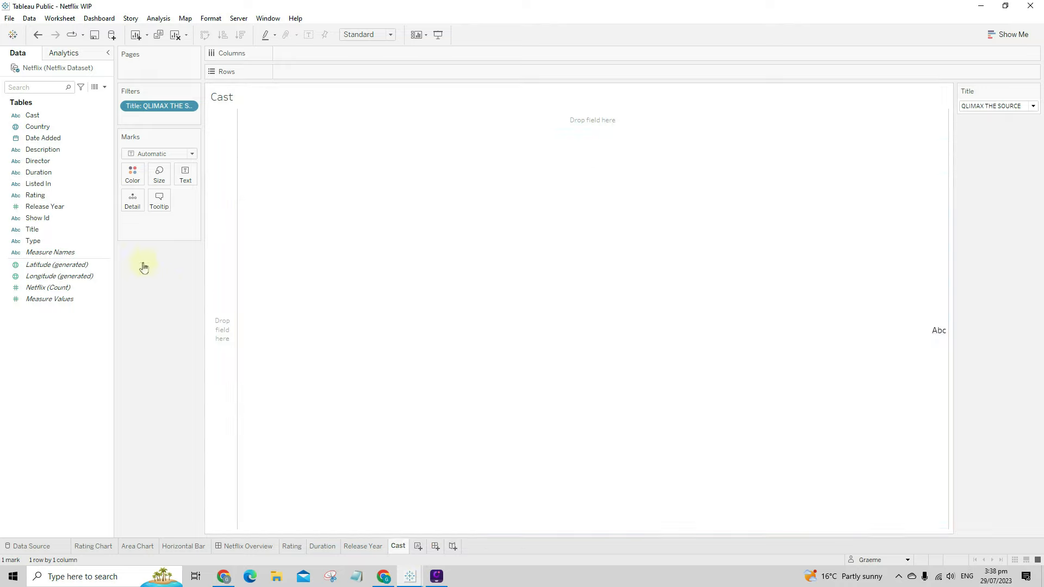
- Show the Cast field as text and enlarge the cell so names wrap fully
drag(32, 115, 186, 175)
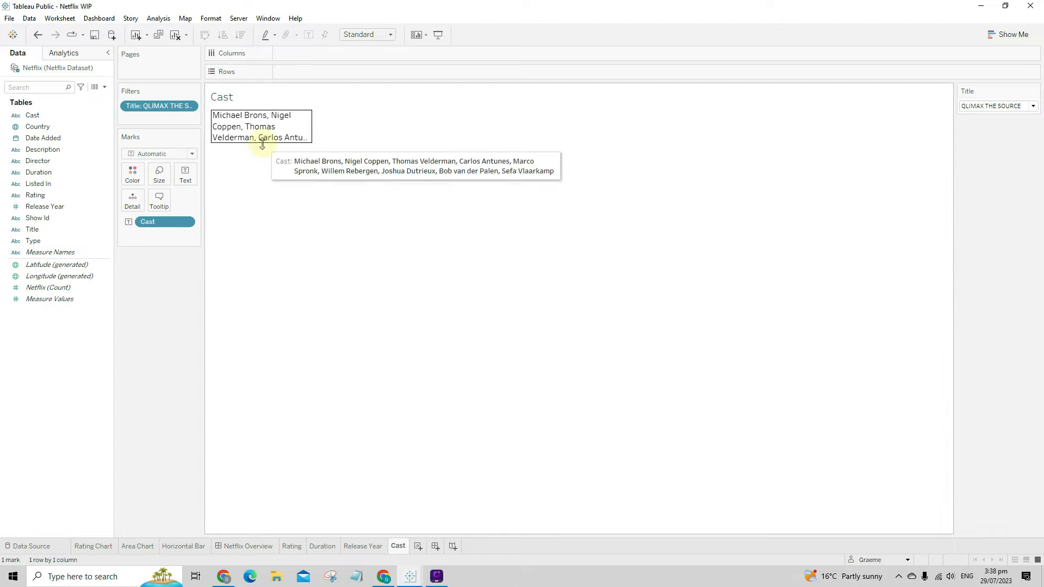
drag(264, 148, 270, 215)
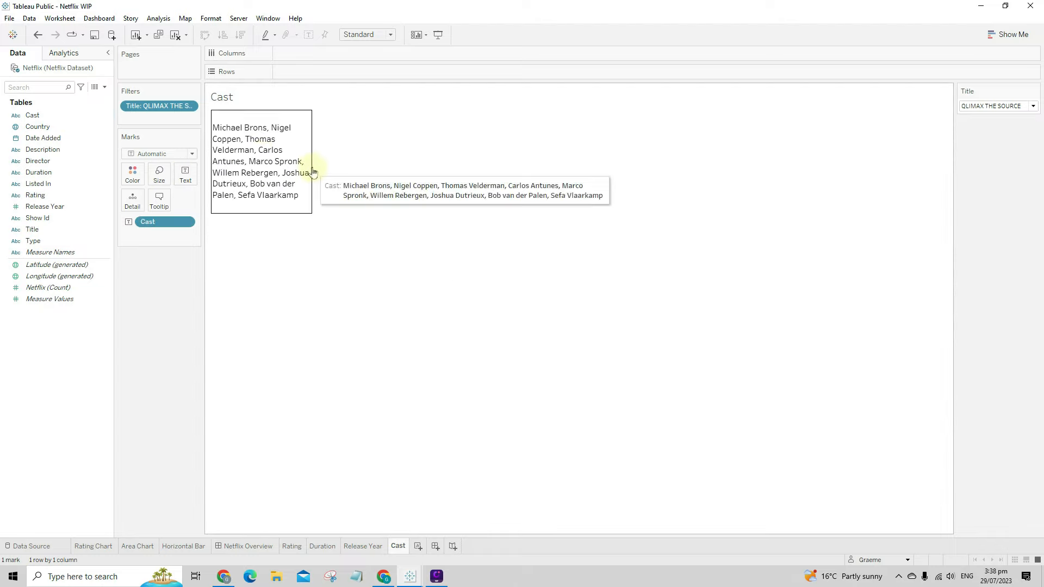
drag(313, 172, 476, 173)
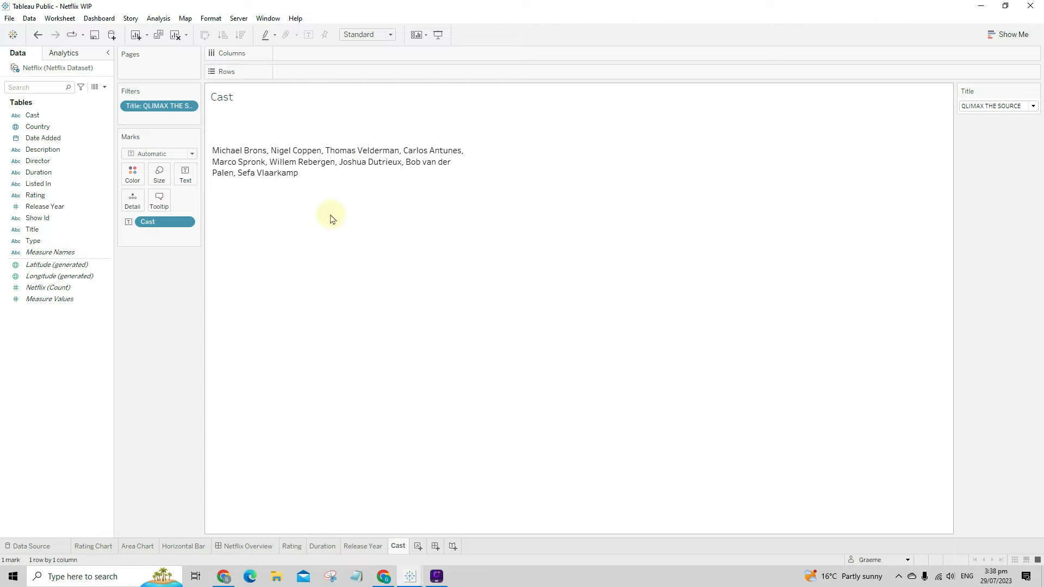
drag(332, 218, 334, 238)
- Duplicate the Cast sheet and rename the copy 'Director'
right_click(390, 546)
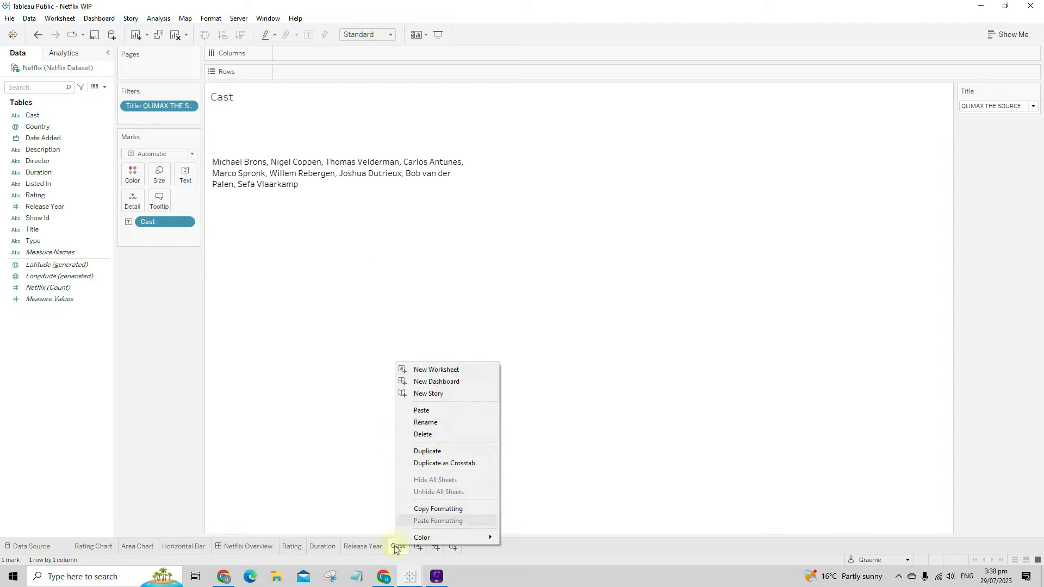
click(441, 453)
right_click(425, 550)
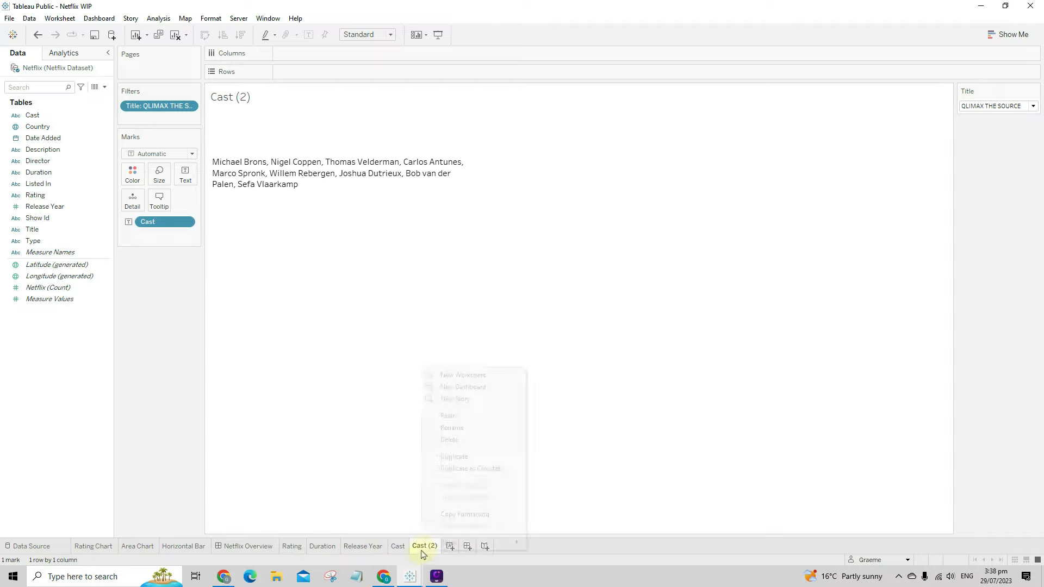
click(454, 434)
text(dir)
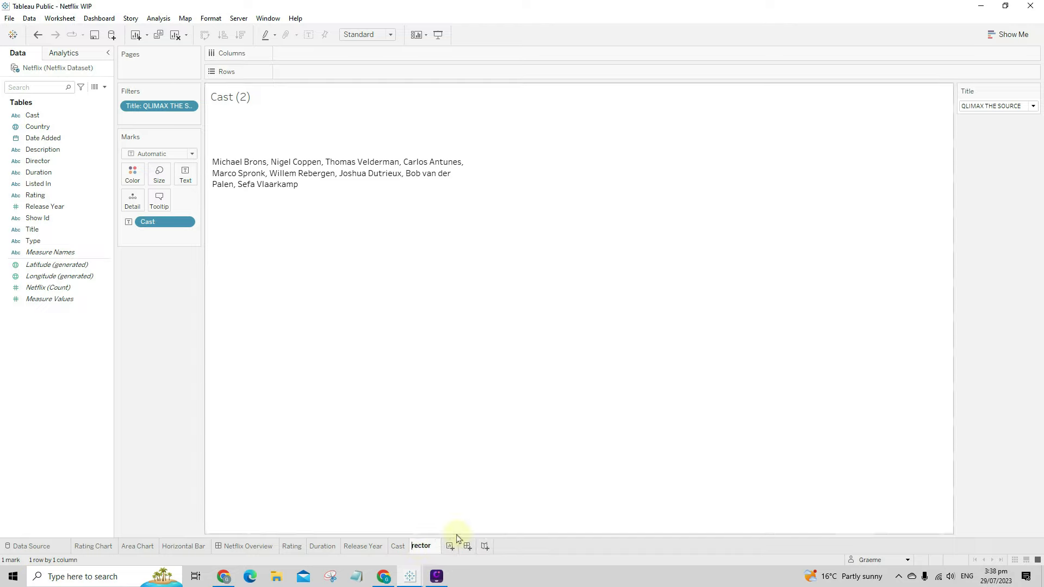
key(Return)
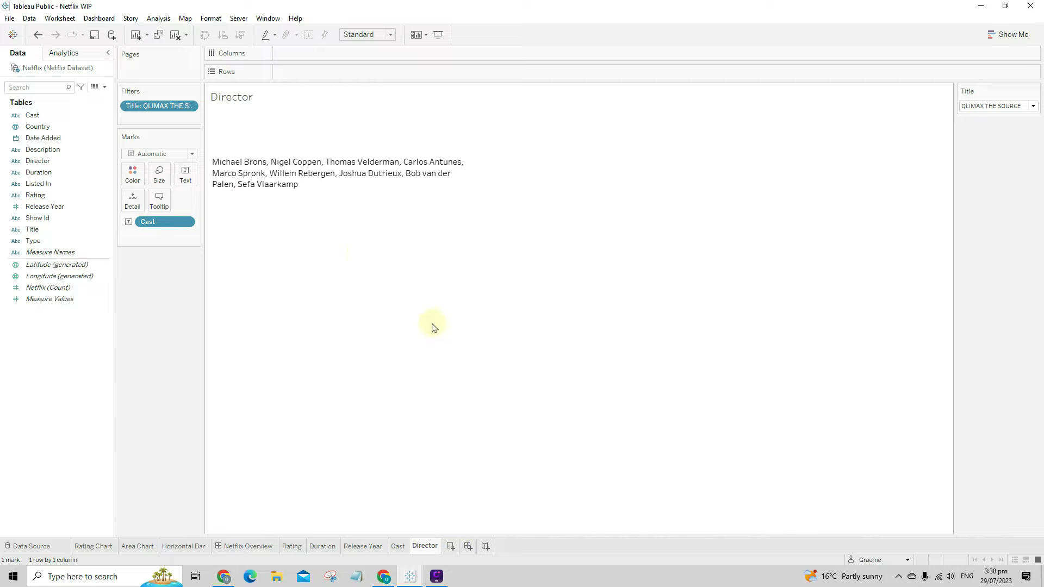
- Swap Cast for Director on Text and filter the title to Pulp Fiction
drag(165, 221, 150, 318)
drag(38, 161, 185, 175)
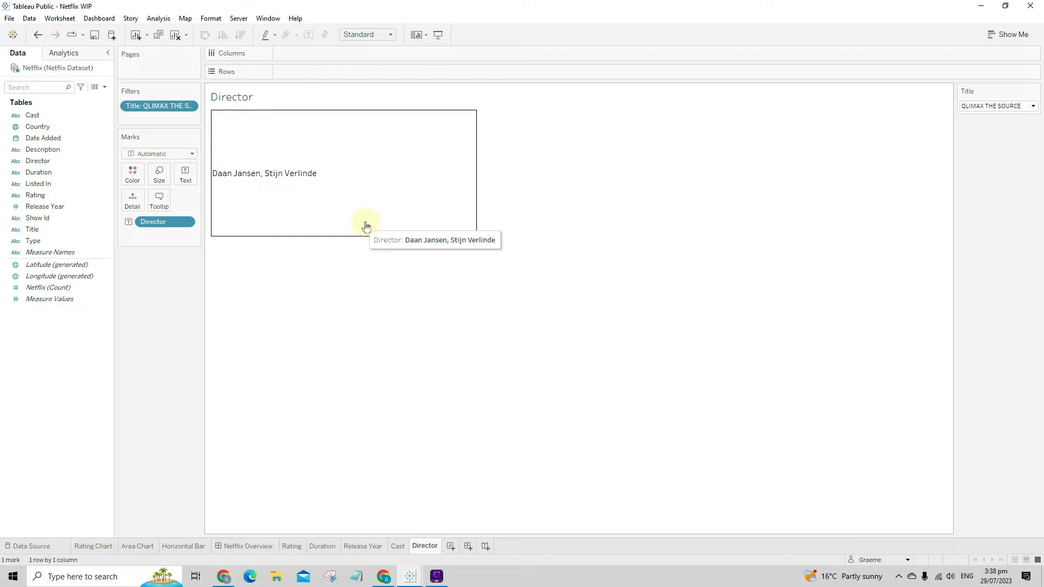
click(984, 107)
click(885, 209)
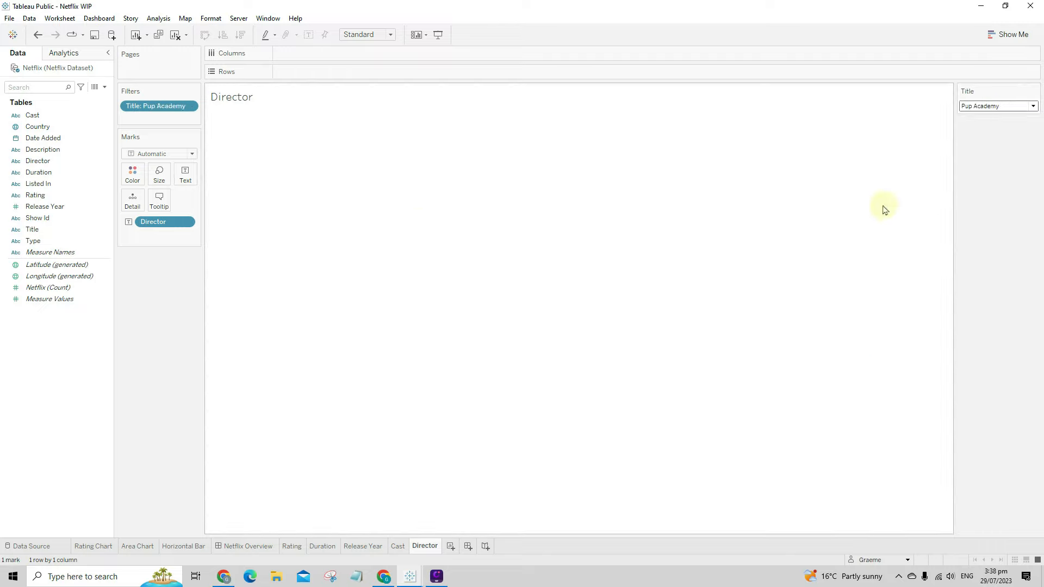
click(1012, 106)
click(913, 188)
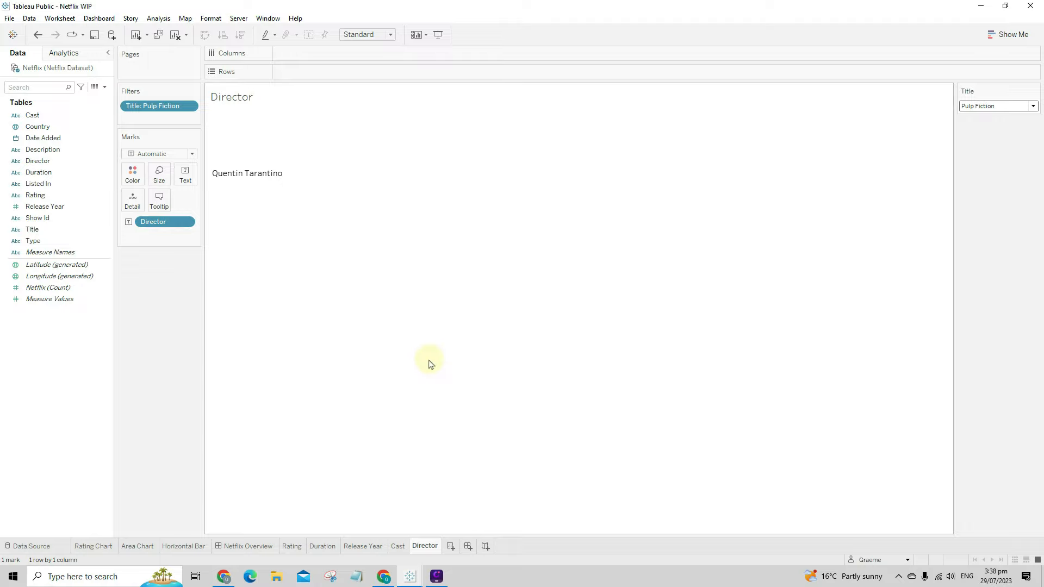
- Duplicate Director as a 'Description' sheet and swap the Director field for Description on Text
right_click(430, 551)
click(493, 452)
right_click(474, 546)
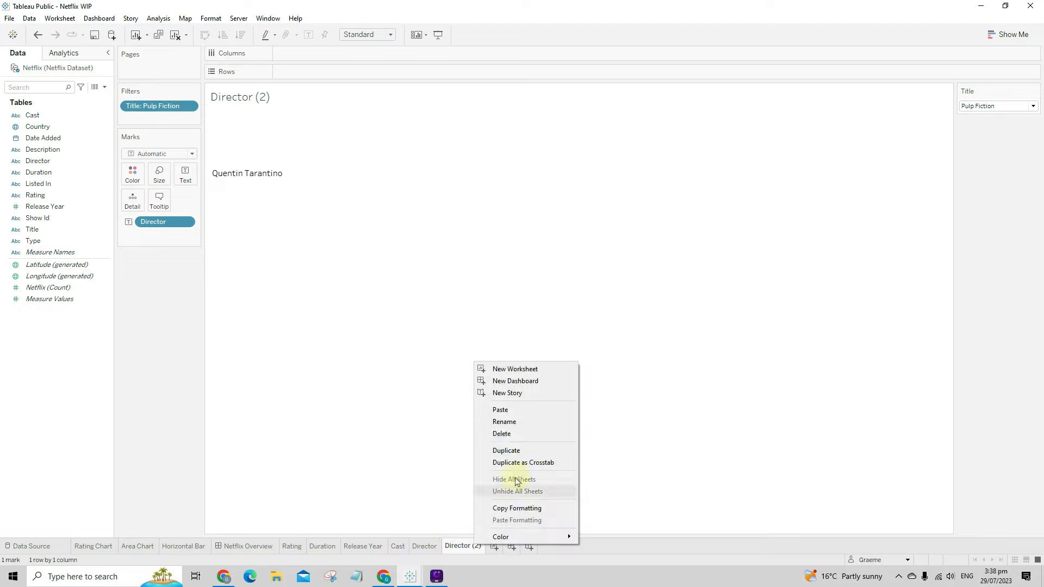
click(533, 423)
text(De)
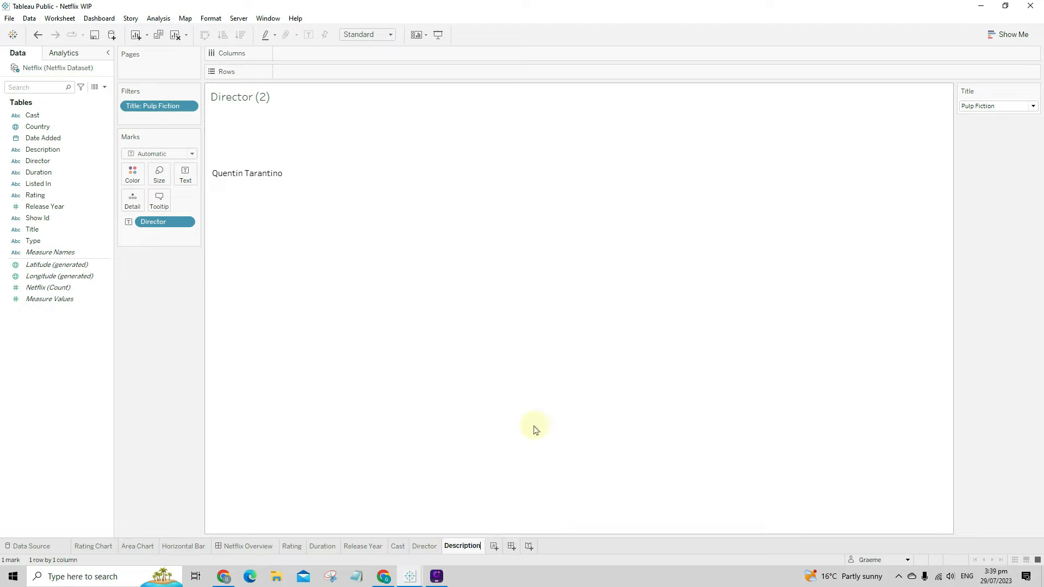
text(scription)
key(Return)
drag(163, 221, 70, 228)
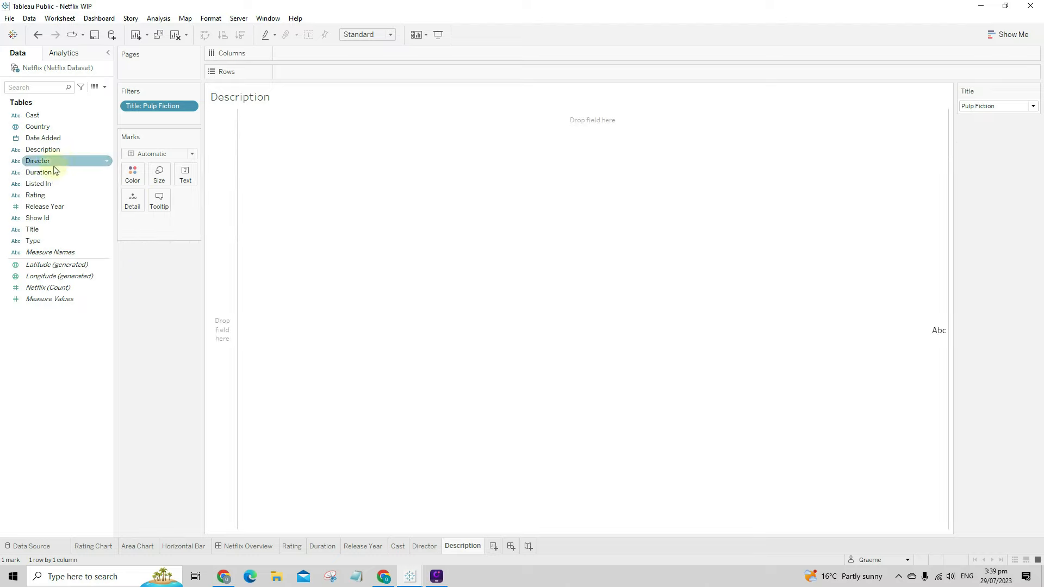
drag(43, 150, 185, 175)
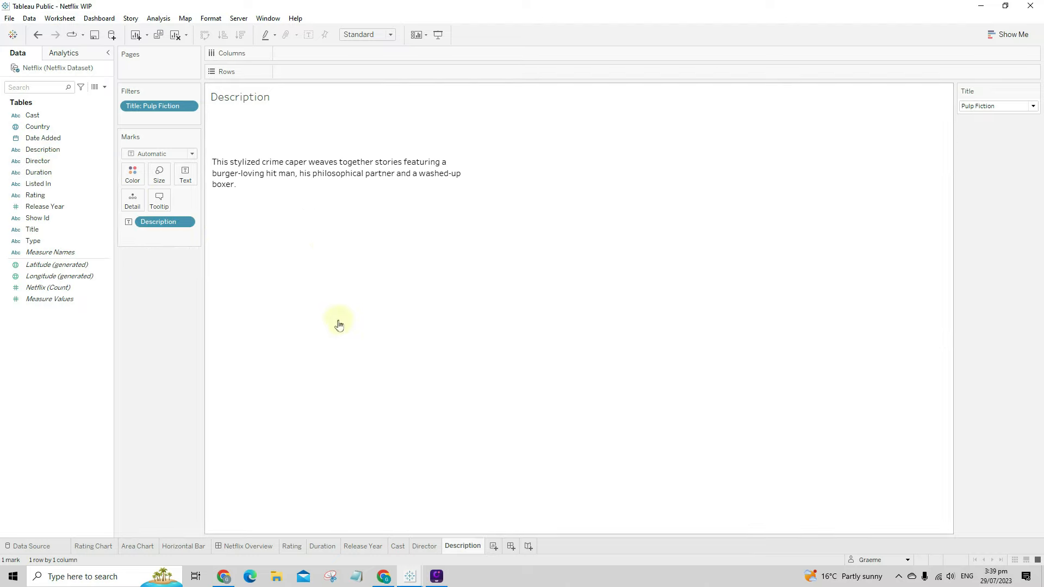
- Duplicate the Description sheet and rename the copy 'Categories'
right_click(464, 546)
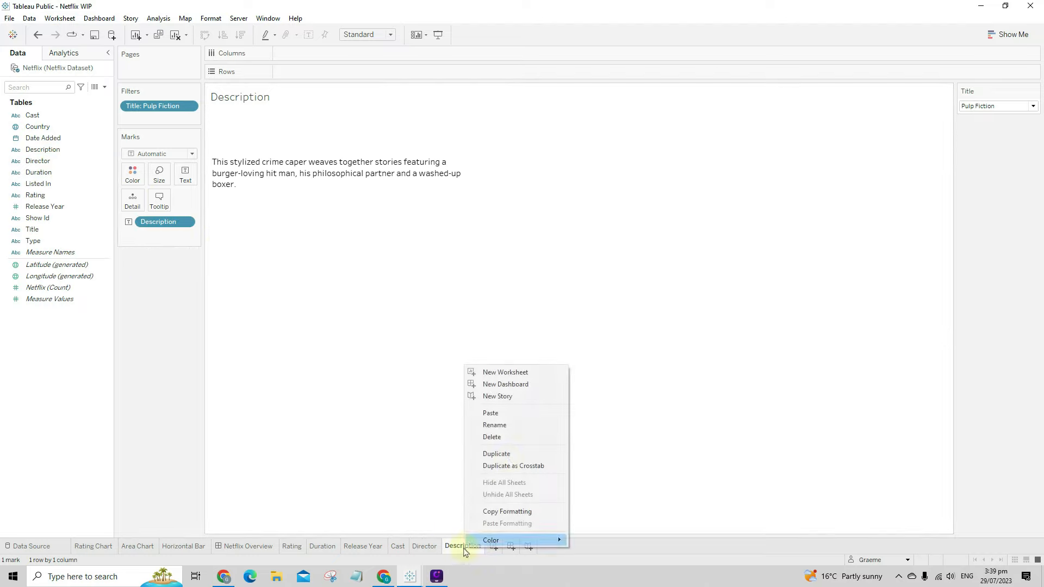
click(514, 456)
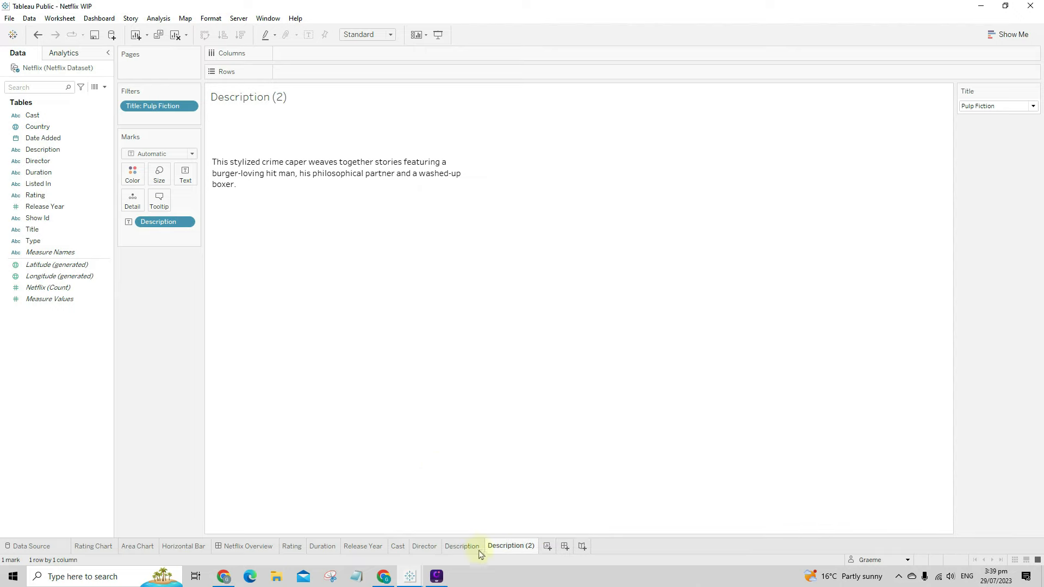
right_click(513, 547)
click(553, 435)
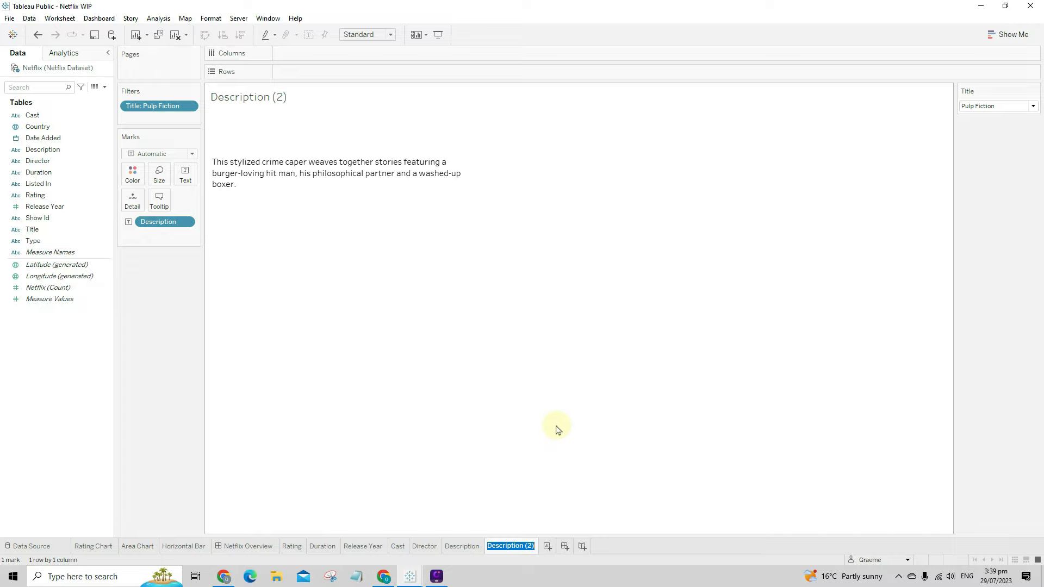
text(Categories)
key(Return)
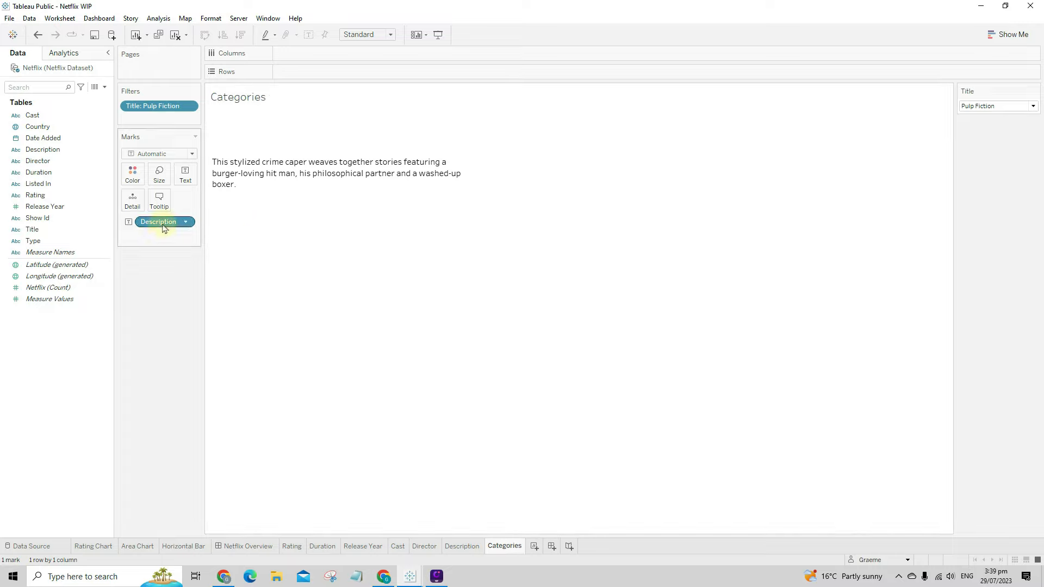
- Replace Description with Listed In on Text, then duplicate the Categories sheet
drag(162, 222, 101, 269)
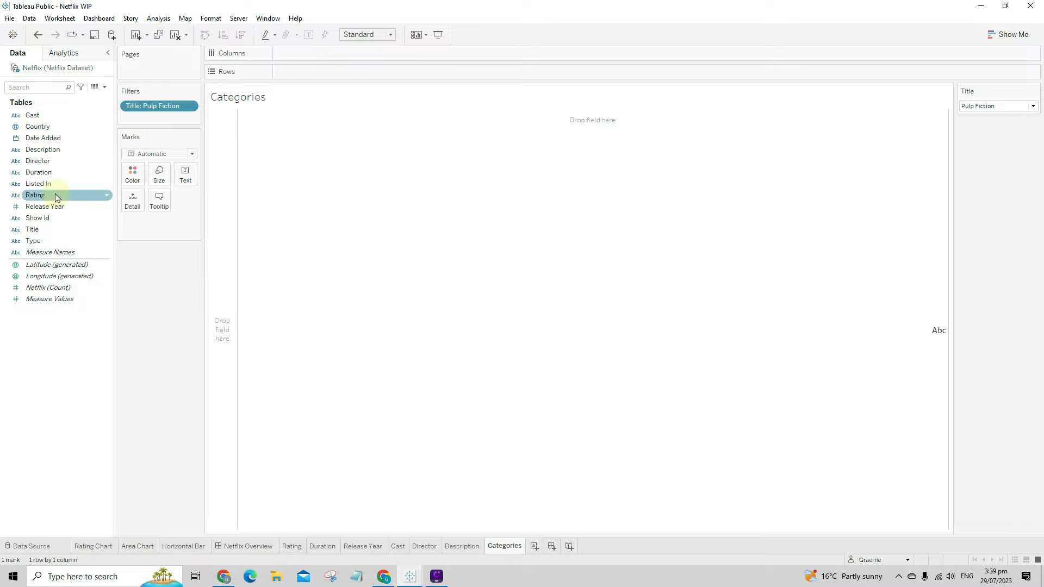
drag(49, 184, 185, 174)
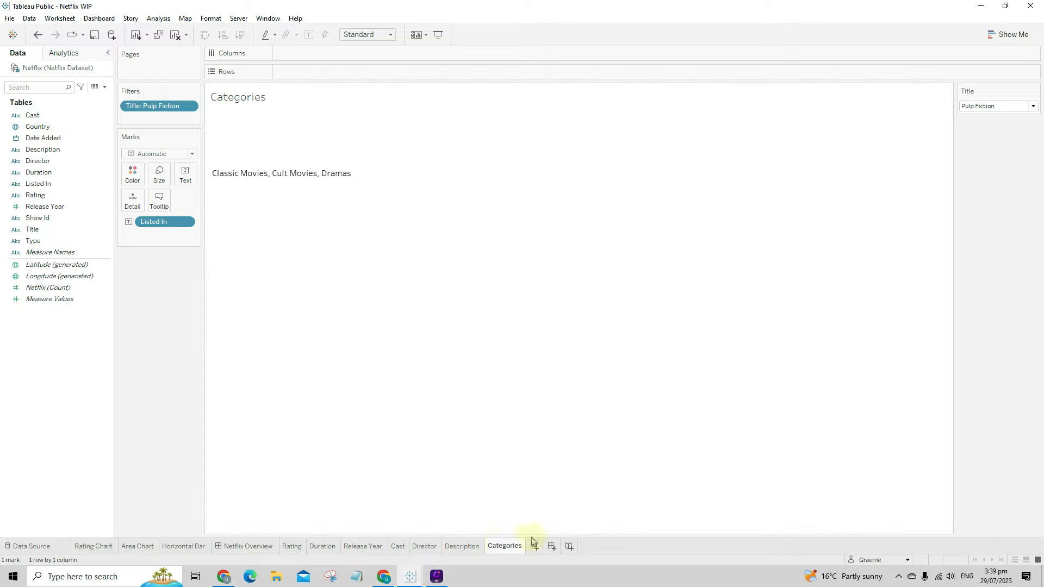
mouse_move(498, 550)
right_click(511, 552)
click(557, 453)
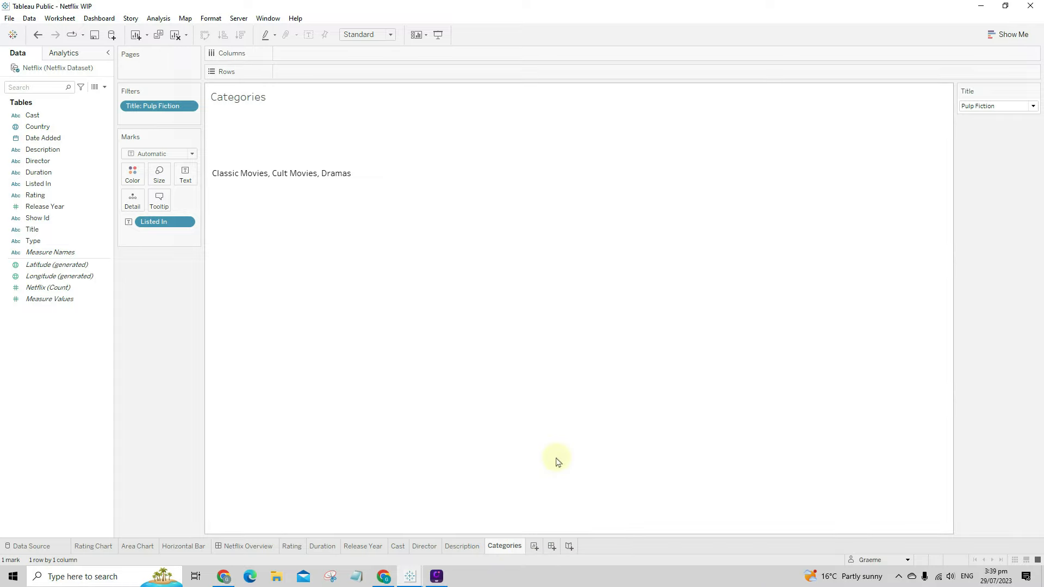
- Rename the Categories copy to 'Map' and remove the Listed In field
right_click(570, 542)
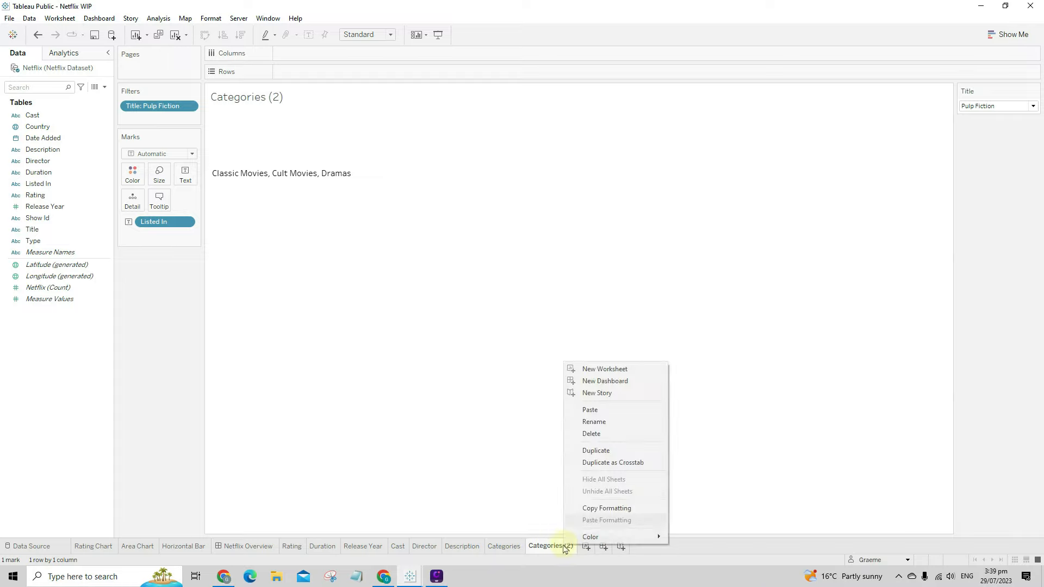
click(632, 426)
text(Map)
key(Return)
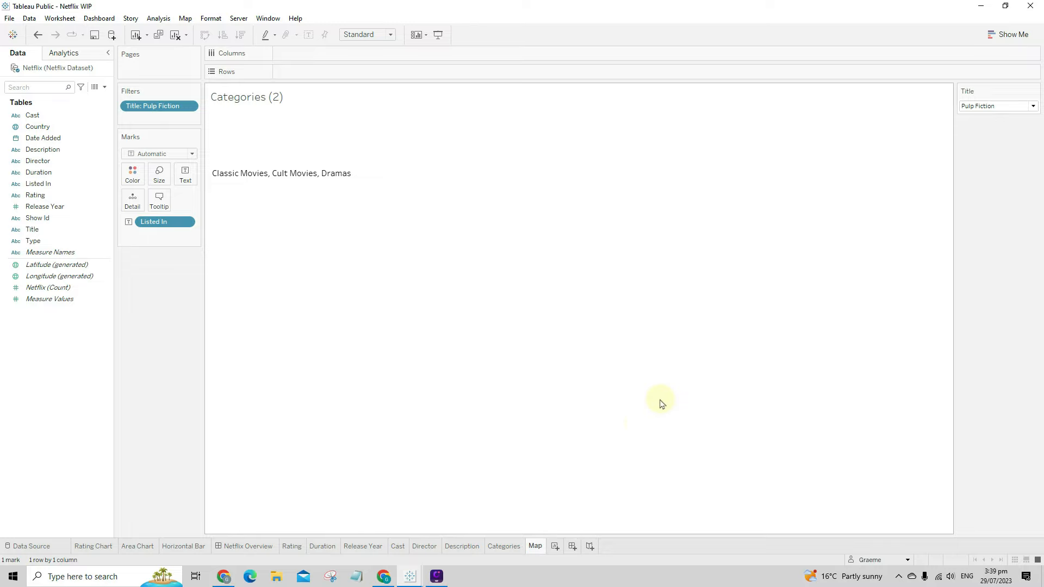
drag(185, 222, 175, 304)
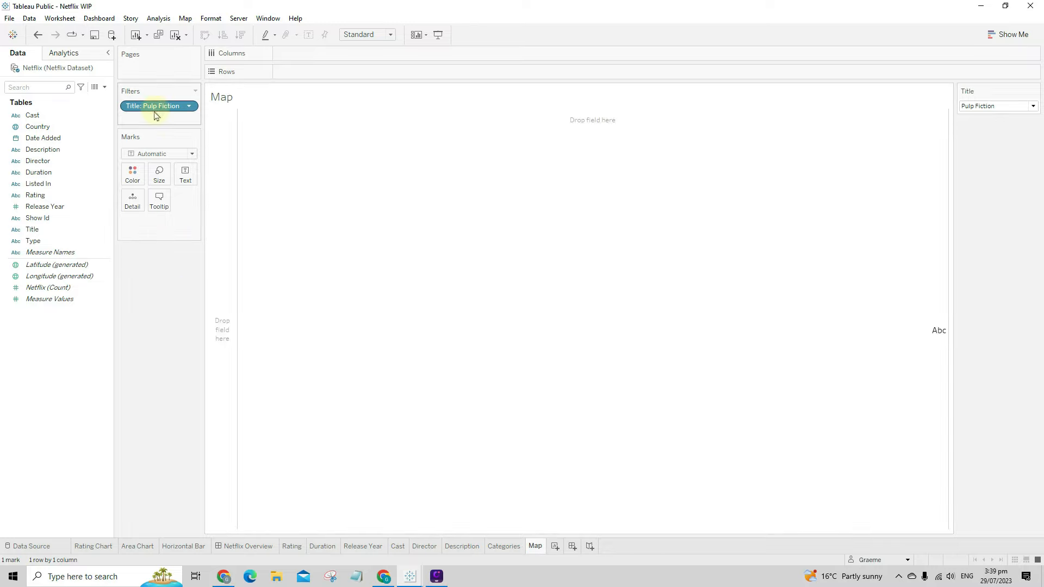
- Plot the title's Country field on a map
click(44, 185)
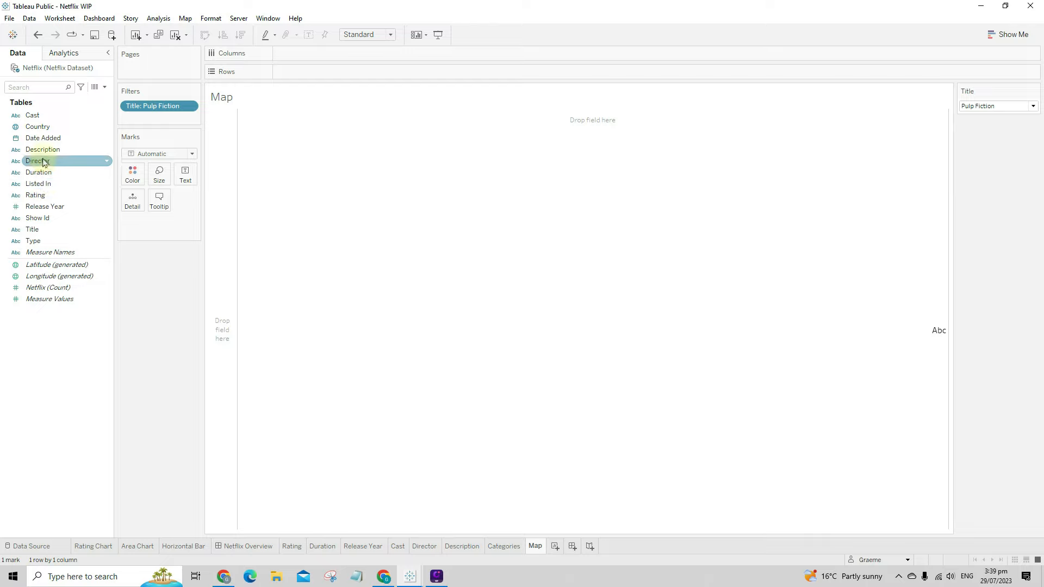
right_click(46, 127)
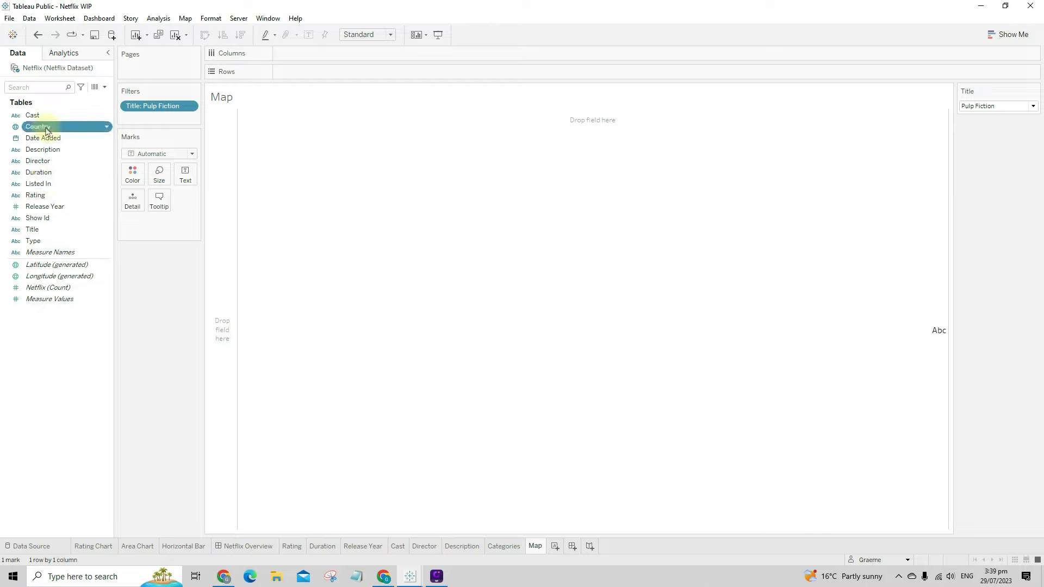
click(39, 128)
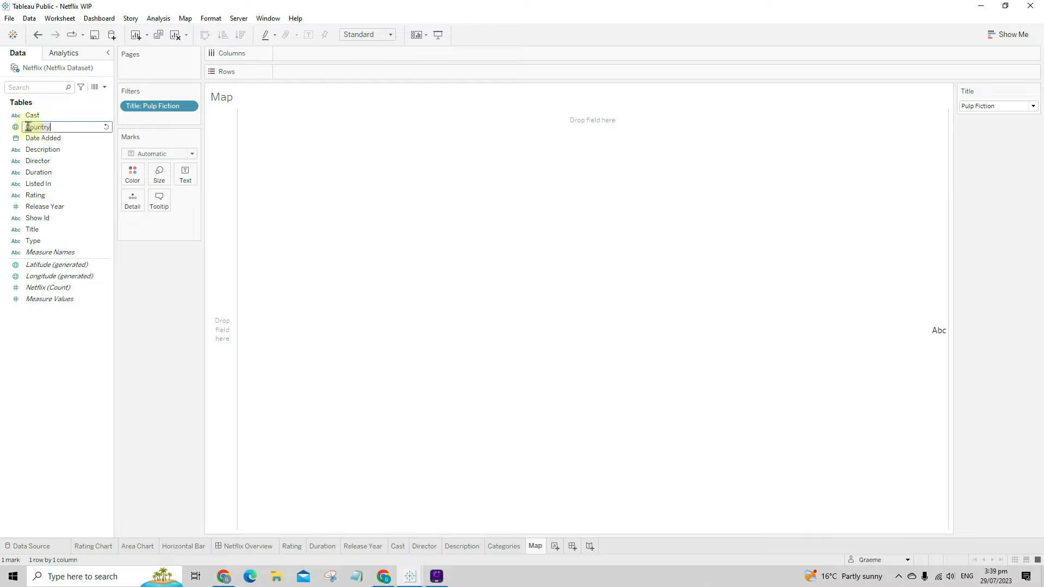
drag(55, 131, 288, 315)
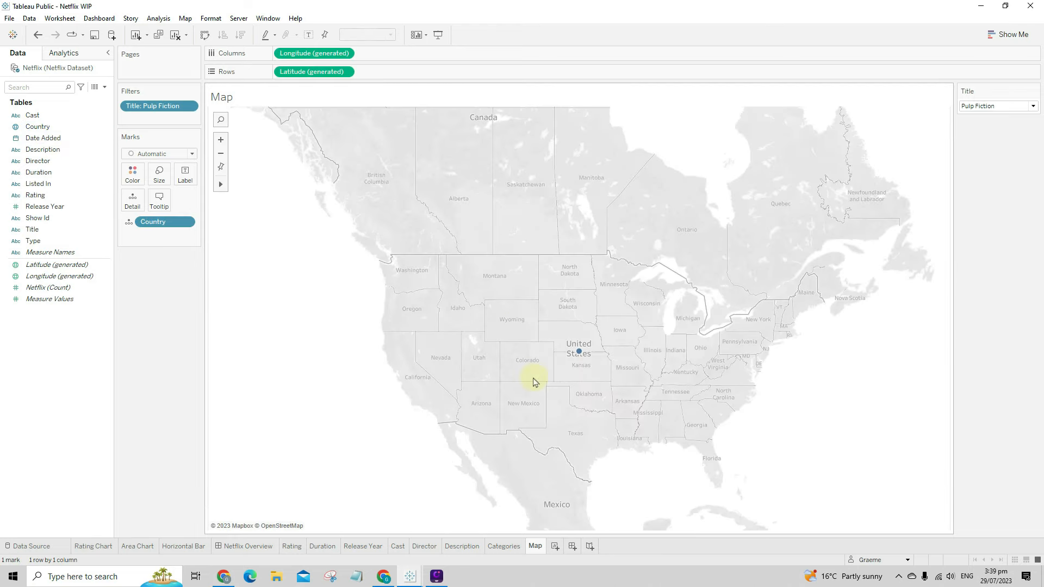
- Zoom in and box-select the United States mark on the map
scroll(535, 385, down, 1)
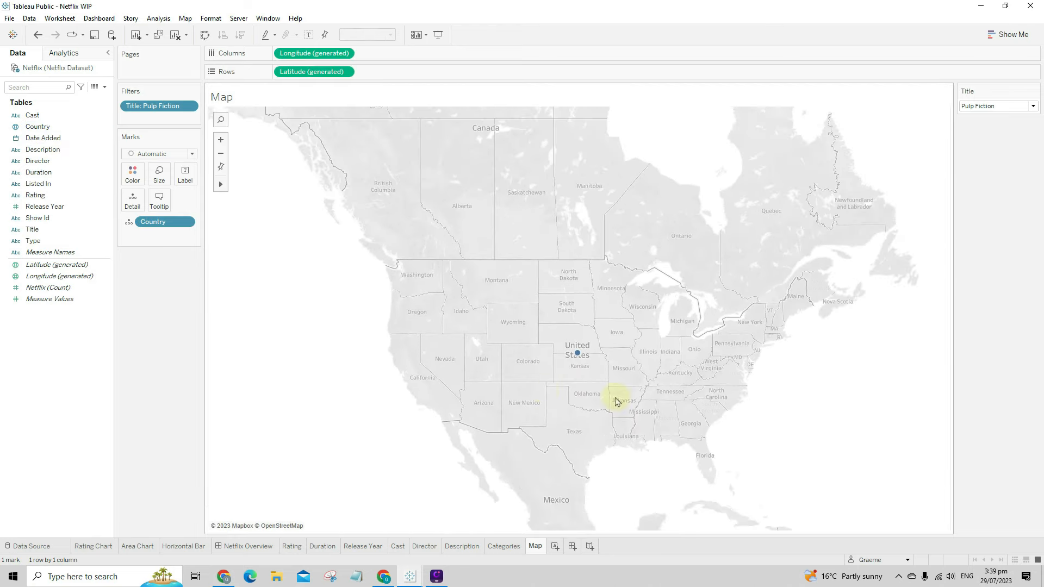
drag(723, 383, 694, 384)
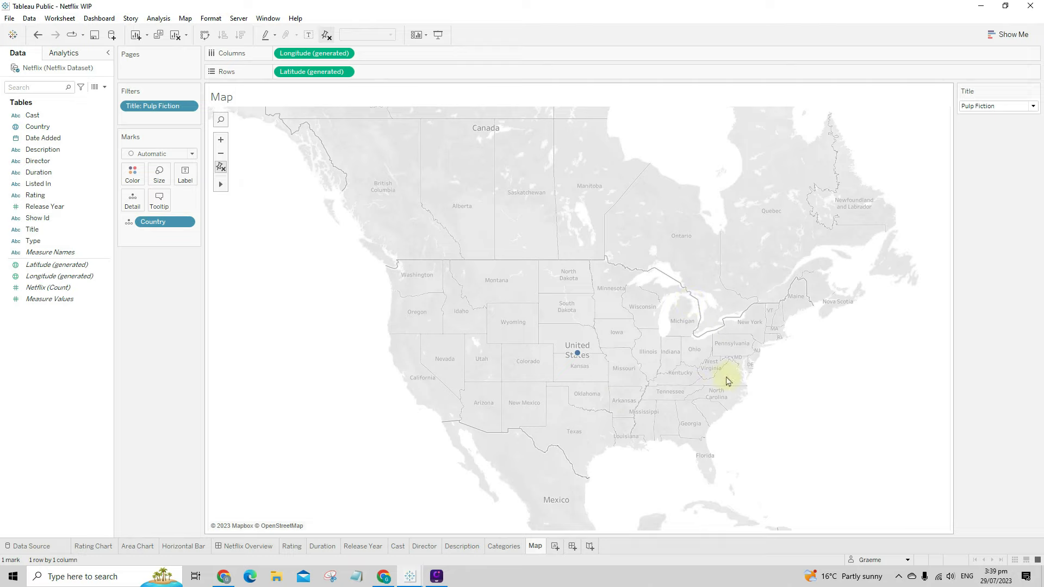
drag(383, 346, 599, 424)
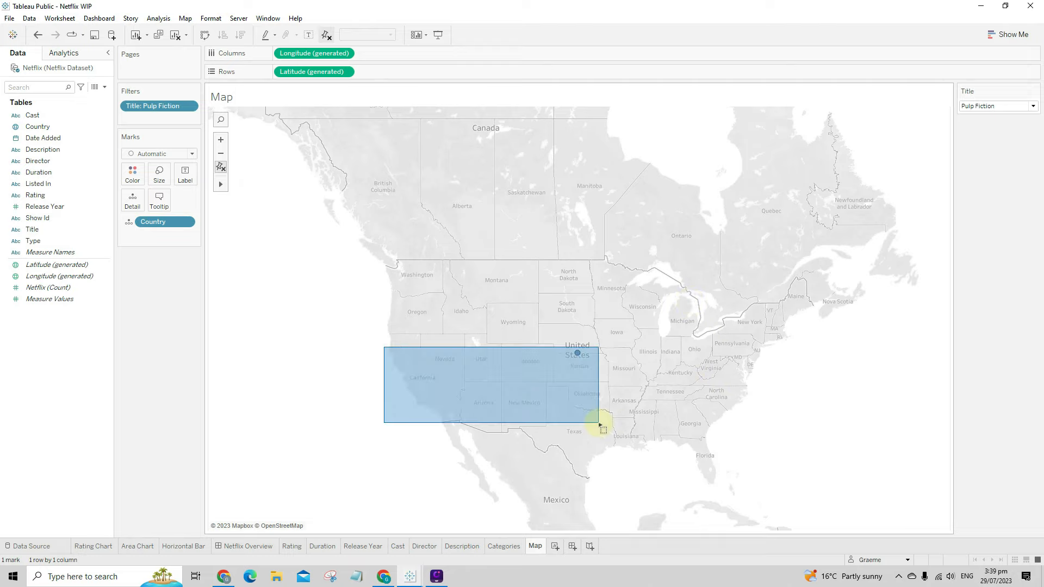
scroll(495, 420, down, 1)
drag(354, 421, 449, 401)
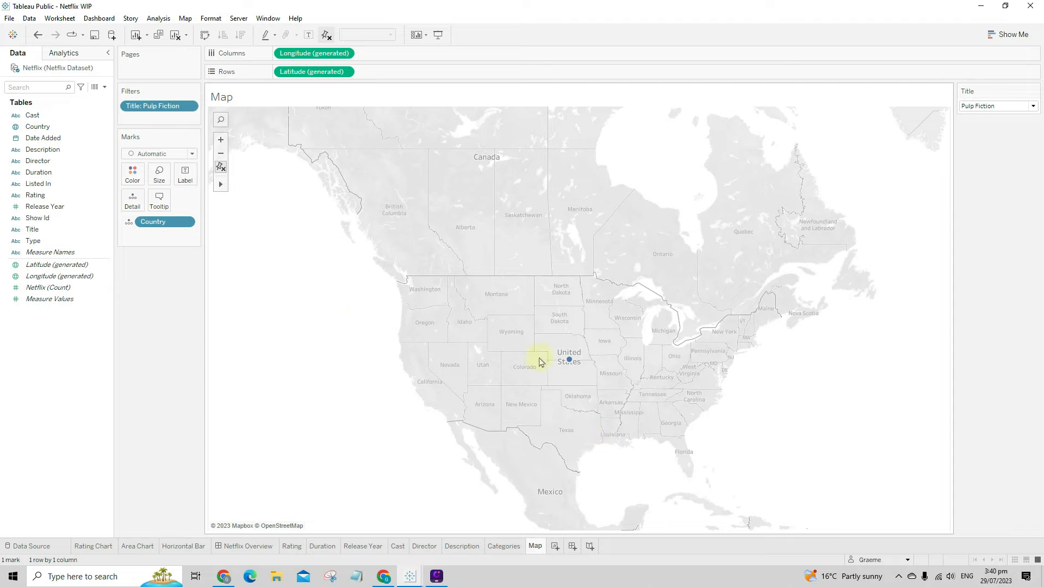
drag(343, 318, 637, 415)
- Pan the map to show the whole world
mouse_move(220, 184)
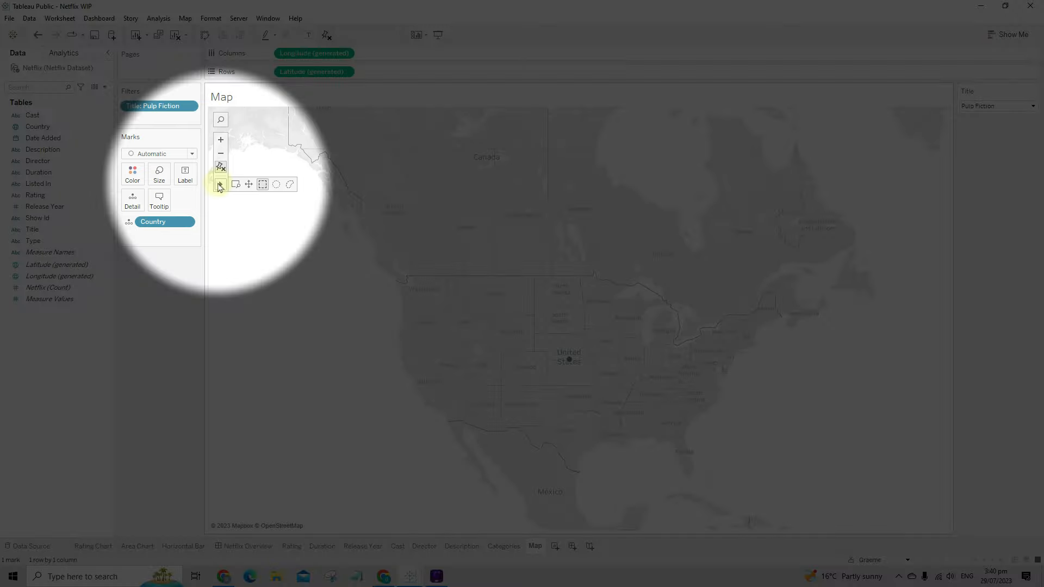
click(249, 187)
drag(494, 400, 263, 364)
scroll(527, 353, down, 3)
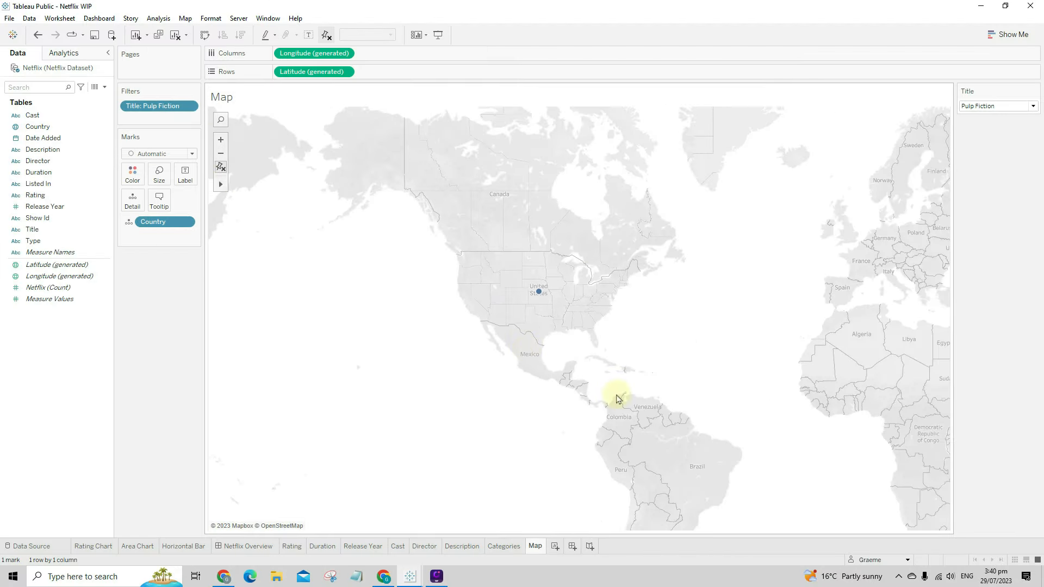
drag(619, 395, 494, 392)
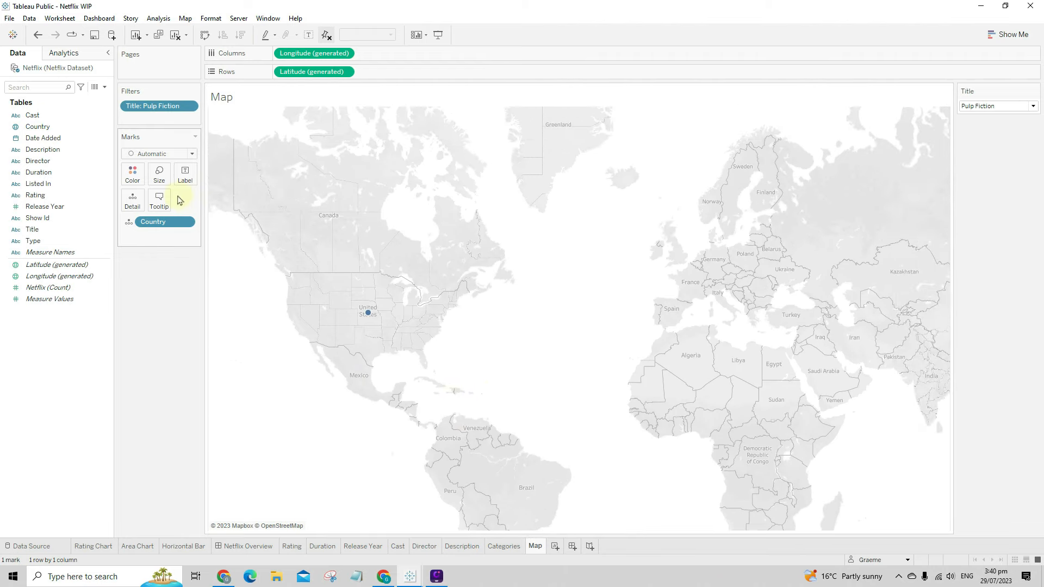
- Increase the mark size so the United States circle is larger
click(159, 173)
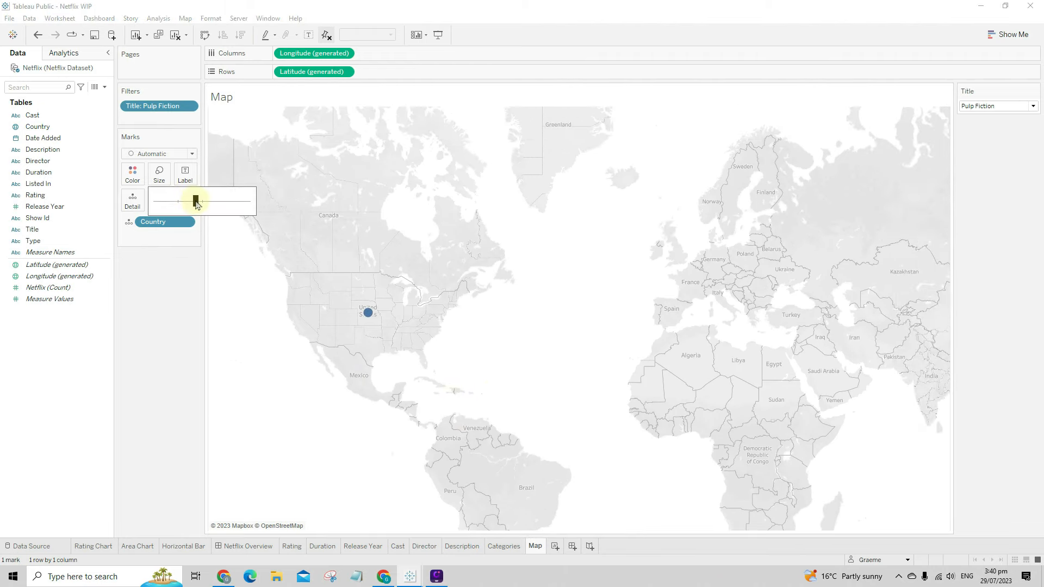
drag(195, 200, 215, 203)
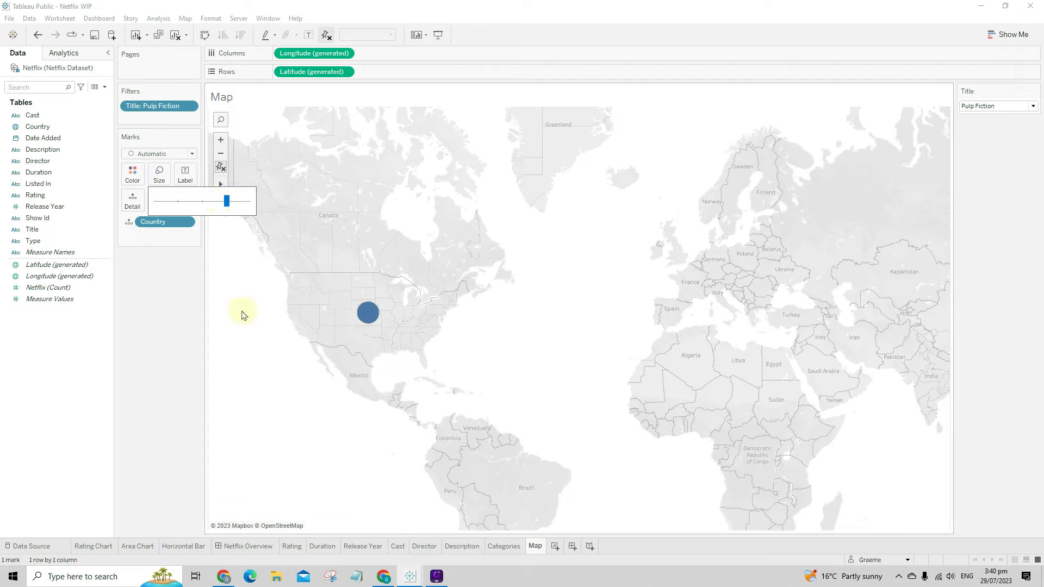
click(337, 435)
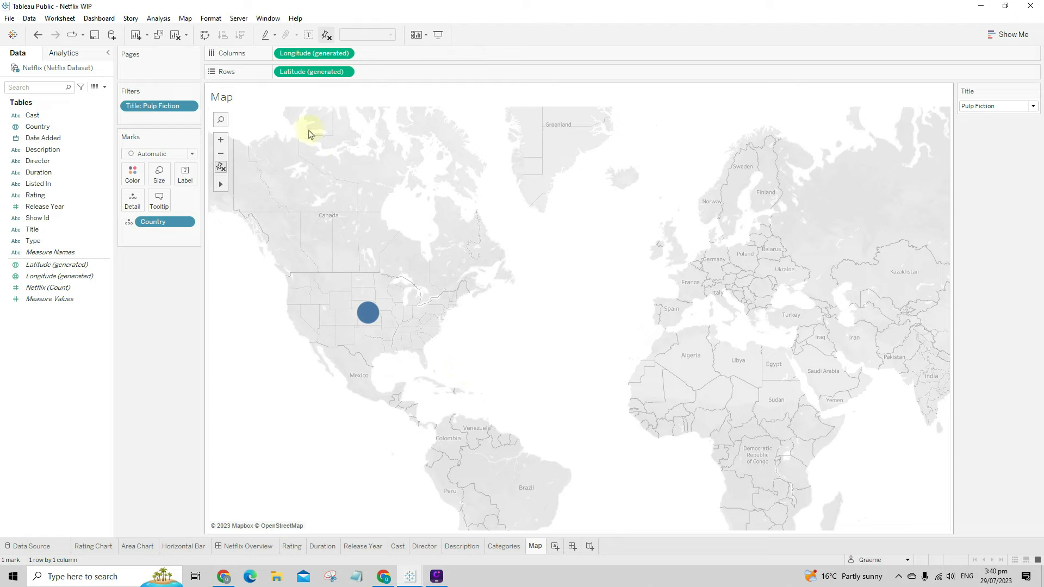
- Preview the Normal and then the Streets background map styles on the Map sheet
click(186, 19)
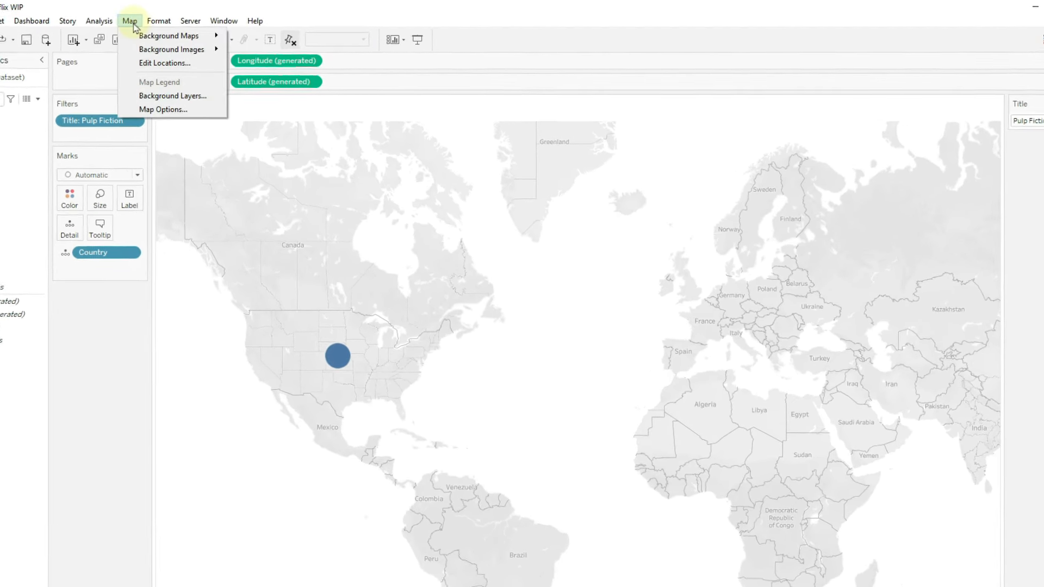
mouse_move(160, 42)
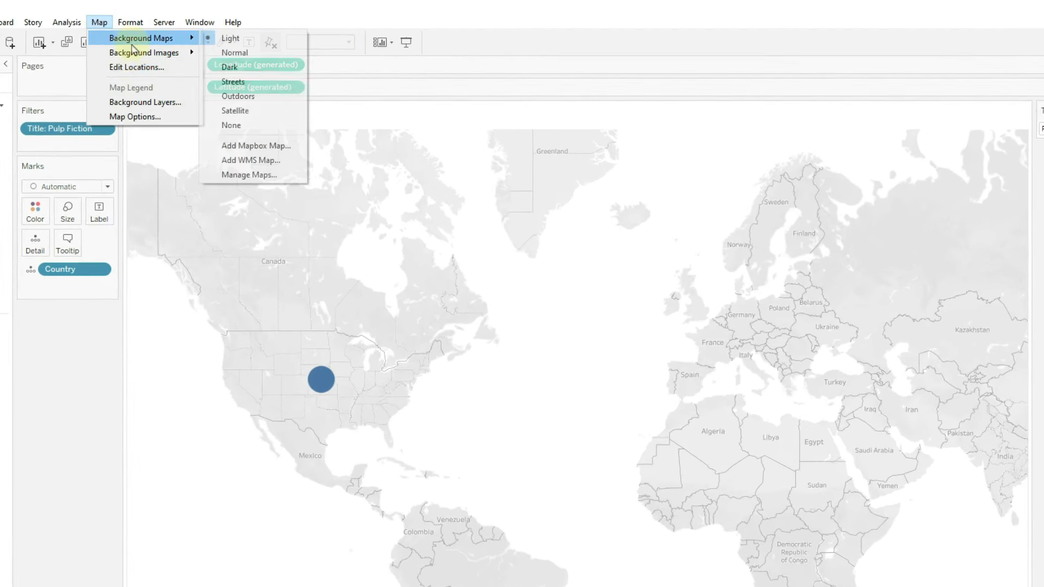
click(256, 58)
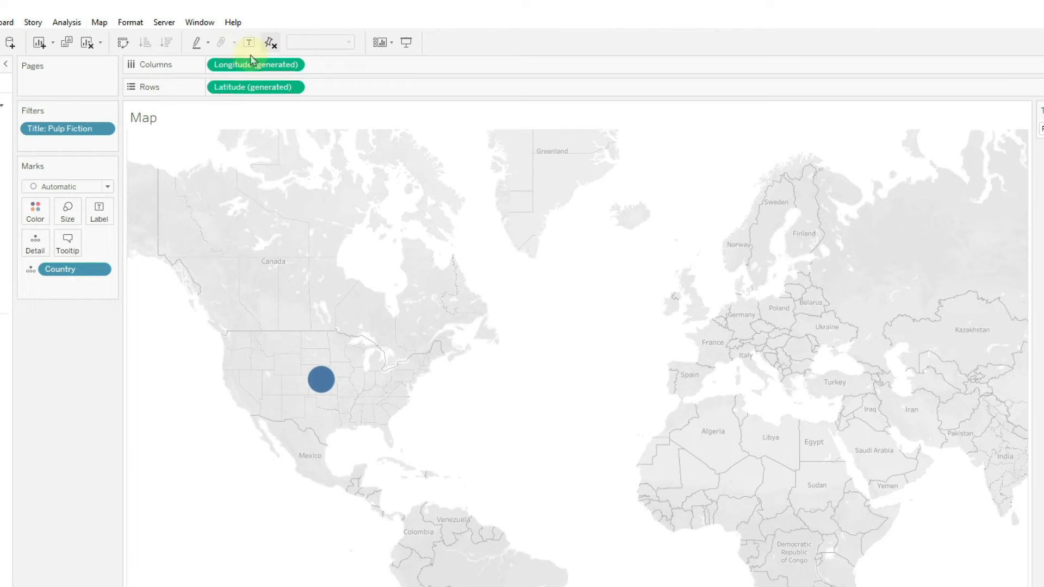
click(99, 22)
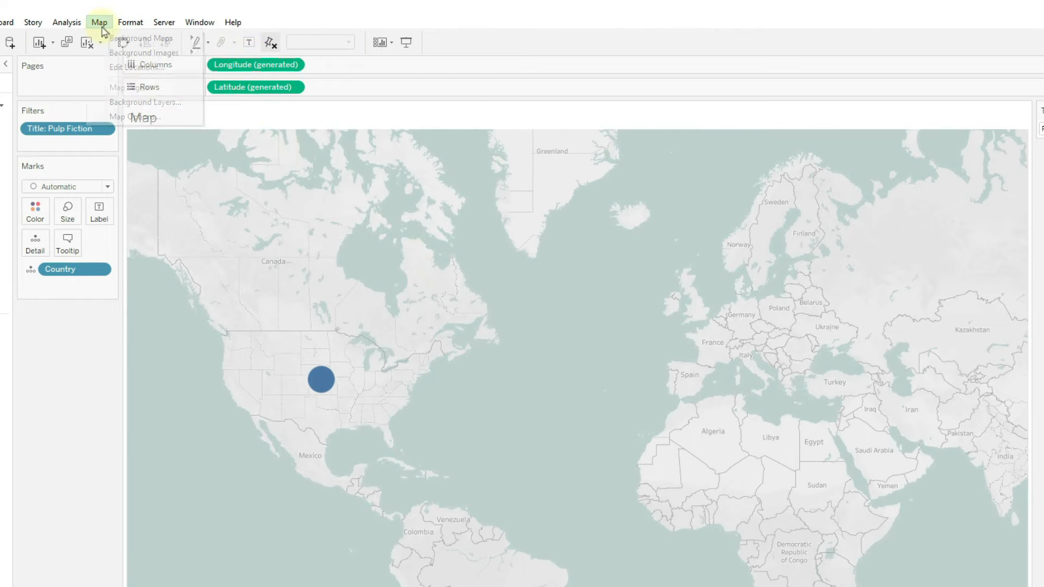
mouse_move(163, 38)
click(233, 81)
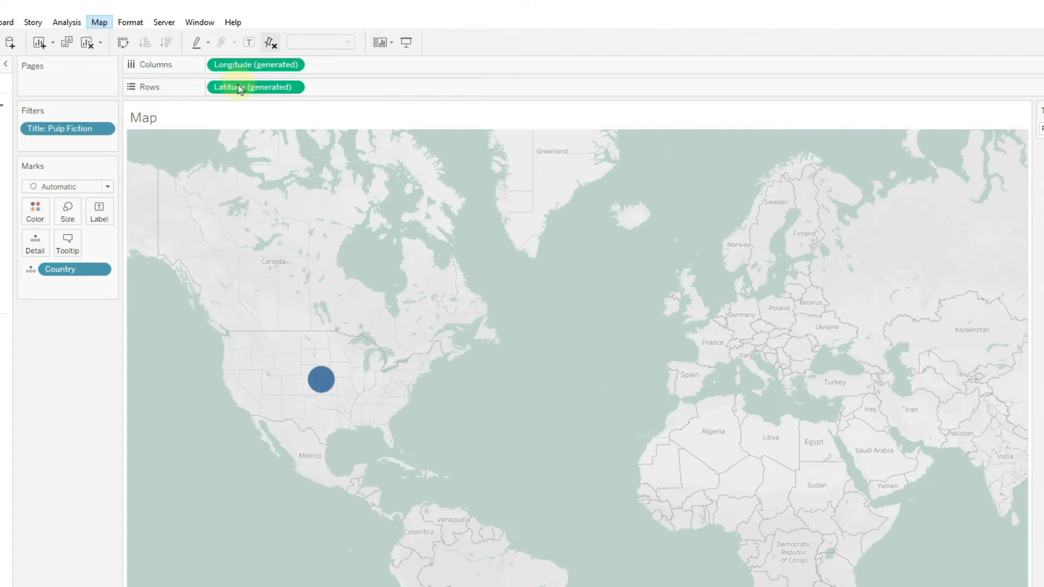
- Switch the map background to the Dark style and go back to the Categories sheet
click(99, 22)
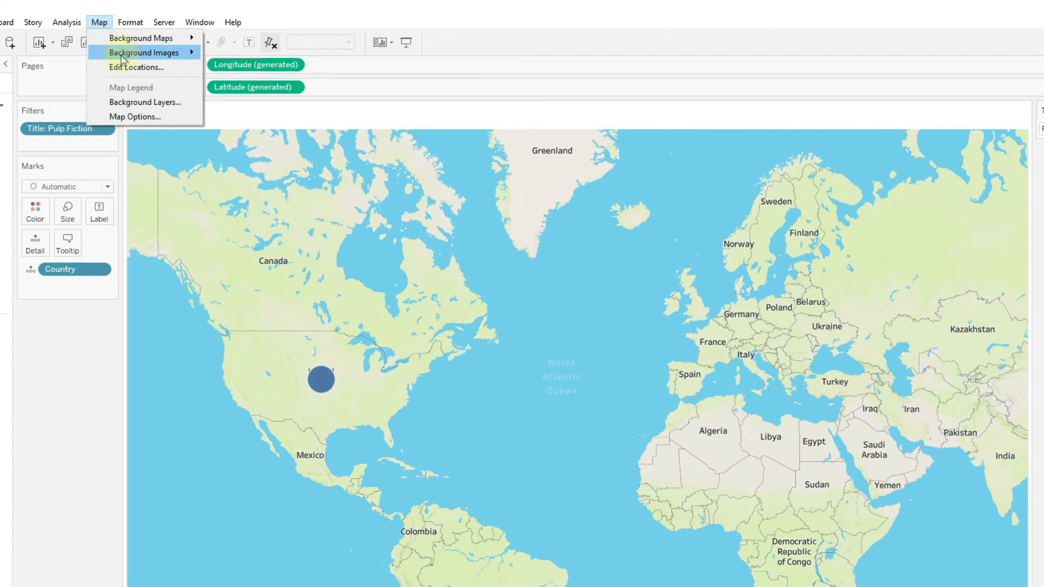
mouse_move(163, 38)
click(256, 66)
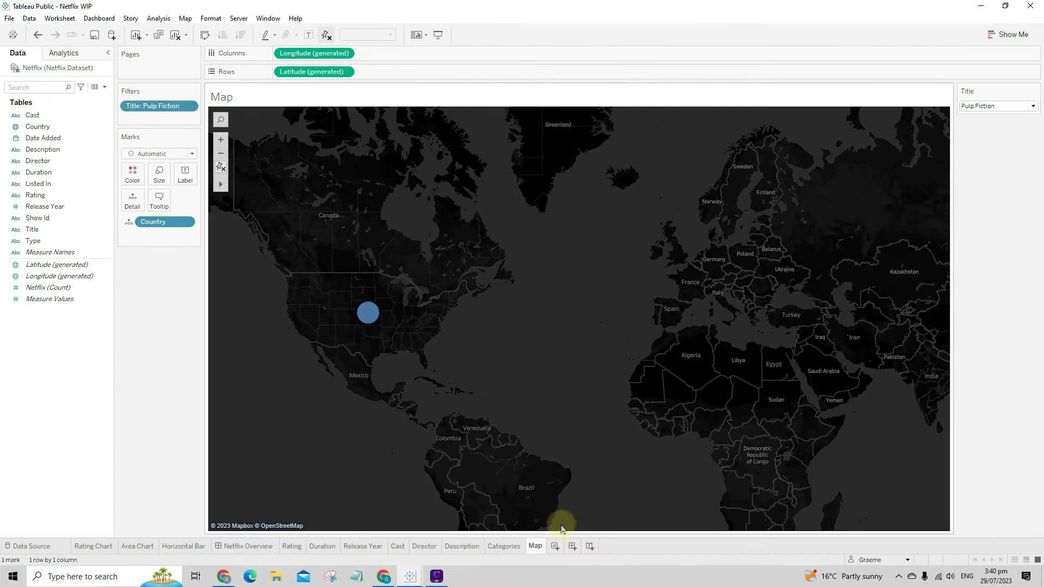
click(503, 546)
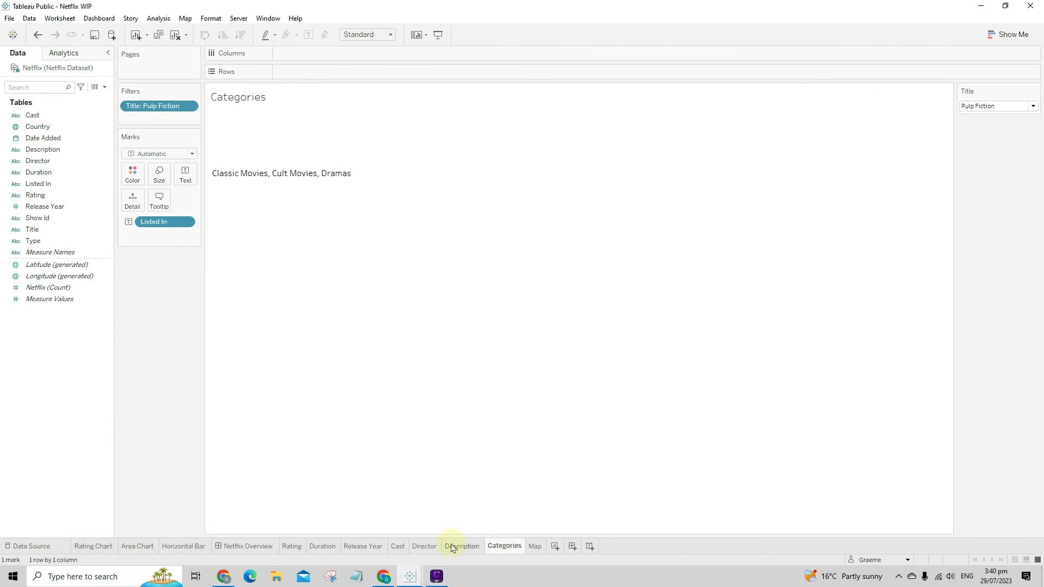
- From the Horizontal Bar tab, hide the dashboard's chart sheets with Hide All Sheets
click(460, 546)
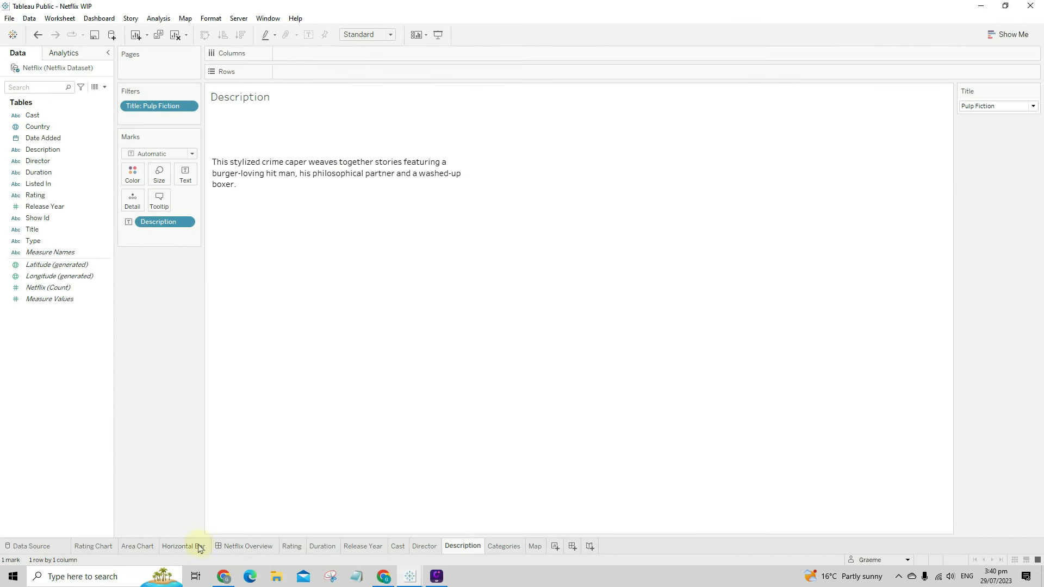
click(103, 548)
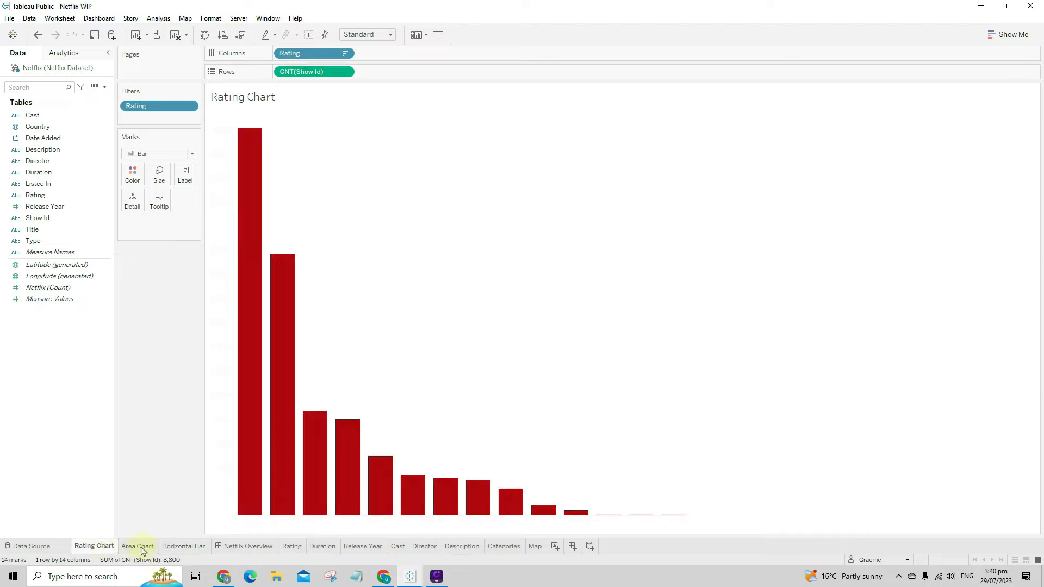
right_click(180, 549)
click(223, 432)
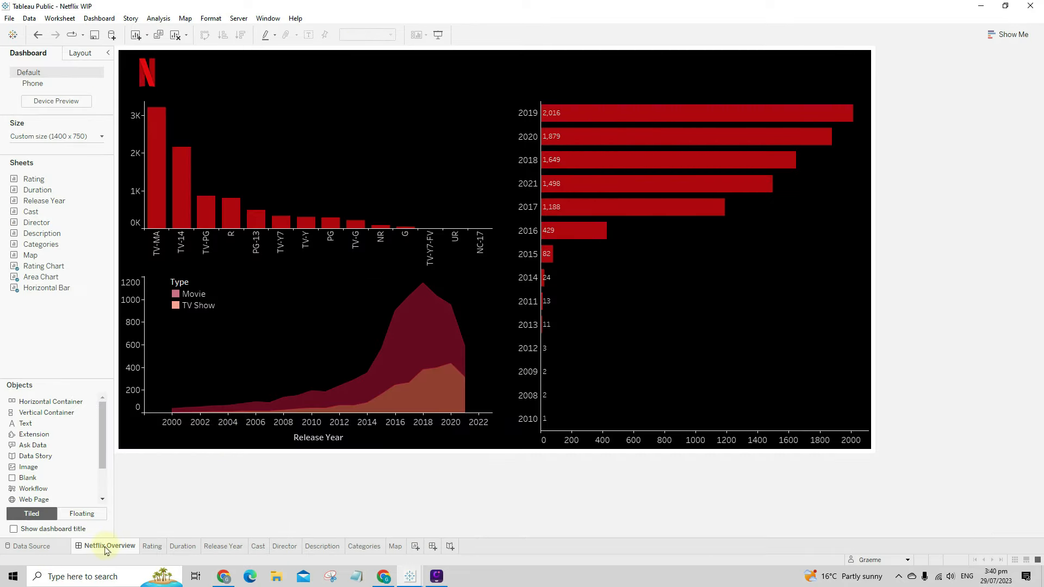
- Look through the Rating, Duration, Release Year, Cast, Director, Description, Categories and Map sheets
click(154, 547)
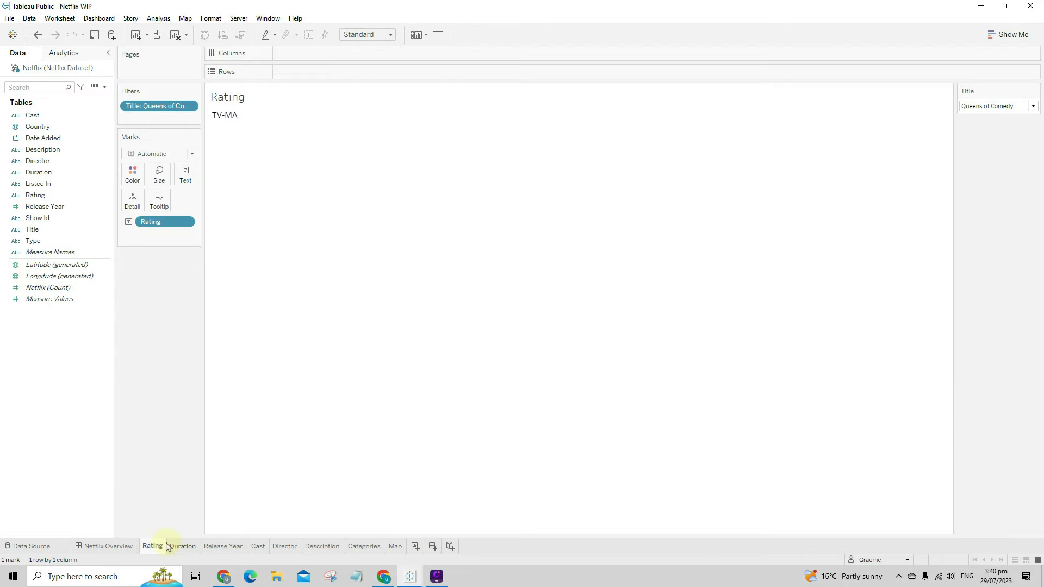
click(182, 546)
click(223, 546)
click(258, 547)
click(286, 547)
click(322, 546)
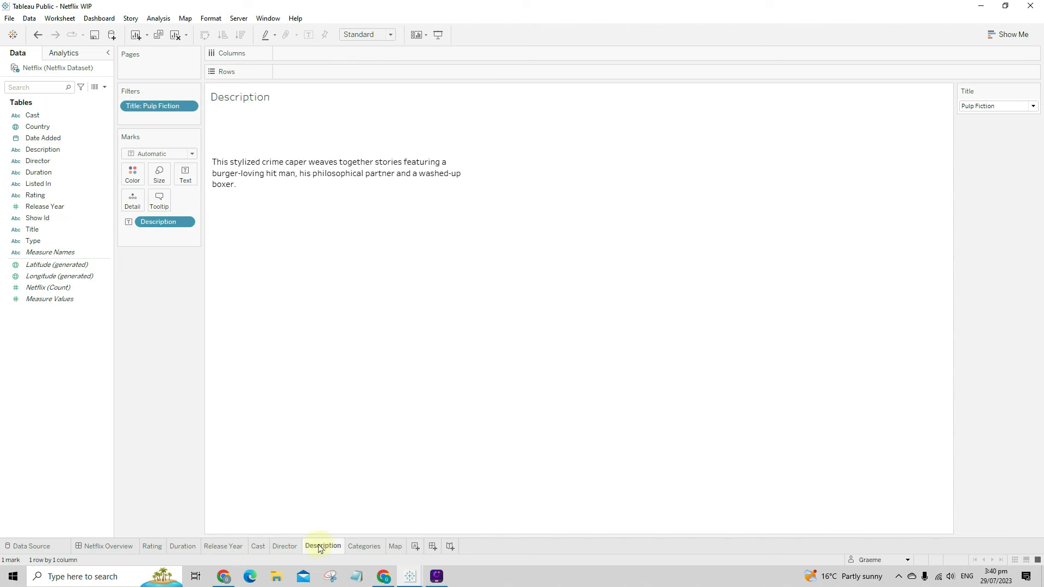
click(363, 547)
click(396, 547)
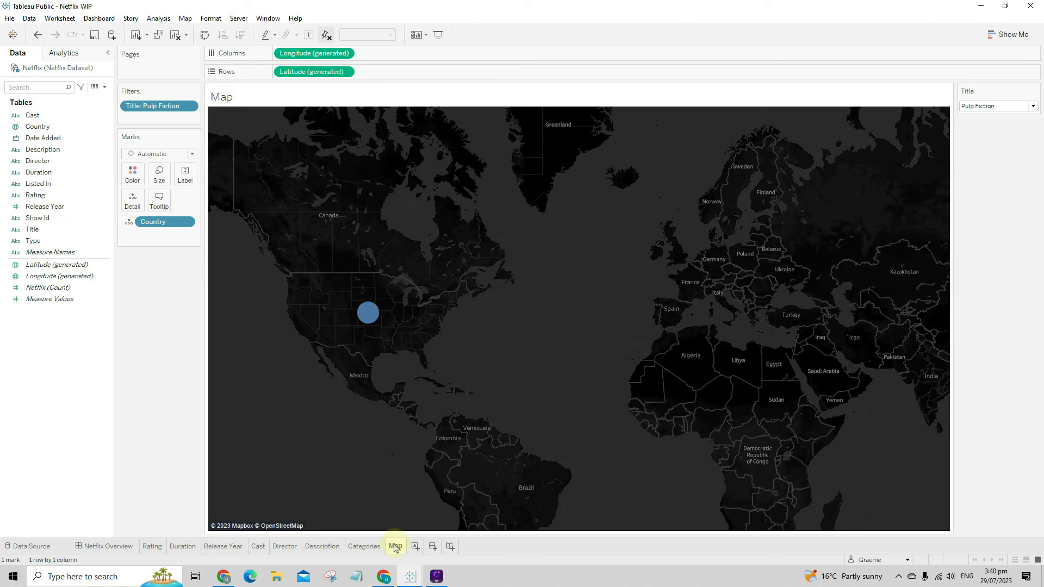
- Create and then delete Dashboard 2, and return to the Netflix Overview dashboard
click(432, 546)
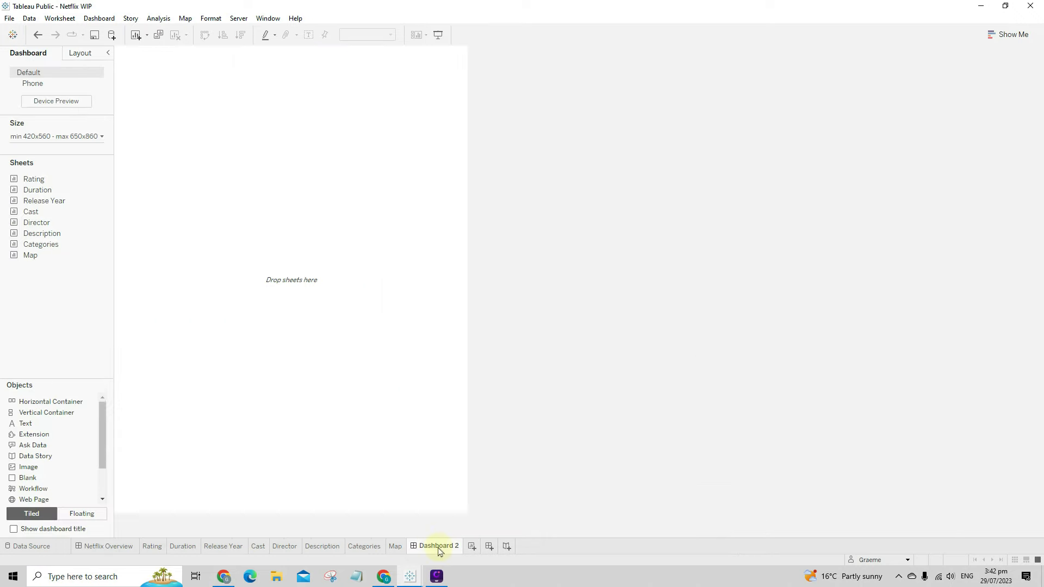
right_click(440, 551)
click(517, 424)
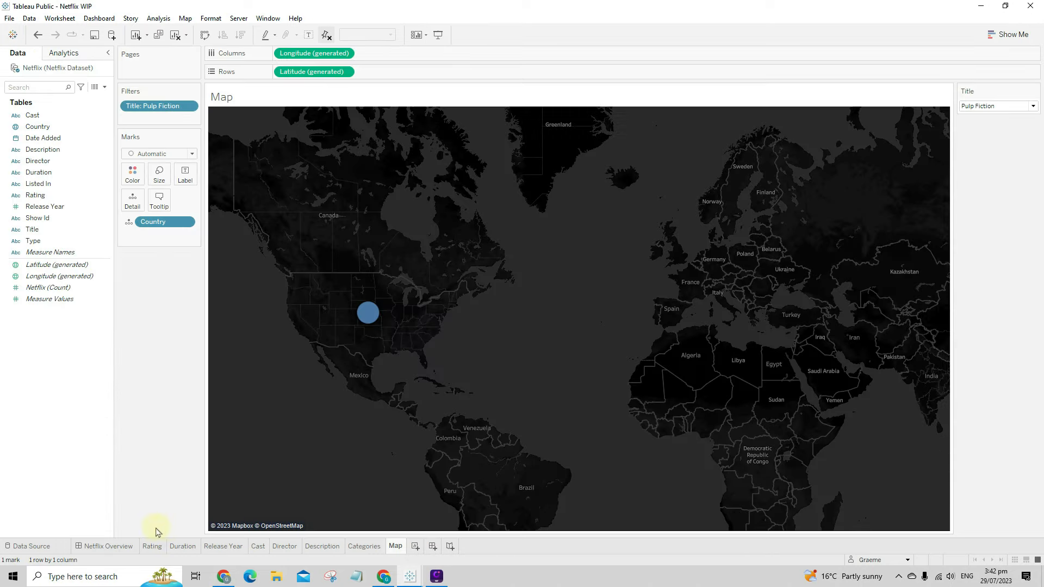
click(107, 545)
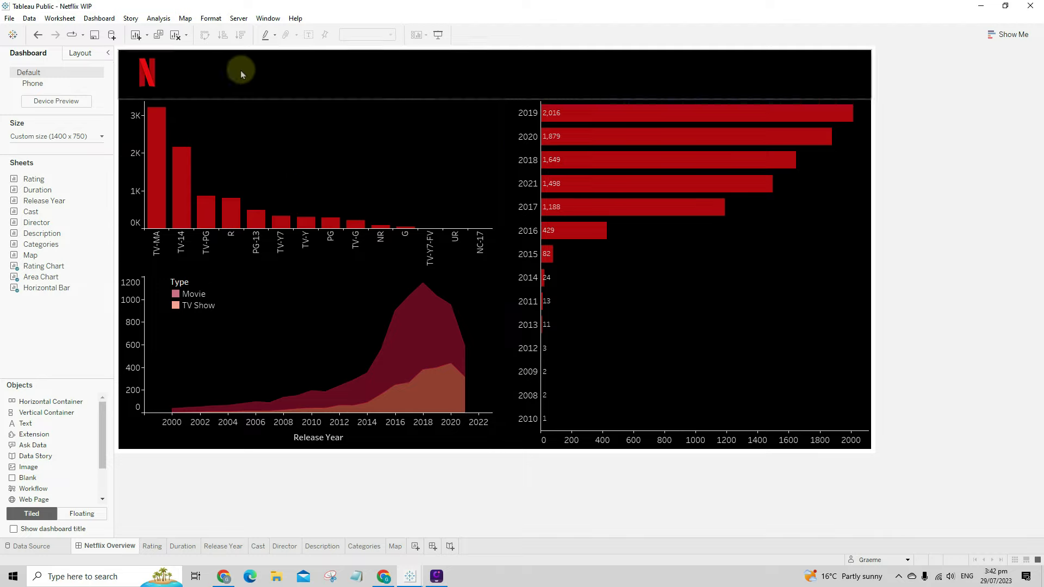
- Duplicate the Netflix Overview dashboard and rename the copy 'Title Filter'
right_click(114, 547)
click(166, 449)
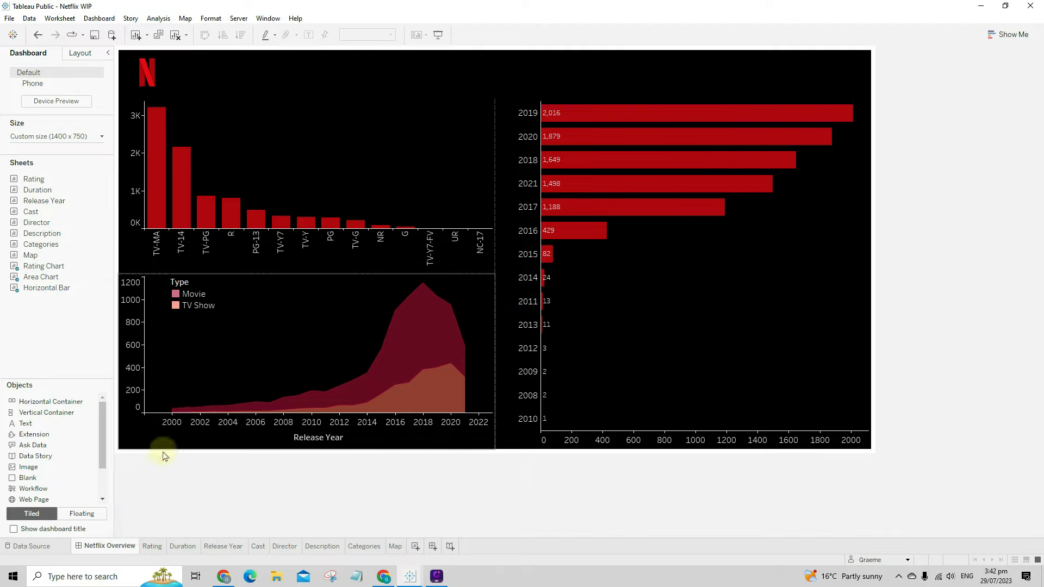
right_click(186, 548)
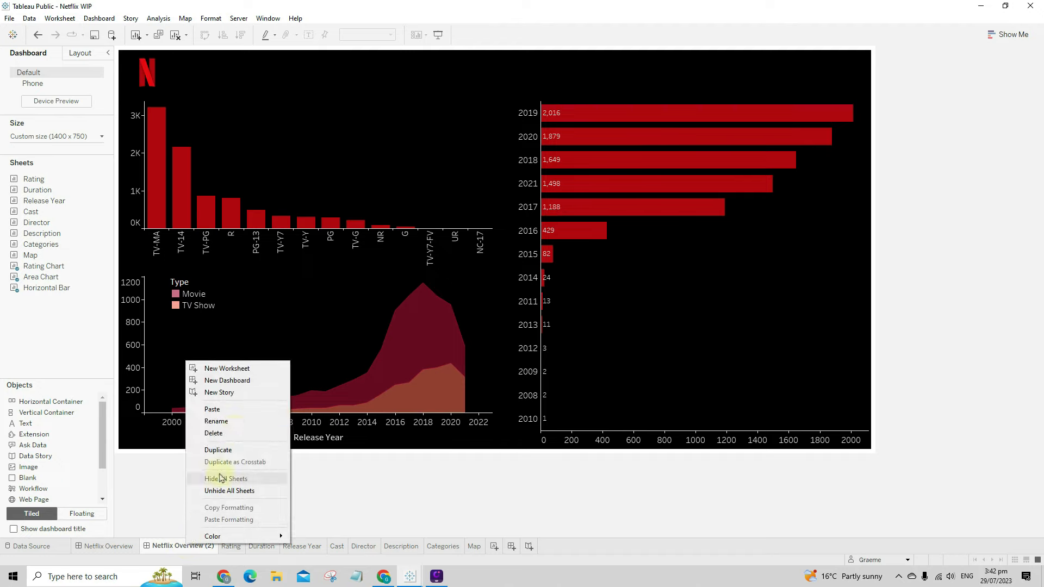
click(240, 426)
text(Si)
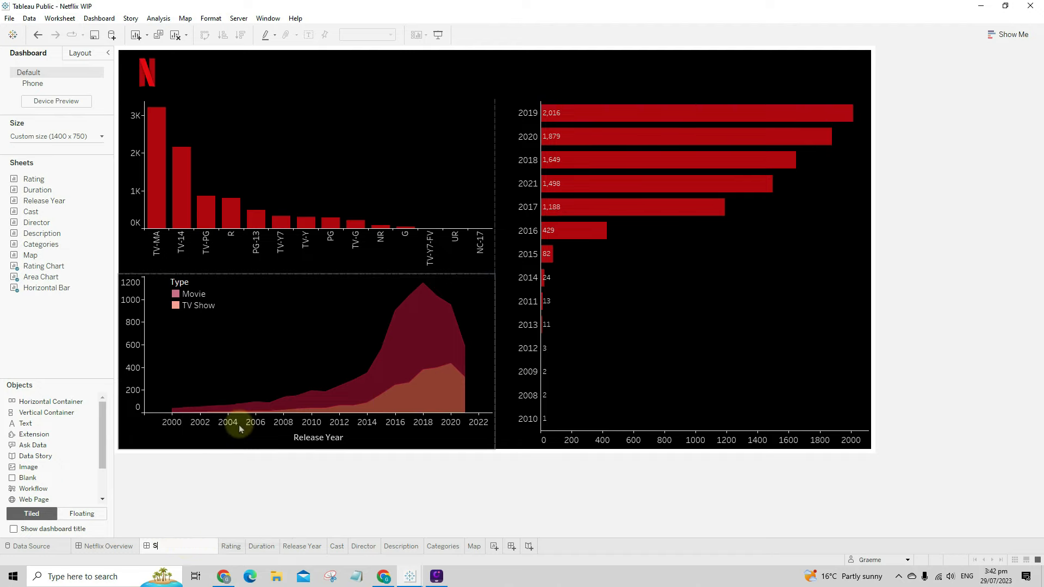
key(BackSpace)
key(BackSpace)
text(title Filter)
key(Return)
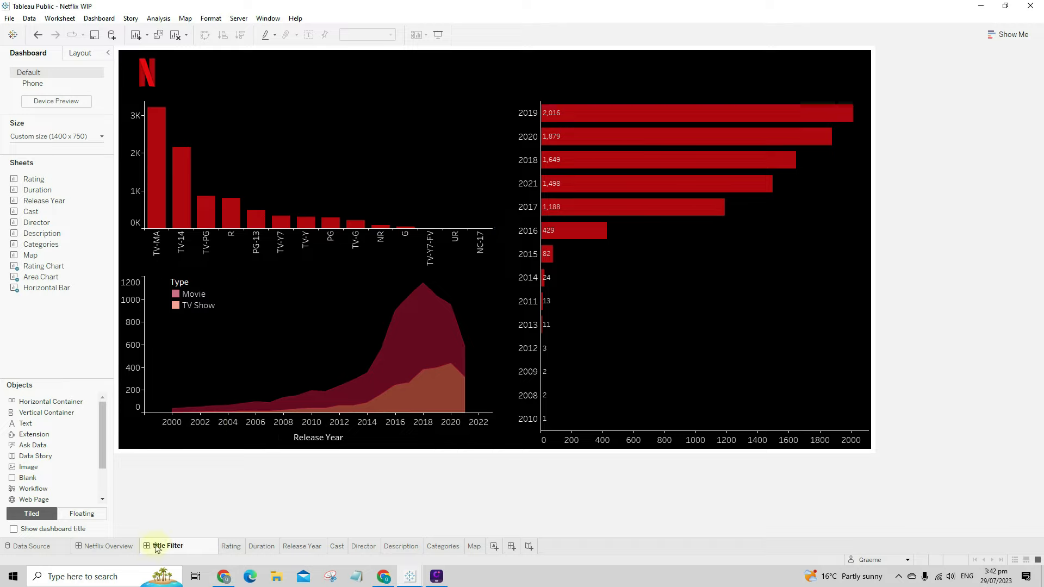
key(BackSpace)
text(T)
click(197, 515)
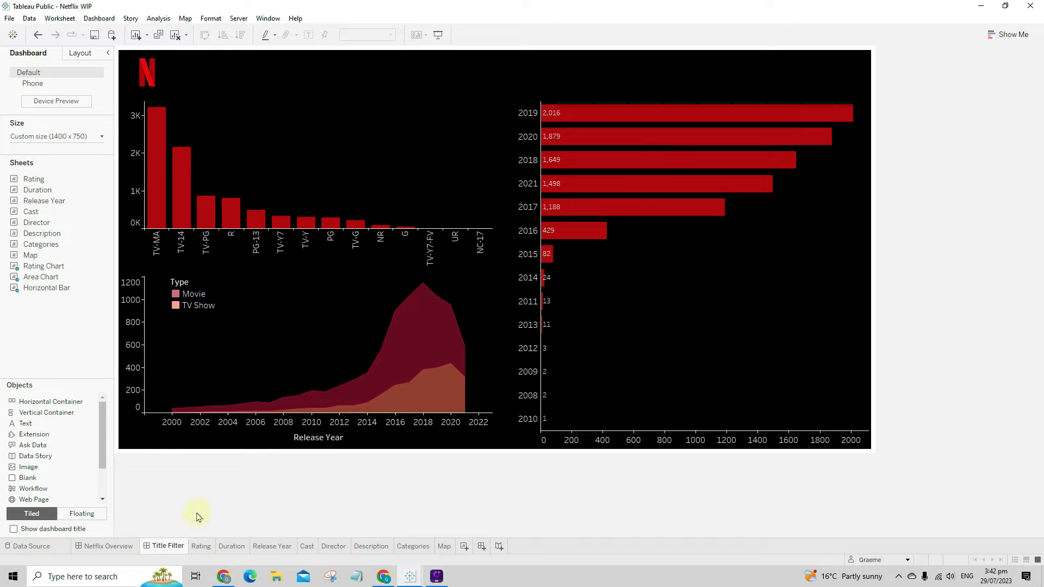
- Remove the area chart, rating bar chart and release-year bar chart from the dashboard
click(361, 322)
click(501, 279)
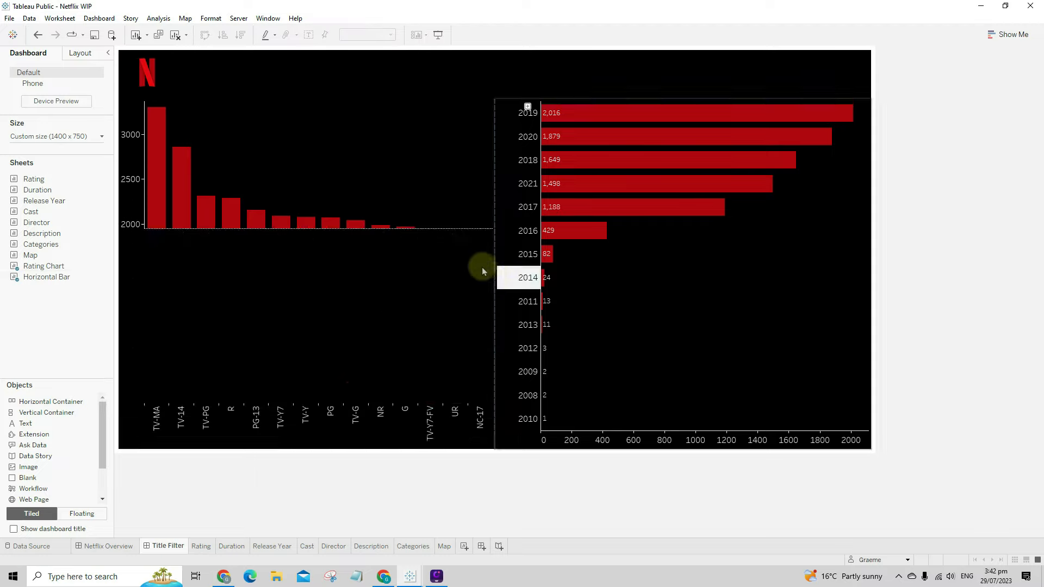
click(387, 151)
click(500, 103)
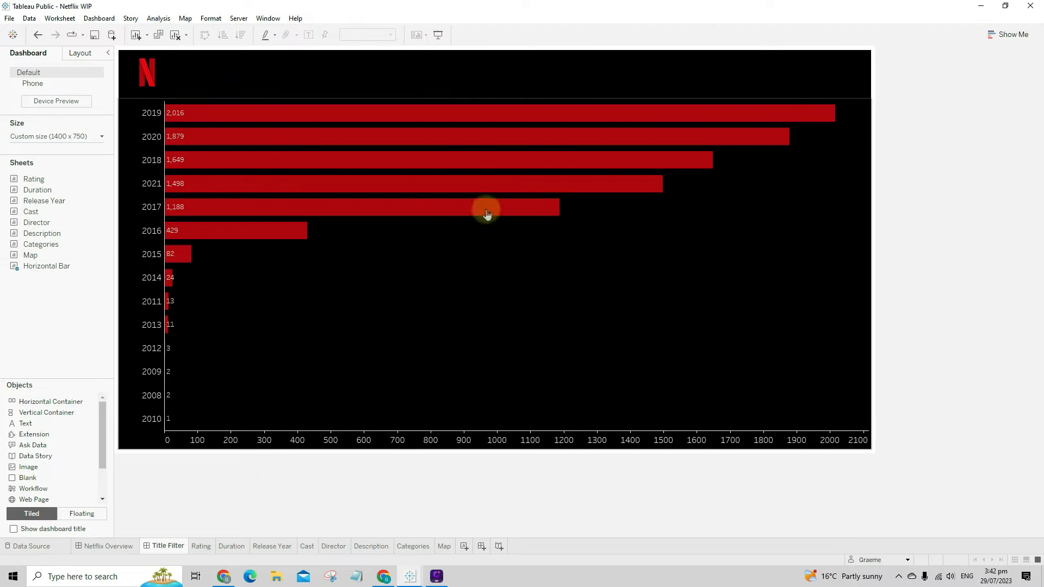
click(502, 283)
click(876, 104)
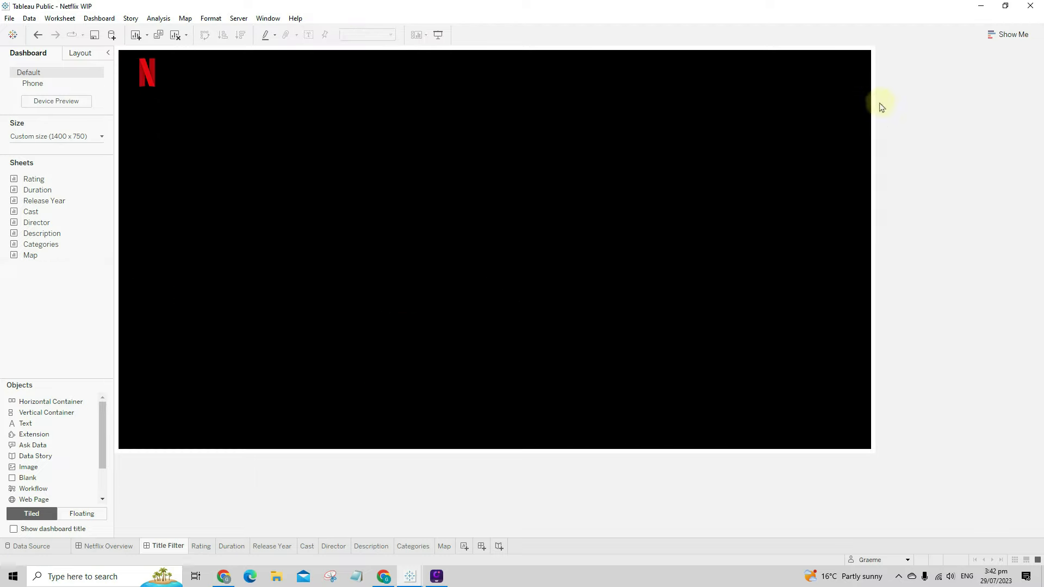
click(450, 223)
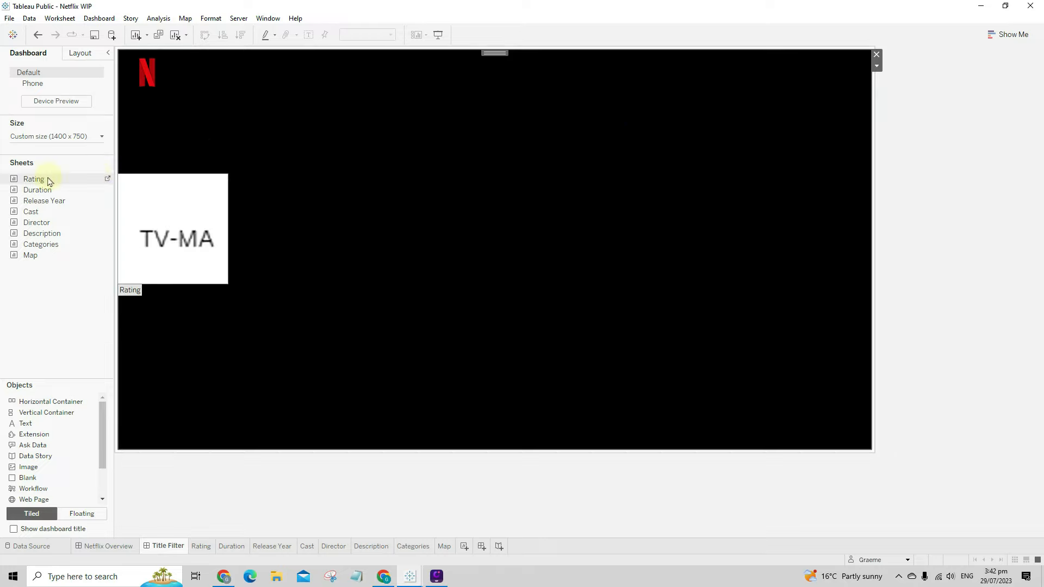
- Add the Rating sheet as a floating box, then move and shrink it near the top-left
drag(46, 181, 373, 219)
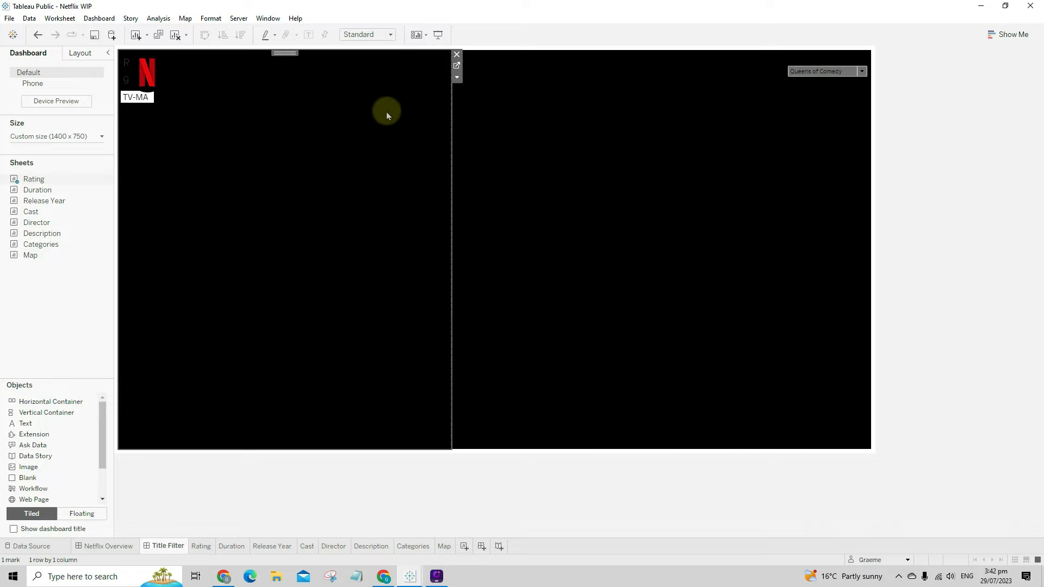
click(810, 59)
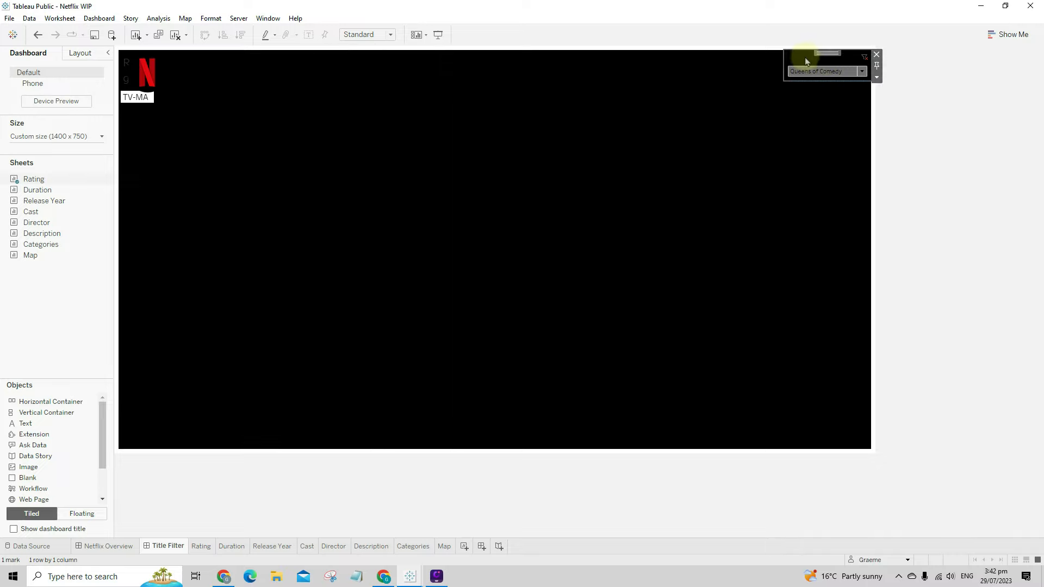
click(272, 141)
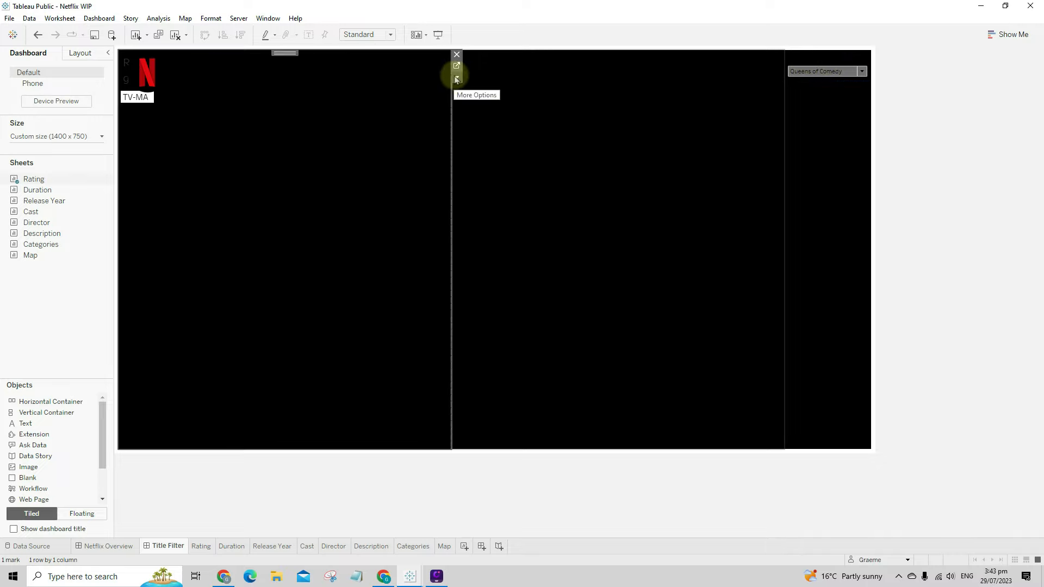
click(457, 79)
click(511, 264)
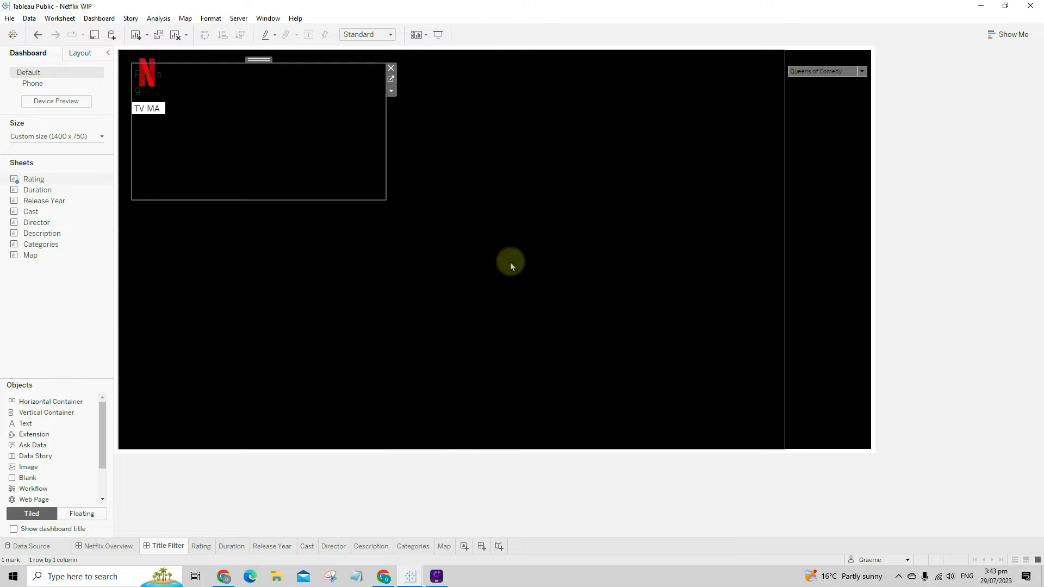
drag(262, 61, 311, 125)
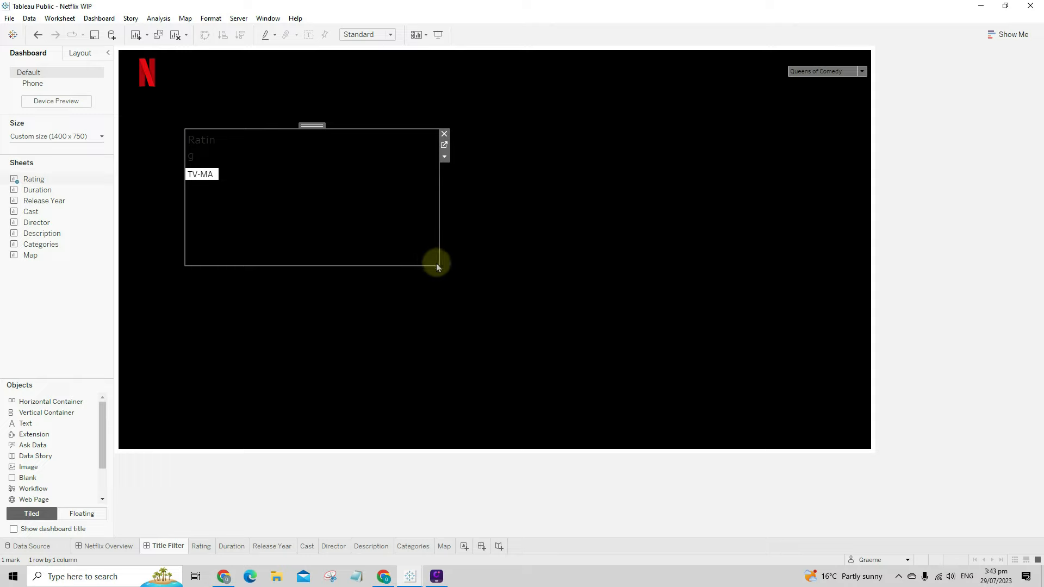
drag(438, 264, 334, 220)
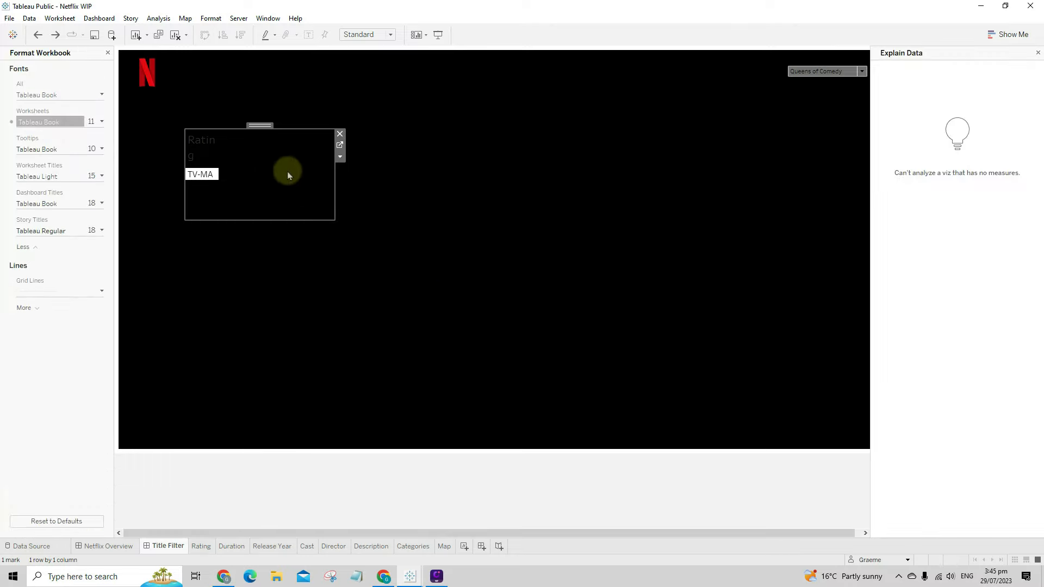
- Set the Rating box to fit Entire View and hide its title
click(340, 157)
mouse_move(364, 197)
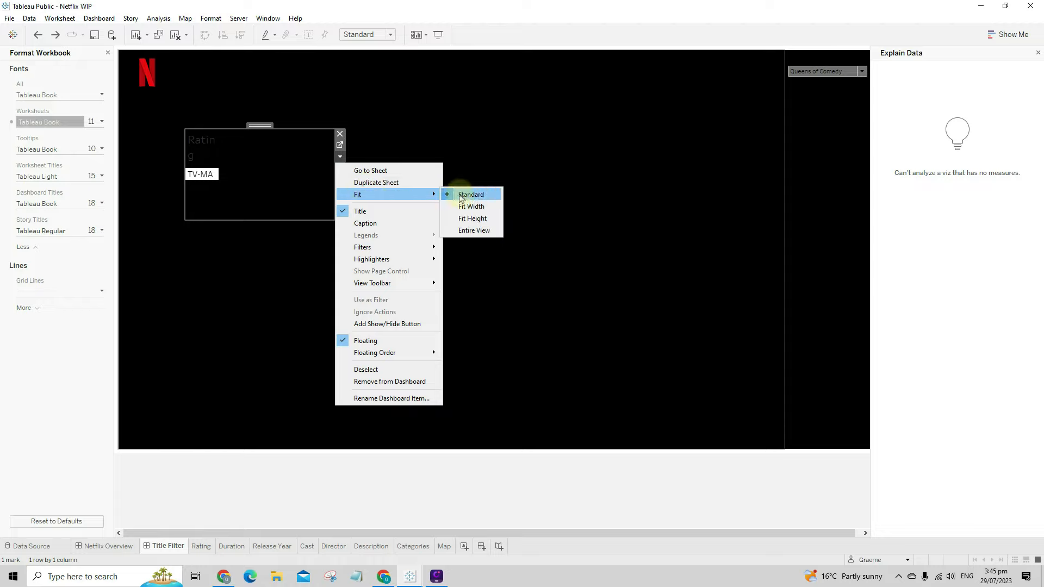
click(473, 230)
click(266, 193)
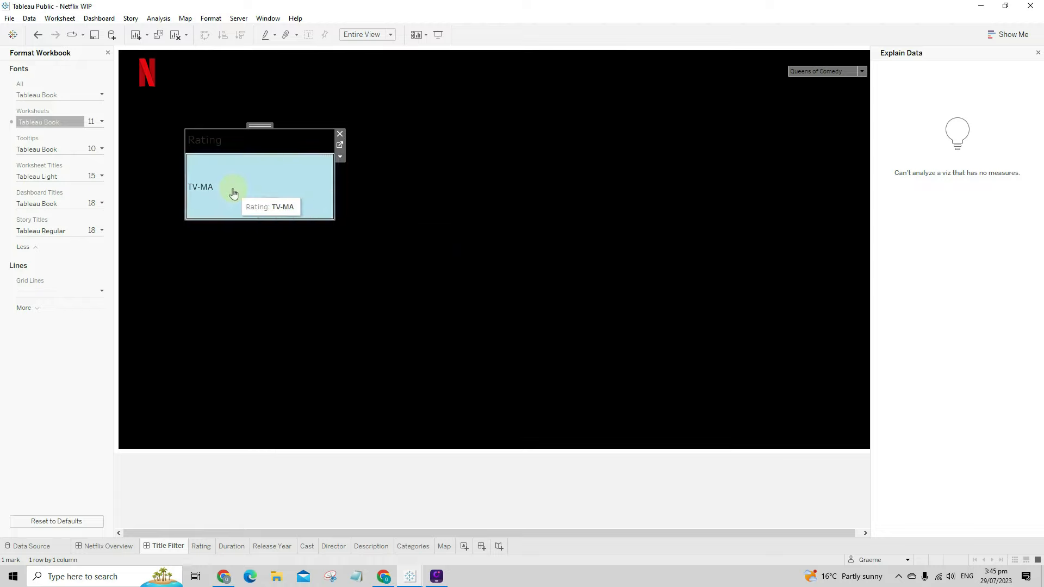
click(233, 192)
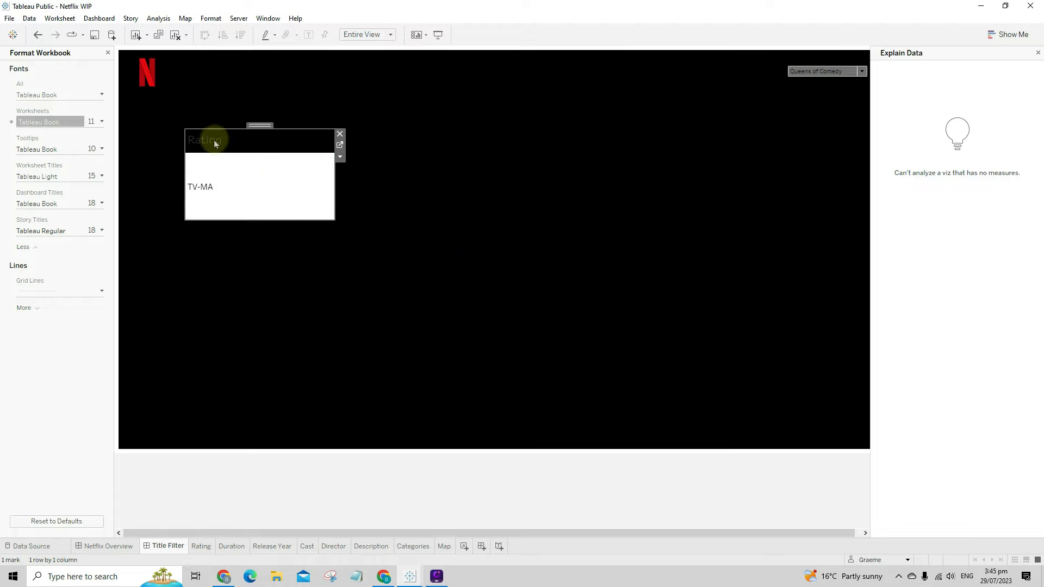
right_click(214, 142)
click(242, 170)
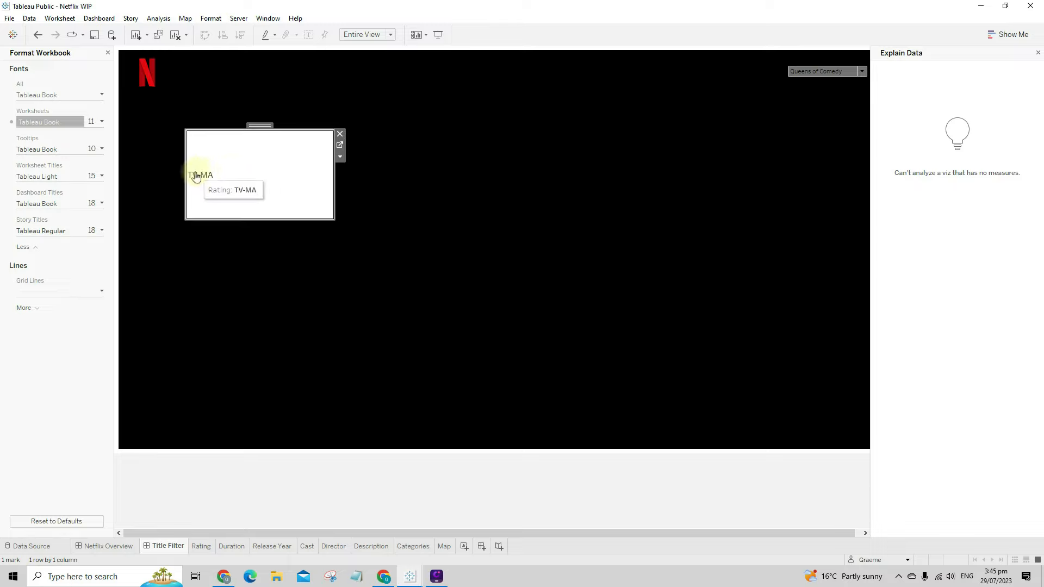
- On the Rating worksheet, add a "Rating" text label to Rows, hide row field labels, and heighten the row
click(340, 146)
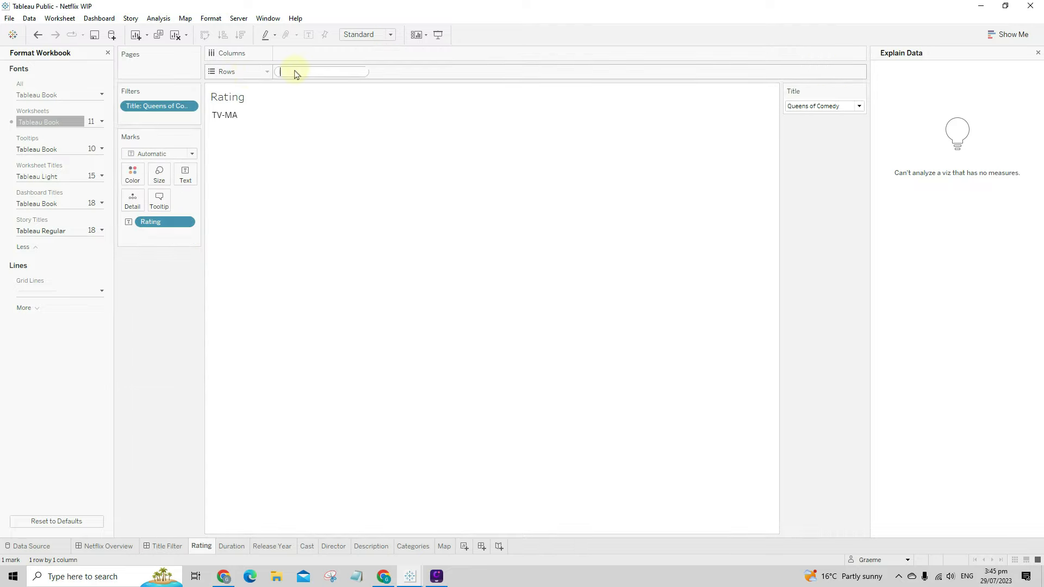
text("Rating)
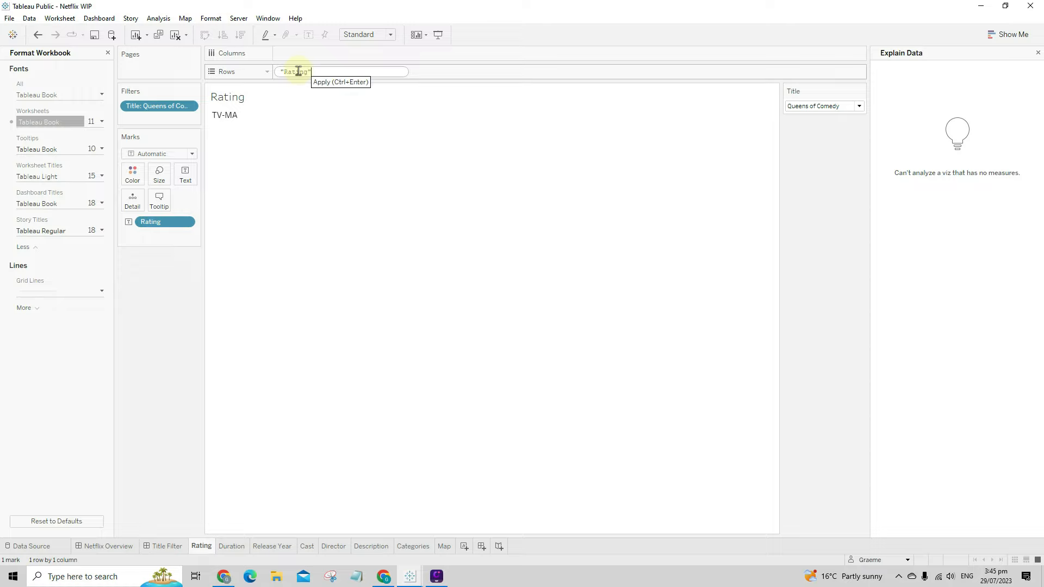
key(Return)
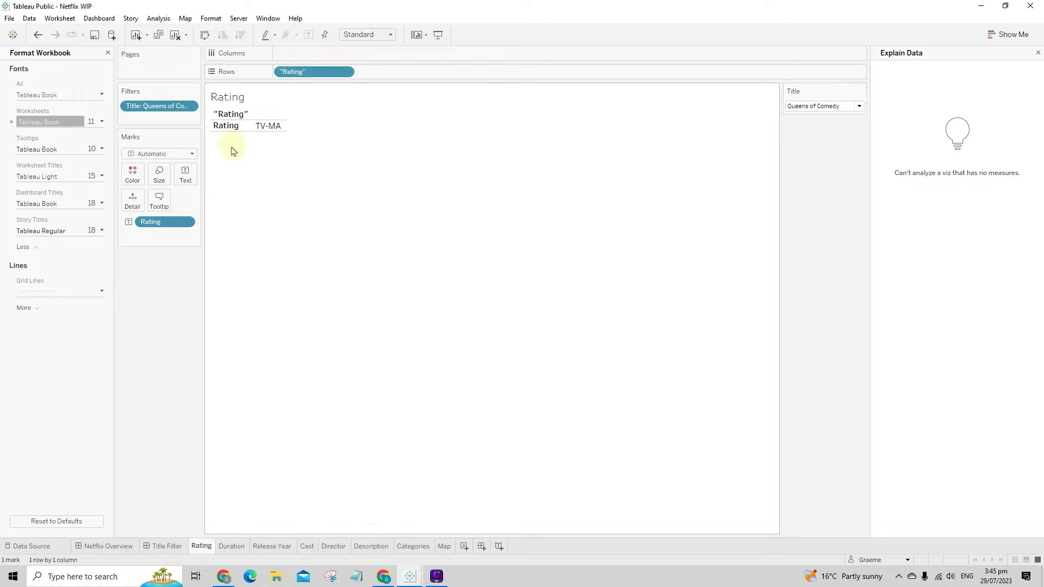
right_click(229, 113)
click(274, 202)
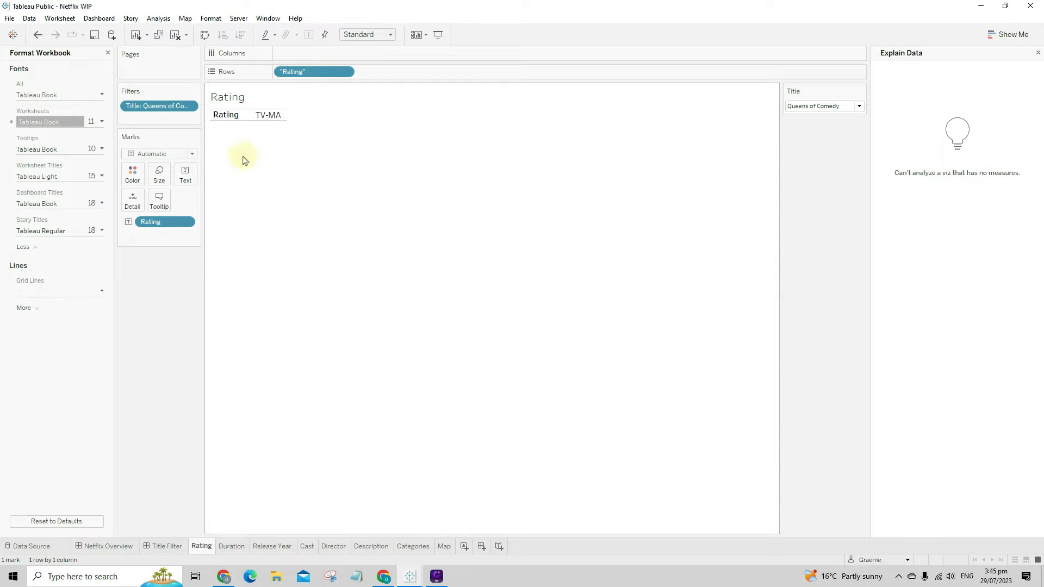
drag(245, 119, 279, 140)
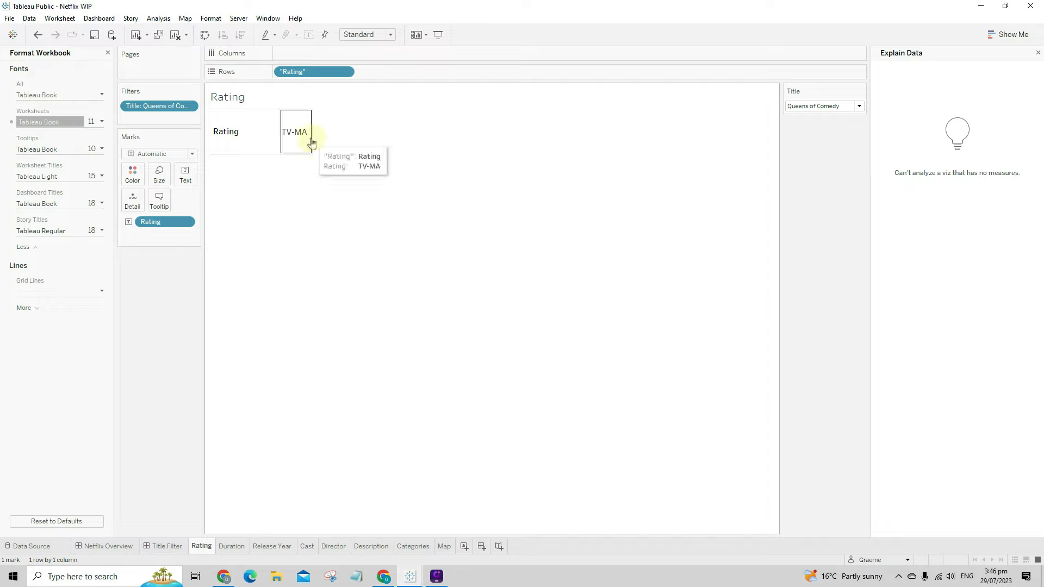
- Set the Row Divider pane border to None and return to the Title Filter dashboard
right_click(233, 133)
click(277, 165)
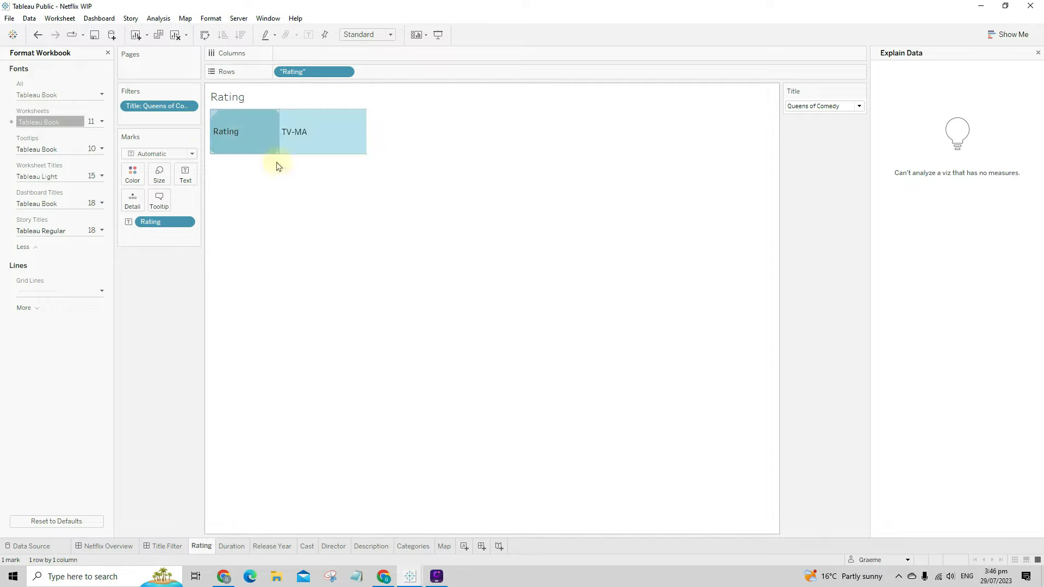
click(54, 73)
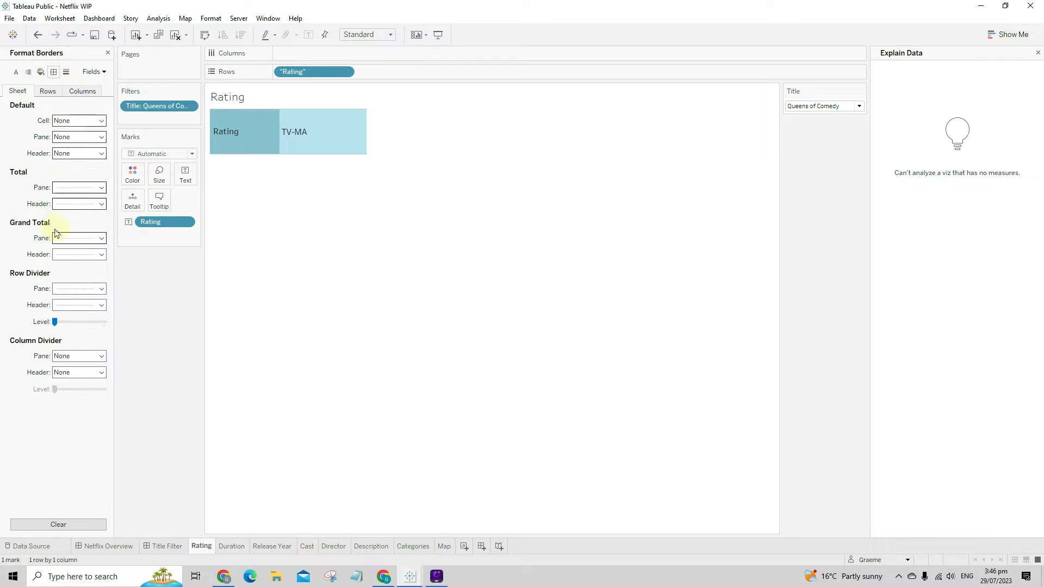
click(76, 289)
click(96, 304)
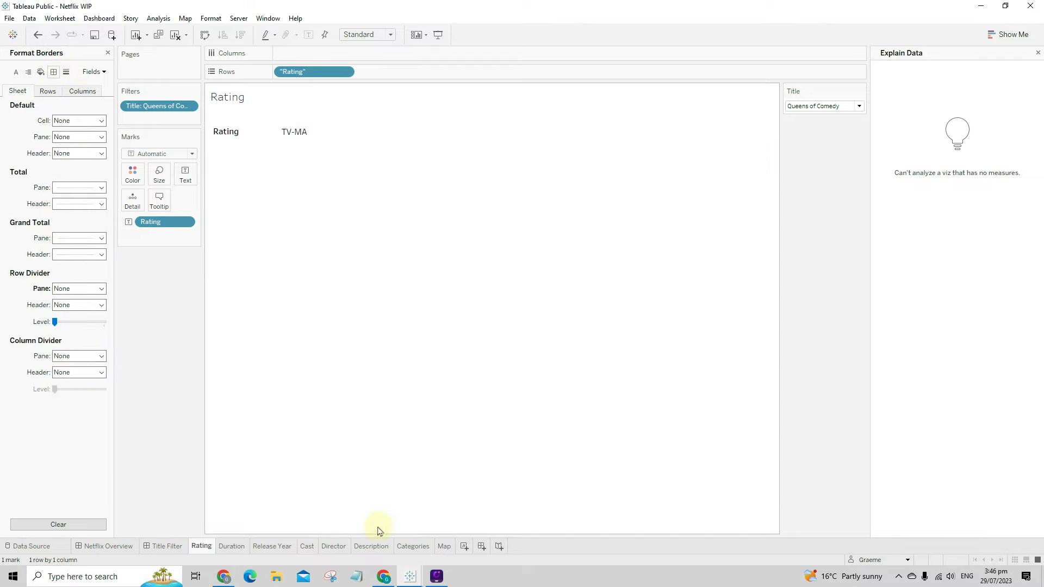
click(165, 546)
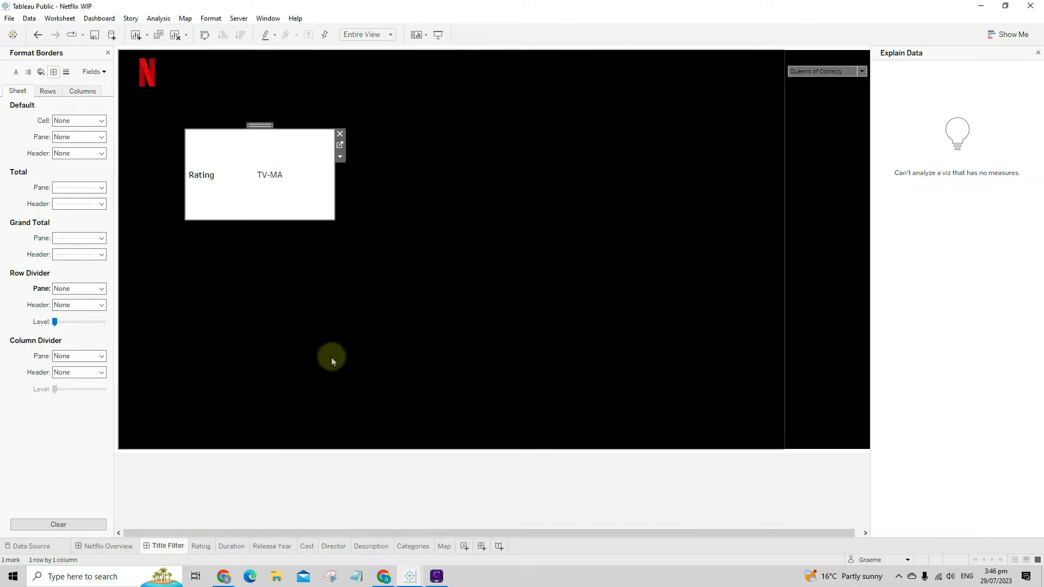
- Open the Rating sheet's formatting and set its worksheet shading to None
click(295, 173)
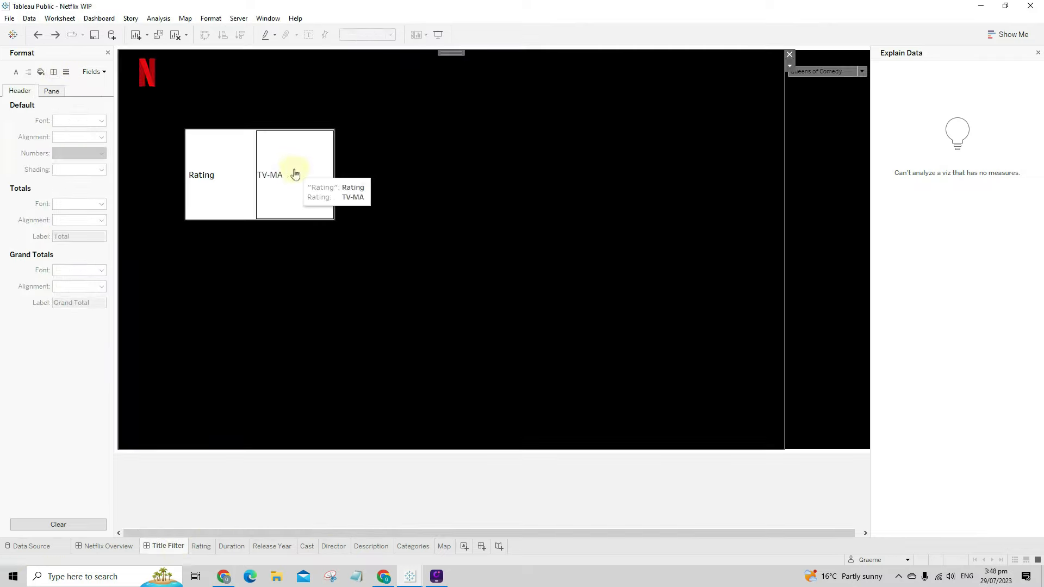
right_click(289, 170)
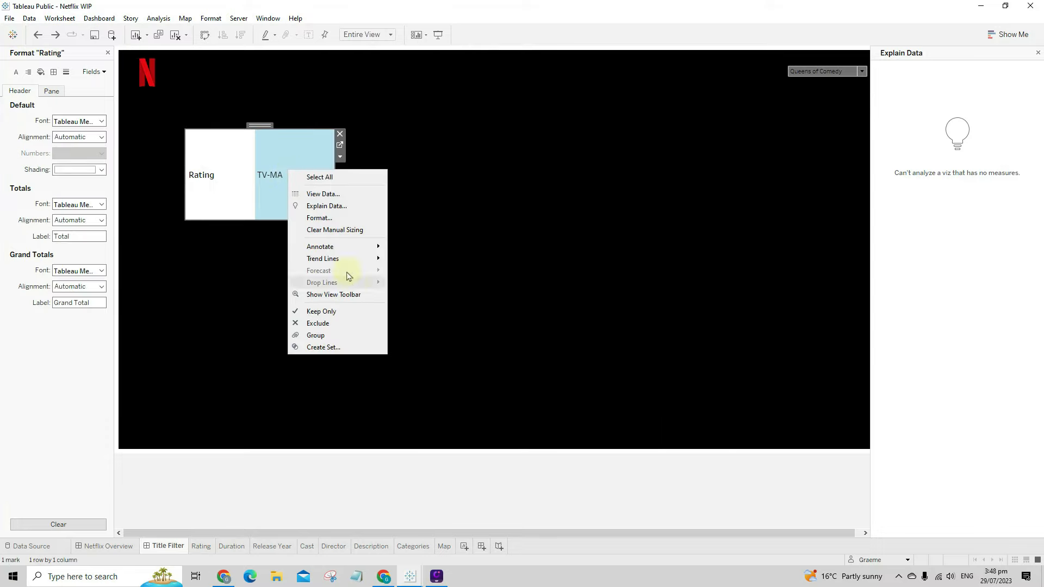
click(331, 218)
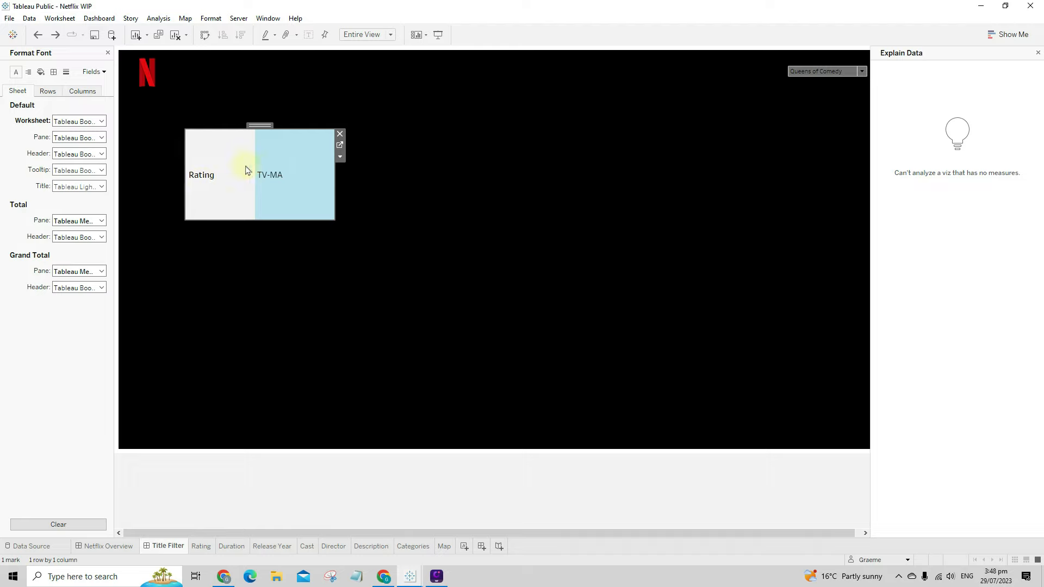
click(40, 71)
click(64, 122)
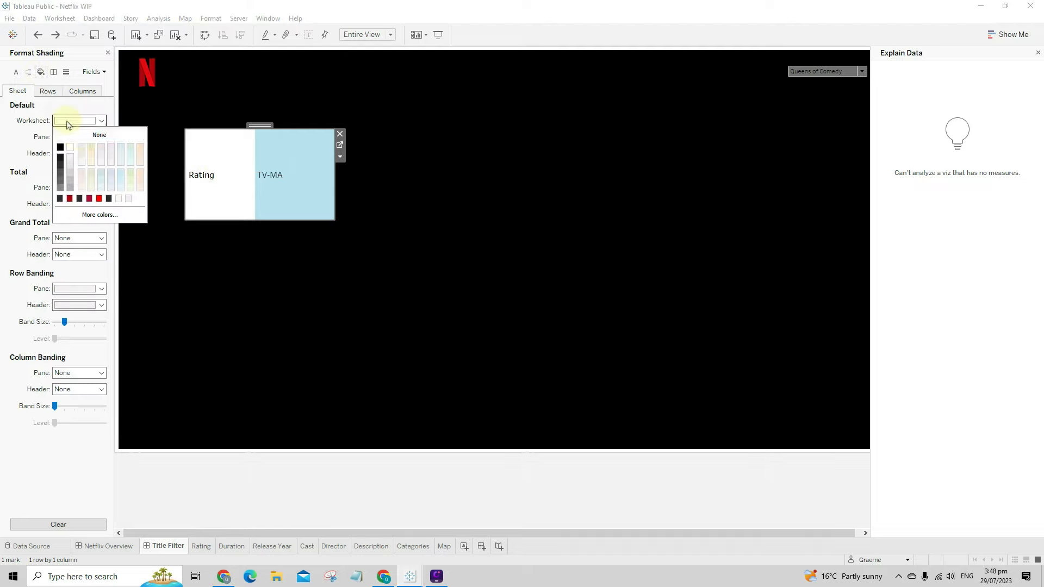
click(99, 135)
click(334, 276)
click(293, 210)
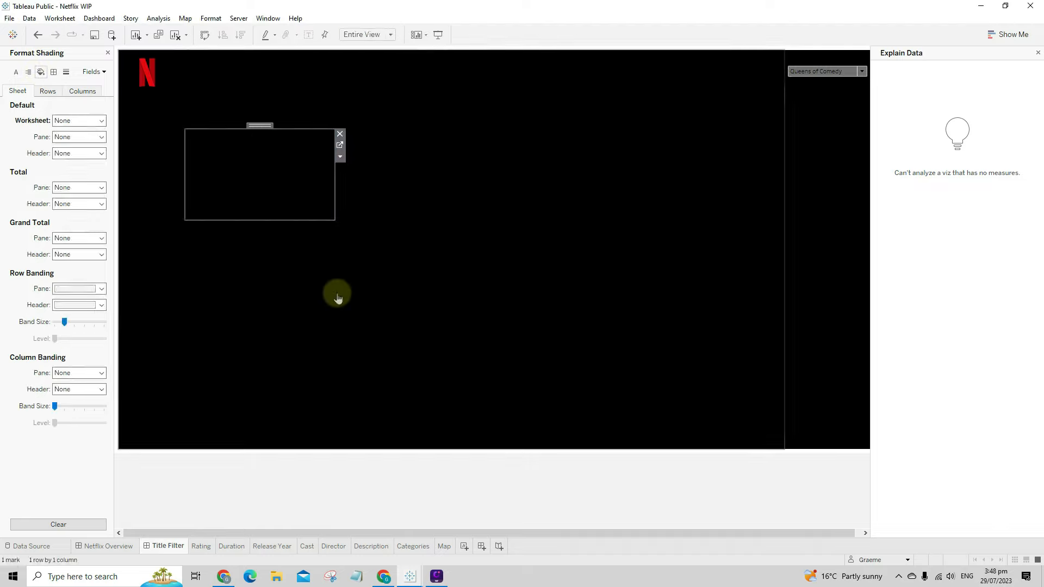
click(340, 295)
click(261, 177)
click(261, 181)
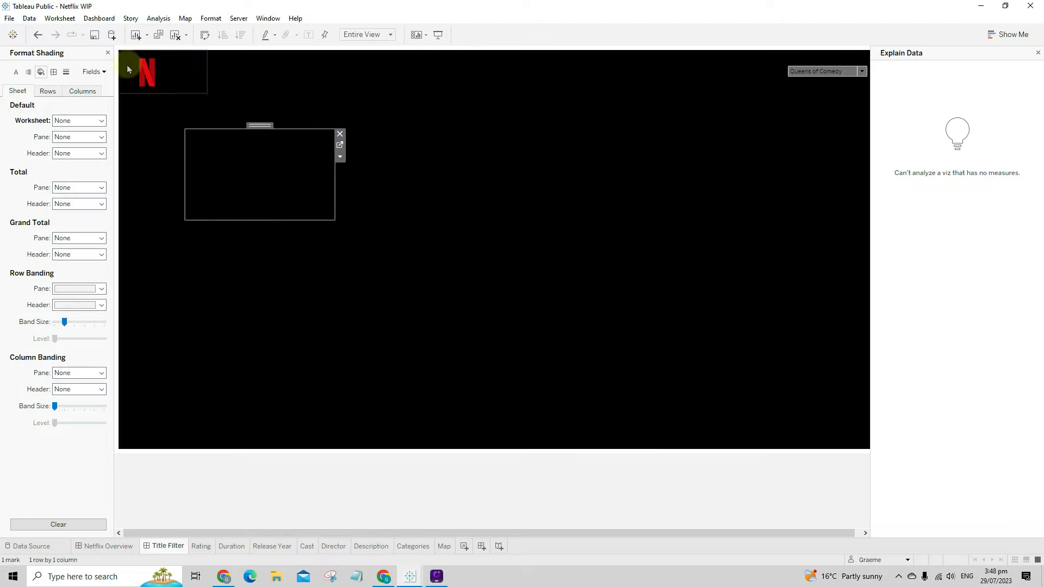
- Shade the Rating worksheet background a custom dark grey, #3d3d3d
click(61, 120)
click(98, 214)
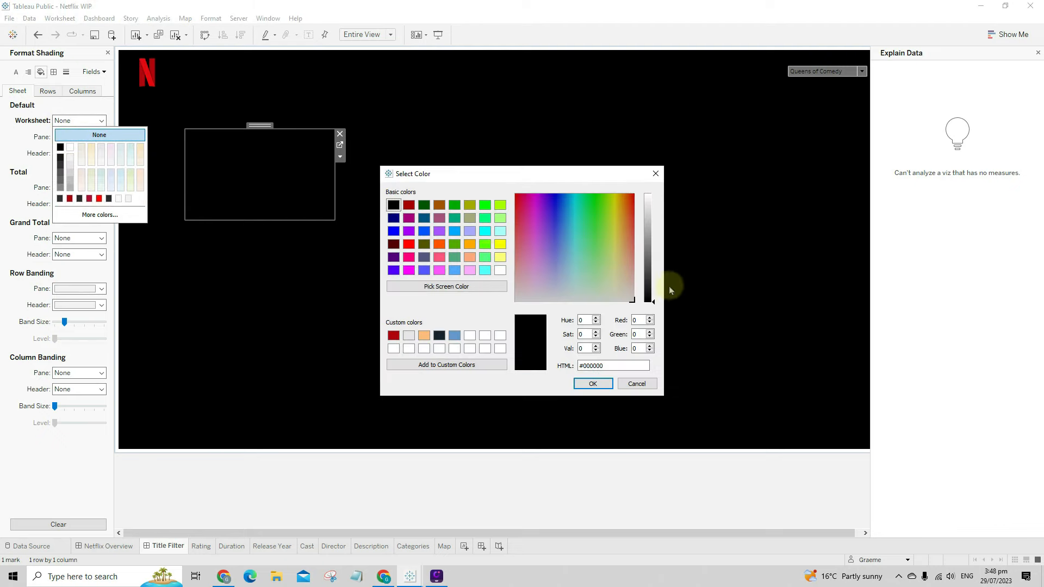
click(652, 284)
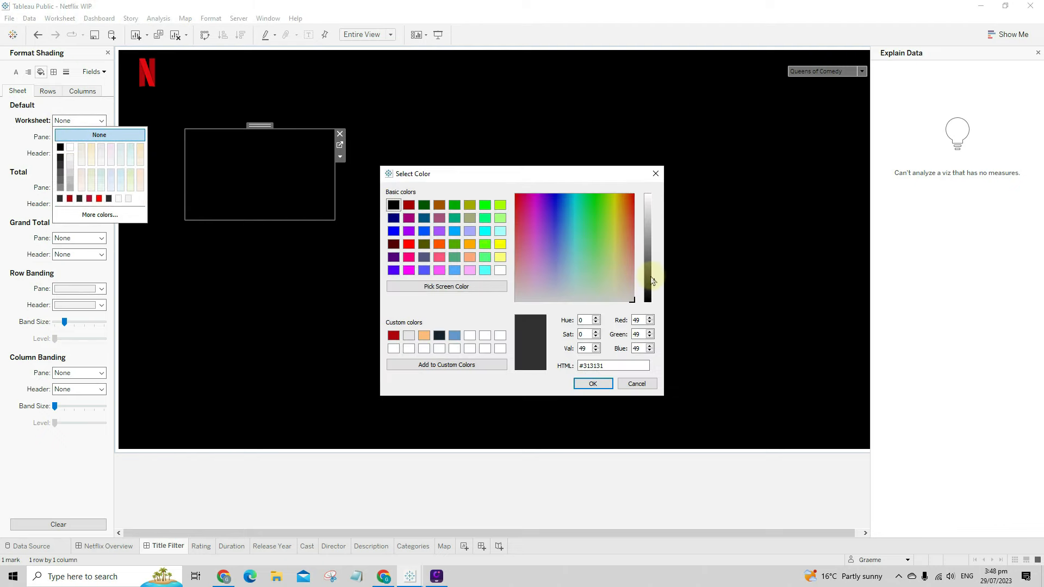
drag(652, 281, 652, 277)
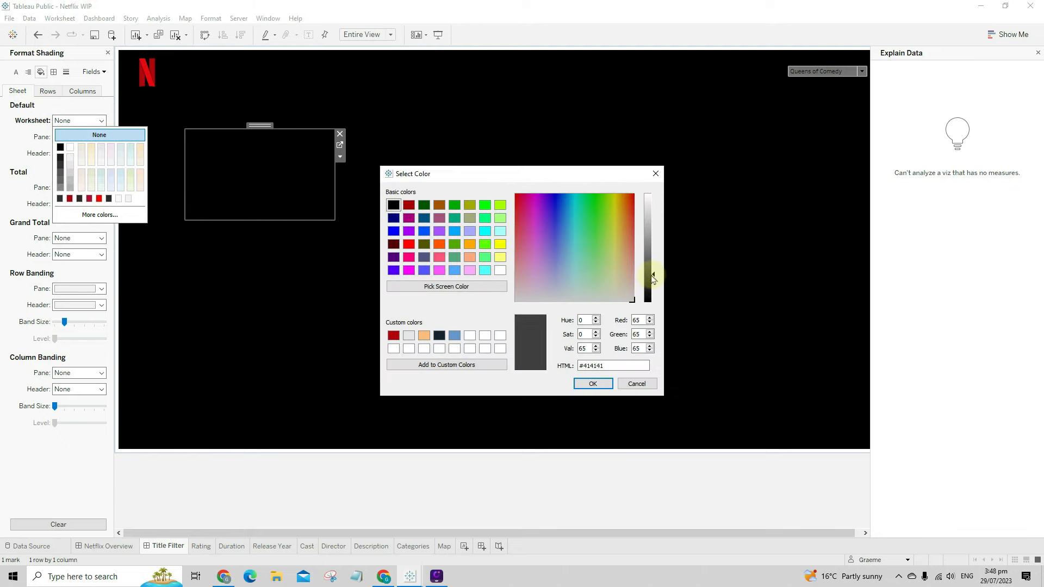
click(592, 384)
click(419, 331)
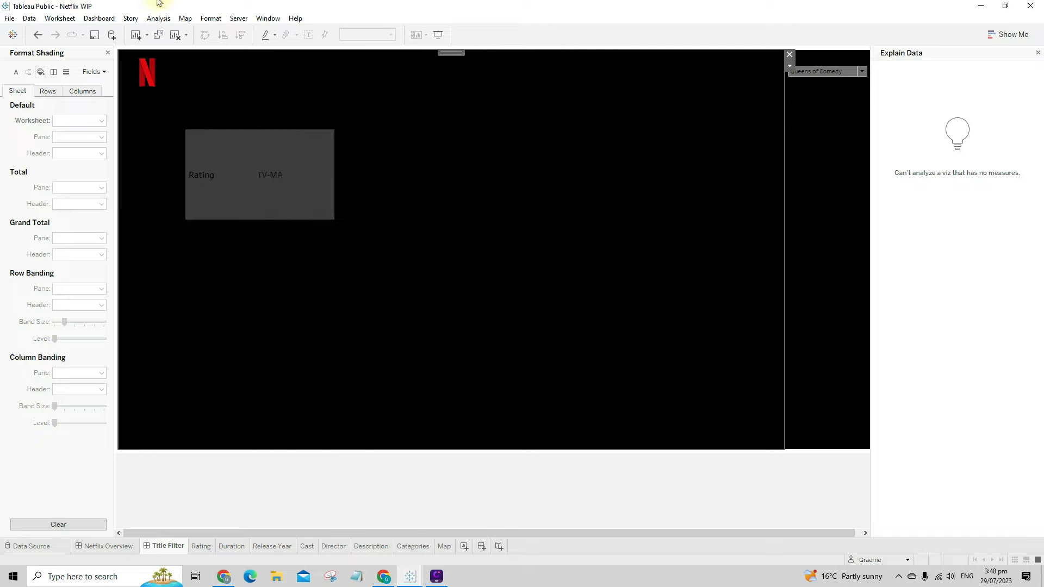
click(211, 18)
click(239, 53)
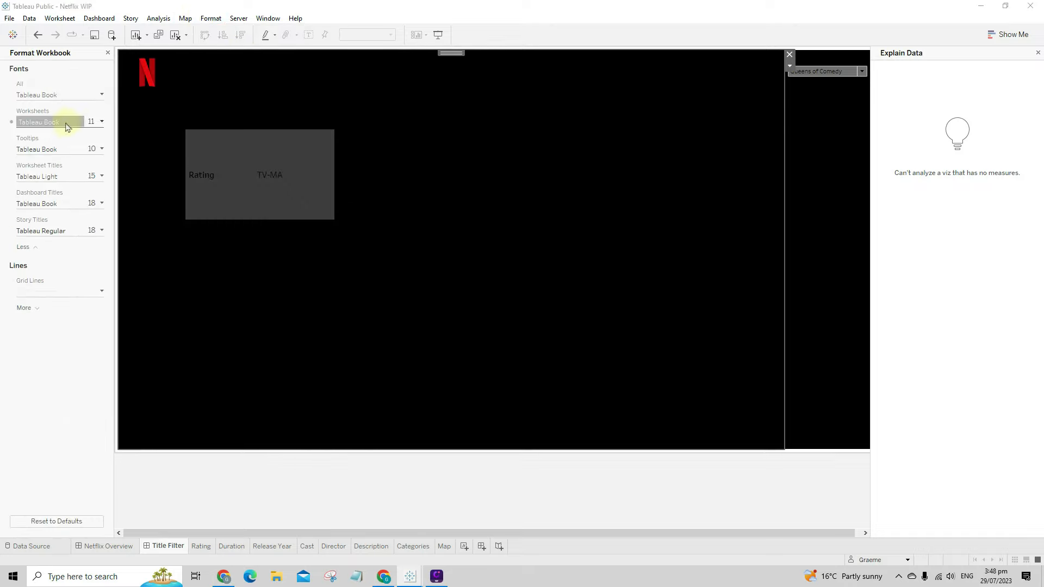
- Make the Rating worksheet's text white
click(68, 126)
click(37, 190)
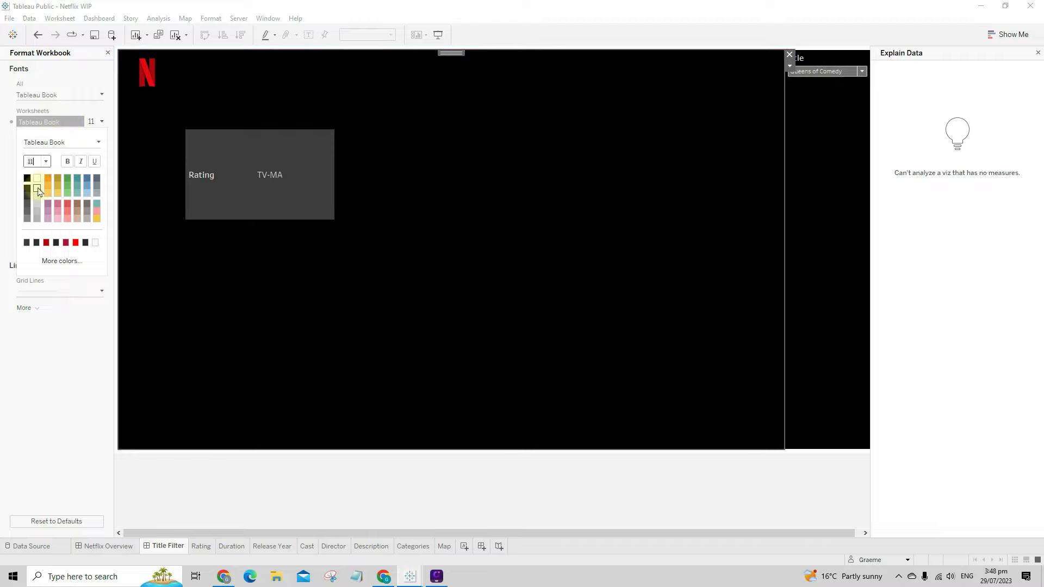
click(238, 191)
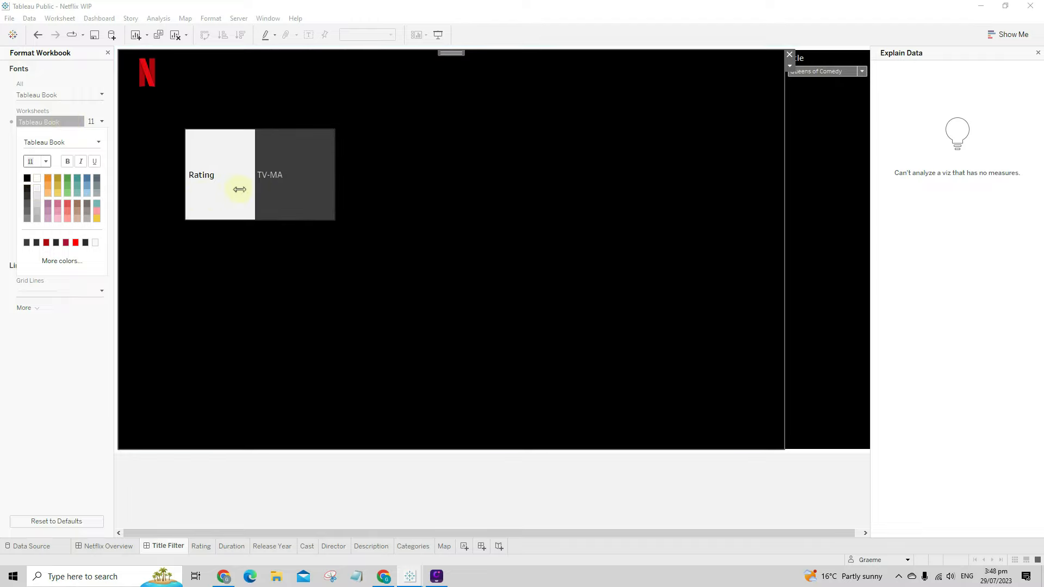
click(186, 250)
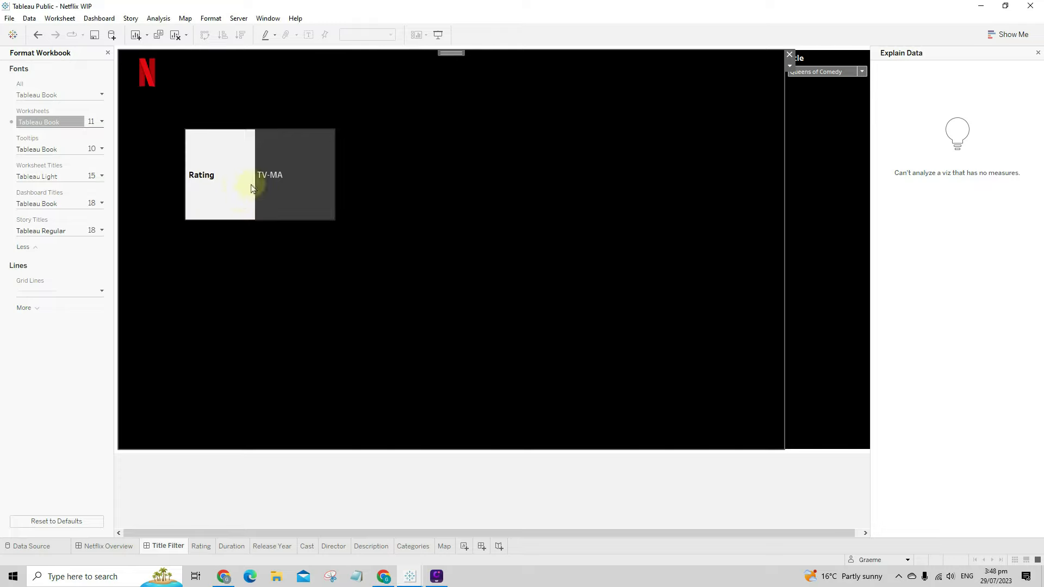
- Set horizontal alignment to Center for the Default Pane (TV-MA) and the Rating header
right_click(229, 188)
click(260, 219)
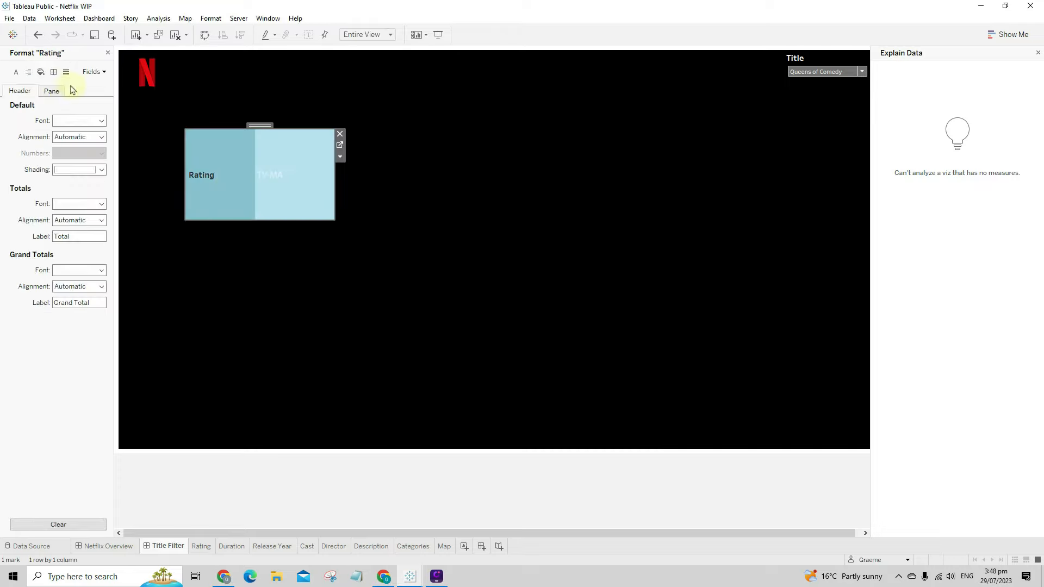
click(28, 72)
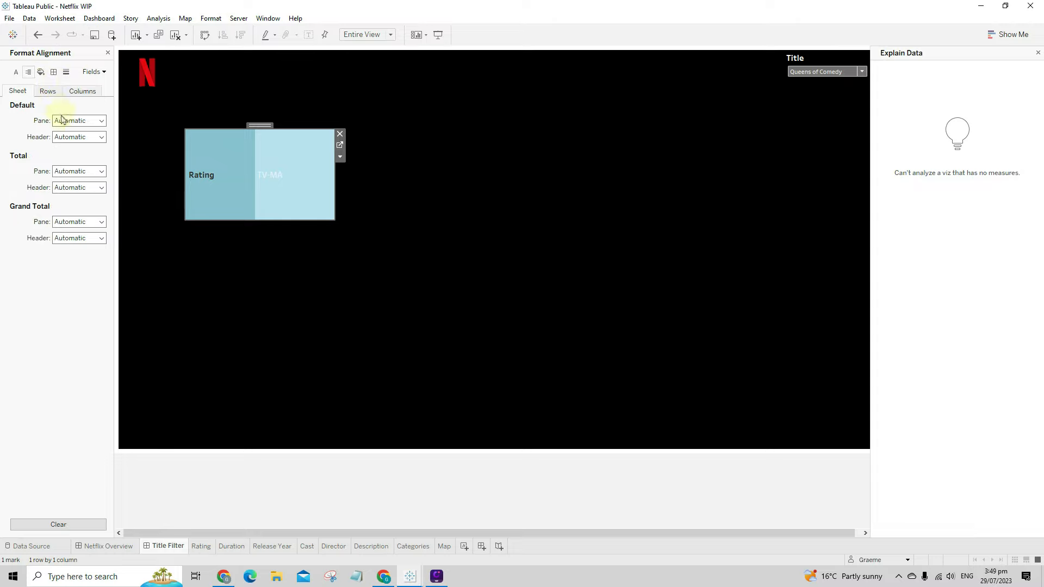
click(64, 121)
click(80, 165)
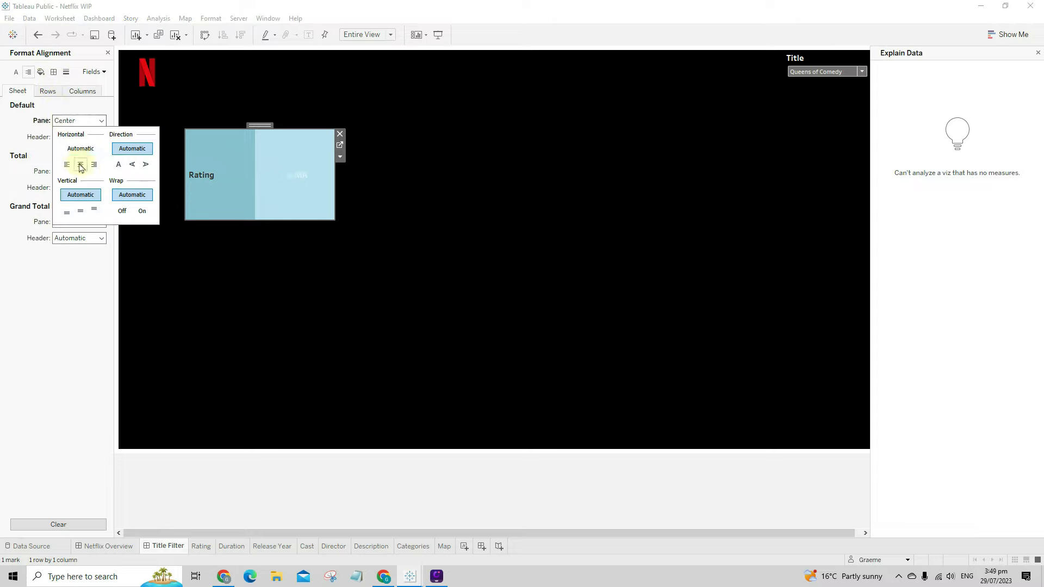
click(41, 155)
click(77, 133)
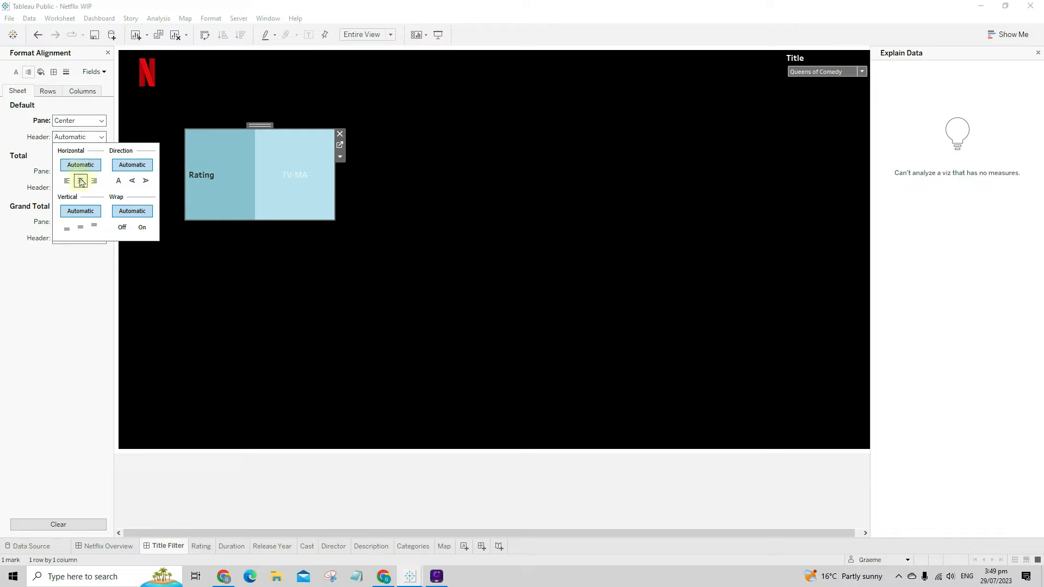
click(80, 180)
click(277, 288)
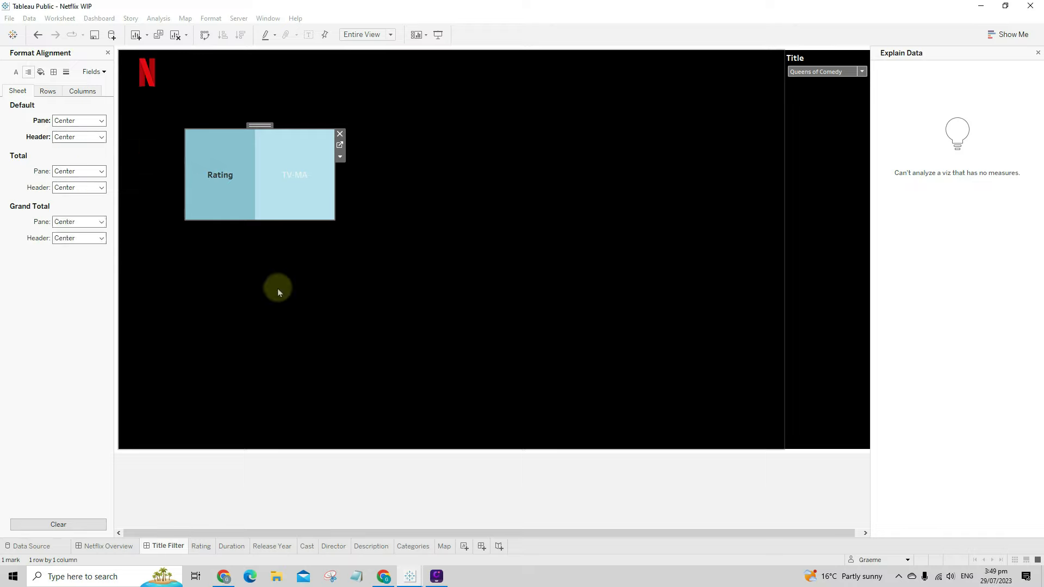
click(253, 212)
click(220, 212)
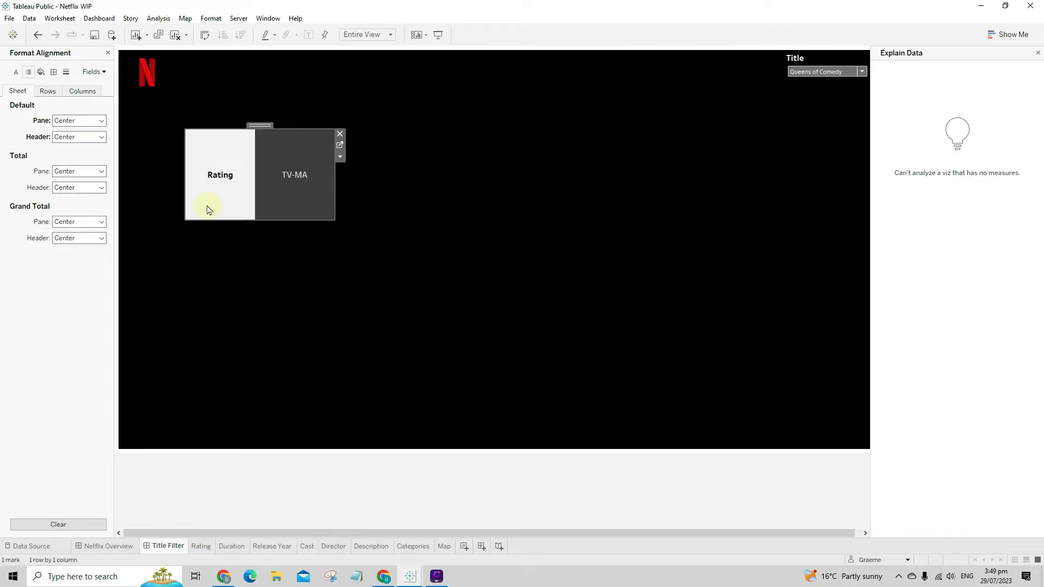
- Resize and move the Rating box beside the logo as a wide, short strip with a wider header column
drag(183, 221, 207, 190)
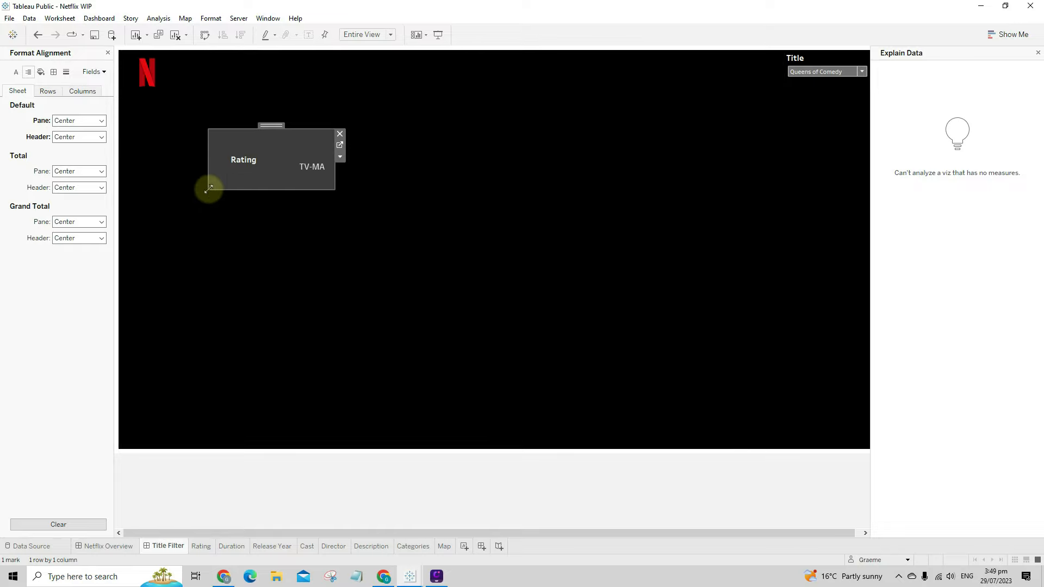
drag(270, 126, 311, 52)
drag(380, 120, 403, 100)
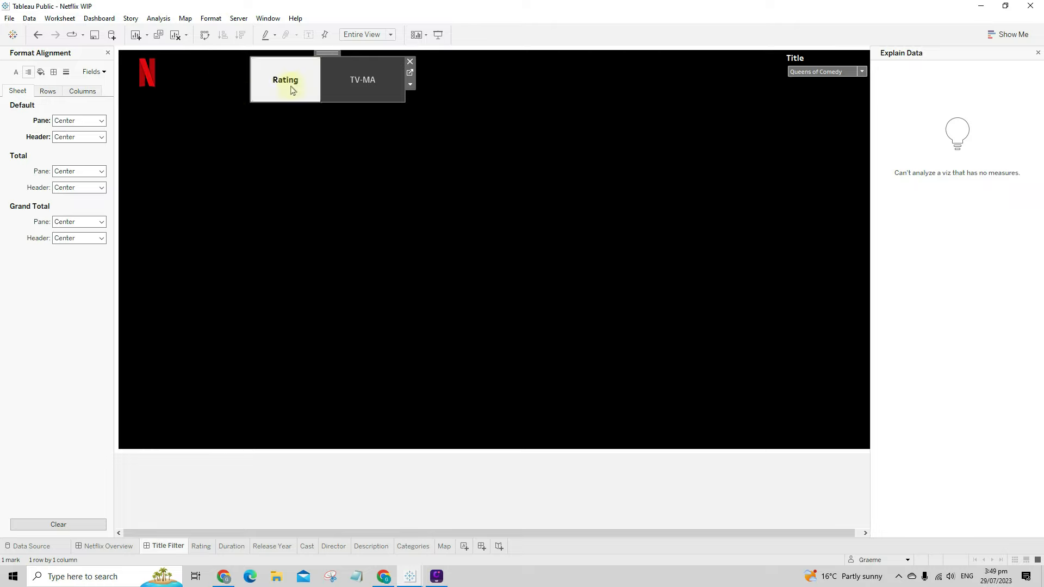
drag(326, 53, 308, 50)
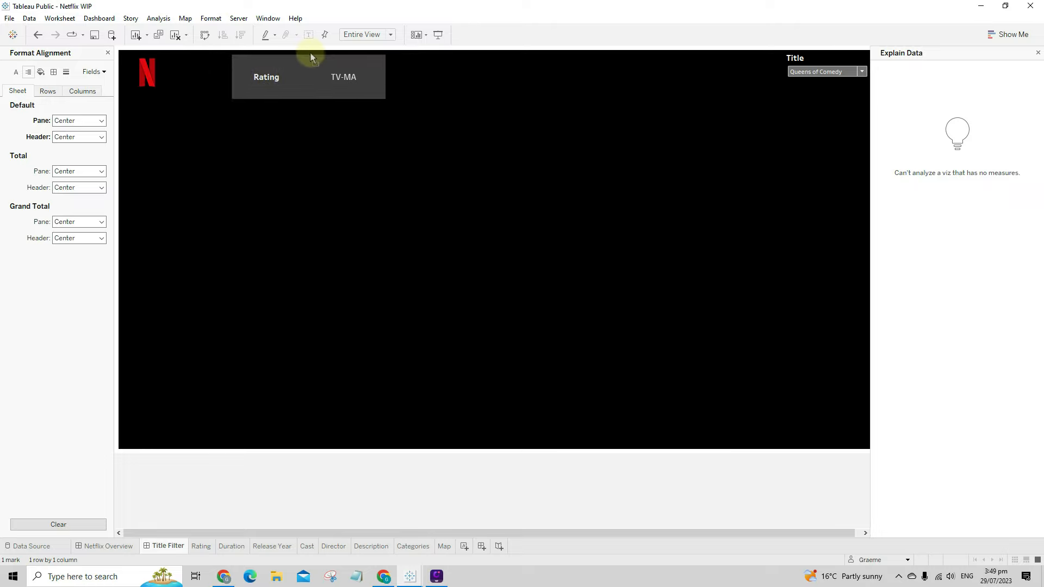
drag(228, 52, 215, 53)
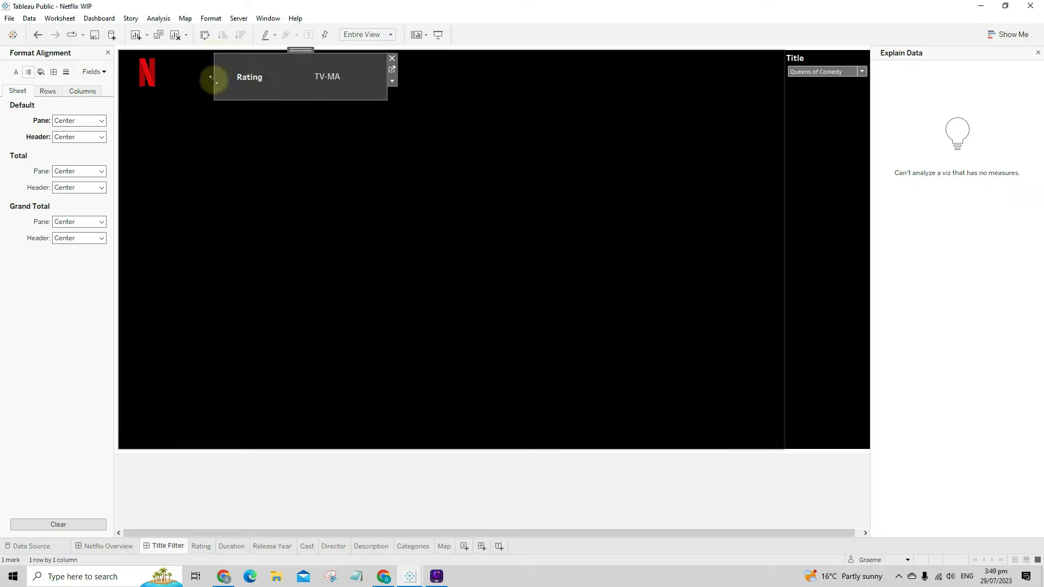
drag(382, 96, 391, 93)
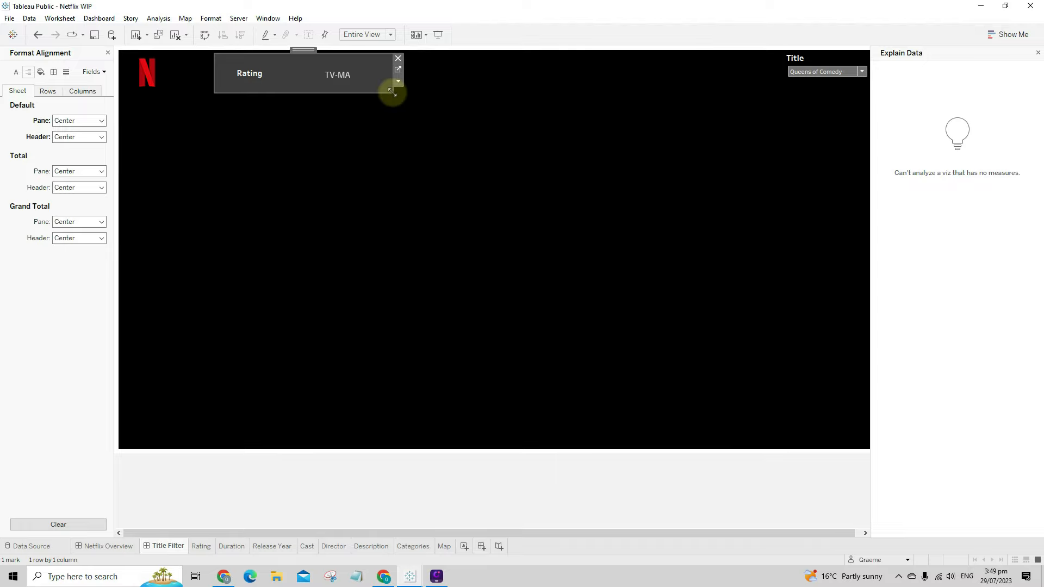
drag(285, 75, 298, 79)
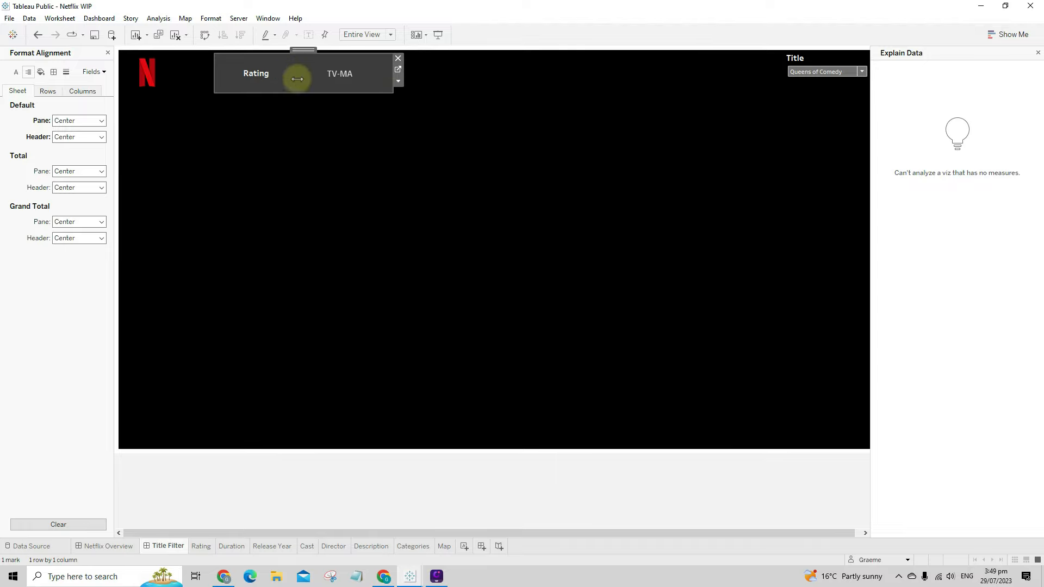
- Try a dark red colour for the Rating header text, then undo it
right_click(280, 75)
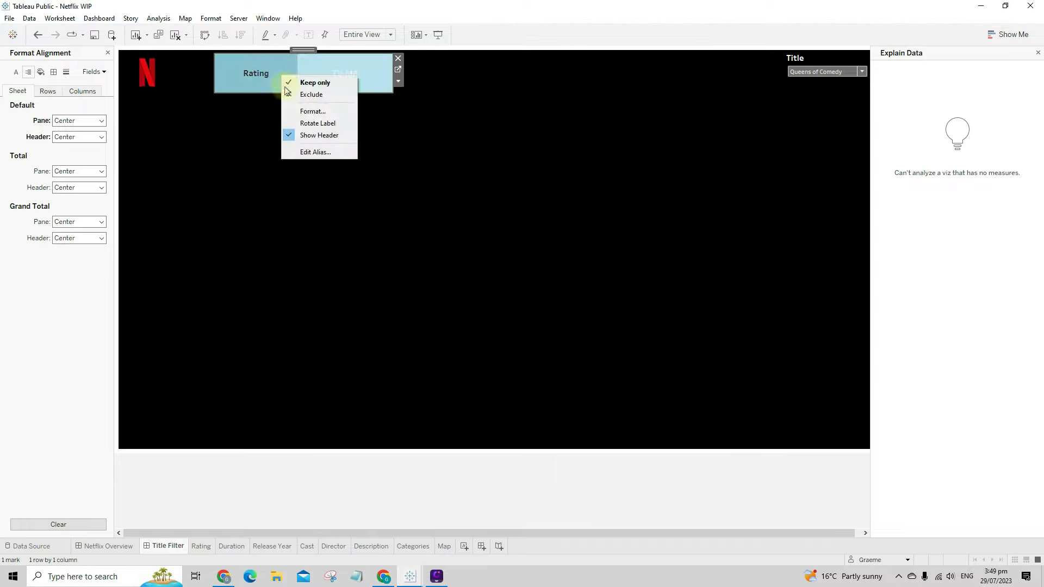
click(306, 114)
click(76, 120)
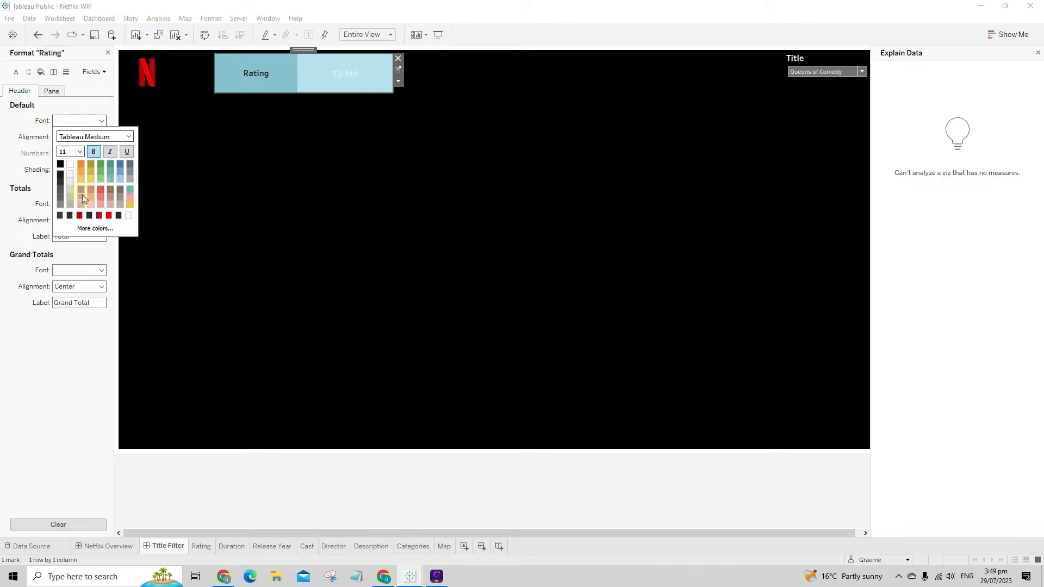
click(80, 215)
click(246, 214)
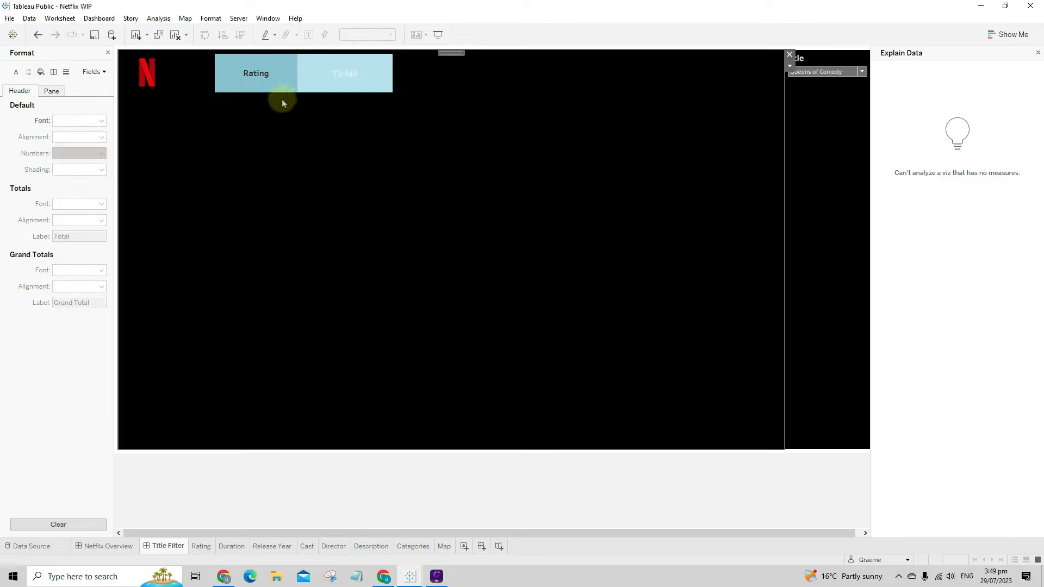
right_click(346, 96)
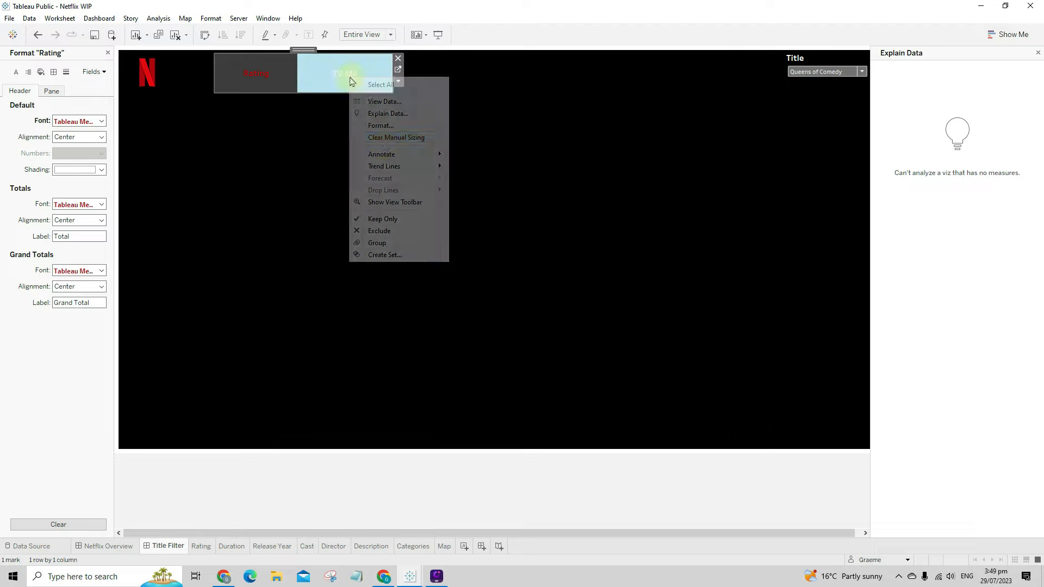
click(306, 153)
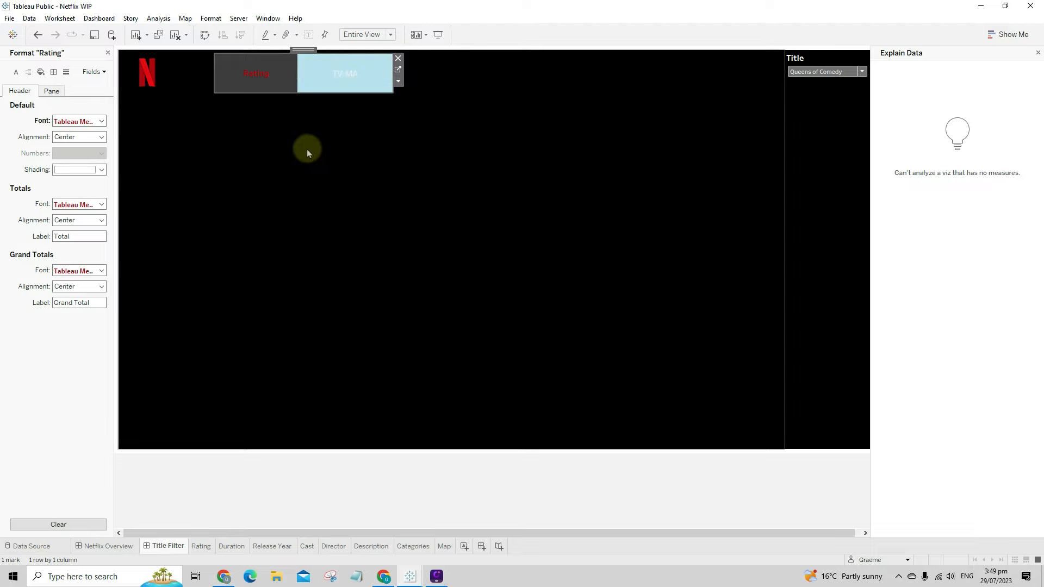
key(ctrl+z)
click(328, 175)
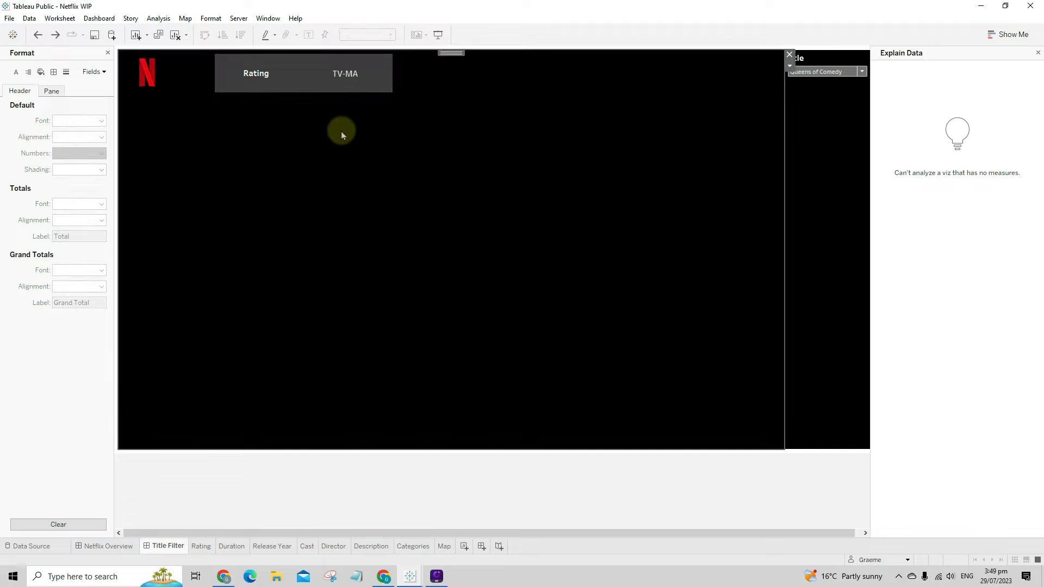
click(254, 84)
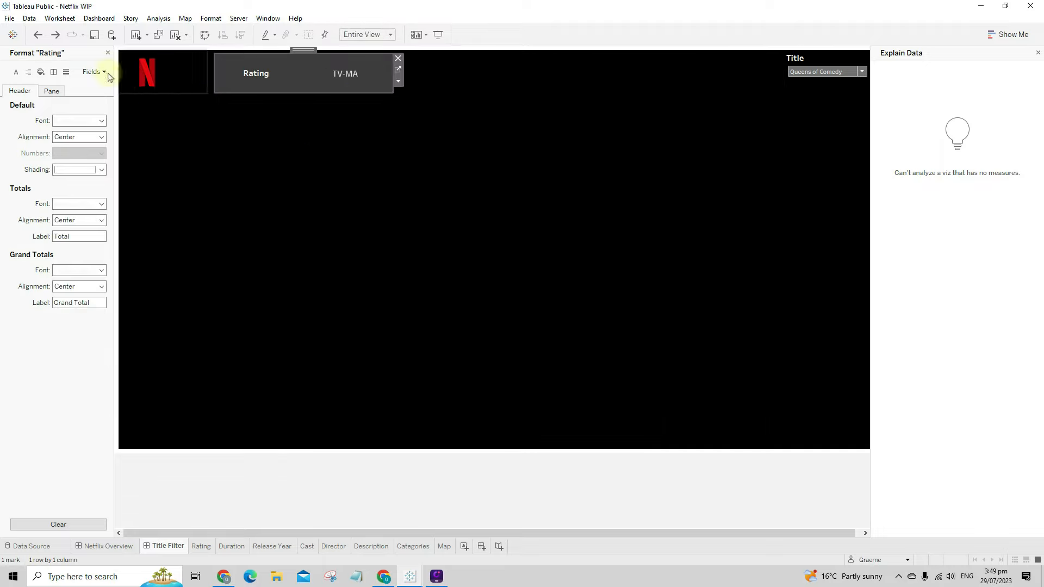
click(107, 54)
click(80, 54)
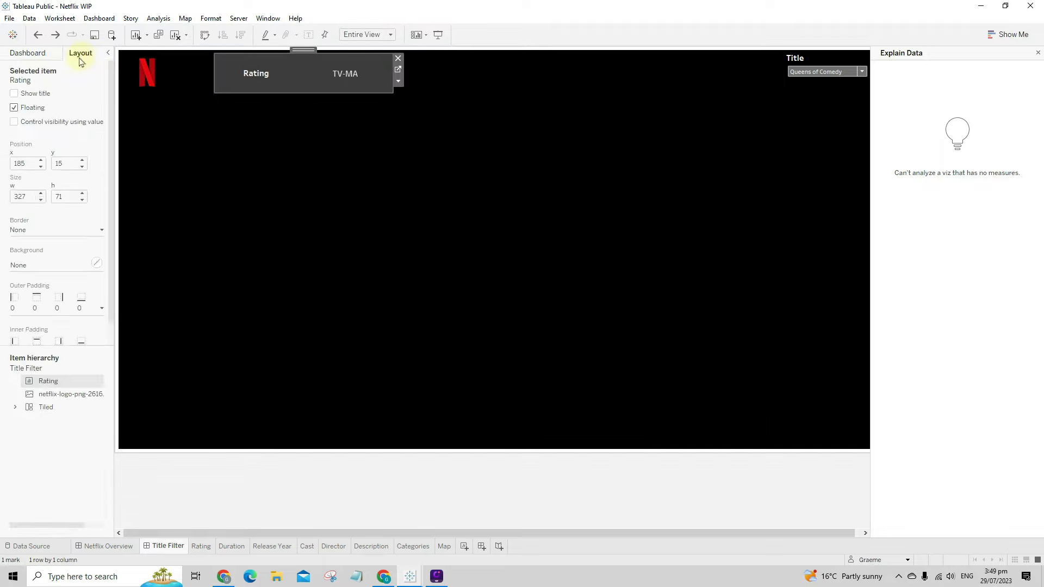
- Give the Rating box a thick, solid red border
click(43, 231)
click(43, 264)
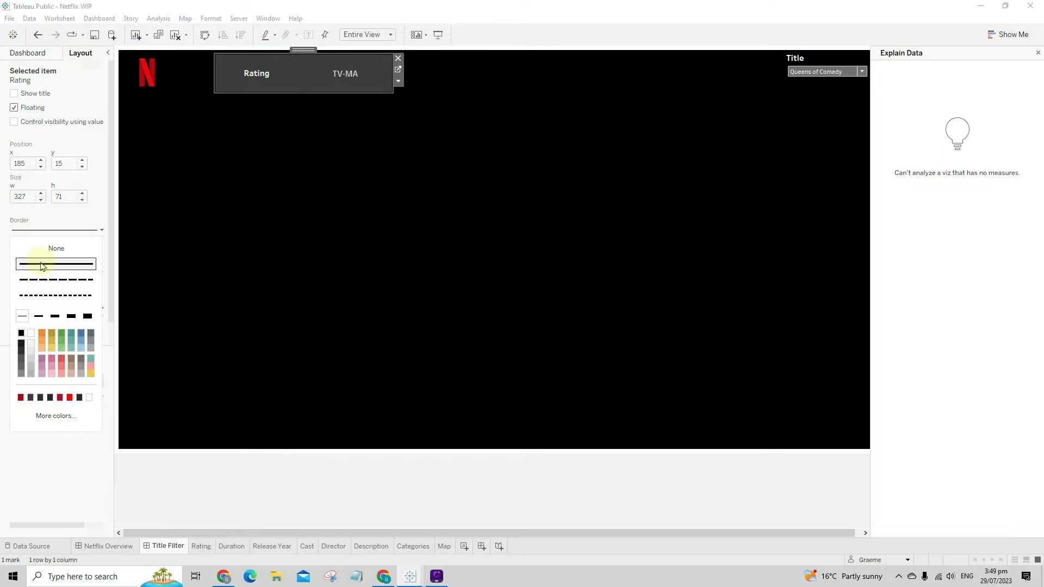
click(42, 321)
click(53, 319)
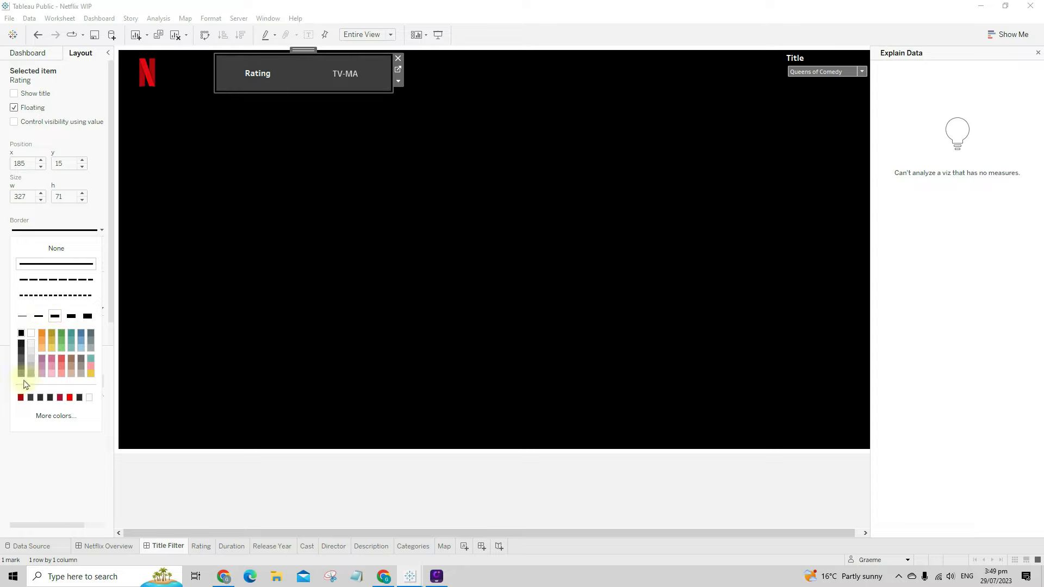
click(20, 398)
click(255, 360)
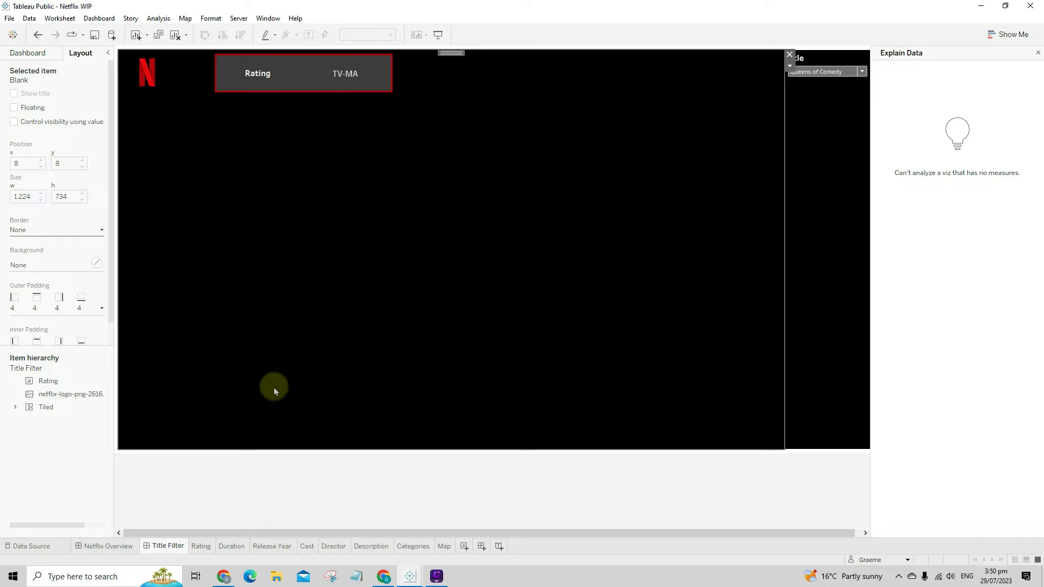
- Set the Rating worksheet's font size to 14
right_click(273, 79)
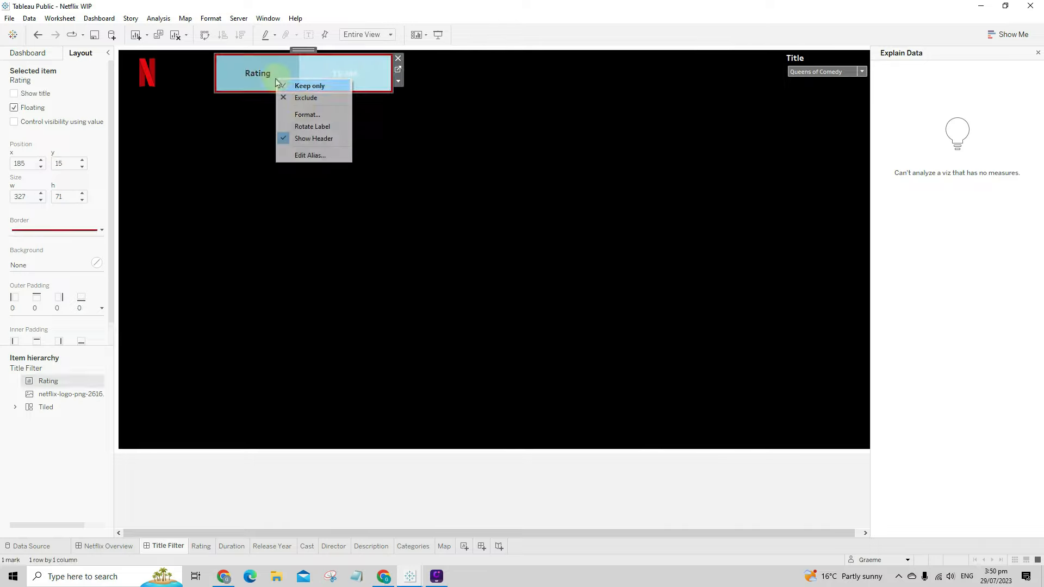
click(303, 111)
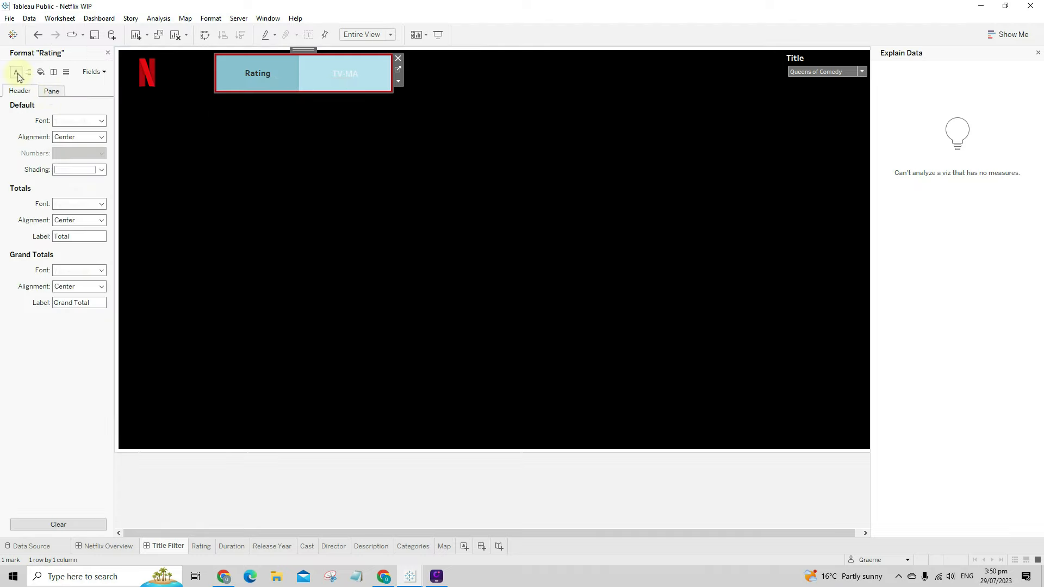
click(17, 75)
click(75, 121)
click(81, 151)
click(75, 201)
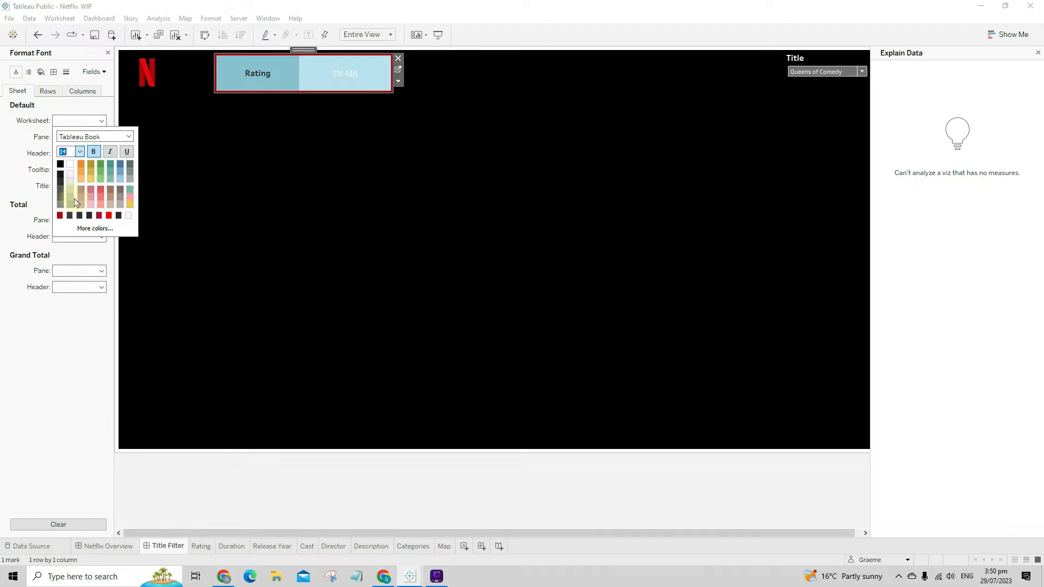
click(304, 213)
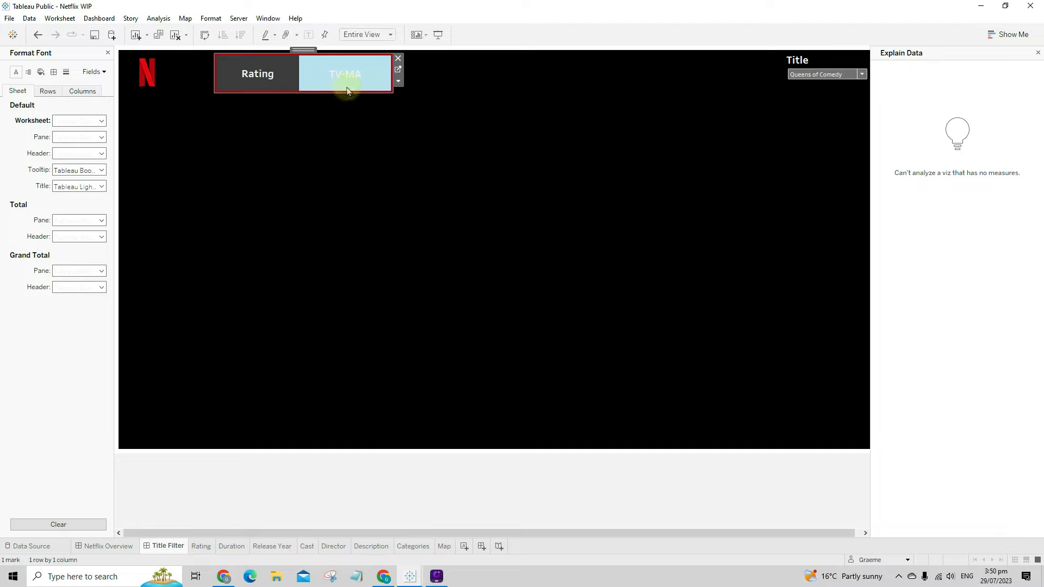
click(364, 177)
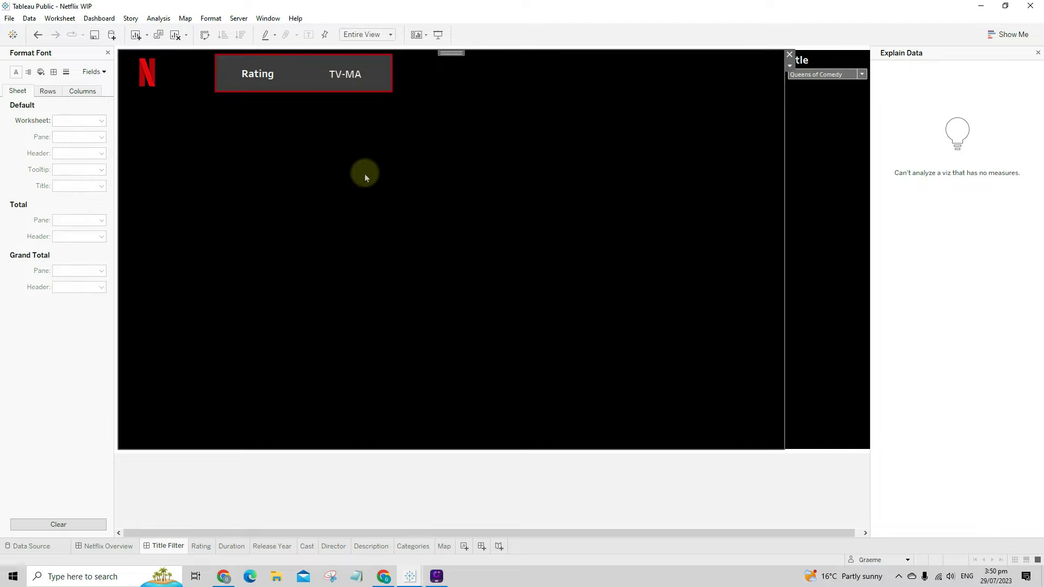
click(110, 52)
click(28, 53)
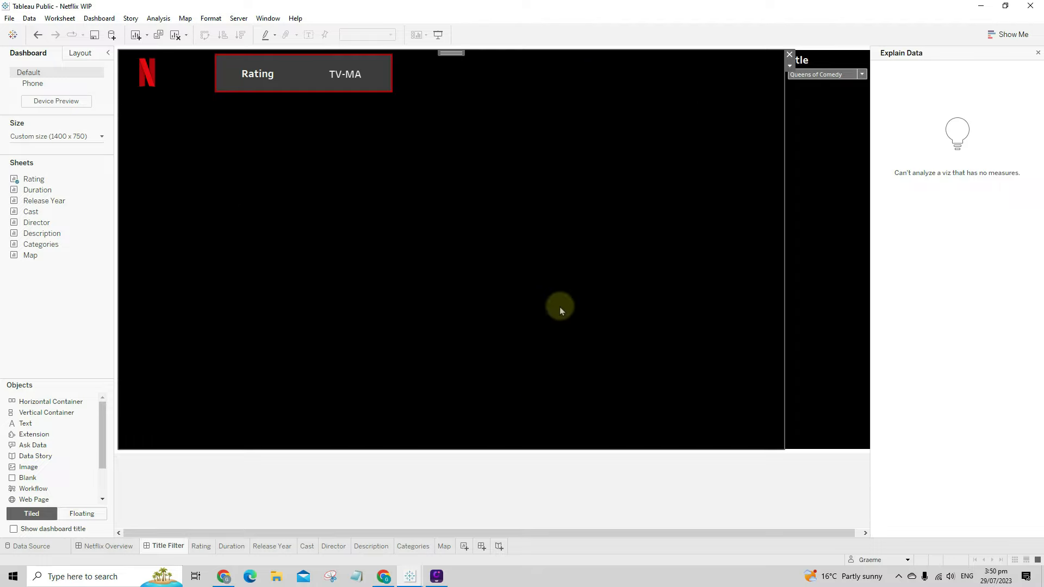
- Add the Duration sheet to the dashboard's right side as a floating item and resize it
drag(53, 193, 513, 222)
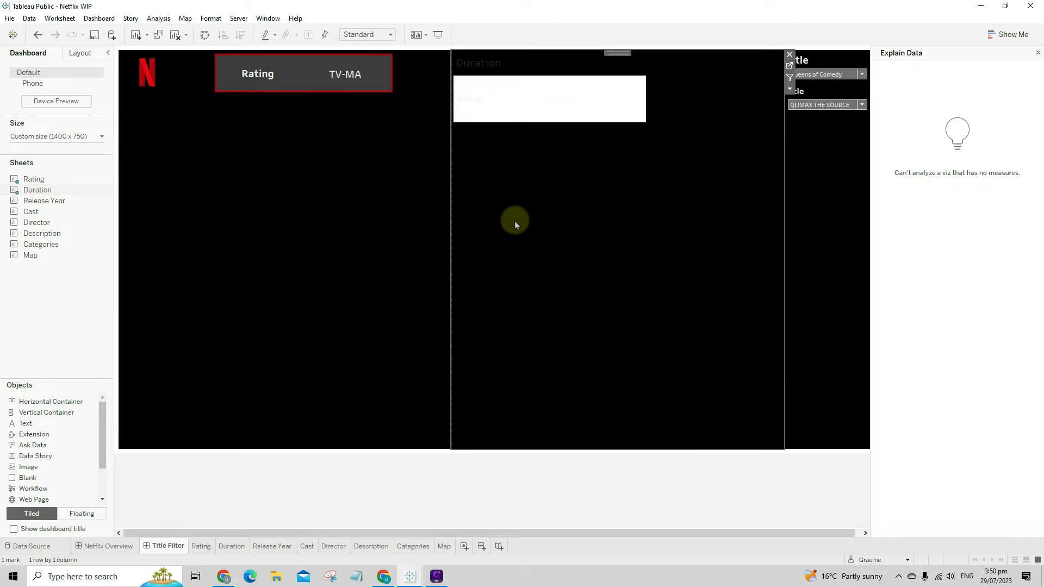
click(789, 89)
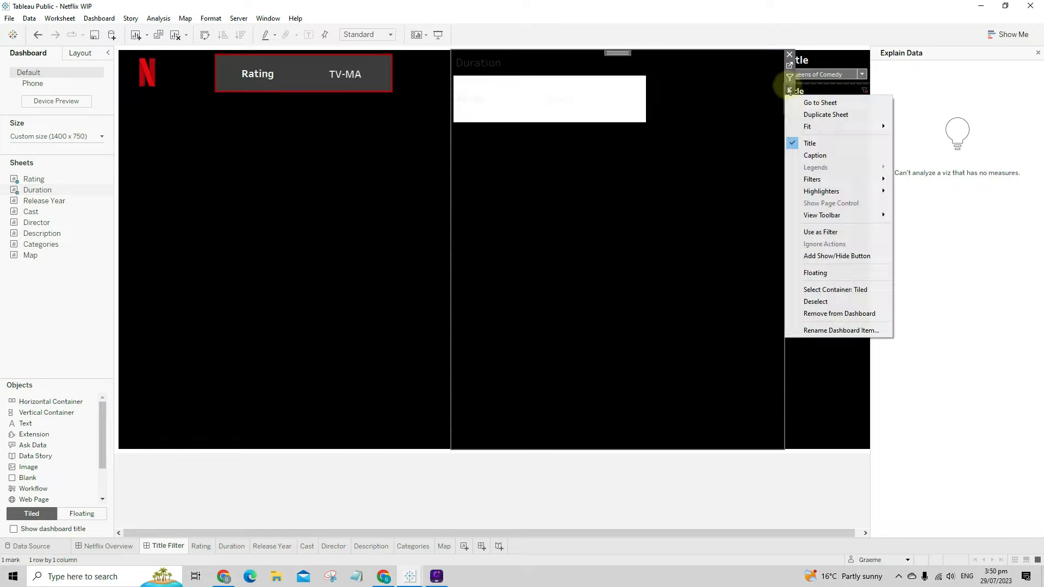
click(834, 273)
drag(435, 61, 443, 126)
- Hide the Duration sheet's title and fit its content to Entire View
right_click(483, 141)
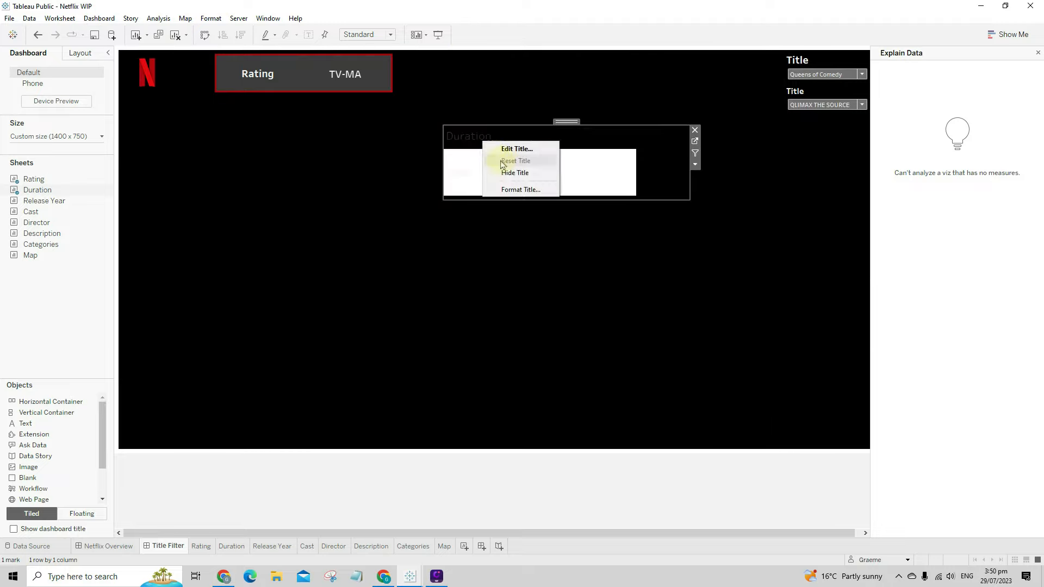
click(514, 173)
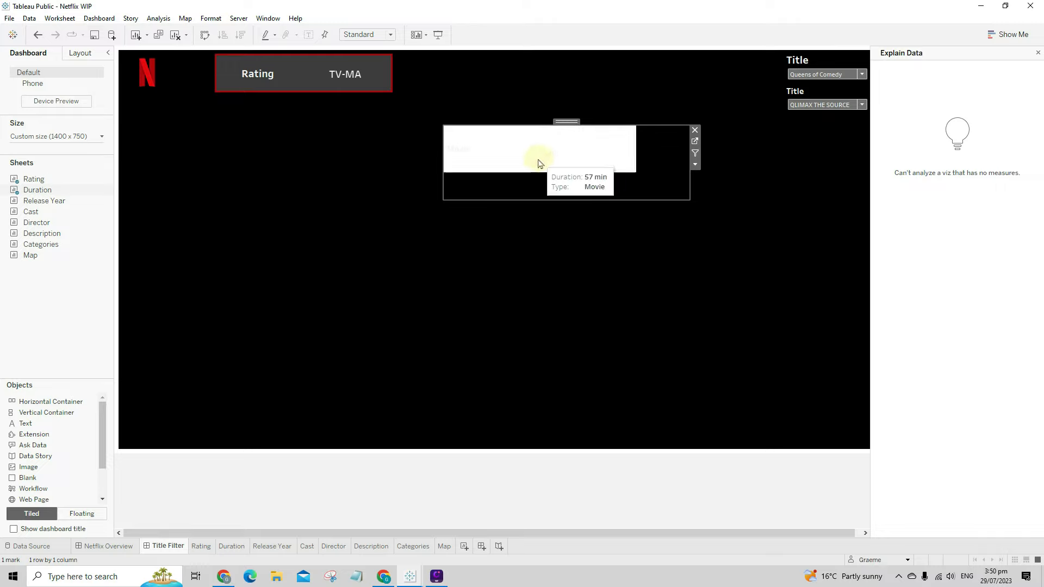
click(695, 164)
mouse_move(718, 208)
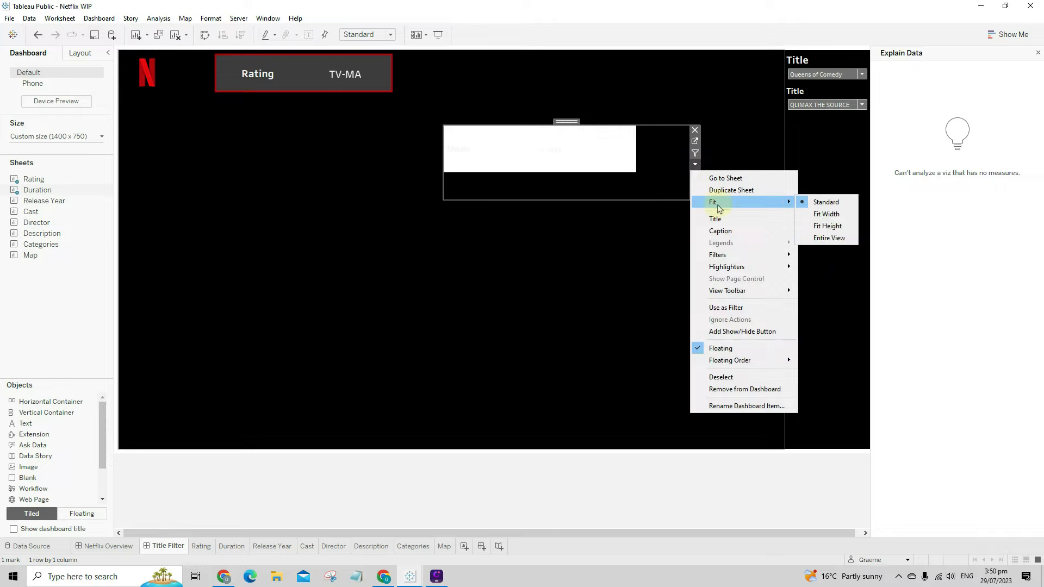
click(828, 238)
- Open the Duration sheet's Format Shading settings, then select the Rating sheet
right_click(552, 180)
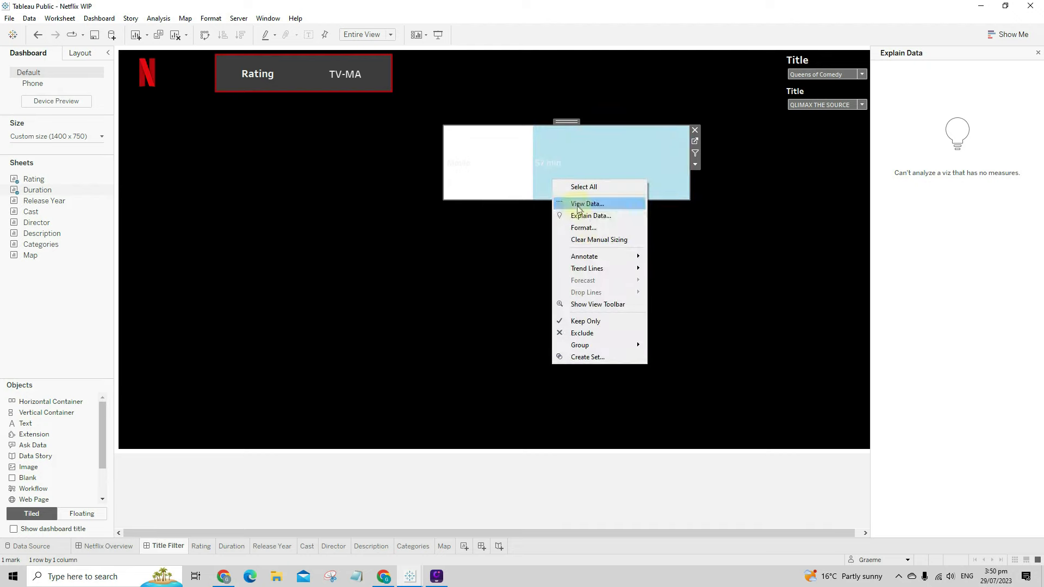
click(583, 227)
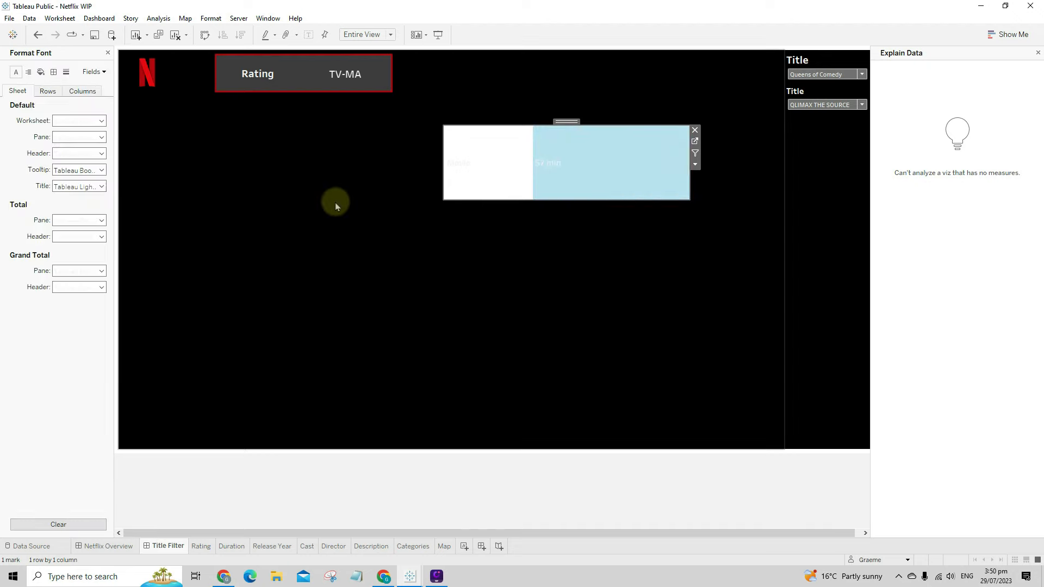
click(41, 72)
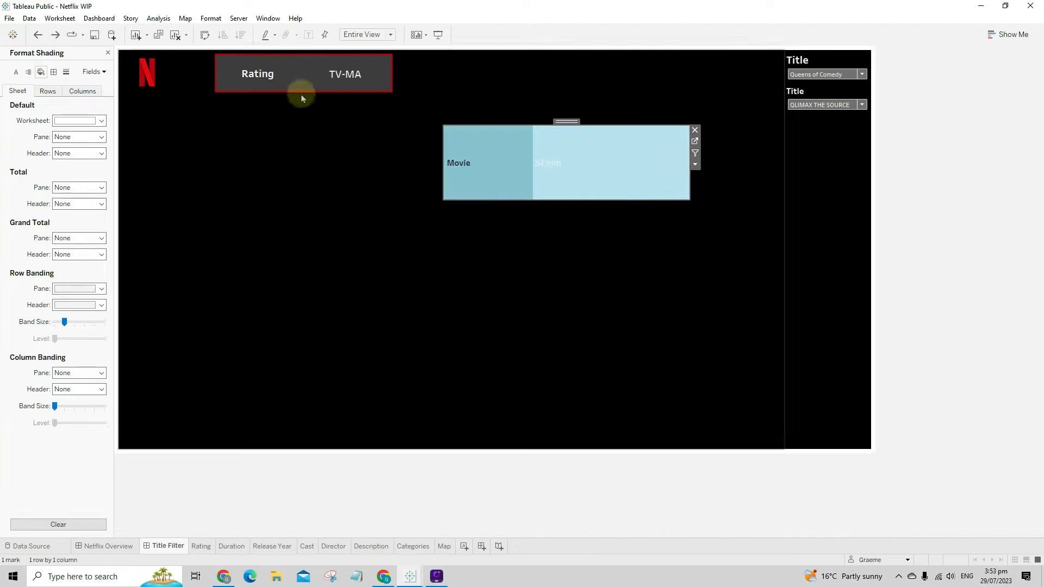
click(280, 75)
- Copy the Rating sheet's Worksheet shading hex value #3d3d3d from its custom colour picker
right_click(274, 74)
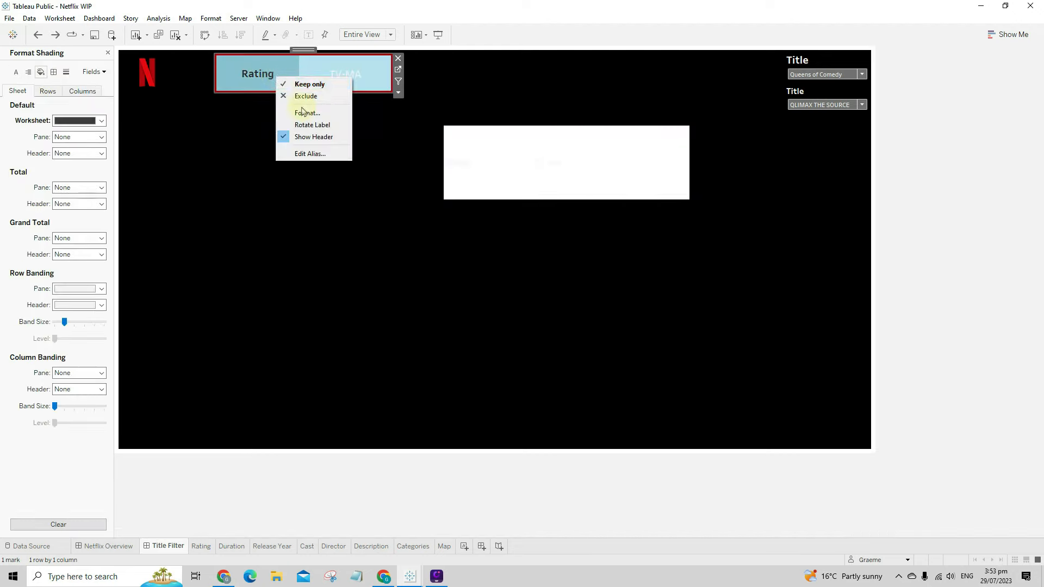
click(259, 76)
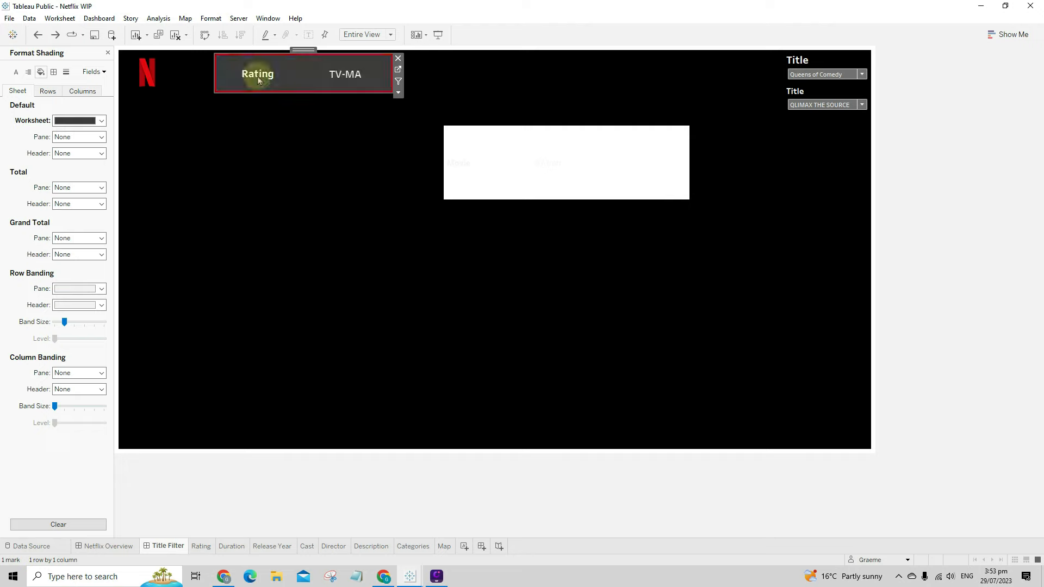
click(74, 121)
click(106, 216)
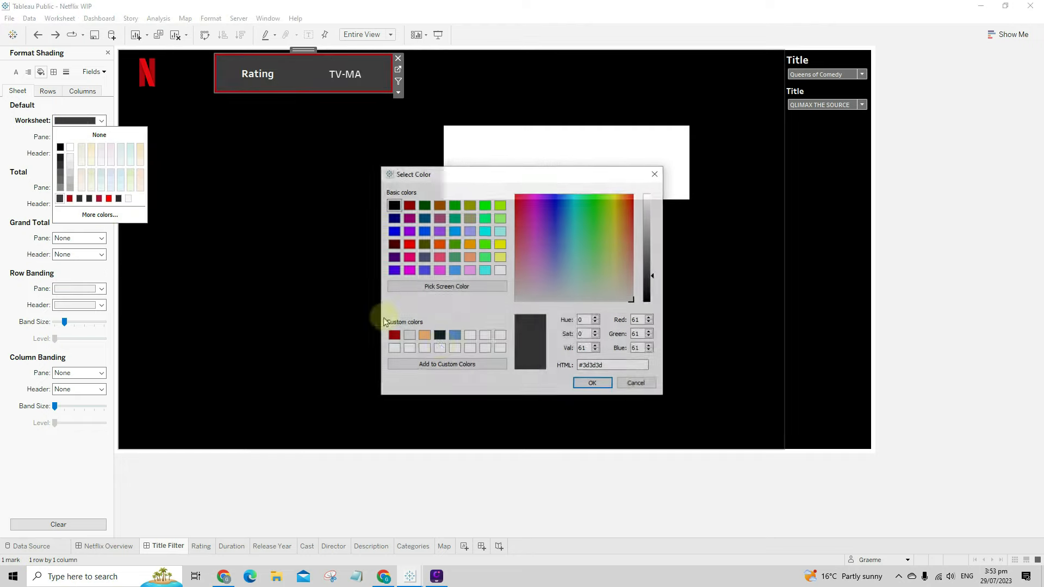
triple_click(614, 366)
key(ctrl+c)
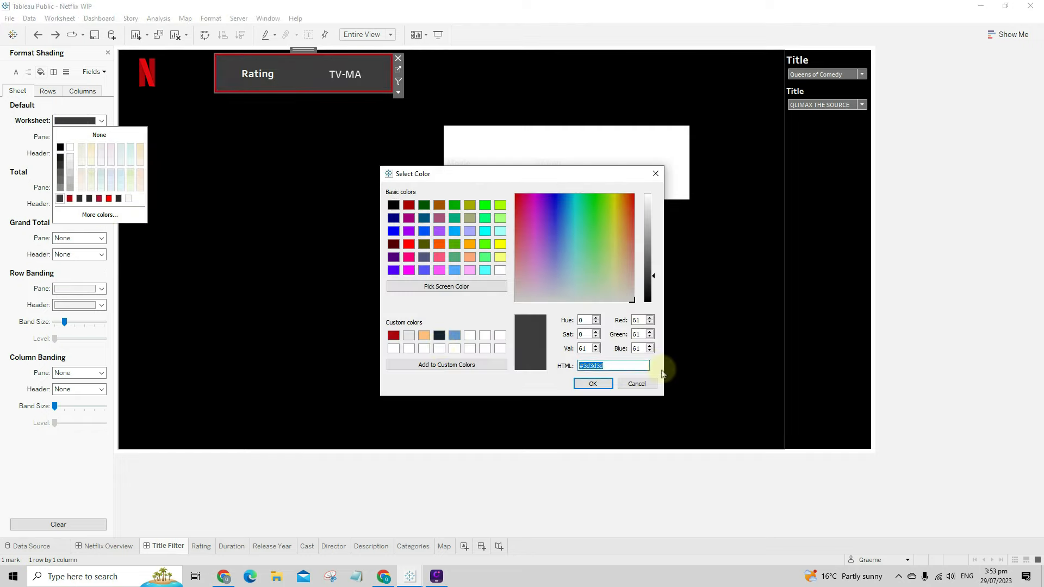
click(638, 381)
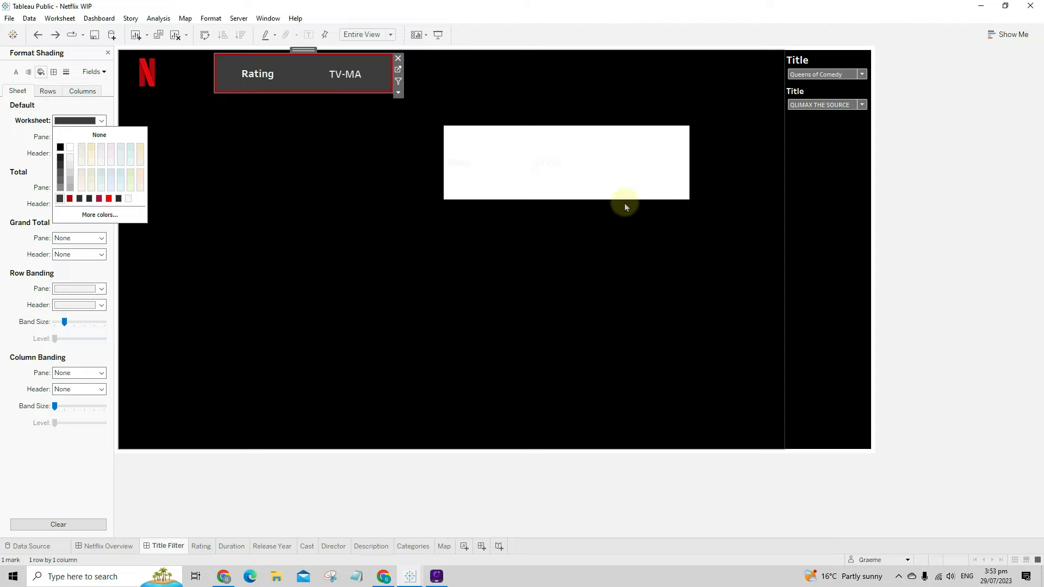
- Paste #3d3d3d as the Duration sheet's Worksheet shading colour and apply it
right_click(605, 162)
click(644, 209)
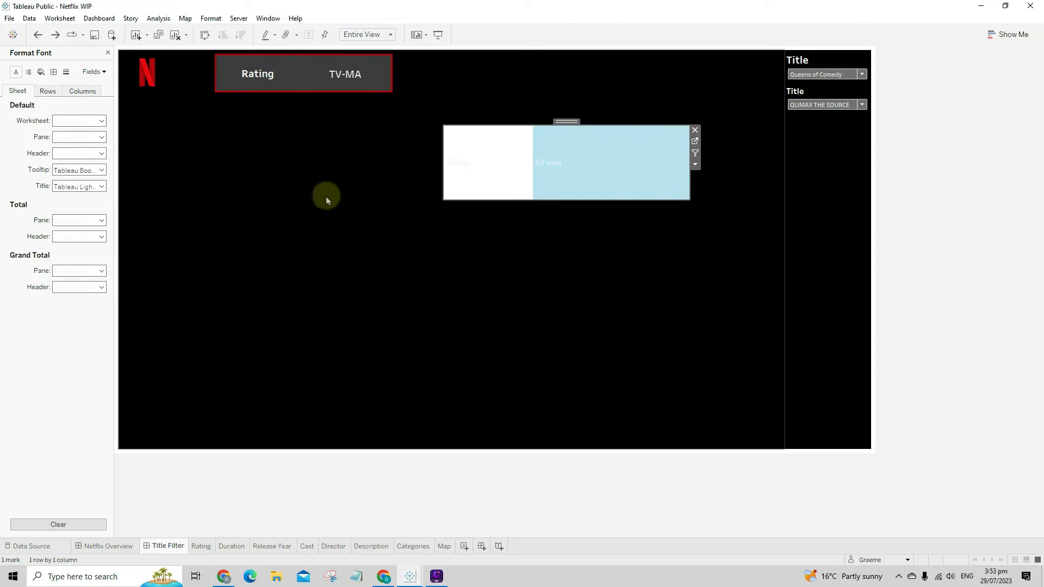
click(41, 72)
click(61, 123)
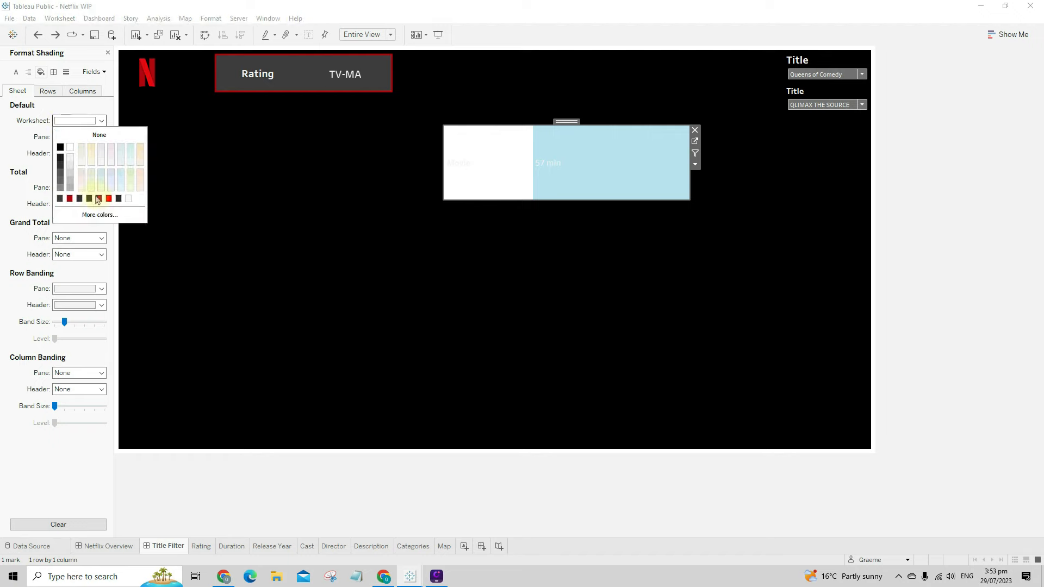
click(98, 214)
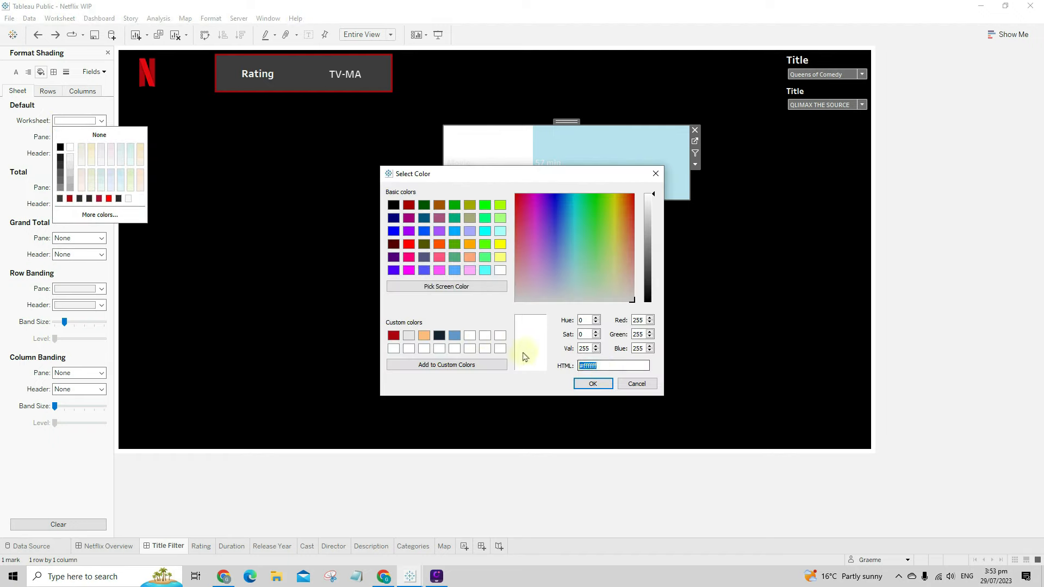
key(ctrl+v)
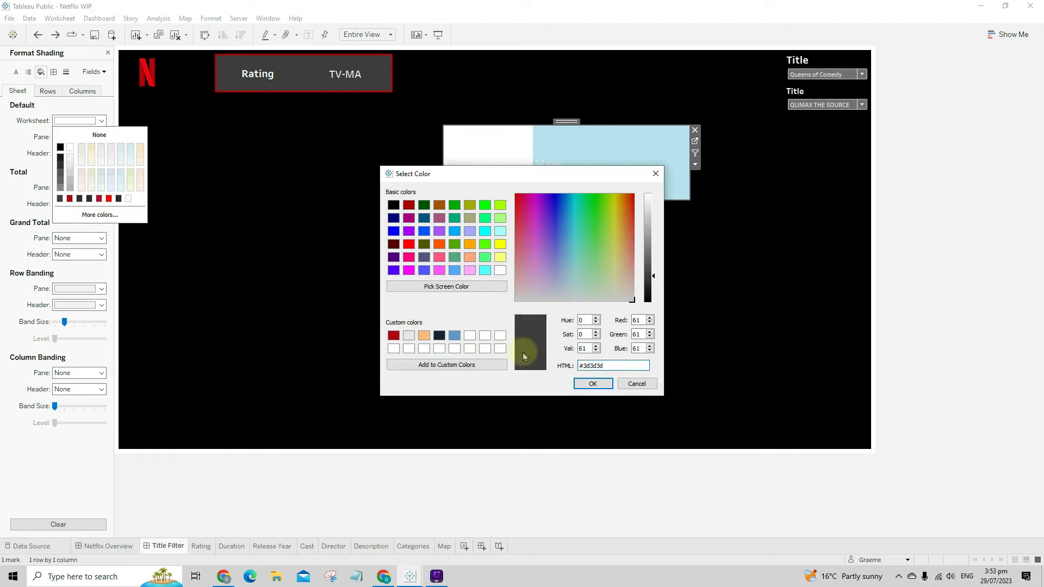
click(592, 384)
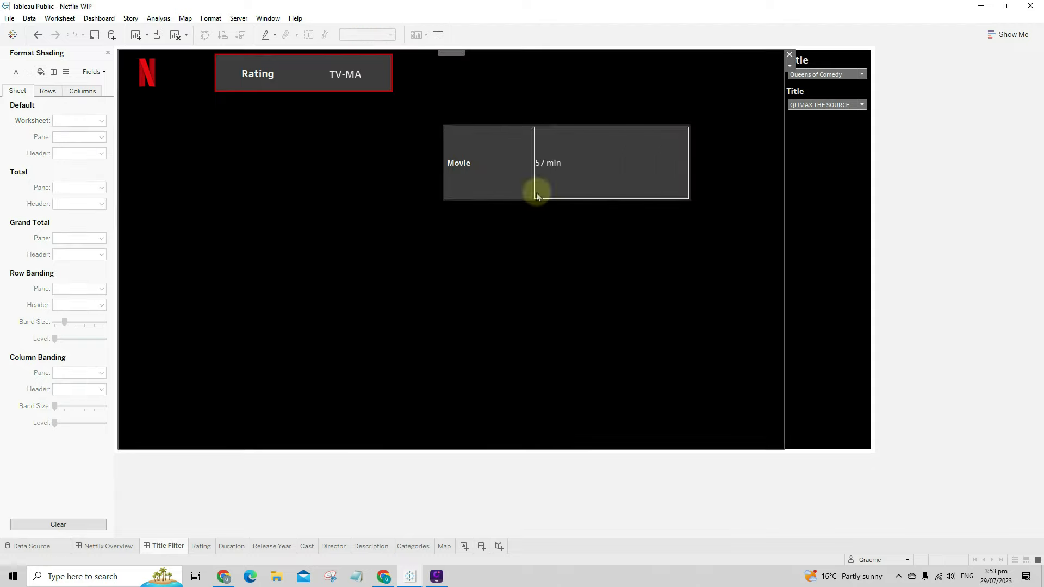
- Set the Duration sheet's Pane and Header alignment to Center
right_click(466, 170)
click(502, 216)
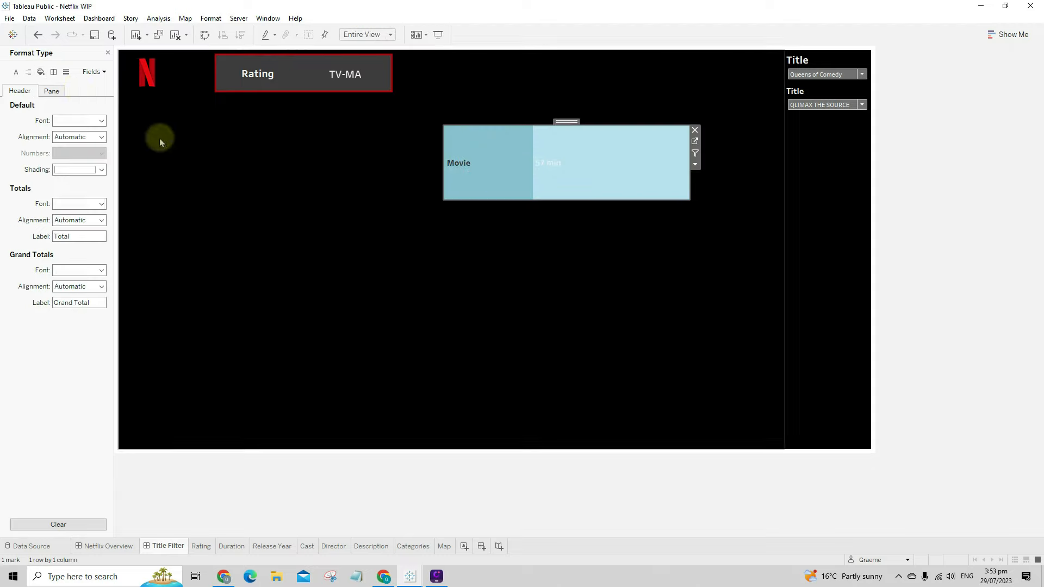
click(28, 72)
click(64, 121)
click(79, 165)
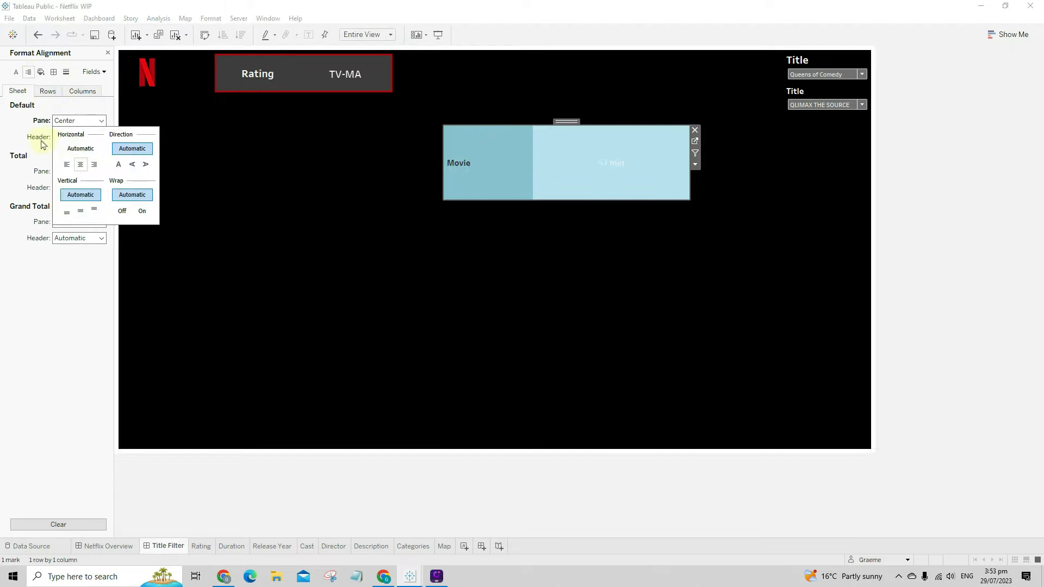
click(68, 137)
click(78, 181)
click(36, 156)
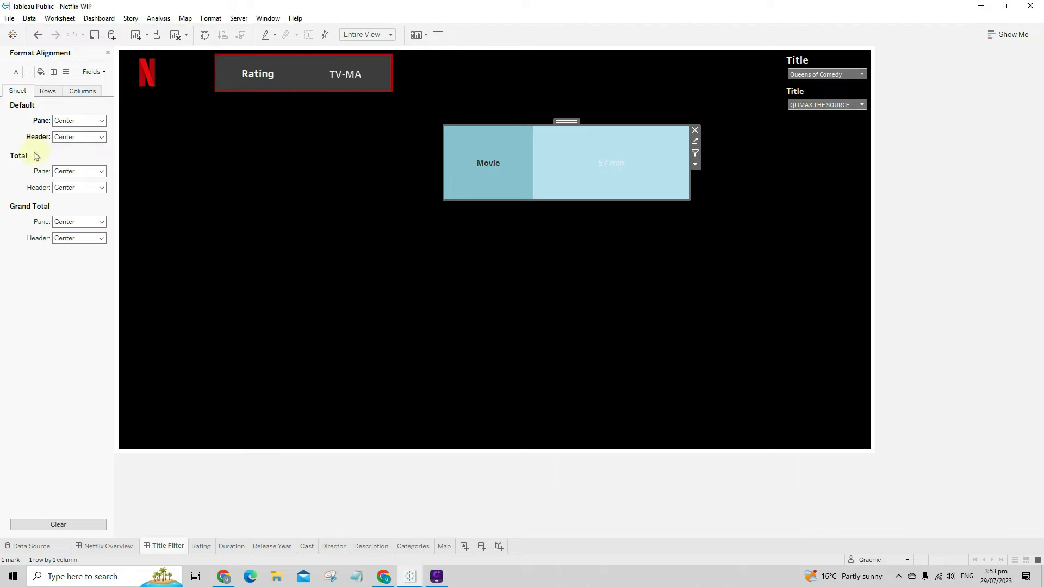
- Set the Duration sheet's Worksheet font size to 14, comparing against the Rating sheet
click(251, 74)
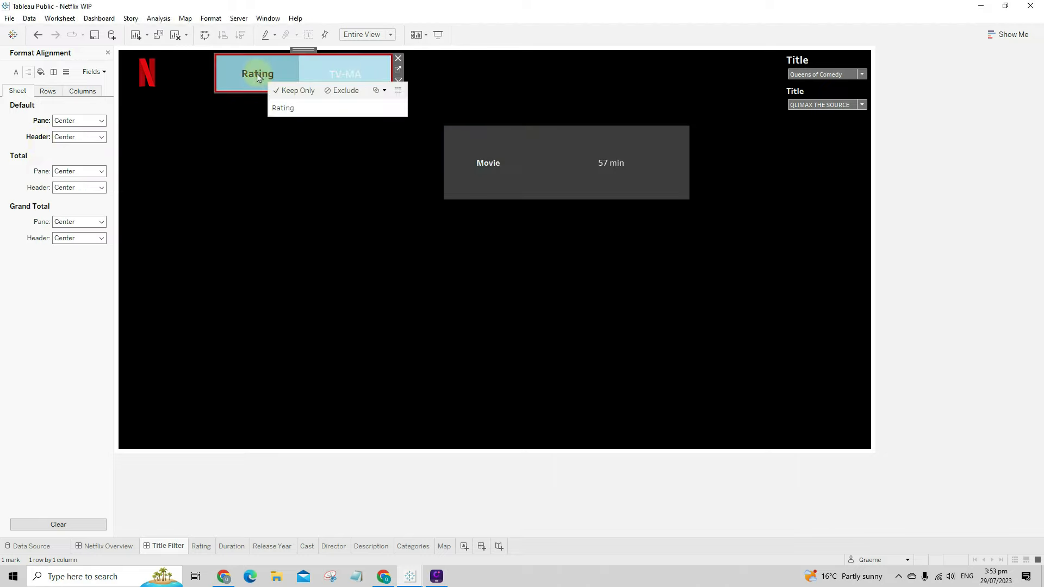
click(16, 72)
click(79, 121)
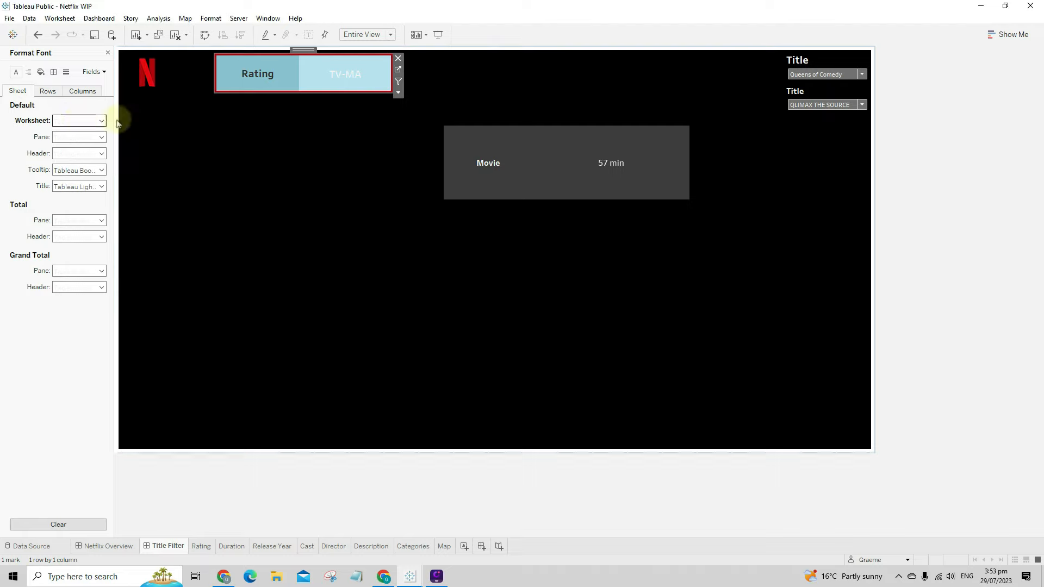
click(531, 169)
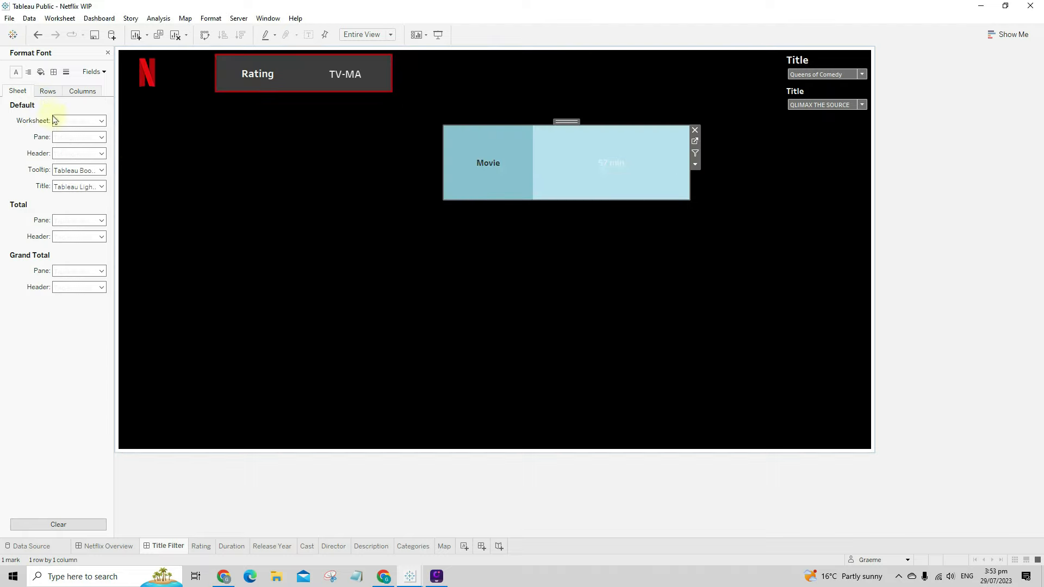
click(71, 121)
click(80, 151)
click(71, 194)
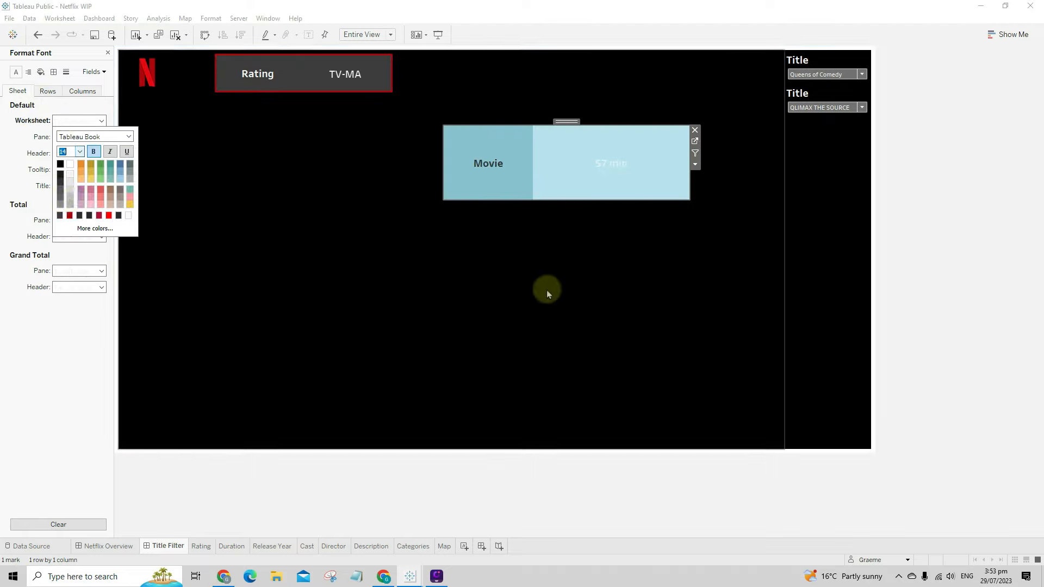
click(546, 291)
click(519, 189)
click(527, 245)
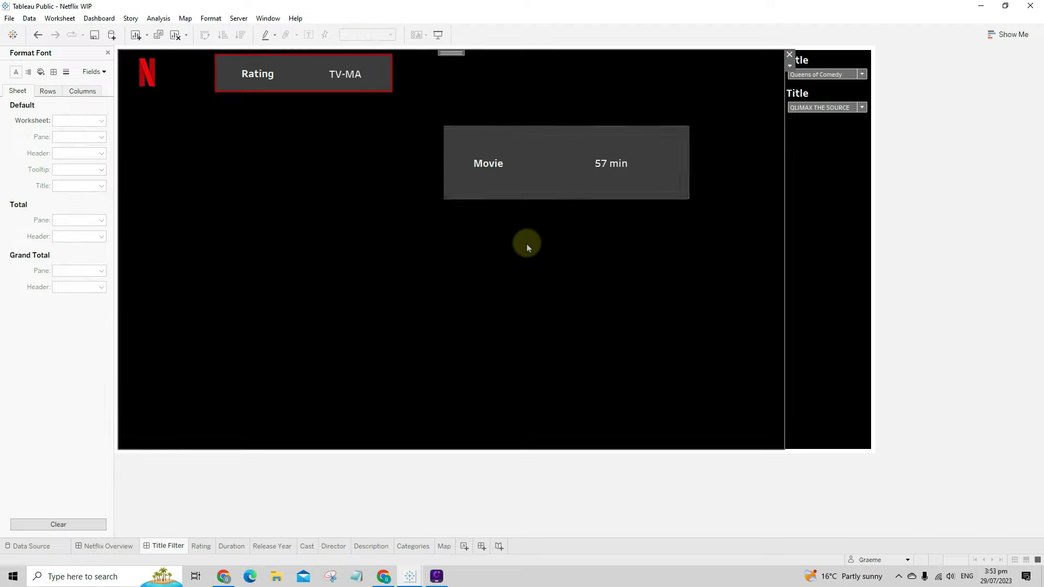
click(472, 152)
- Shrink the Duration box to 324 × 70 and move it to the top beside Rating
drag(443, 124, 498, 147)
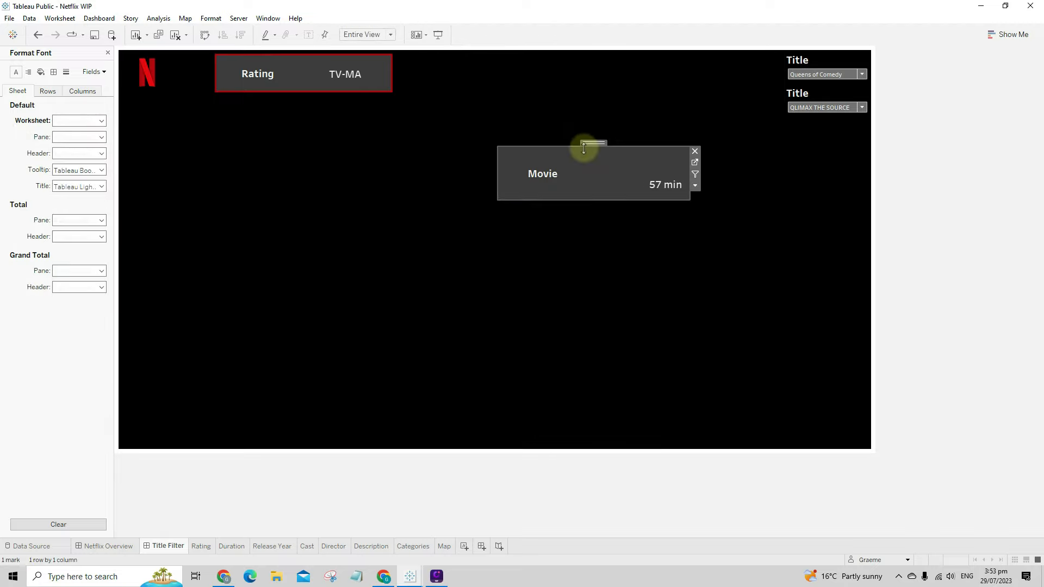
drag(584, 148, 498, 51)
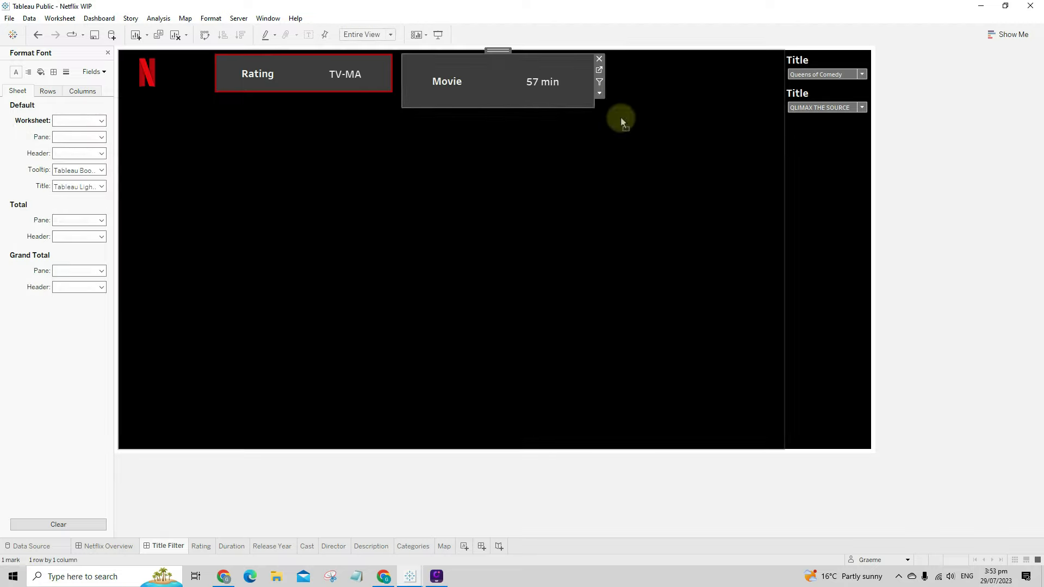
drag(597, 110, 578, 91)
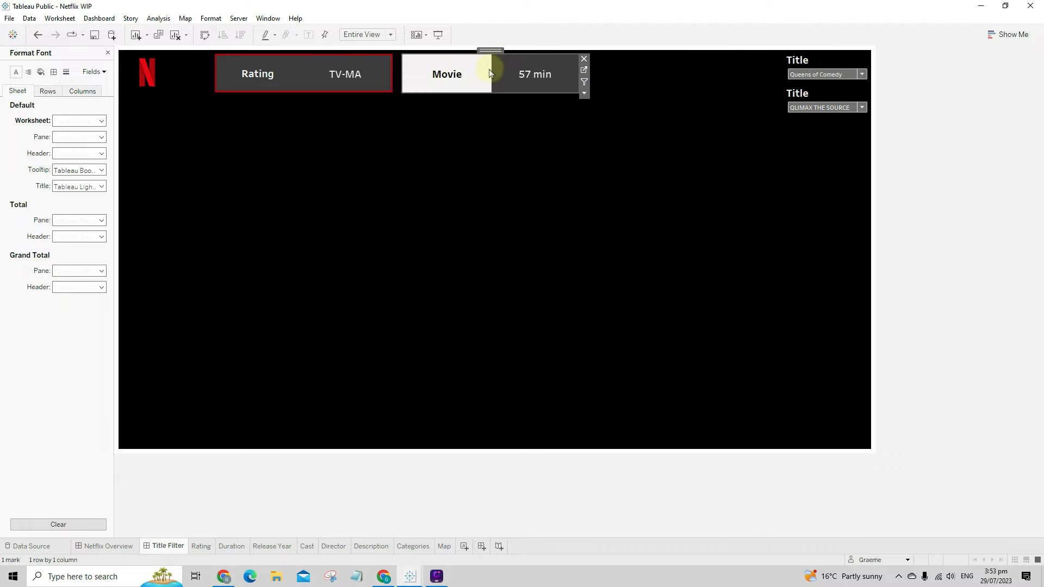
click(549, 76)
click(530, 79)
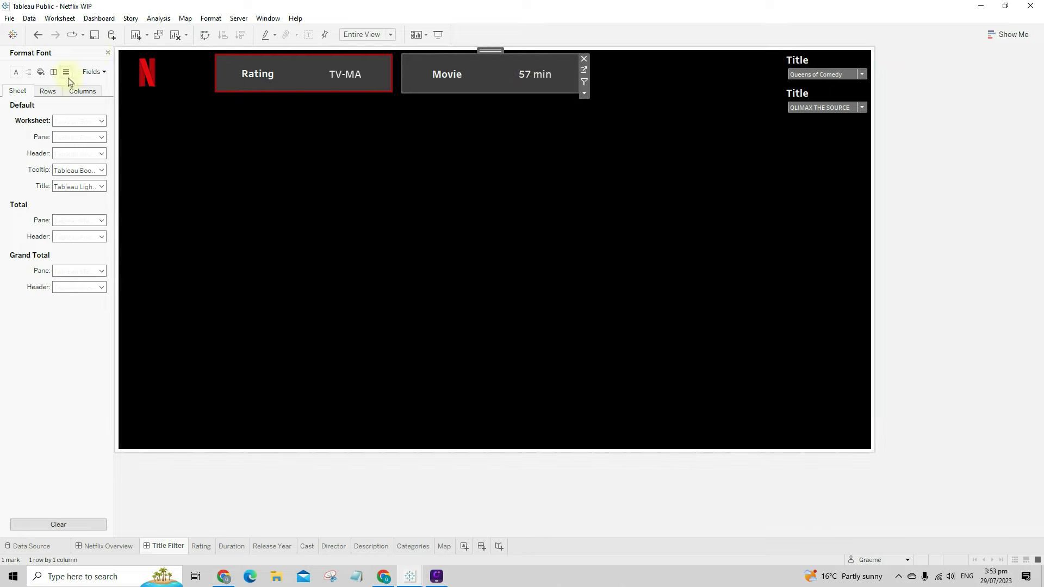
click(108, 53)
click(87, 57)
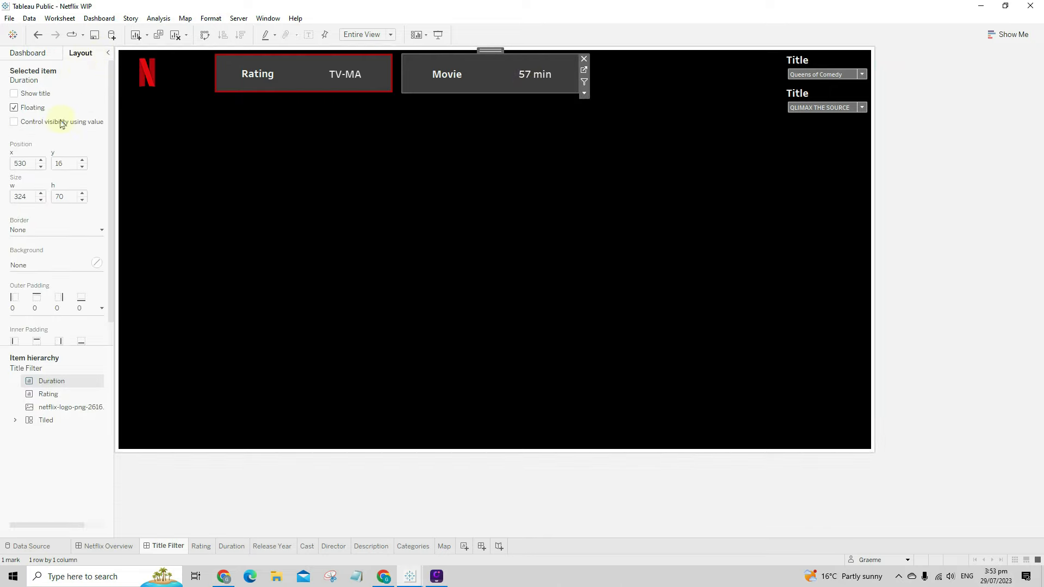
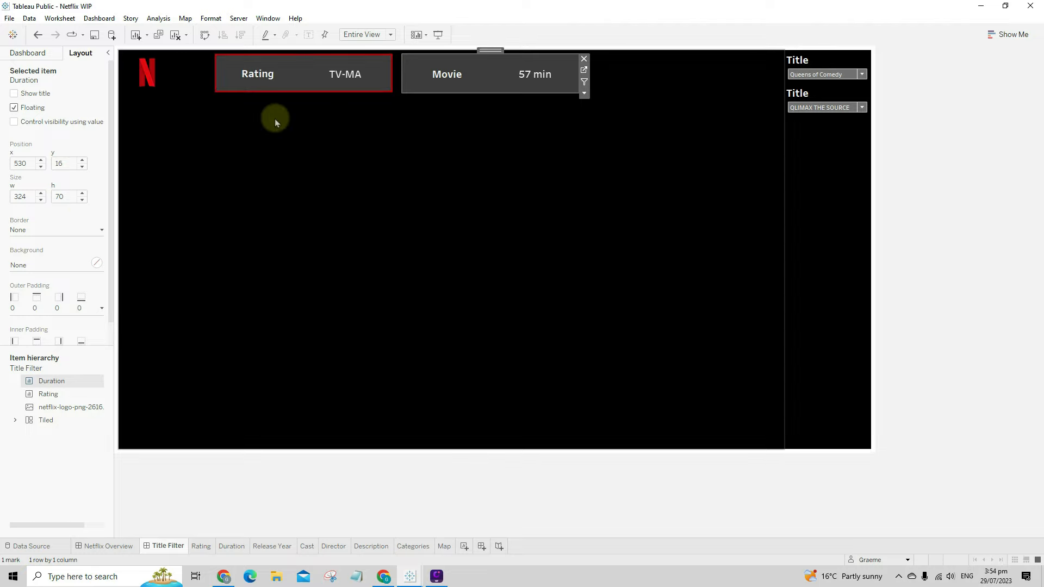
- Set the Duration panel's background to None after trying red
click(28, 165)
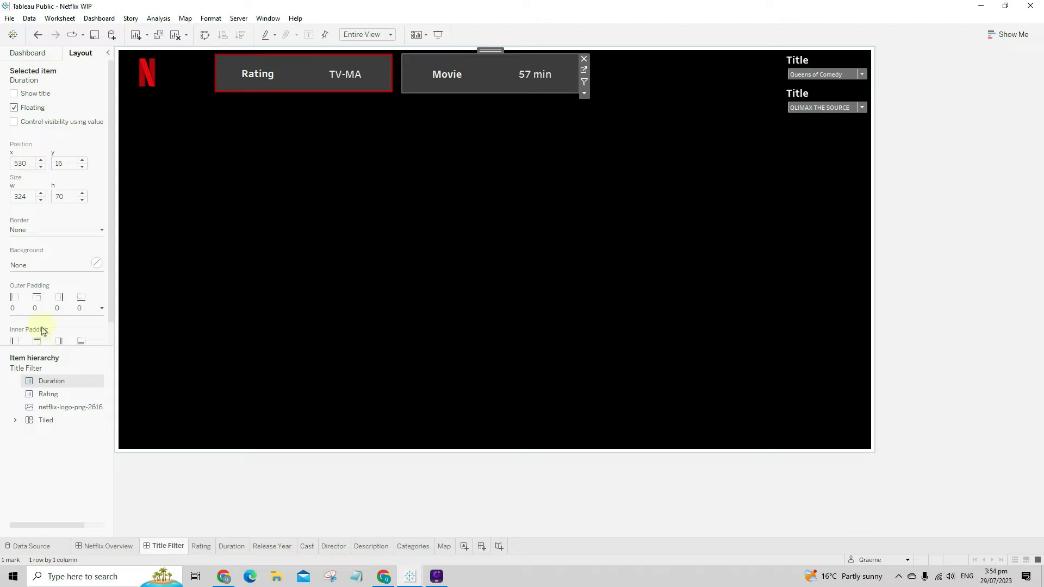
click(38, 265)
click(20, 365)
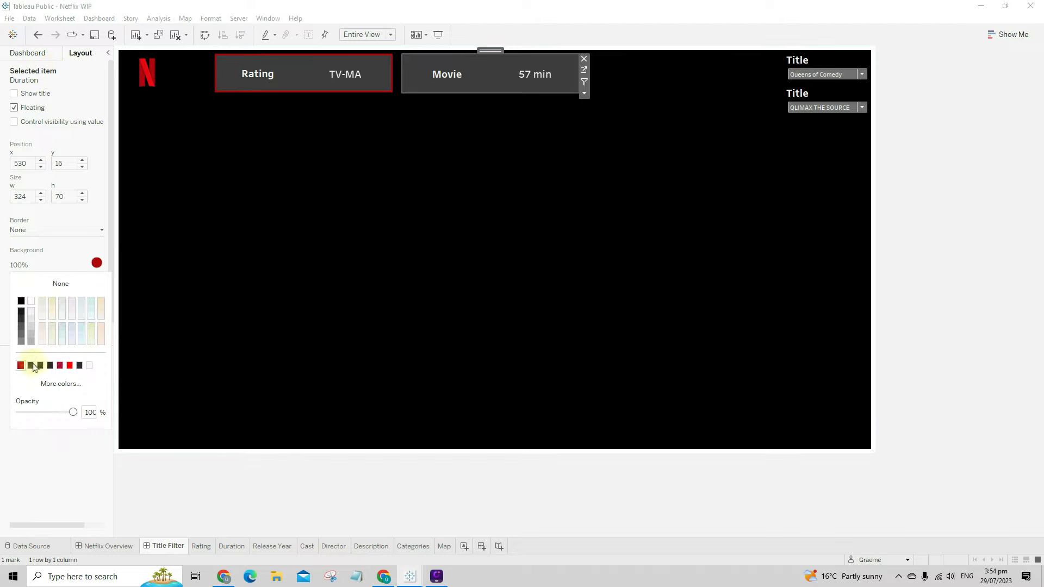
click(54, 384)
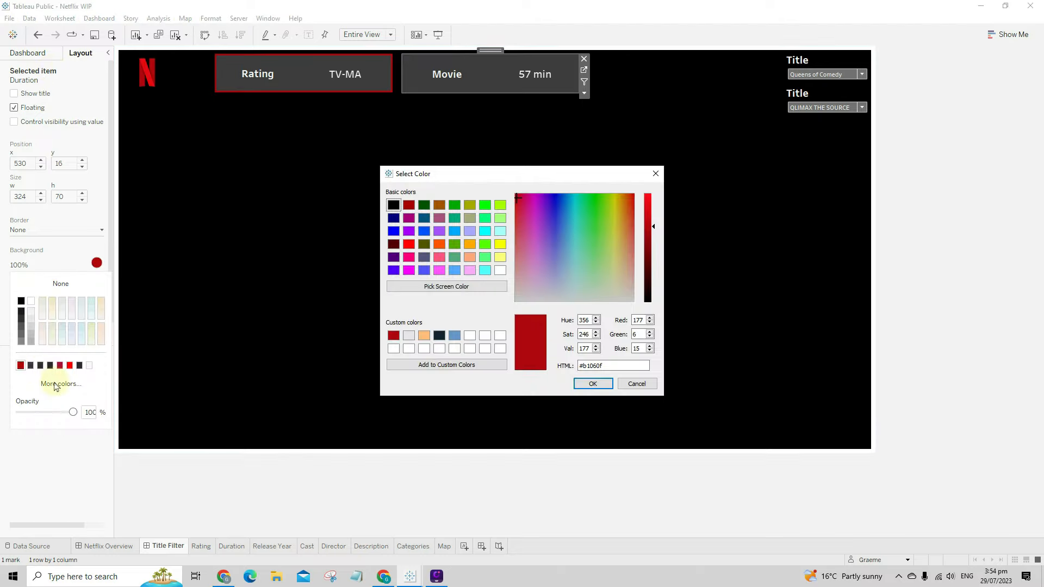
click(640, 380)
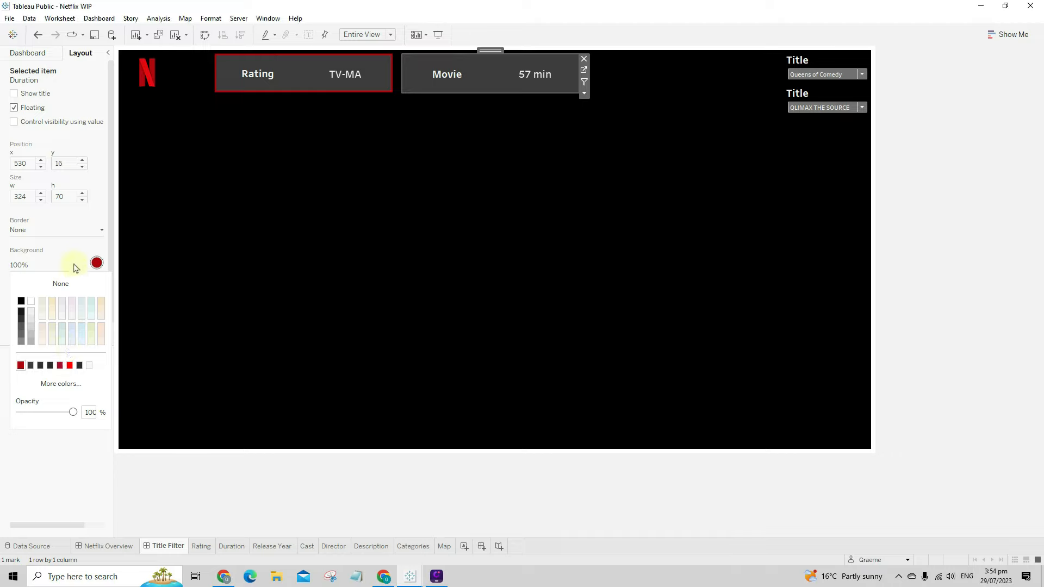
click(74, 265)
click(58, 264)
- Give the Duration panel a thick solid red border
click(59, 284)
click(42, 232)
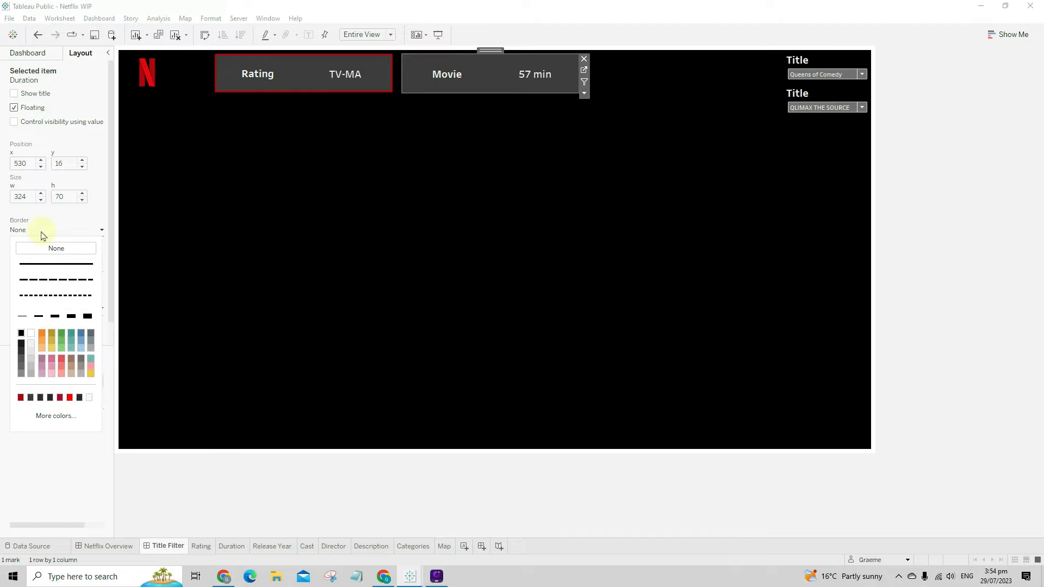
click(41, 264)
click(55, 316)
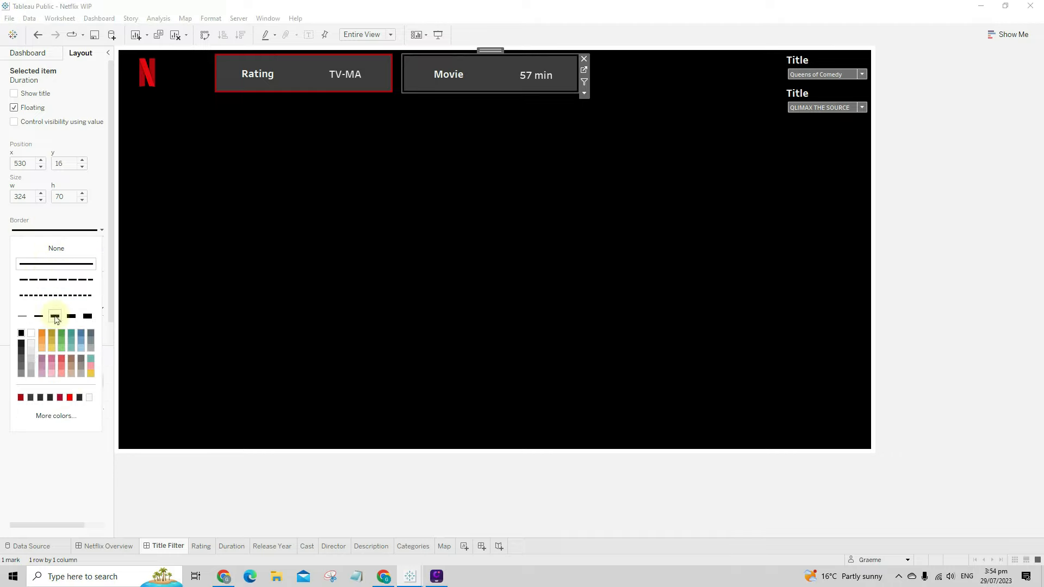
click(24, 399)
click(470, 387)
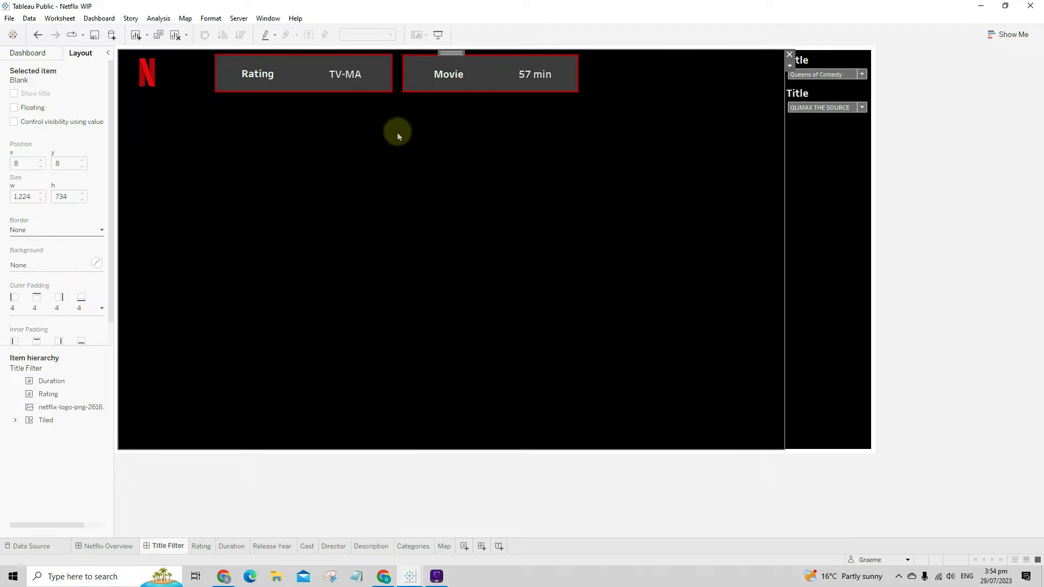
- Match the Duration panel to Rating's size, 327 × 71 at y 15
click(319, 78)
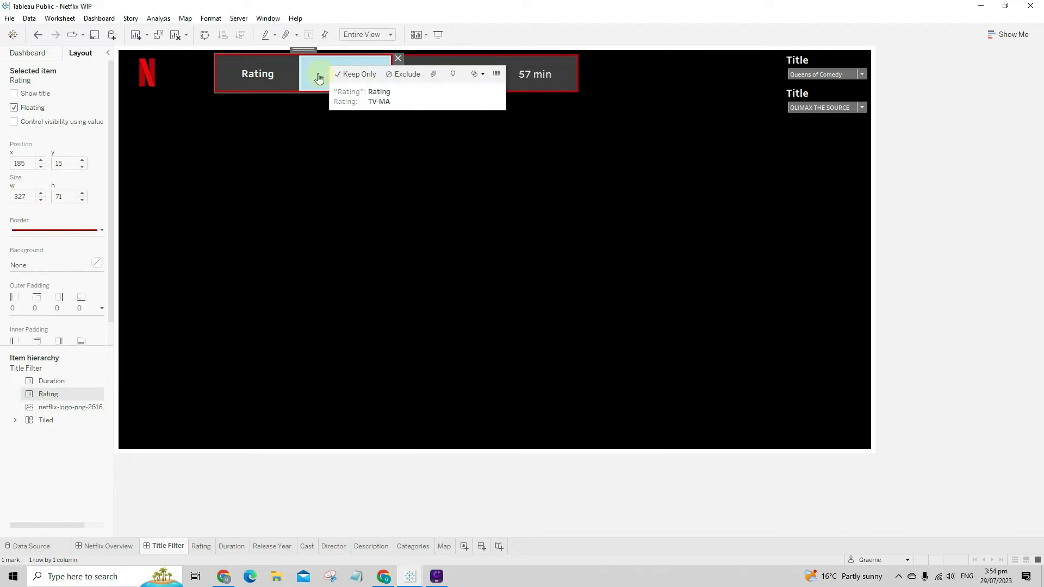
click(318, 77)
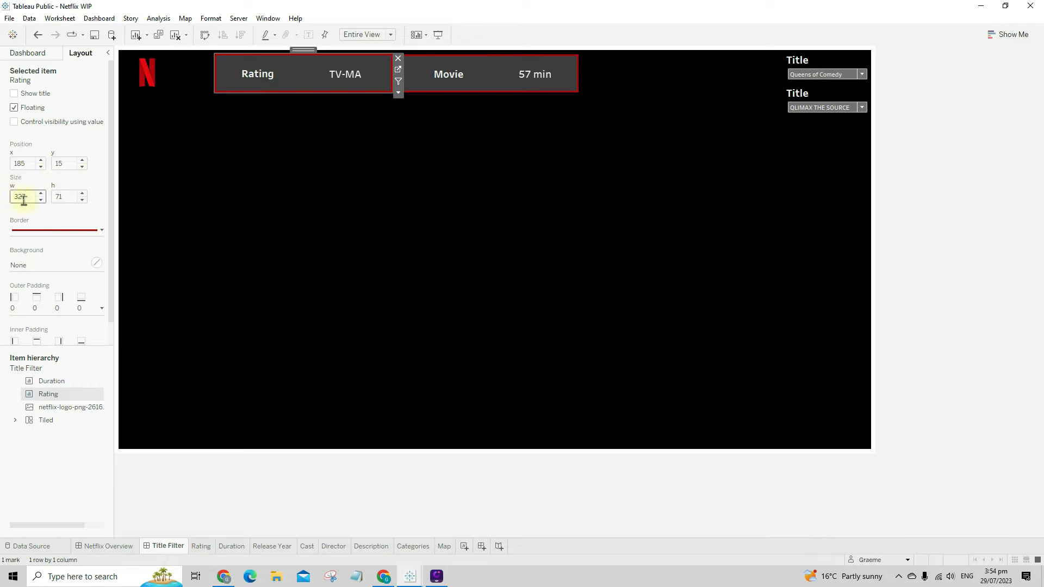
click(285, 76)
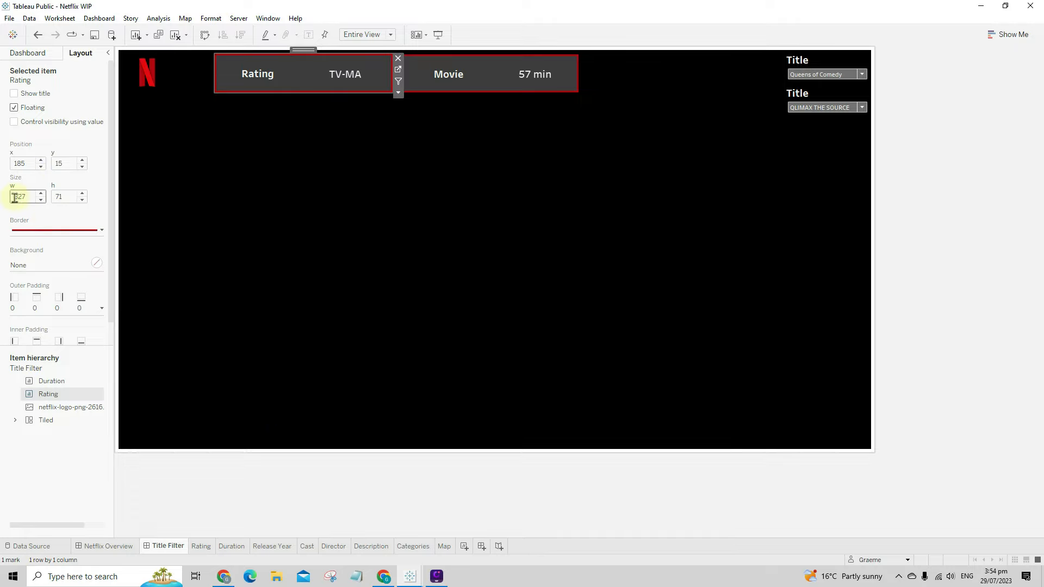
click(504, 76)
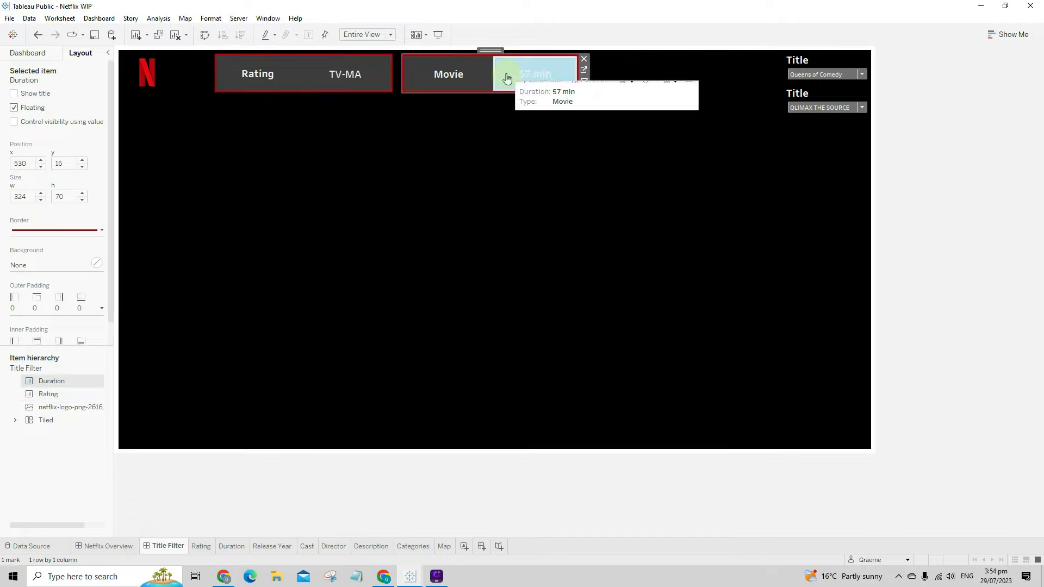
click(65, 164)
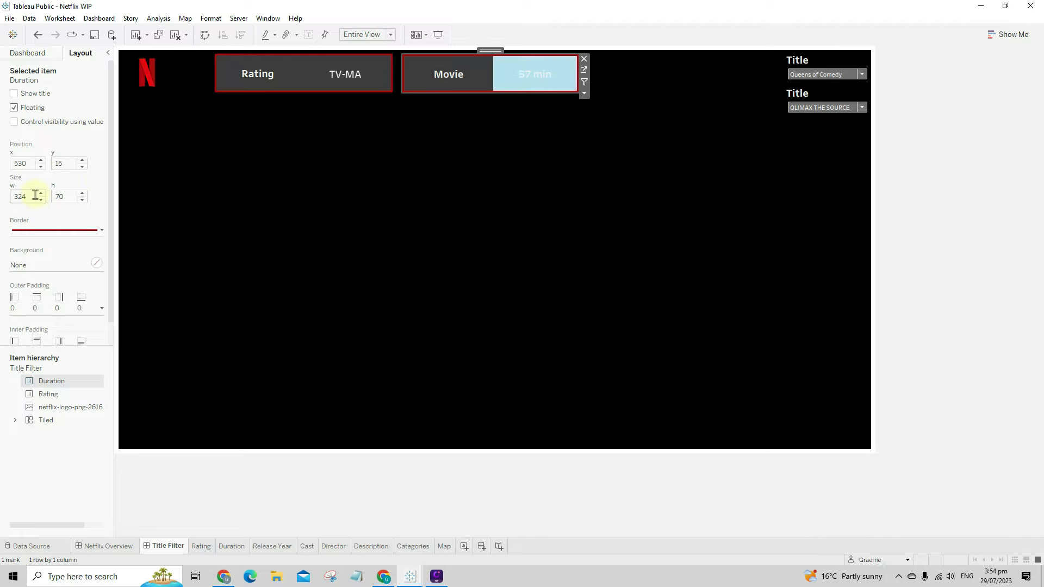
key(BackSpace)
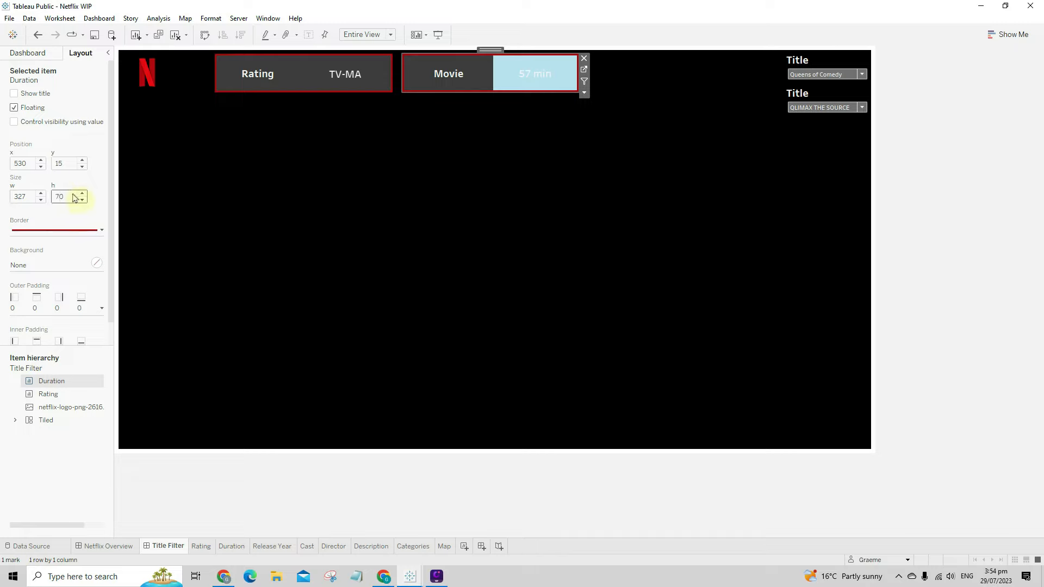
click(510, 72)
click(482, 156)
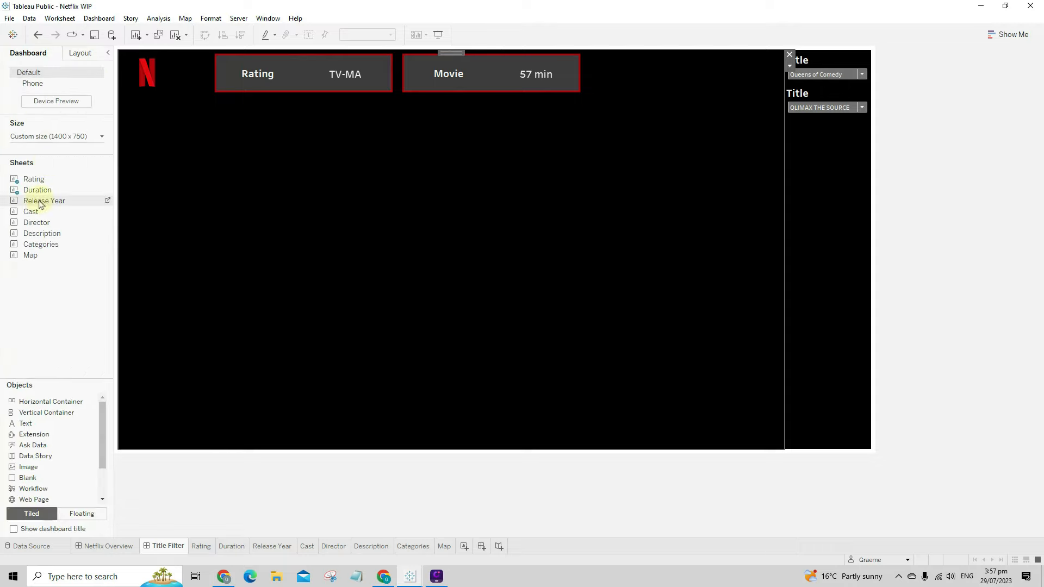
- Add Release Year as a floating, untitled sheet fitted to Entire View
drag(36, 202, 491, 295)
click(789, 288)
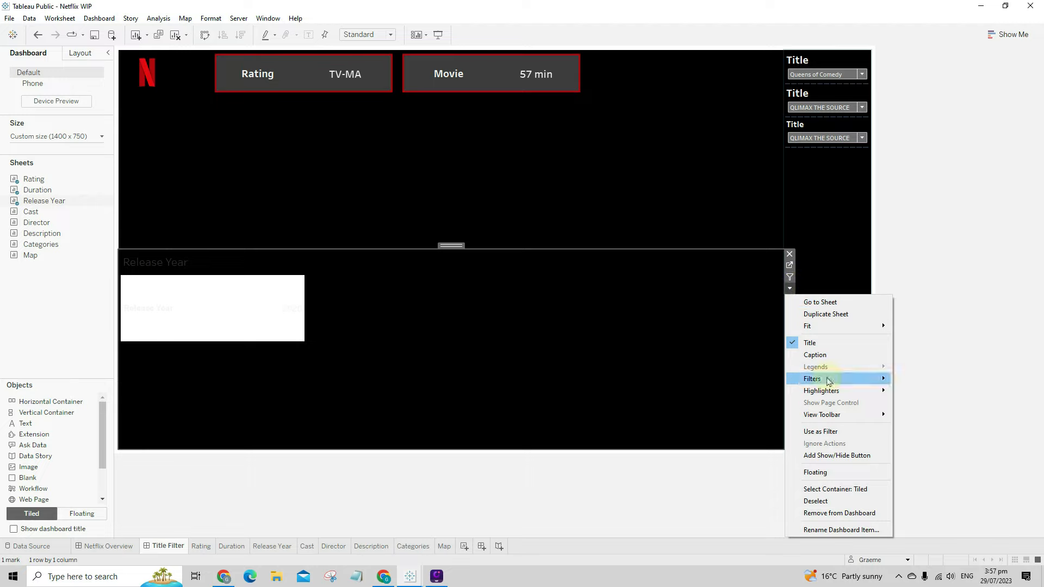
click(840, 474)
right_click(311, 311)
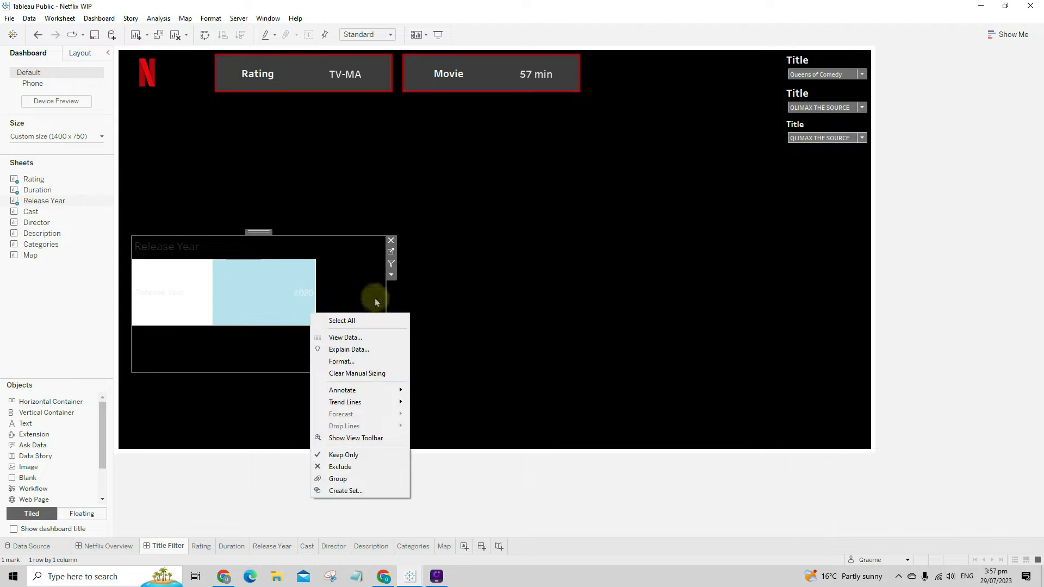
click(391, 274)
mouse_move(484, 312)
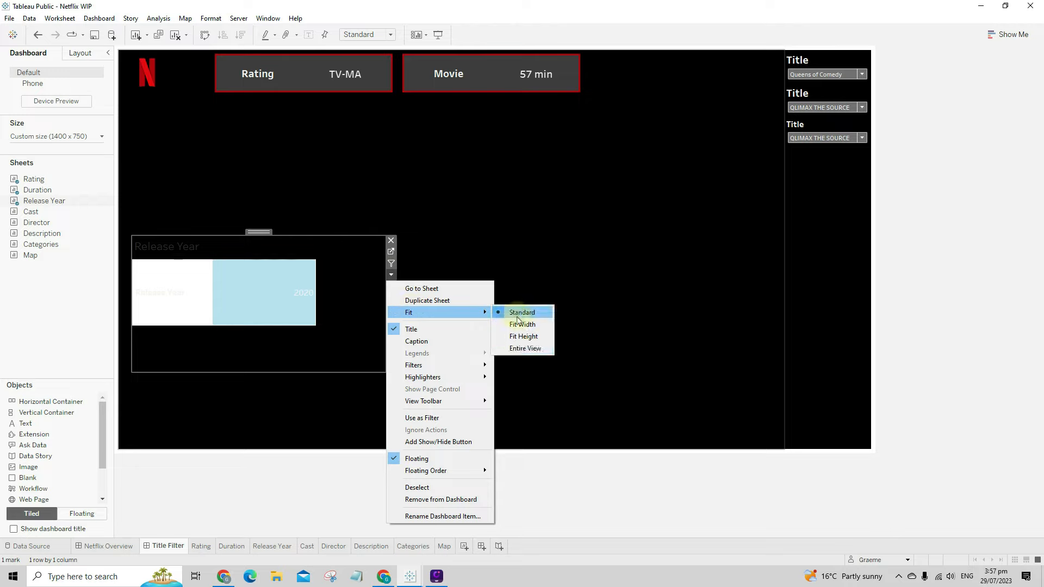
click(527, 352)
right_click(169, 250)
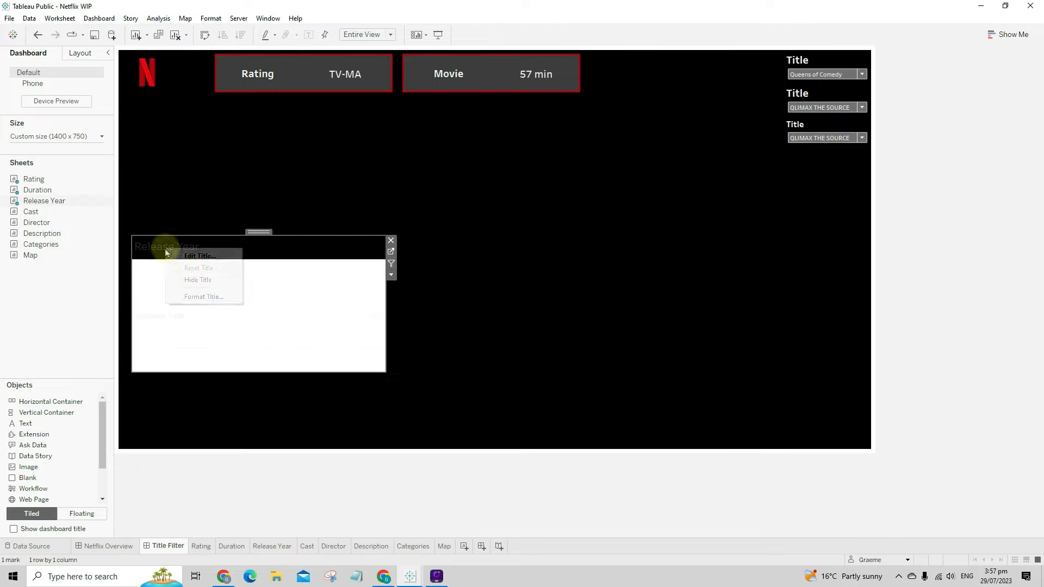
click(197, 278)
- Shade the Release Year worksheet background dark grey
right_click(236, 284)
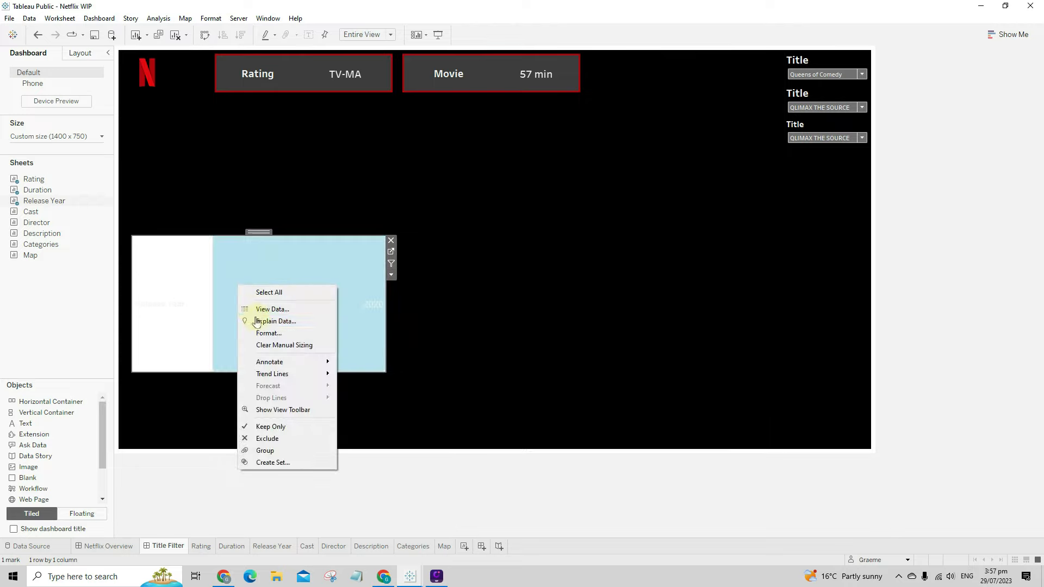
click(260, 331)
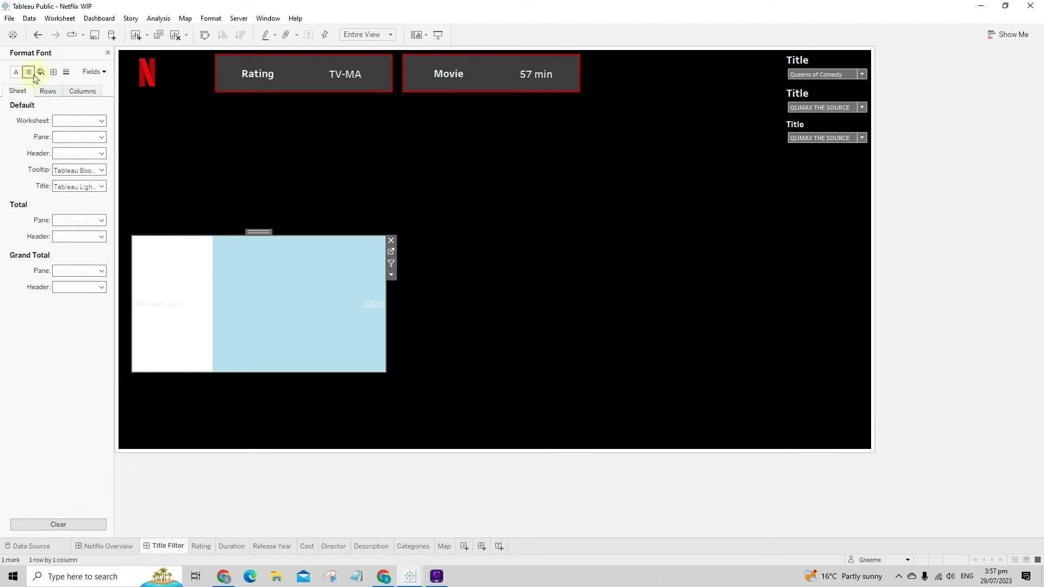
click(28, 72)
click(40, 72)
click(76, 120)
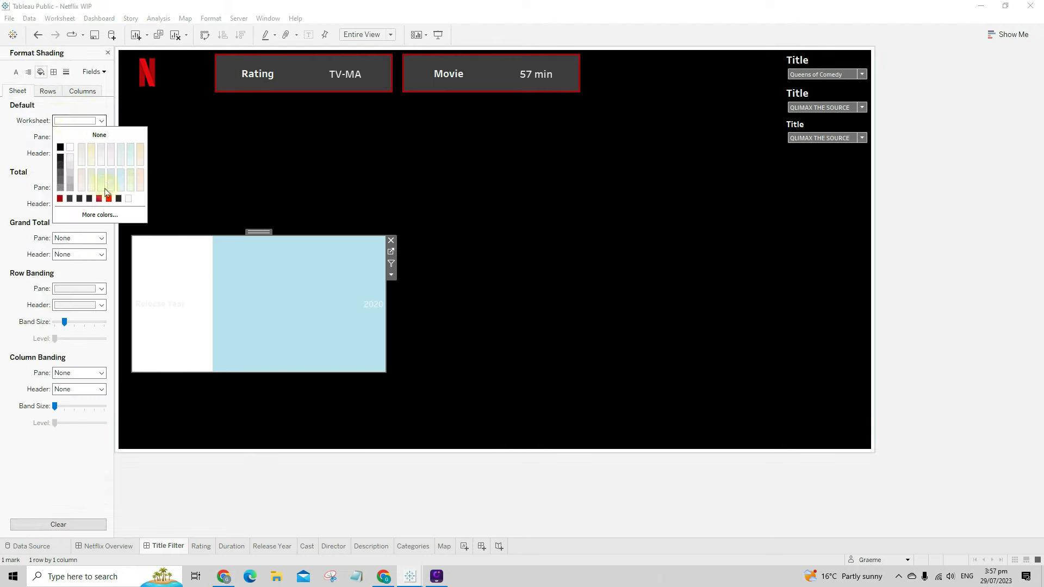
click(99, 215)
drag(609, 369, 553, 365)
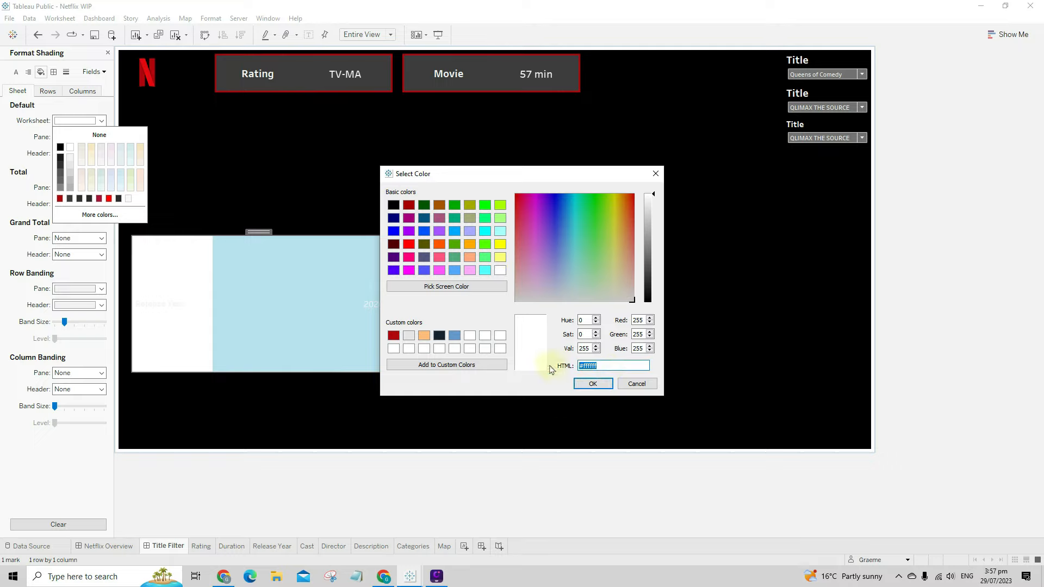
text(#333333)
click(593, 383)
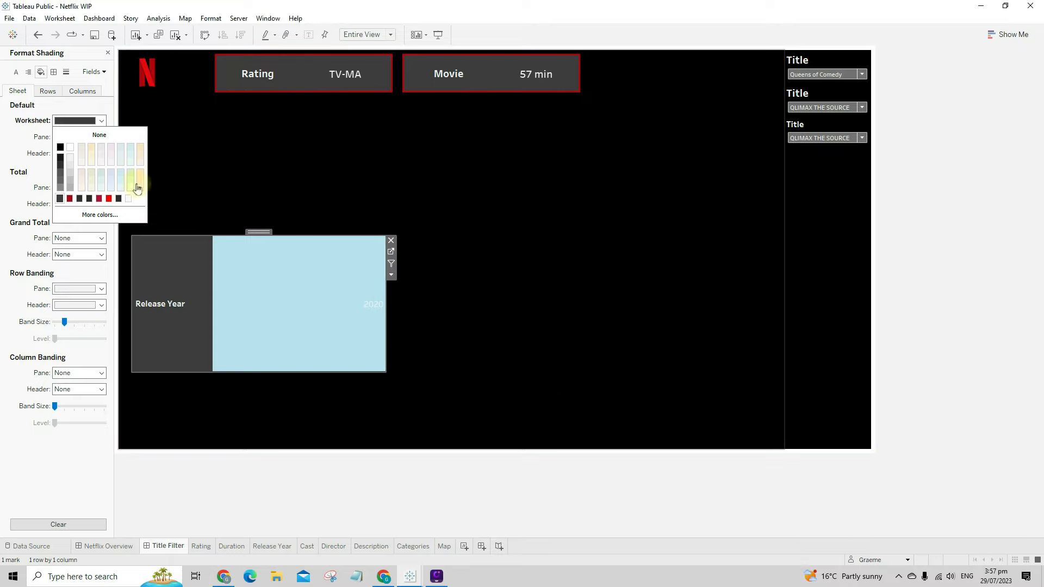
- Set the Release Year worksheet font size to 14, checking it against Rating
click(49, 93)
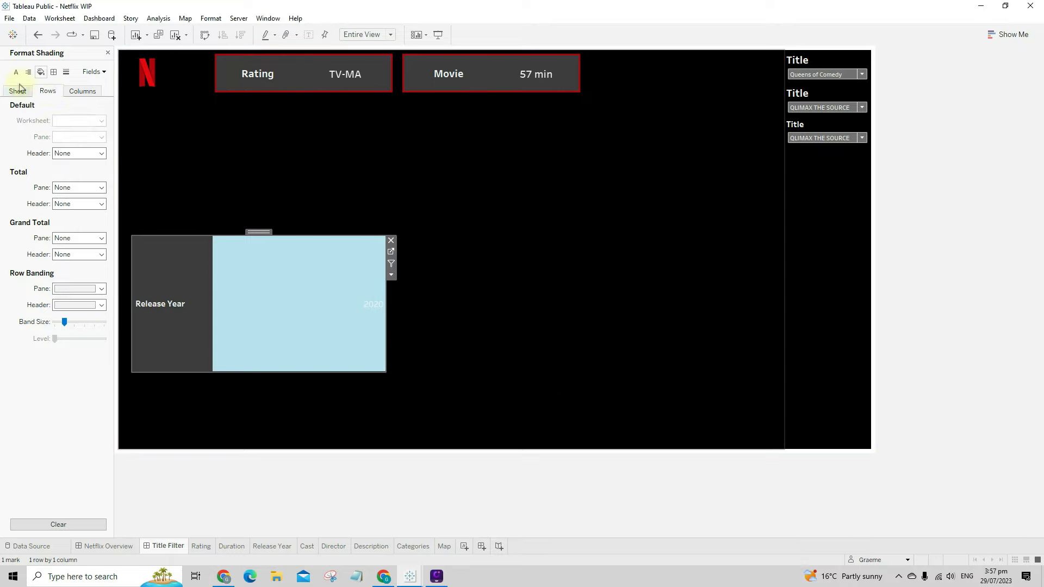
click(17, 74)
click(18, 91)
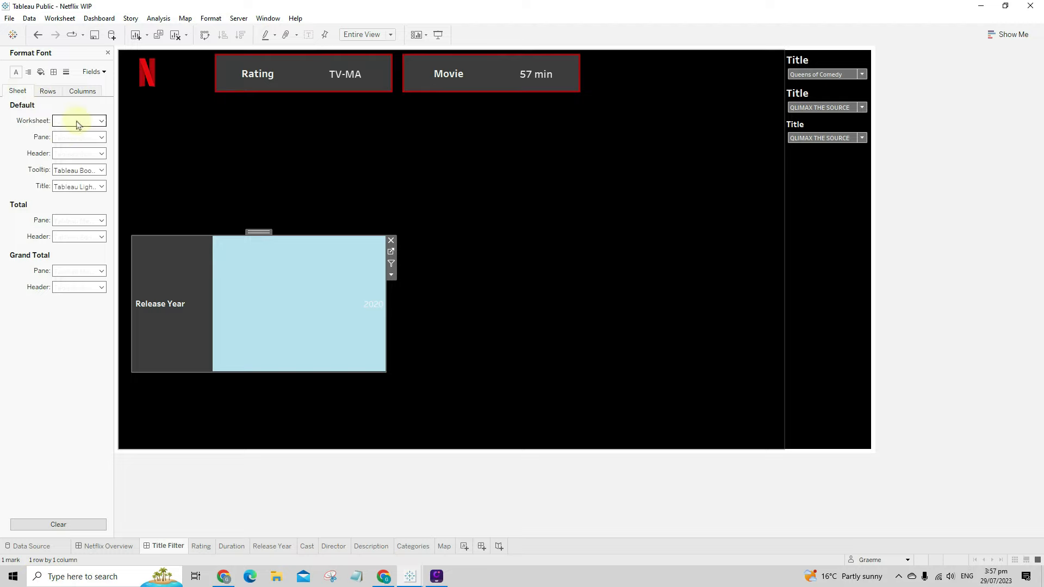
click(78, 120)
click(80, 151)
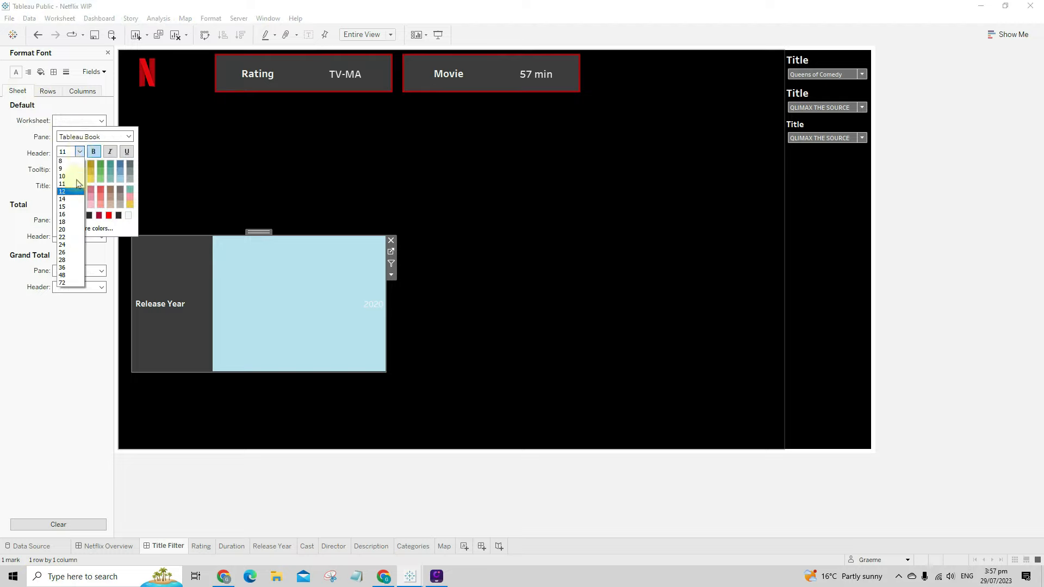
click(239, 87)
click(64, 120)
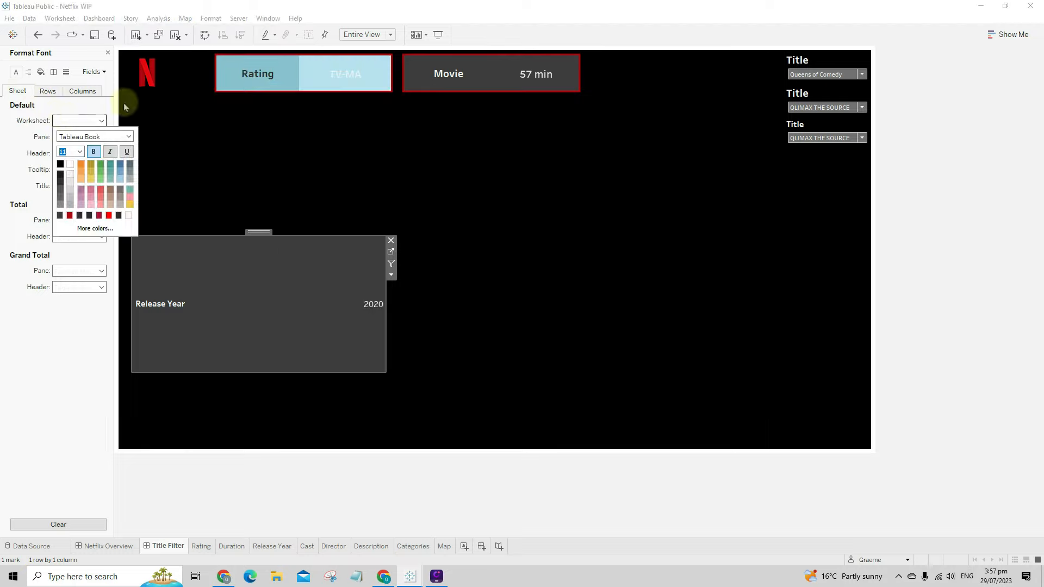
click(342, 81)
click(92, 121)
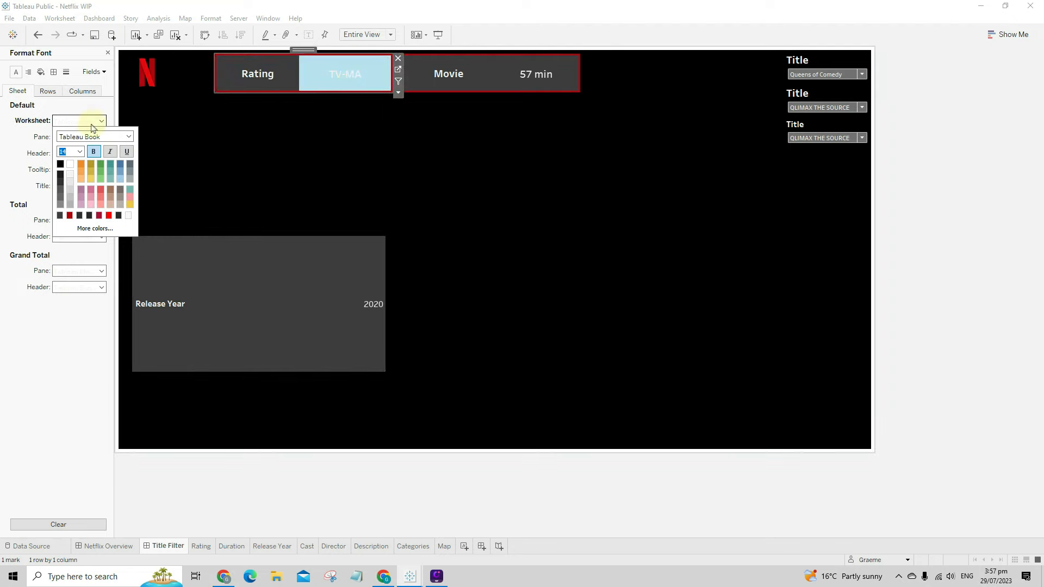
click(287, 315)
click(69, 121)
click(78, 152)
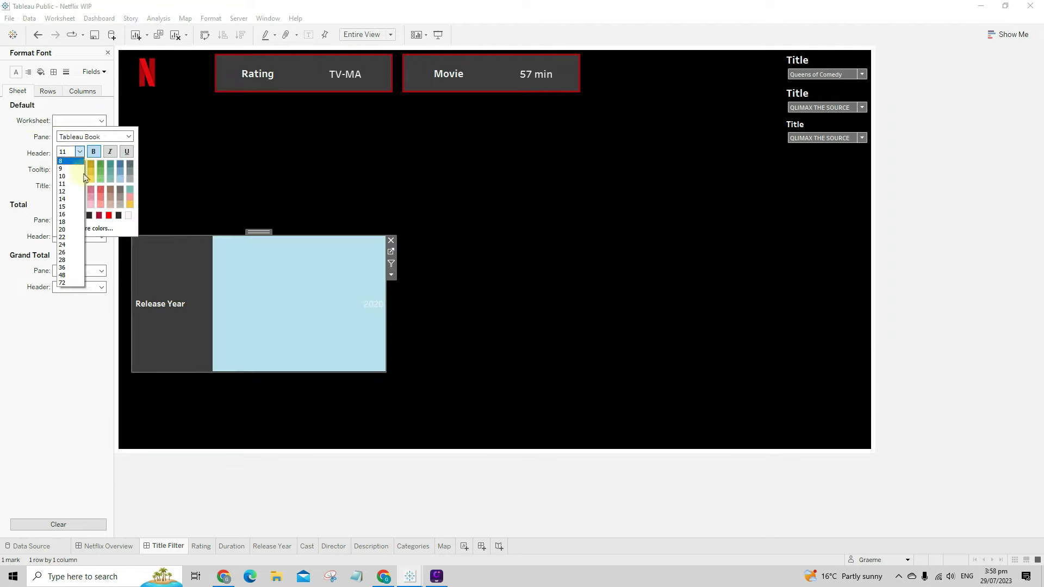
click(68, 201)
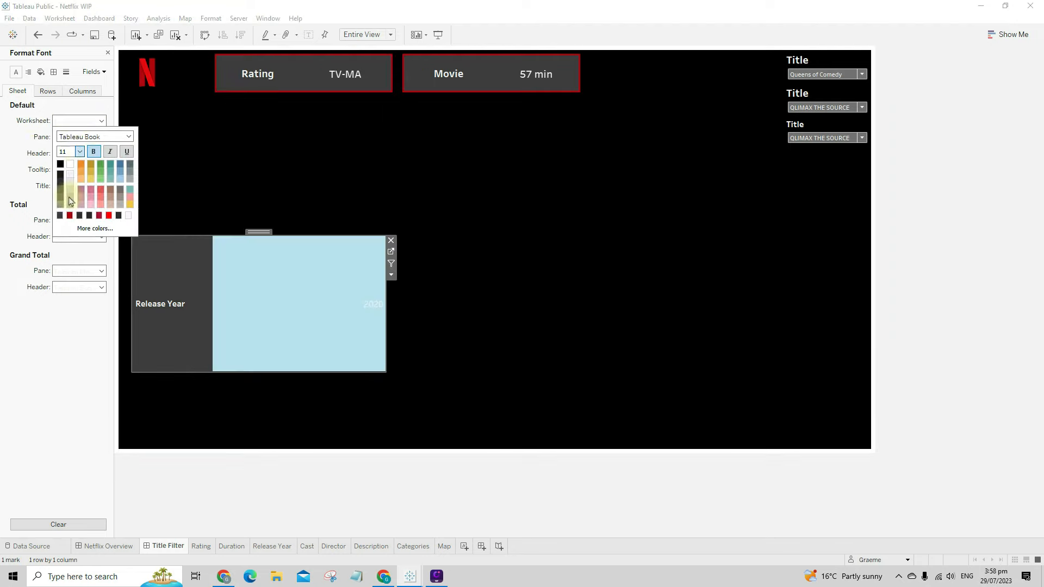
- Centre both the 2020 value and the Release Year header
click(28, 73)
click(68, 120)
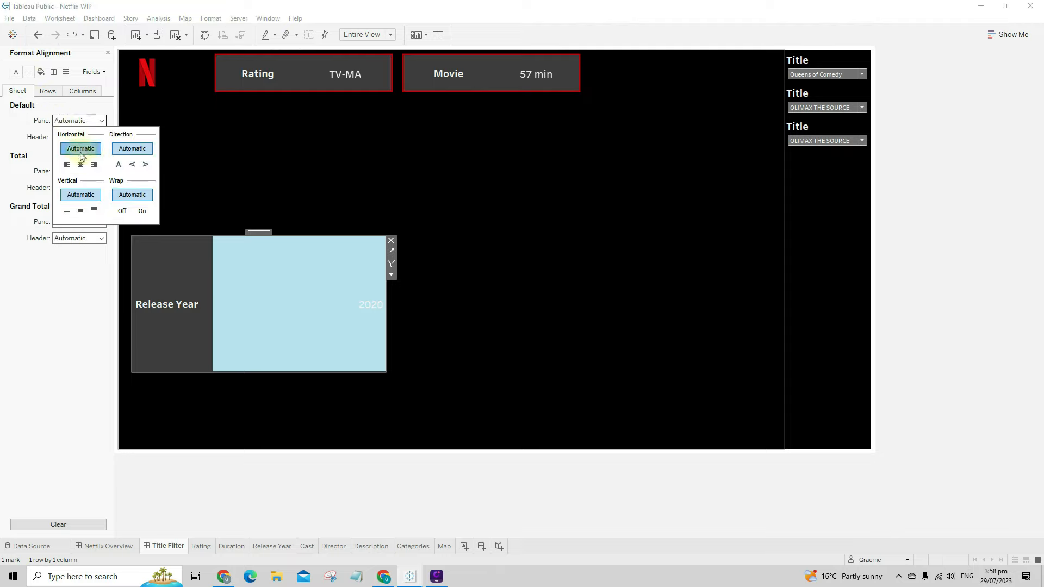
click(80, 164)
click(68, 137)
click(79, 180)
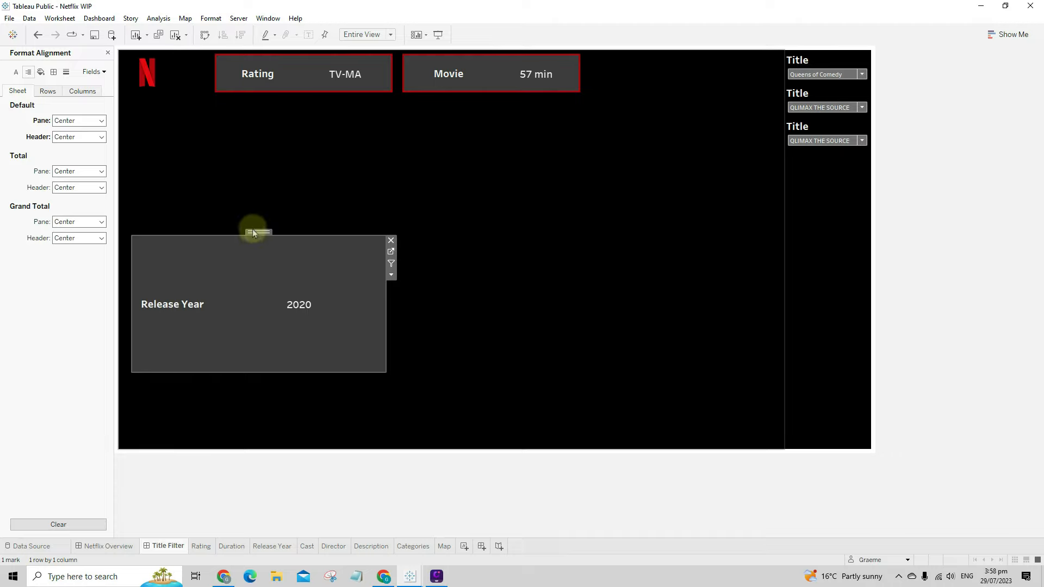
- Move the Release Year card to the top row beside Movie, 327 wide
drag(256, 232, 644, 51)
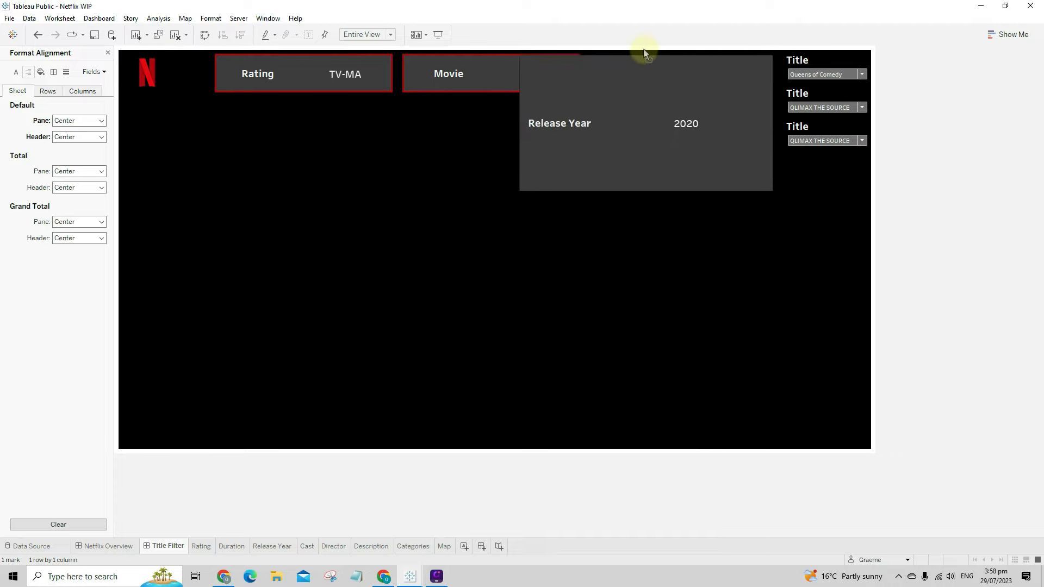
click(478, 70)
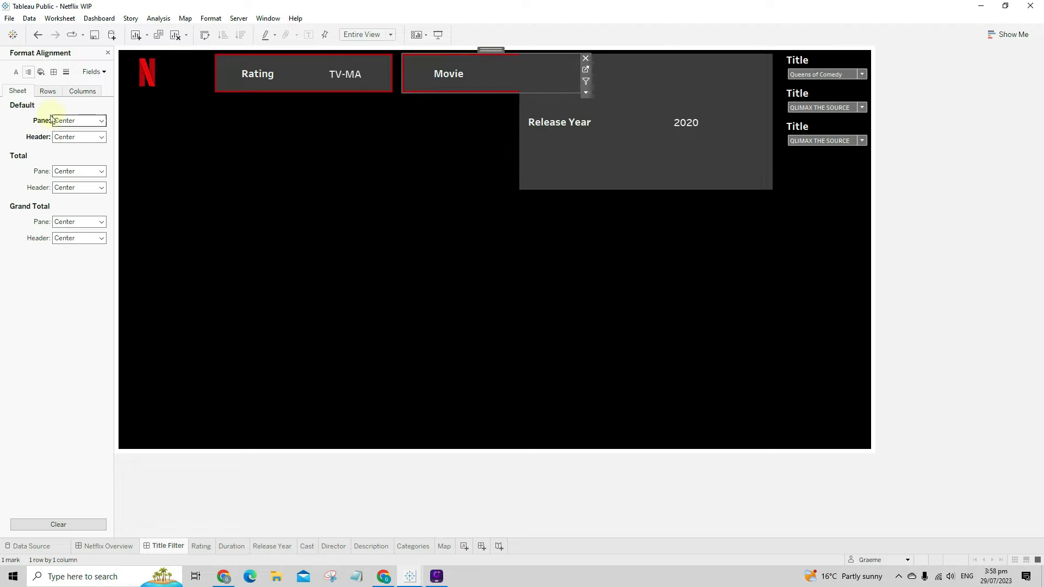
click(109, 53)
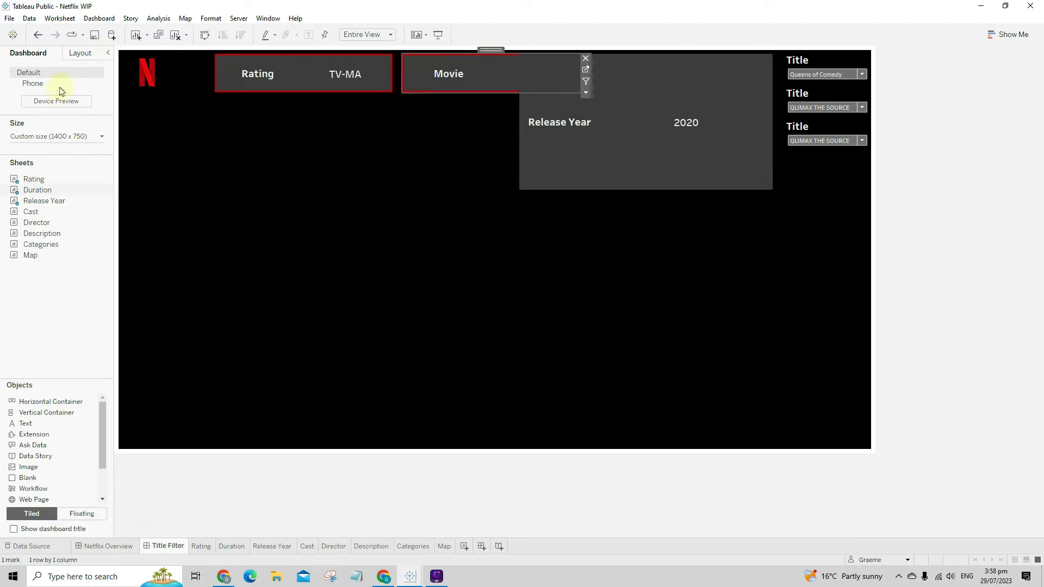
click(76, 53)
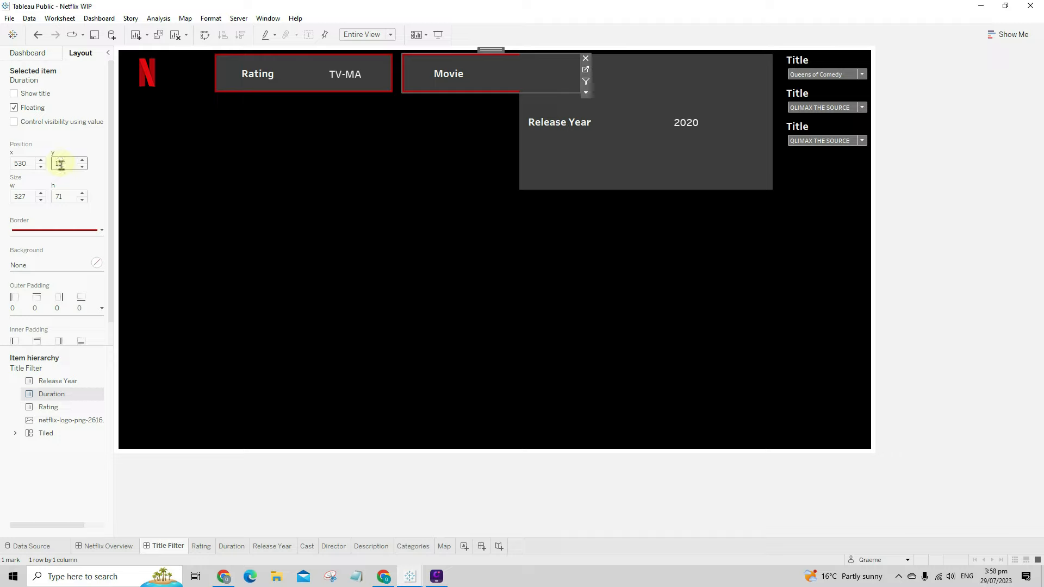
click(642, 141)
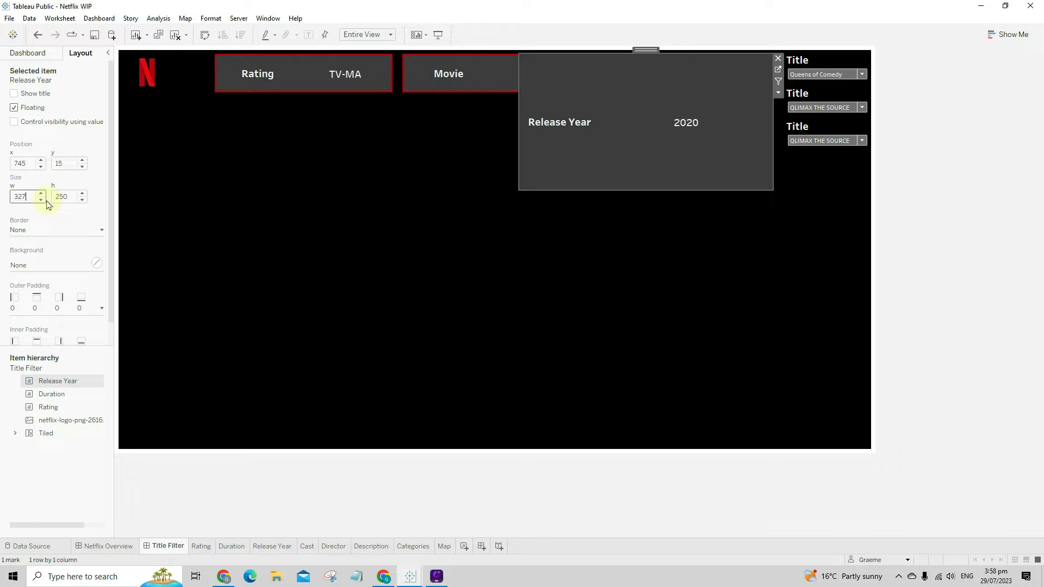
click(66, 196)
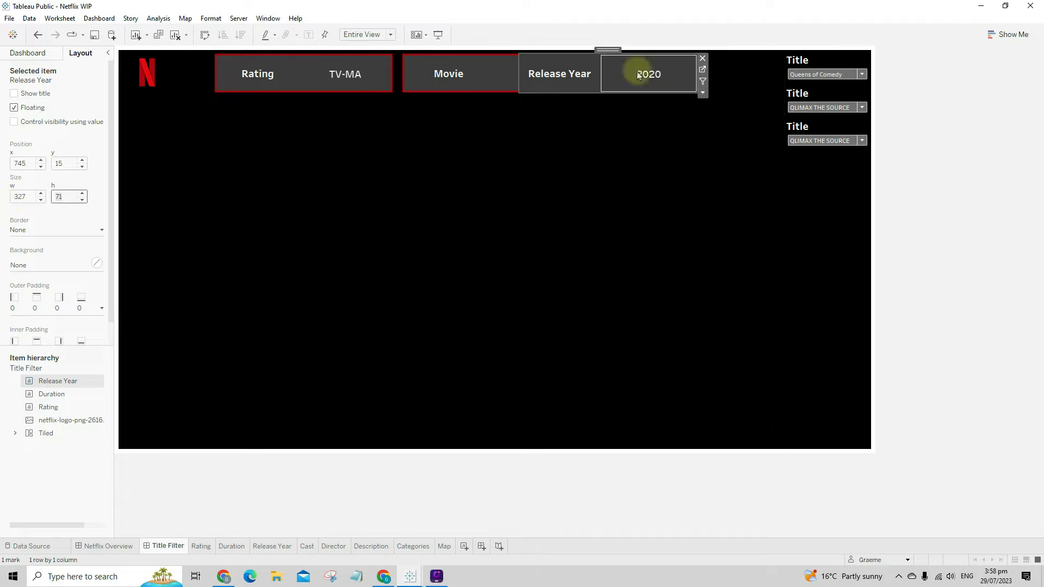
drag(610, 50, 677, 51)
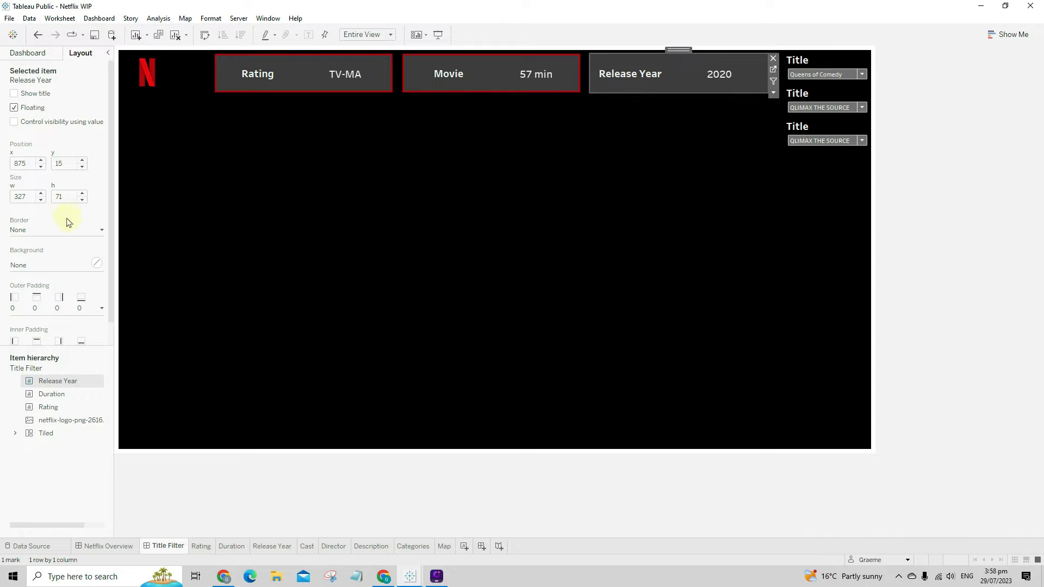
- Give the Release Year card a solid red border
click(54, 235)
click(52, 264)
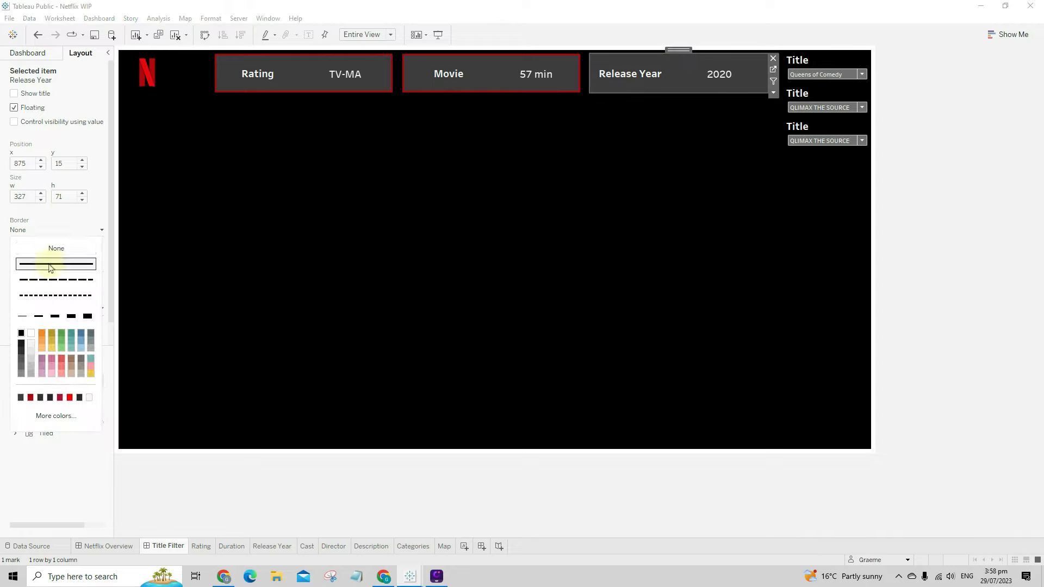
click(54, 316)
click(31, 397)
click(373, 361)
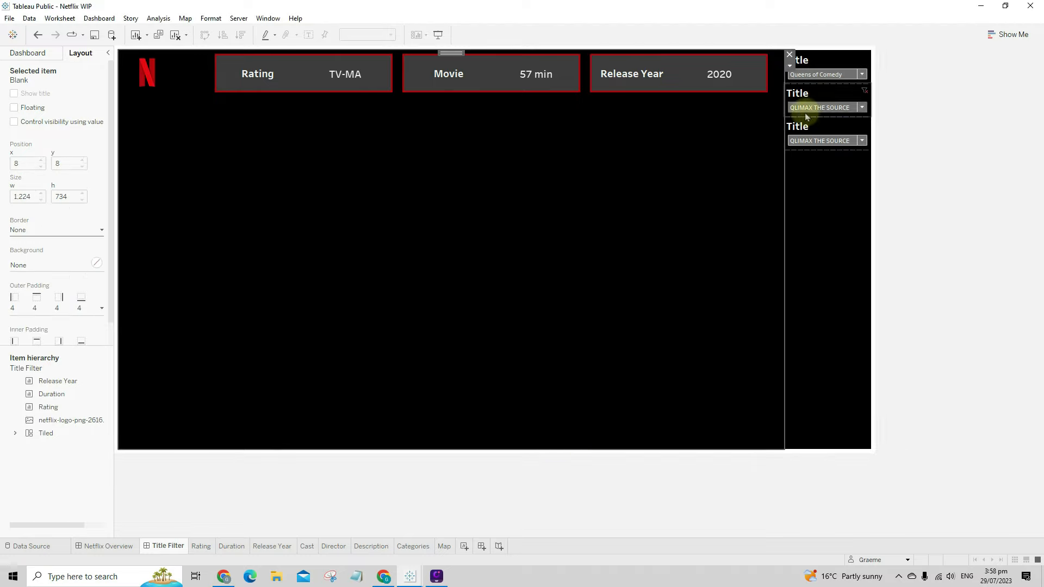
- Remove the second and third Title filters from the dashboard
click(842, 129)
click(876, 122)
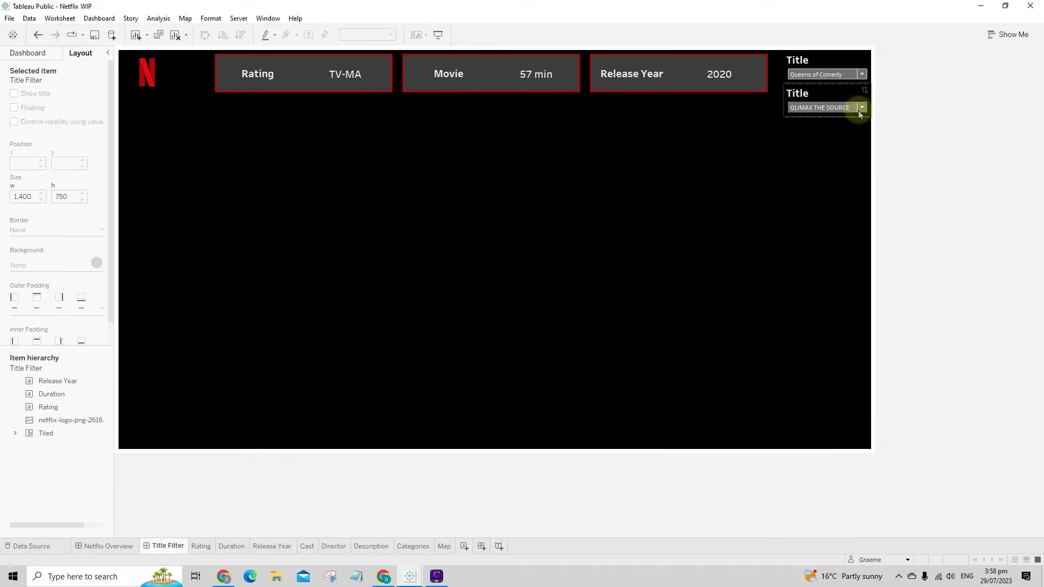
click(843, 93)
click(876, 88)
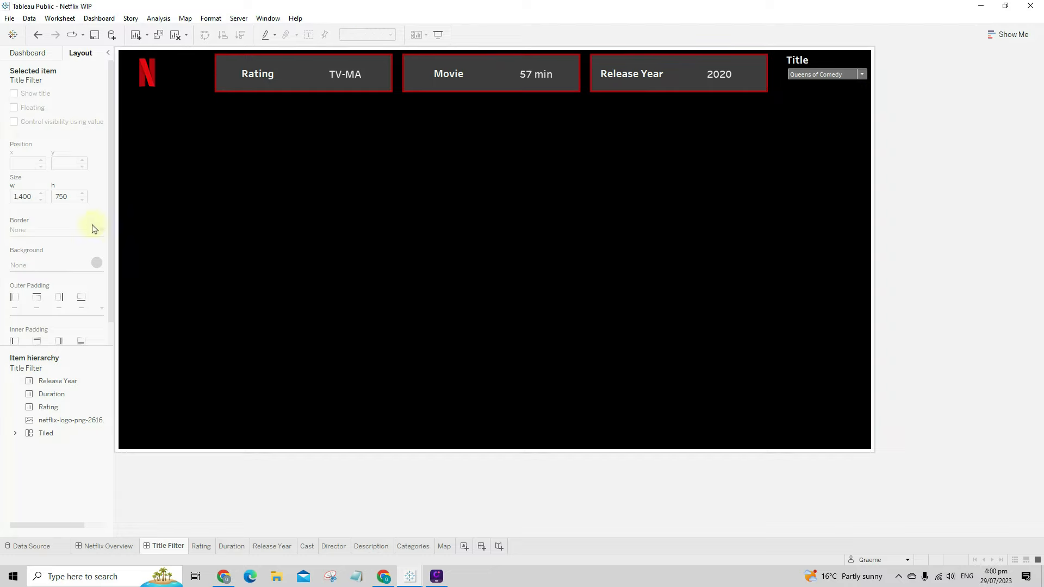
click(35, 56)
- Add the Cast sheet as a floating panel mid-canvas with its title hidden
drag(30, 212, 330, 248)
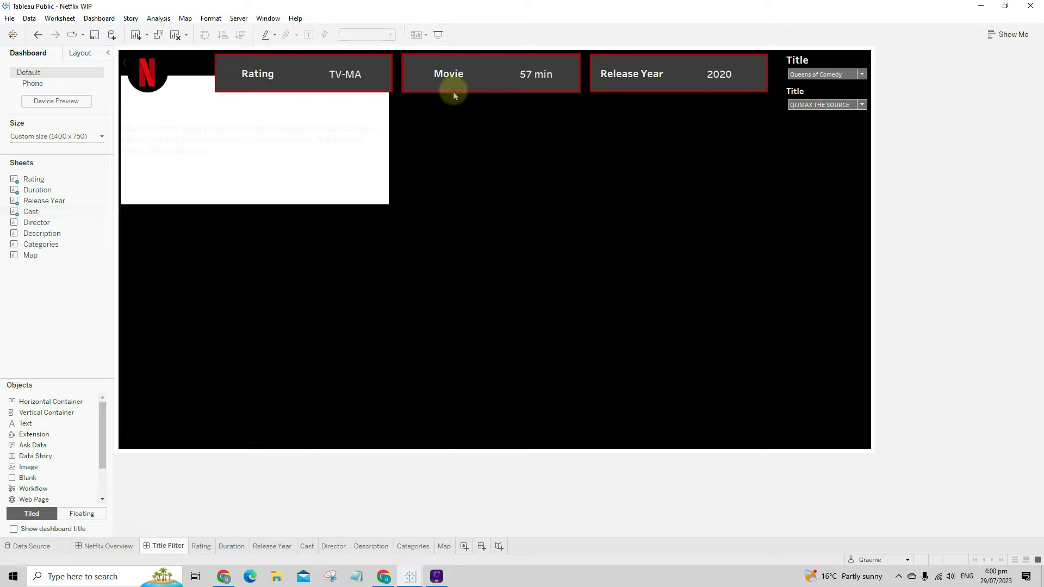
click(456, 88)
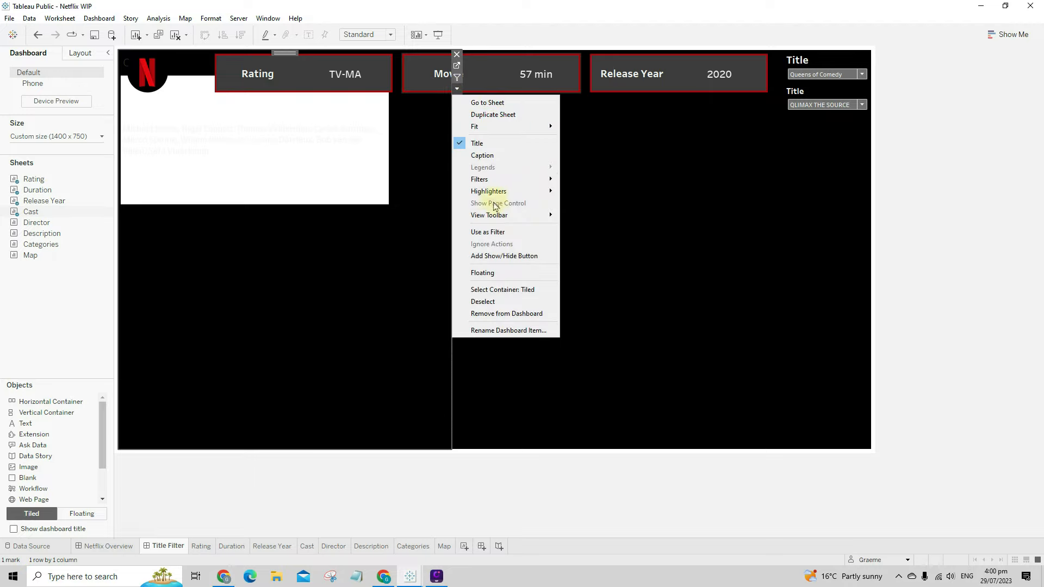
click(496, 272)
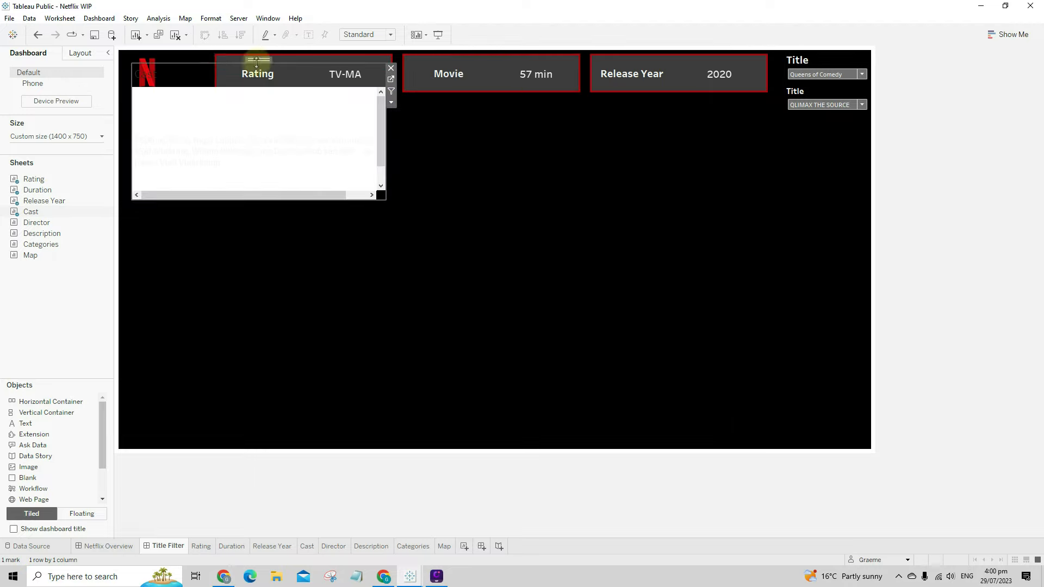
drag(265, 59, 294, 155)
right_click(177, 175)
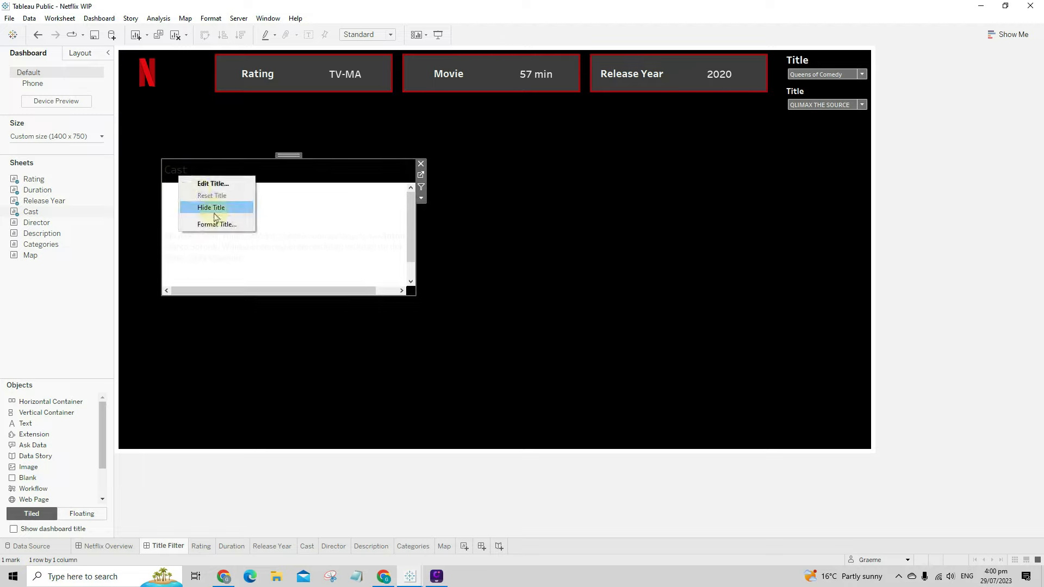
click(187, 205)
- Shade the Cast worksheet background dark grey #3d3d3d
right_click(234, 206)
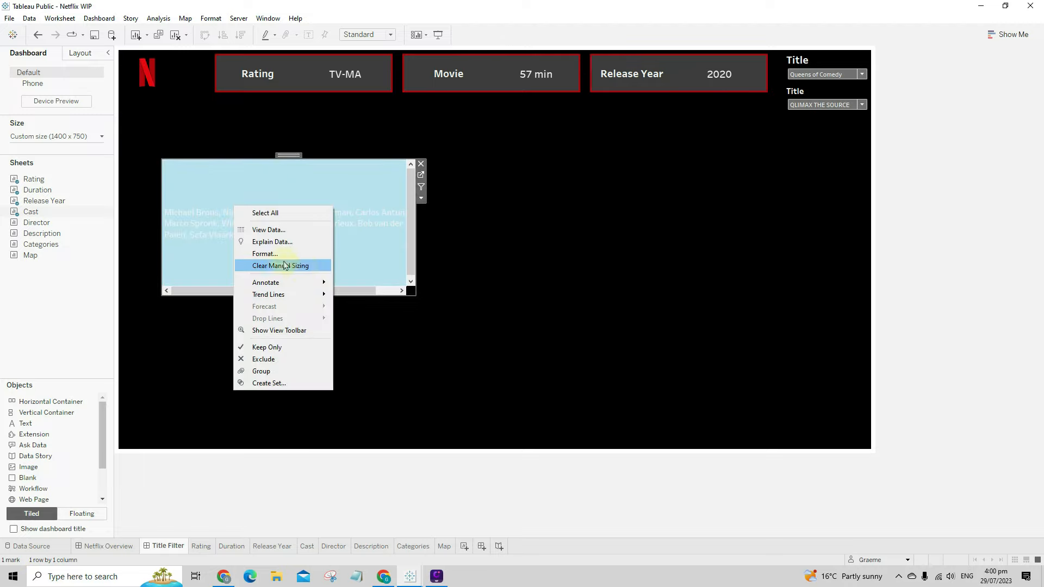
click(287, 254)
click(41, 72)
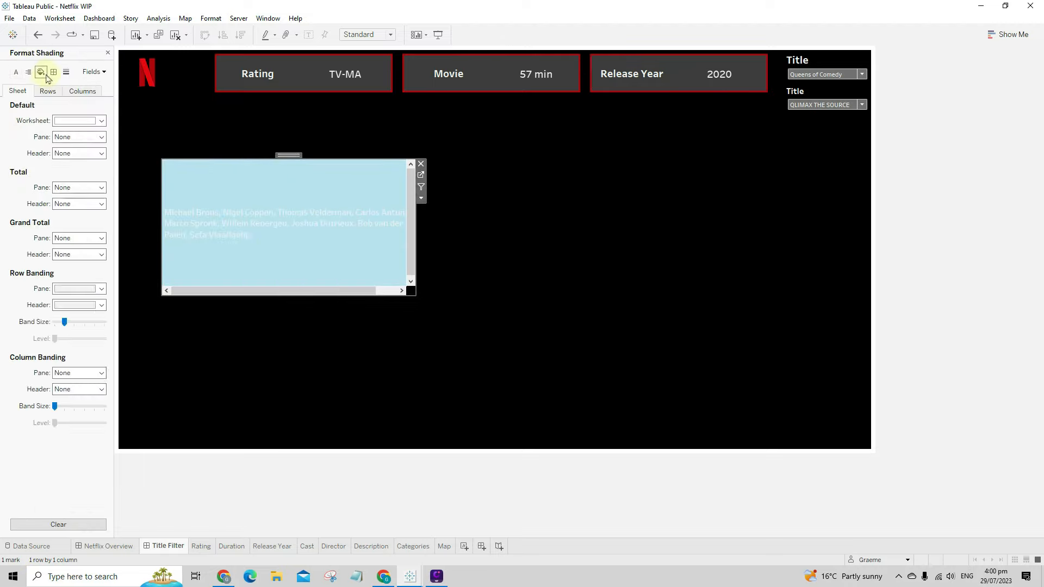
click(78, 120)
click(99, 215)
drag(596, 365, 519, 364)
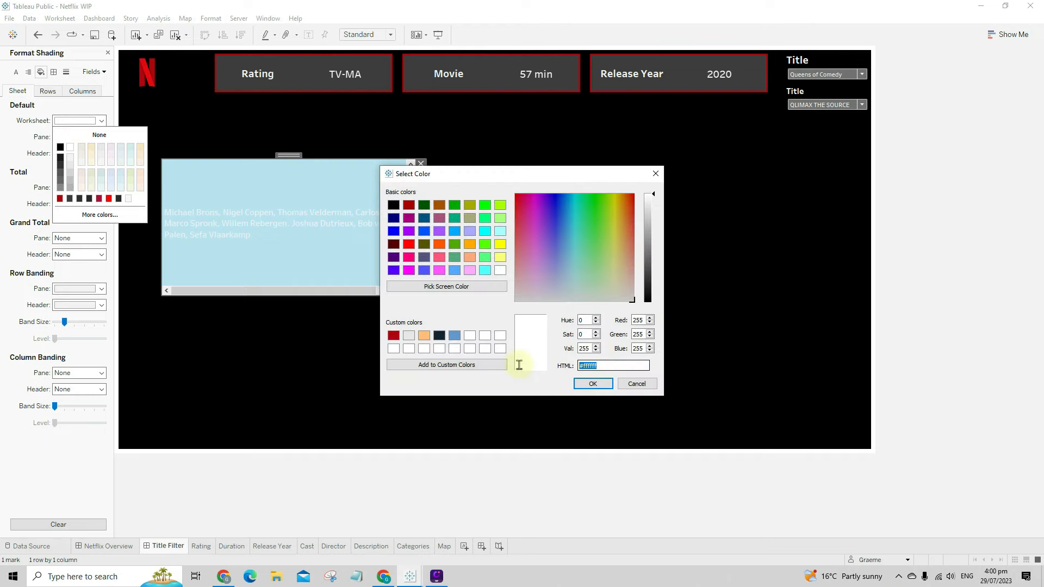
text(#3d3d3d)
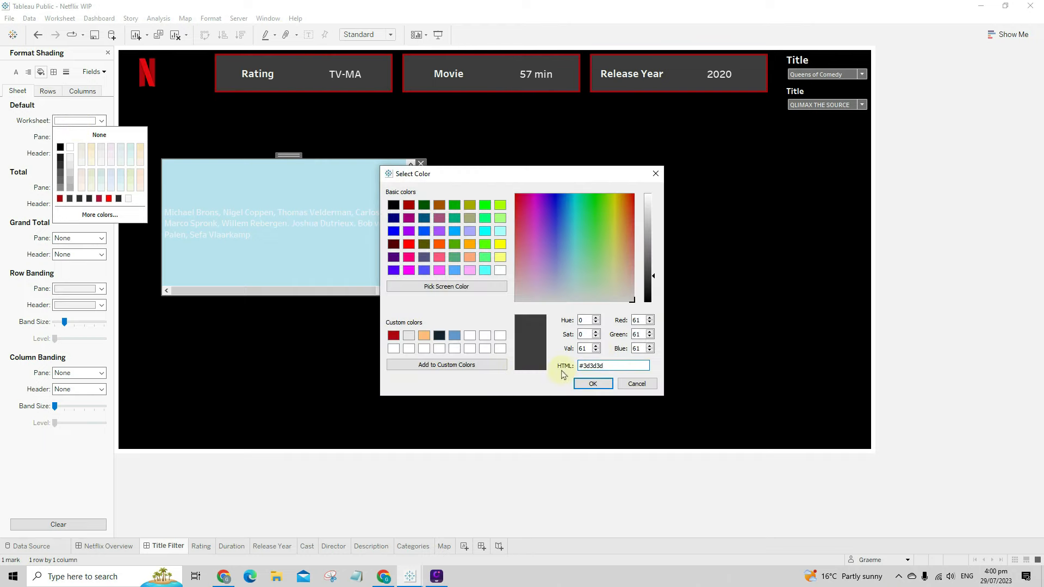
click(586, 384)
click(421, 198)
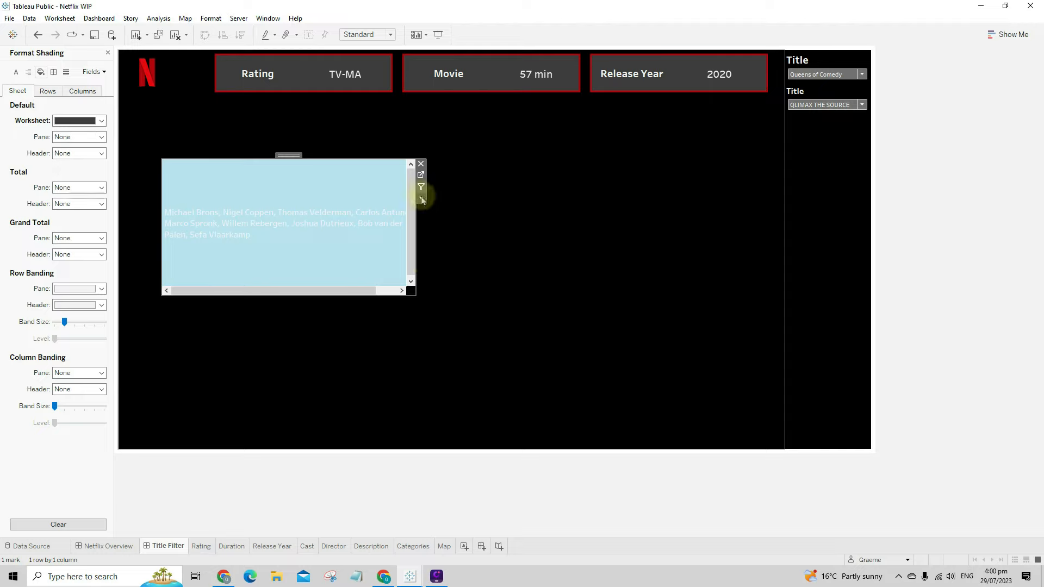
- Fit the Cast sheet to Entire View
click(421, 197)
mouse_move(438, 235)
click(550, 270)
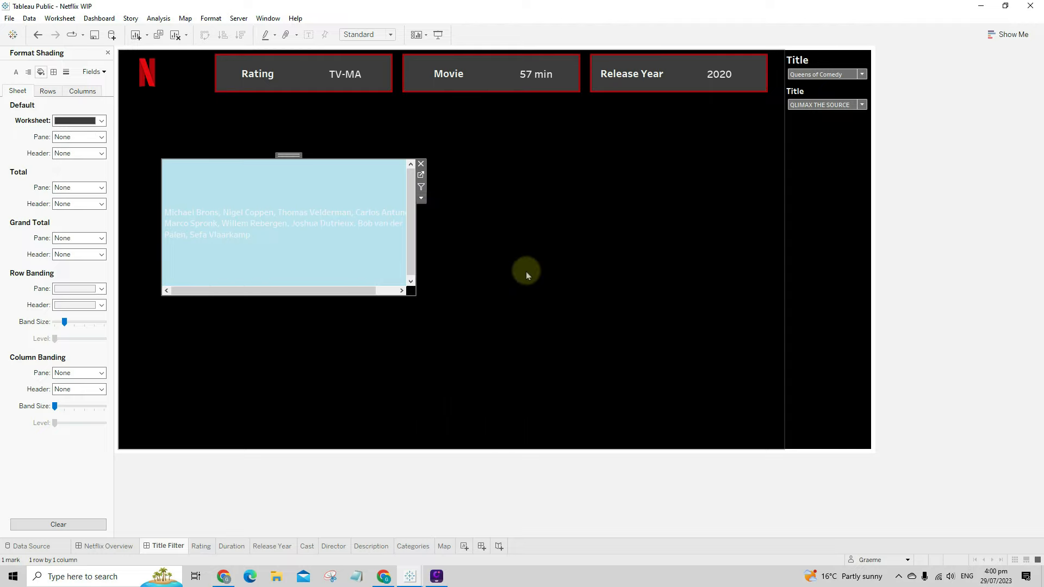
click(512, 289)
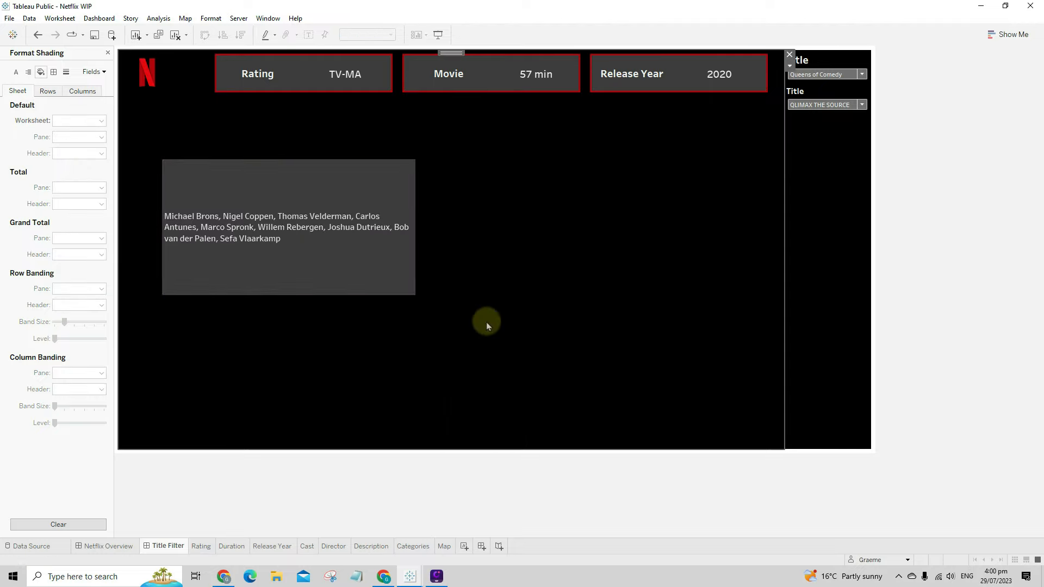
- Centre the cast names horizontally in the pane
right_click(289, 246)
click(320, 292)
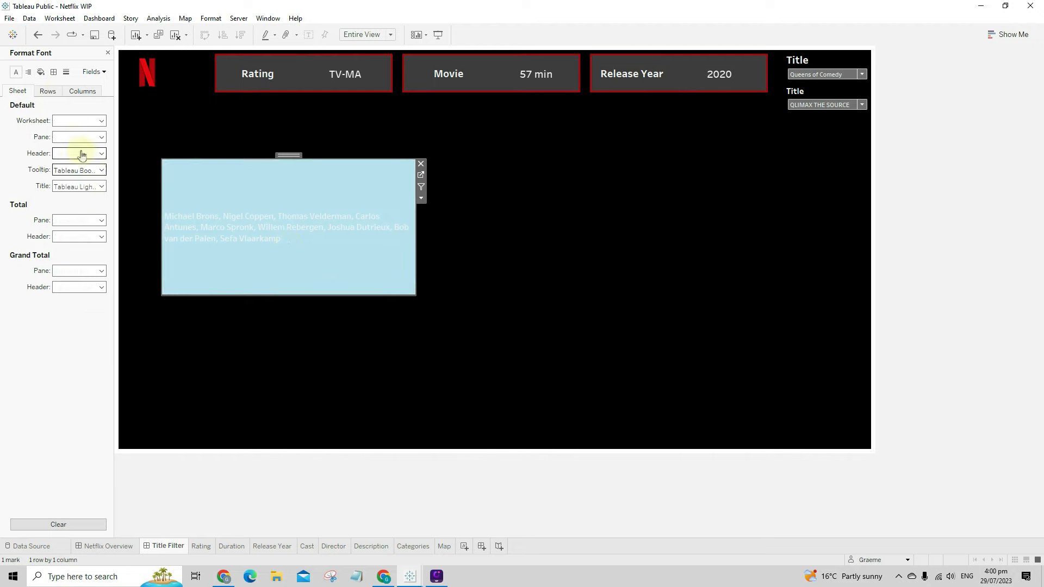
click(28, 71)
click(74, 121)
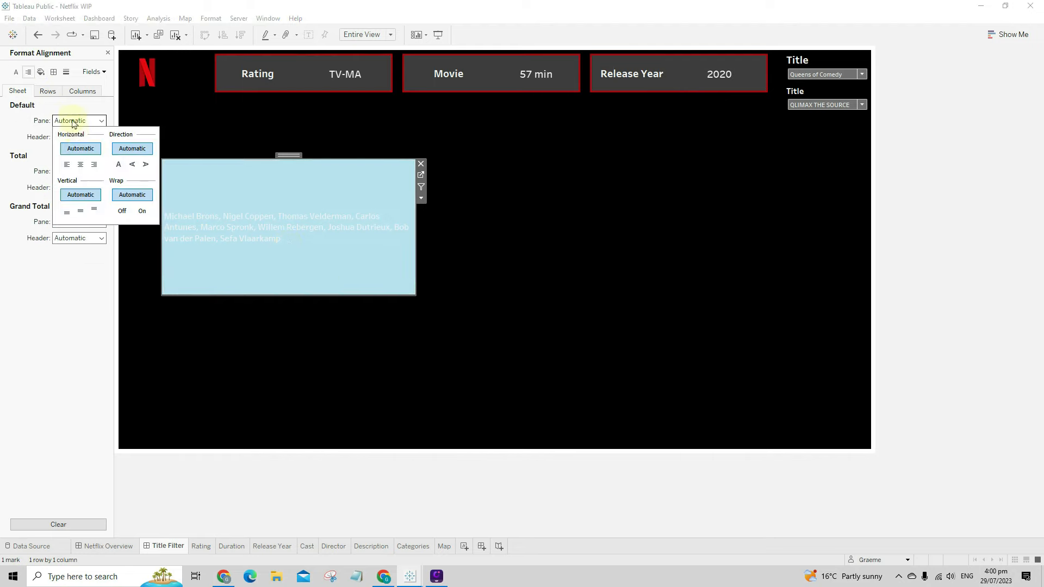
click(80, 165)
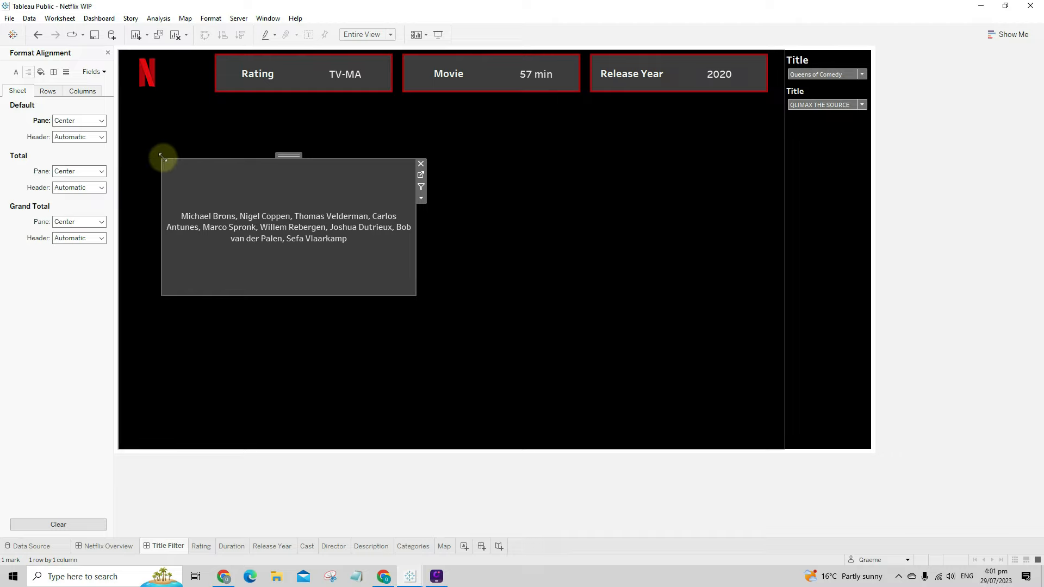
- Shrink the Cast panel to 438 × 185 and move it to the right side
drag(163, 159, 179, 191)
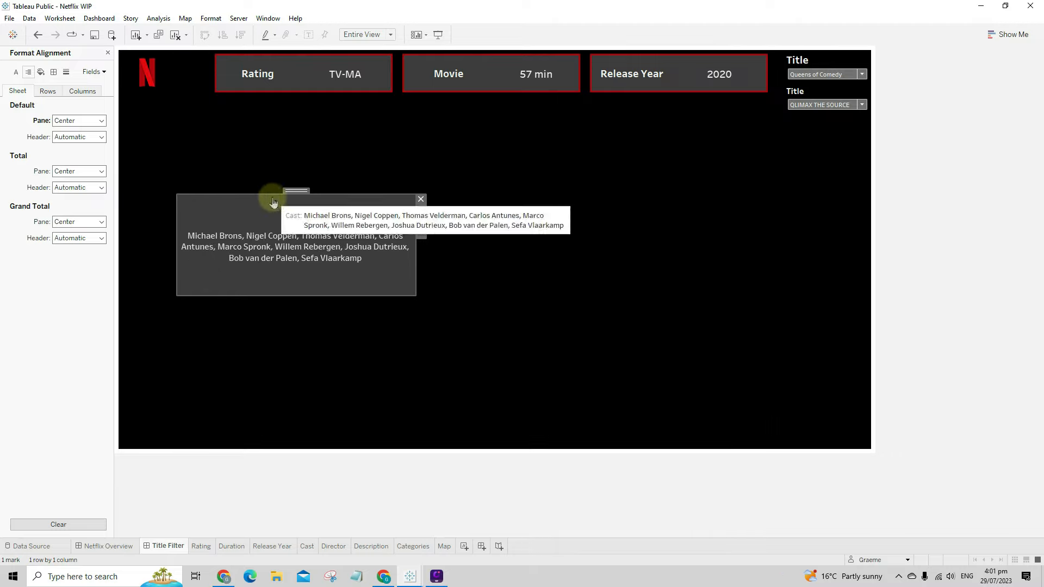
drag(296, 187, 687, 217)
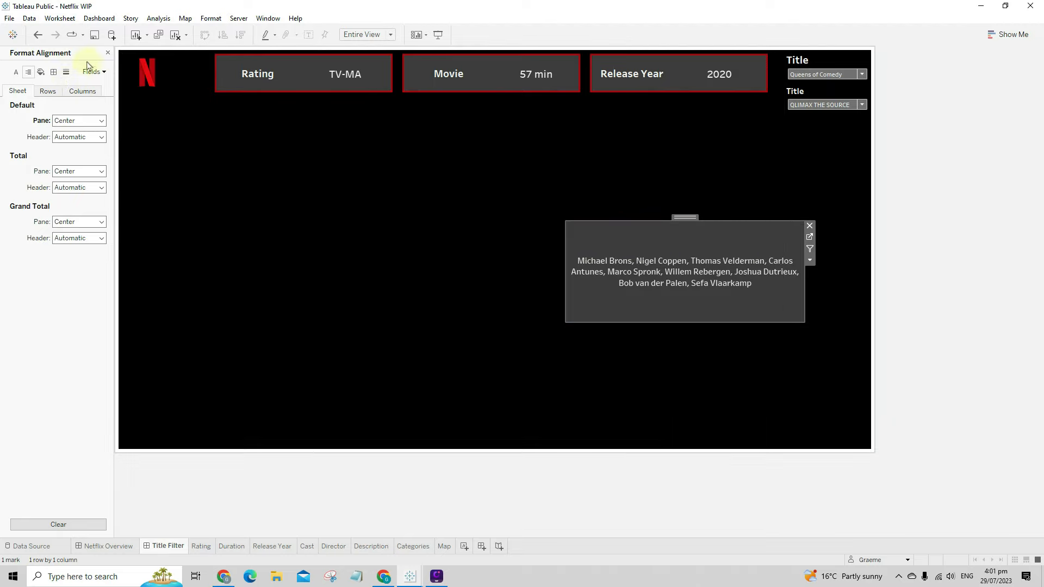
click(108, 53)
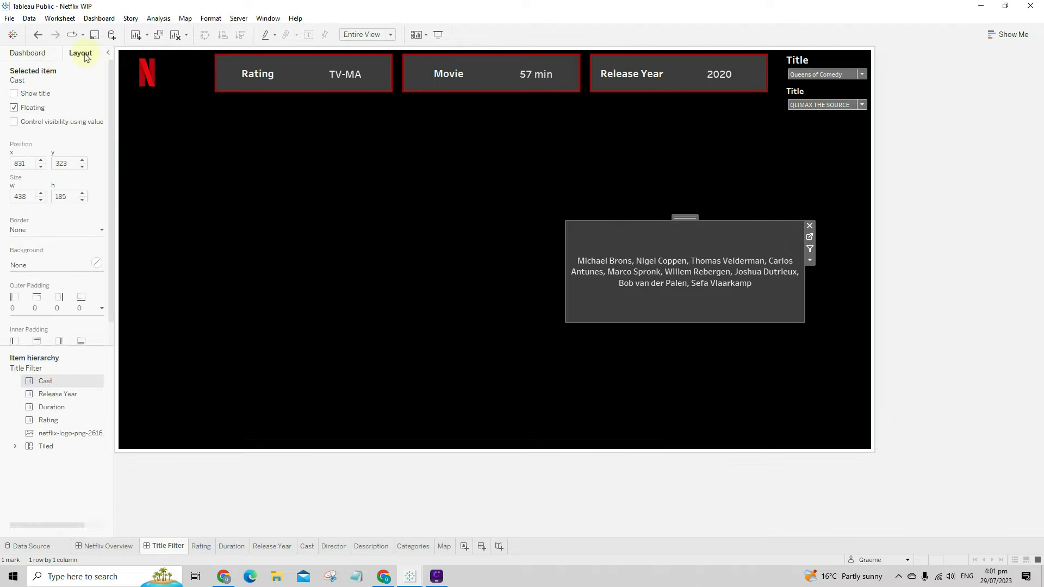
- Give the Cast panel a solid red-line border
click(46, 231)
click(50, 264)
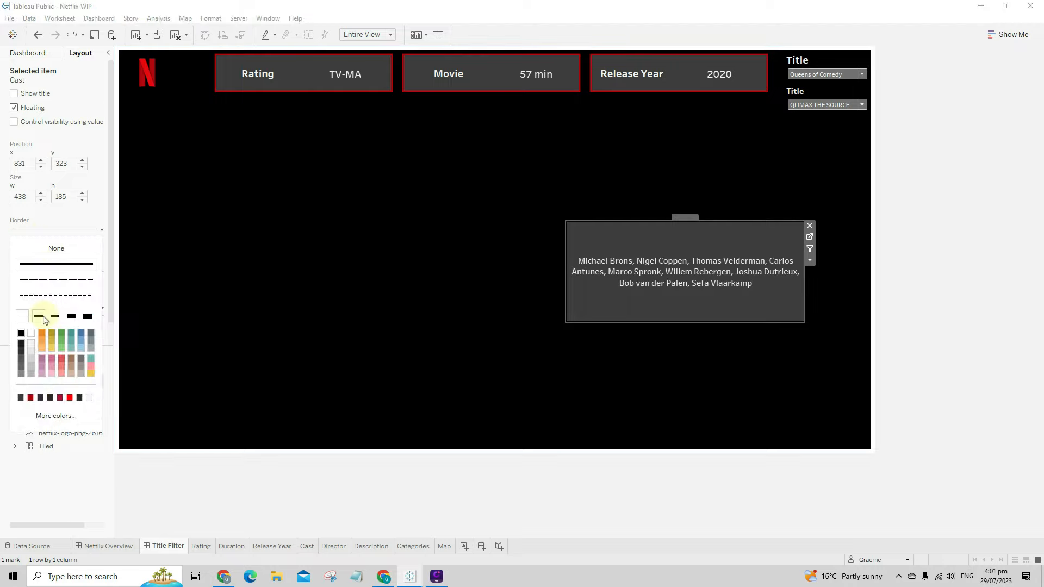
click(109, 257)
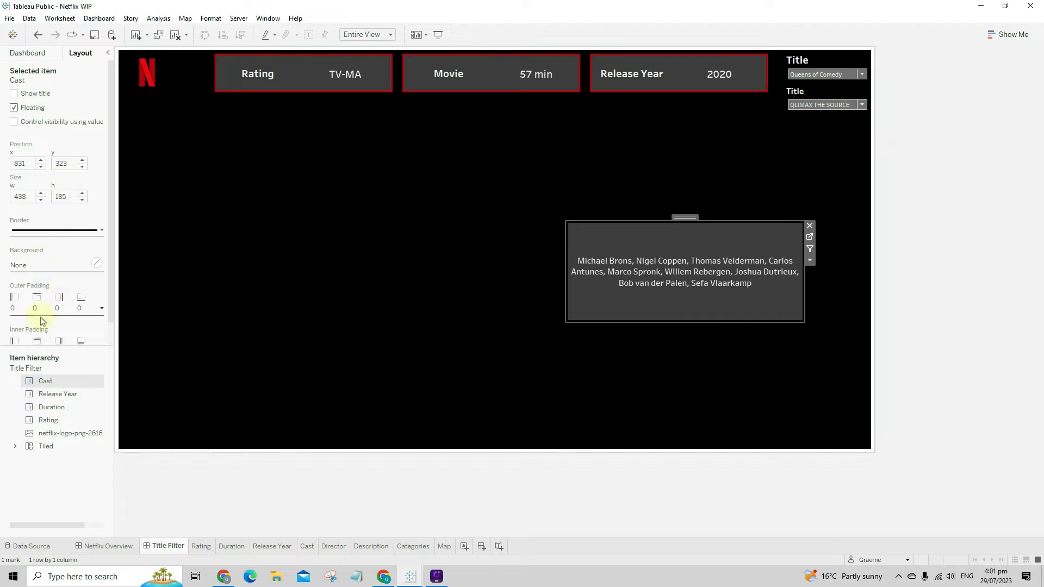
click(47, 230)
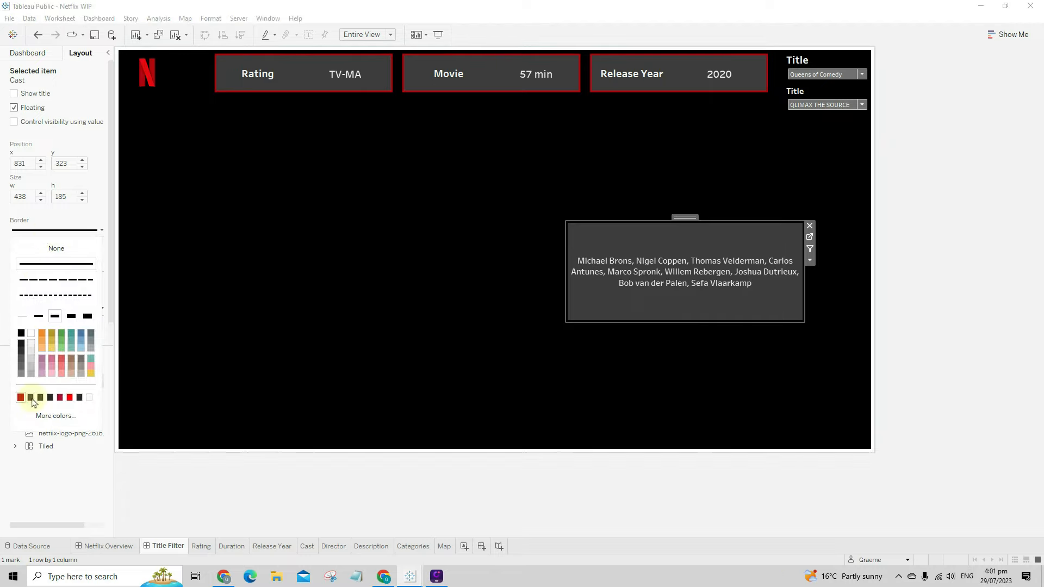
click(21, 397)
click(337, 387)
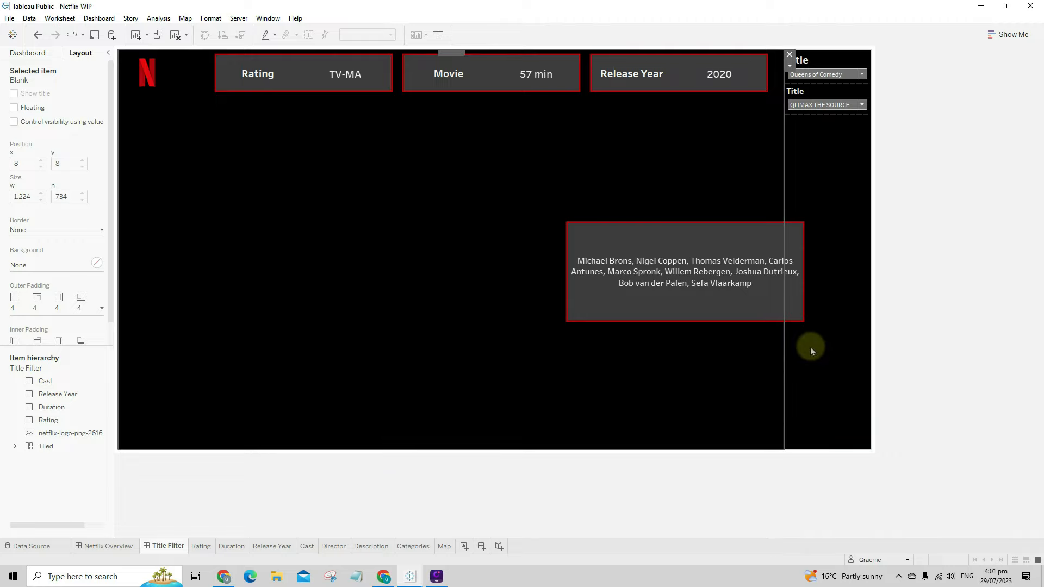
mouse_move(627, 319)
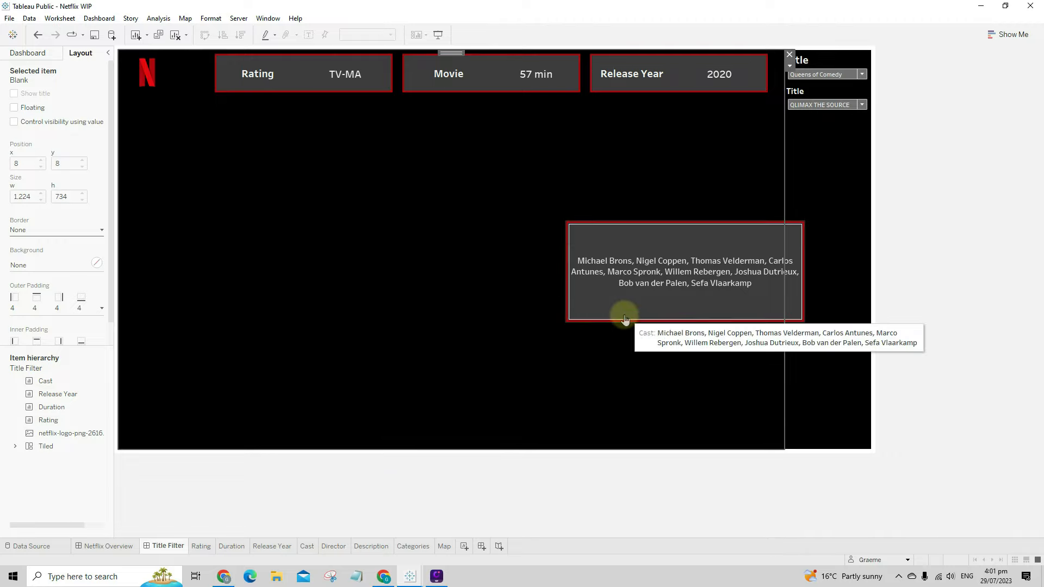
click(28, 53)
drag(46, 190, 50, 218)
- Add the Director sheet as a floating panel mid-canvas with its title hidden
drag(51, 222, 374, 132)
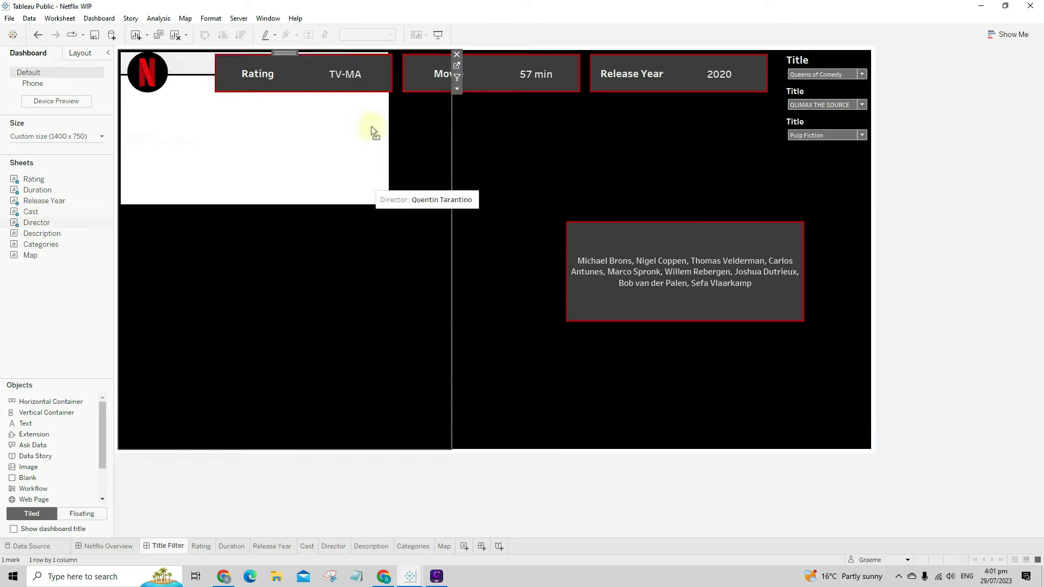
click(457, 89)
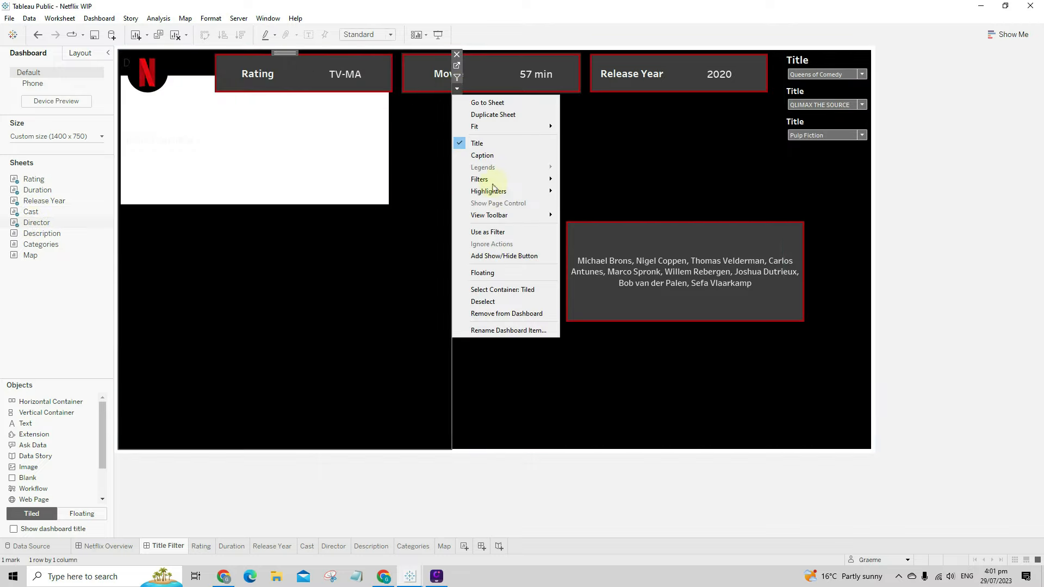
click(495, 272)
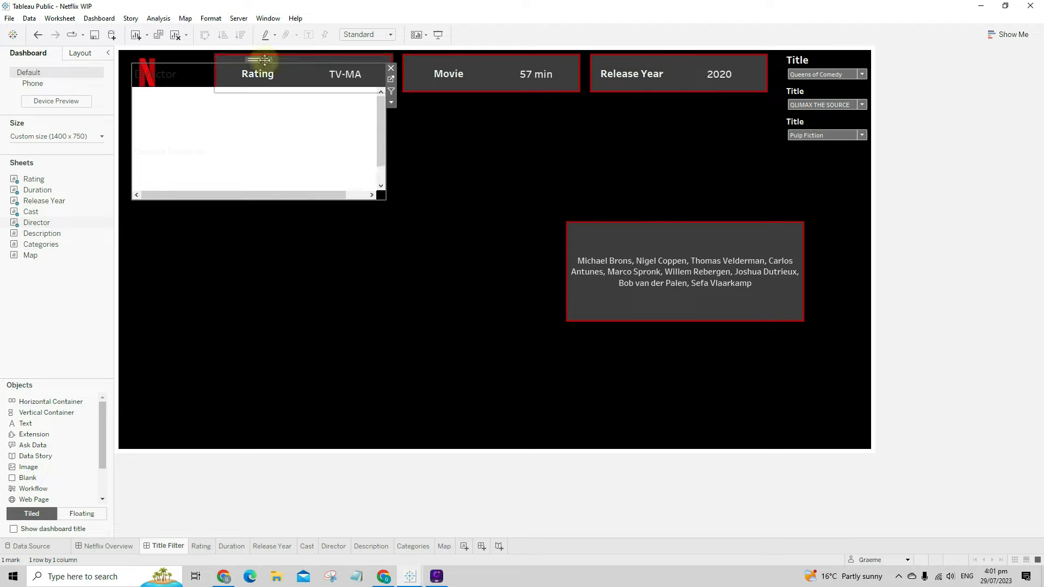
drag(258, 59, 349, 185)
right_click(247, 203)
click(274, 235)
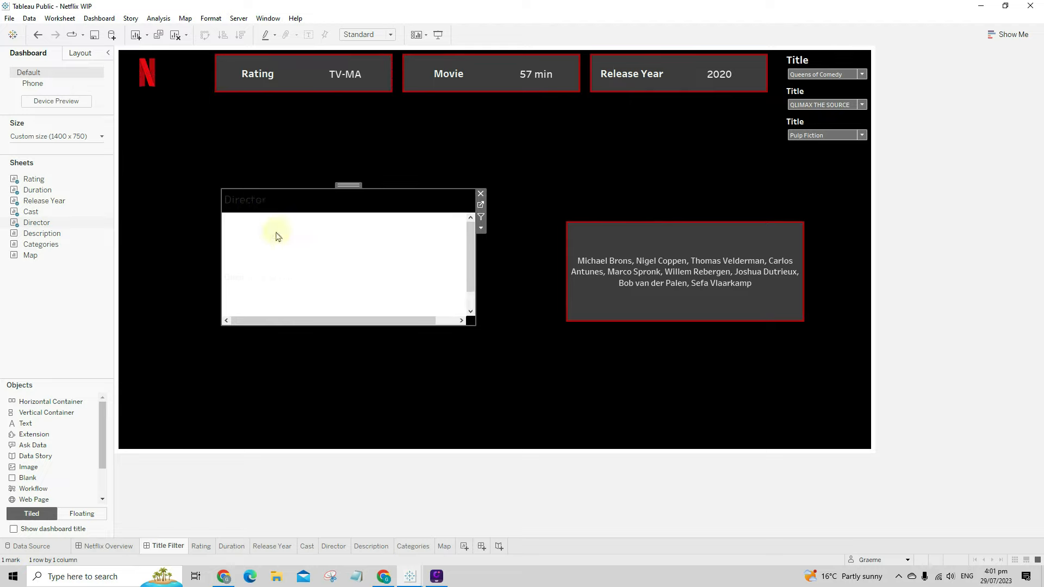
- Shade the Director worksheet background dark grey #3d3d3d
click(293, 238)
right_click(291, 237)
click(318, 284)
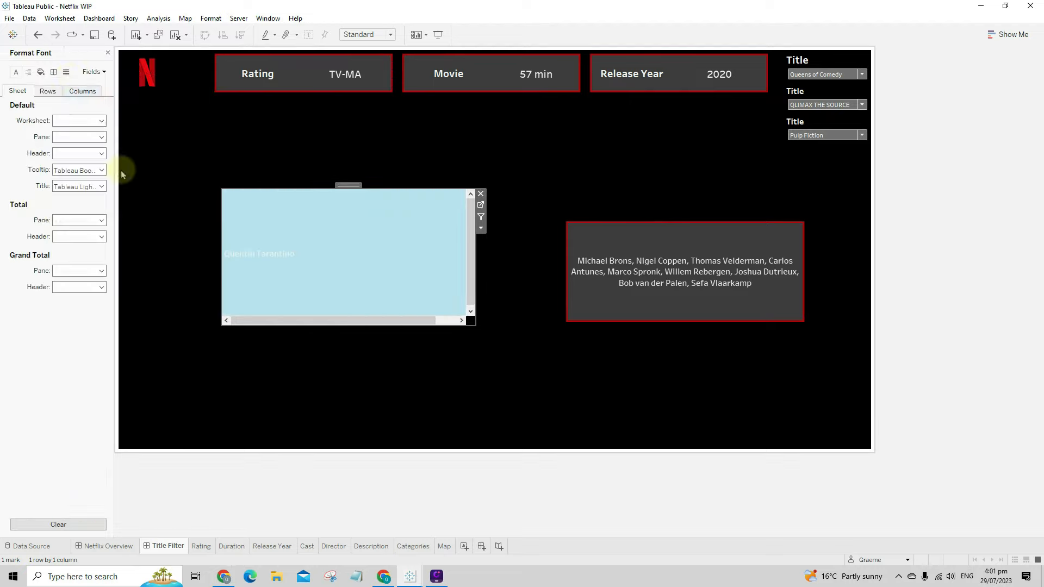
click(41, 72)
click(71, 121)
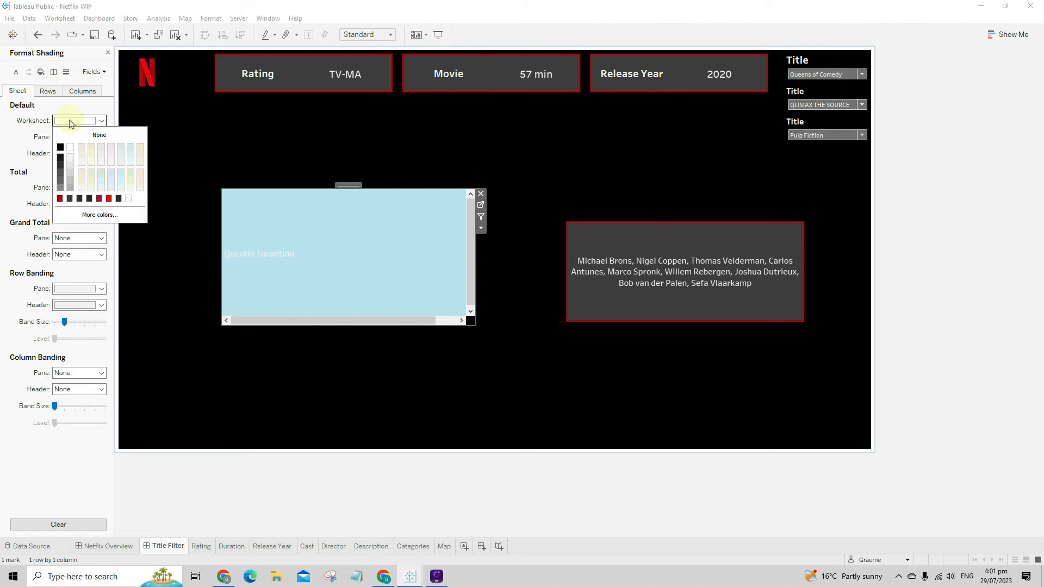
click(100, 215)
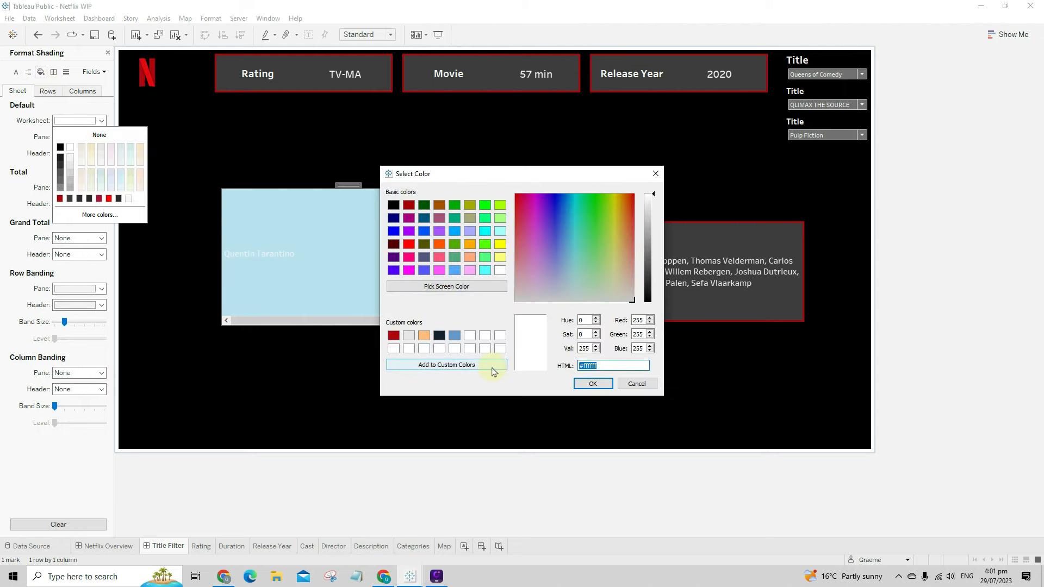
text(#3d3d3d)
click(575, 382)
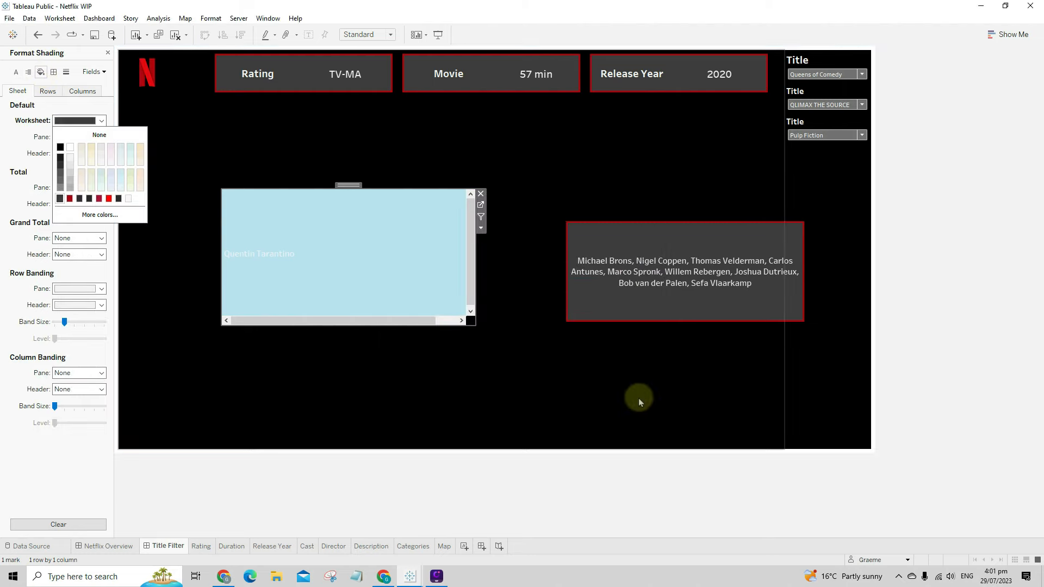
- Fit the Director sheet to Entire View
click(480, 227)
mouse_move(525, 266)
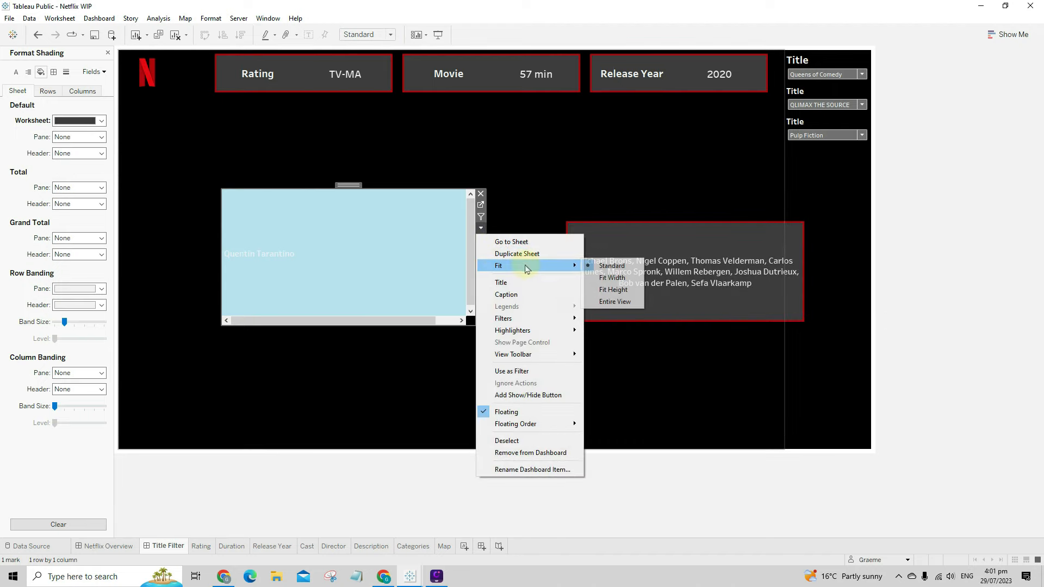
click(619, 300)
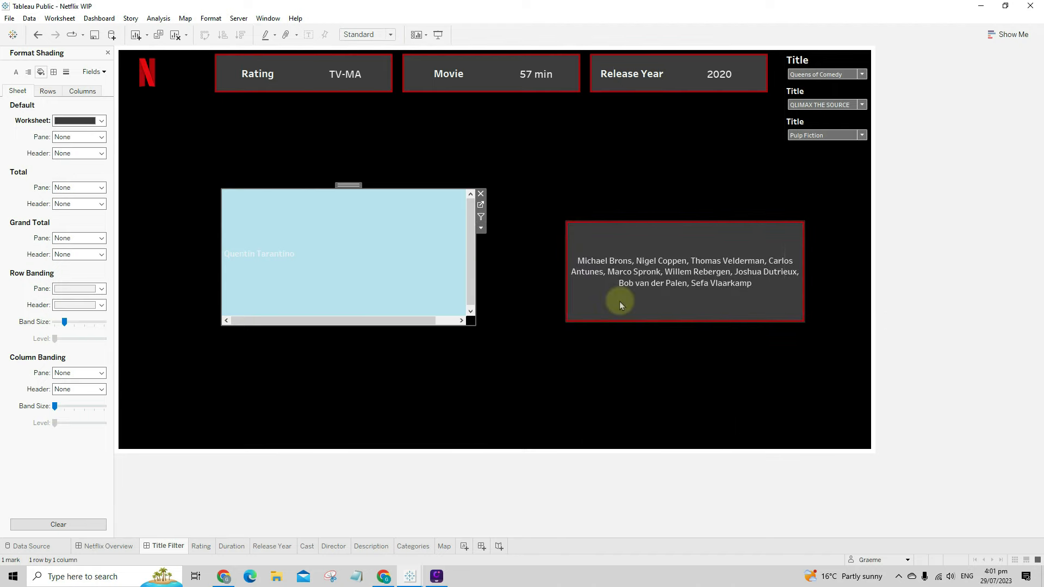
- Centre Quentin Tarantino horizontally in the Director pane
right_click(288, 269)
click(326, 312)
click(28, 72)
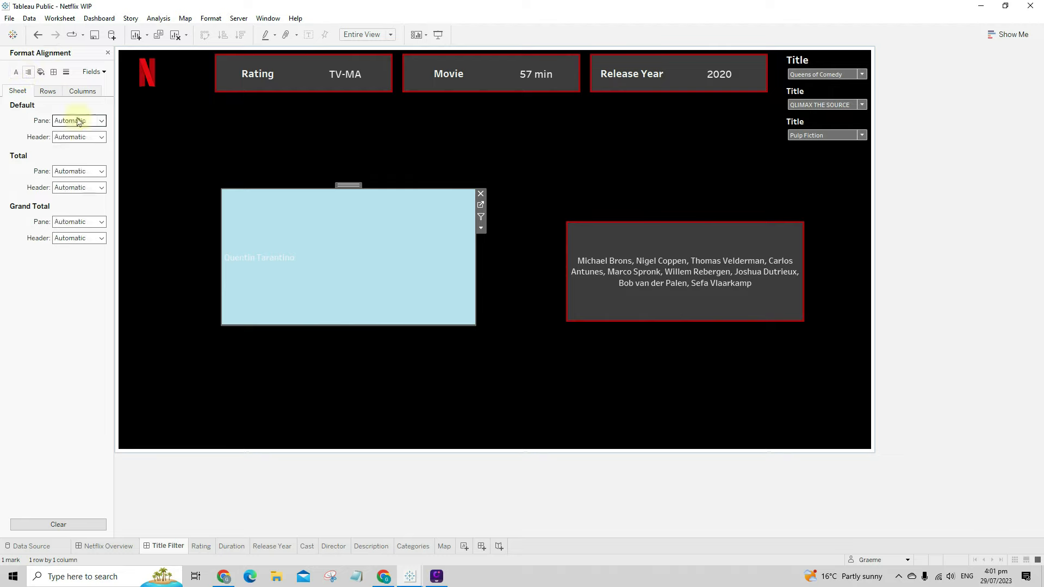
click(79, 120)
click(81, 163)
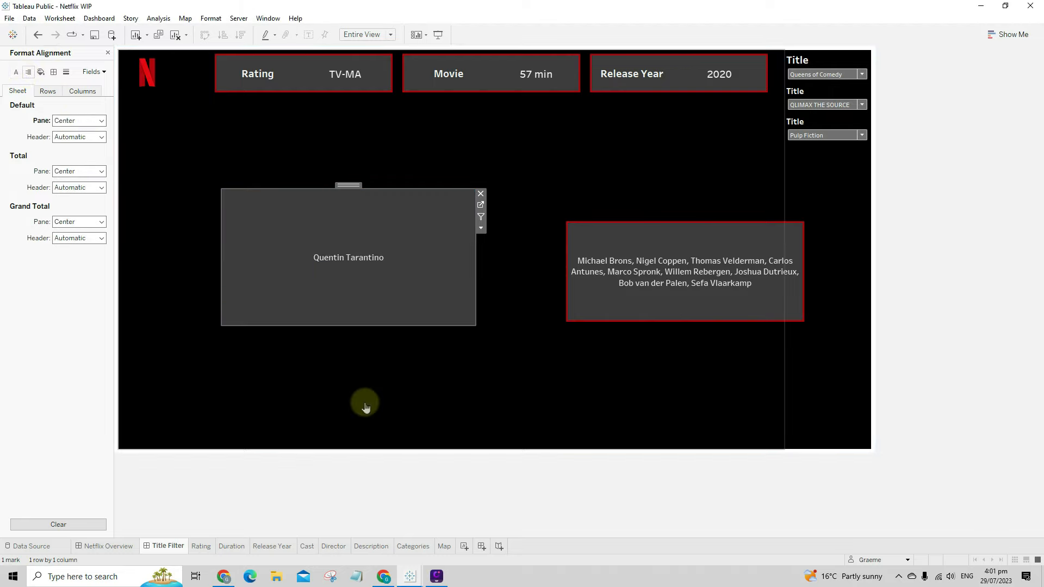
- Shrink the Director panel, drop the extra Title filters, and place it above Cast
drag(224, 191, 261, 245)
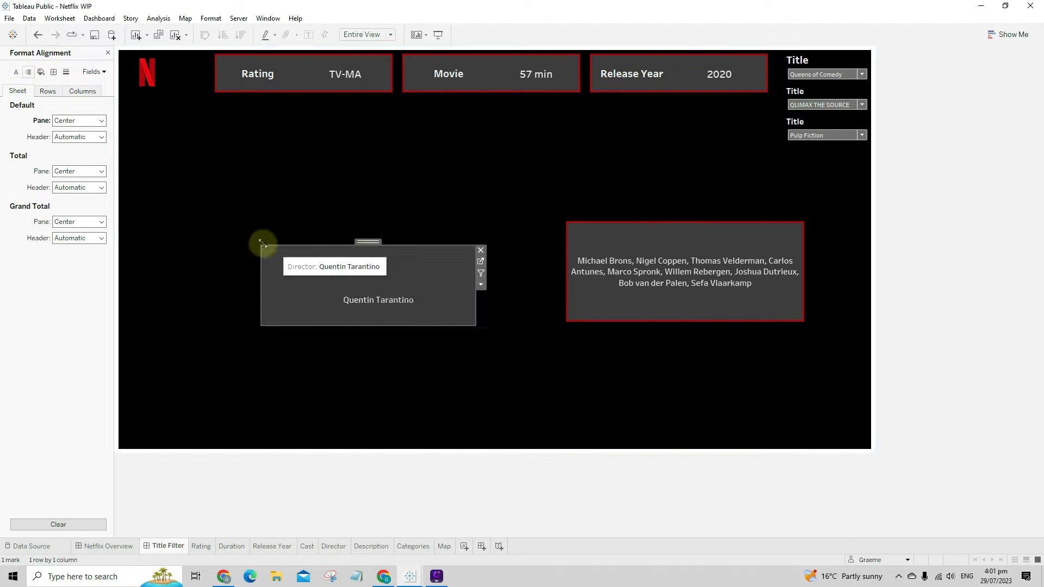
click(107, 53)
click(827, 123)
click(876, 122)
click(826, 92)
drag(373, 242, 672, 121)
- Resize the floating Director panel to 438 wide by 185 high
click(876, 91)
click(702, 135)
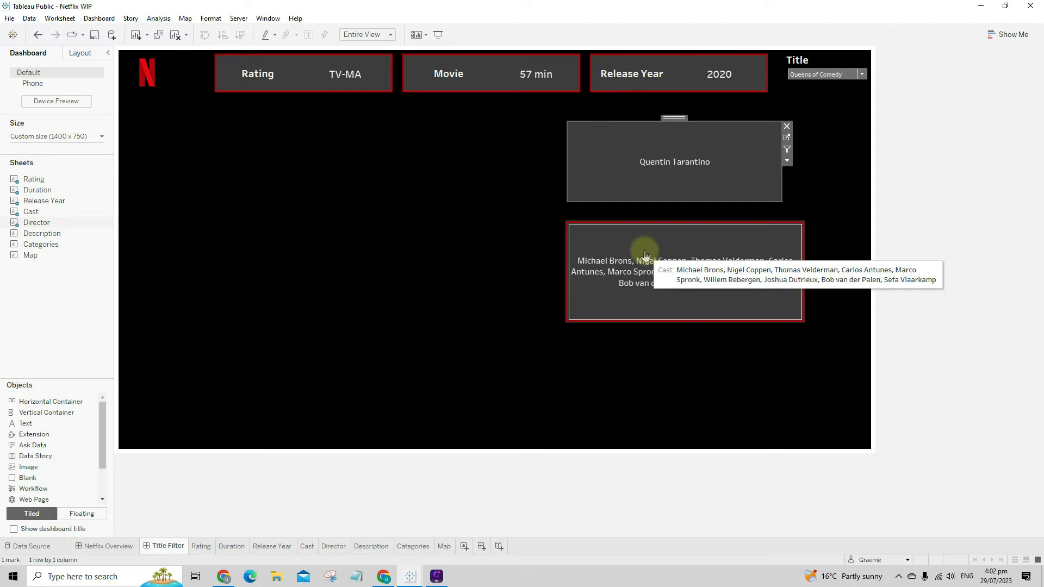
click(650, 183)
click(642, 179)
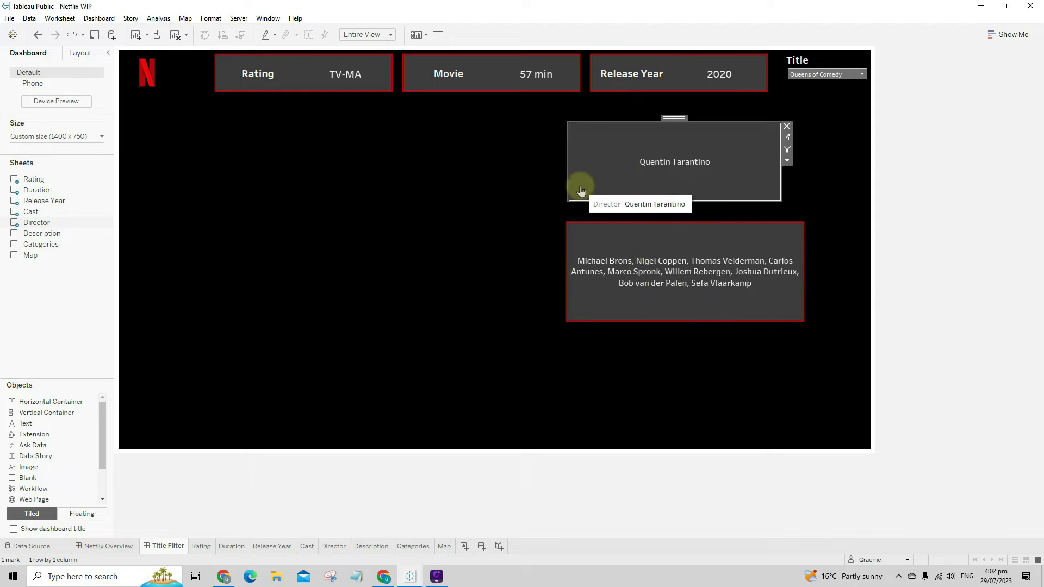
click(652, 301)
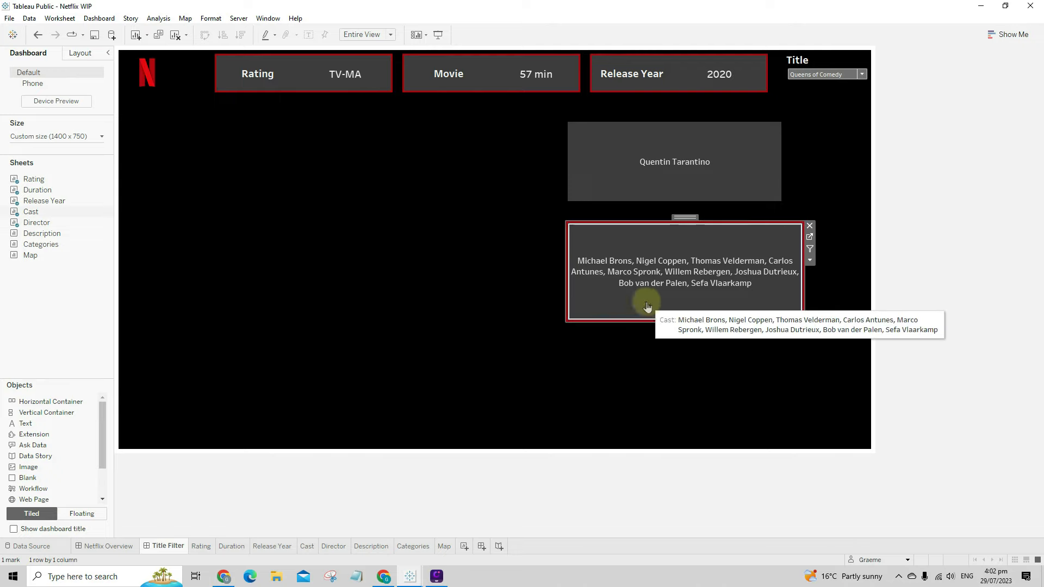
click(81, 53)
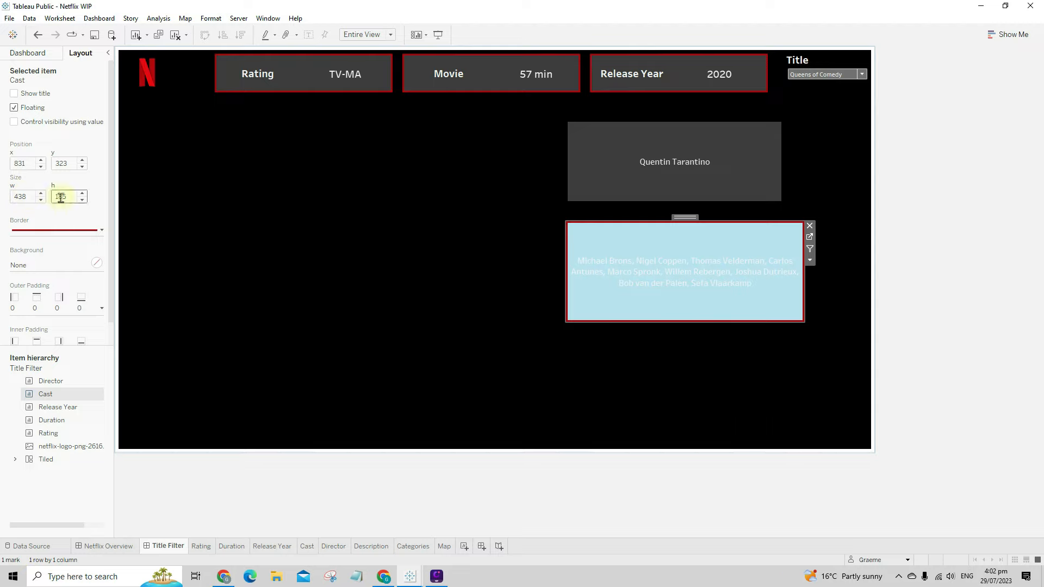
click(613, 181)
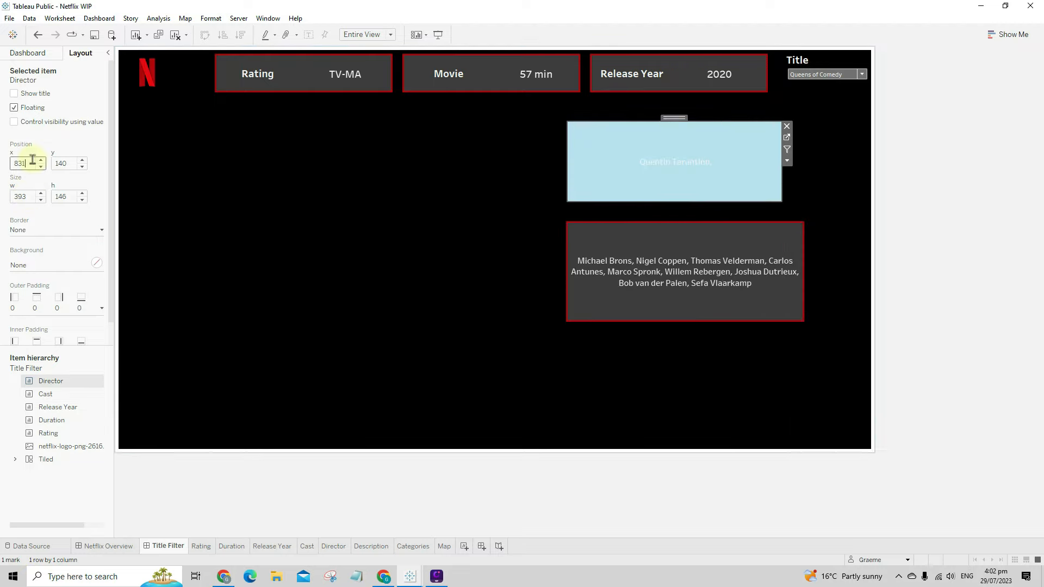
drag(27, 196, 2, 197)
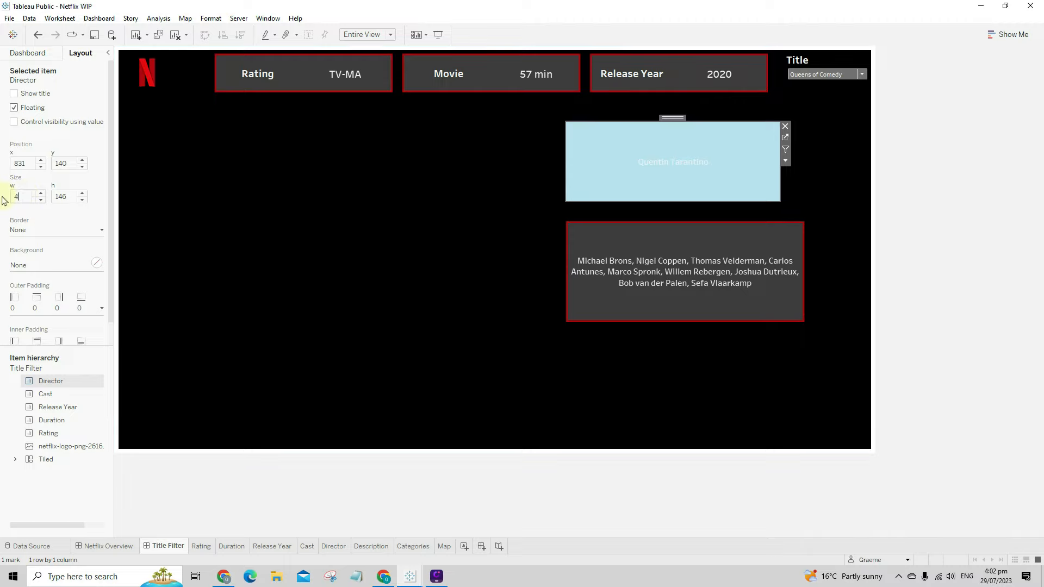
click(71, 197)
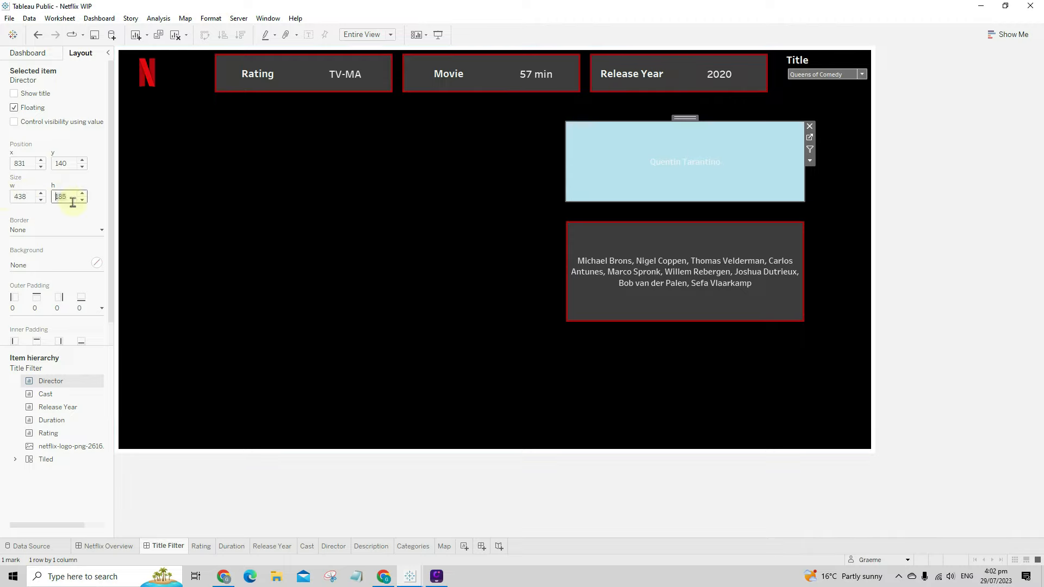
text(185)
key(Return)
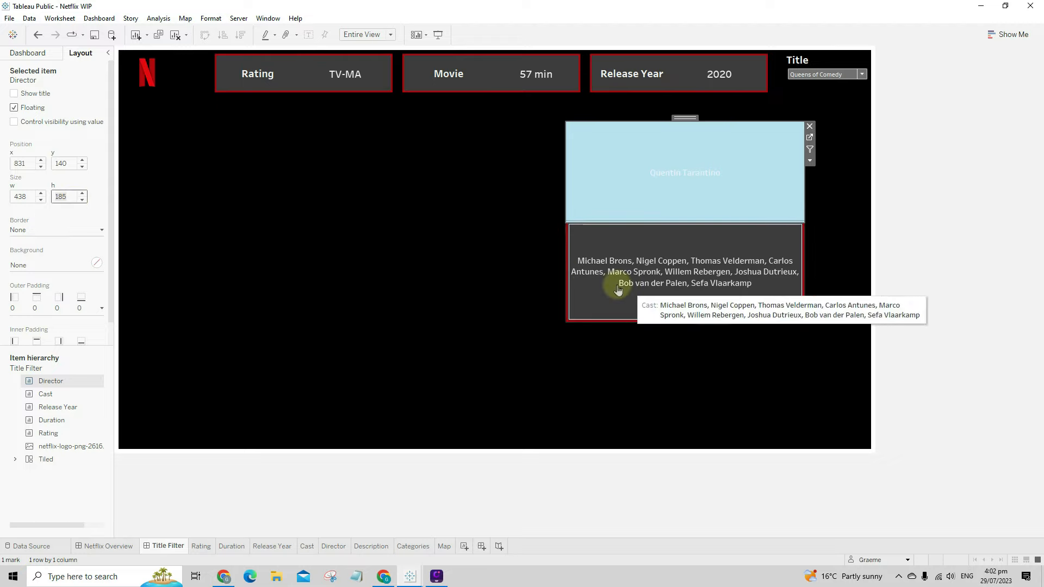
- Nudge the Director panel slightly upward to y 122, above the Cast panel
click(656, 366)
click(650, 198)
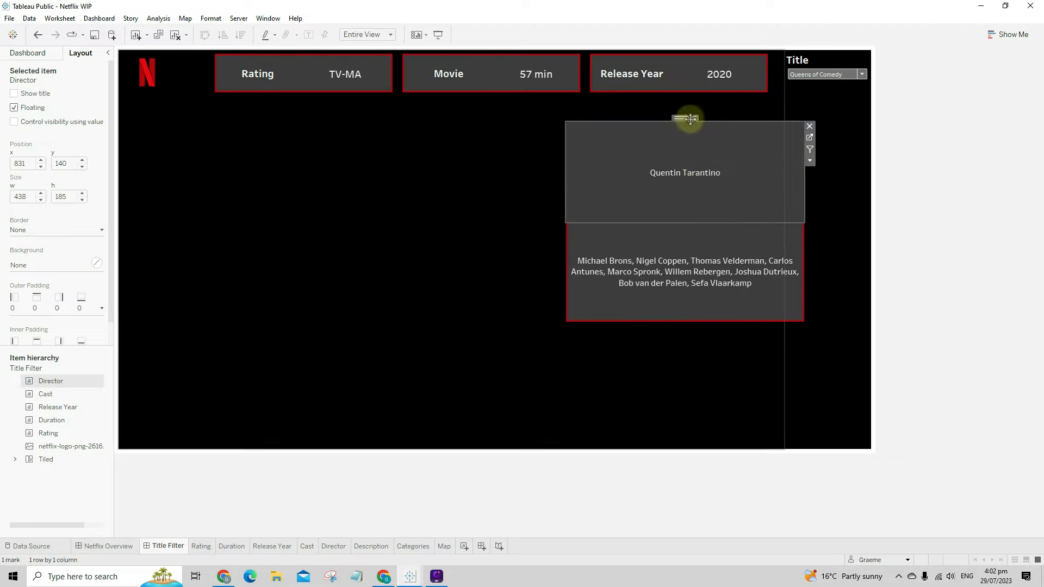
drag(690, 118, 689, 108)
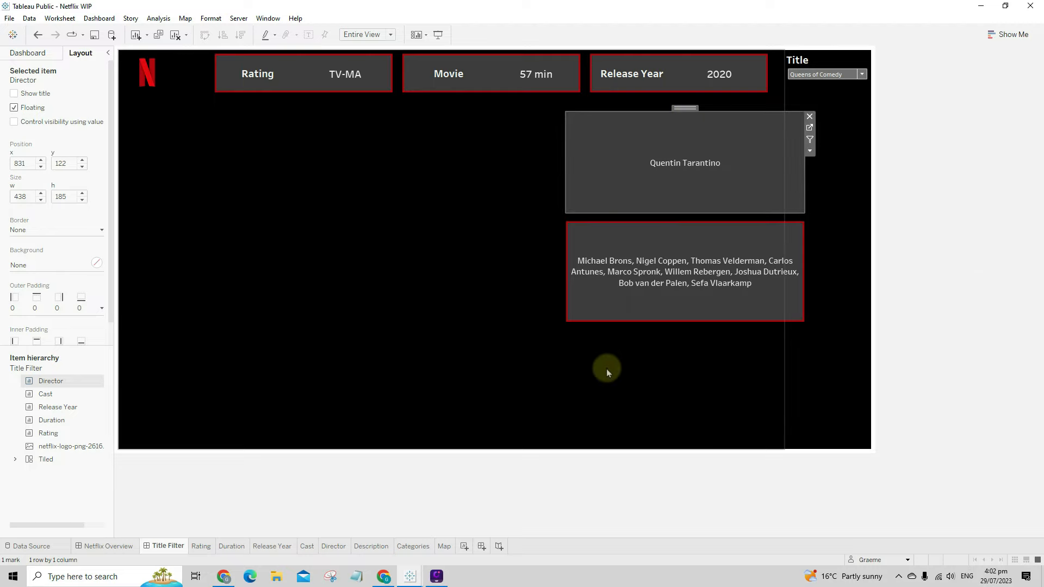
- Give the Director panel a solid dark-red border
click(689, 163)
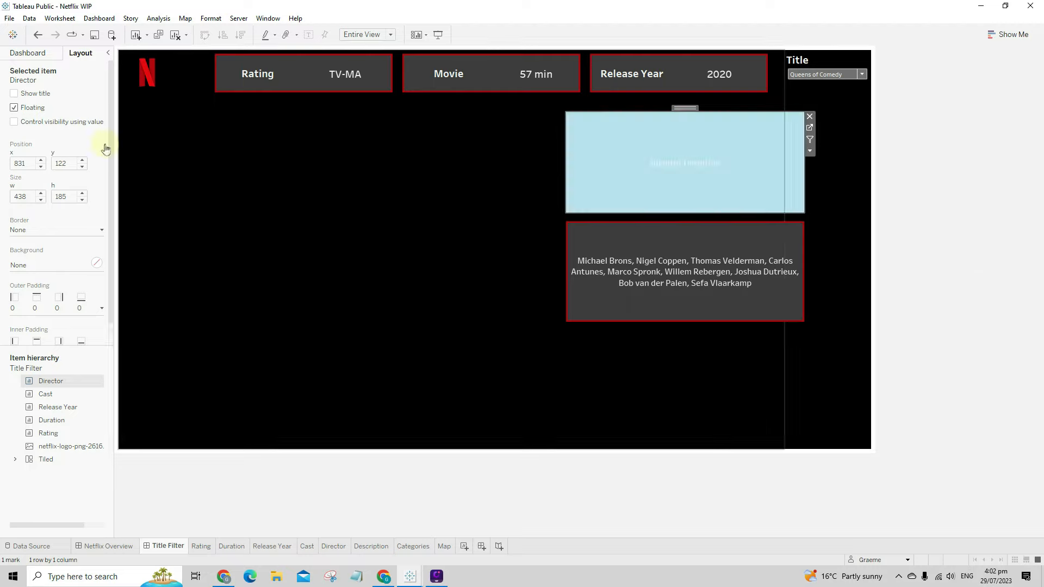
click(37, 233)
click(56, 264)
click(31, 397)
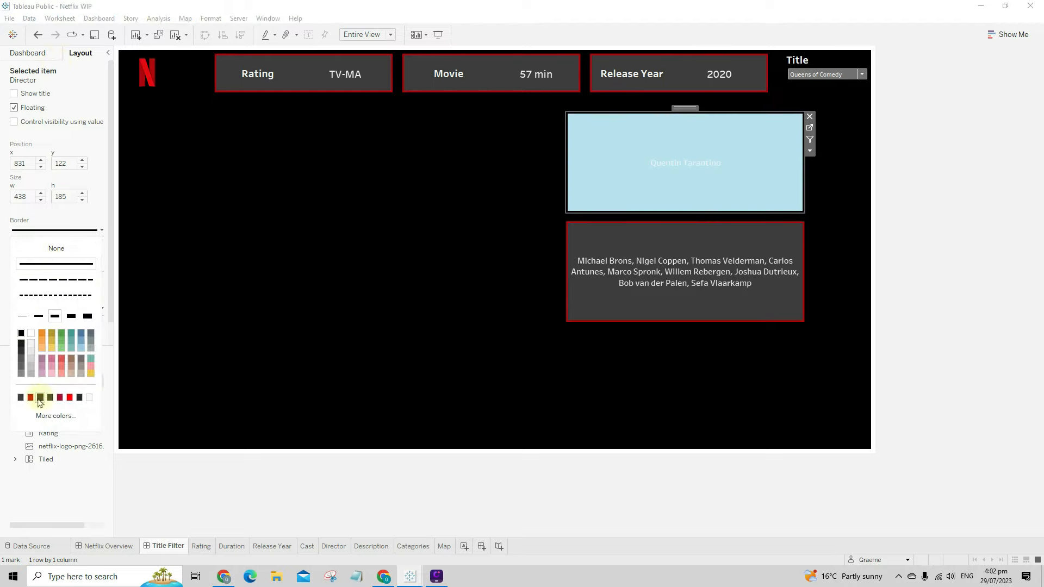
click(412, 390)
click(414, 405)
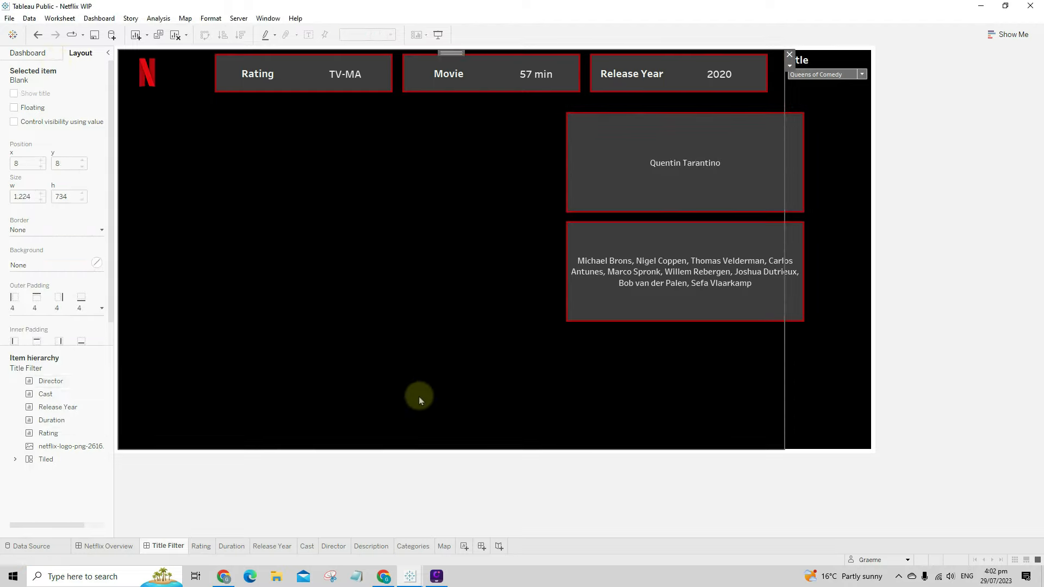
click(28, 52)
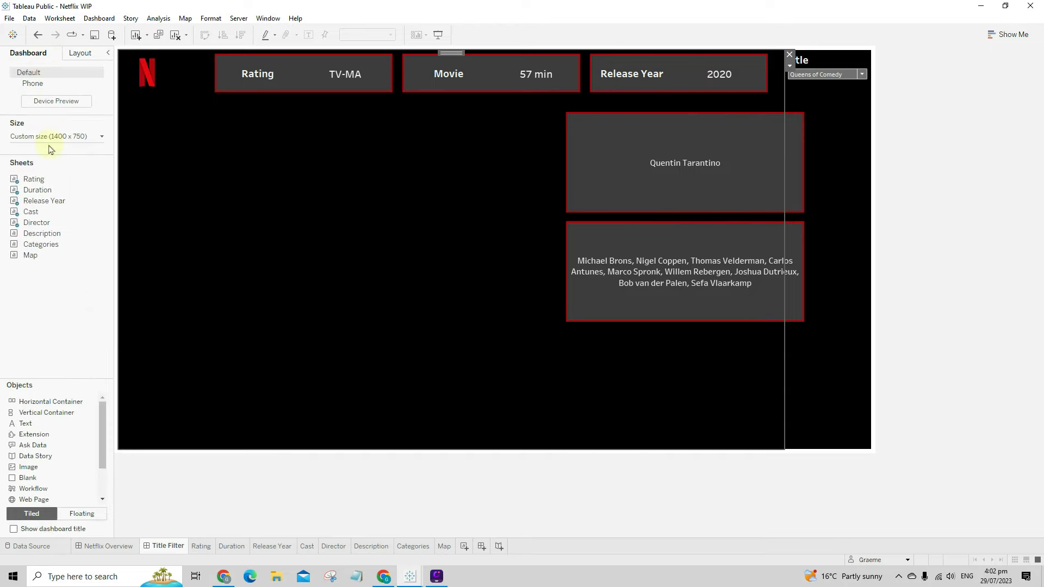
- Add the Categories sheet to the dashboard as a floating panel fitted to Entire View
drag(40, 244, 321, 333)
click(782, 294)
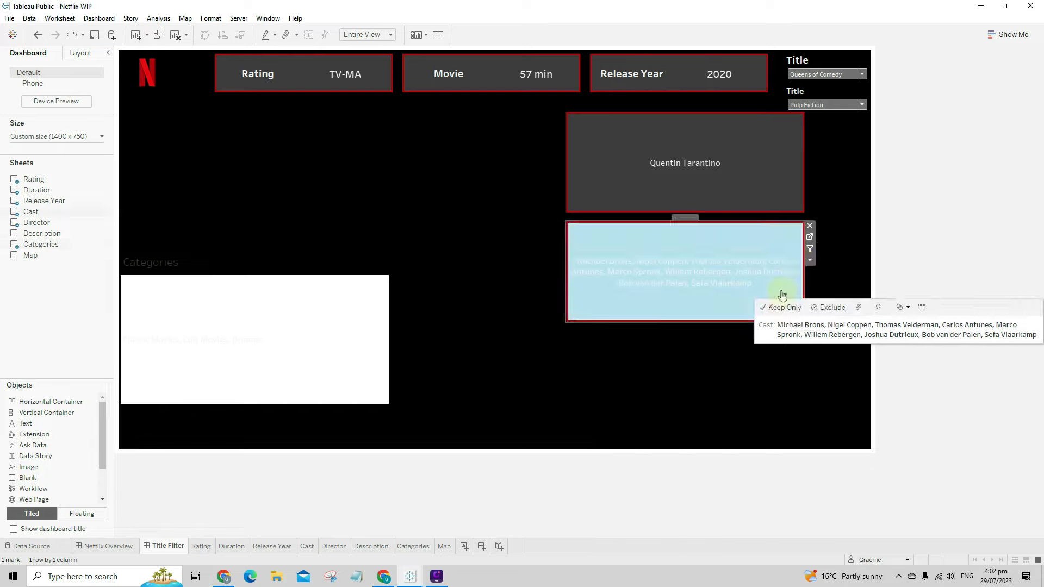
click(440, 357)
click(790, 289)
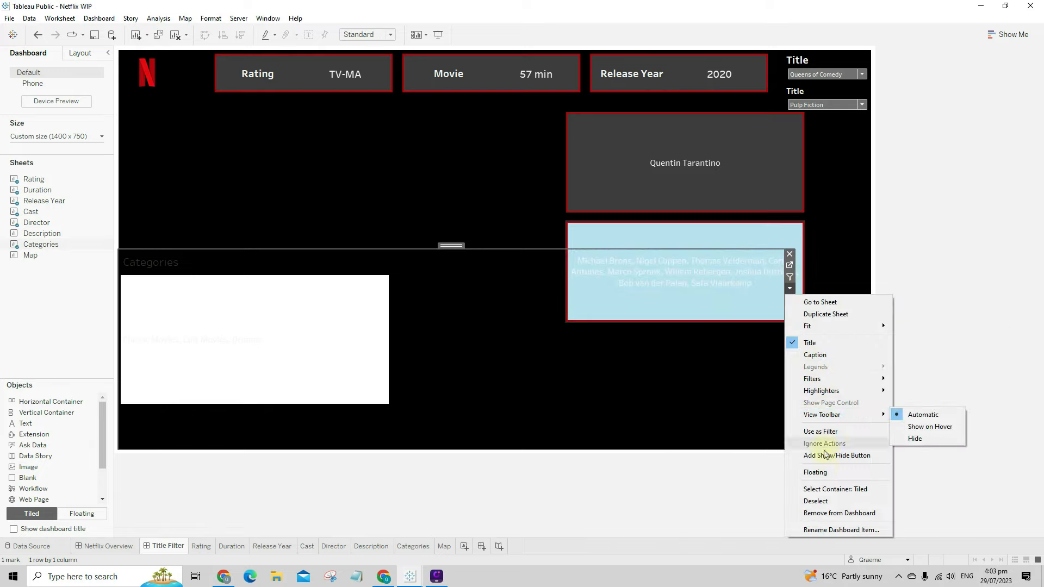
click(815, 472)
click(392, 275)
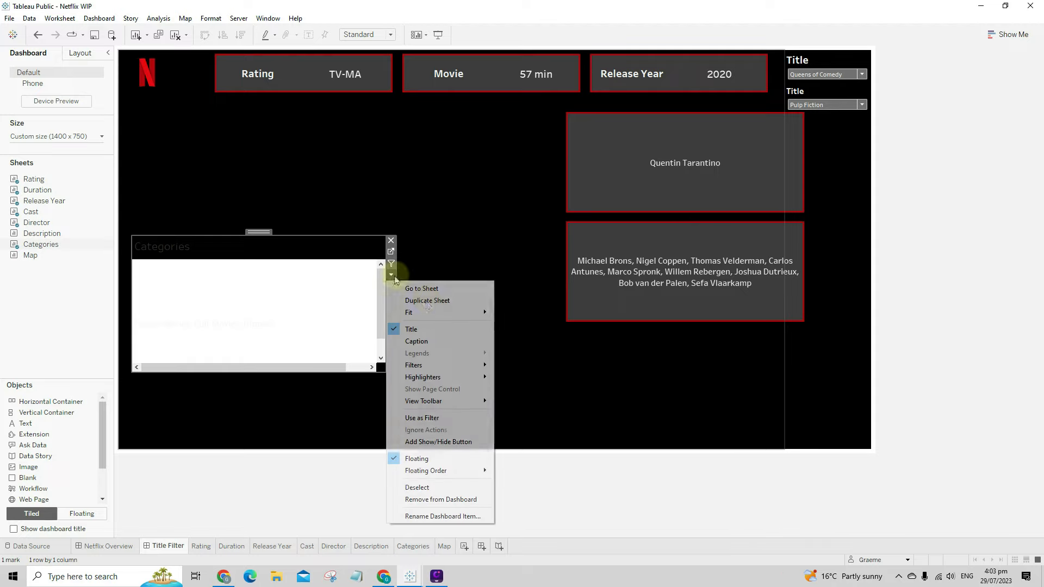
mouse_move(427, 312)
click(514, 346)
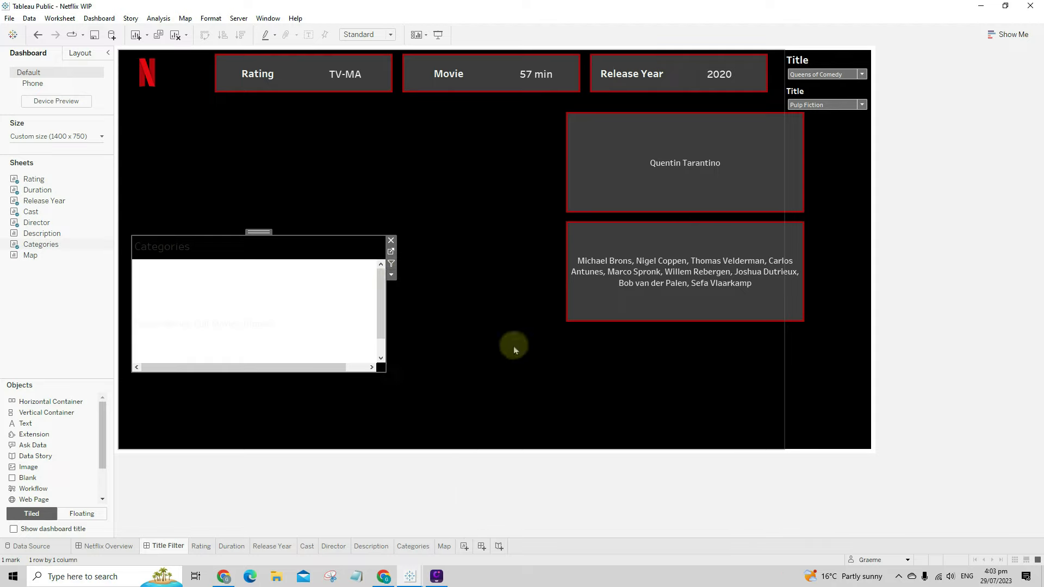
- Hide the Categories title and centre the sheet's default text alignment
right_click(197, 261)
click(200, 277)
right_click(212, 291)
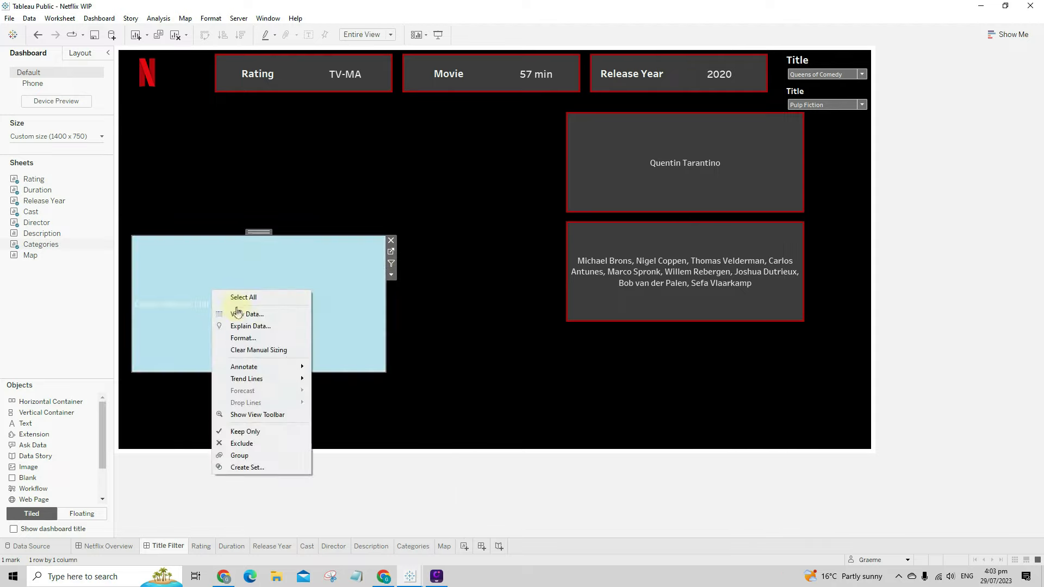
click(243, 337)
click(41, 72)
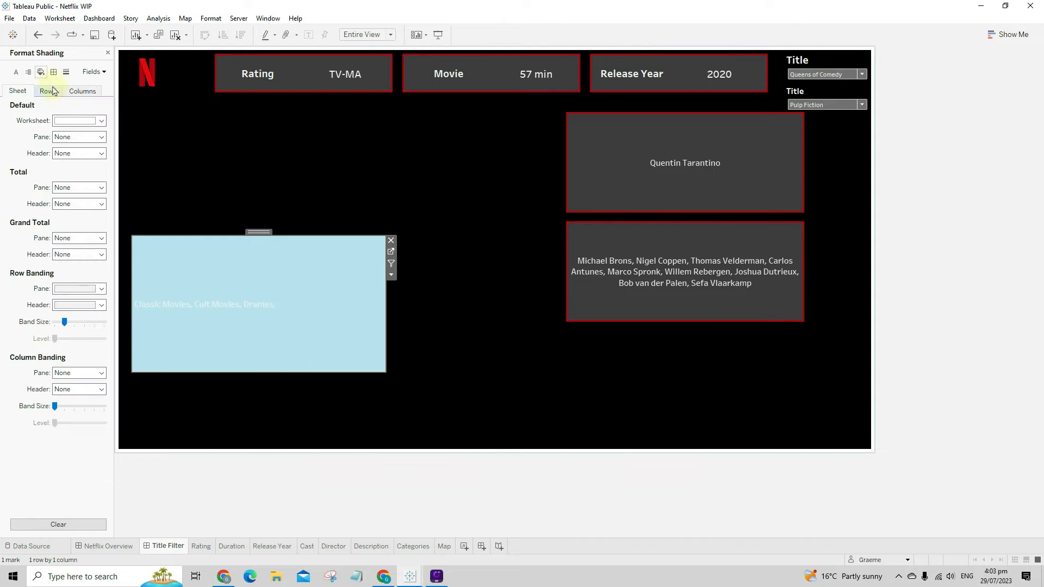
click(48, 91)
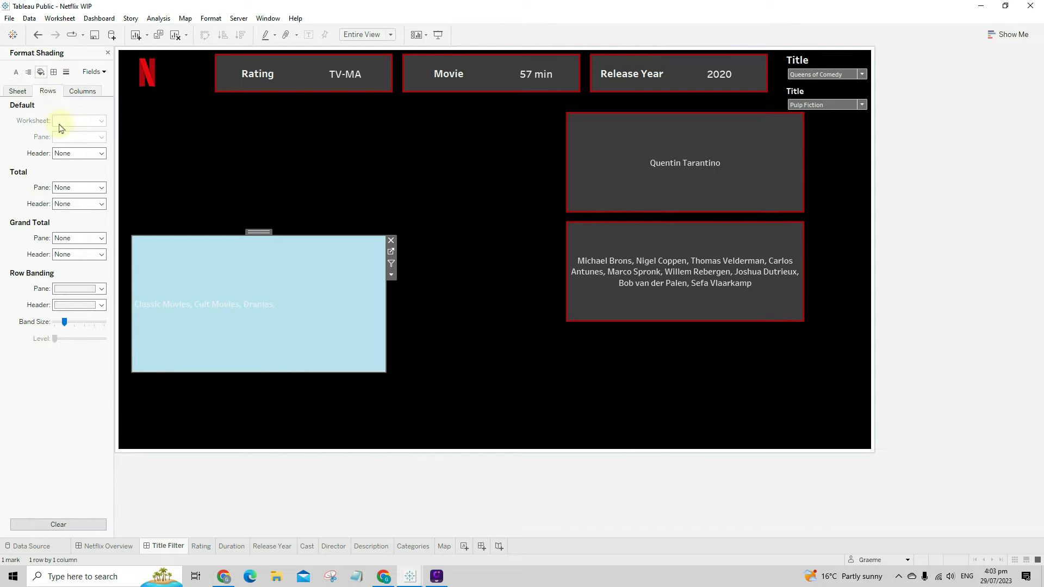
click(18, 91)
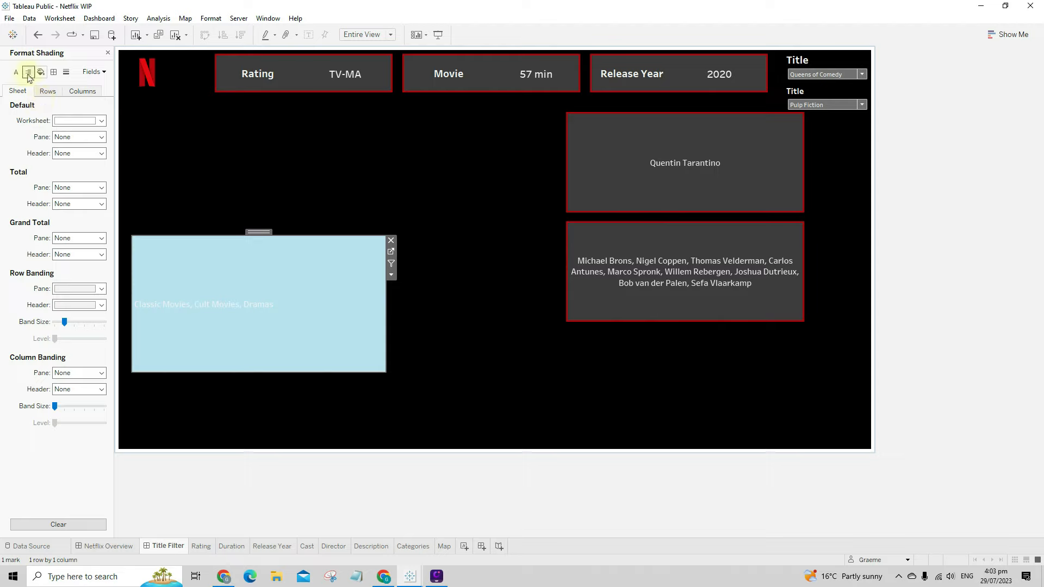
click(28, 73)
click(69, 121)
click(81, 164)
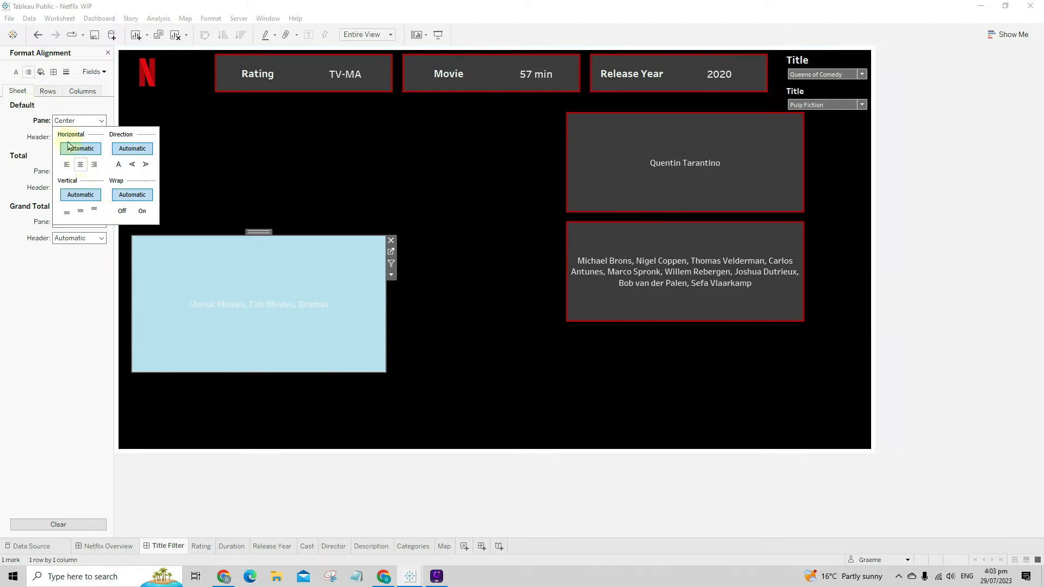
- Shade the Categories worksheet background dark grey #3d3d3d
click(41, 73)
click(82, 121)
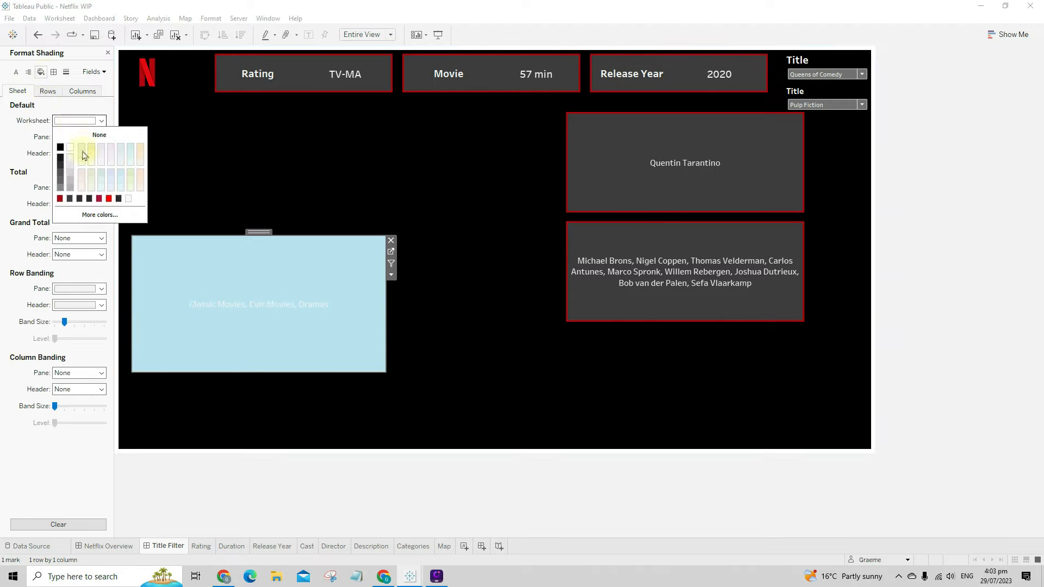
click(99, 215)
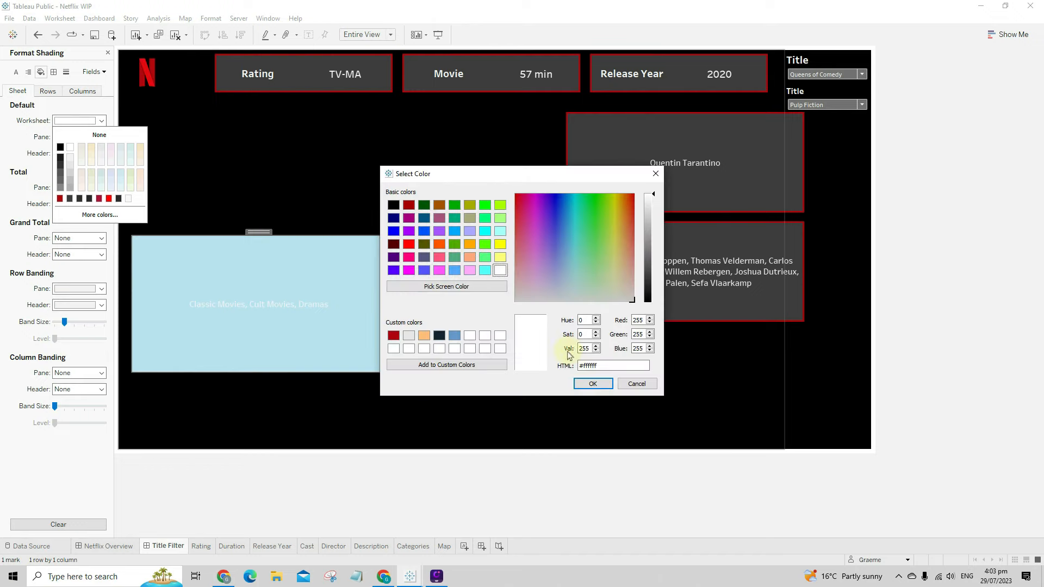
key(ctrl+v)
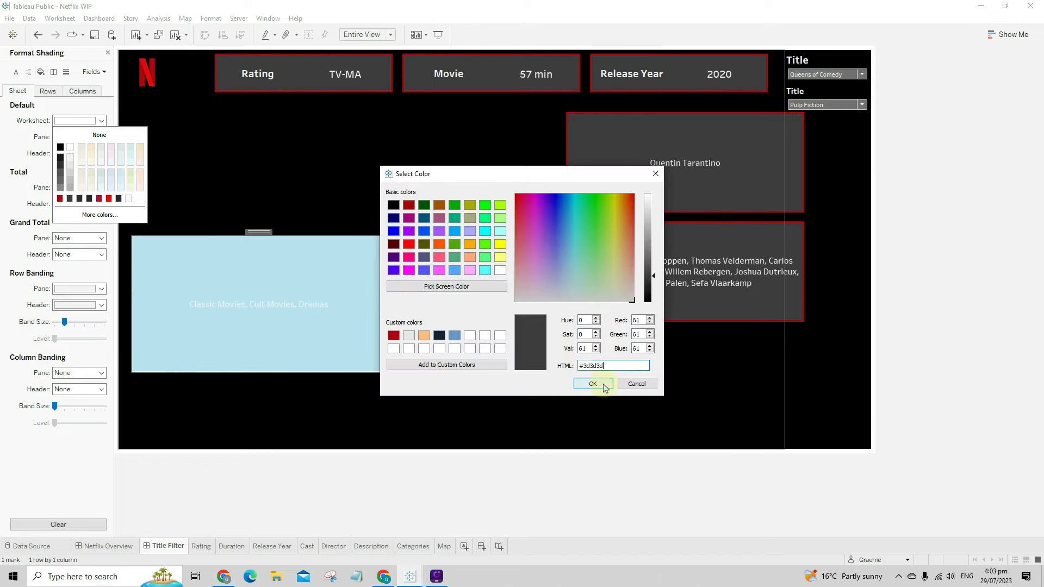
click(592, 384)
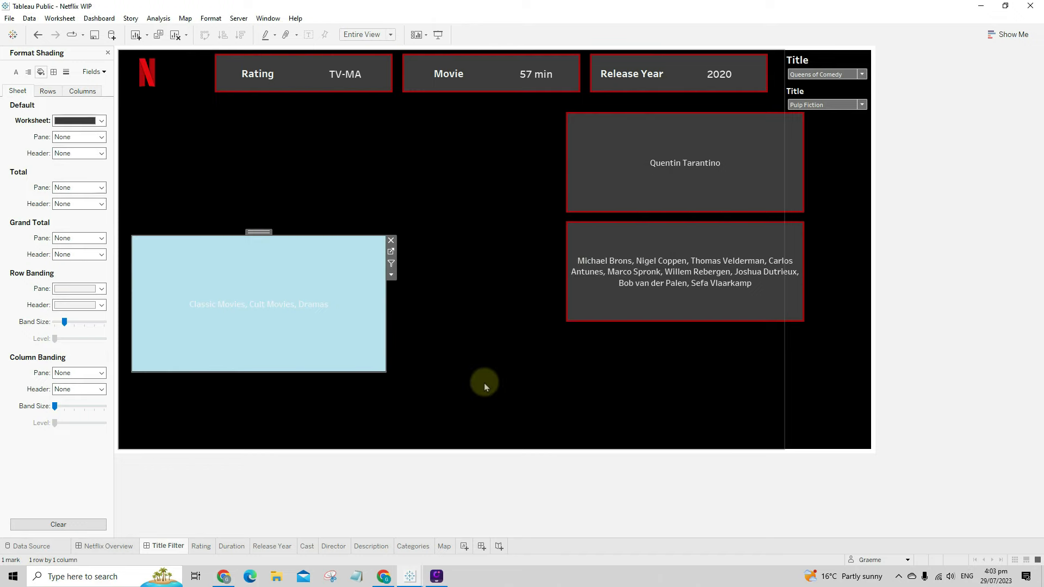
click(289, 288)
click(258, 275)
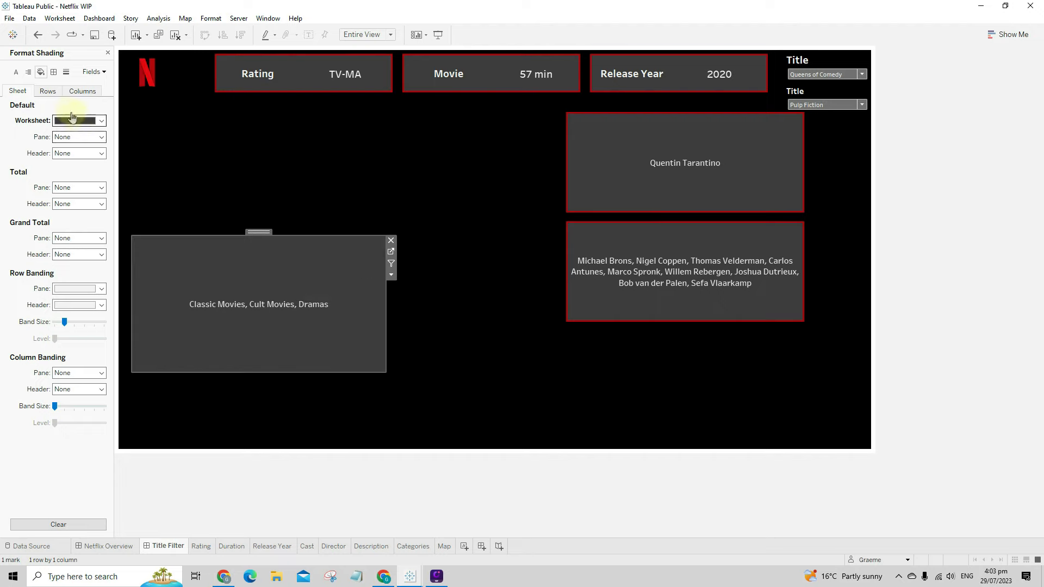
click(107, 52)
- Give the Categories panel a dark-red border
click(81, 53)
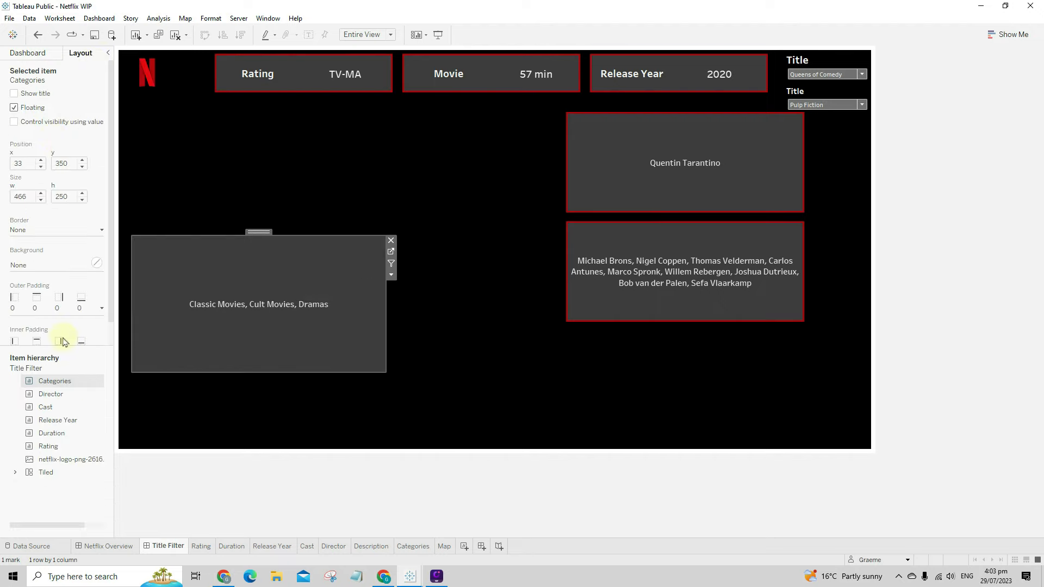
click(37, 265)
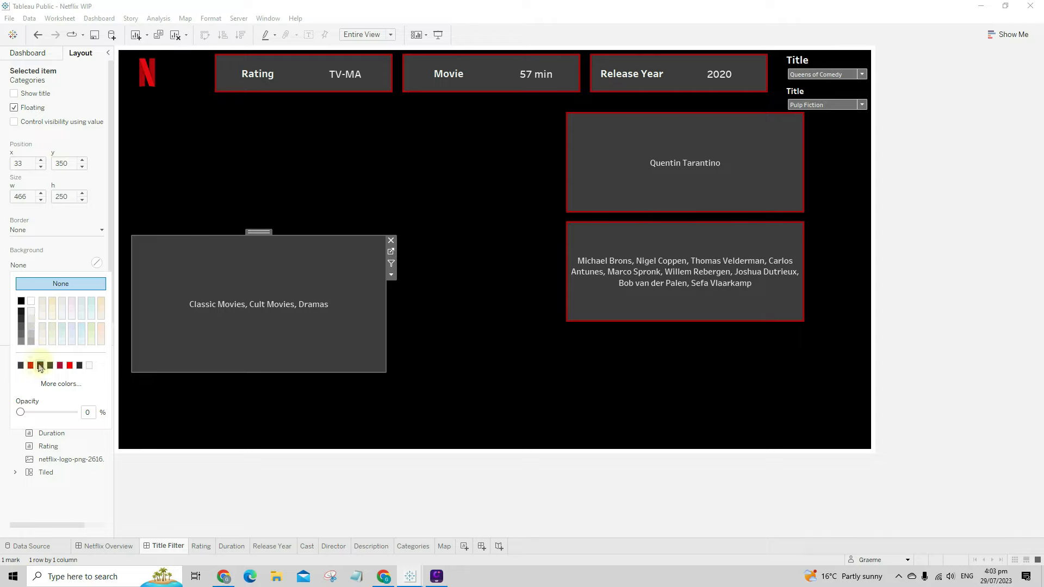
click(40, 236)
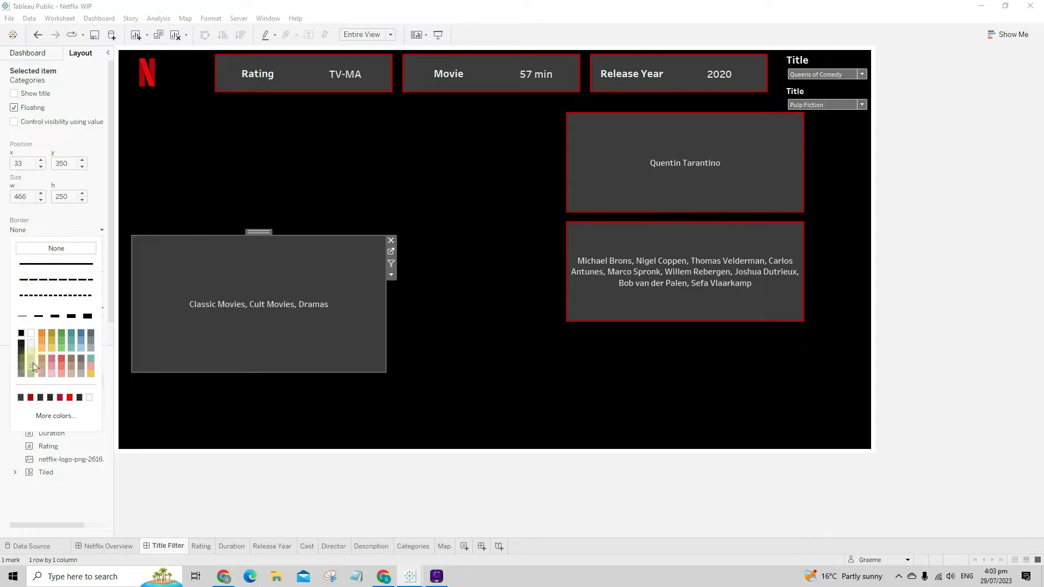
click(30, 398)
click(55, 226)
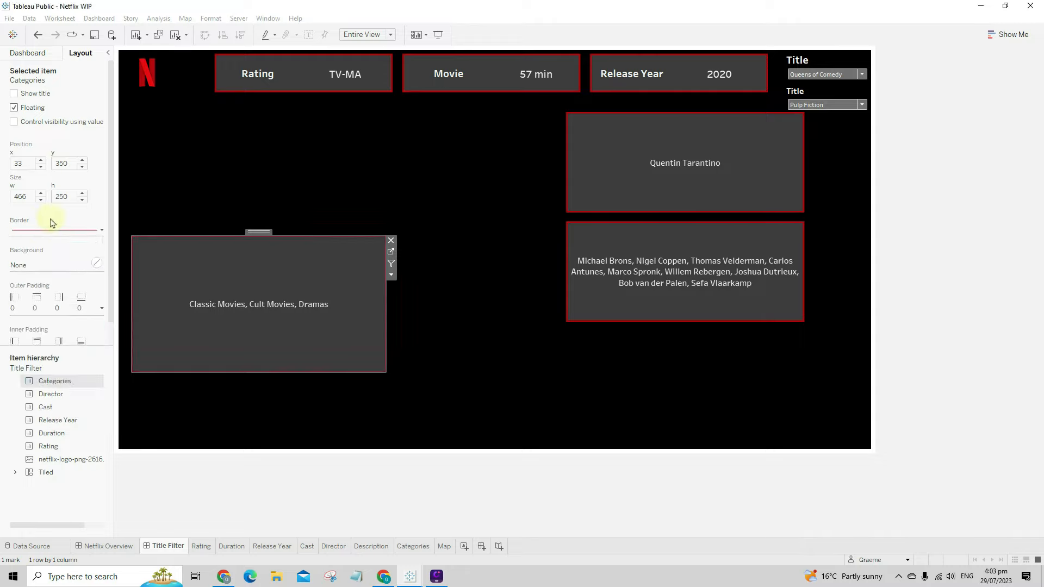
click(52, 234)
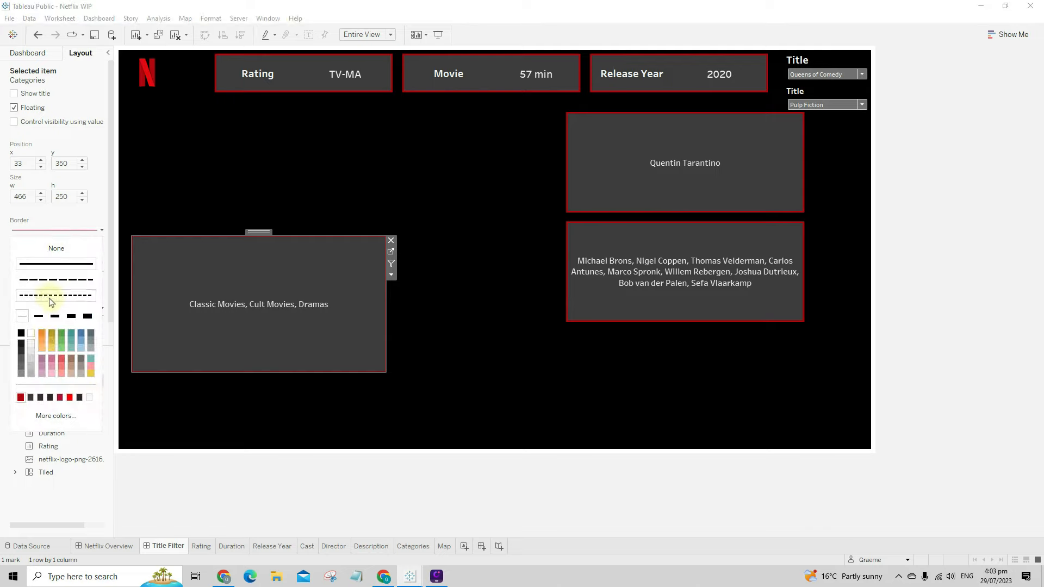
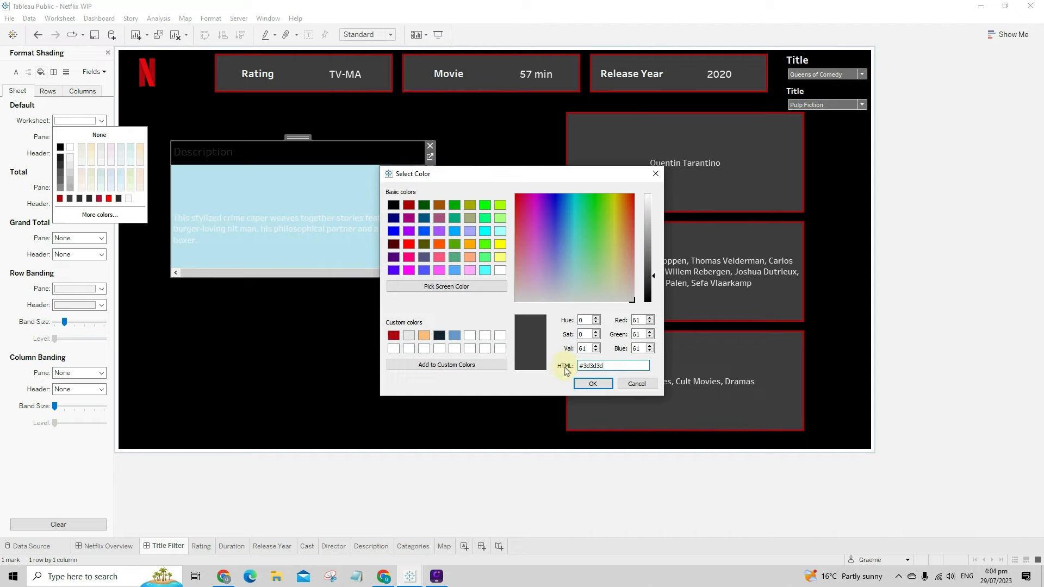
- Shade Description dark grey, fit it to Entire View, hide its title and reposition it
click(592, 383)
right_click(280, 207)
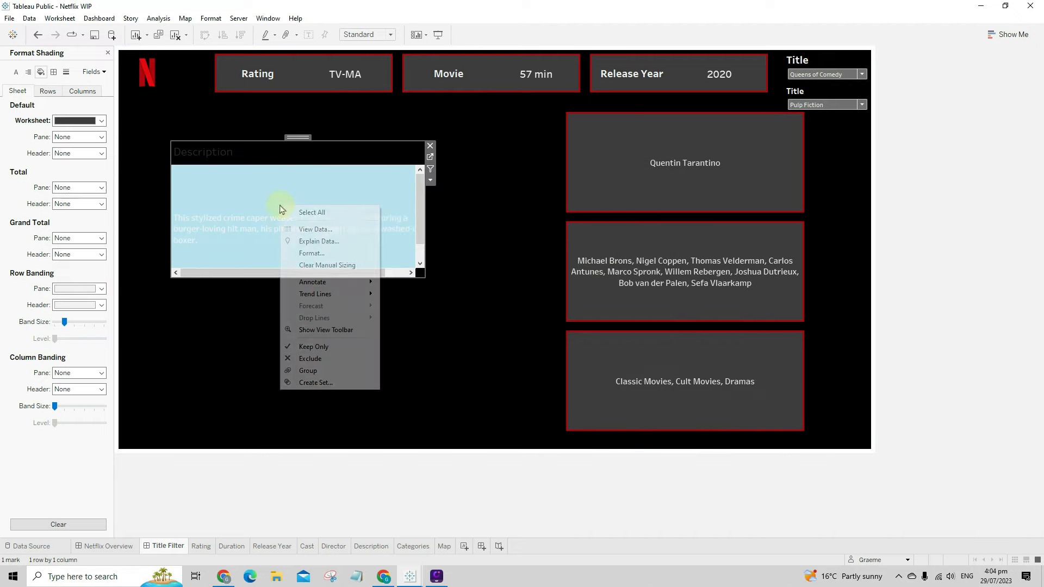
click(430, 180)
mouse_move(478, 217)
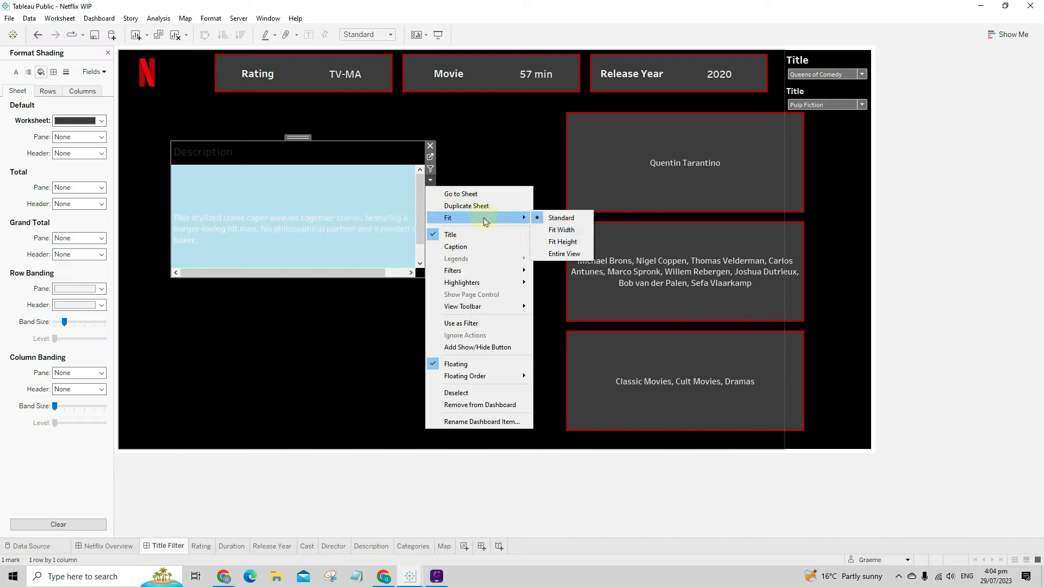
click(565, 255)
right_click(208, 155)
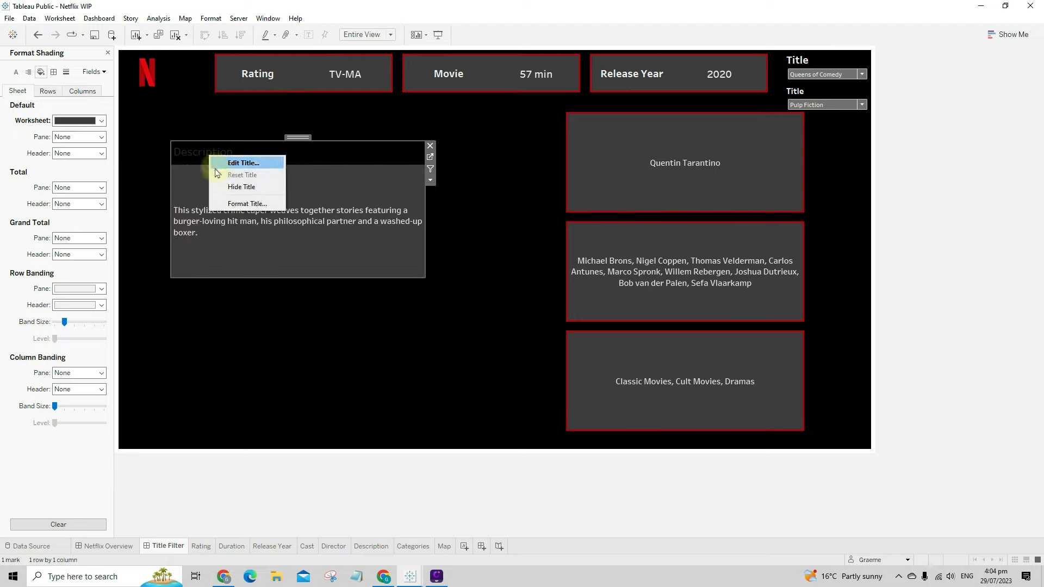
click(240, 187)
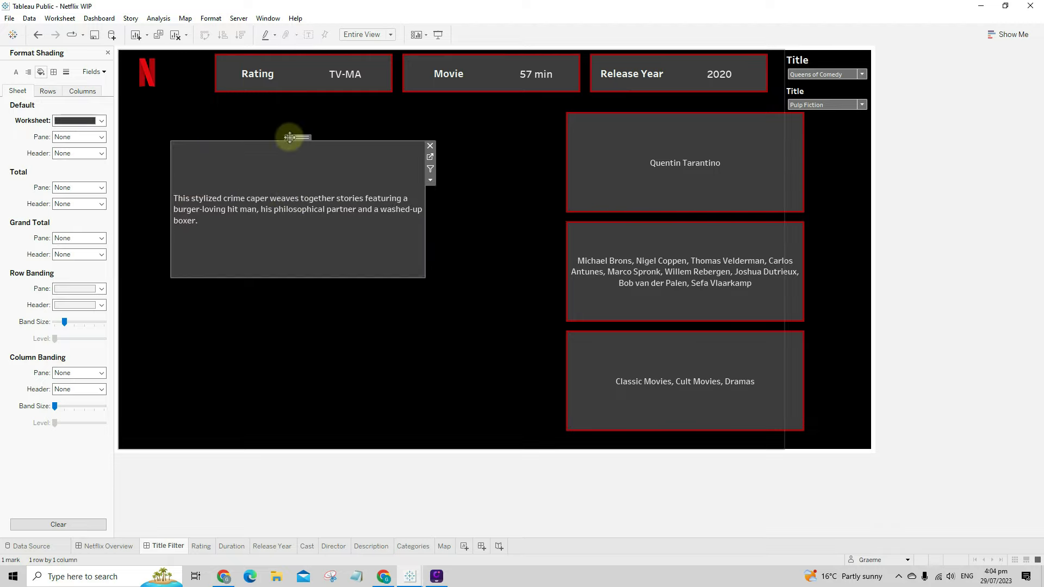
drag(295, 137, 321, 119)
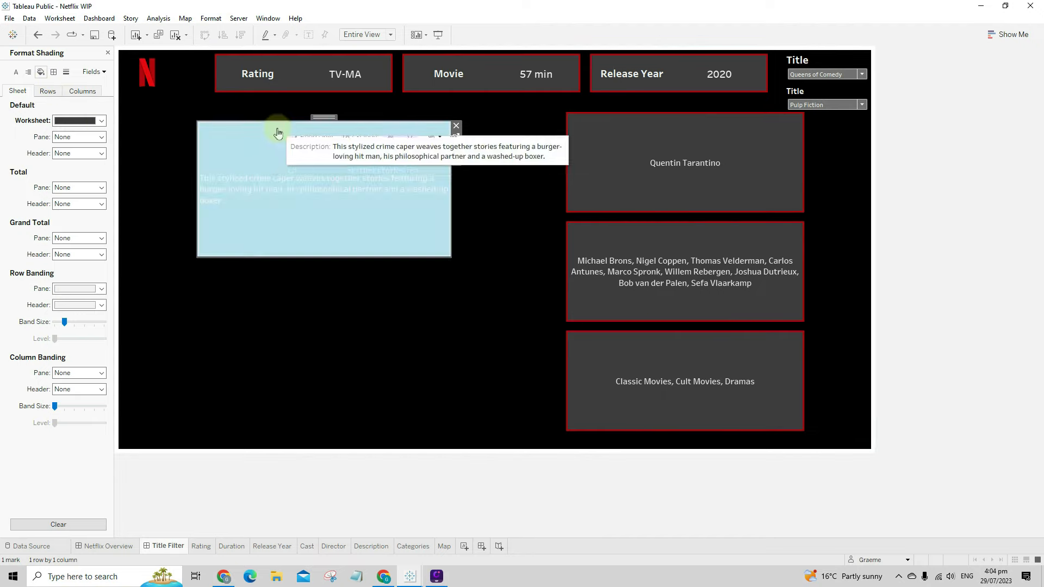
- Give the Description box a solid, medium-width red border
click(107, 53)
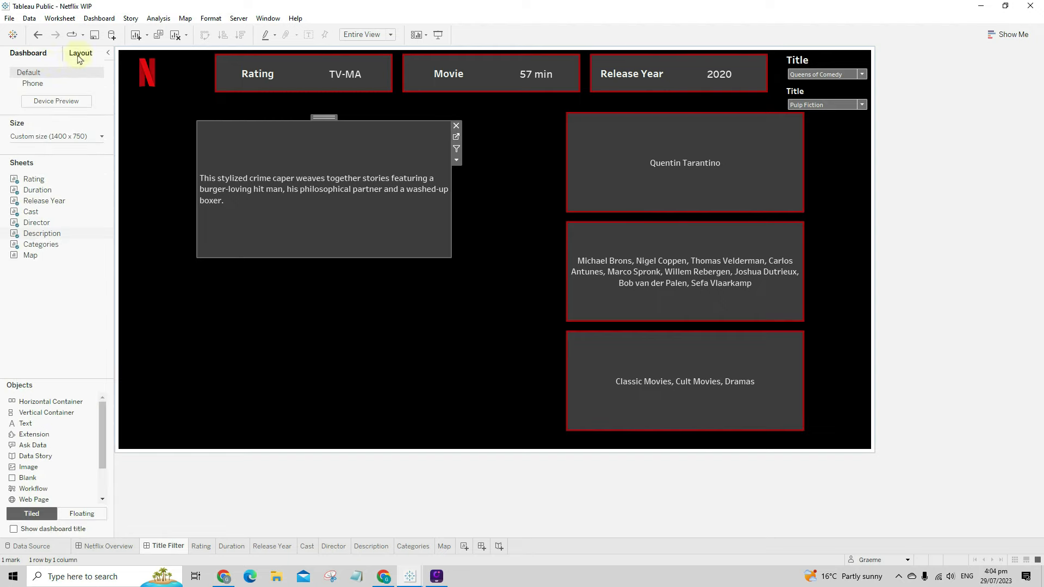
click(80, 57)
click(54, 231)
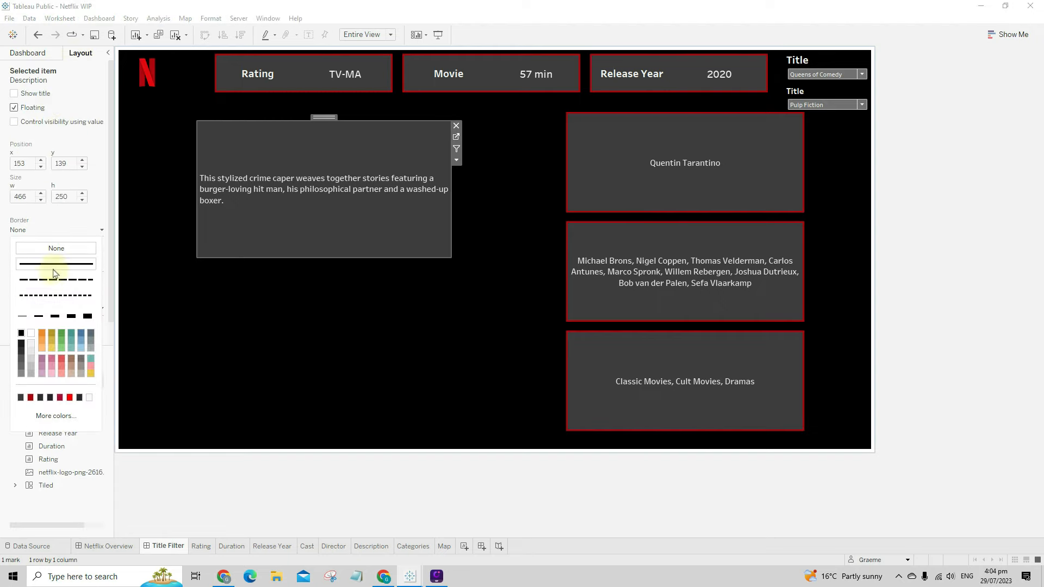
click(55, 265)
click(55, 316)
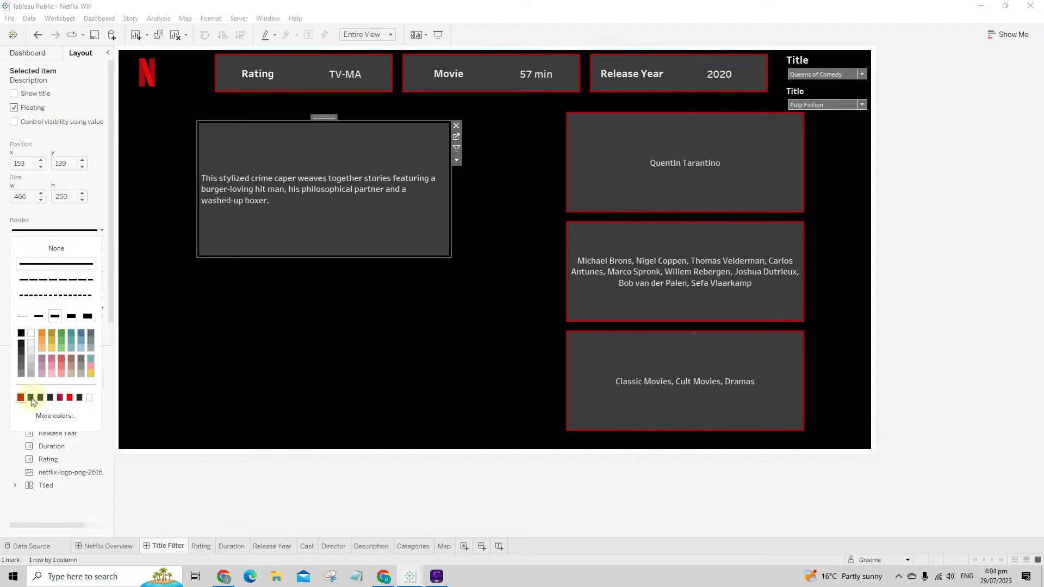
click(31, 398)
click(288, 405)
- Centre the Description pane text horizontally
right_click(319, 175)
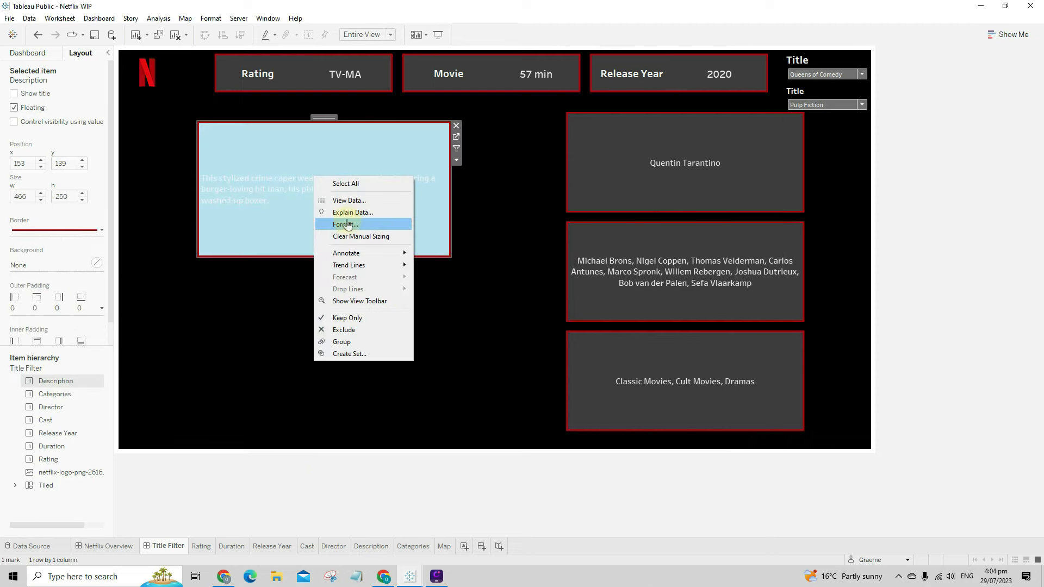
click(350, 223)
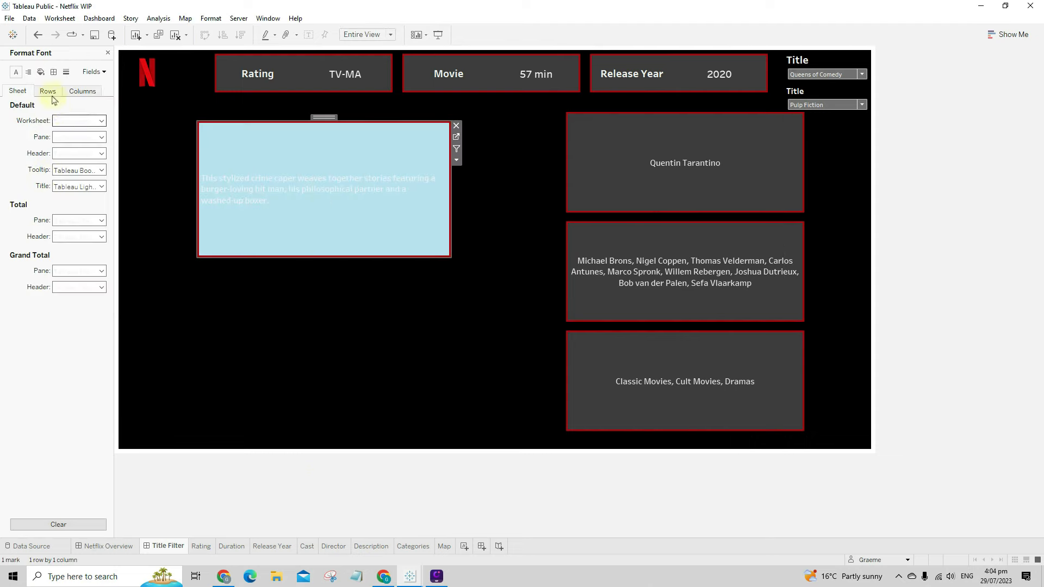
click(29, 73)
click(76, 121)
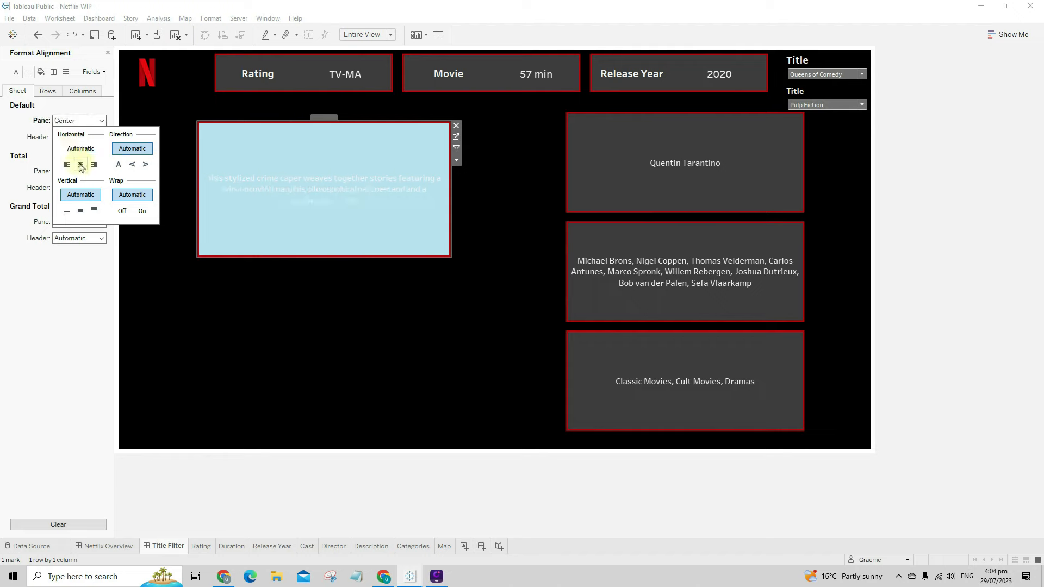
click(81, 165)
click(343, 317)
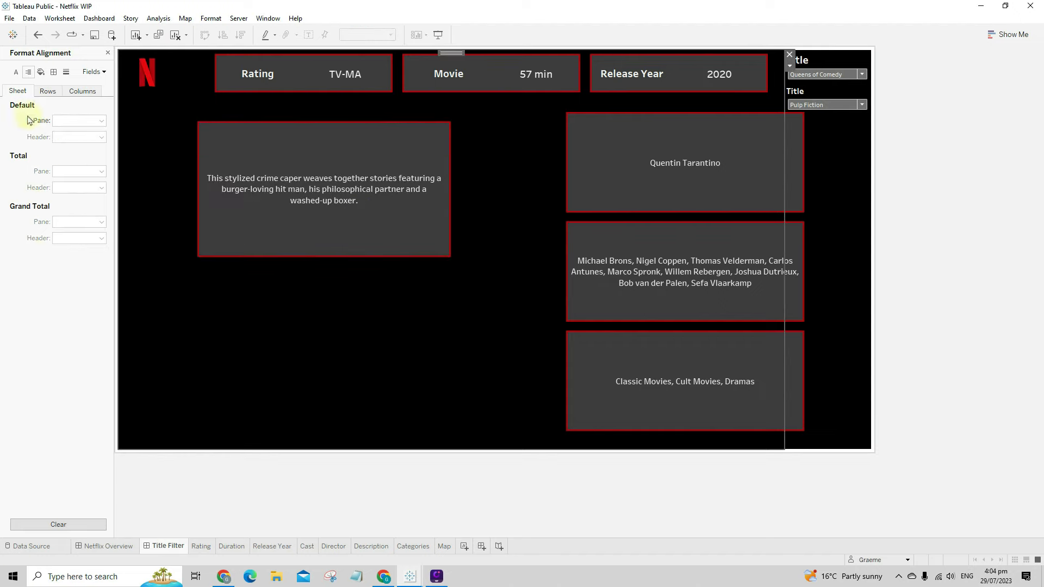
click(108, 53)
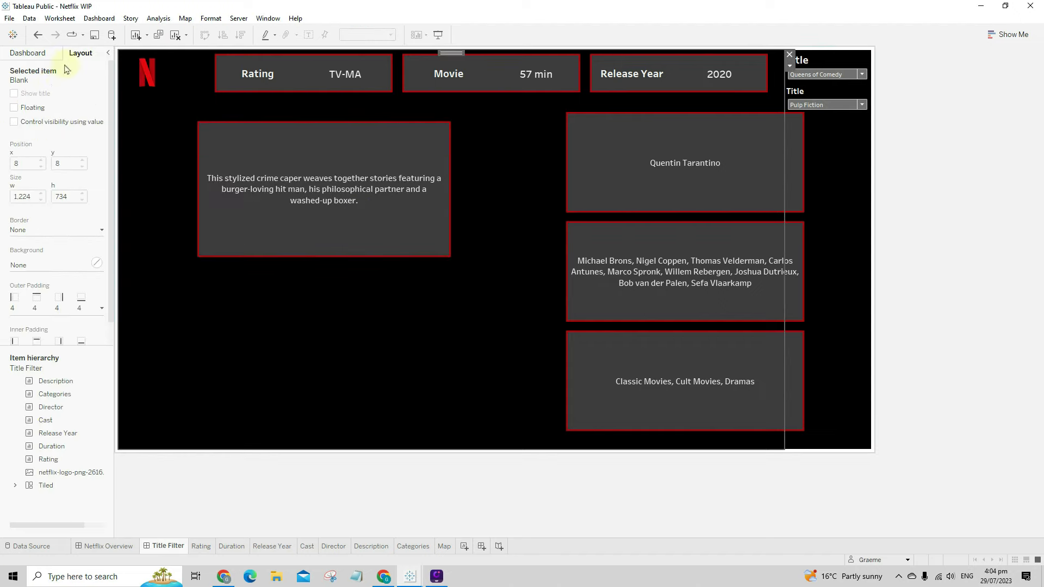
- Add the Map sheet as a floating item below the Description box
click(46, 61)
drag(30, 255, 637, 322)
click(789, 288)
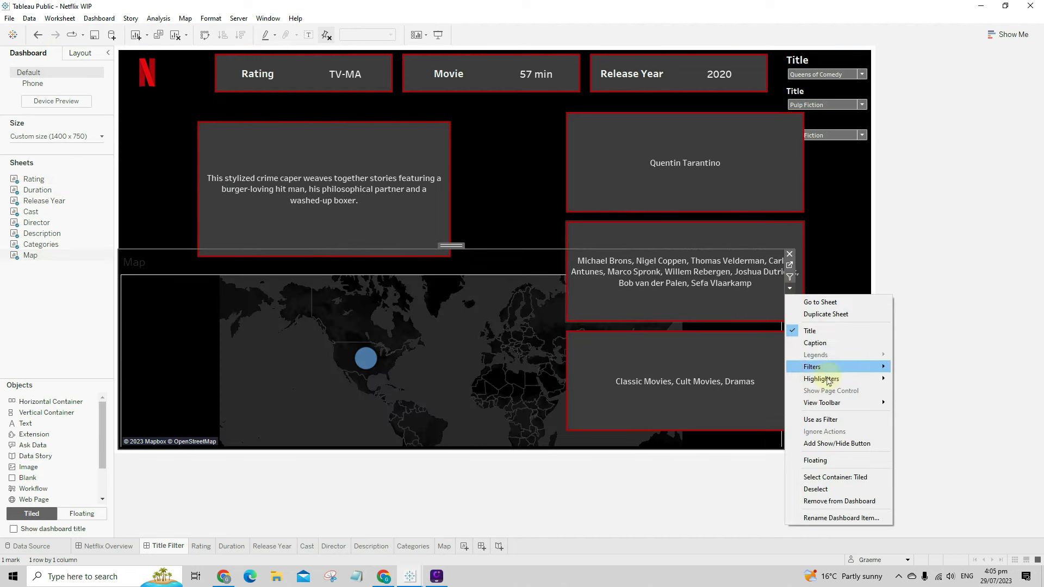
click(832, 459)
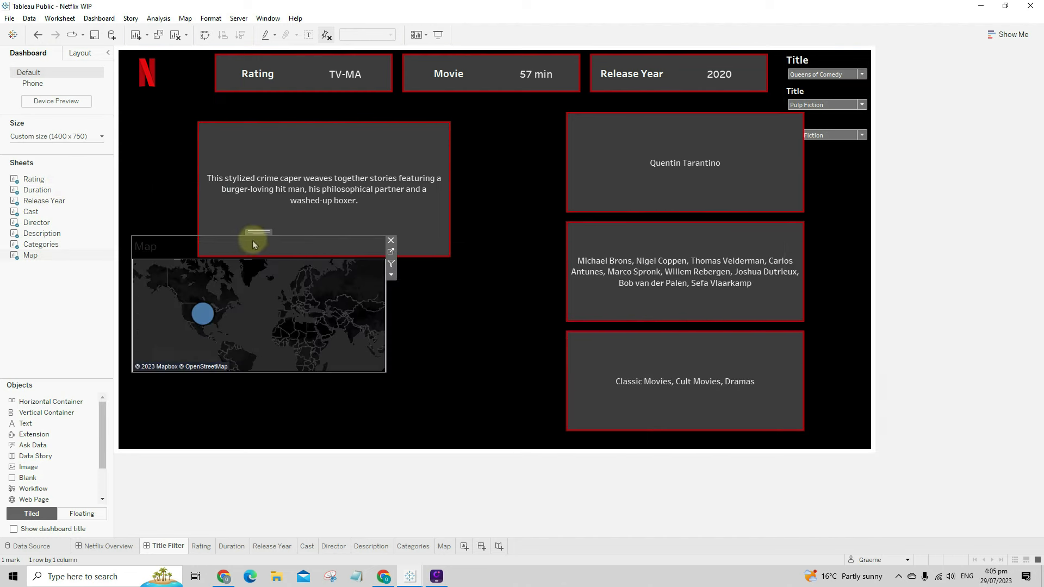
drag(262, 232, 328, 276)
- Hide the Map sheet's title
right_click(214, 285)
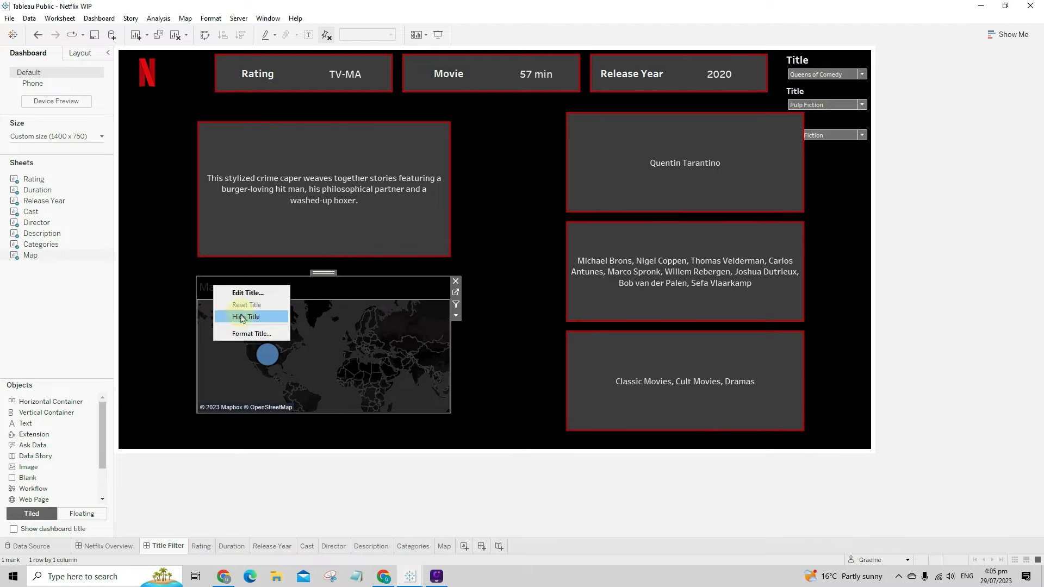
click(243, 317)
mouse_move(257, 343)
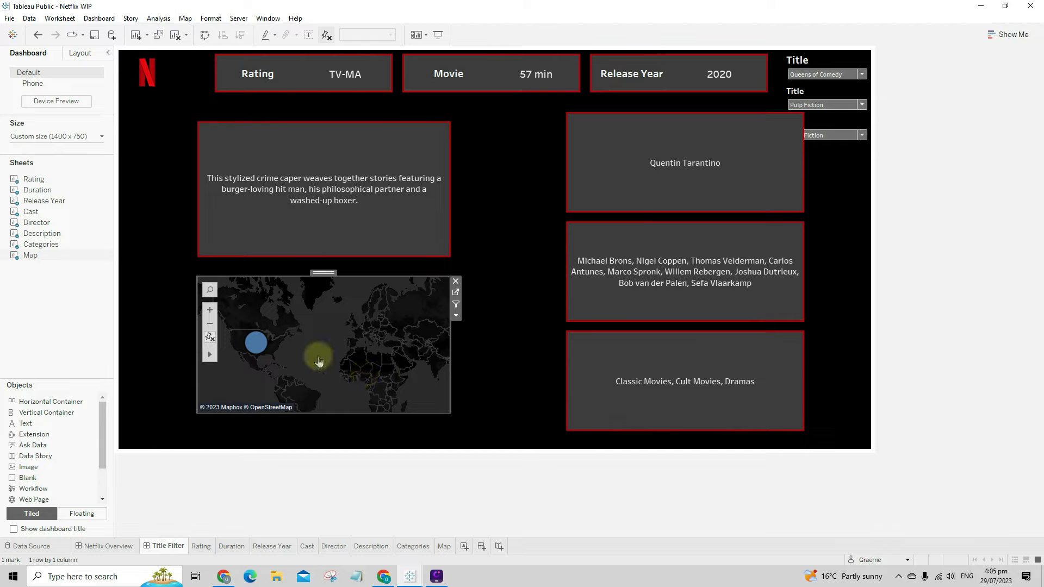
right_click(371, 325)
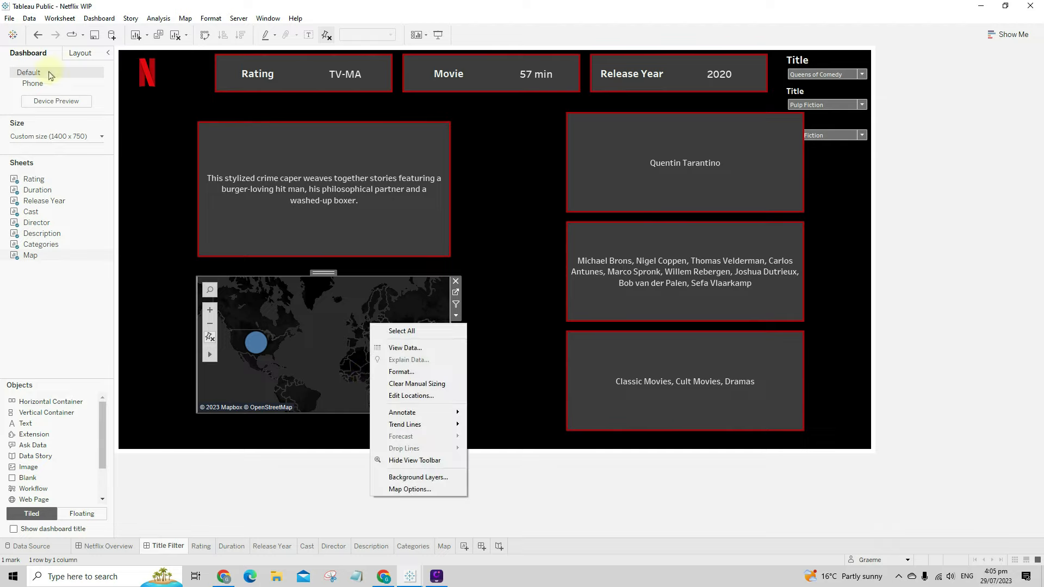
click(503, 268)
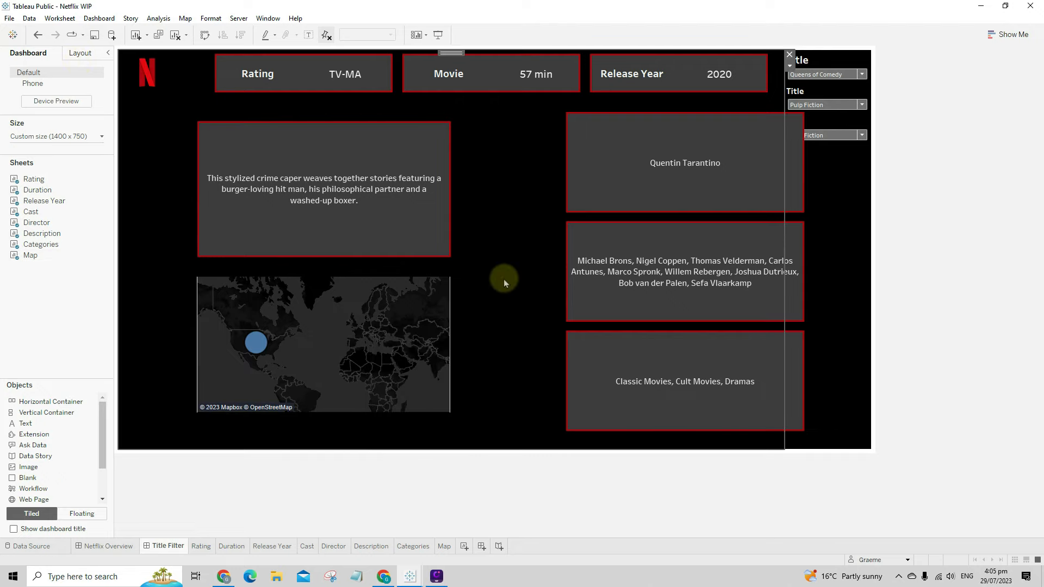
- Give the Map a solid red border
click(432, 379)
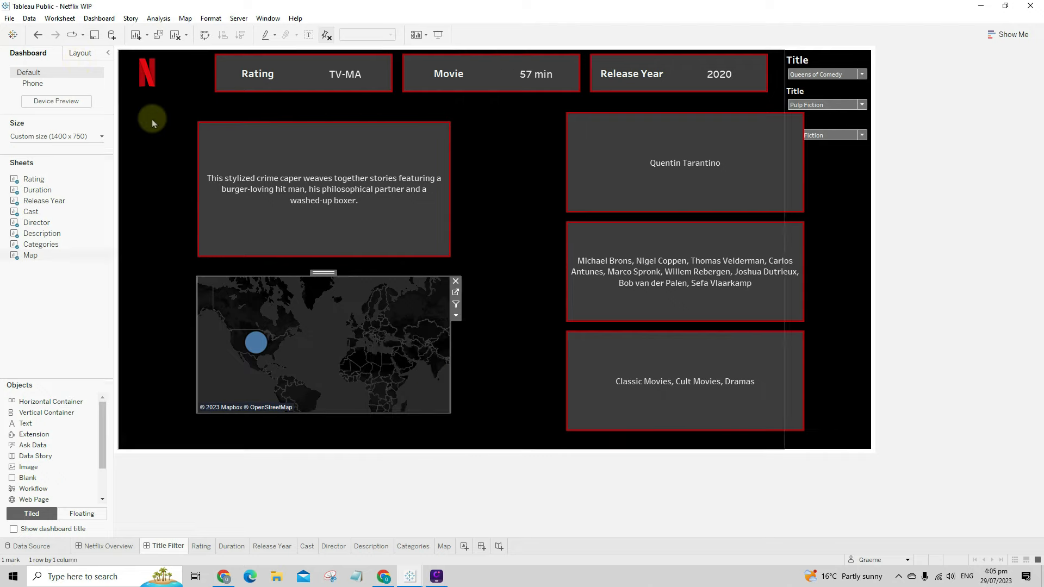
click(96, 56)
click(39, 231)
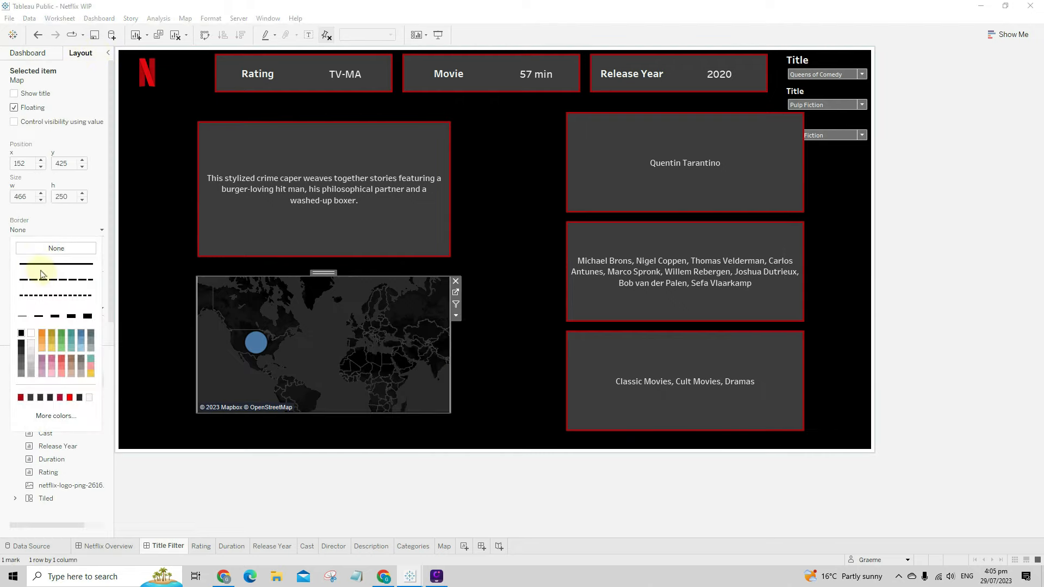
click(52, 264)
click(21, 398)
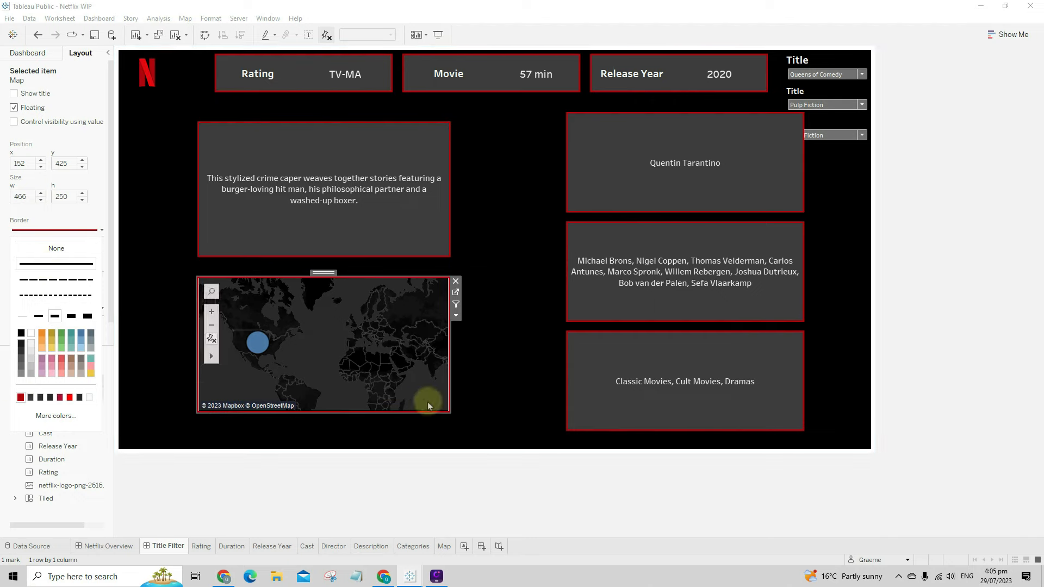
click(542, 483)
- Pan the map content to the right within its box
click(303, 343)
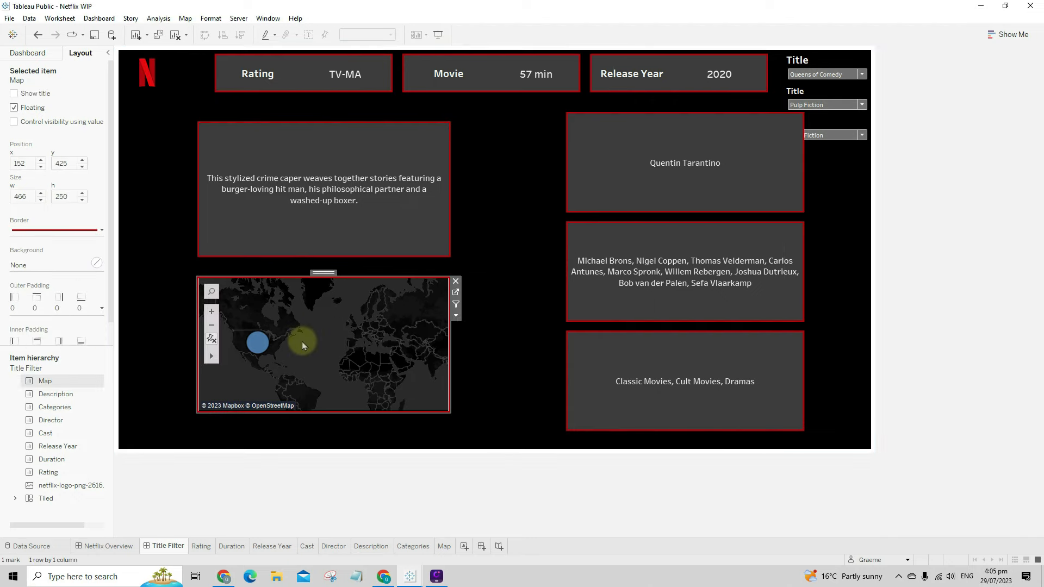
drag(303, 342, 334, 355)
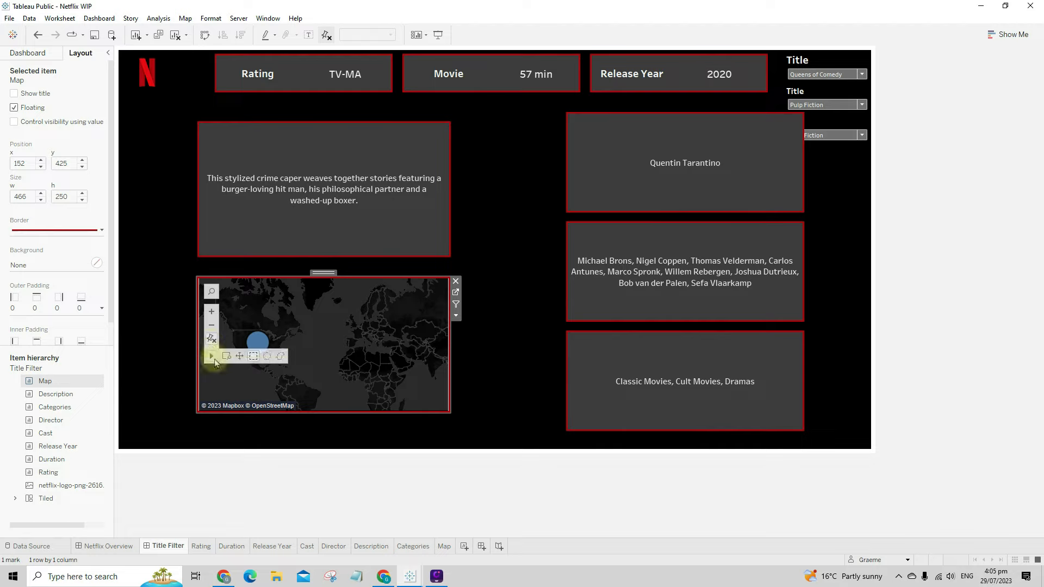
click(239, 361)
drag(271, 369, 302, 369)
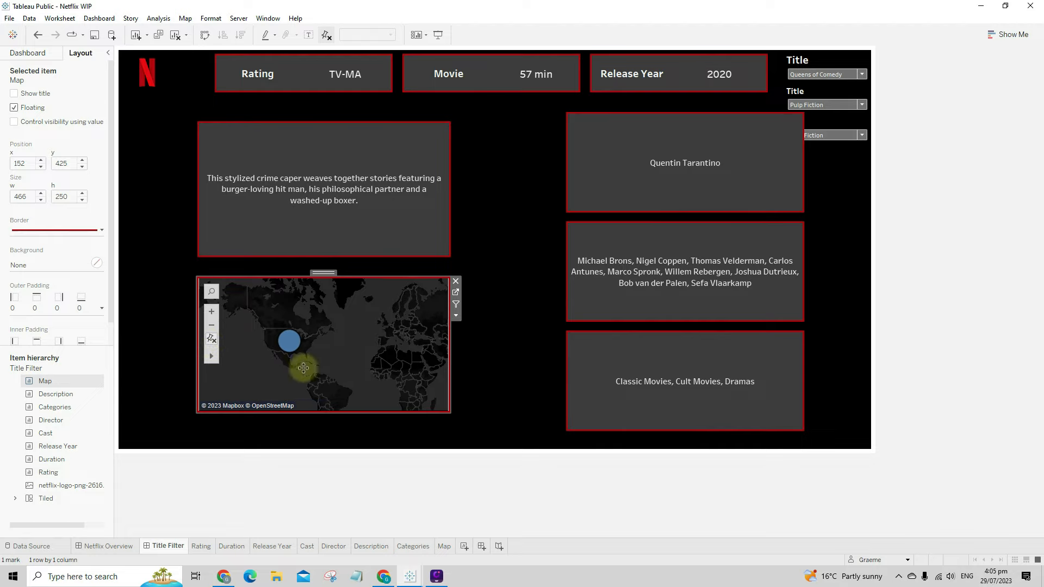
- On the Map worksheet, colour the country mark dark red
click(455, 292)
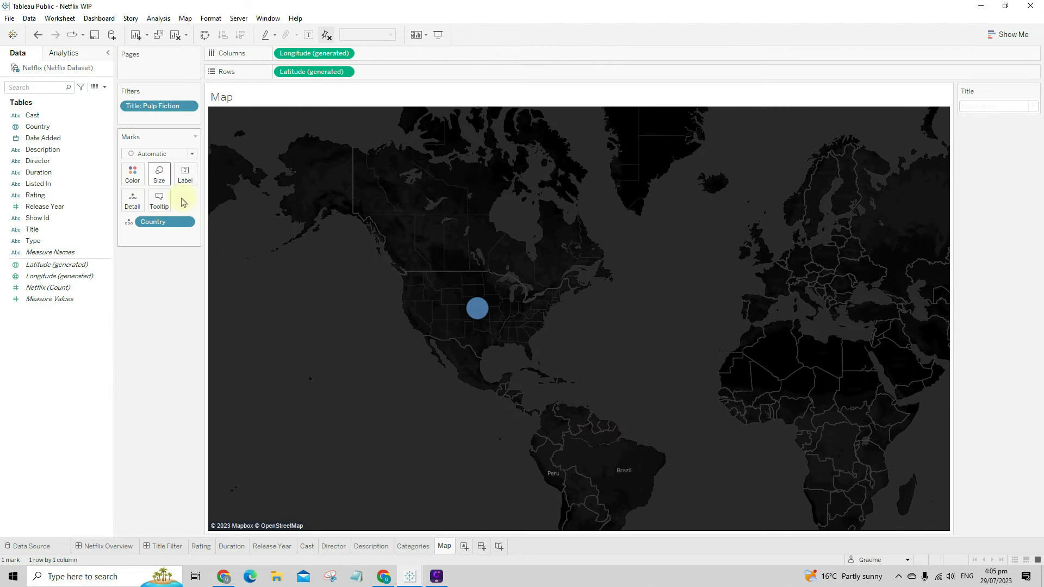
click(133, 175)
click(139, 259)
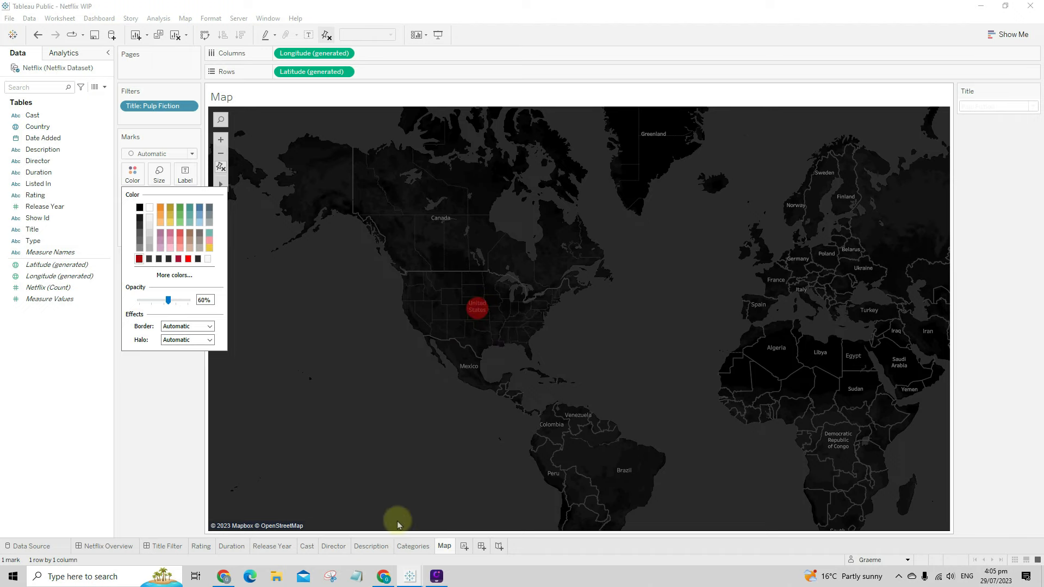
click(109, 546)
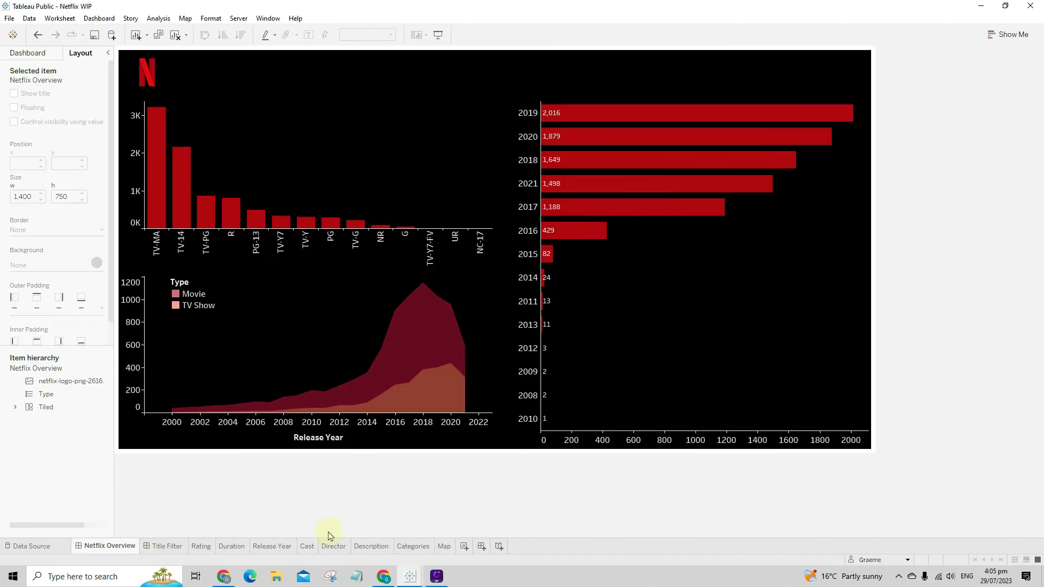
click(167, 546)
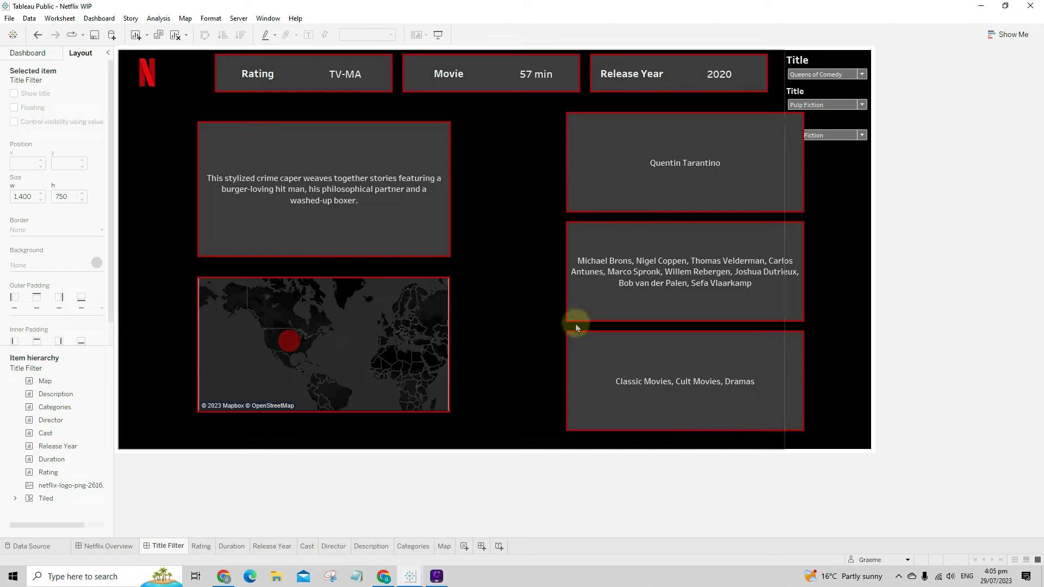
- Remove the extra Title filter cards, including Pulp Fiction, leaving just one
click(850, 122)
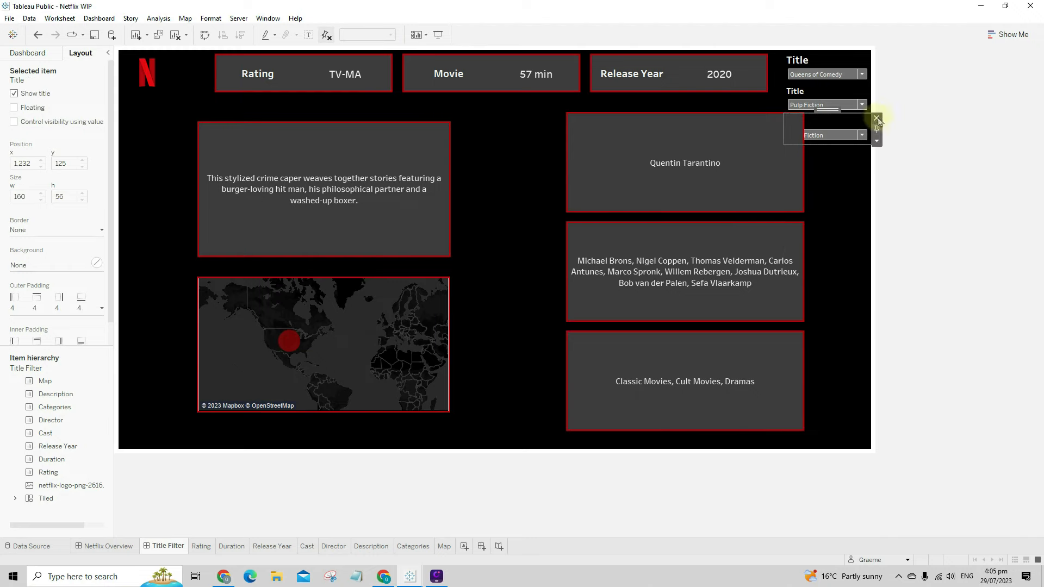
click(875, 118)
click(835, 99)
click(875, 88)
- Set the remaining Title filter to Quantum of Solace and select the Rating panel
click(836, 77)
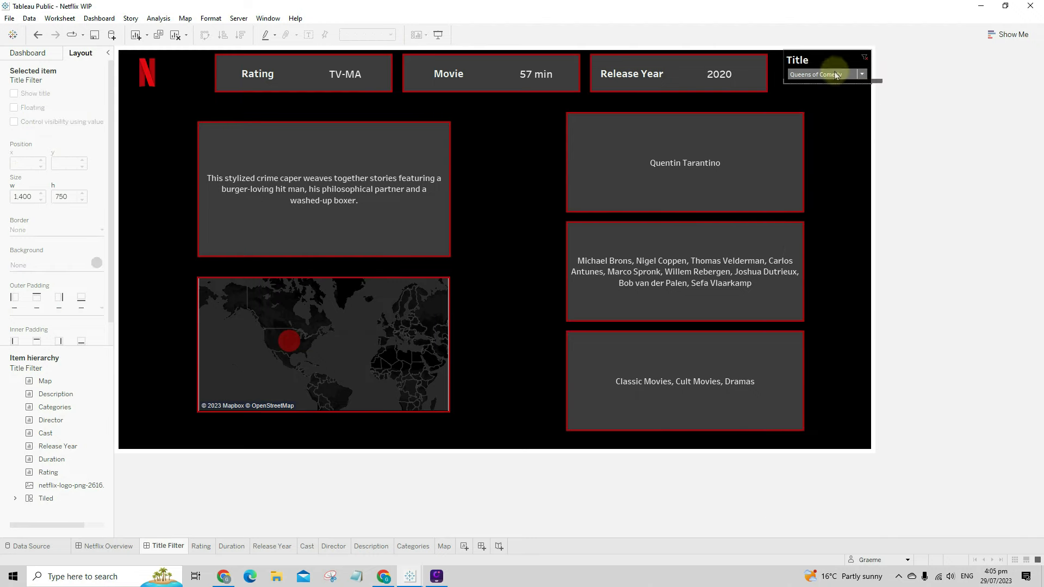
click(836, 76)
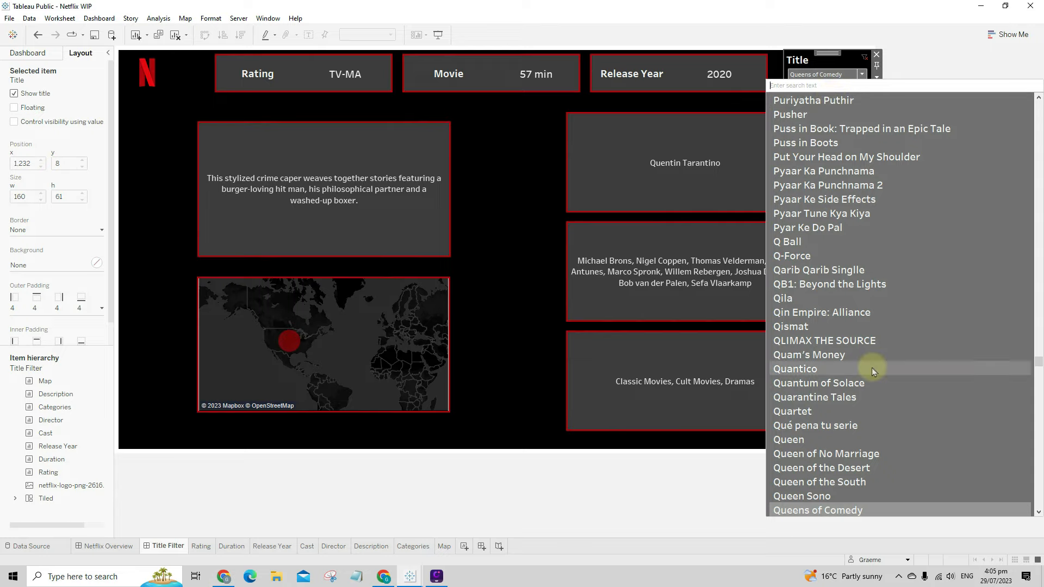
click(873, 383)
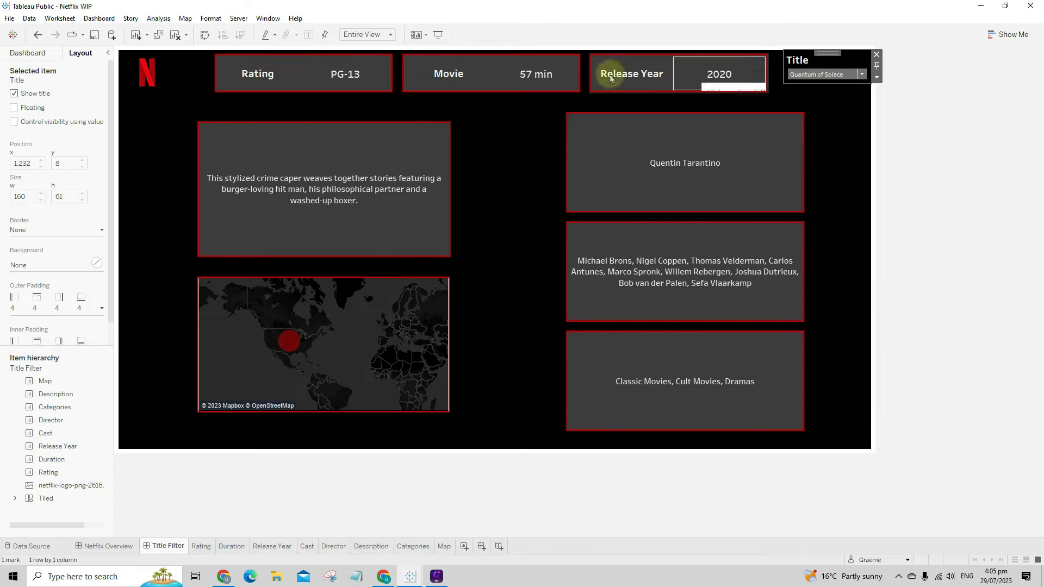
click(249, 76)
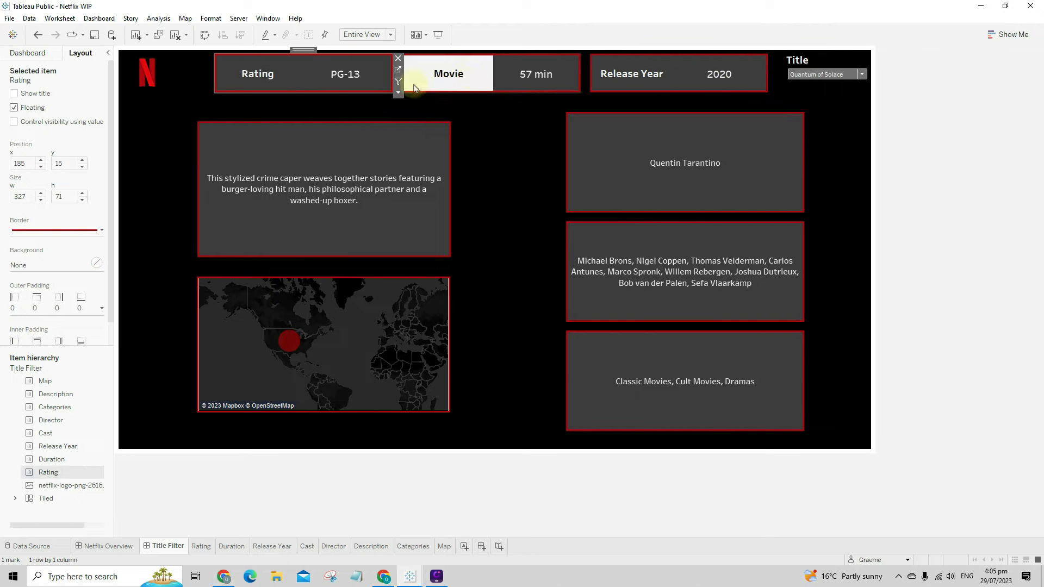
- From the Rating worksheet, apply the Title filter to the Duration and Release Year sheets
click(398, 69)
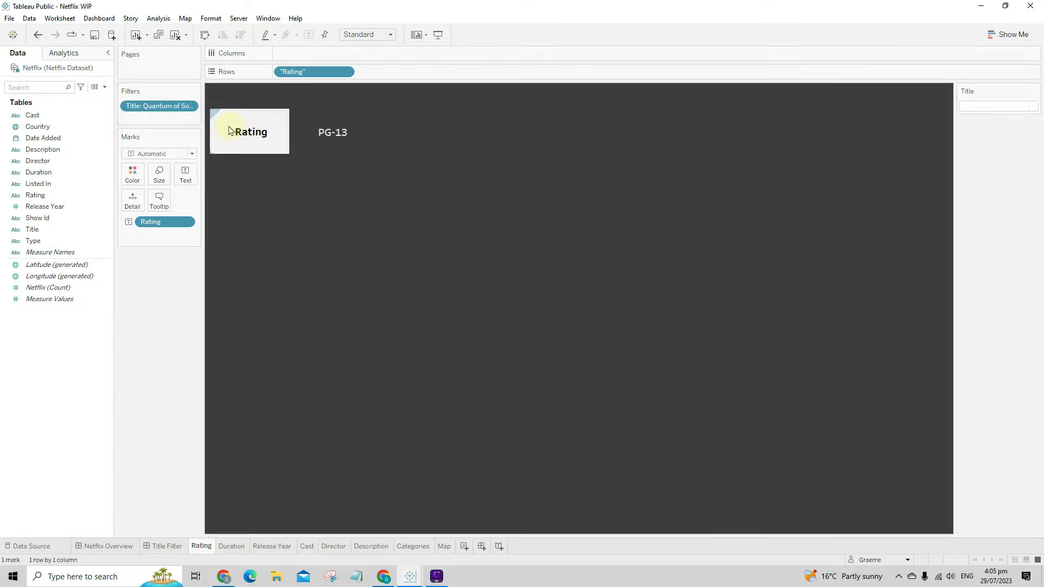
right_click(144, 109)
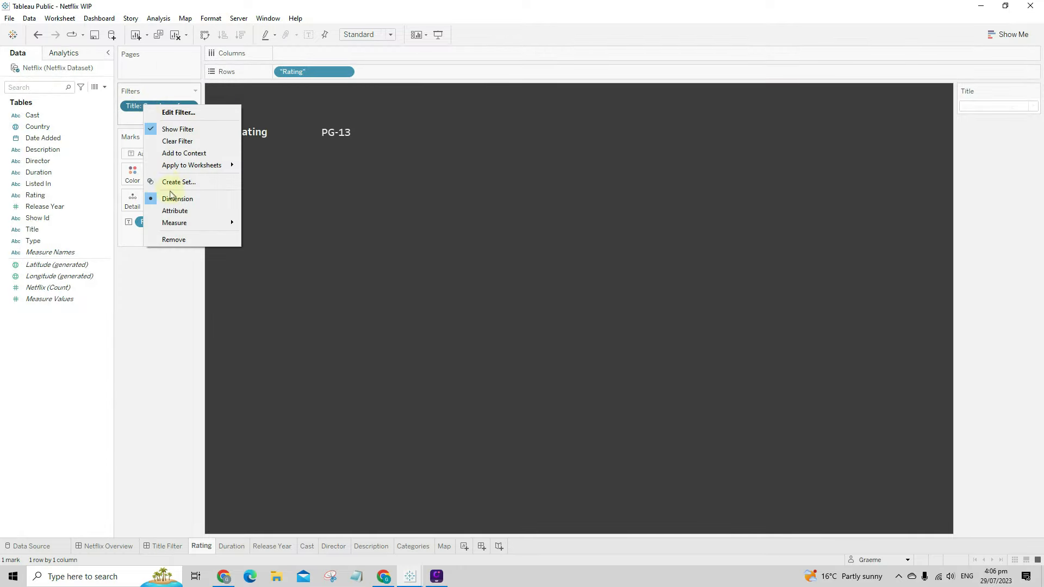
mouse_move(228, 165)
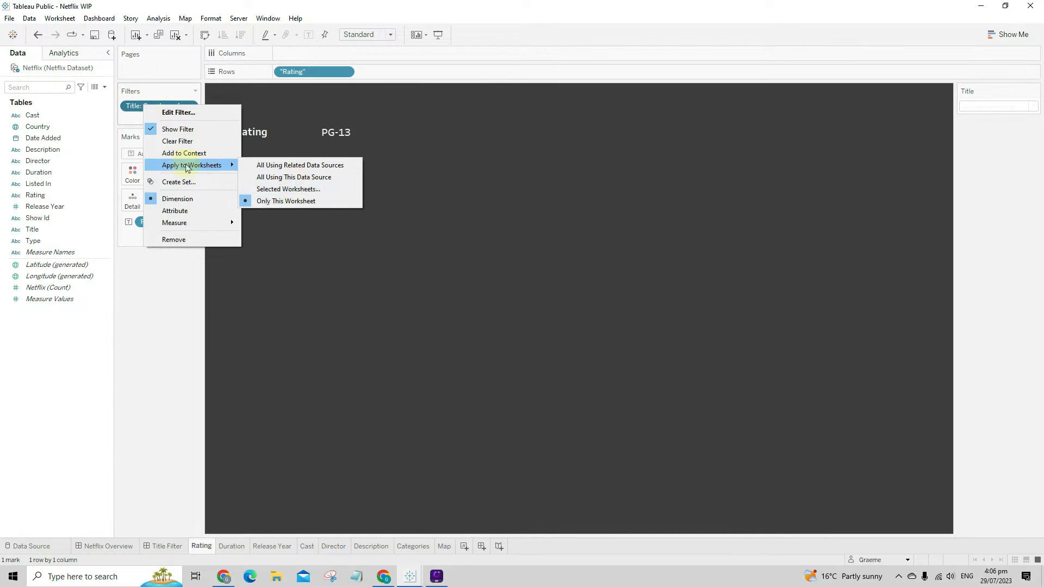
click(296, 192)
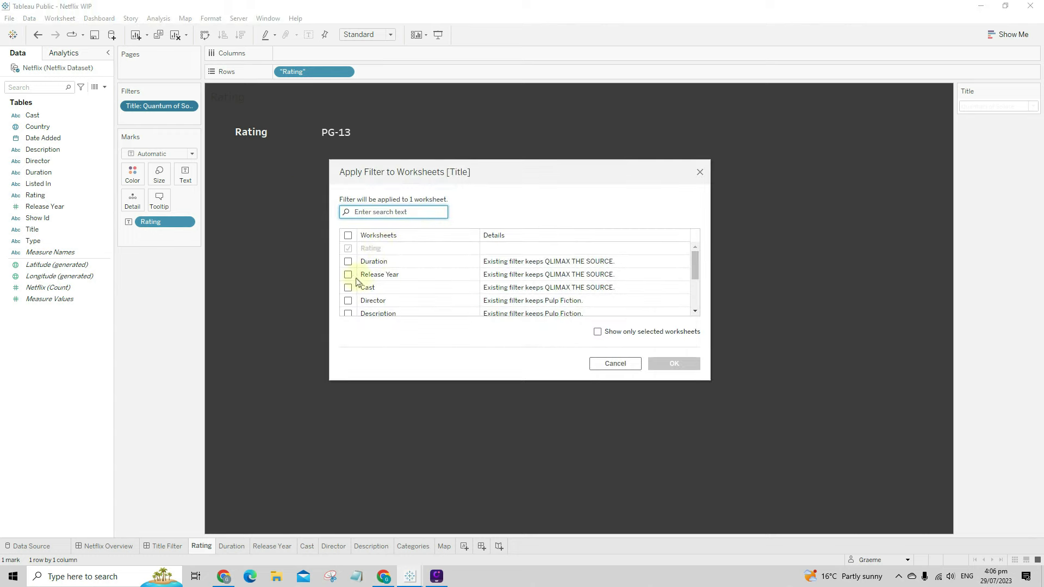
click(348, 262)
click(348, 274)
- Extend the Title filter to the Cast, Director, Description, Categories and Map sheets
scroll(370, 284, down, 1)
click(348, 254)
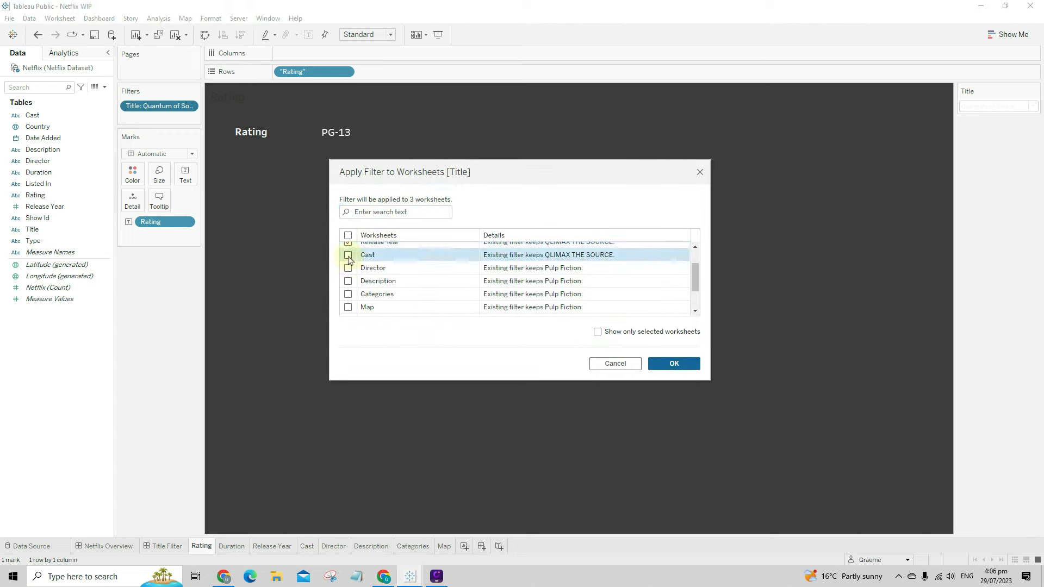
click(348, 268)
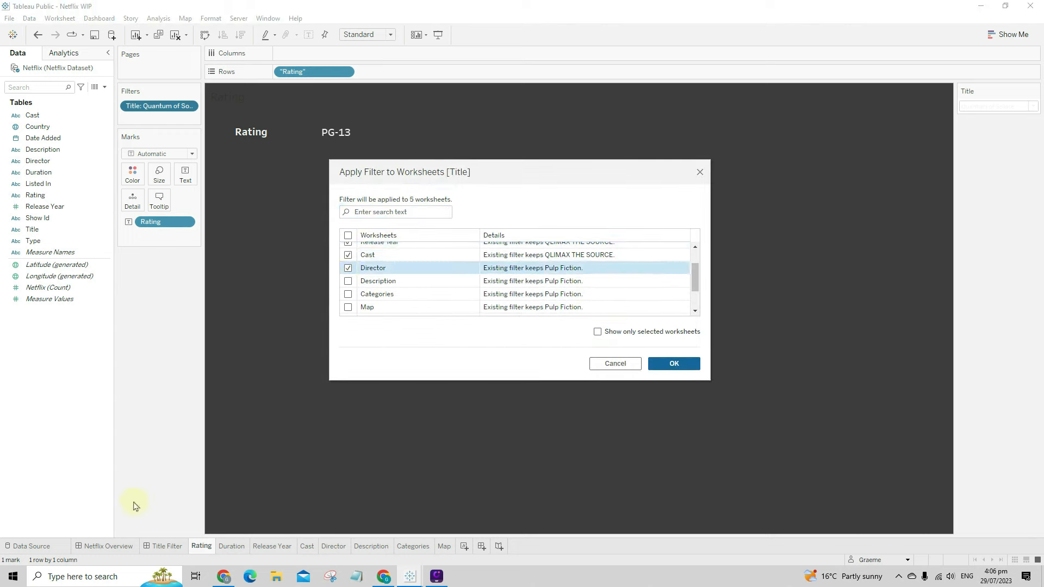
click(348, 281)
click(348, 294)
scroll(375, 296, down, 1)
click(348, 275)
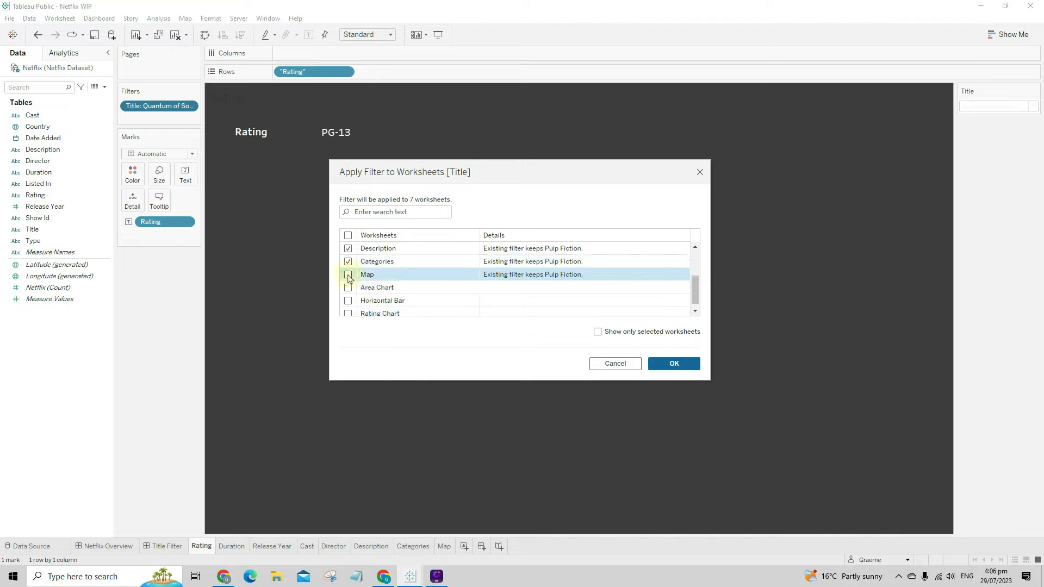
scroll(391, 294, down, 1)
click(673, 363)
click(166, 546)
- Pick Raging Bull in the Title filter so panels show R, 129 min, 1980
click(832, 74)
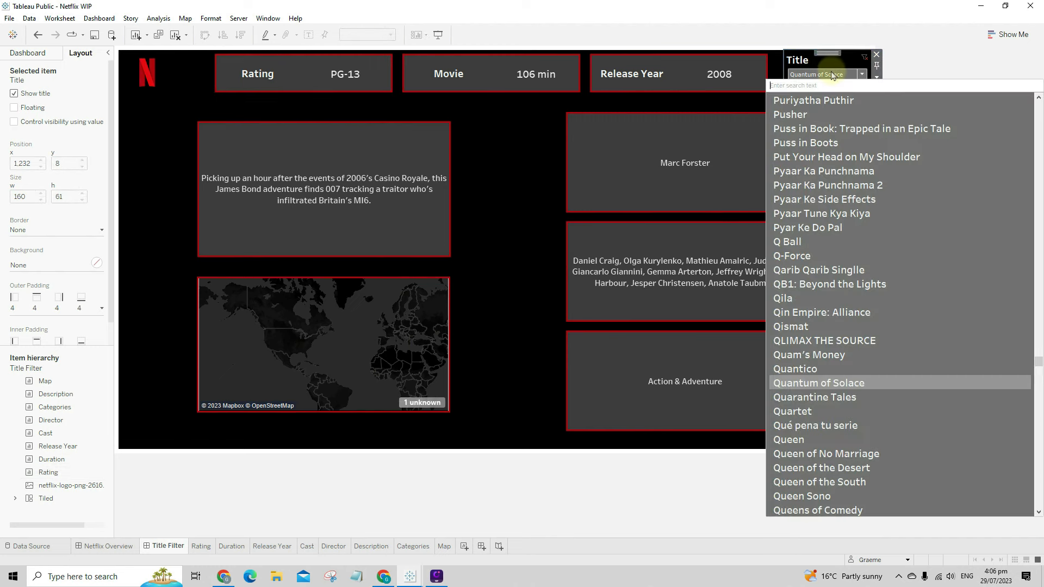
scroll(843, 239, down, 3)
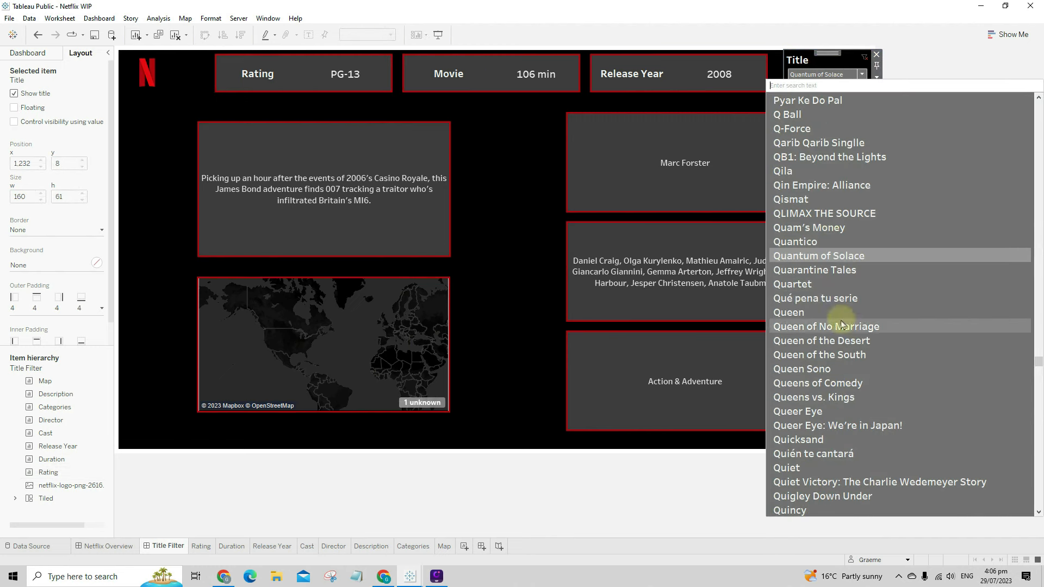
scroll(841, 325, down, 10)
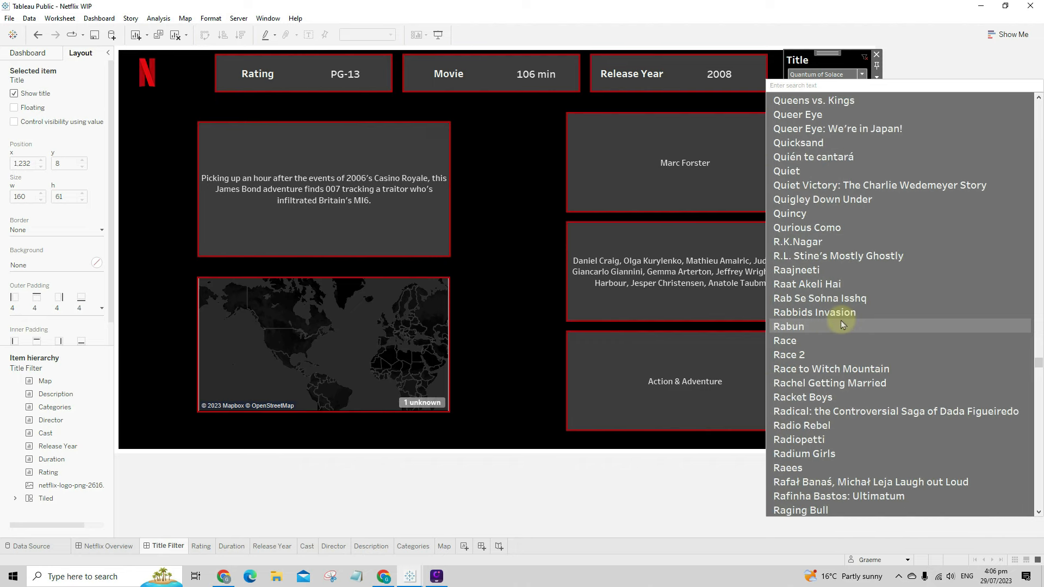
scroll(842, 326, down, 3)
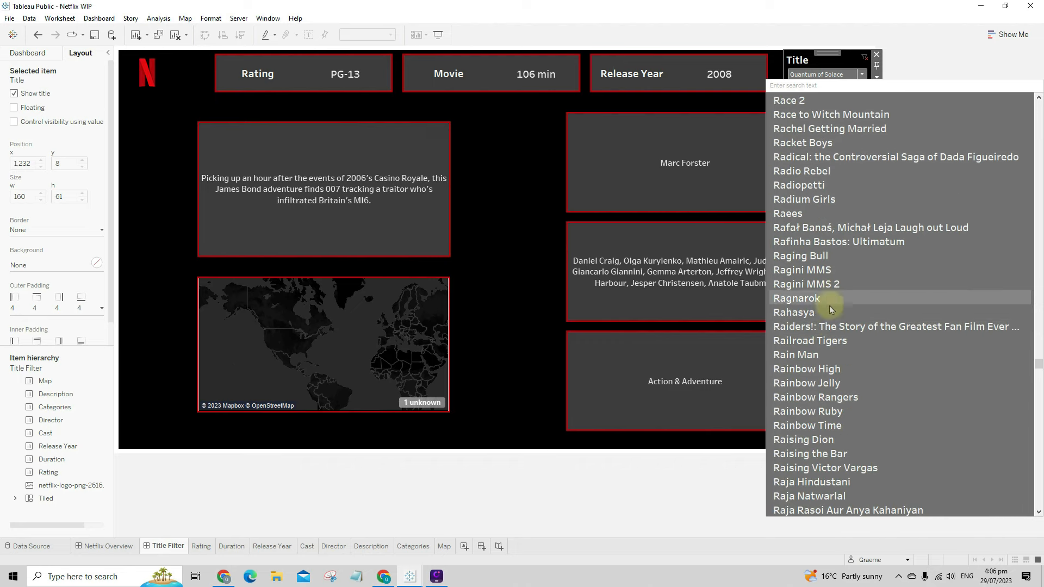
click(802, 256)
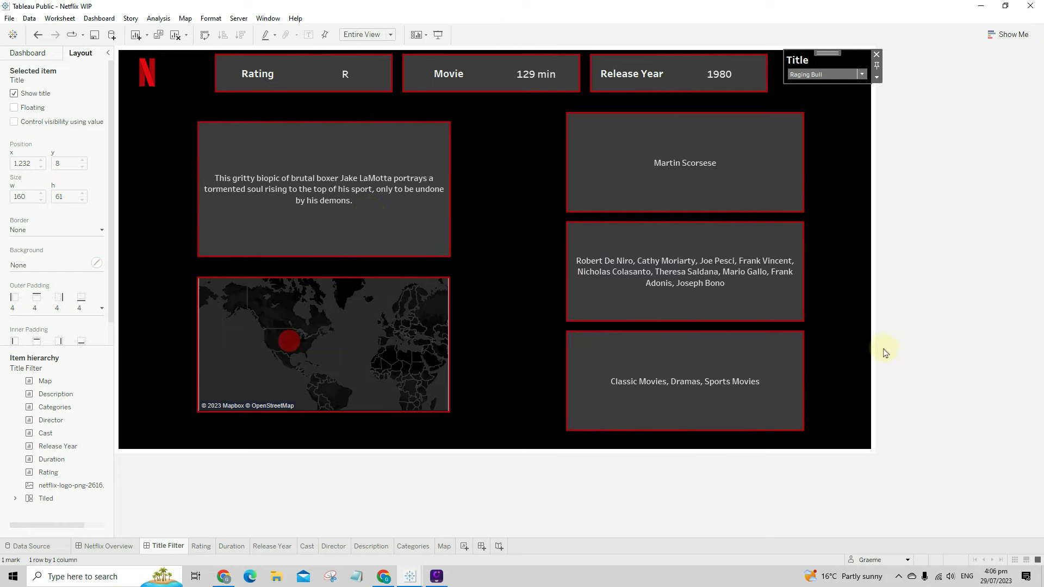
click(864, 135)
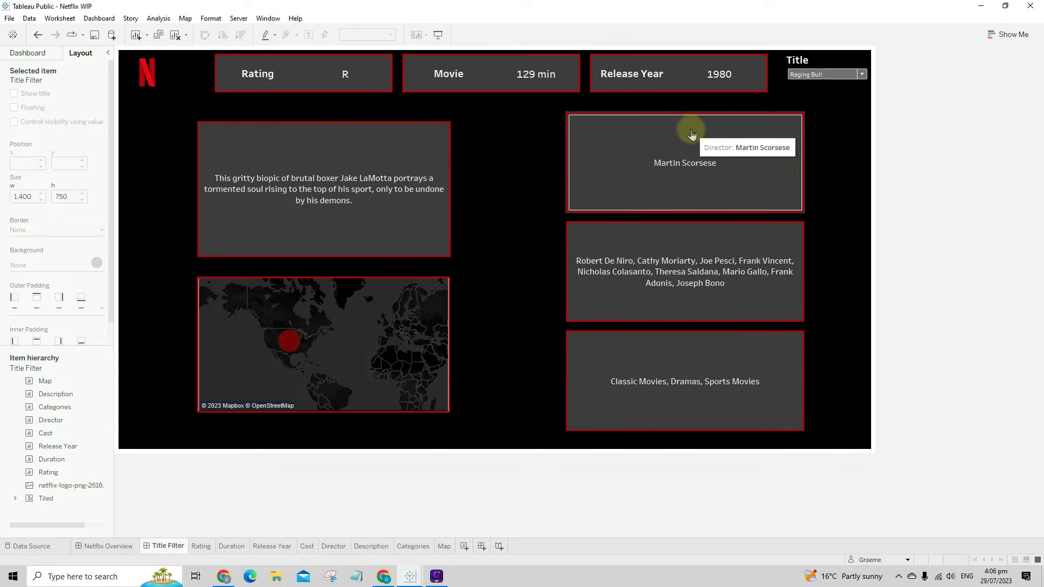
- Open the Director worksheet and hide the extra column field label
click(696, 193)
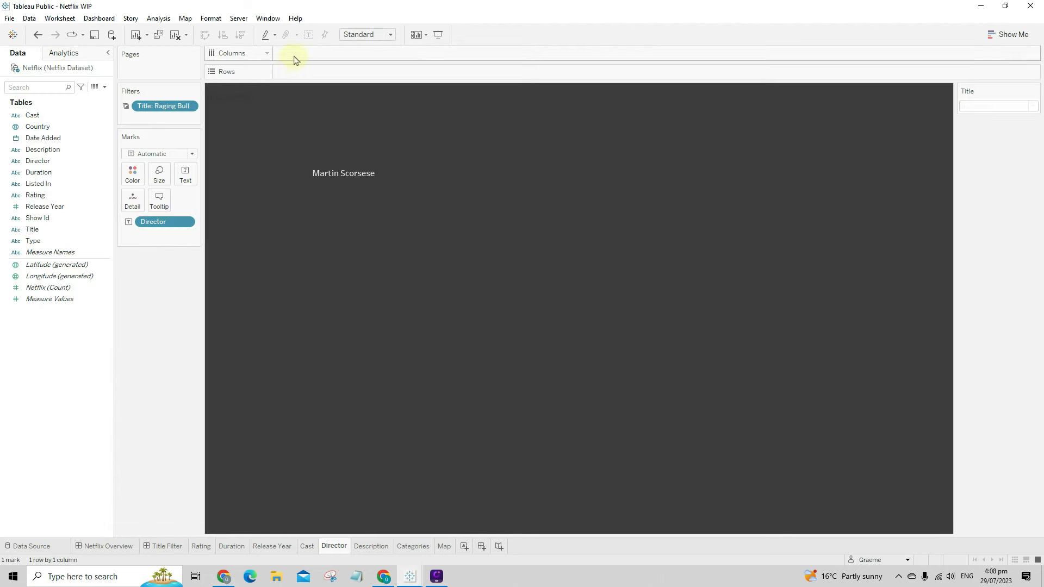
double_click(291, 54)
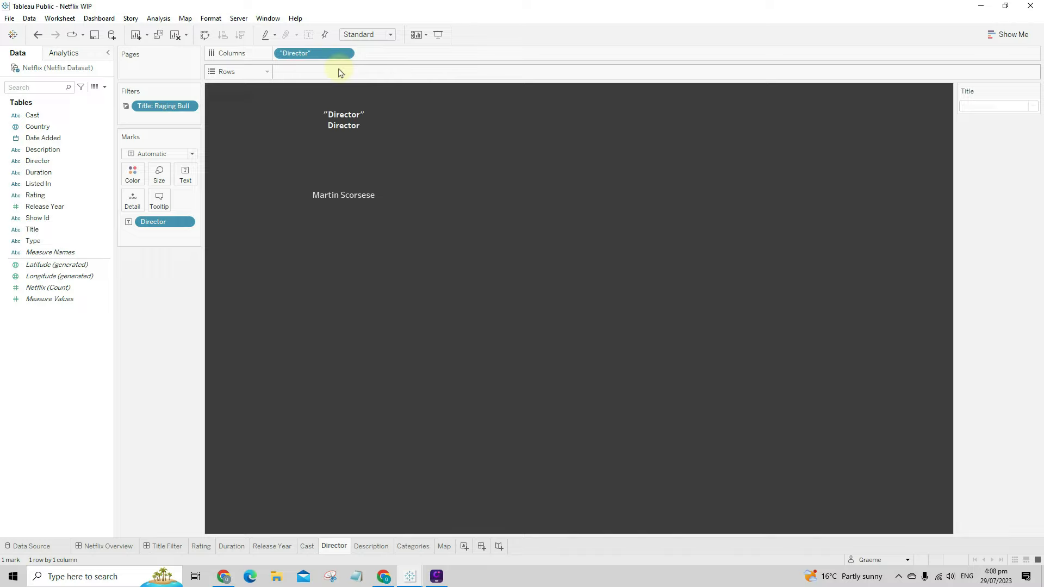
right_click(376, 114)
click(413, 129)
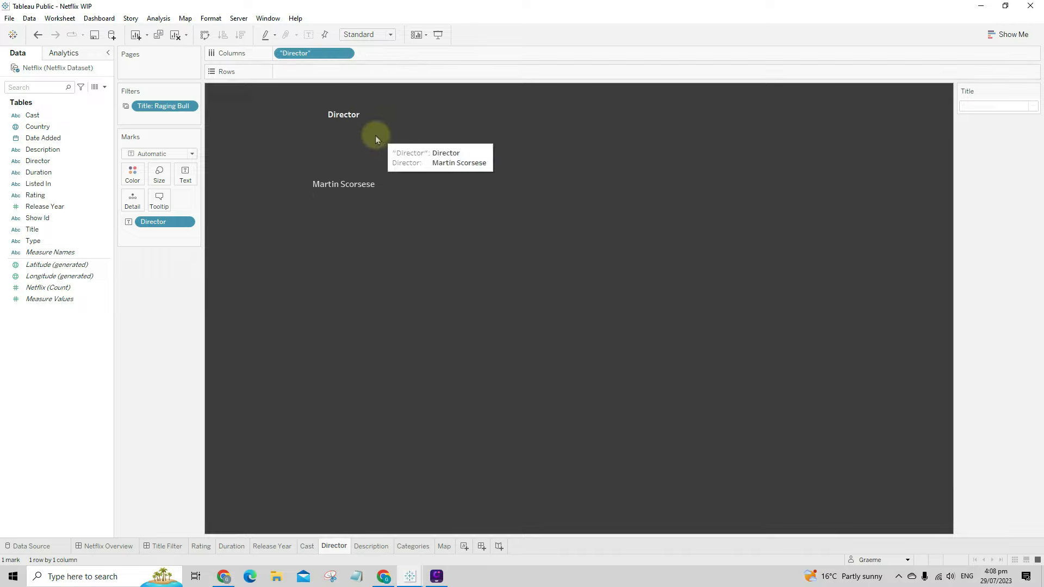
- Enlarge the Director header font and make the header row taller
right_click(351, 115)
click(393, 156)
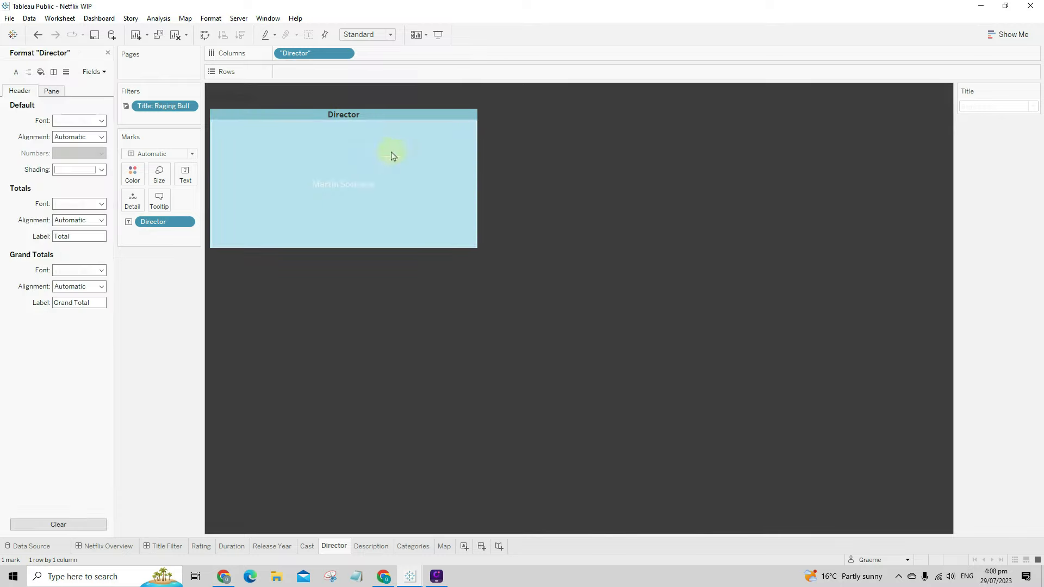
click(81, 121)
click(79, 152)
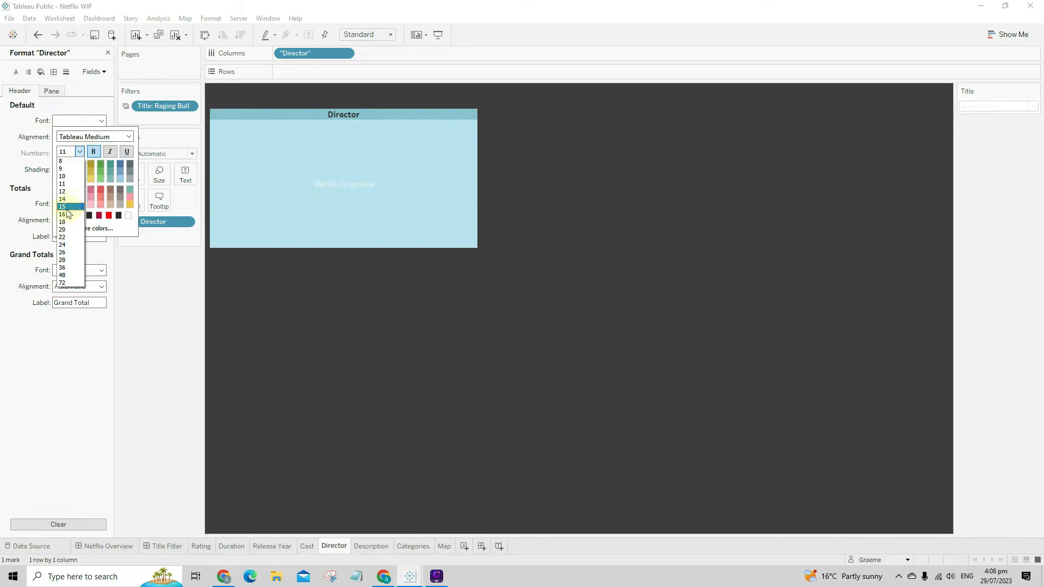
click(66, 208)
click(379, 295)
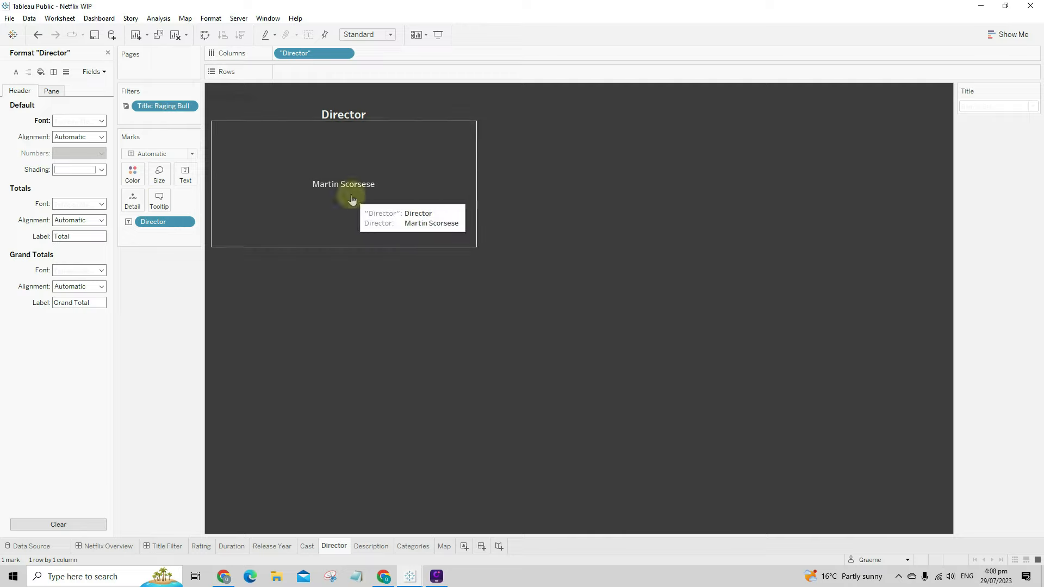
drag(349, 120, 350, 143)
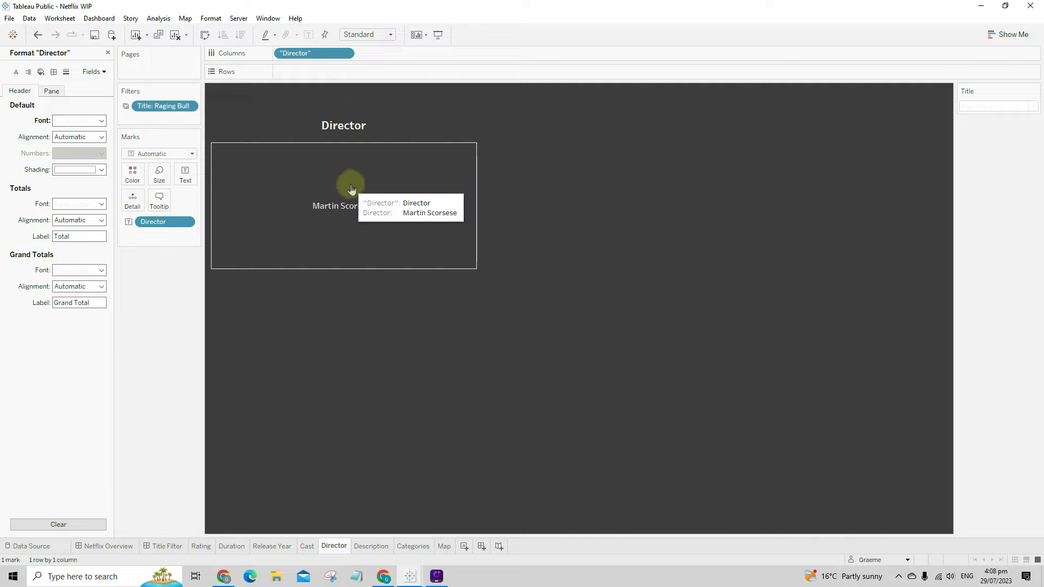
- Increase the worksheet font size for the director name
right_click(352, 189)
click(387, 233)
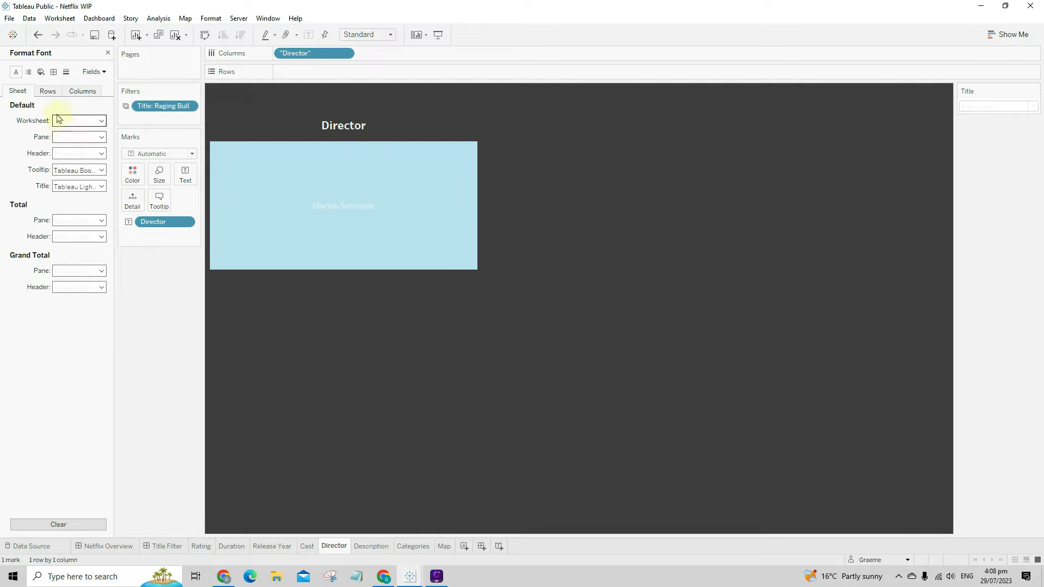
click(58, 119)
click(80, 152)
click(73, 192)
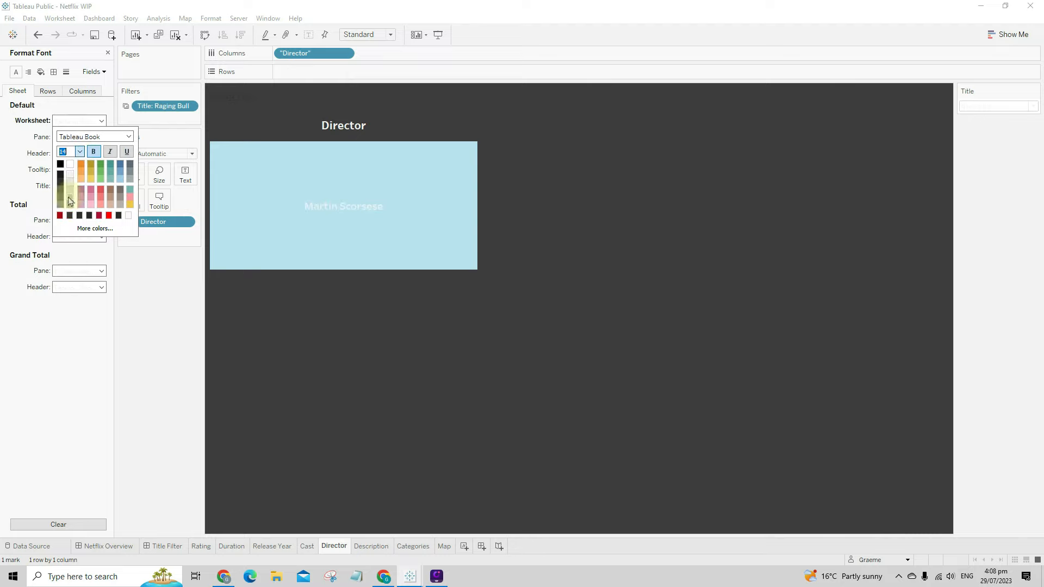
click(414, 325)
- Set the Director header to bold size 20
right_click(354, 140)
click(385, 175)
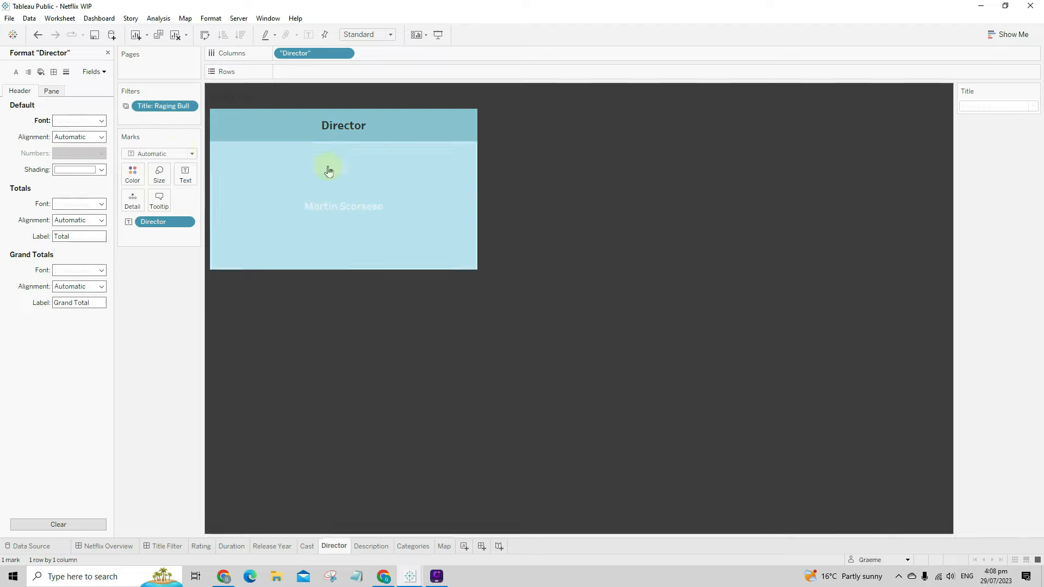
right_click(287, 123)
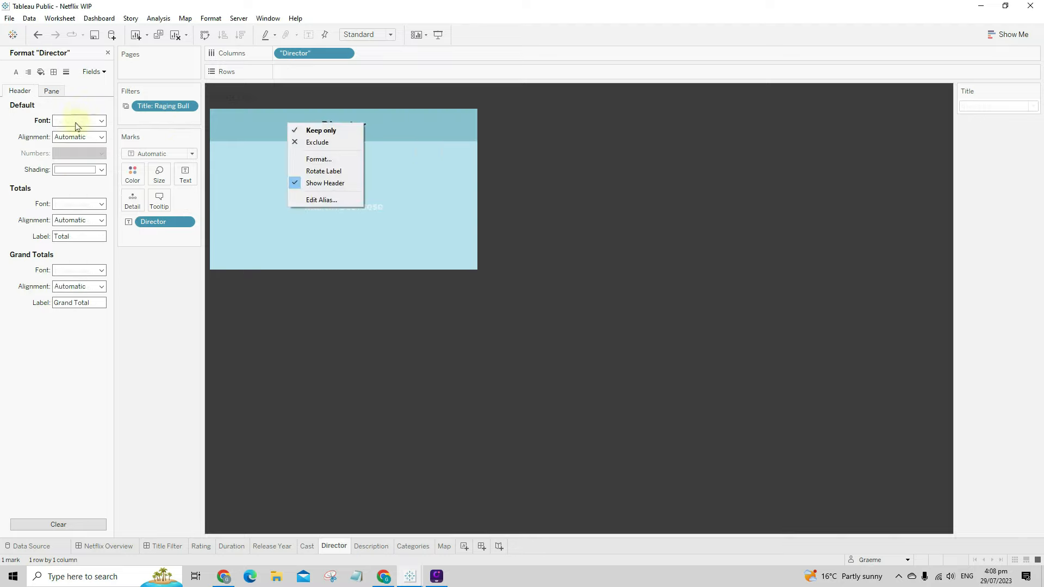
click(77, 121)
click(80, 152)
click(76, 230)
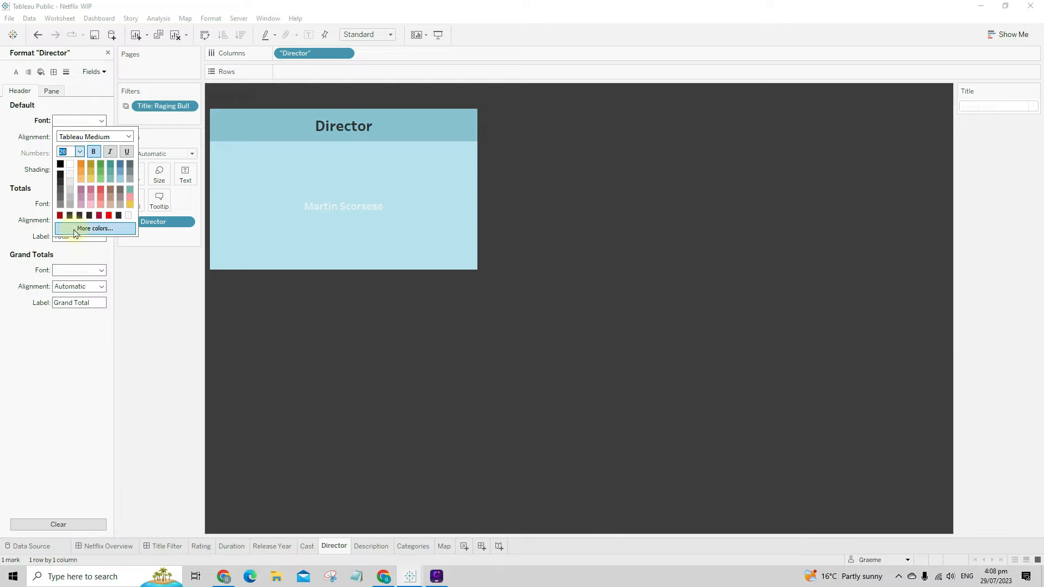
click(361, 237)
click(435, 315)
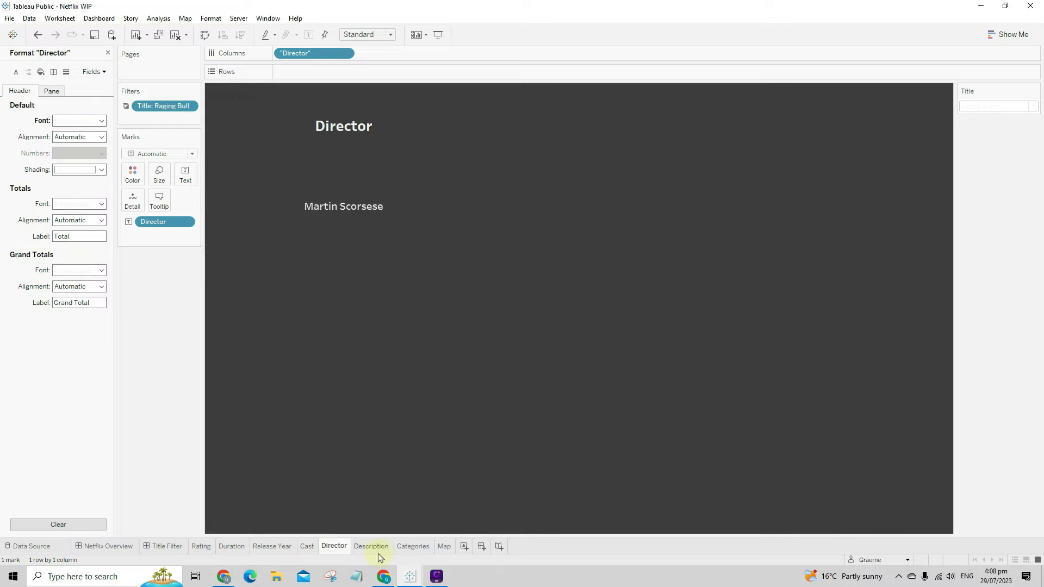
click(182, 548)
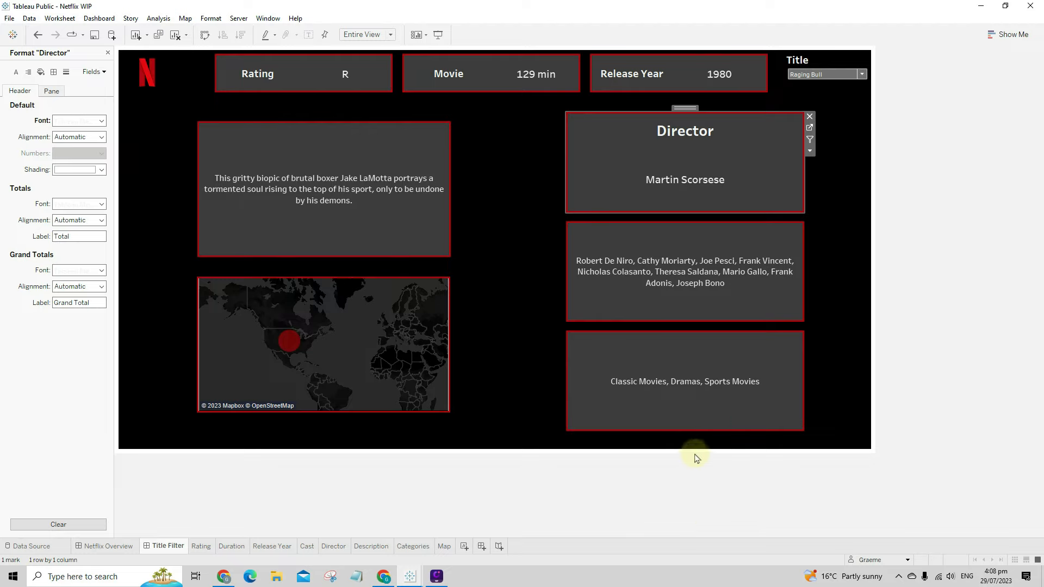
- On the Cast worksheet, set the cast names font size to 14
right_click(697, 238)
click(678, 240)
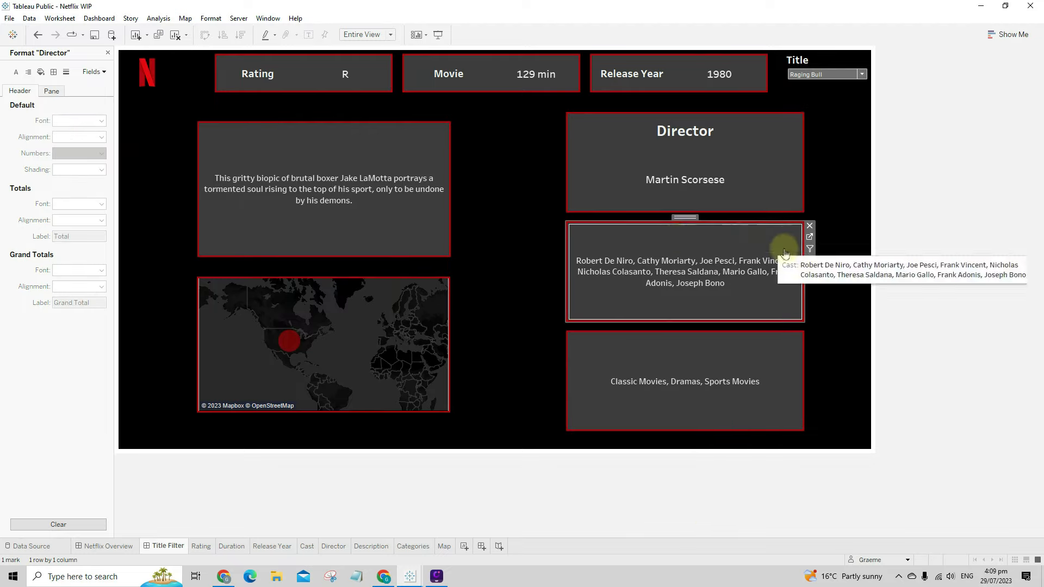
click(810, 236)
click(279, 159)
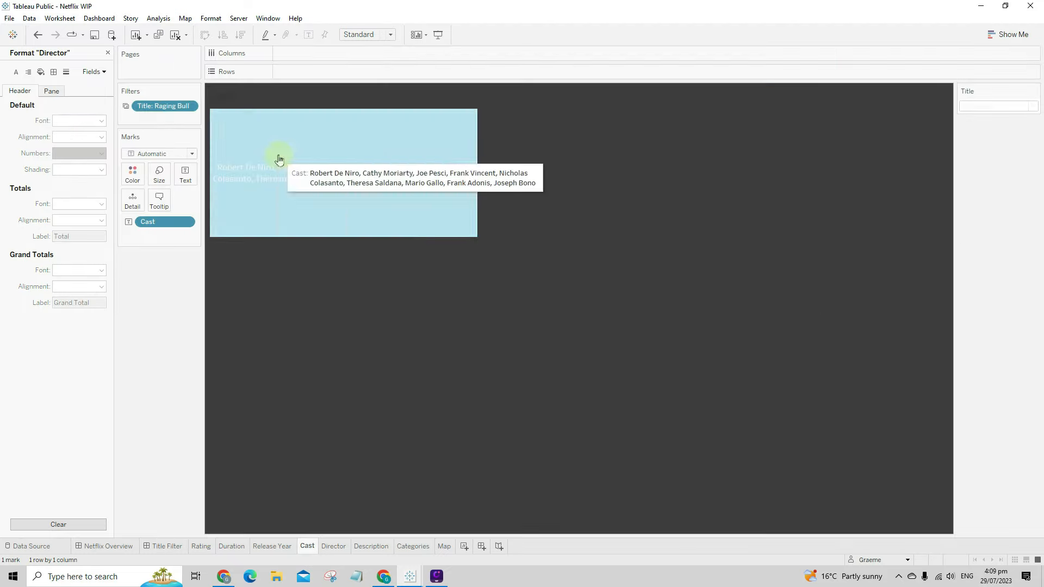
right_click(279, 159)
click(312, 203)
click(76, 121)
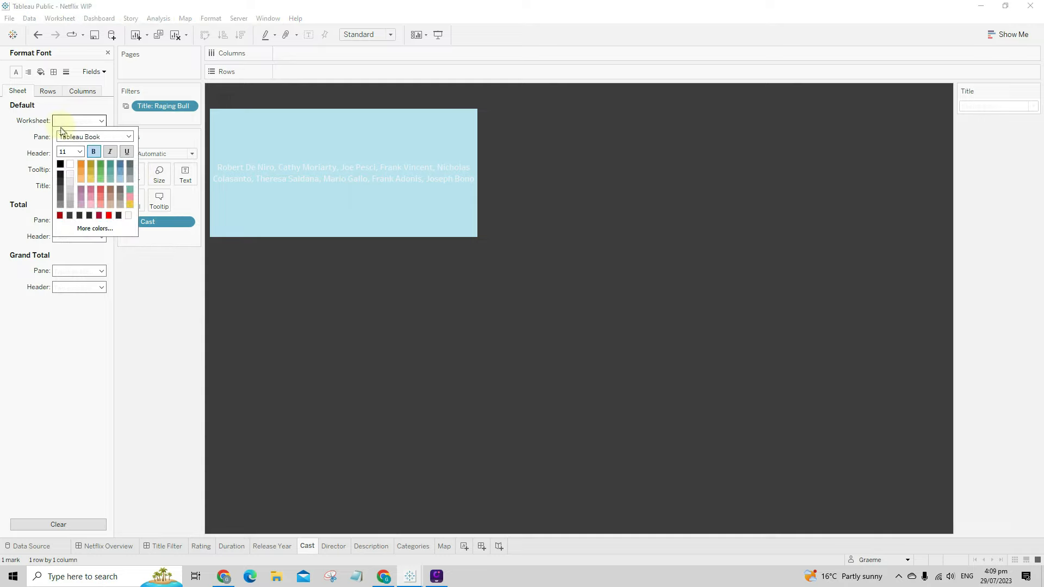
click(80, 153)
click(71, 200)
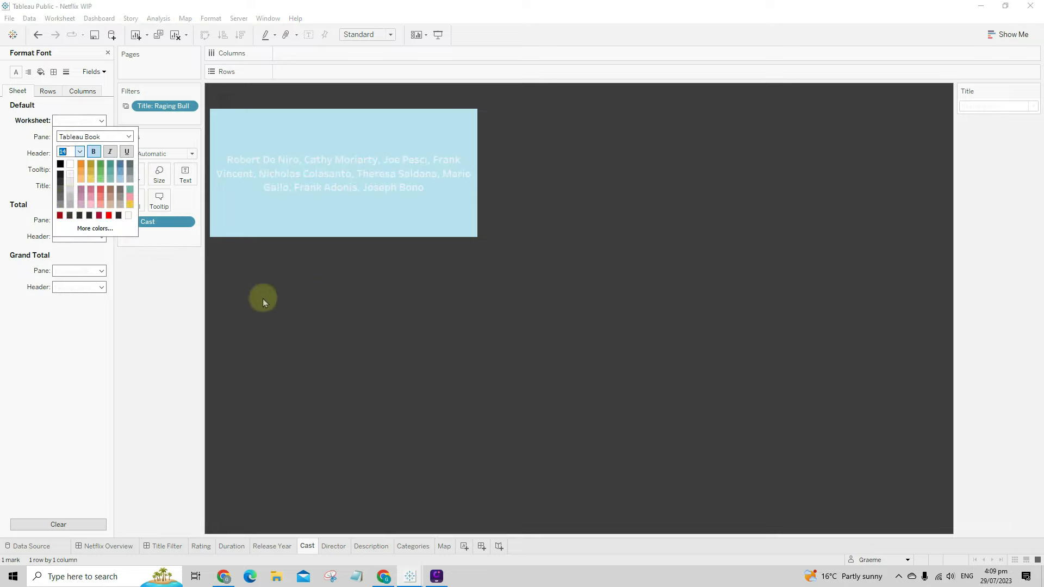
click(263, 299)
- Add an ad-hoc 'Cast' column header and hide its field label
double_click(304, 61)
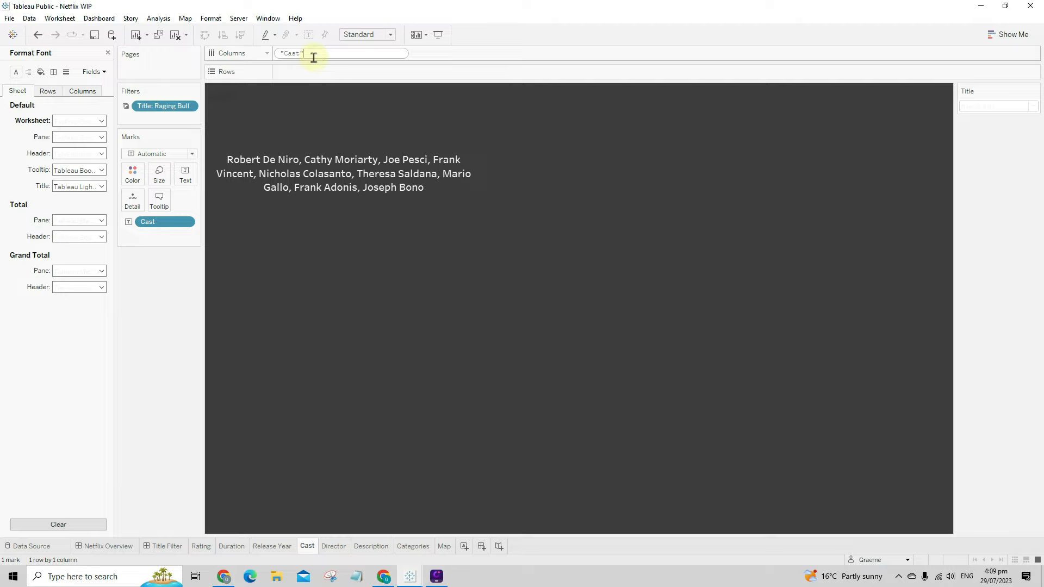
key(Return)
right_click(360, 119)
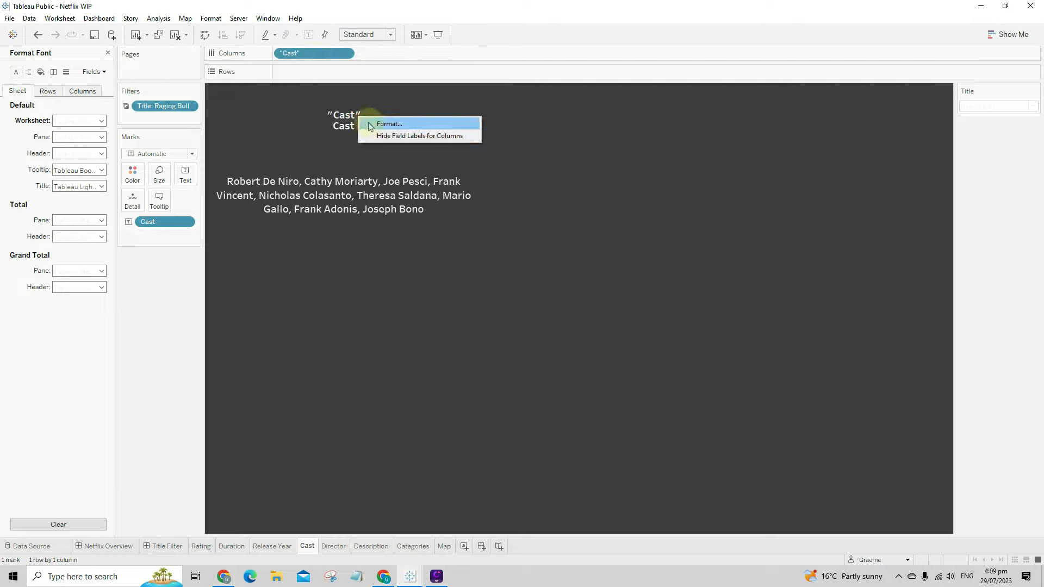
click(375, 135)
- Enlarge the Cast heading font and make the header row taller
right_click(350, 117)
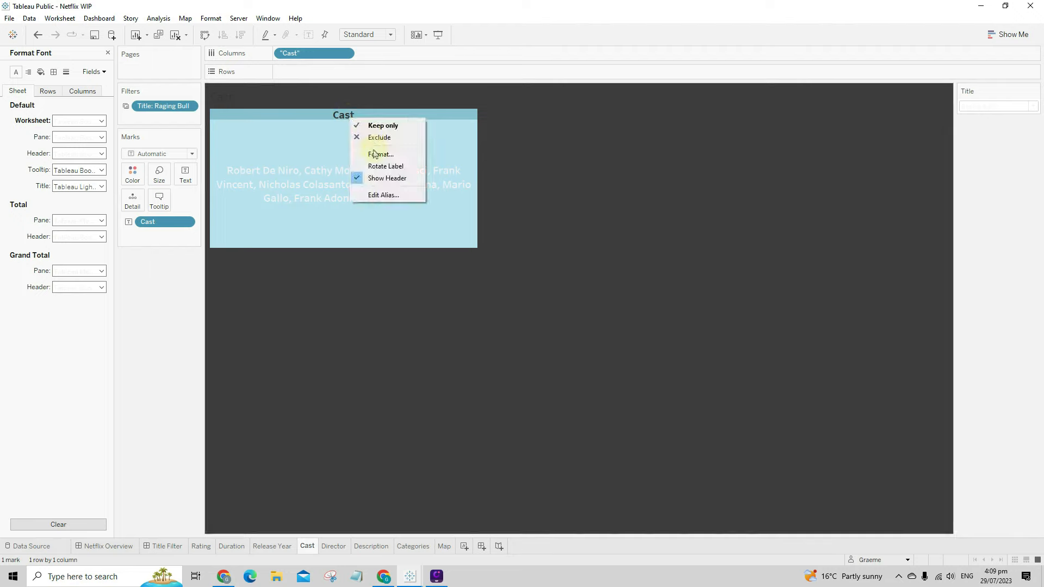
click(375, 154)
click(61, 121)
click(78, 152)
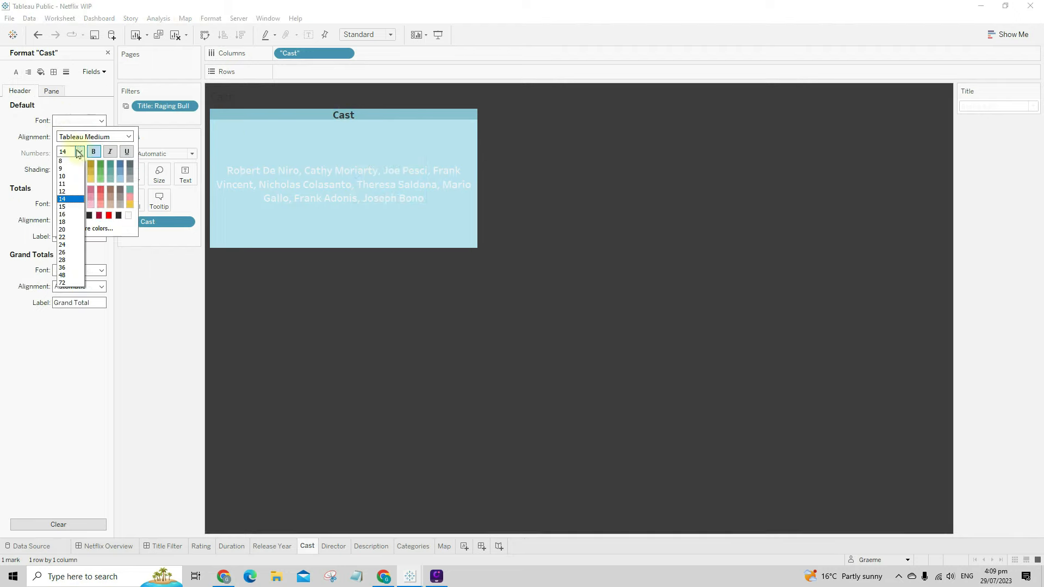
click(66, 222)
click(389, 291)
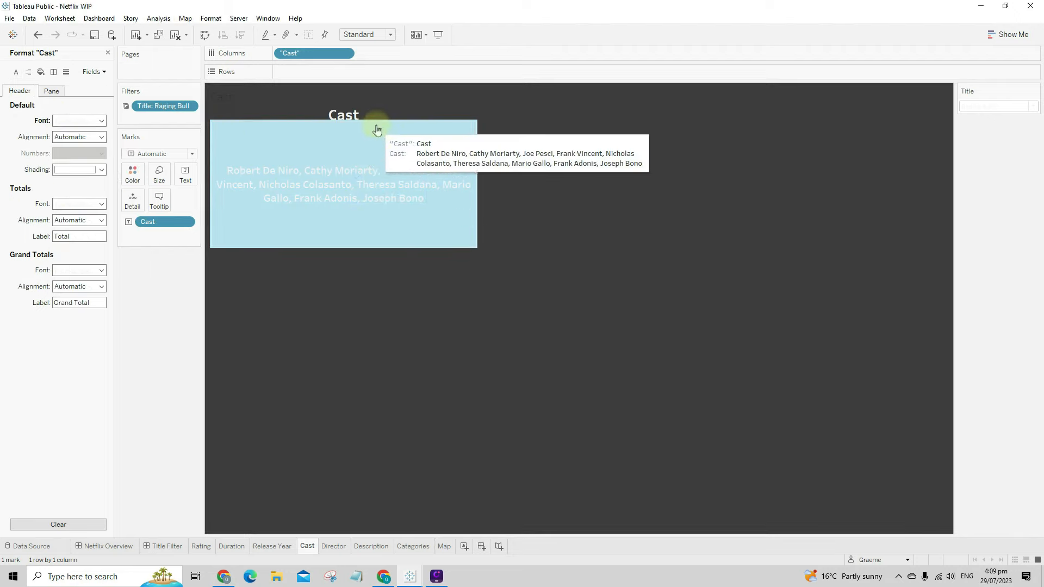
drag(379, 121, 380, 142)
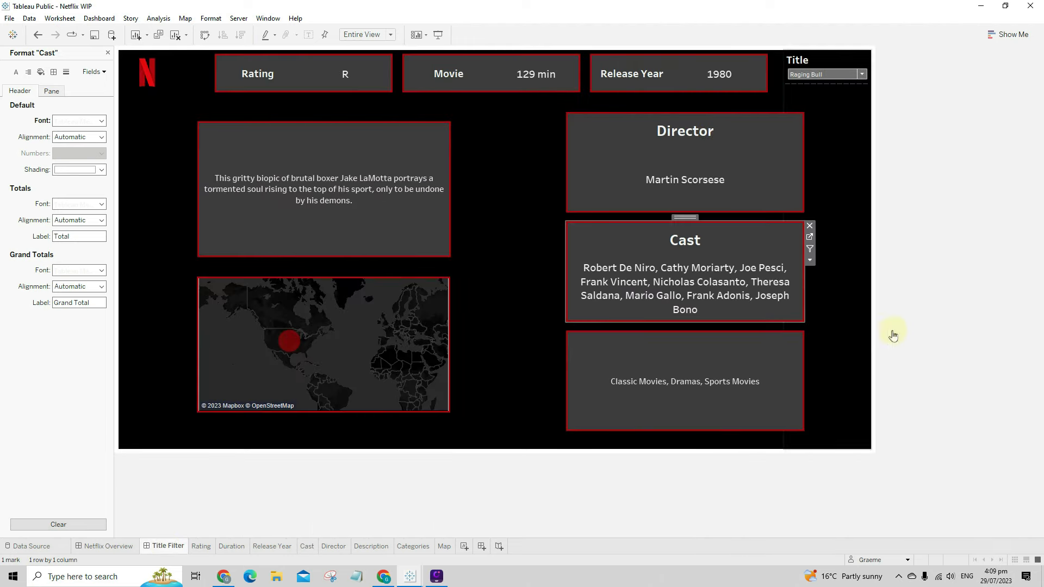
- Slightly shorten the Cast heading row on the dashboard
drag(711, 253, 712, 249)
click(713, 245)
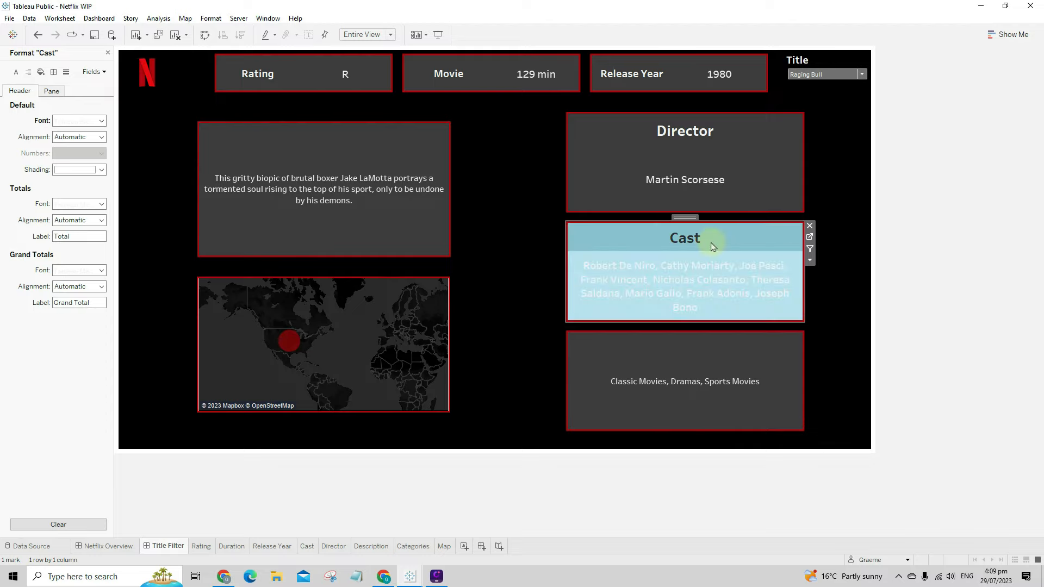
click(712, 243)
click(702, 259)
click(686, 266)
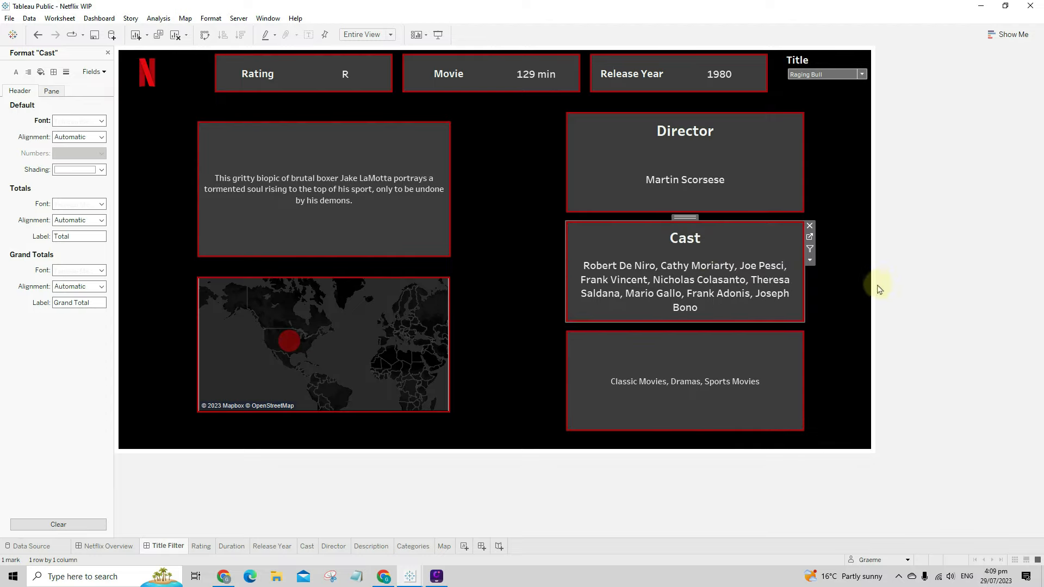
- Set the Director header font size to 18
click(693, 138)
right_click(689, 133)
click(720, 154)
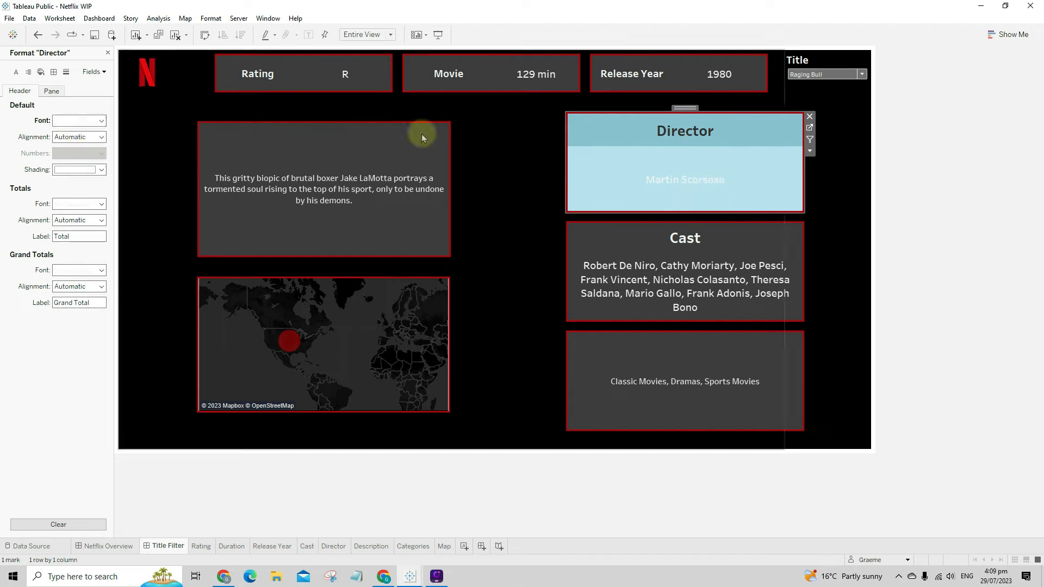
click(76, 122)
click(80, 152)
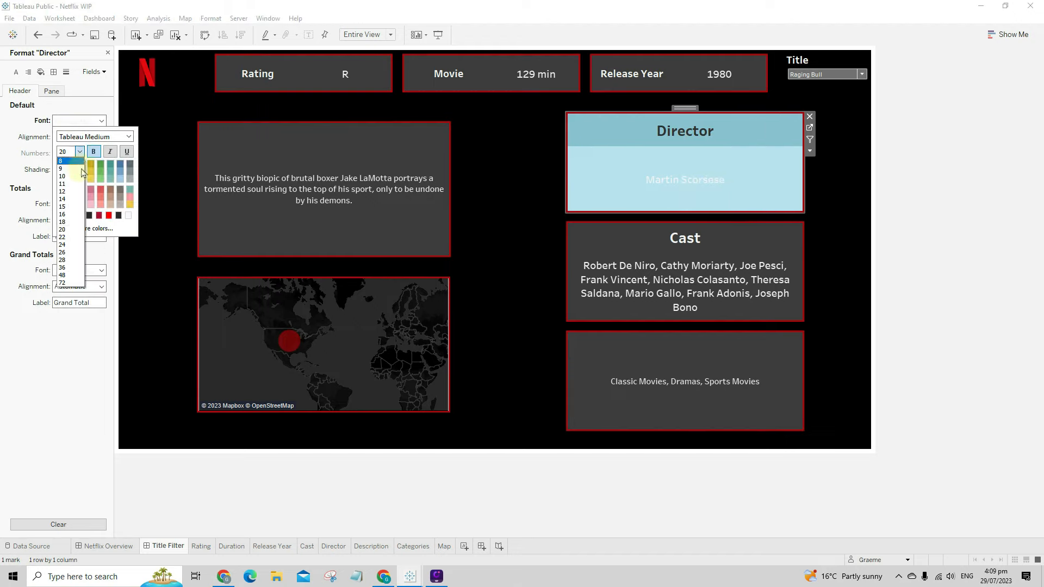
click(68, 222)
- Set the Cast header font to 18 to match, then go to the Categories worksheet
click(693, 244)
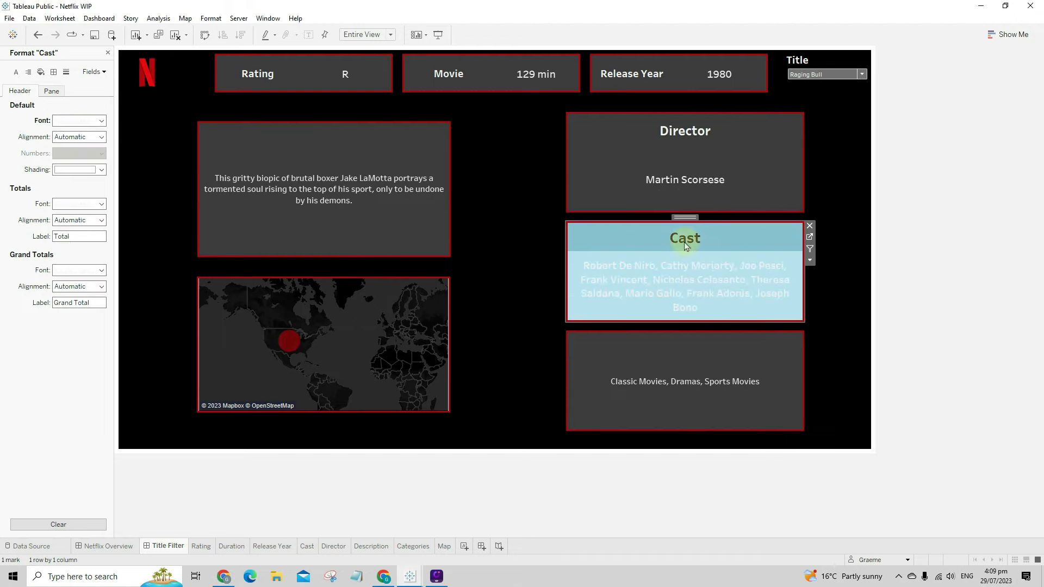
right_click(686, 243)
click(706, 278)
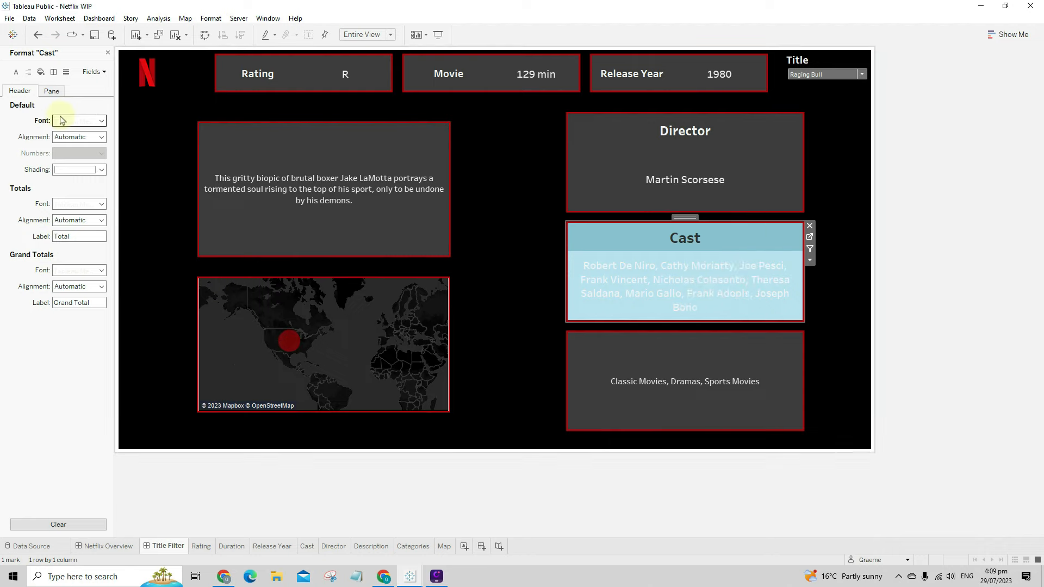
click(90, 121)
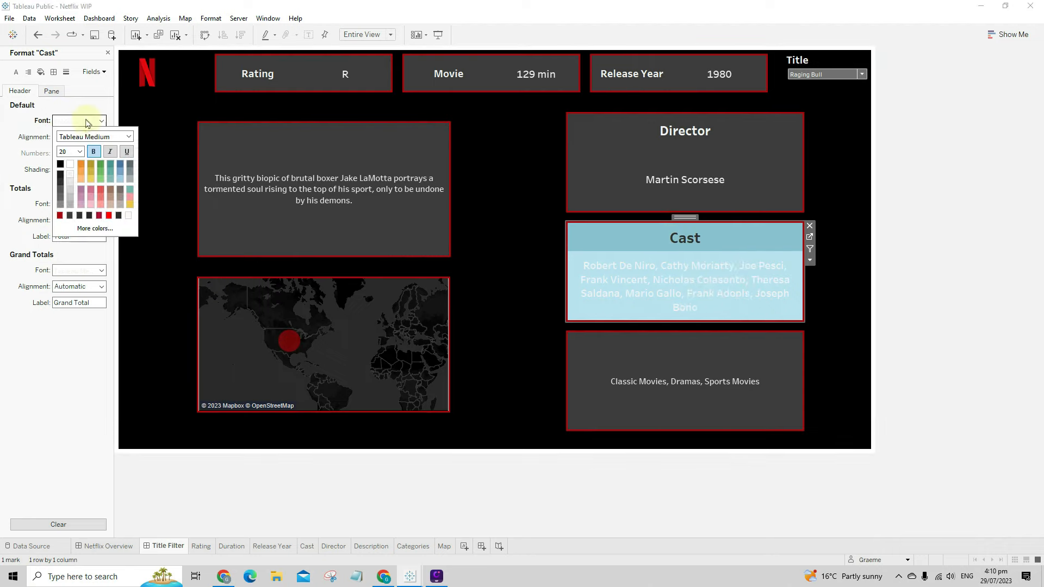
click(80, 152)
click(66, 222)
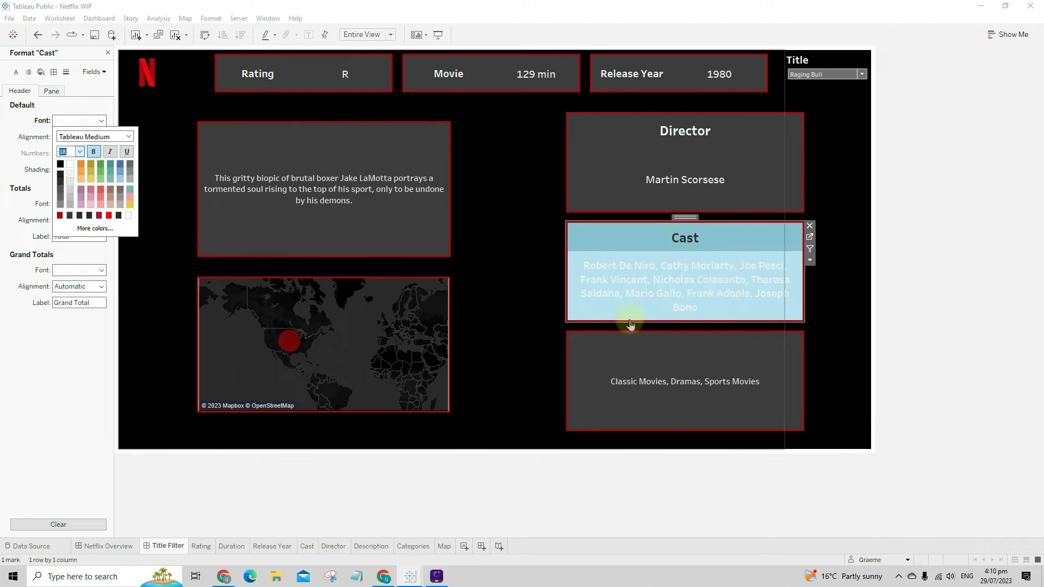
click(692, 350)
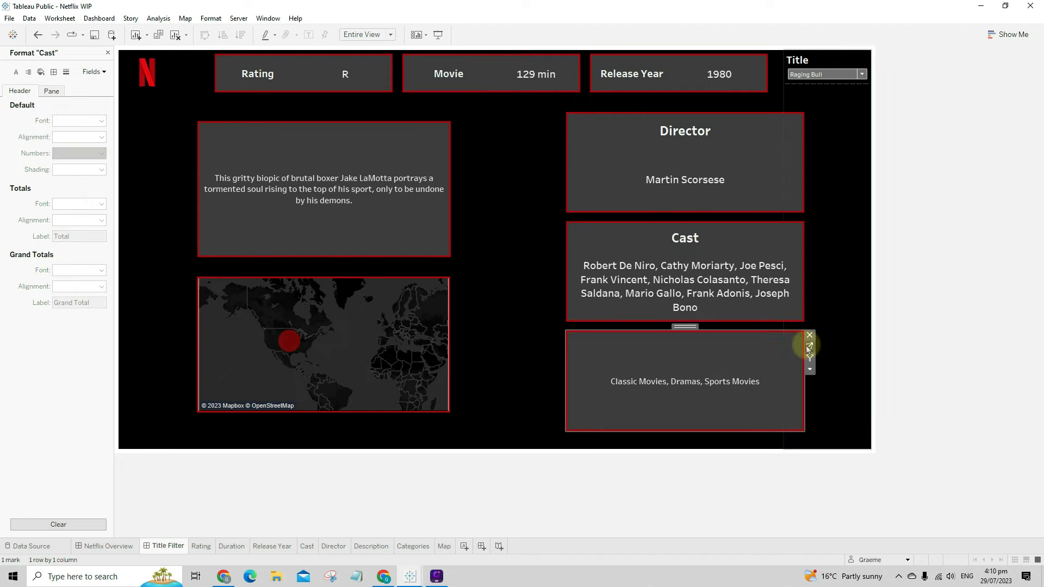
click(809, 346)
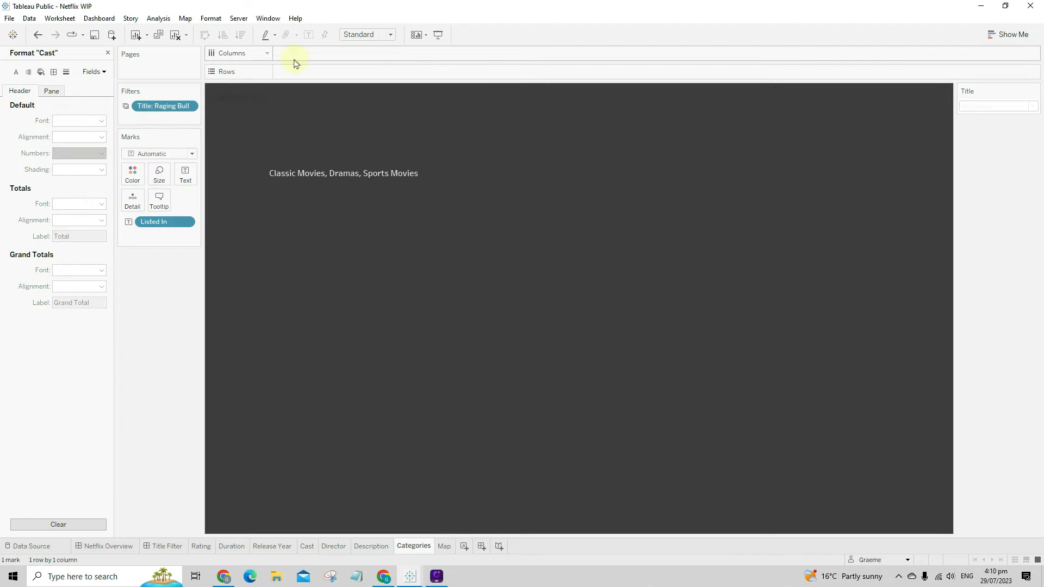
- Add a "Categories" column header and hide its field label
text("Categories)
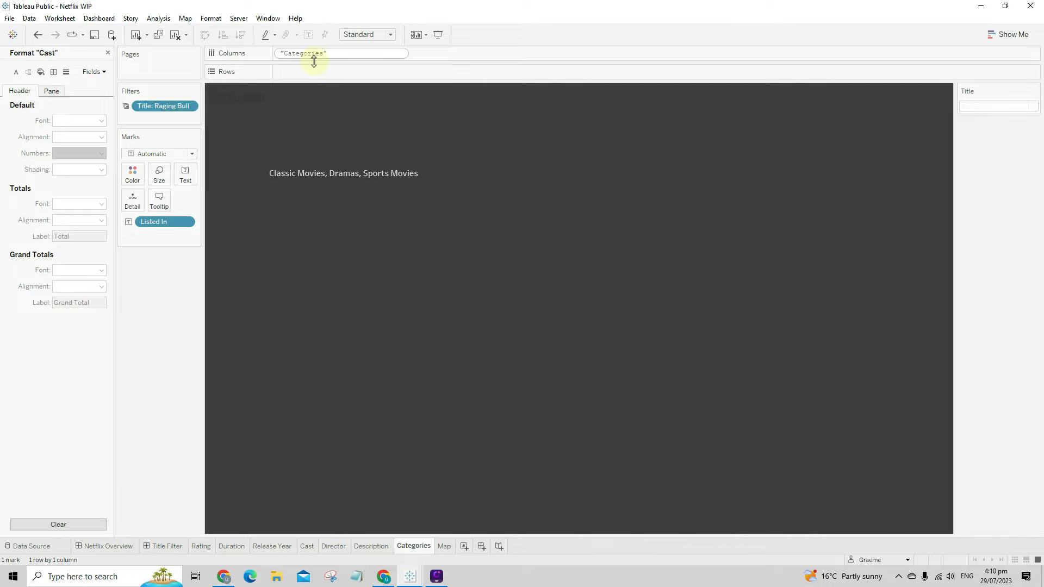
key(Return)
right_click(351, 124)
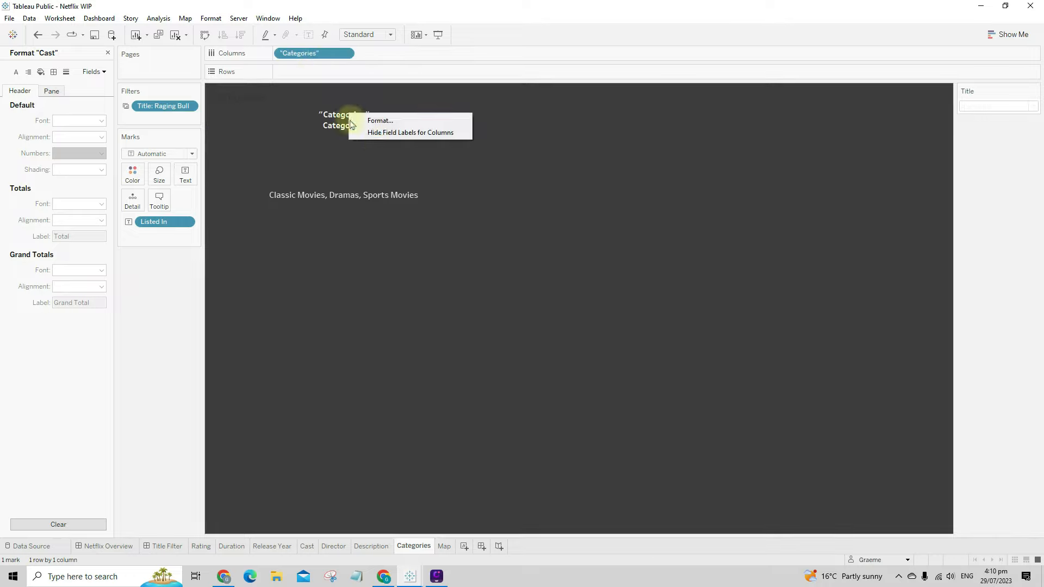
click(384, 133)
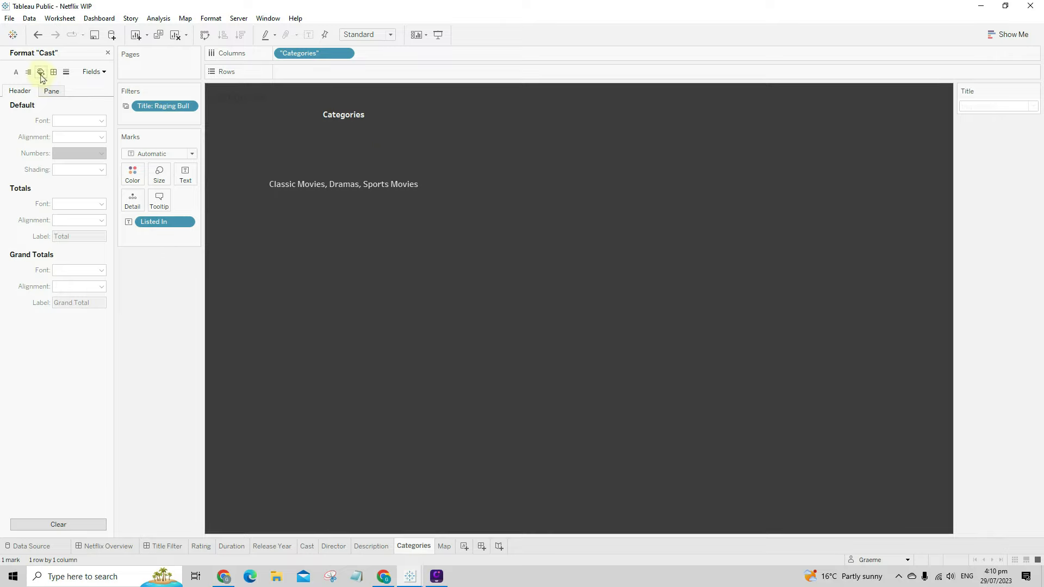
- Set the Categories heading font to size 18 and make its header row taller
right_click(330, 111)
click(363, 144)
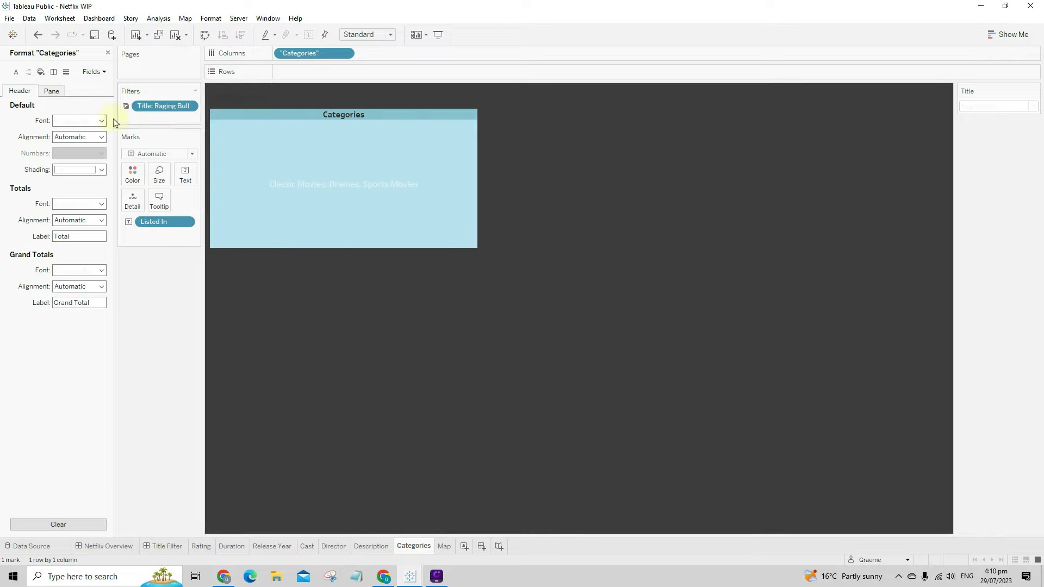
click(69, 119)
click(80, 152)
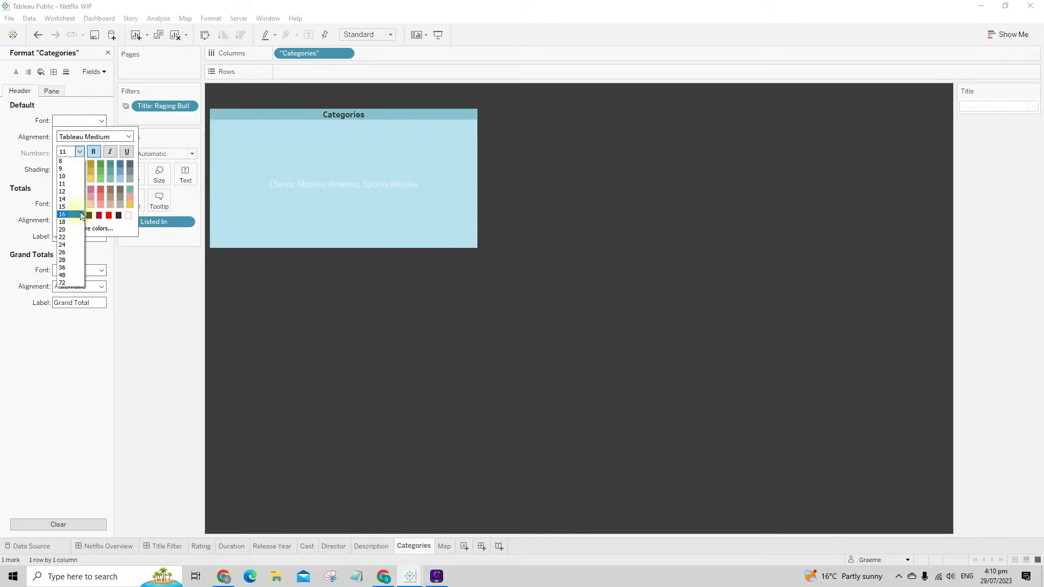
click(69, 222)
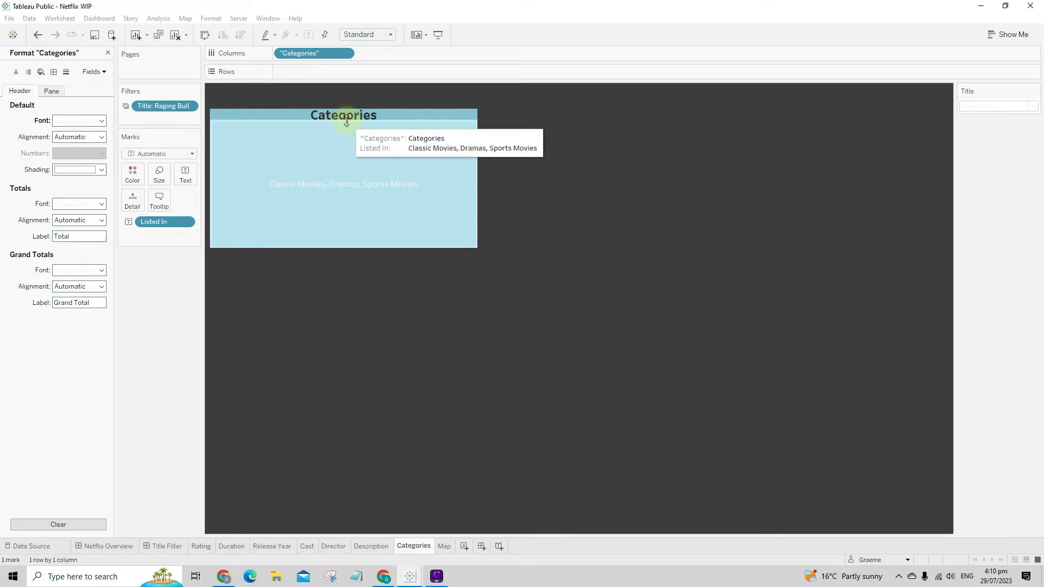
drag(347, 131, 348, 140)
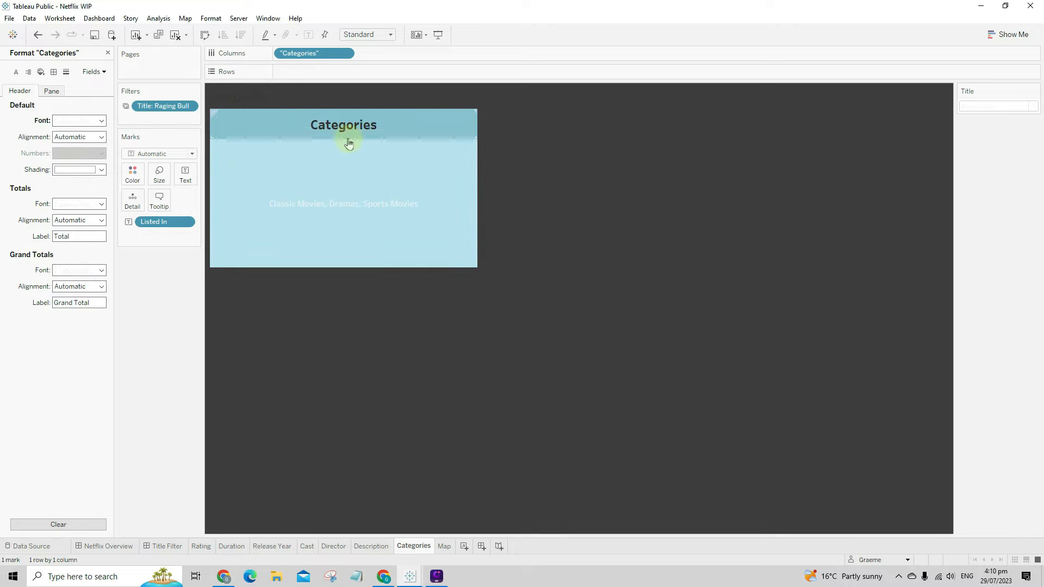
- Set the worksheet's category text font to size 16
right_click(292, 203)
click(310, 249)
click(59, 120)
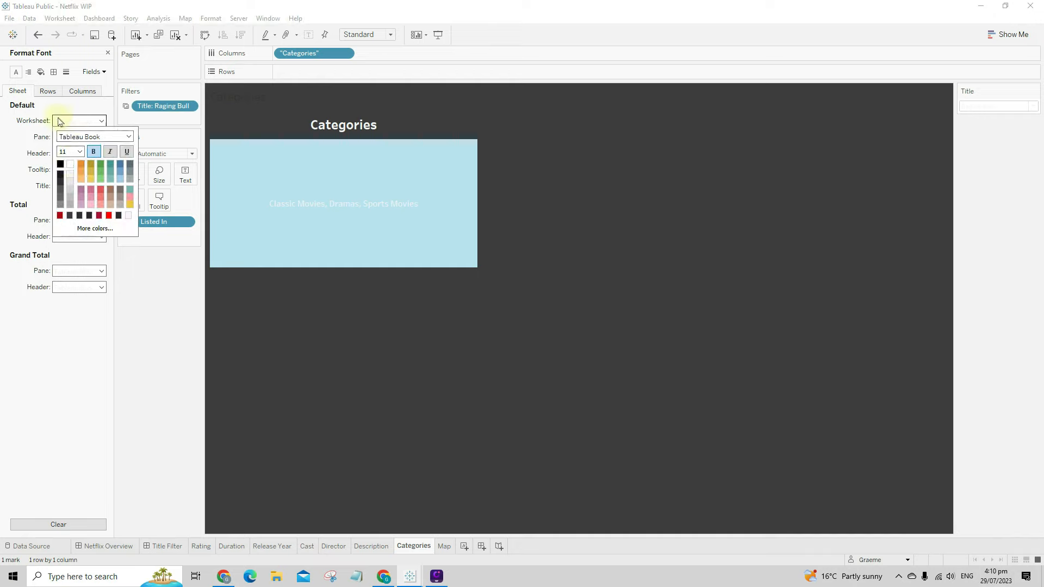
click(70, 155)
click(67, 214)
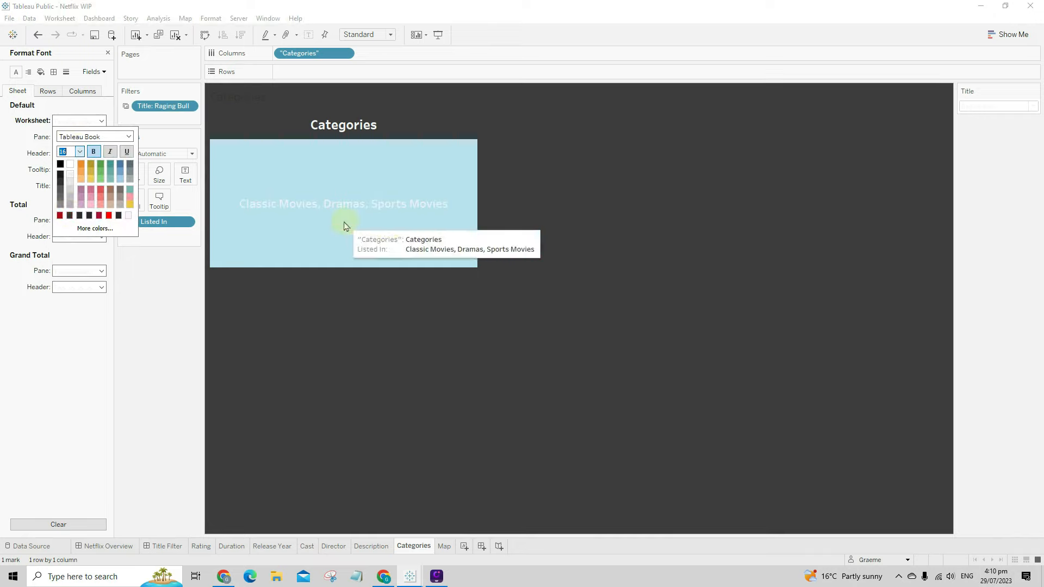
click(434, 342)
- On the Title Filter dashboard, open Edit Title for the Title filter
click(179, 546)
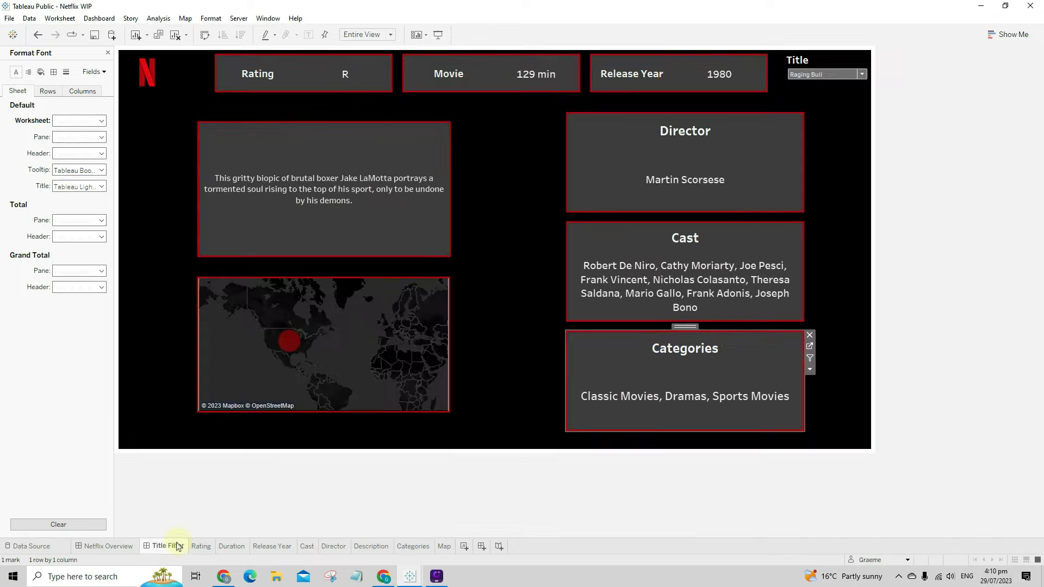
click(911, 436)
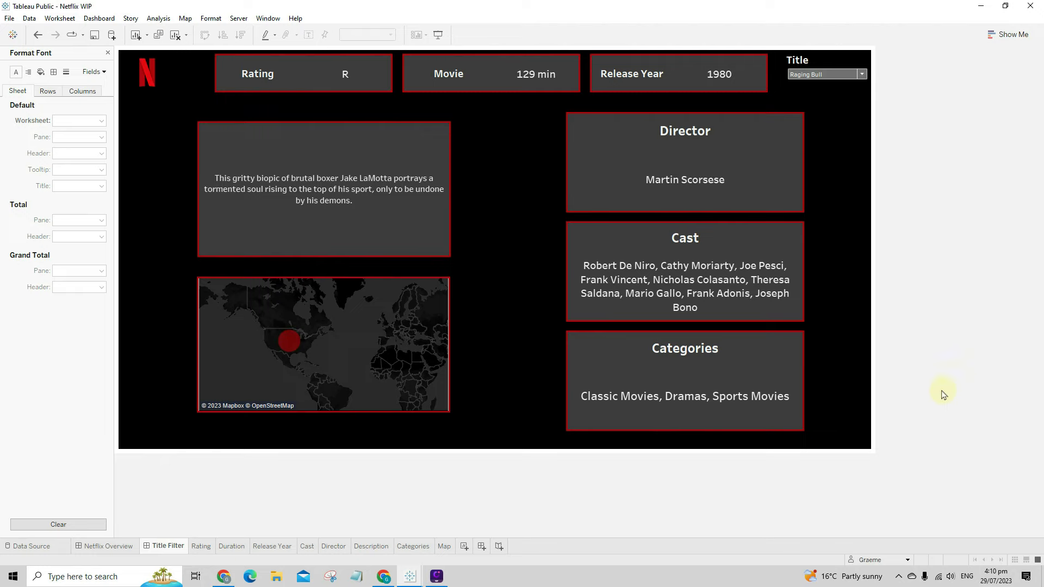
right_click(804, 63)
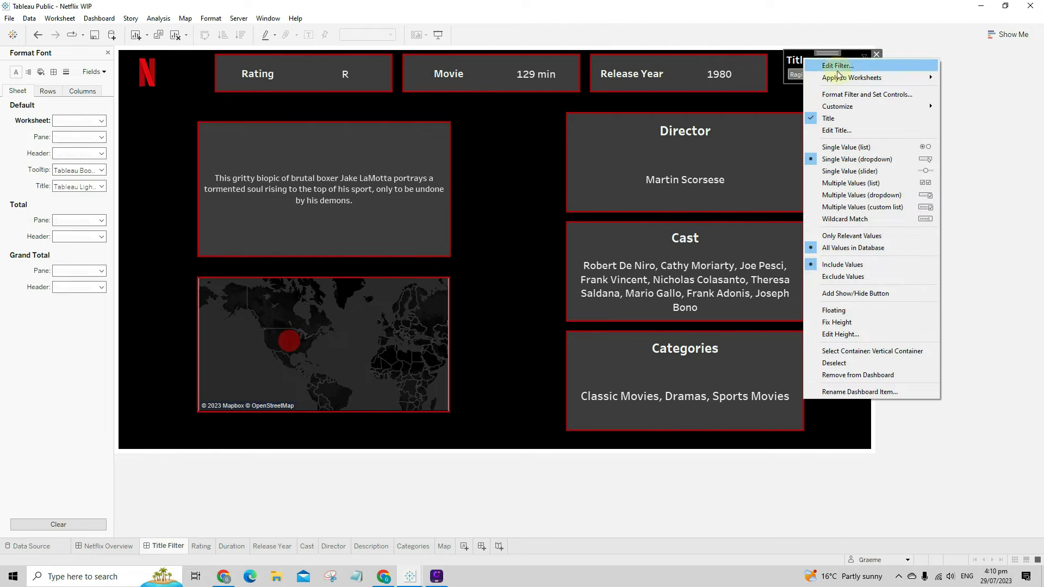
click(845, 130)
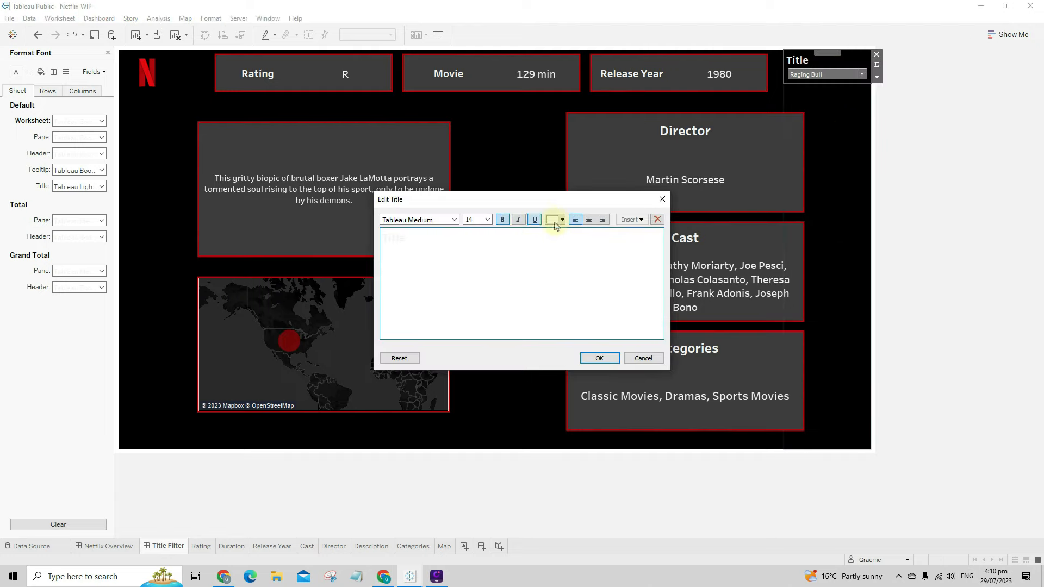